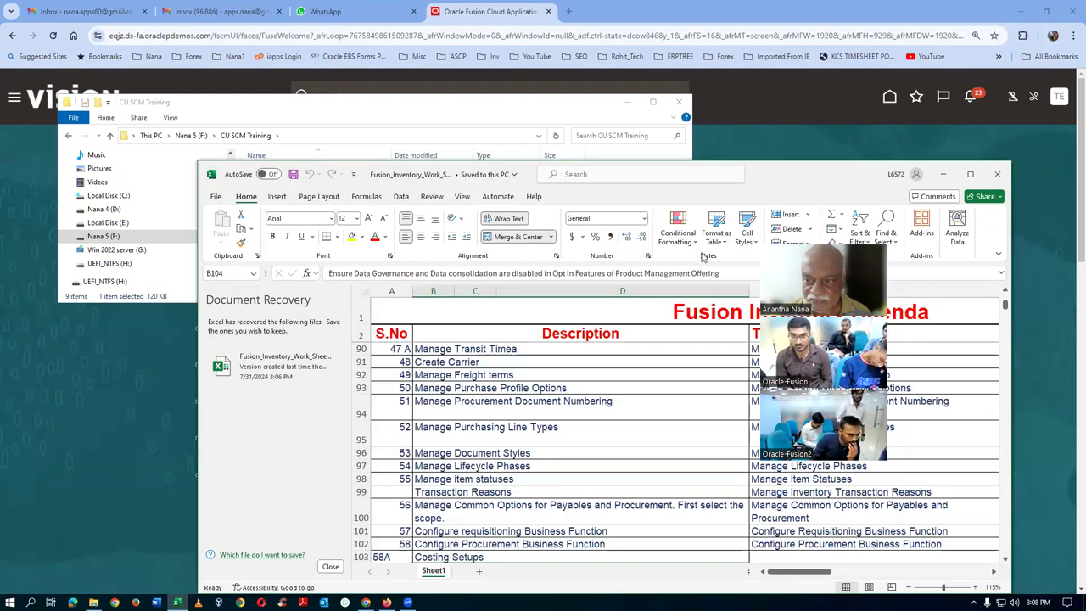
- Maximize the Fusion_Inventory_Work_Sheet workbook window and dismiss the Document Recovery list
click(969, 174)
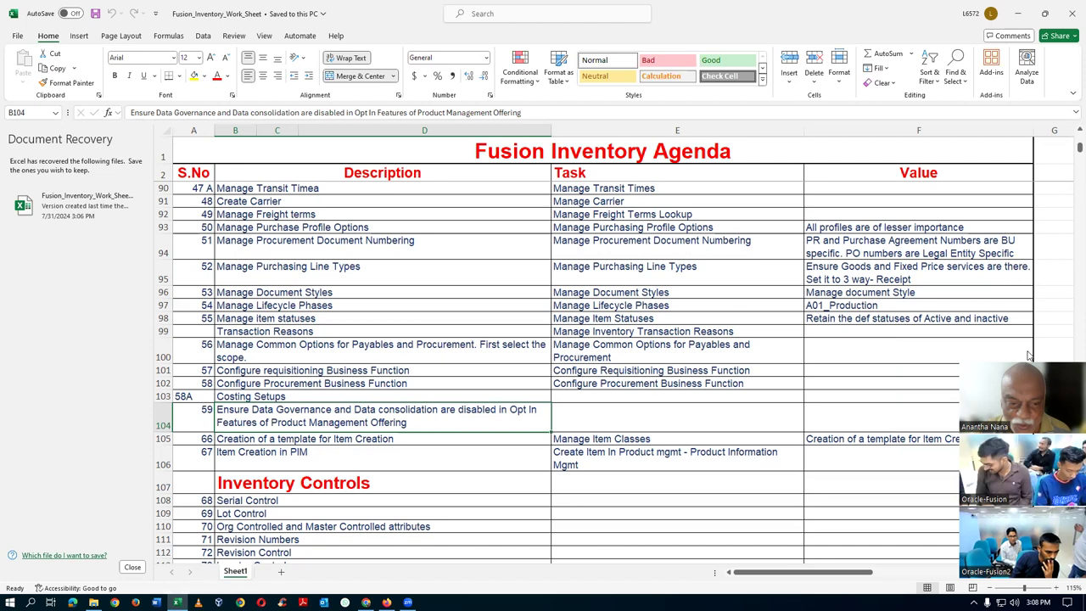
click(133, 568)
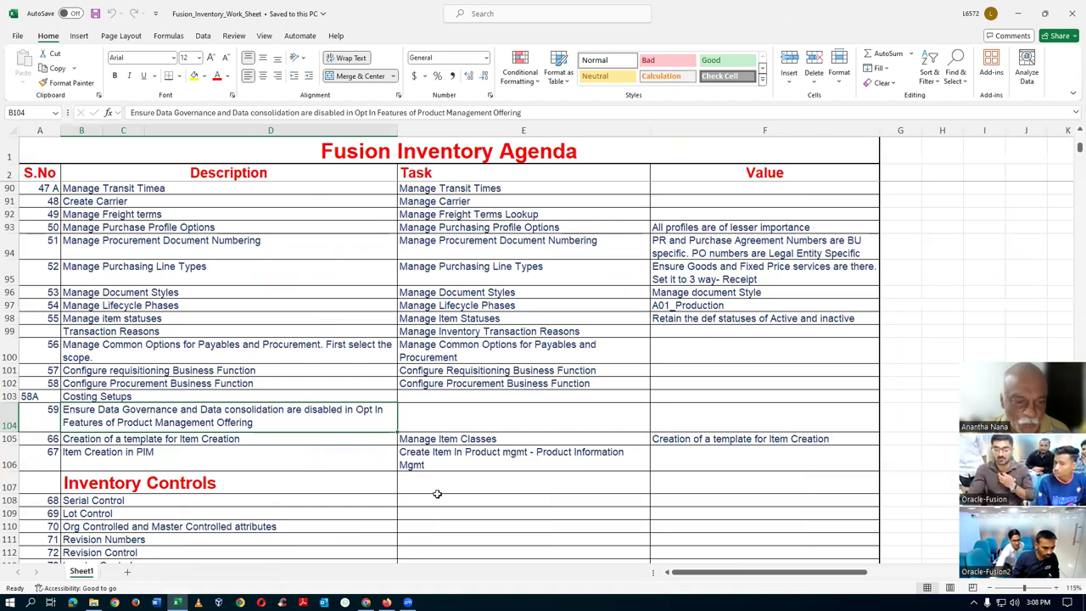
scroll(212, 484, down, 2)
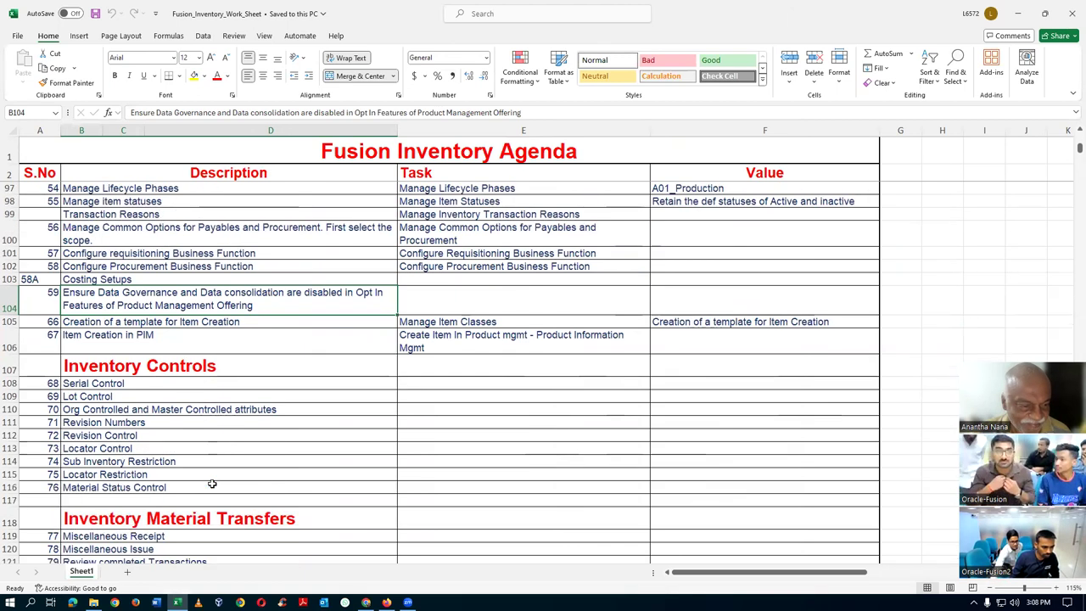
- Review the Inventory Controls topics in the agenda, from Serial Control through Locator Control
click(161, 386)
click(158, 396)
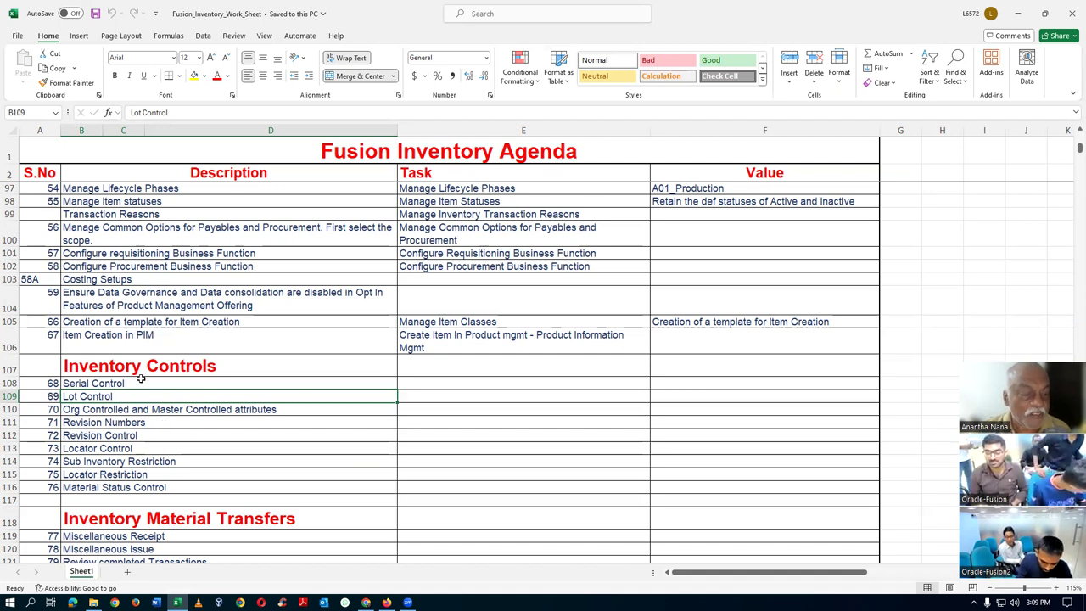
click(140, 381)
click(141, 397)
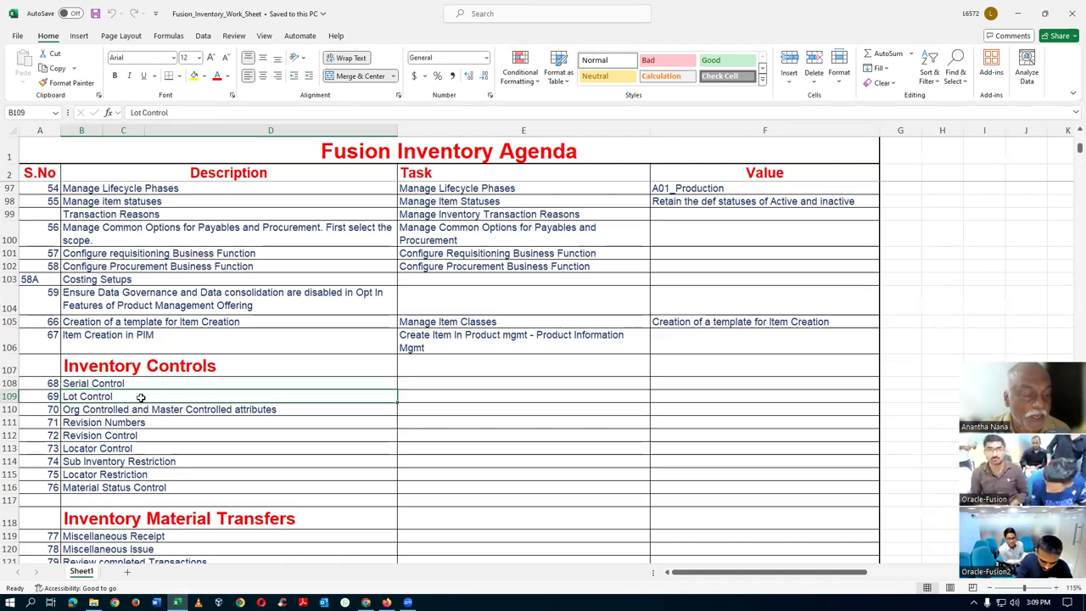
click(287, 408)
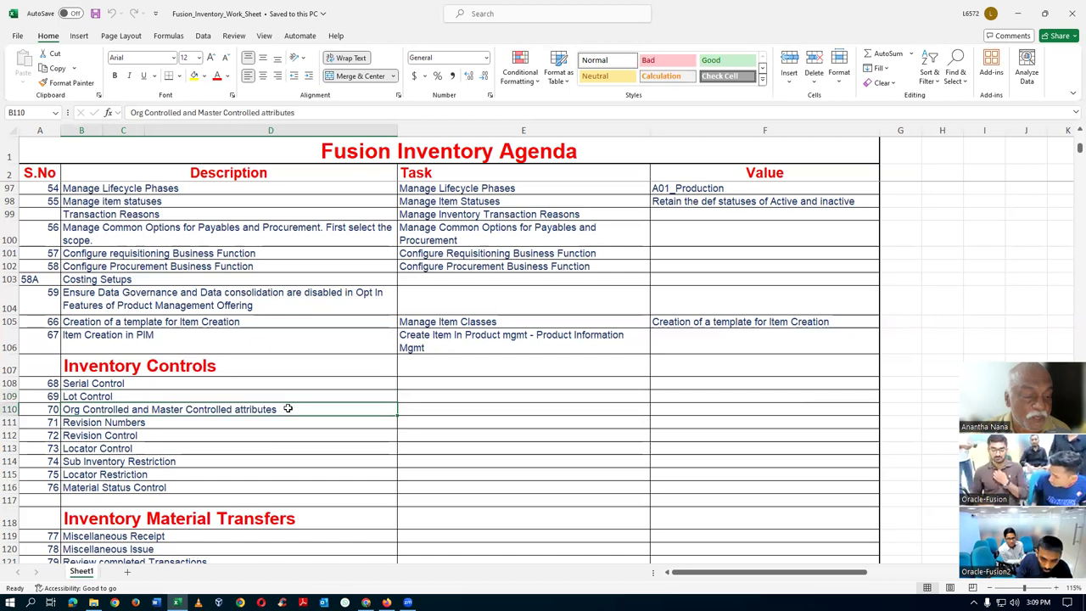
click(147, 425)
click(147, 436)
scroll(161, 436, down, 2)
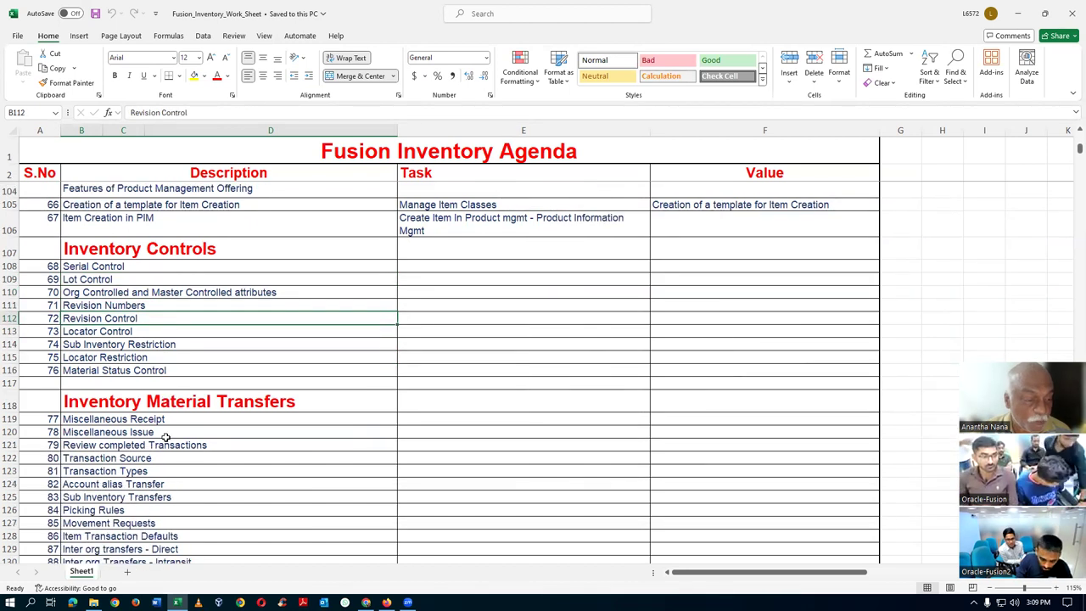
click(140, 331)
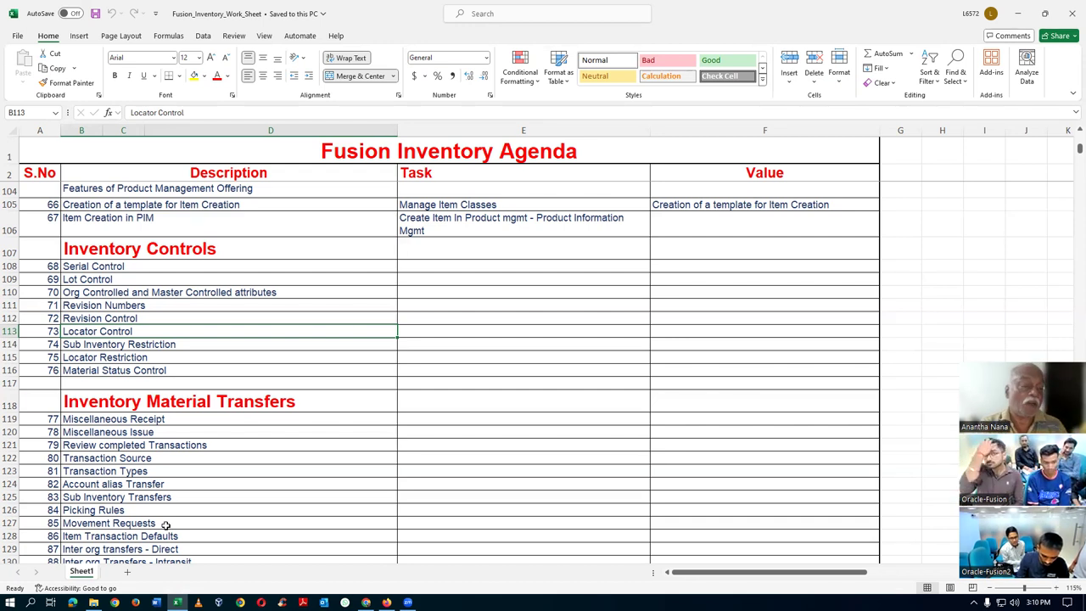
key(Right)
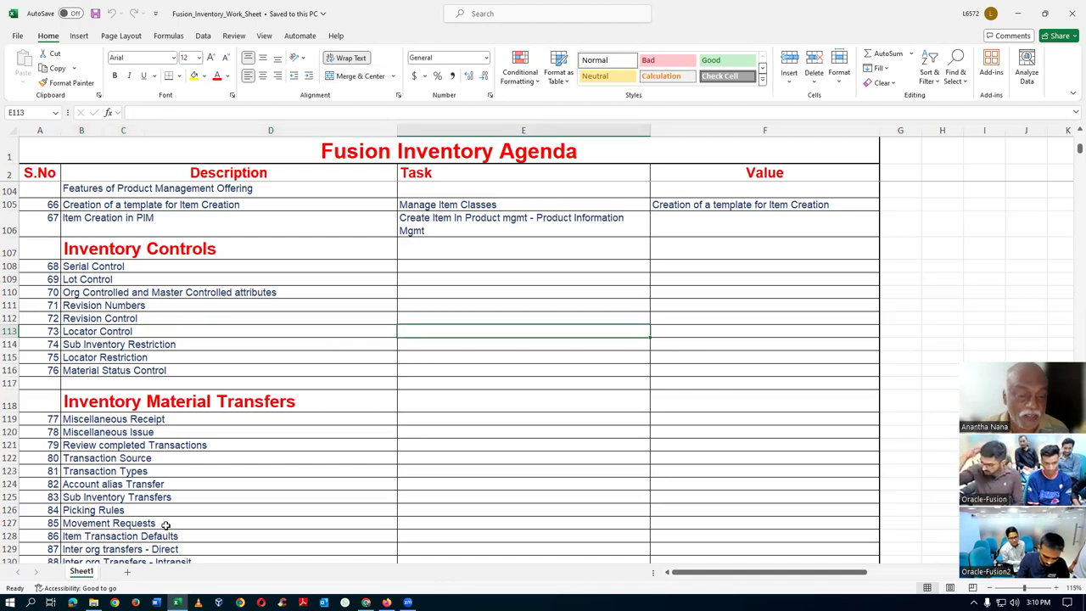
key(Right)
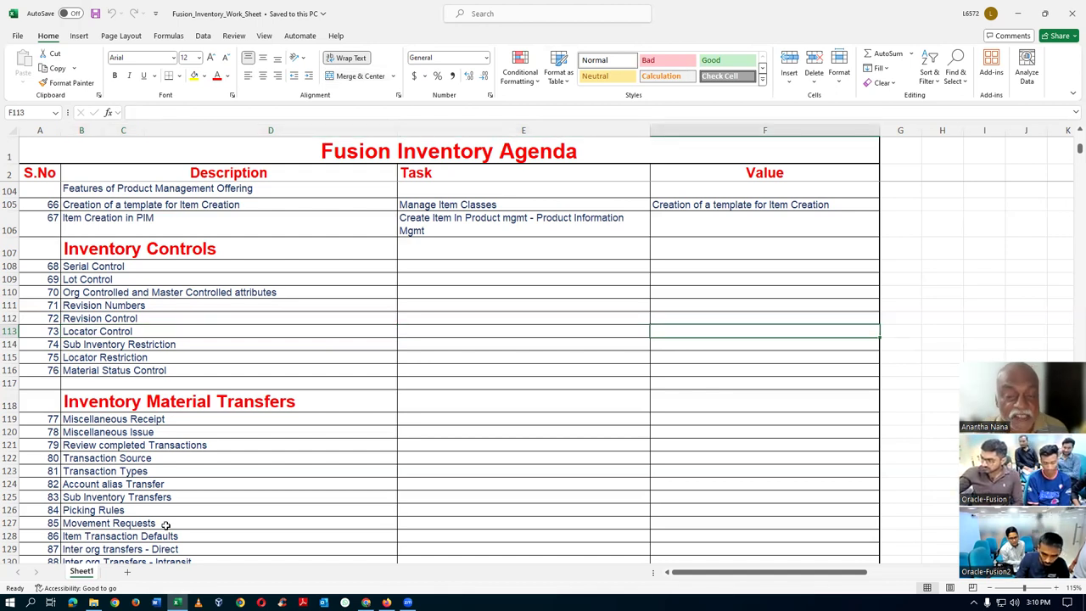
key(Left)
key(Left)
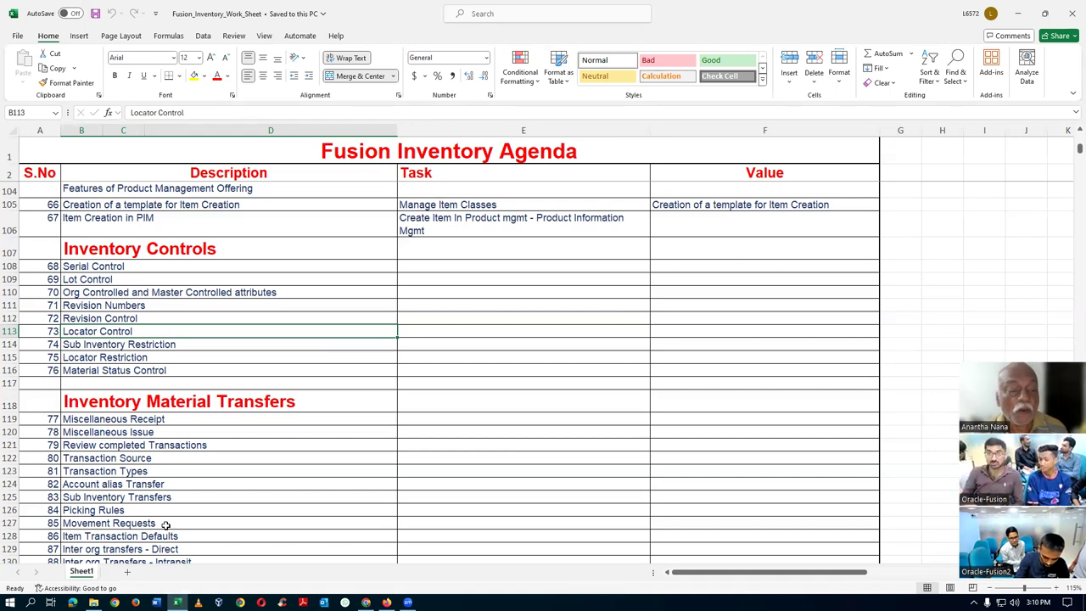
key(Right)
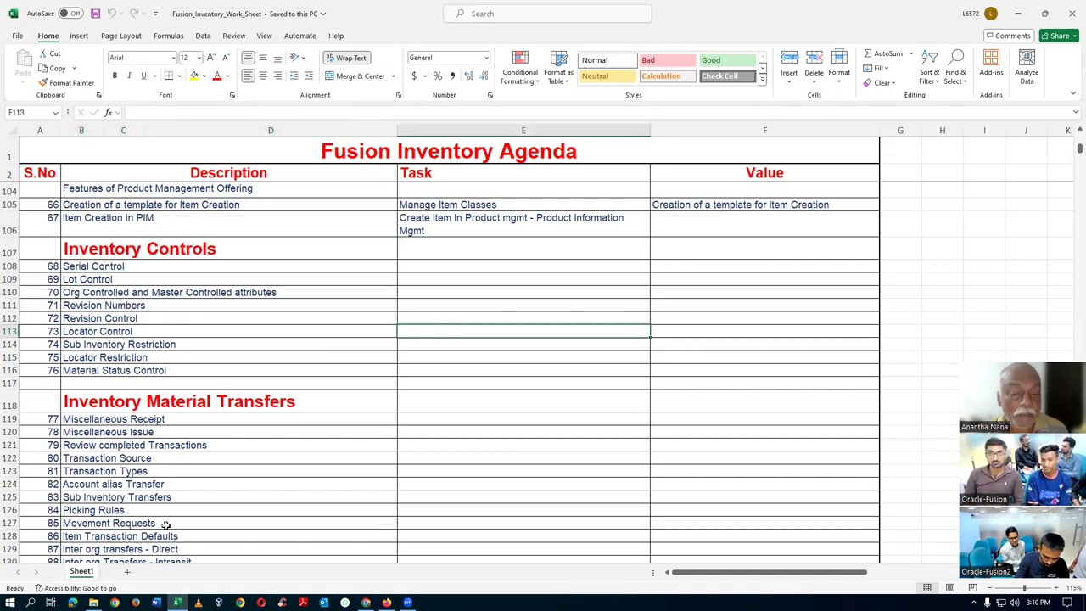
key(Right)
key(Left)
key(Left)
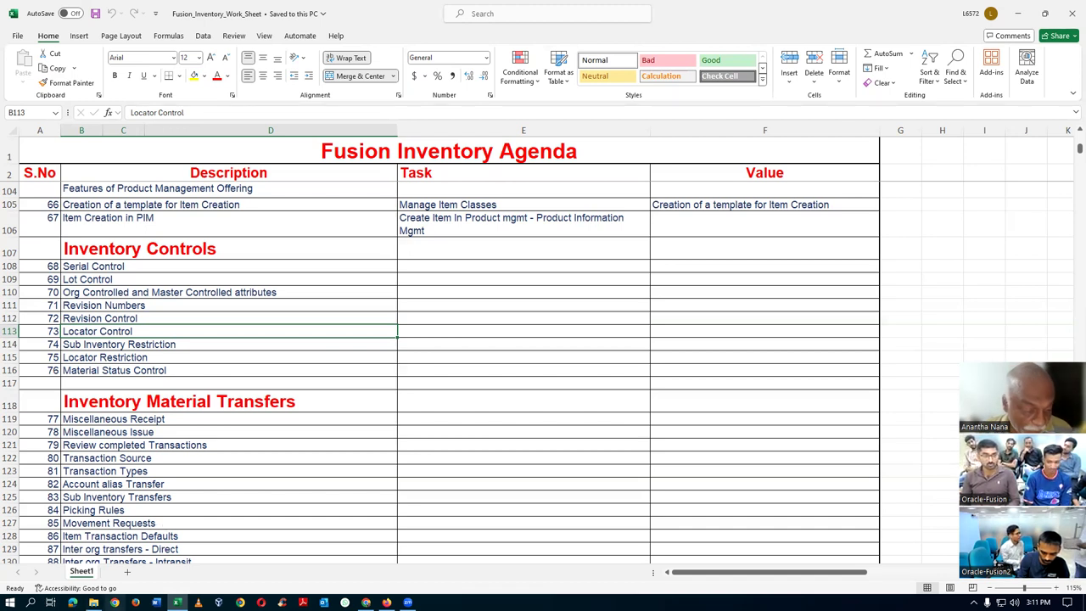
- Switch to the file manager and open the Locator Control document from the Fusion_Inventory_Documentation folder
click(94, 602)
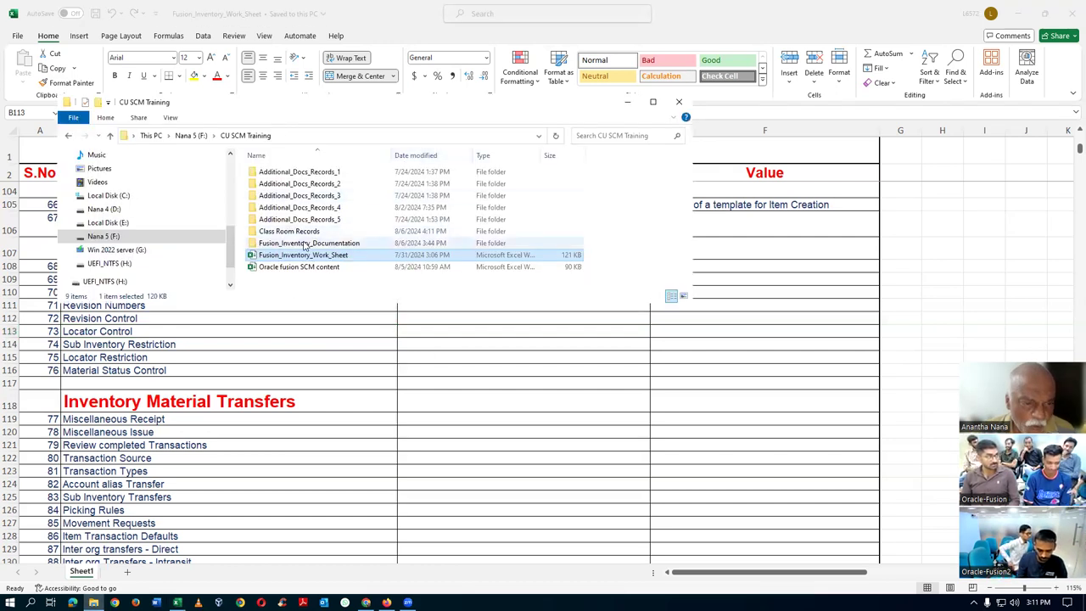
double_click(328, 243)
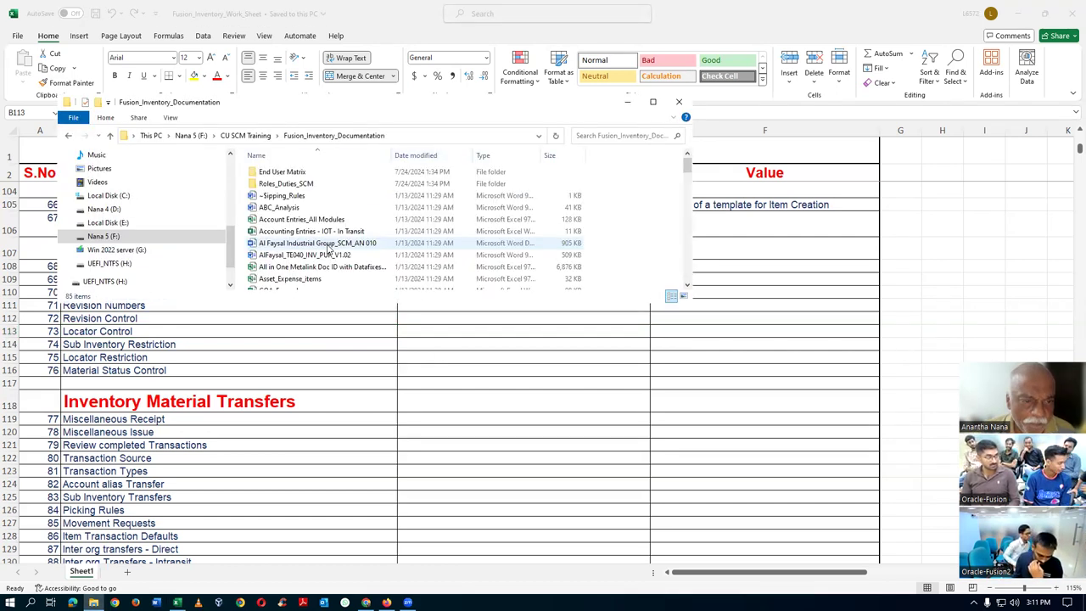
scroll(328, 247, down, 3)
scroll(329, 248, down, 8)
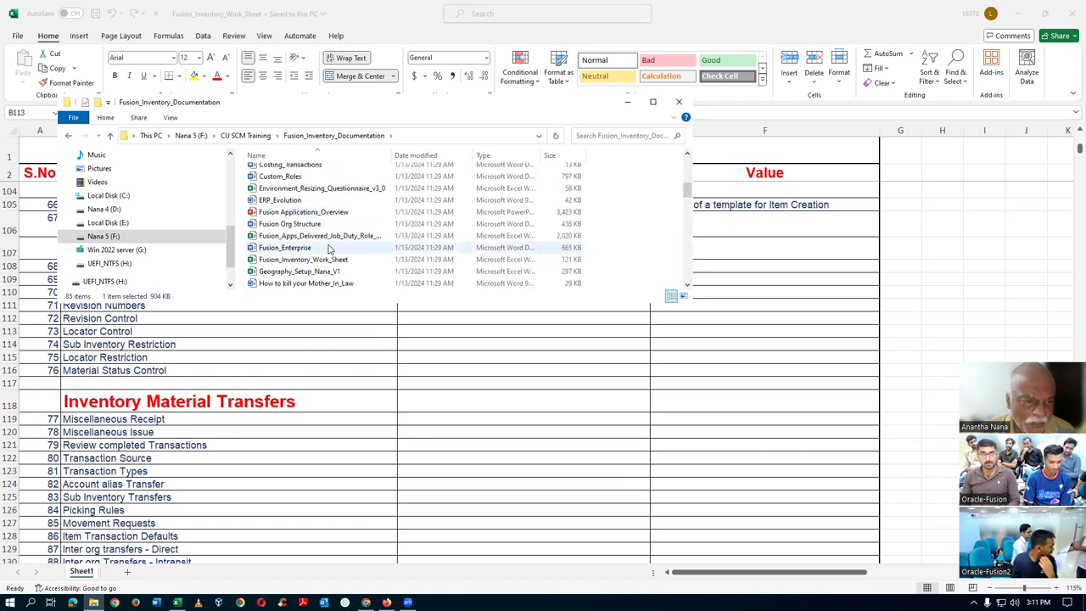
scroll(329, 247, down, 3)
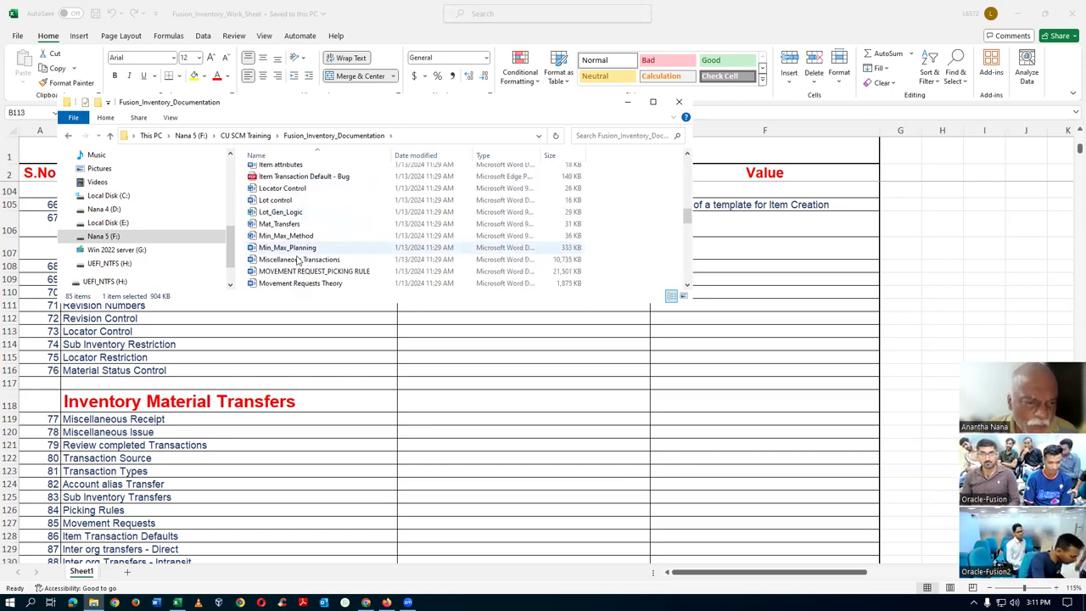
click(316, 188)
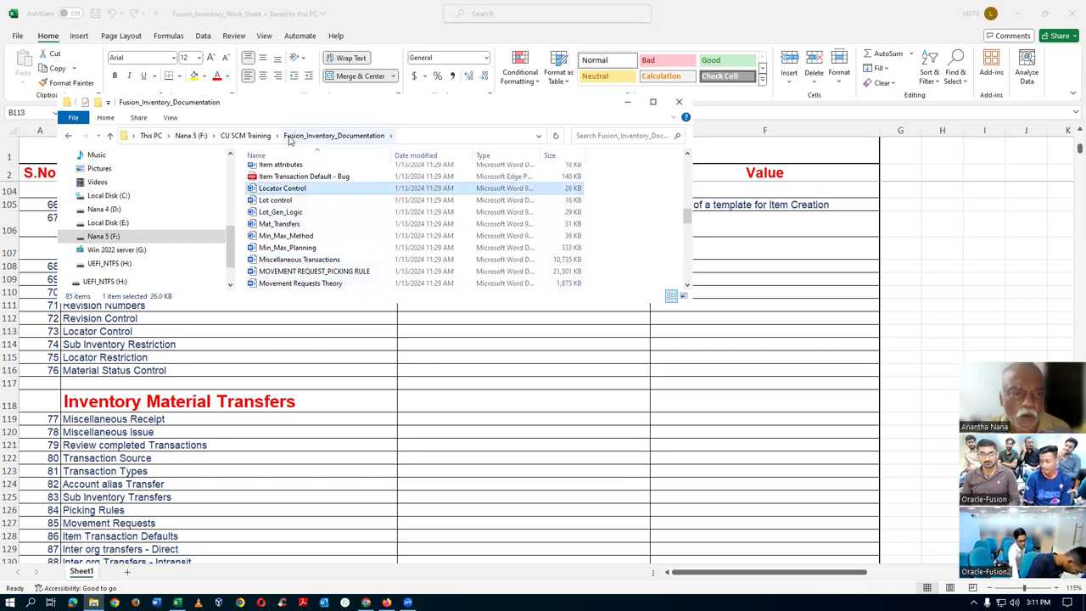
double_click(314, 189)
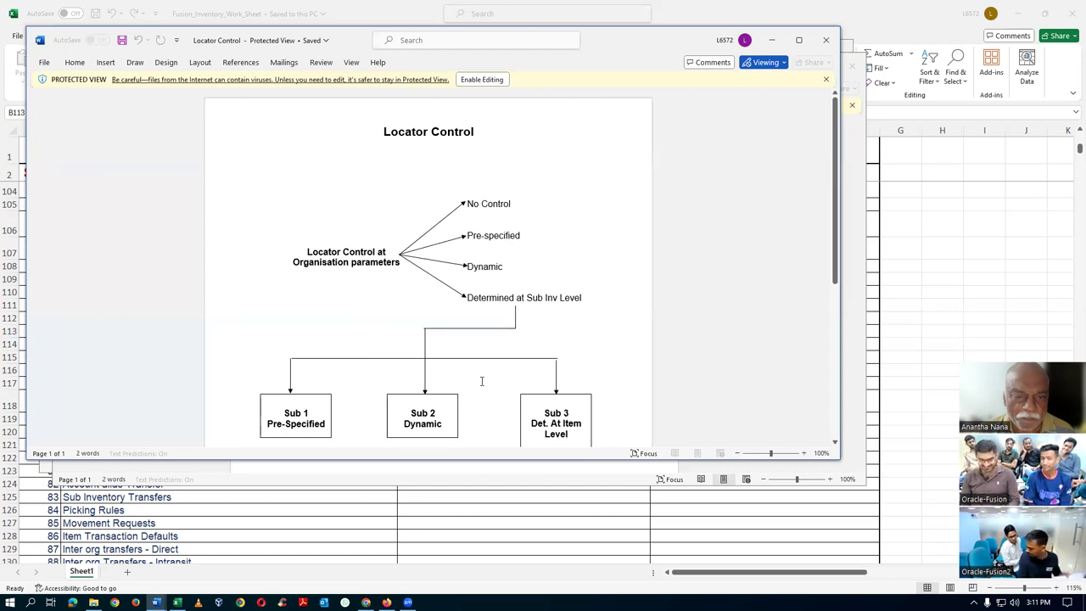
- Maximize the Locator Control document, zoom it to 120%, and examine the options at organisation parameters level
click(794, 41)
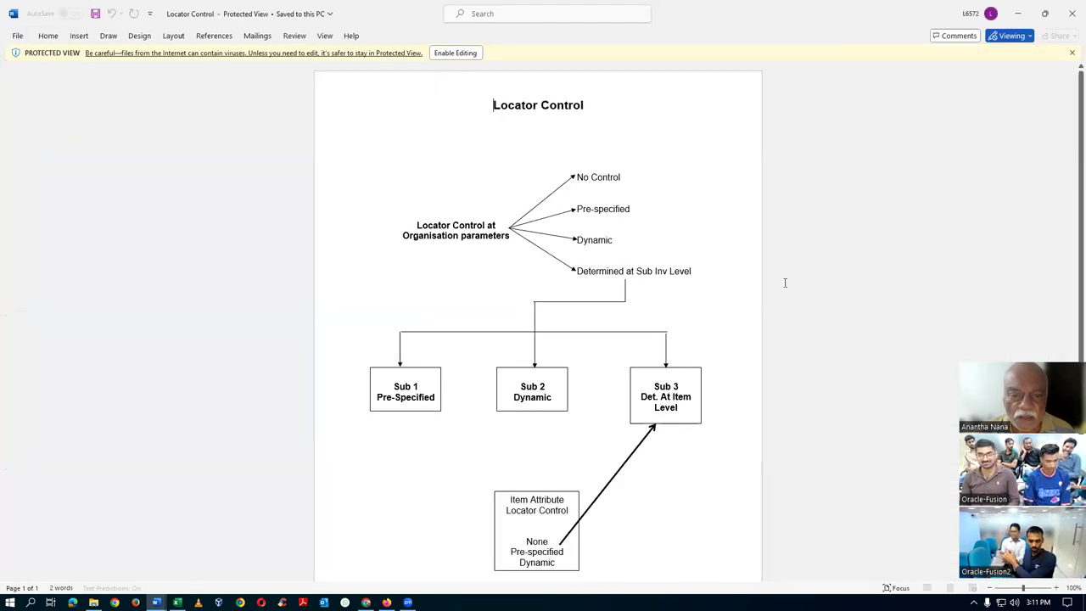
scroll(785, 283, up, 2)
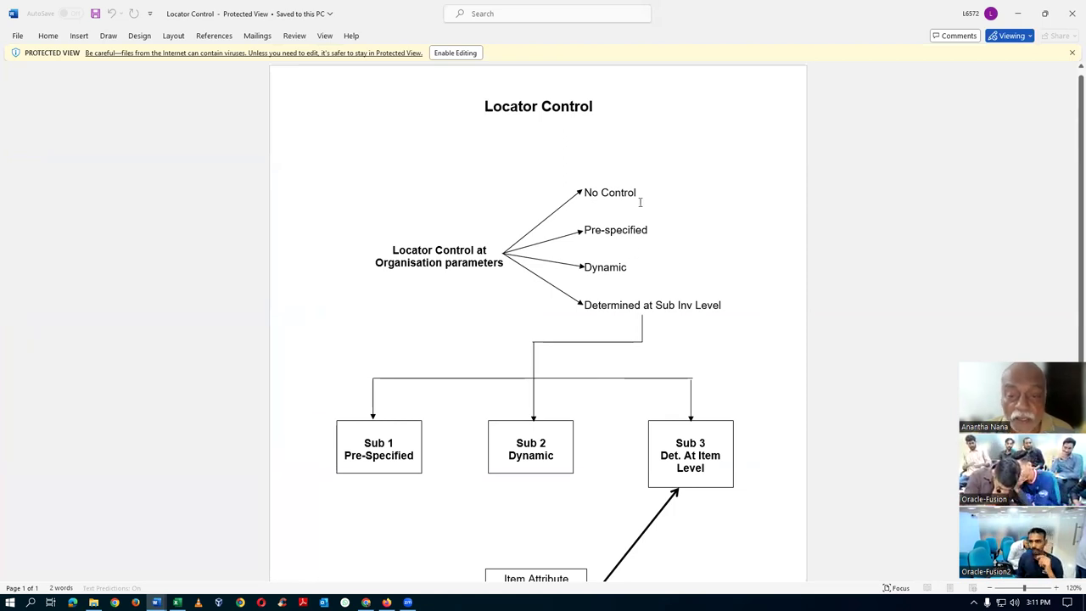
click(592, 230)
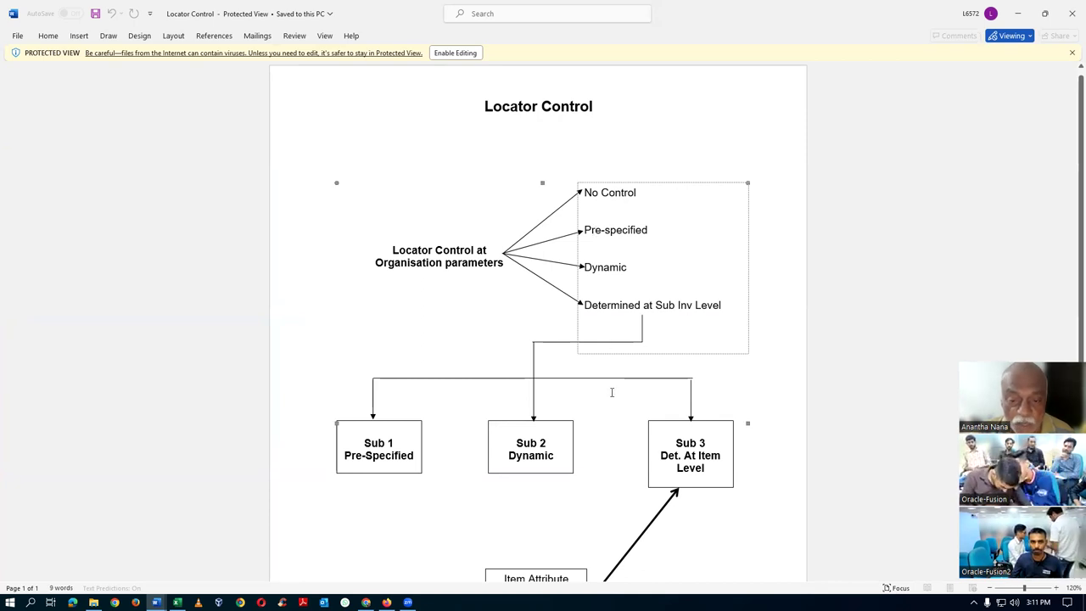
- Switch to Oracle Fusion in the browser and open the task search page within Setup and Maintenance
key(alt+Tab)
key(alt+Tab)
key(alt+Tab)
key(alt+Tab)
key(alt+Tab)
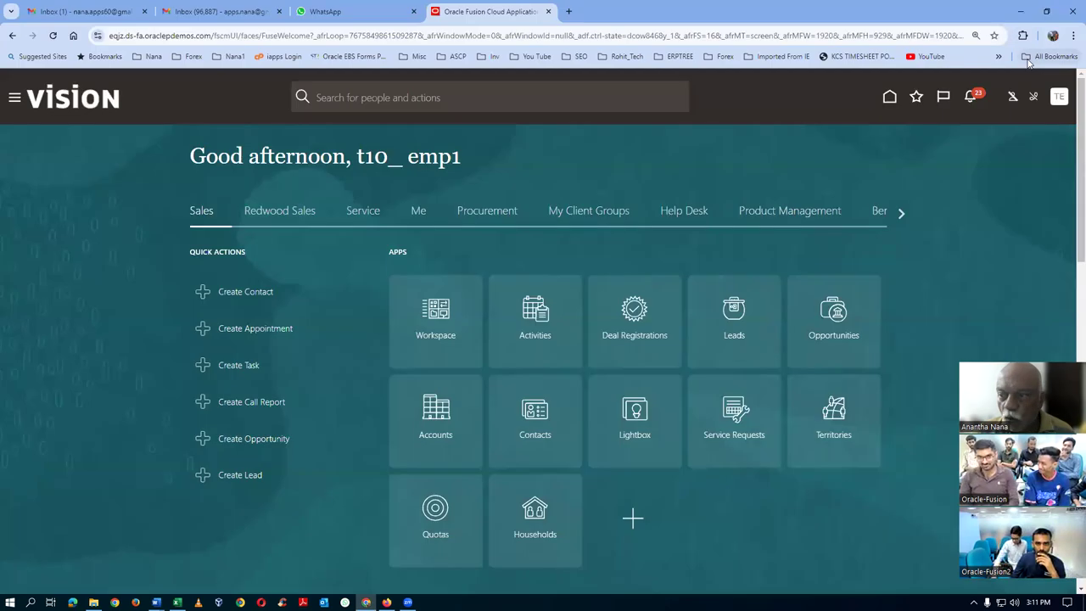
click(1059, 98)
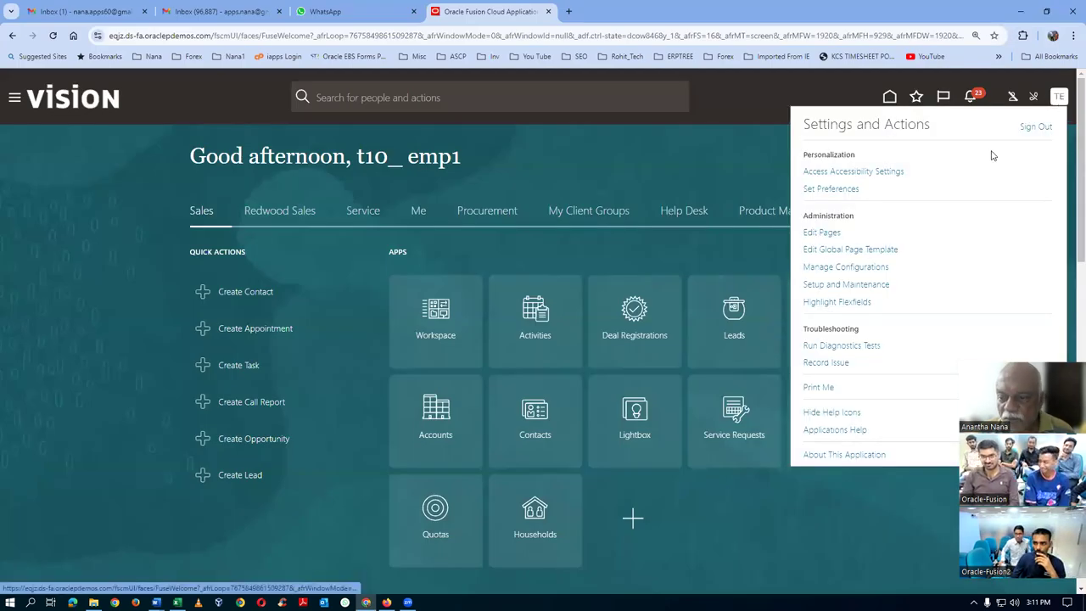
click(862, 288)
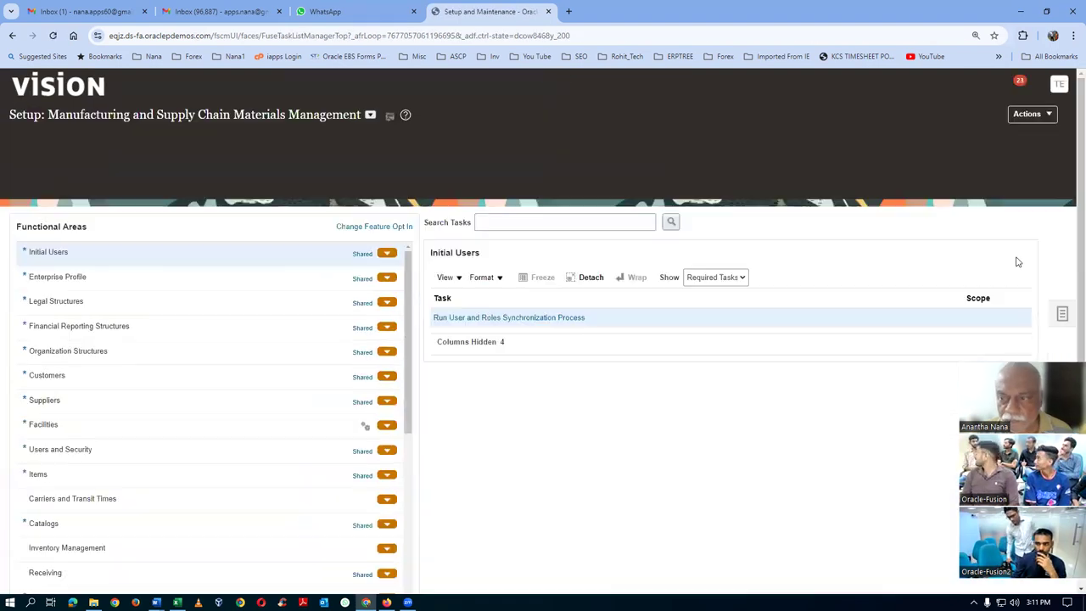
click(1071, 250)
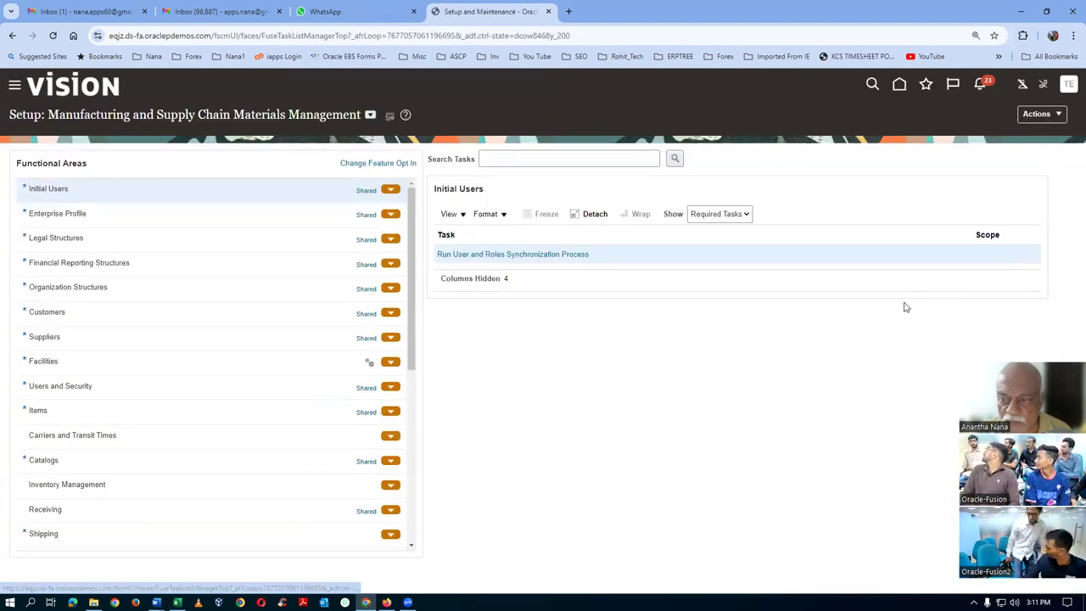
click(935, 257)
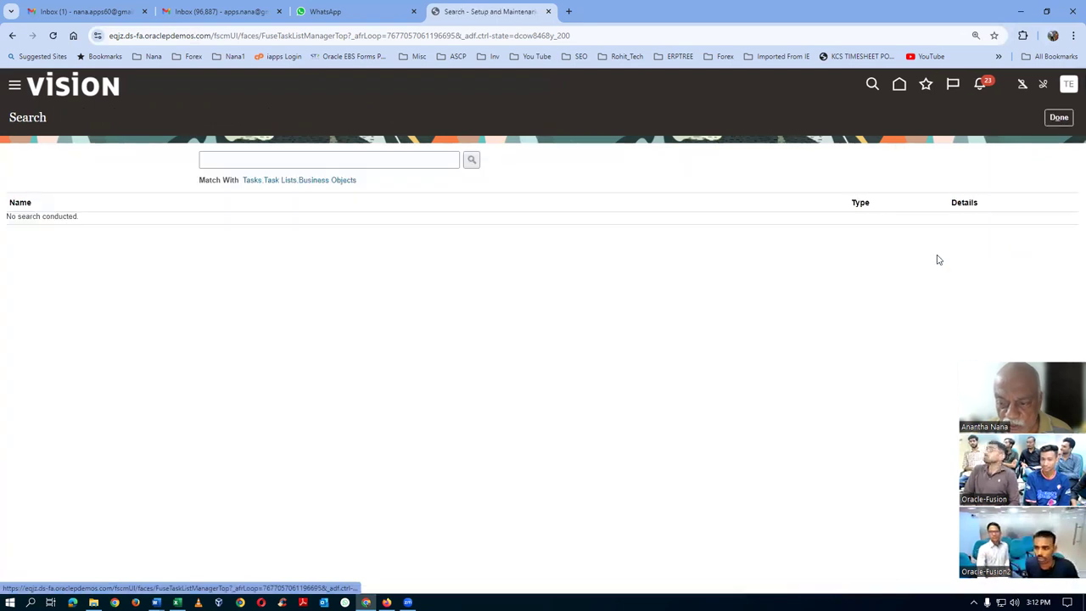
- Search the setup tasks for "man%inv%org%" and open Manage Inventory Organizations
click(246, 161)
text(man%inv%org%)
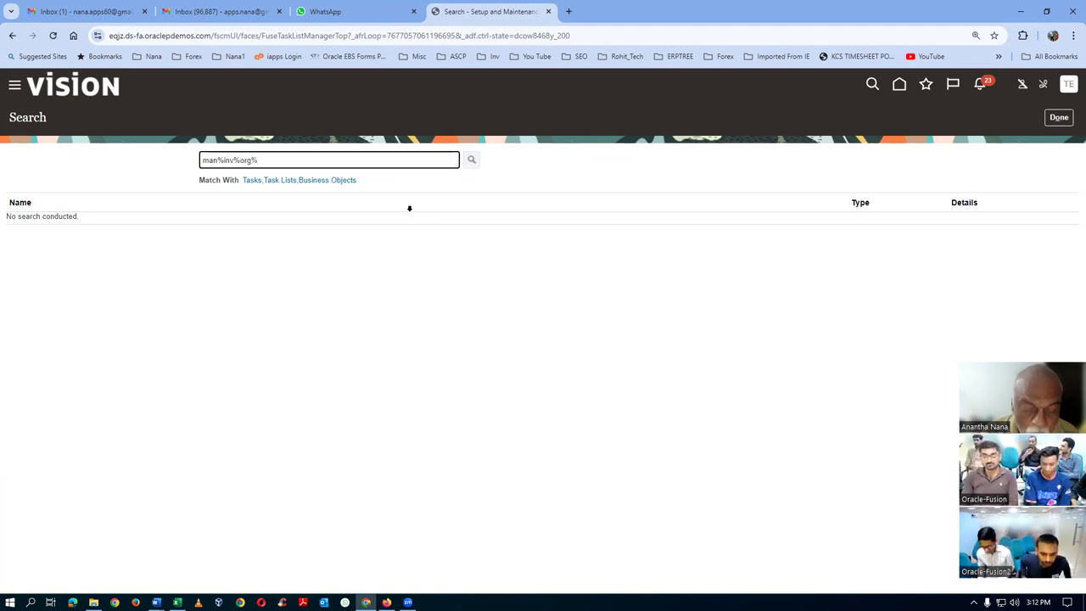
key(Return)
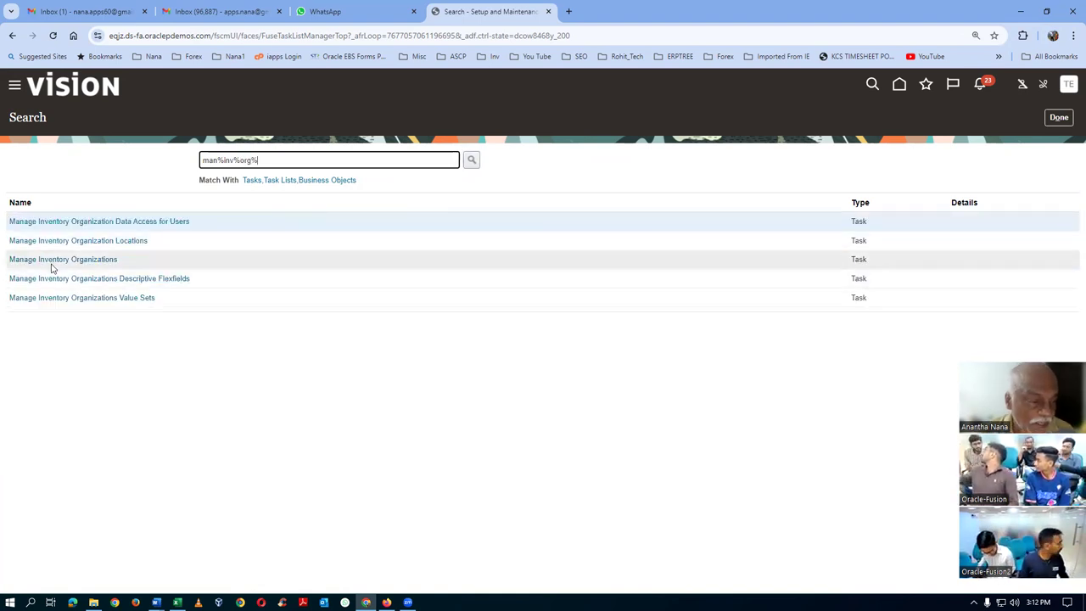
click(52, 262)
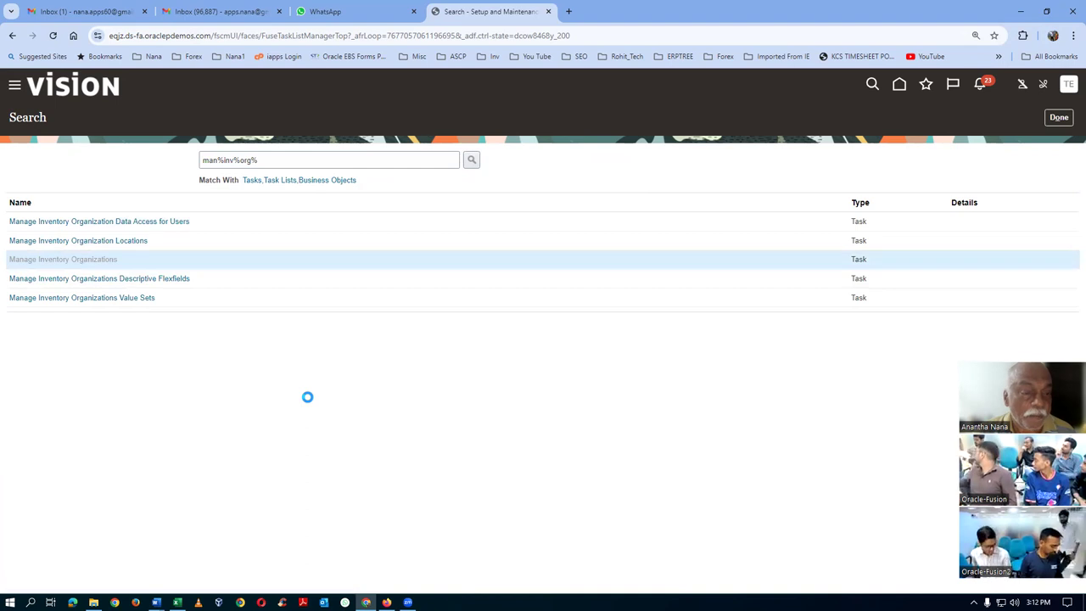
- Search inventory organizations by the name "t10" and open t10 child 1 for editing
click(185, 212)
text(t10)
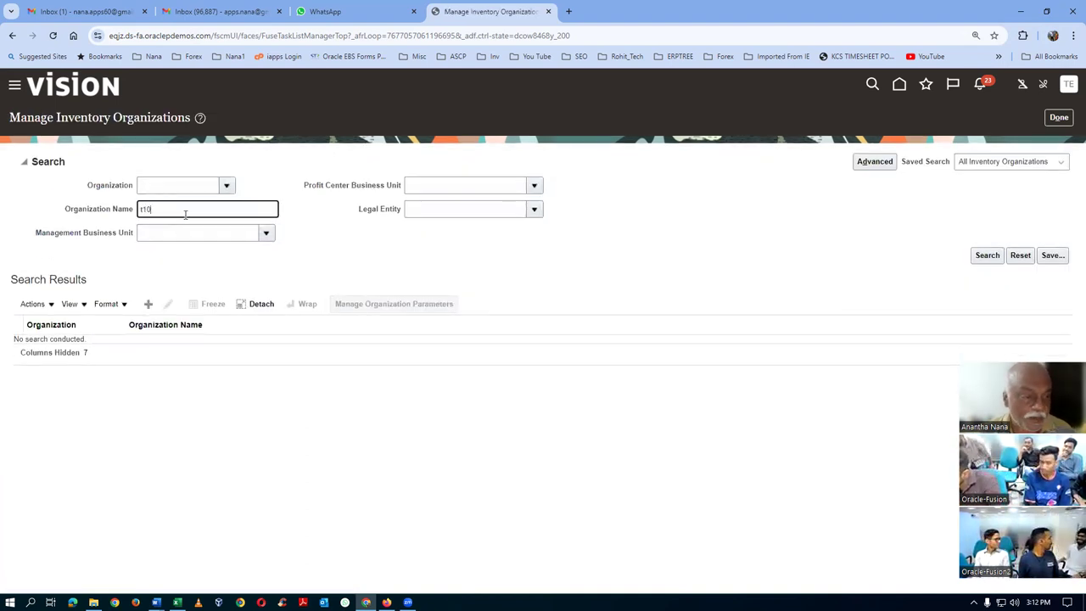
key(Return)
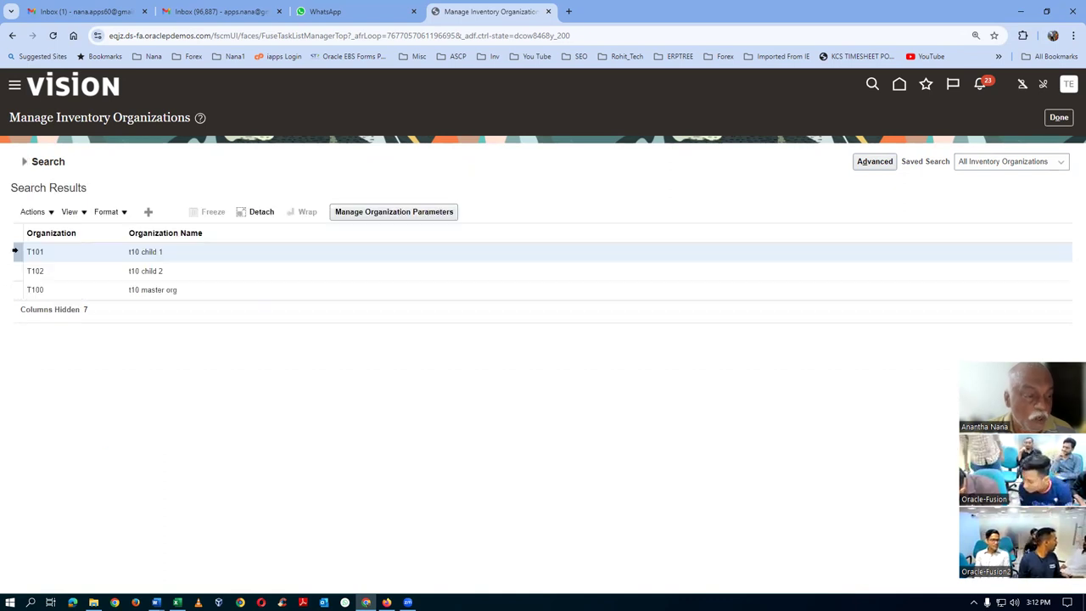
click(168, 212)
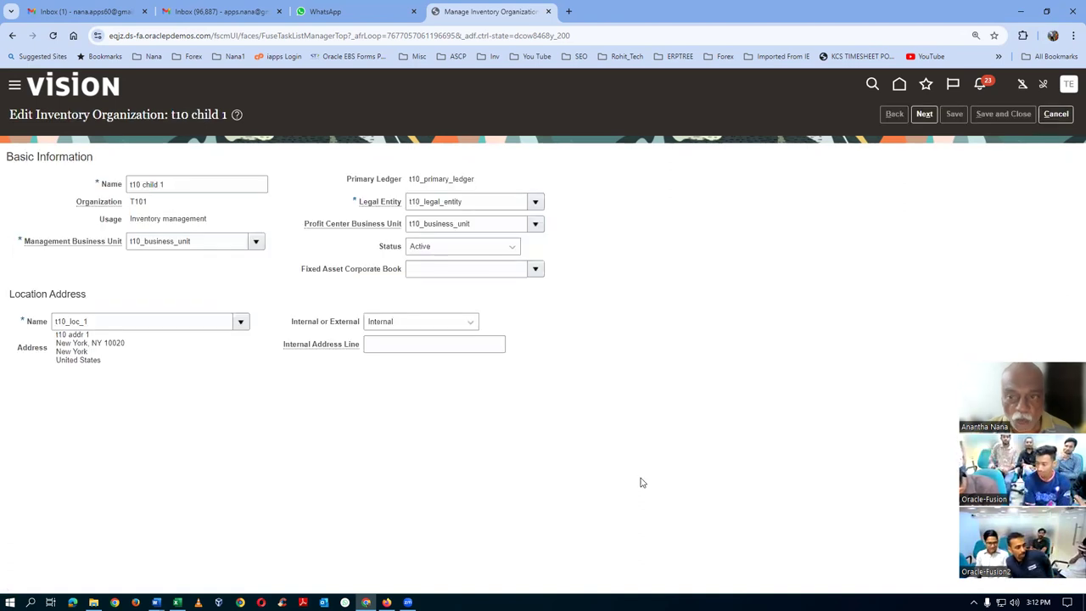
- Go to the organization parameters of t10 child 1 and open the Locator Control choices
click(924, 114)
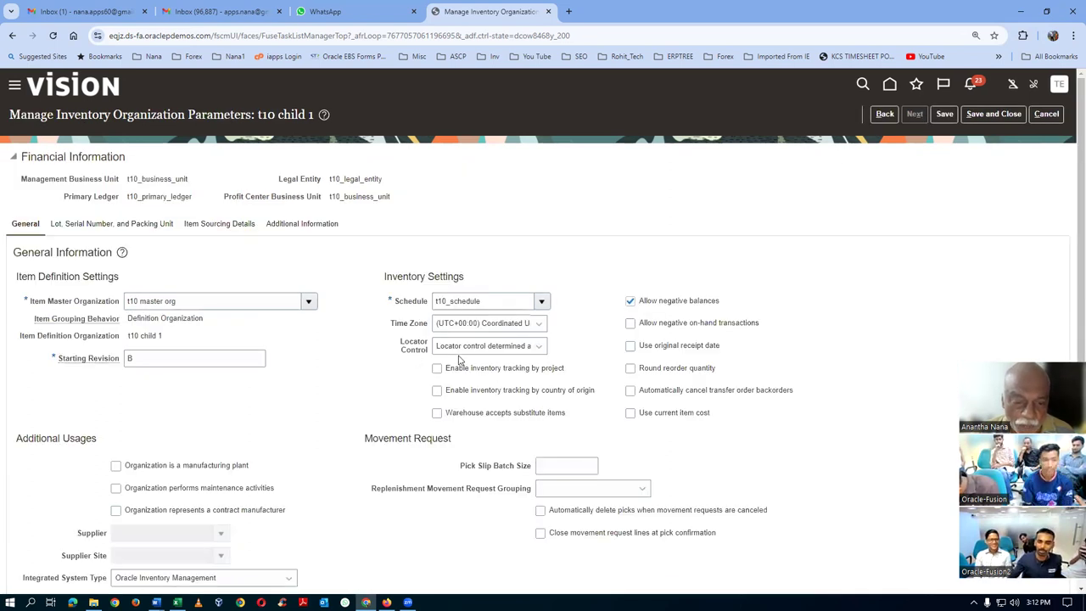
click(502, 349)
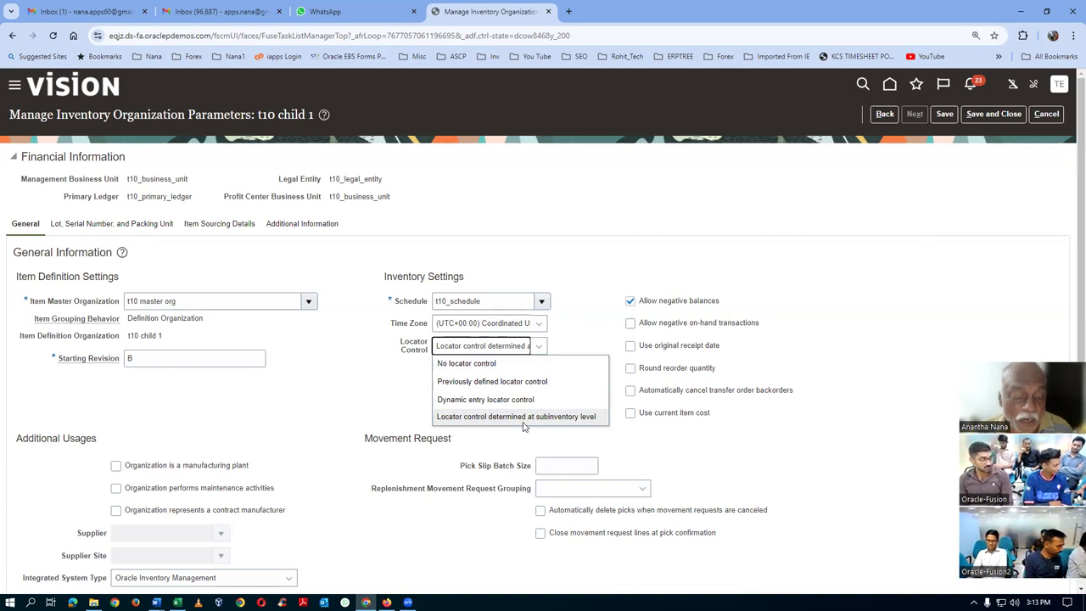
- Switch to the Locator Control document in Word and review the Determined at Sub Inv Level branch with its three subinventory boxes
key(alt+Tab)
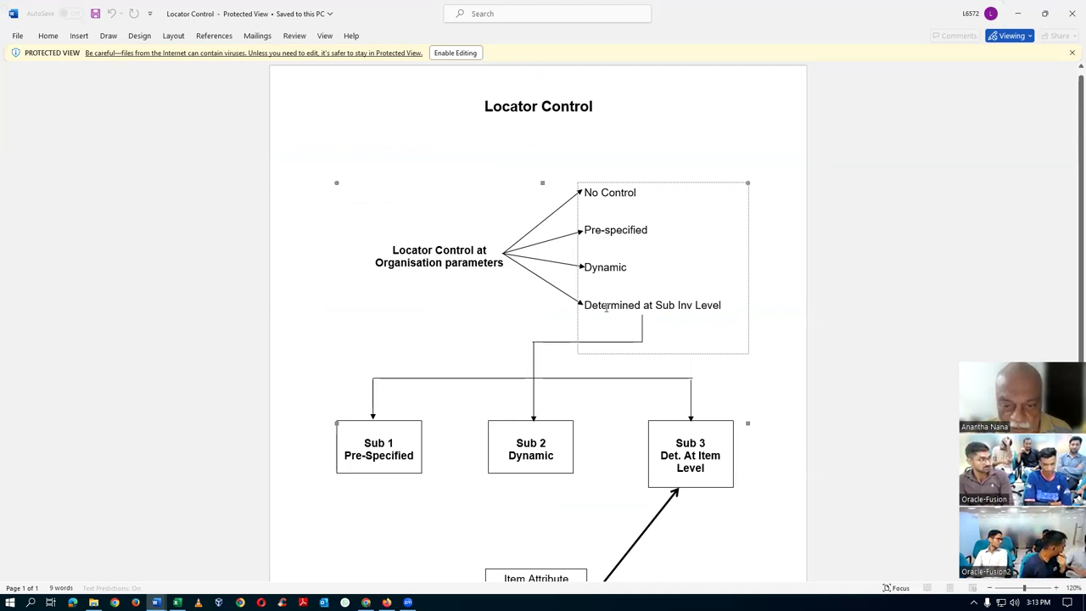
drag(607, 307, 726, 307)
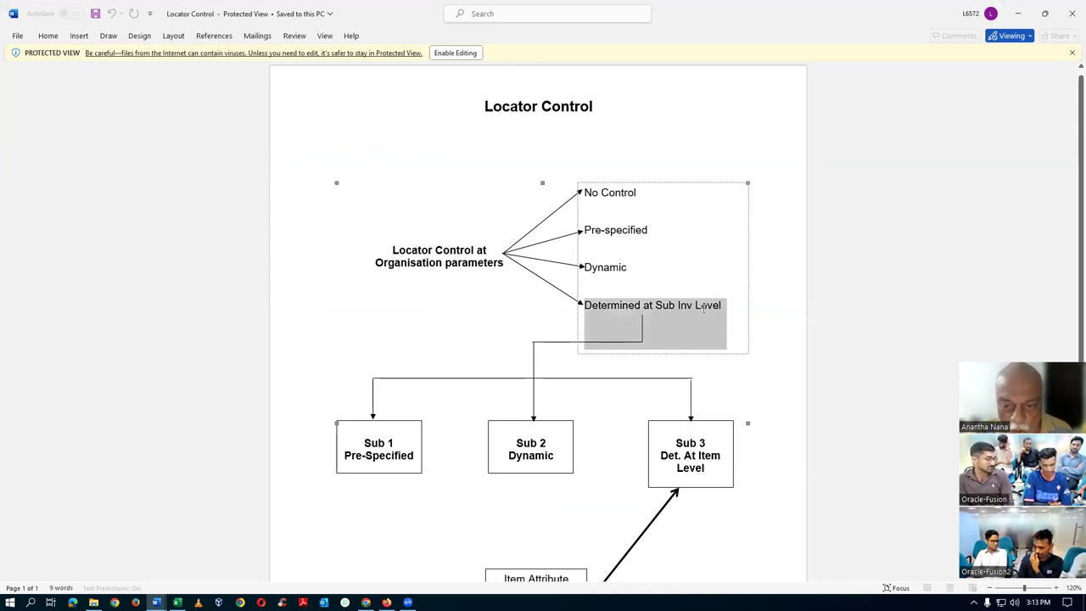
drag(438, 250, 453, 263)
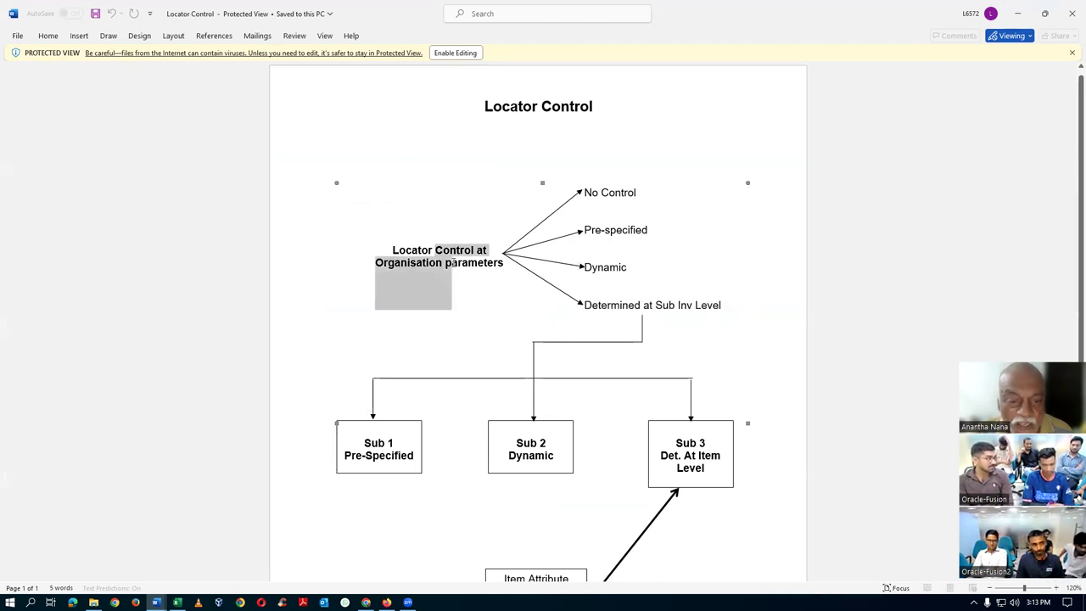
click(377, 456)
click(532, 459)
click(713, 449)
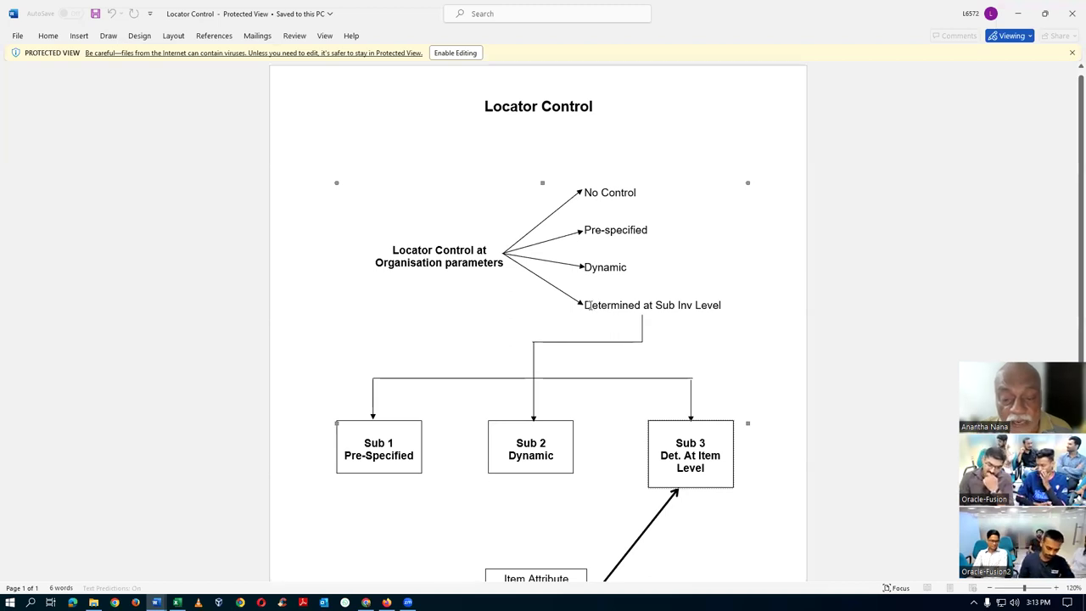
drag(587, 304, 698, 310)
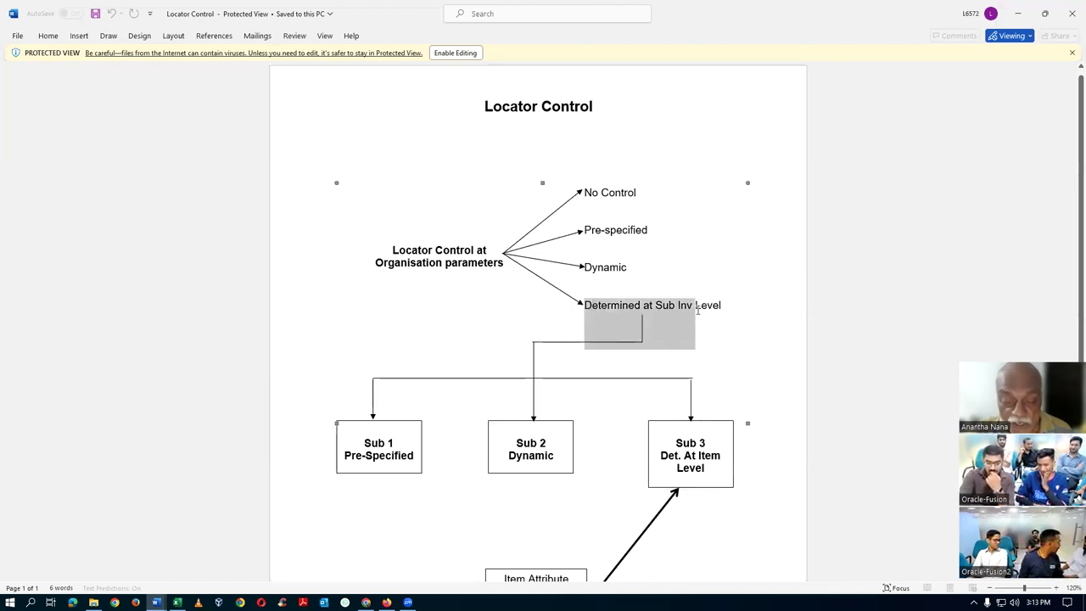
- Switch back to Oracle Fusion in the browser and review the Locator Control choices for t10 child 1
key(alt+Tab)
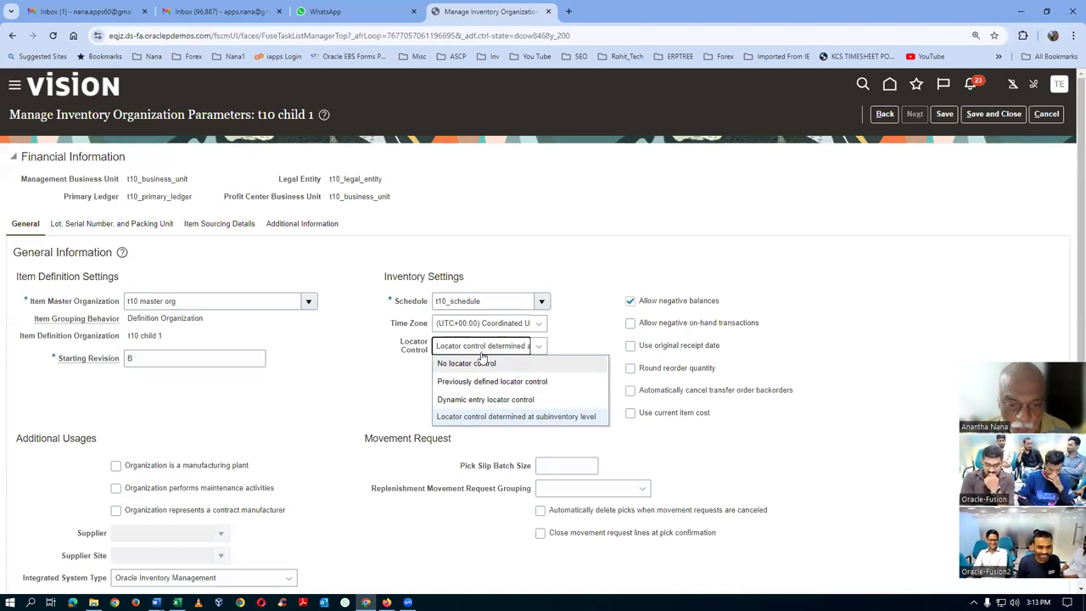
click(583, 325)
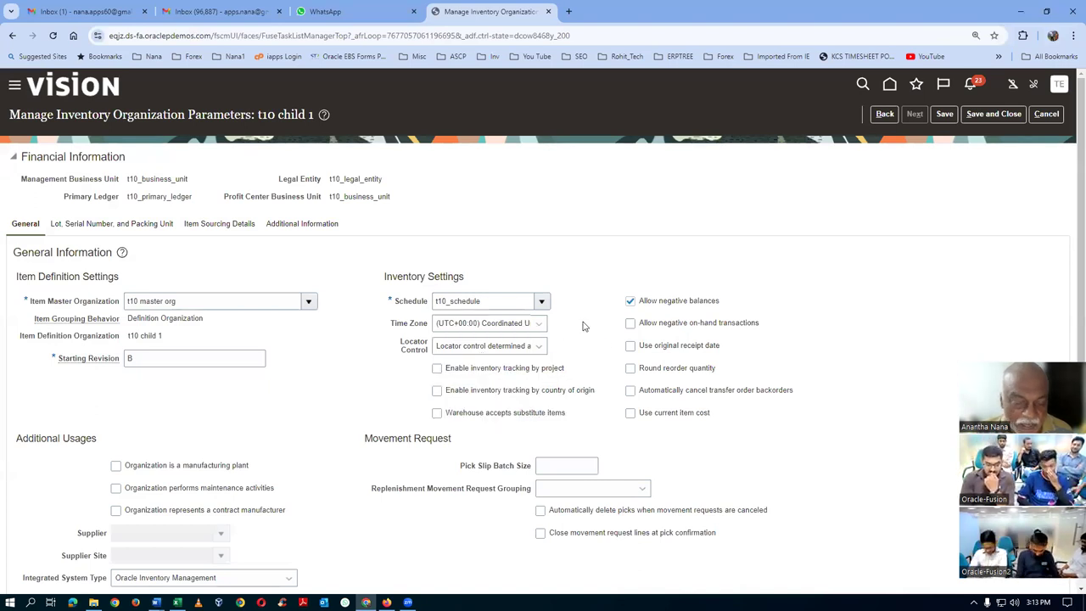
click(482, 348)
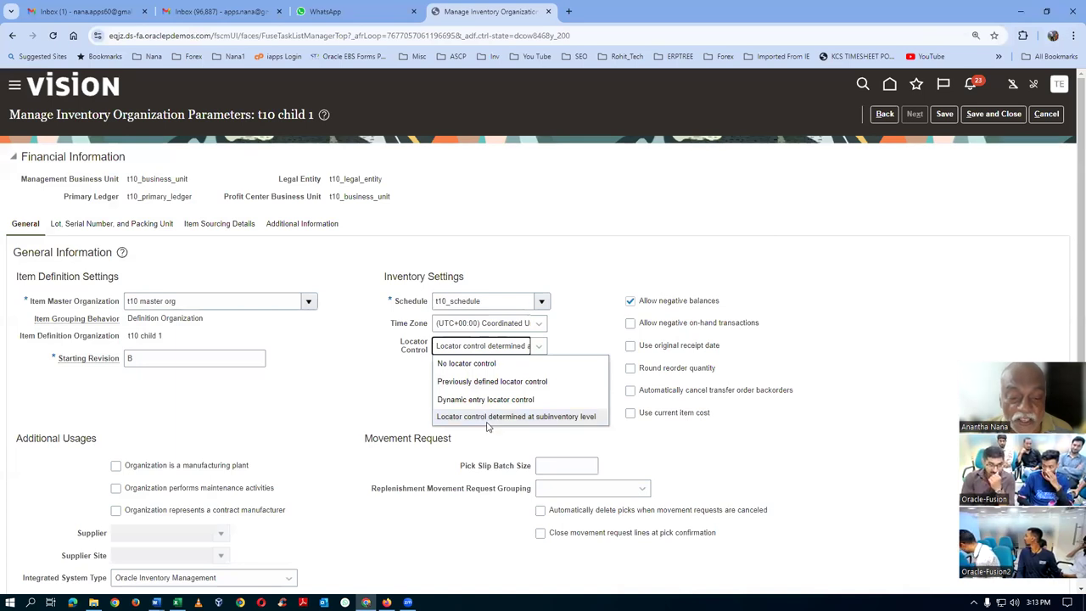
click(586, 327)
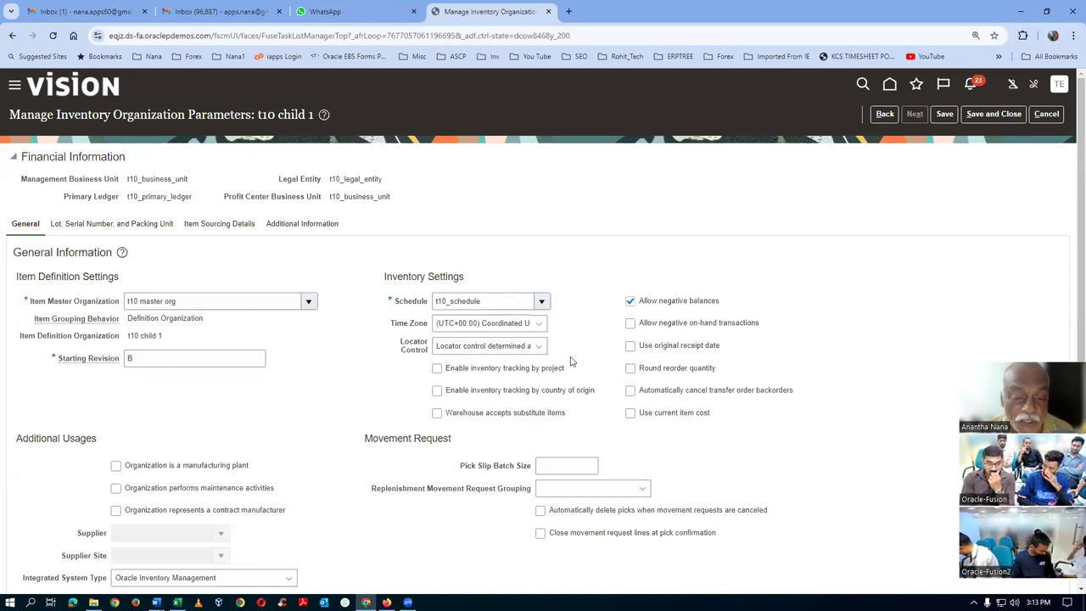
- Leave the t10 child 1 parameters without saving and return to the setup task search page
click(1045, 117)
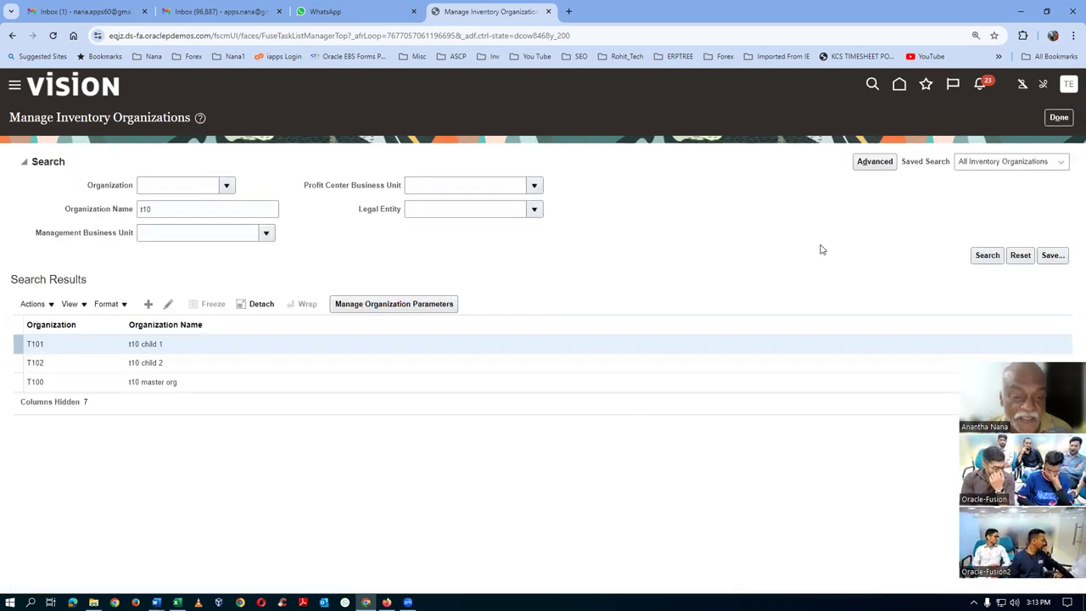
key(alt+Tab)
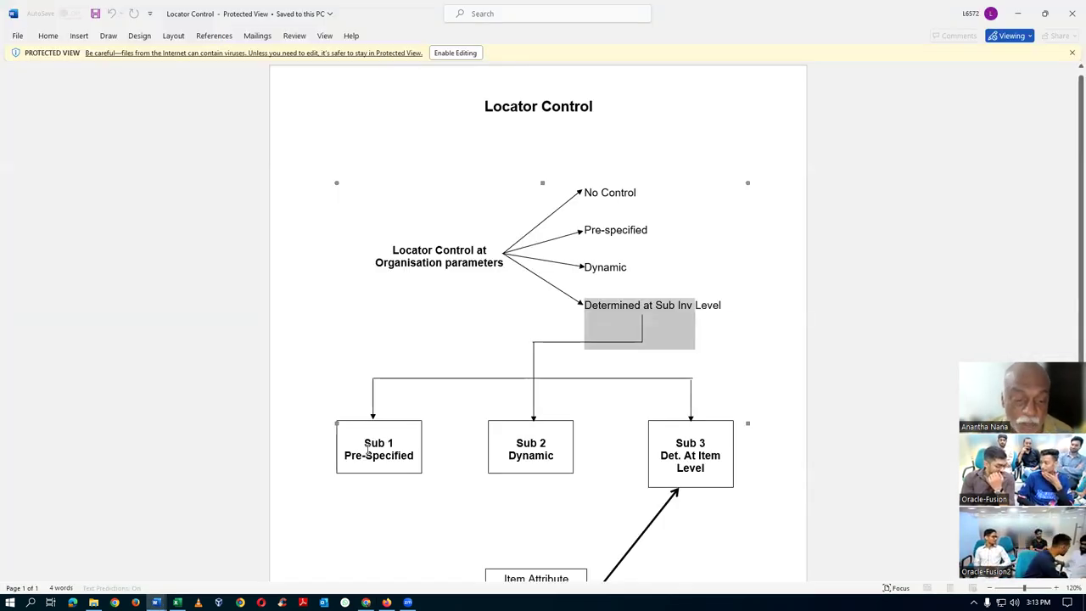
key(alt+Tab)
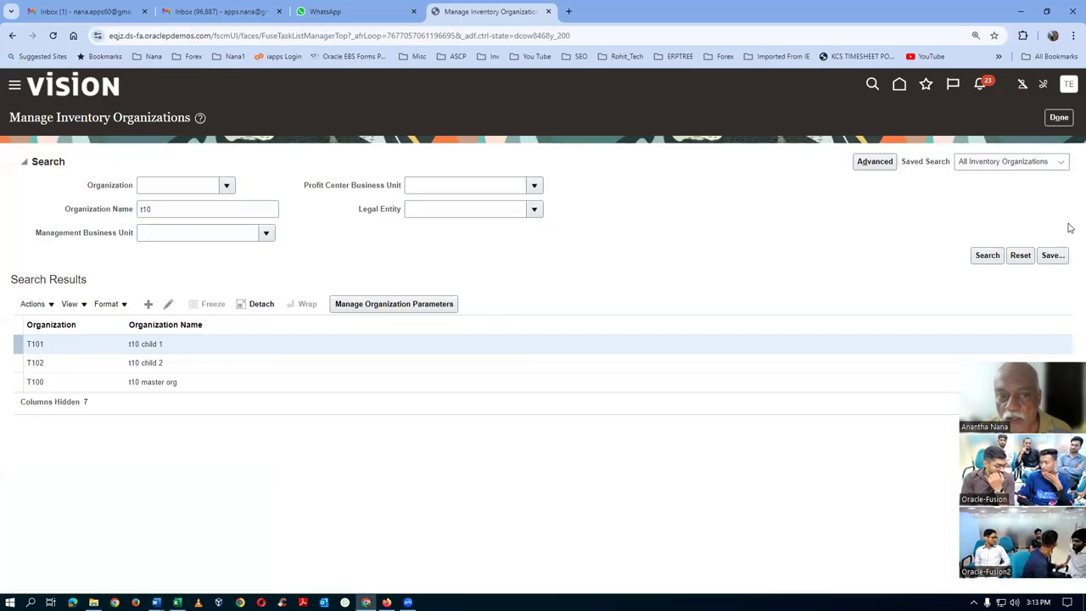
click(1060, 117)
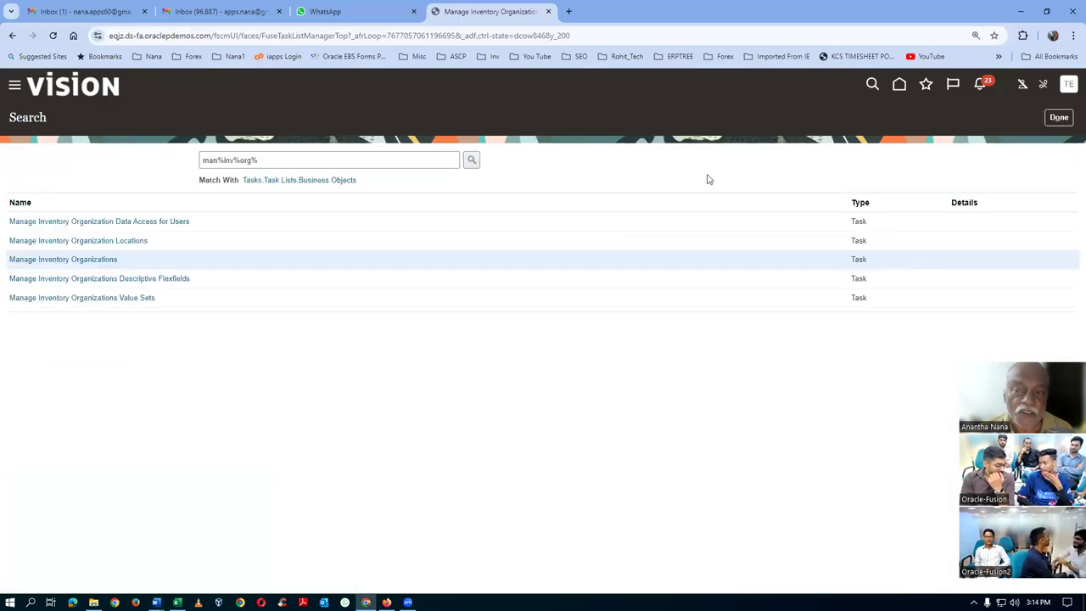
- Search the setup tasks for "man%sub%loca%" and open Manage Subinventories and Locators
drag(264, 155, 2, 200)
text(ma)
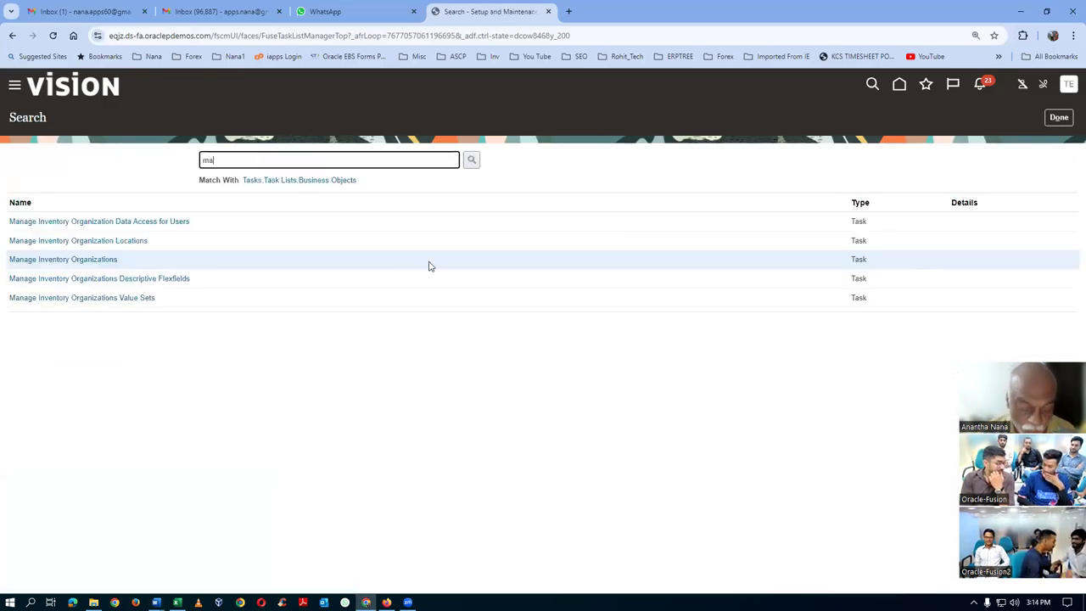
text(n%sub%)
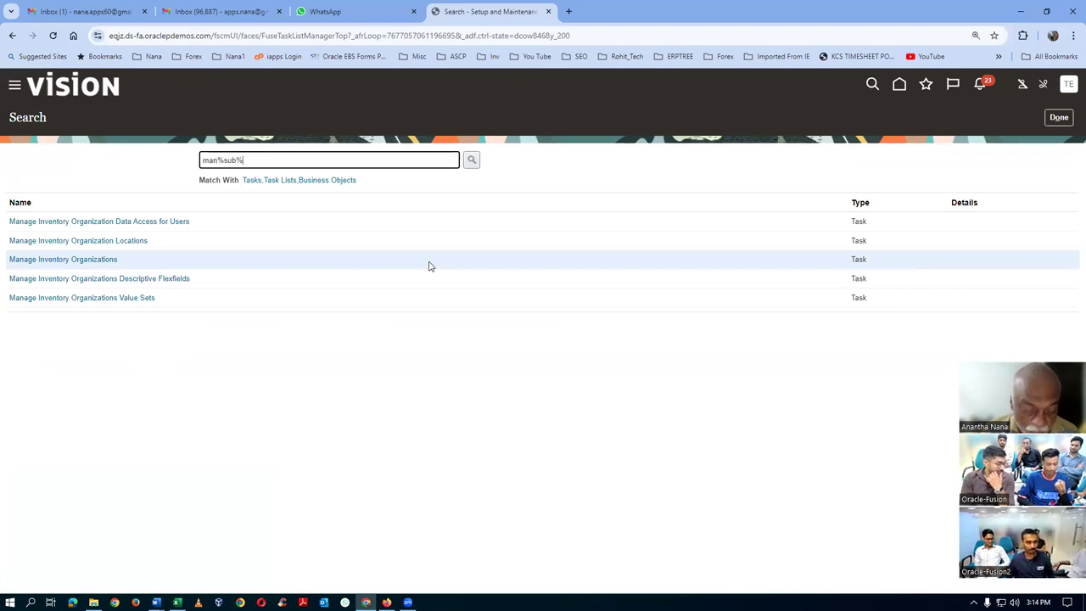
text(ioca%)
key(Return)
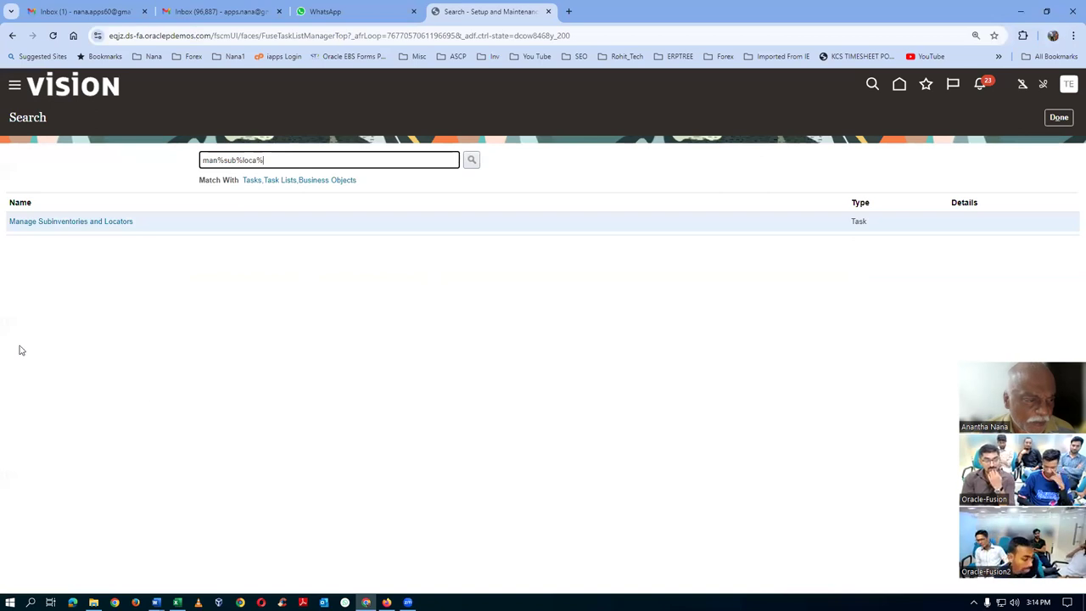
click(96, 223)
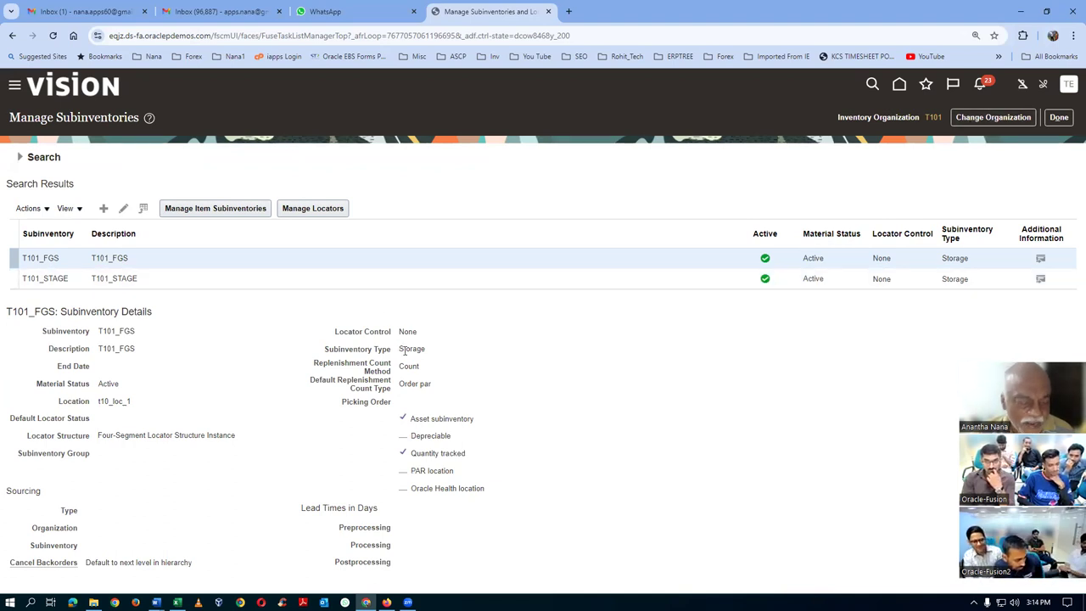
- Compare with the Locator Control diagram, then create a subinventory in organization T101 with sub_1 as its name and description
key(alt+Tab)
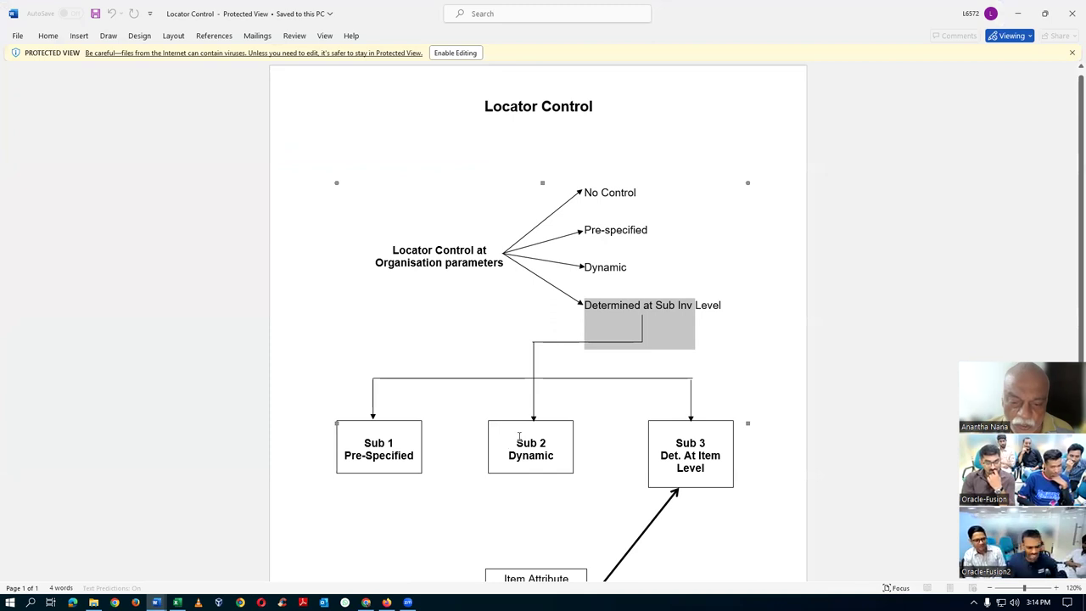
key(alt+Tab)
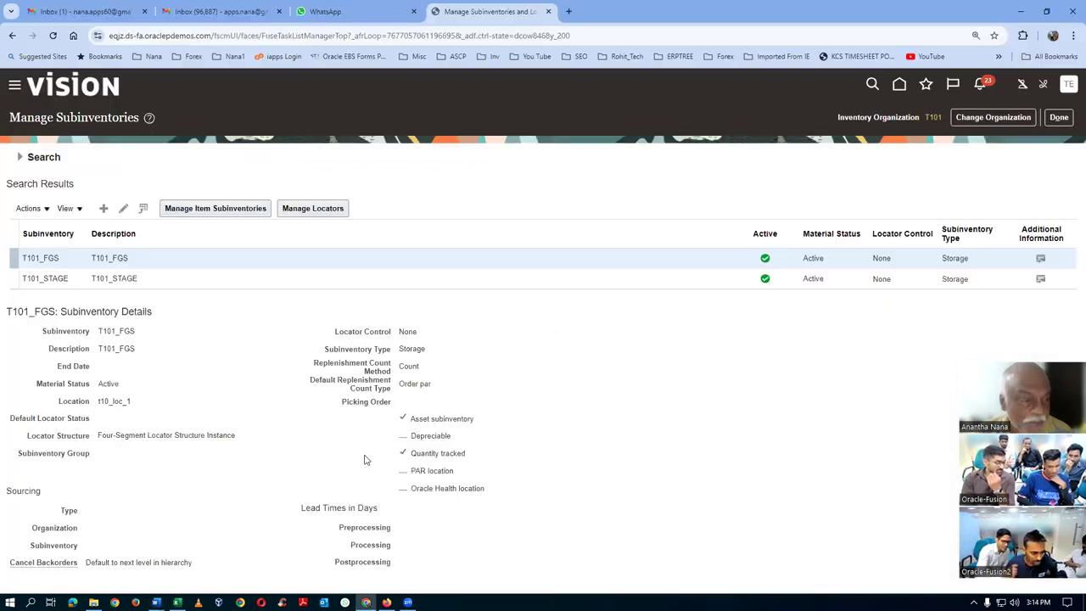
click(105, 208)
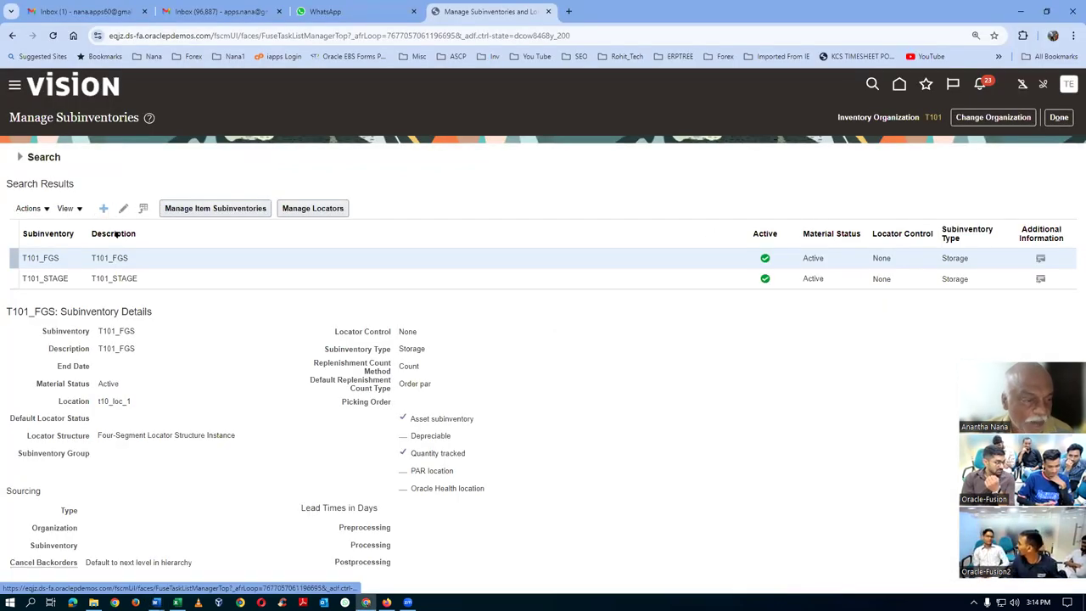
click(289, 180)
text(sub_1)
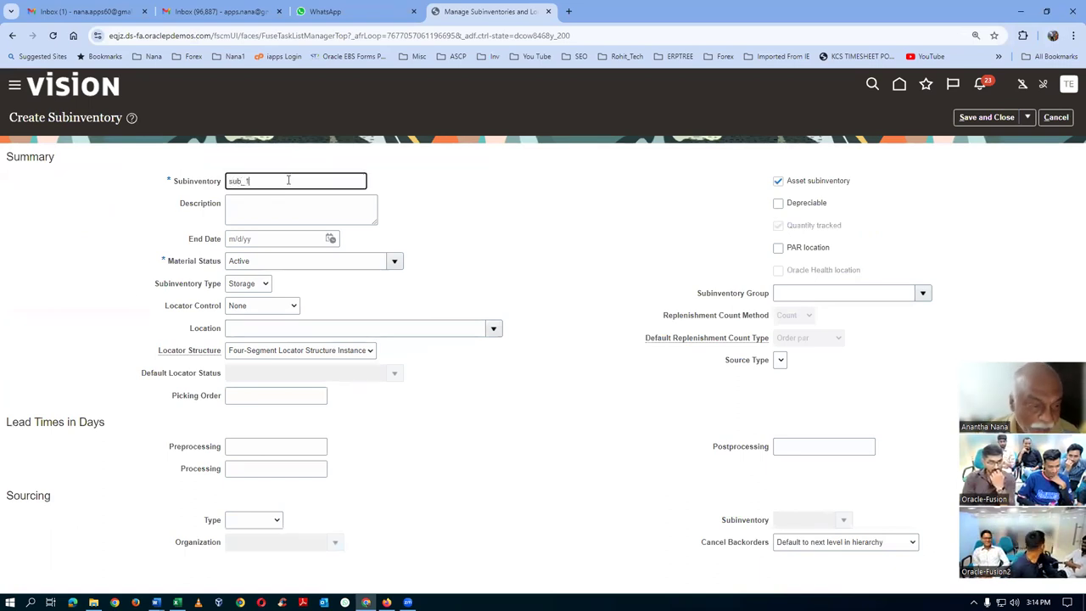
key(ctrl+a)
key(ctrl+c)
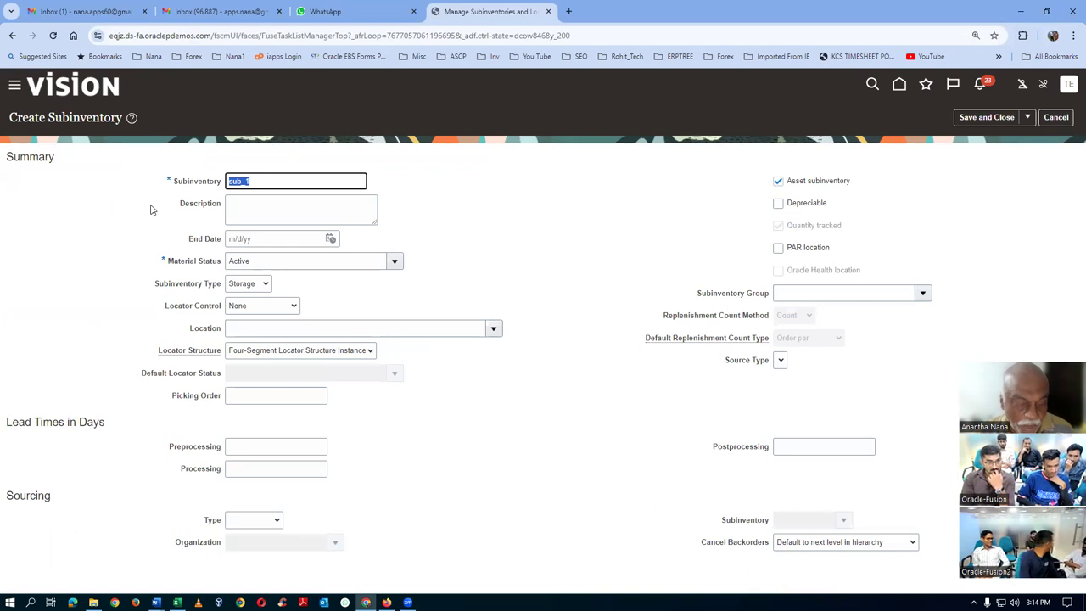
click(263, 213)
key(ctrl+v)
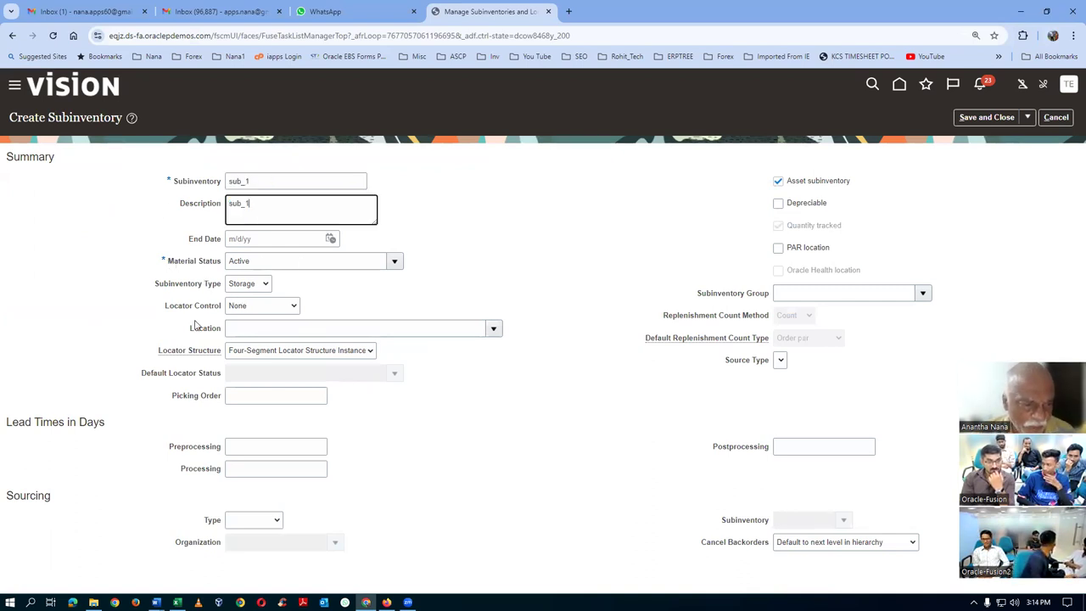
- Set the locator control of subinventory sub_1 to Previously defined
click(250, 308)
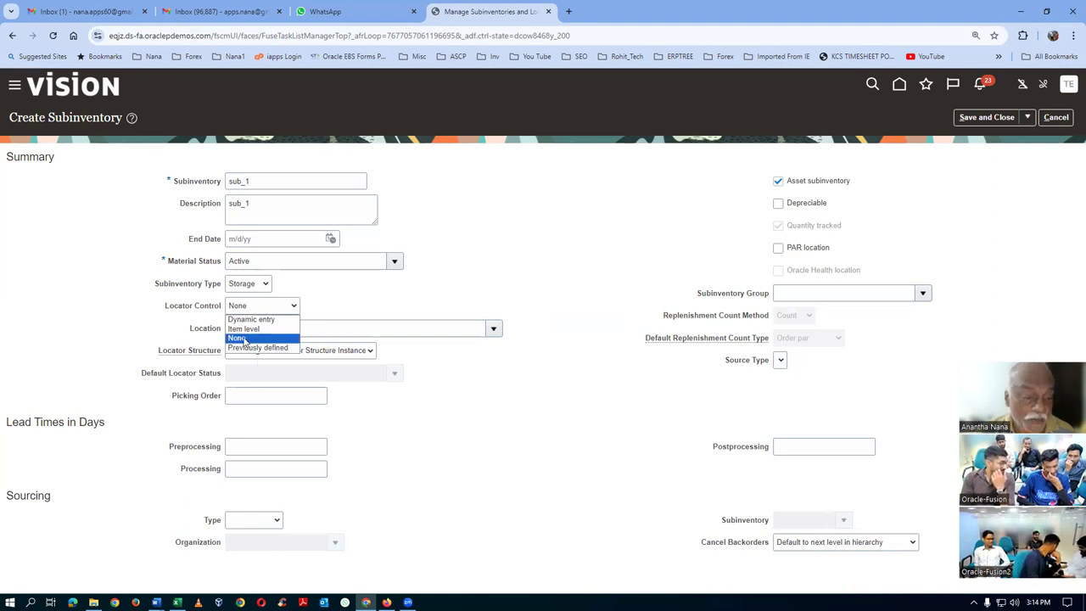
click(366, 292)
click(235, 307)
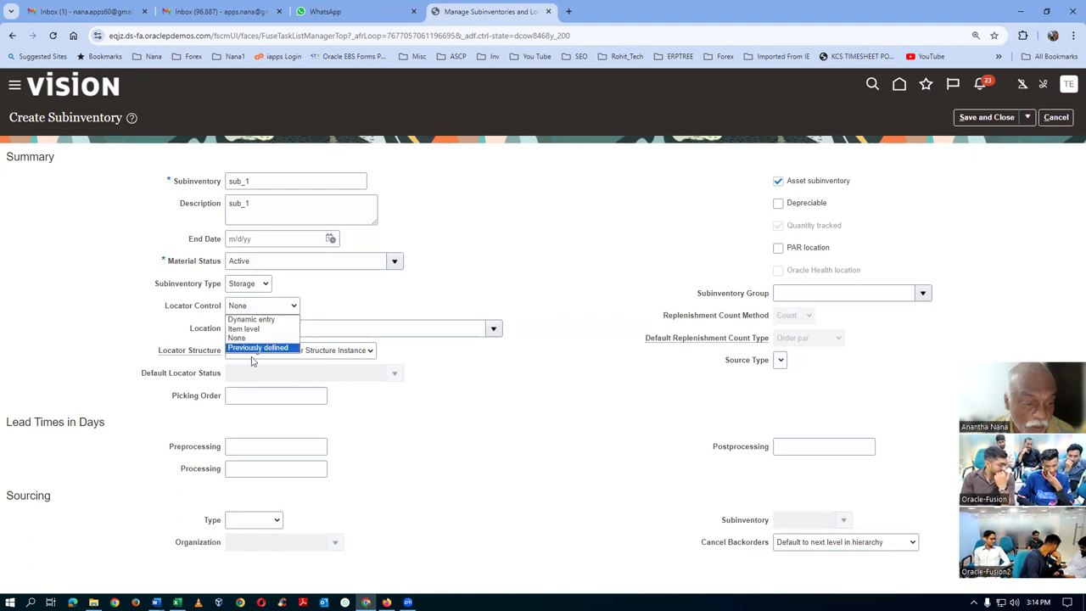
click(254, 348)
- Set the location of sub_1 to t10_loc_1 and check the available locator structures
click(248, 327)
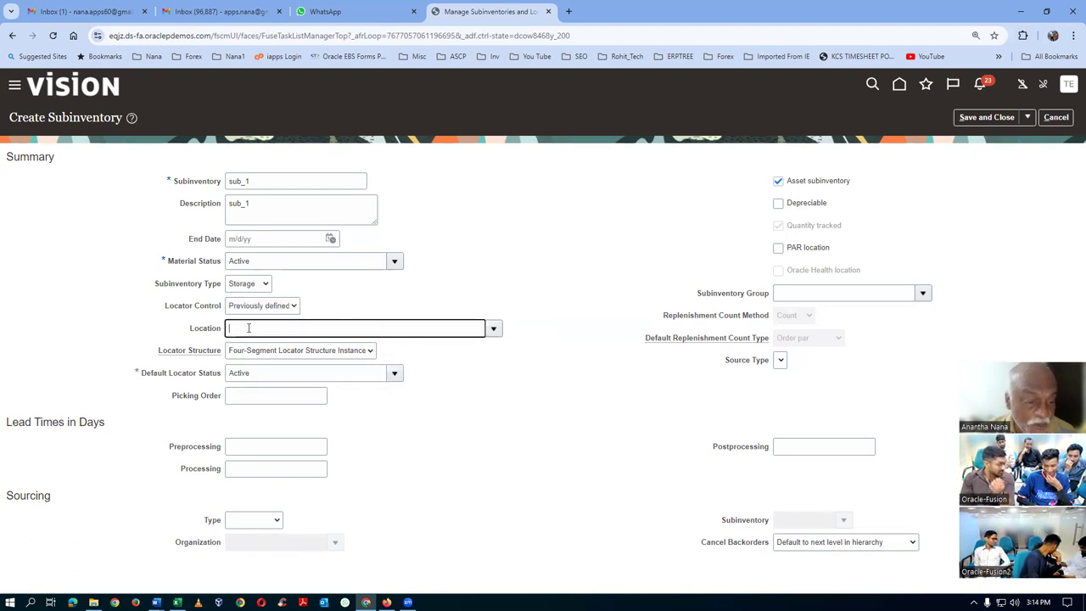
text(t10)
key(Tab)
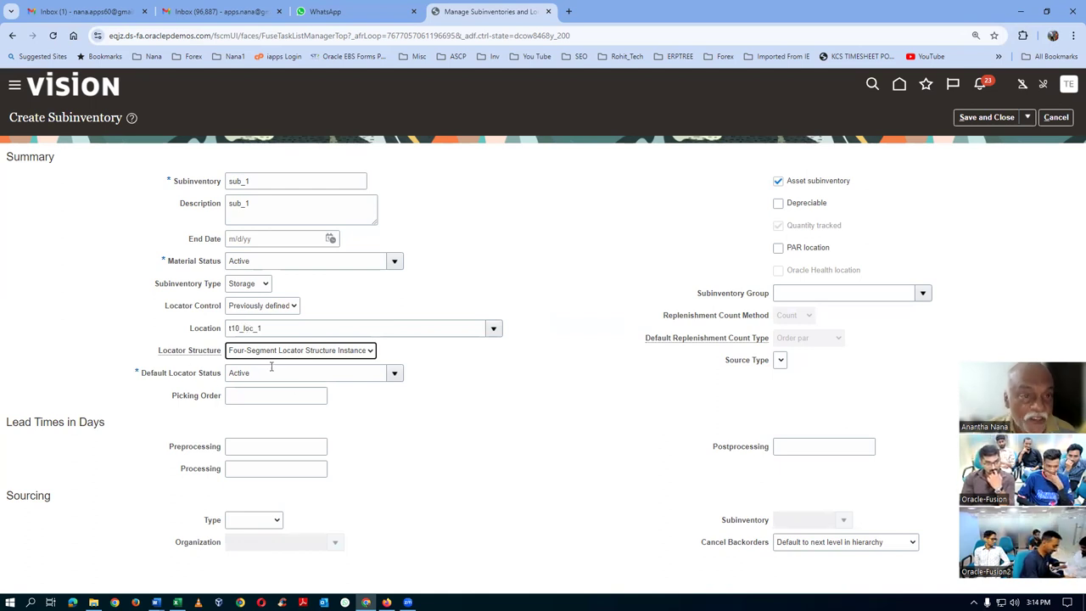
click(277, 354)
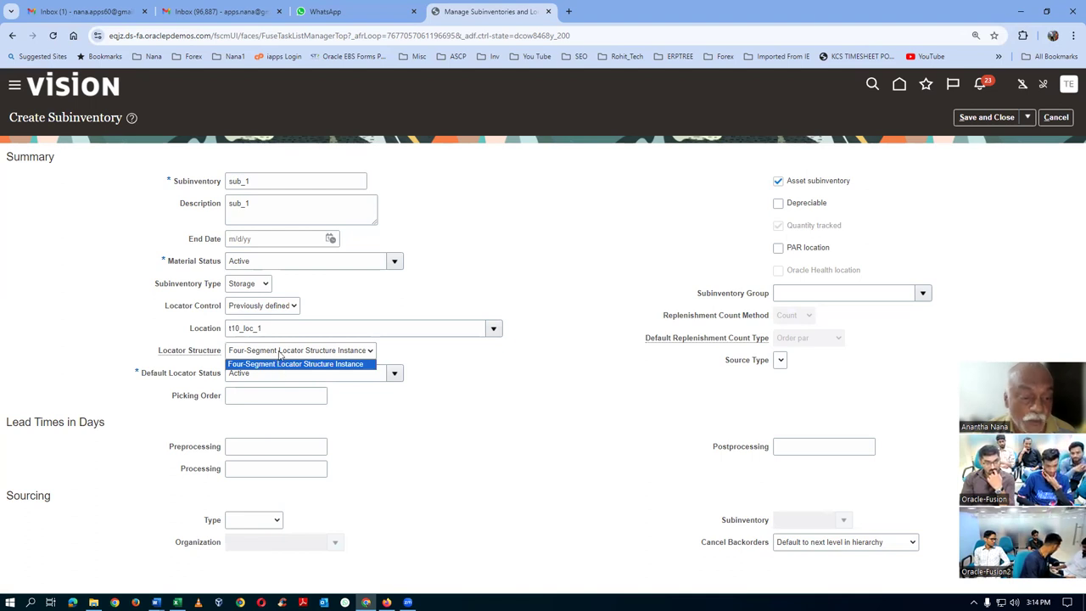
click(496, 286)
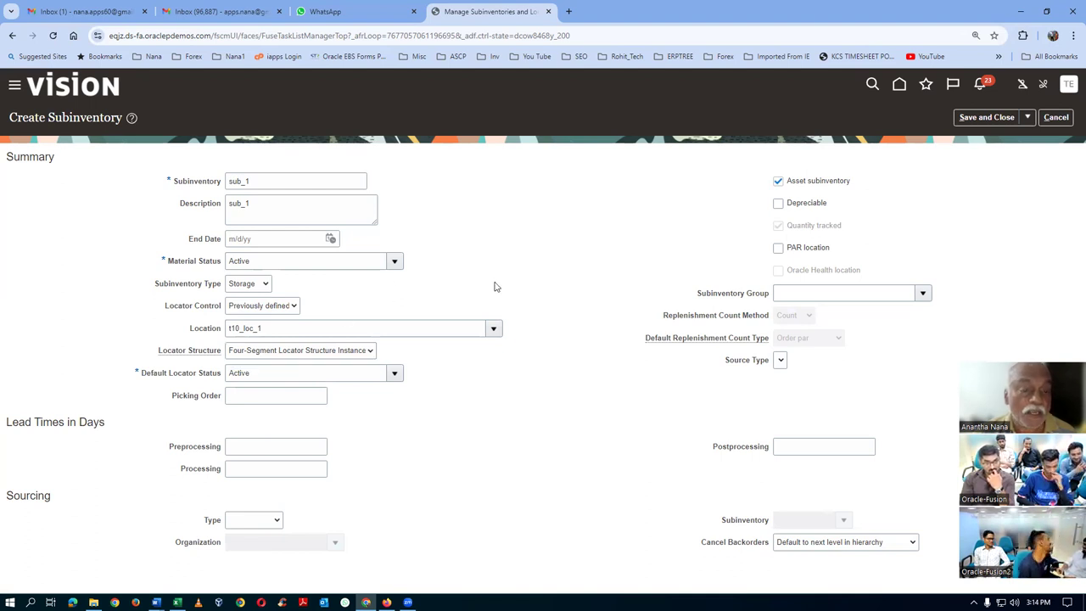
- Duplicate the Oracle Fusion browser tab and go to the task search of Setup and Maintenance in the copy
right_click(483, 11)
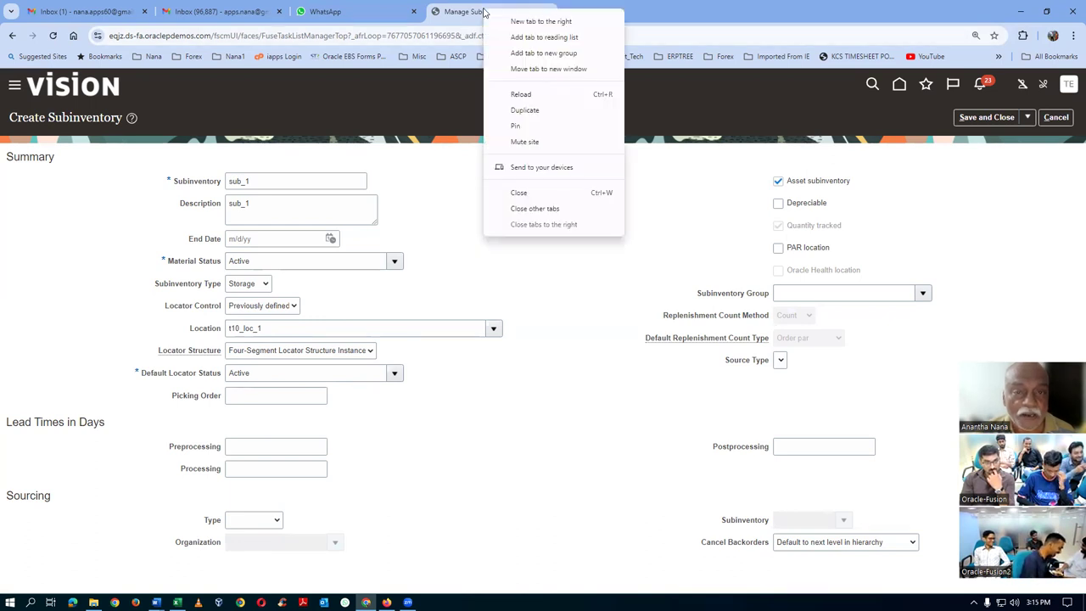
click(526, 109)
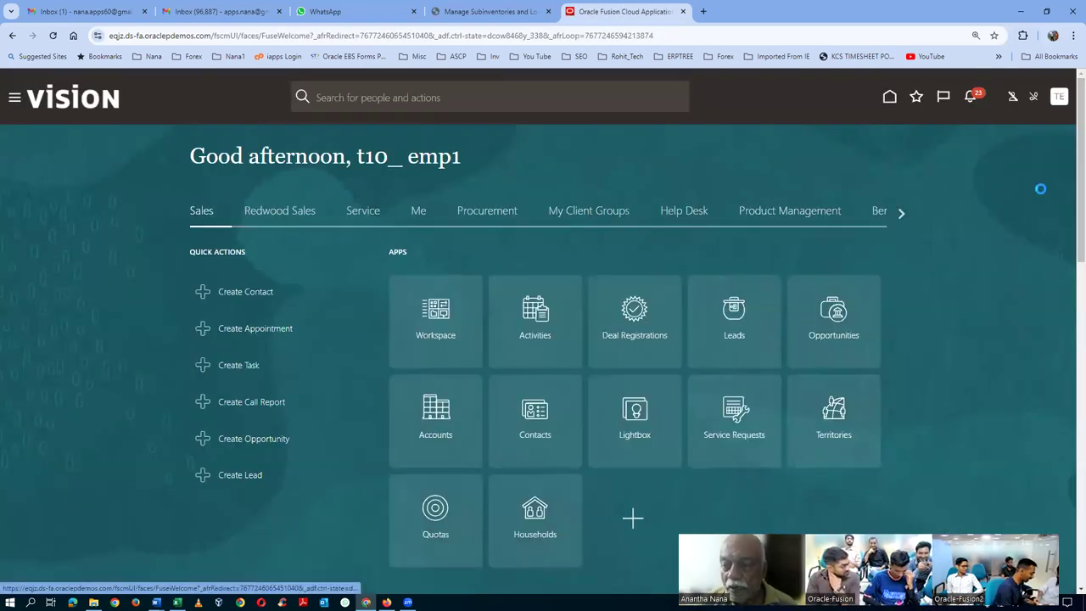
click(1059, 96)
click(866, 286)
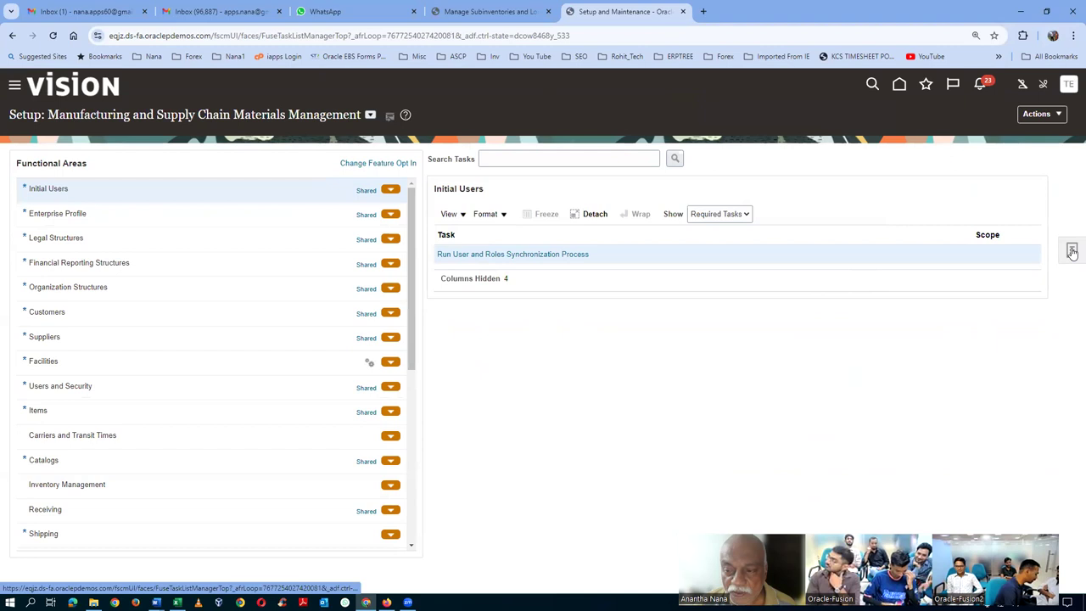
click(1072, 252)
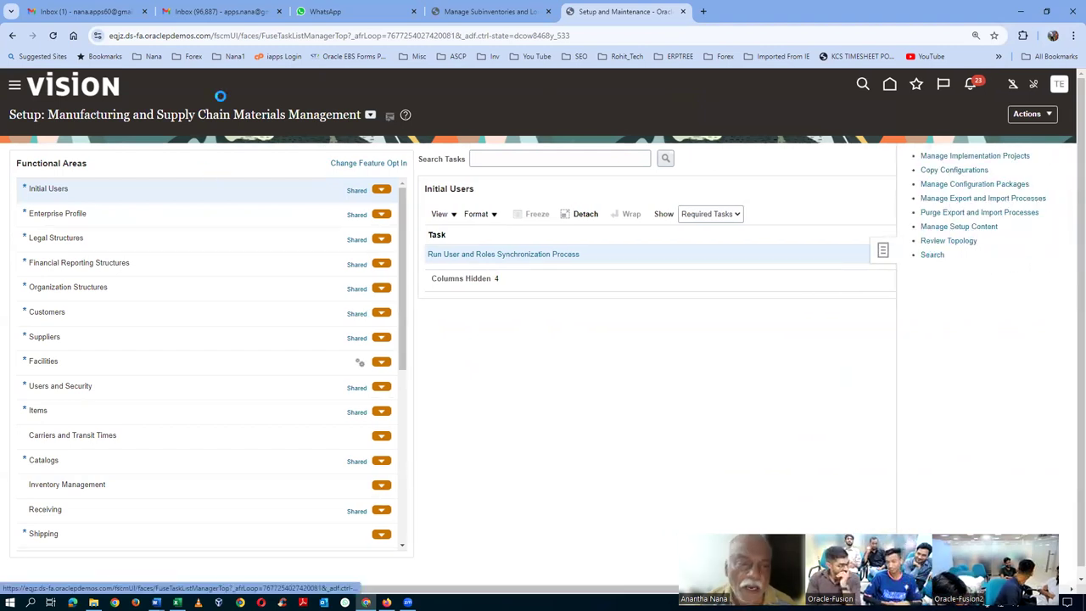
- Search the setup tasks for man%loca%flex% and open Manage Inventory Locator Key Flexfield
click(319, 162)
text(man)
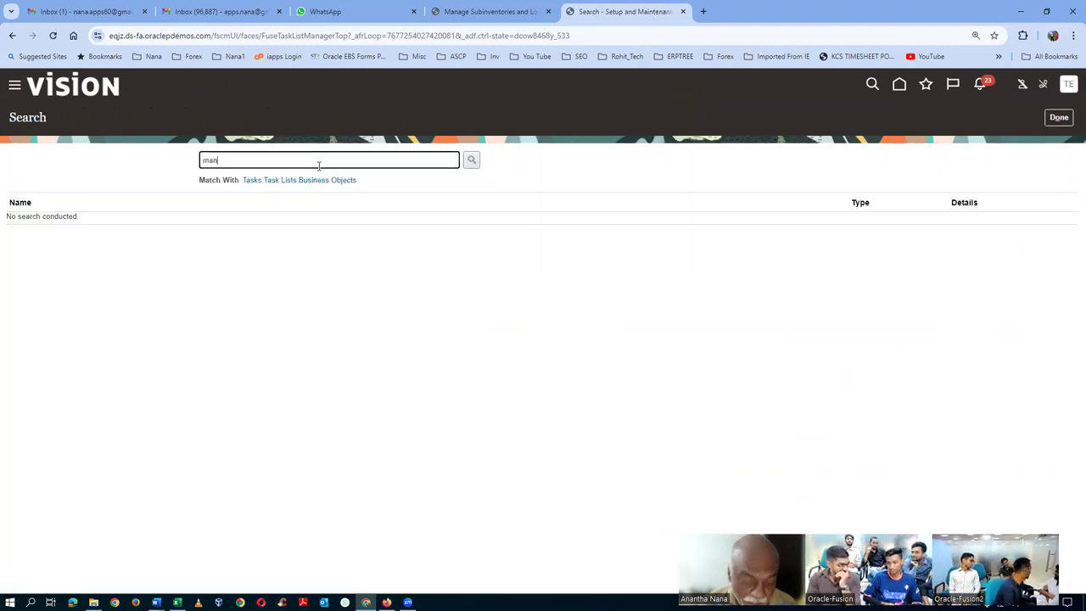
text(%loca)
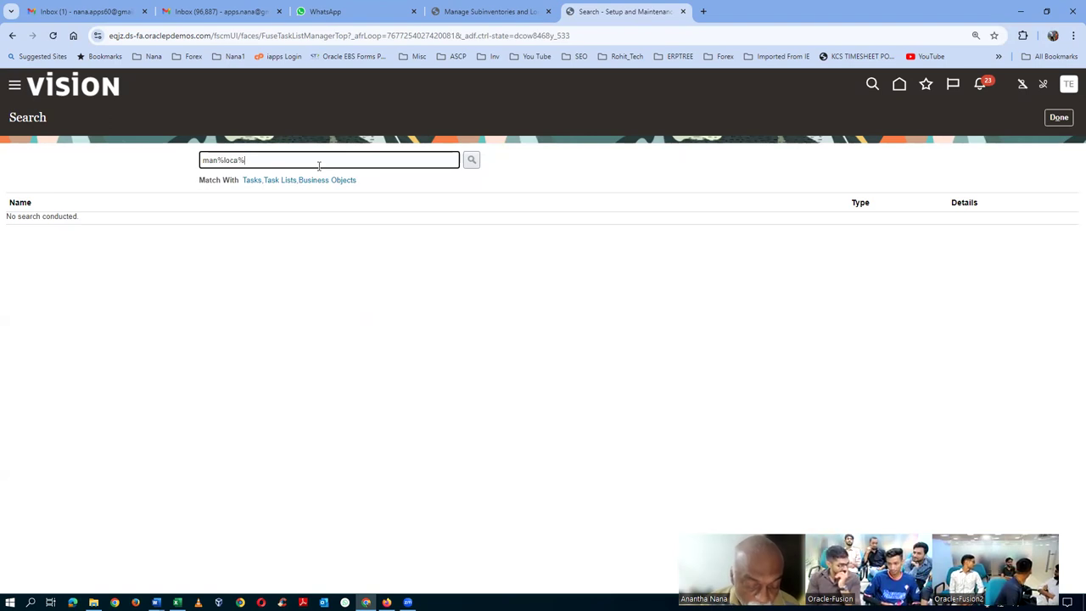
text(%flex%)
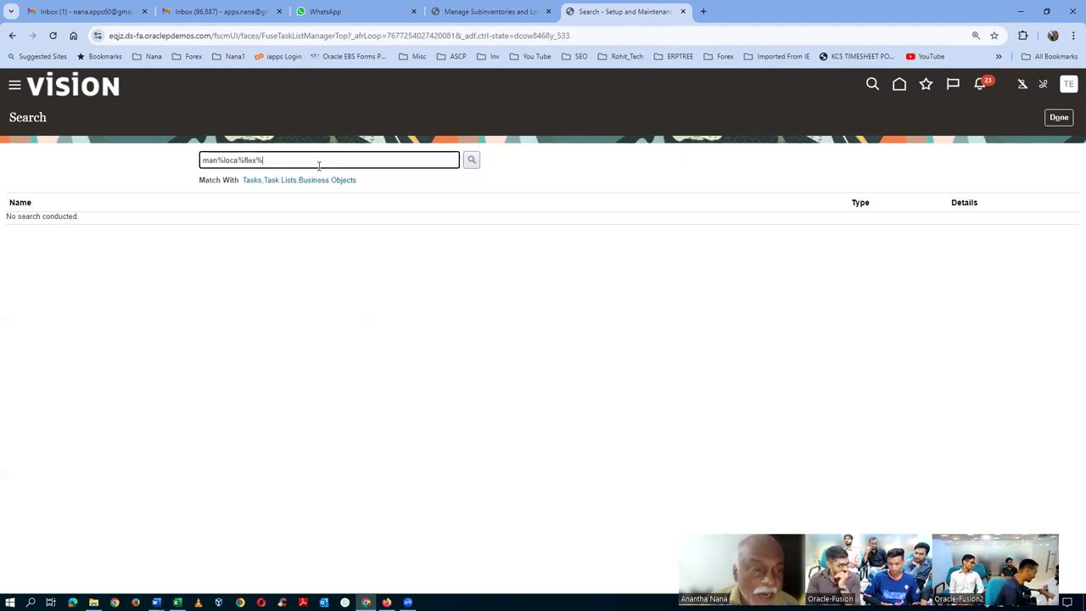
key(Return)
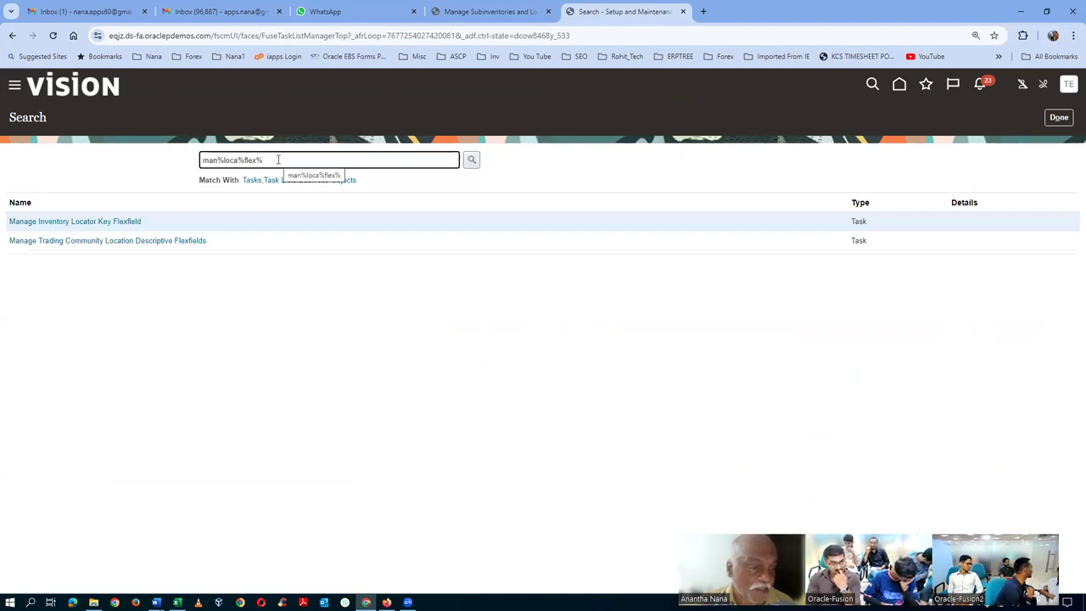
click(54, 222)
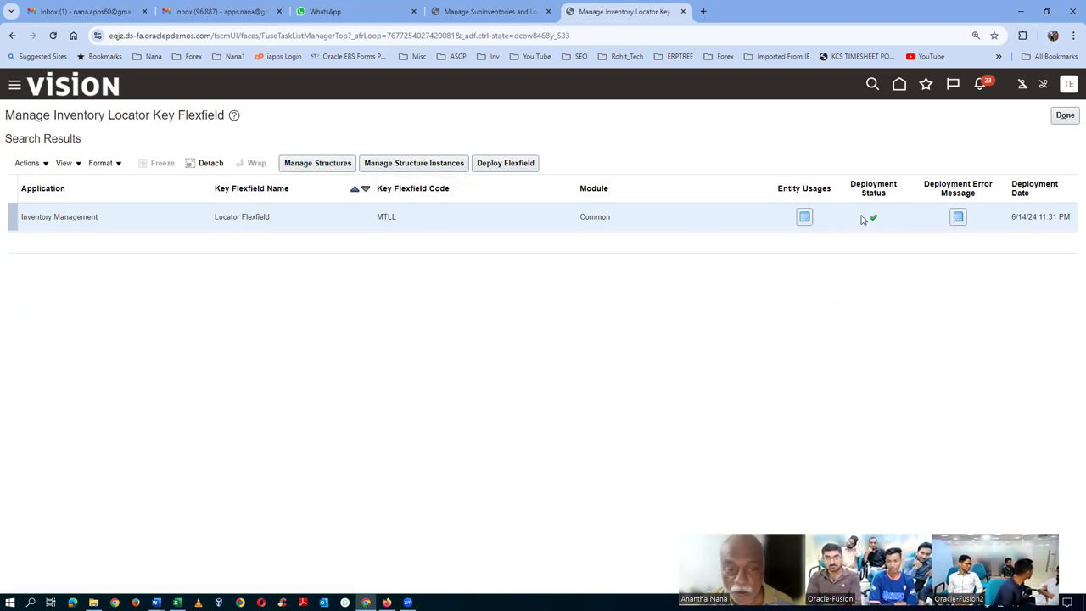
- Start a new locator key flexfield structure with t10_loc_str as its structure code, name and description
click(320, 164)
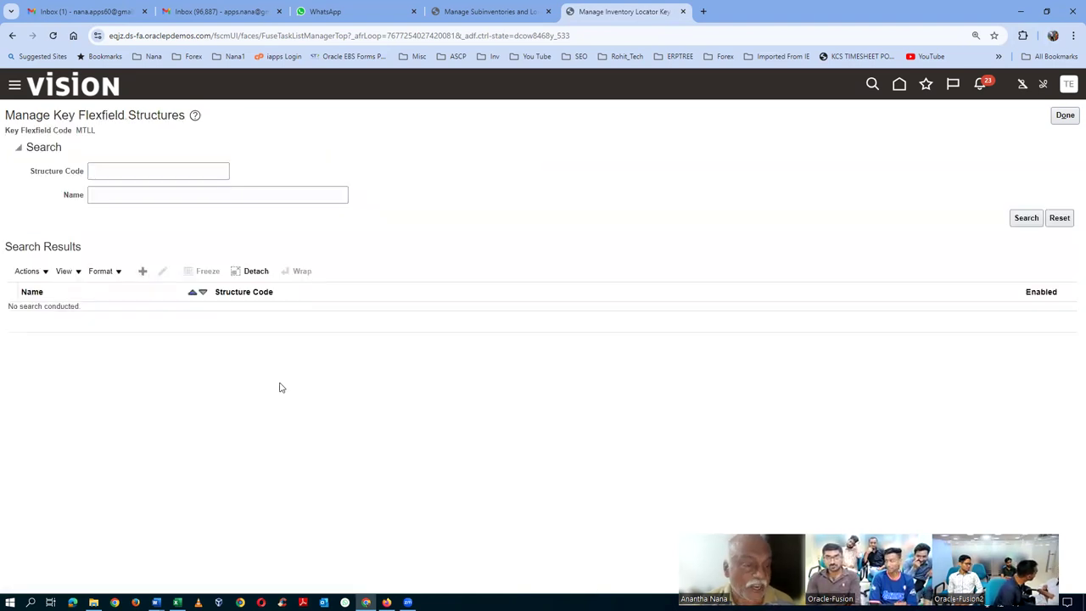
click(143, 271)
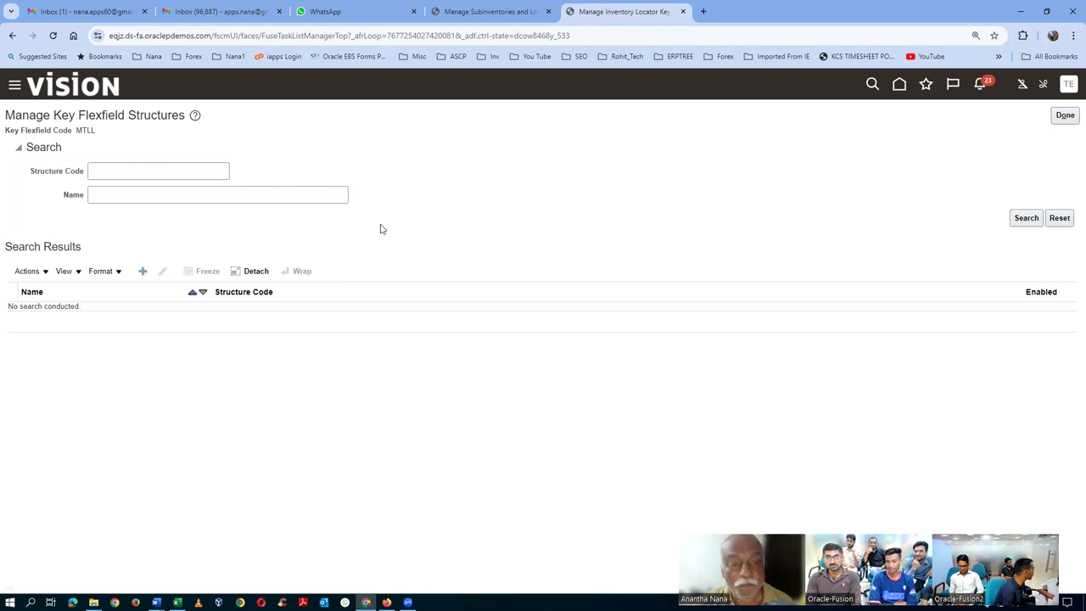
click(136, 152)
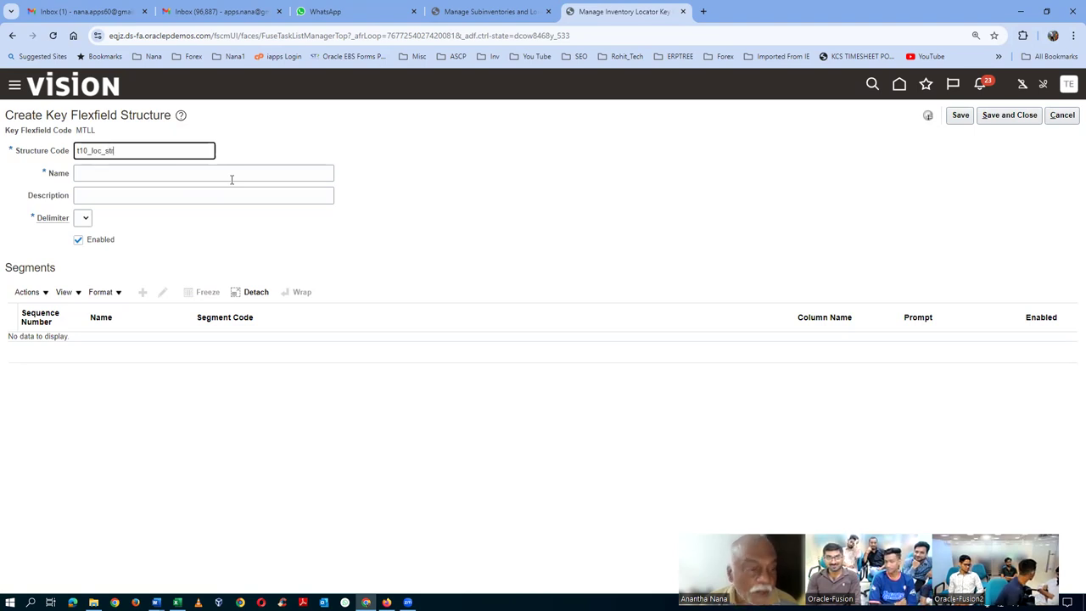
key(ctrl+a)
key(ctrl+c)
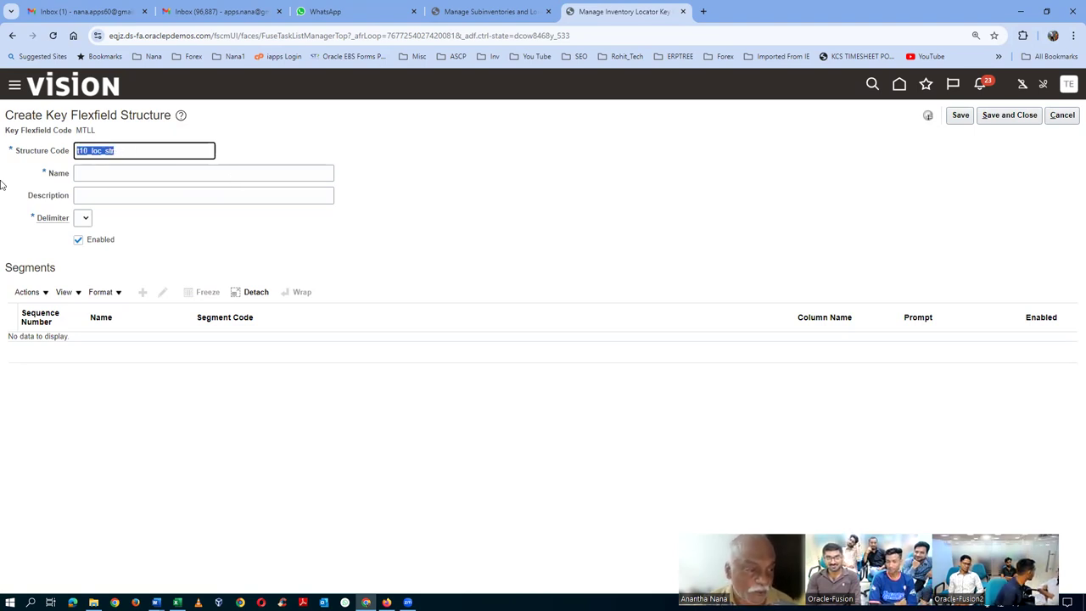
click(92, 171)
key(ctrl+v)
click(96, 191)
key(ctrl+v)
- Set the delimiter of structure t10_loc_str to a hyphen and save the structure
click(84, 218)
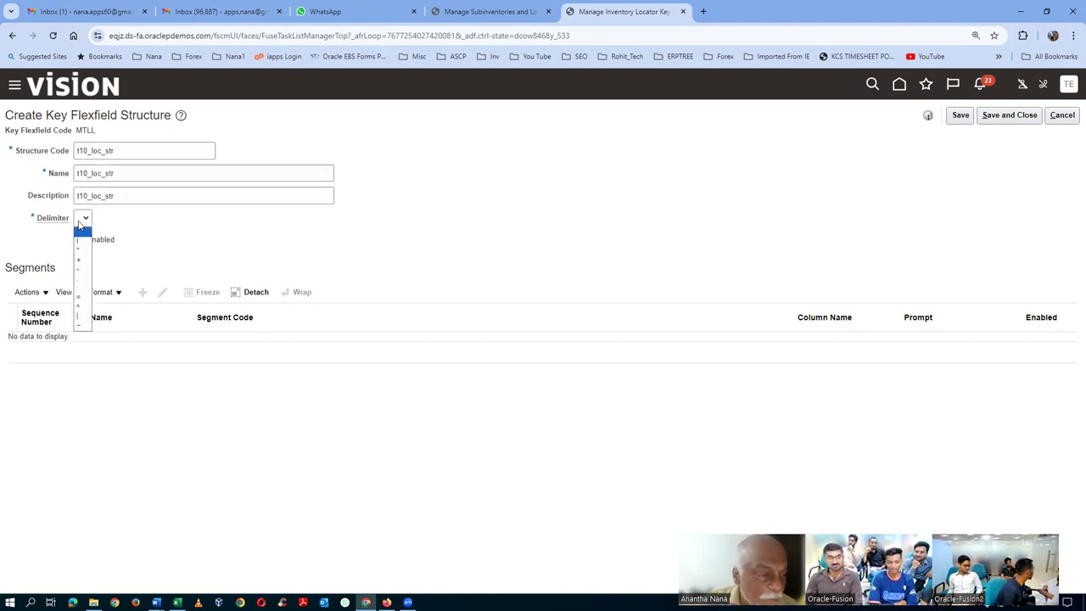
click(84, 271)
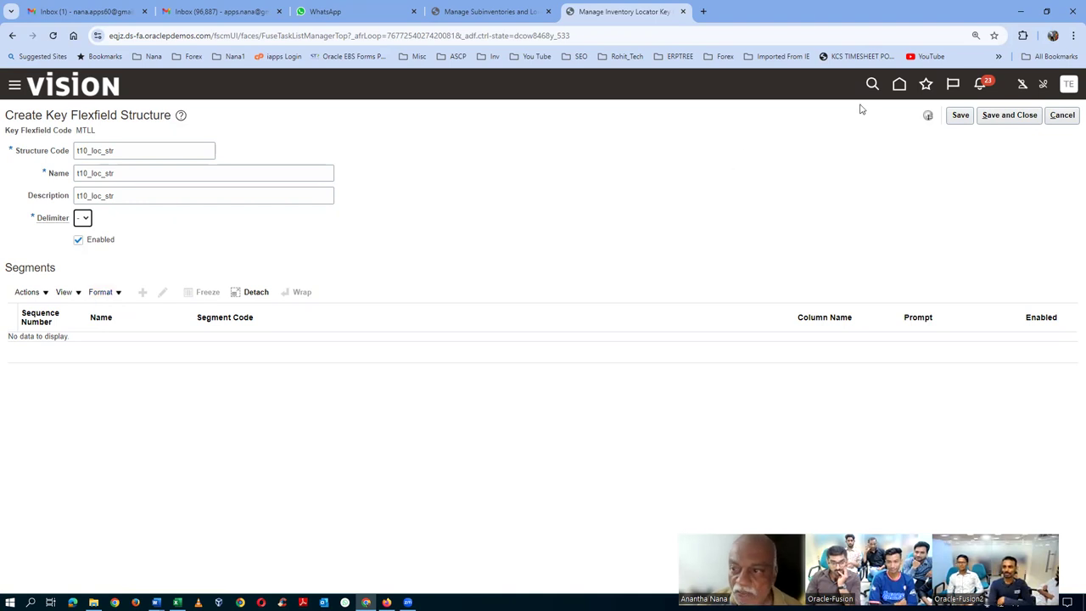
click(962, 117)
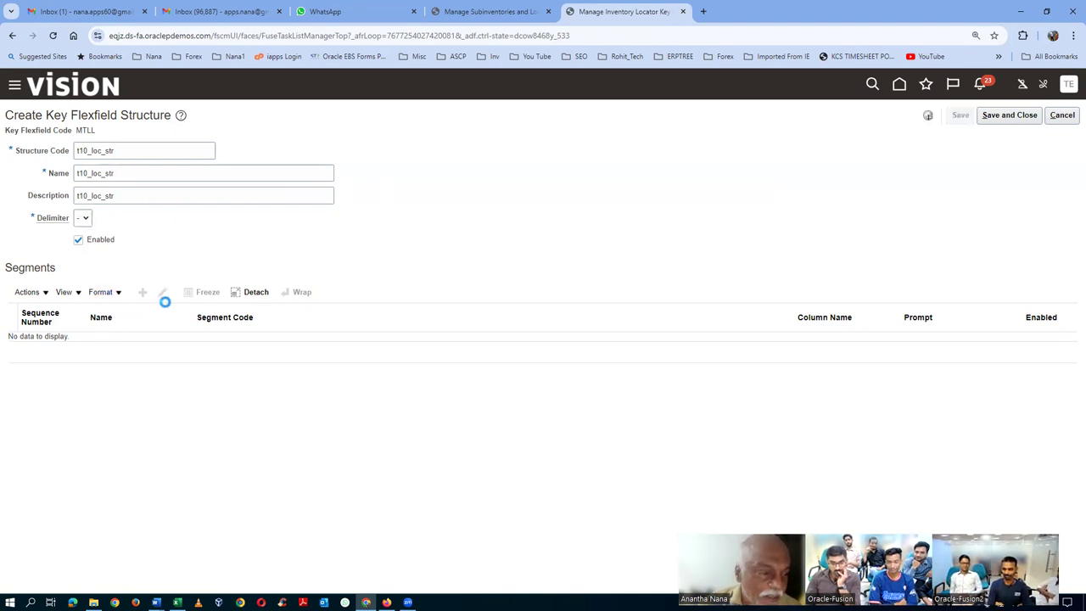
click(143, 287)
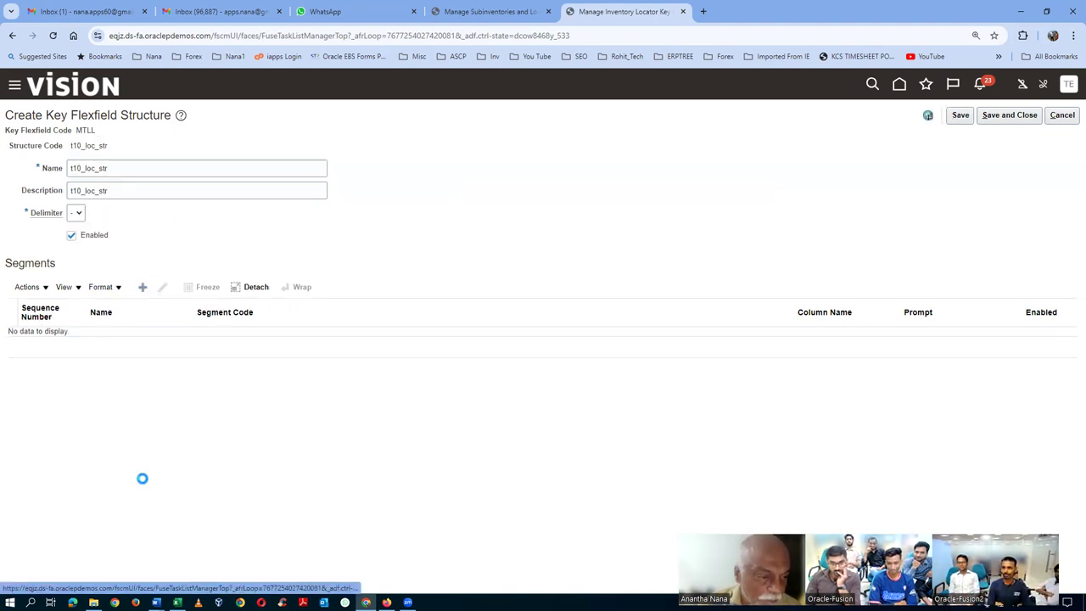
click(125, 180)
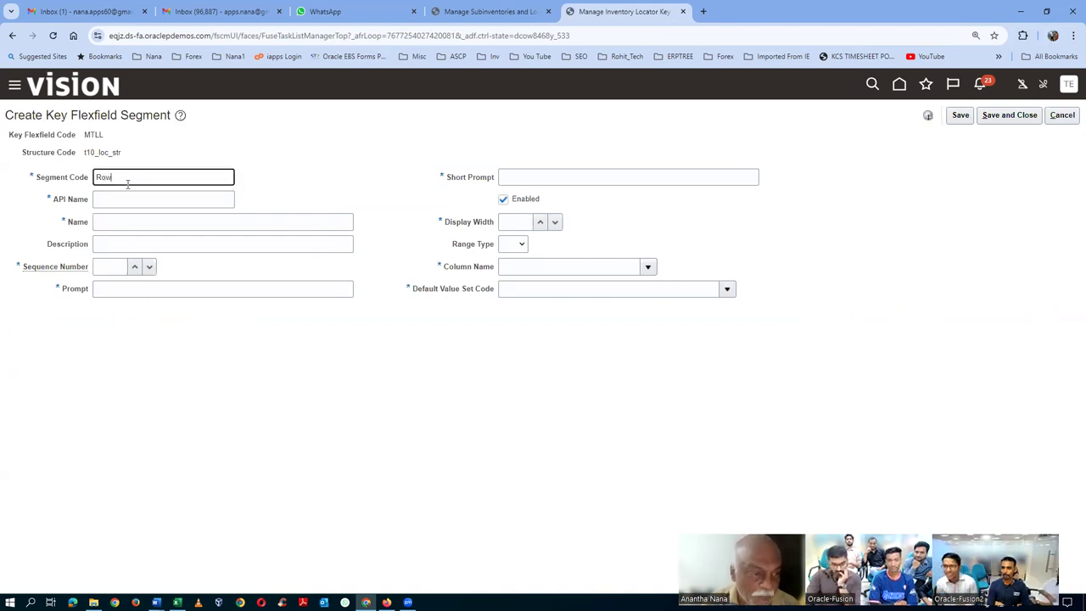
key(ctrl+a)
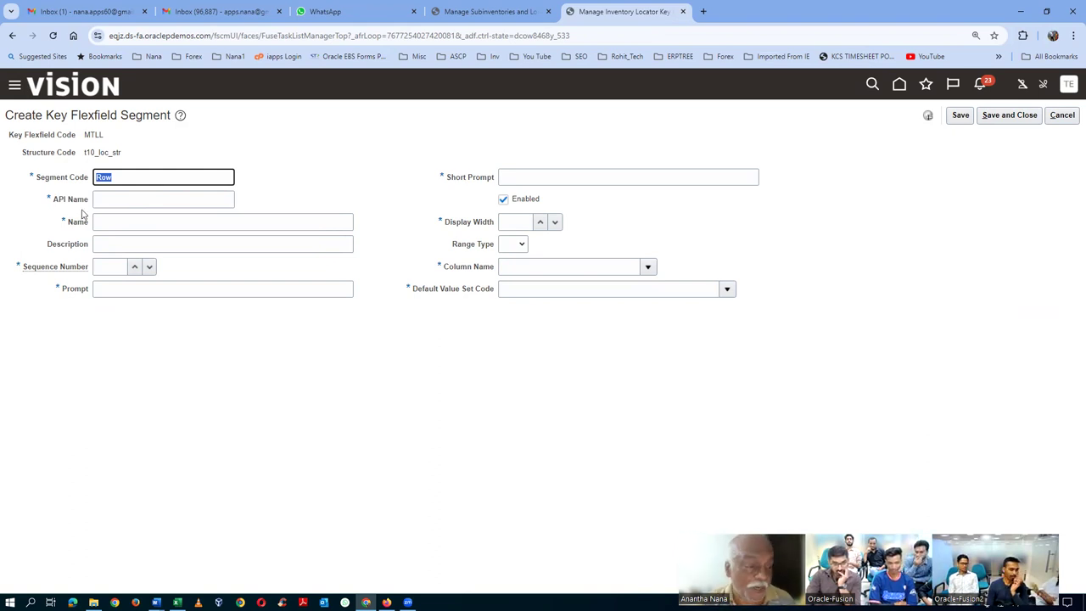
click(117, 199)
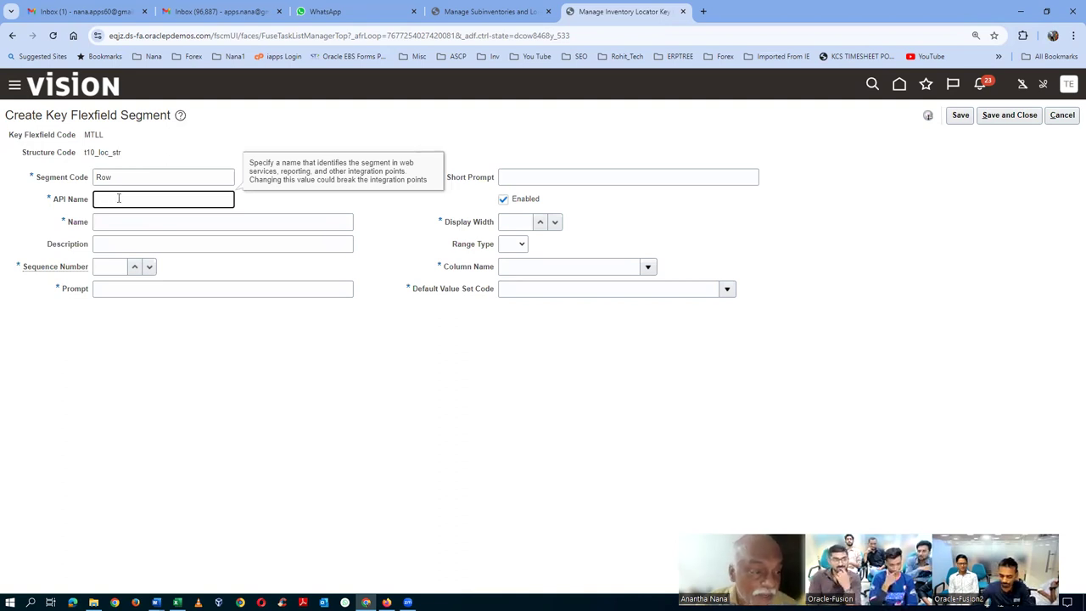
click(122, 177)
click(117, 204)
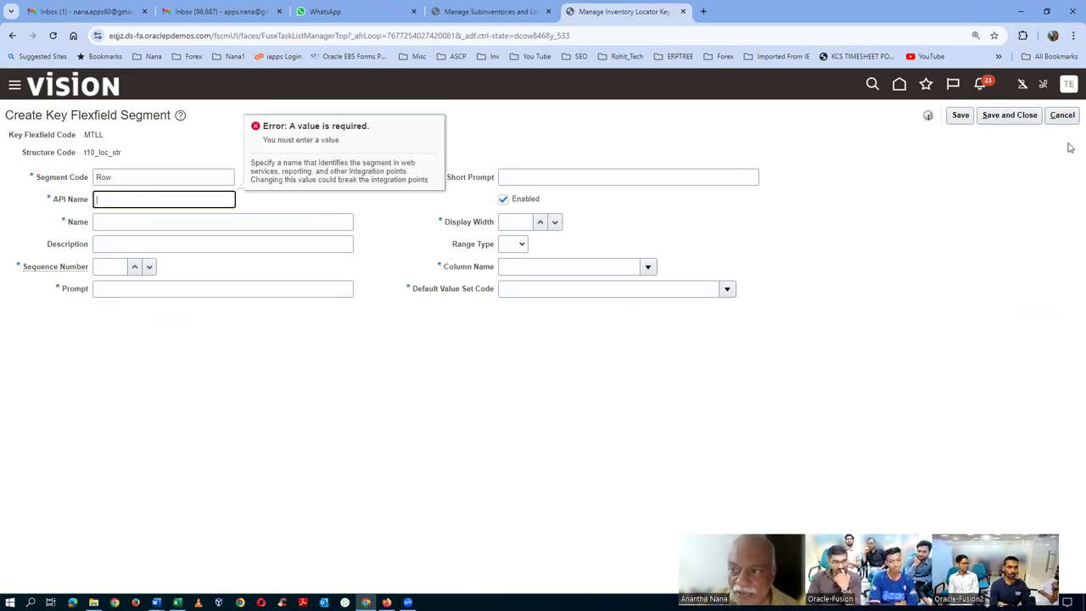
click(1062, 114)
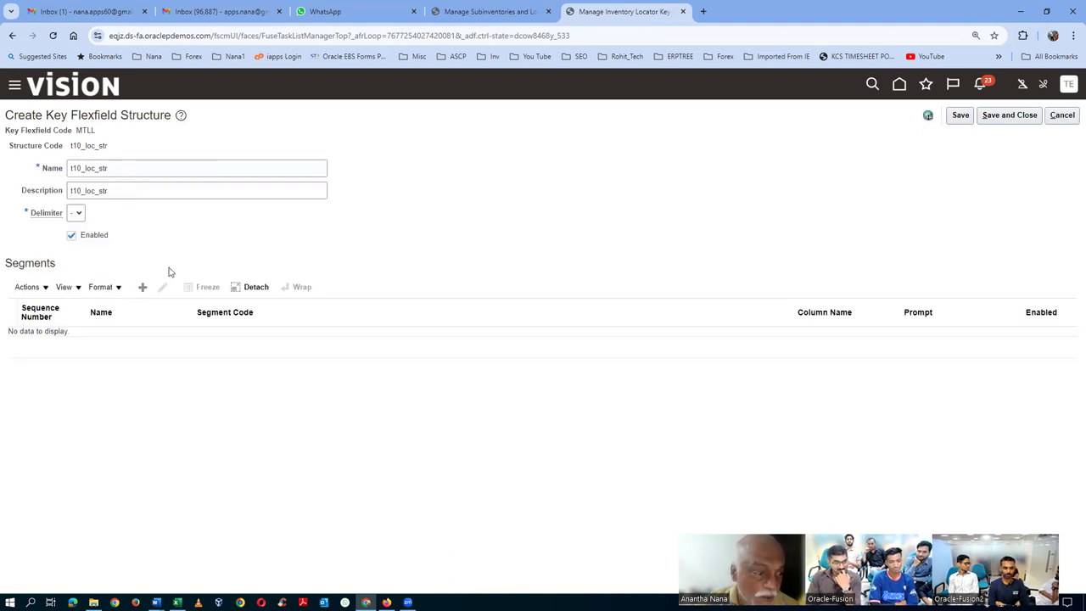
- Add a segment to the structure with segment code t10_row and API name t10Row
click(142, 287)
click(138, 178)
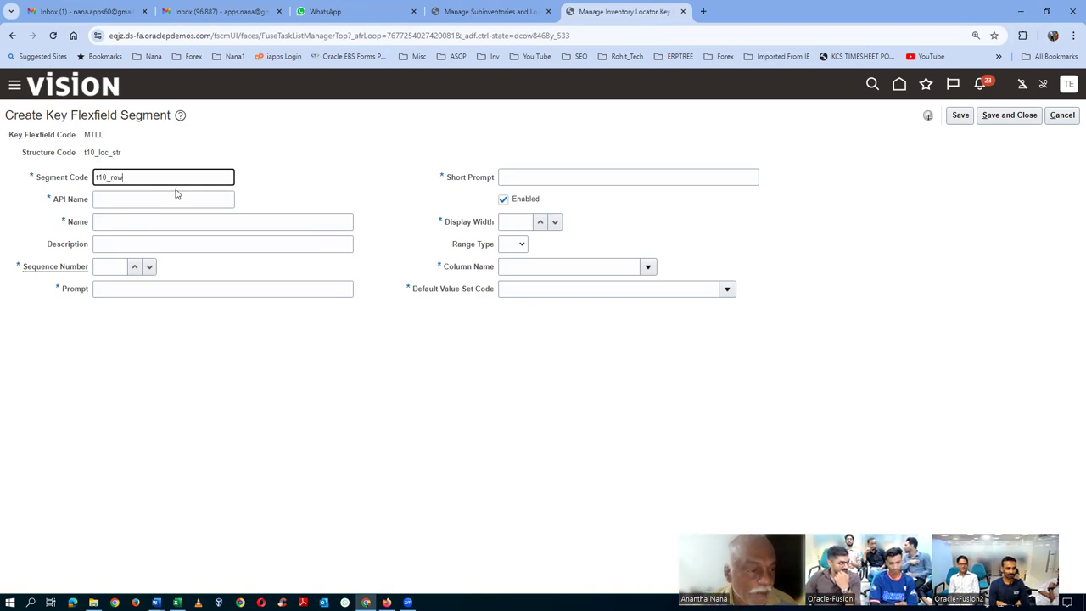
drag(161, 175, 1, 212)
key(ctrl+c)
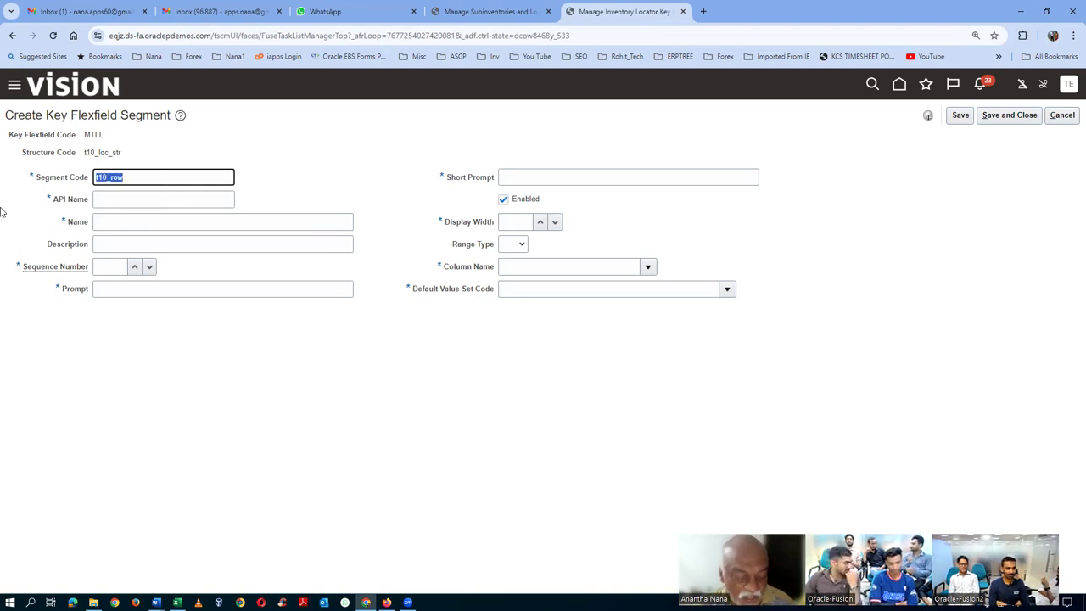
click(145, 199)
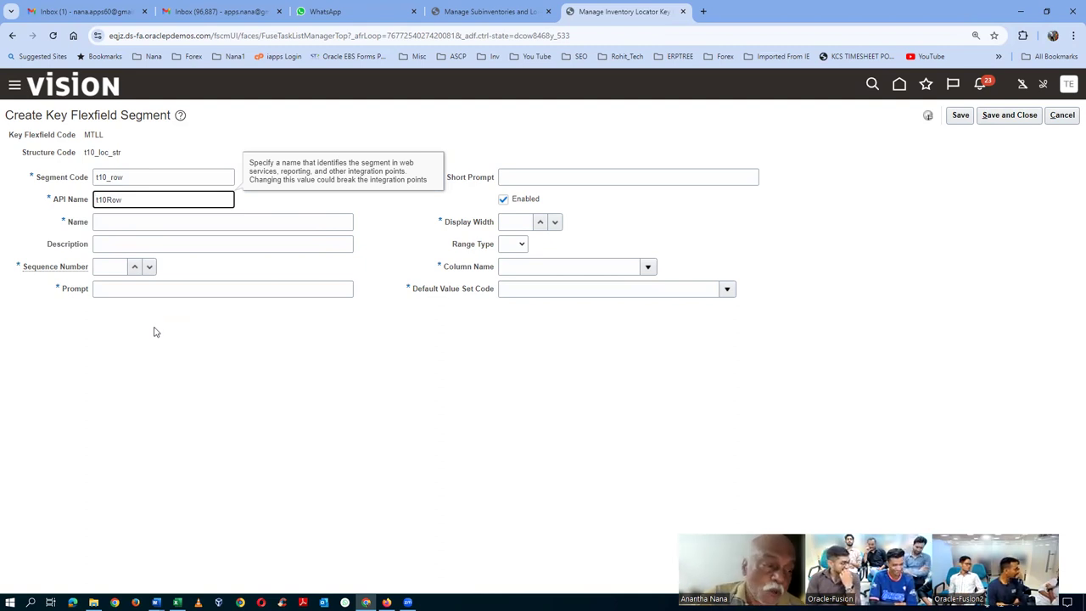
- Enter t10_row as the segment's name, description and prompt, and set its sequence number to 1
click(150, 225)
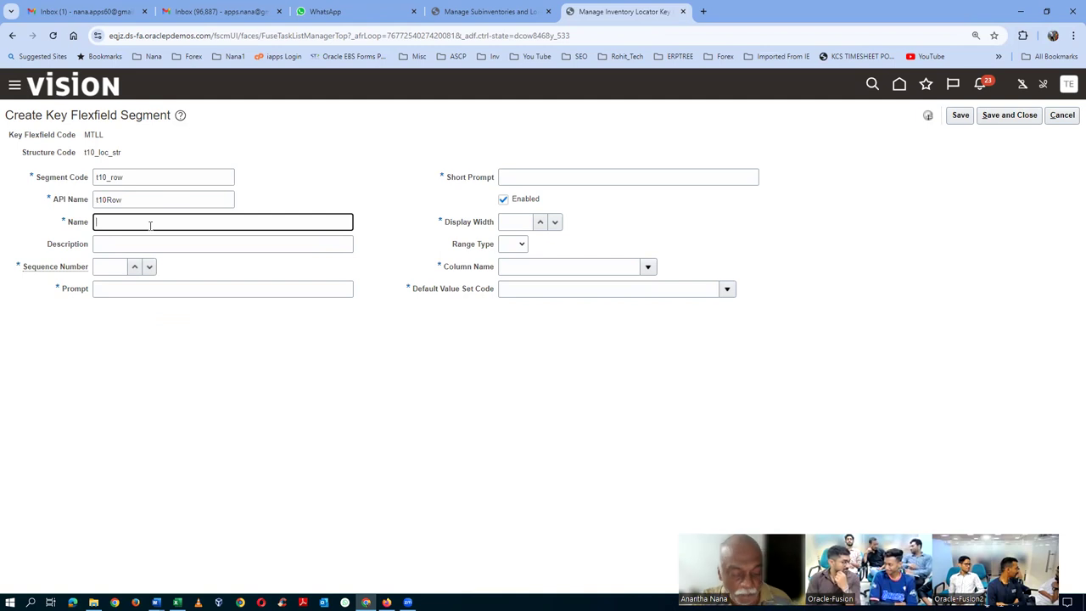
text(t10_row)
click(135, 249)
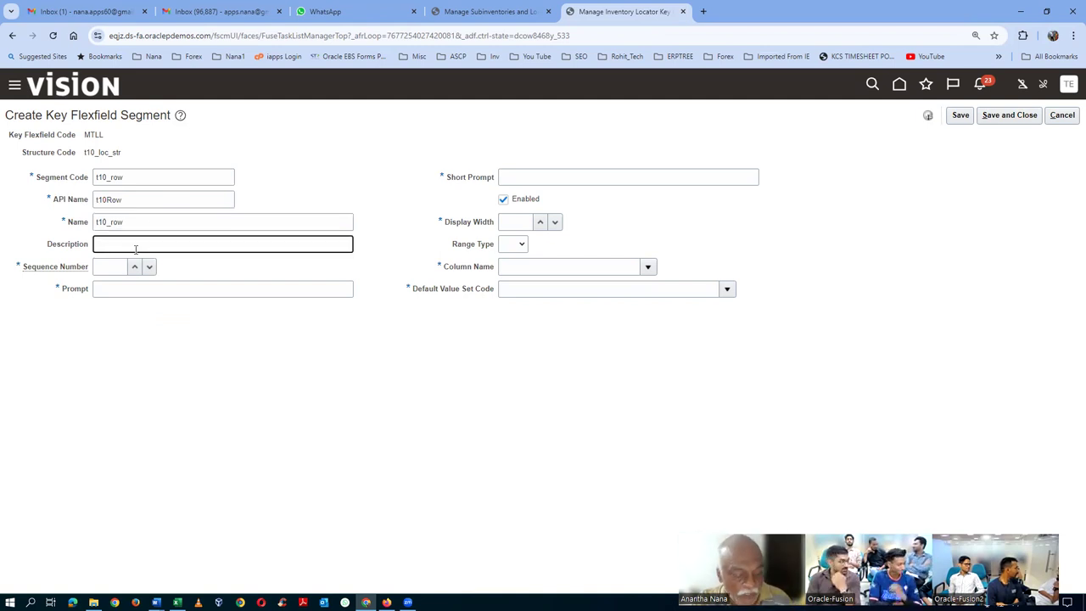
key(ctrl+v)
click(114, 266)
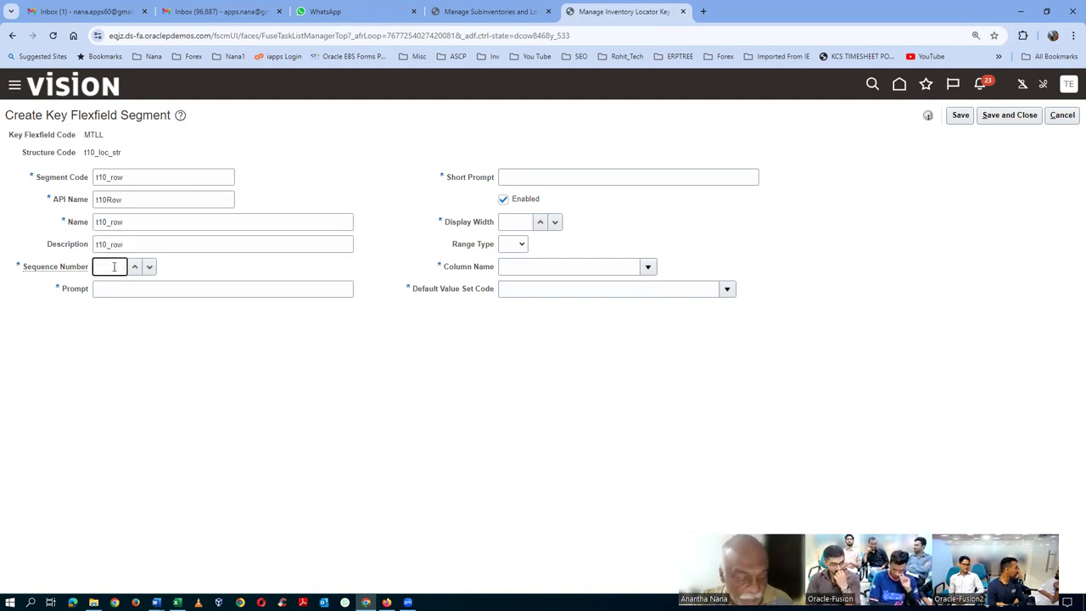
click(116, 290)
key(ctrl+v)
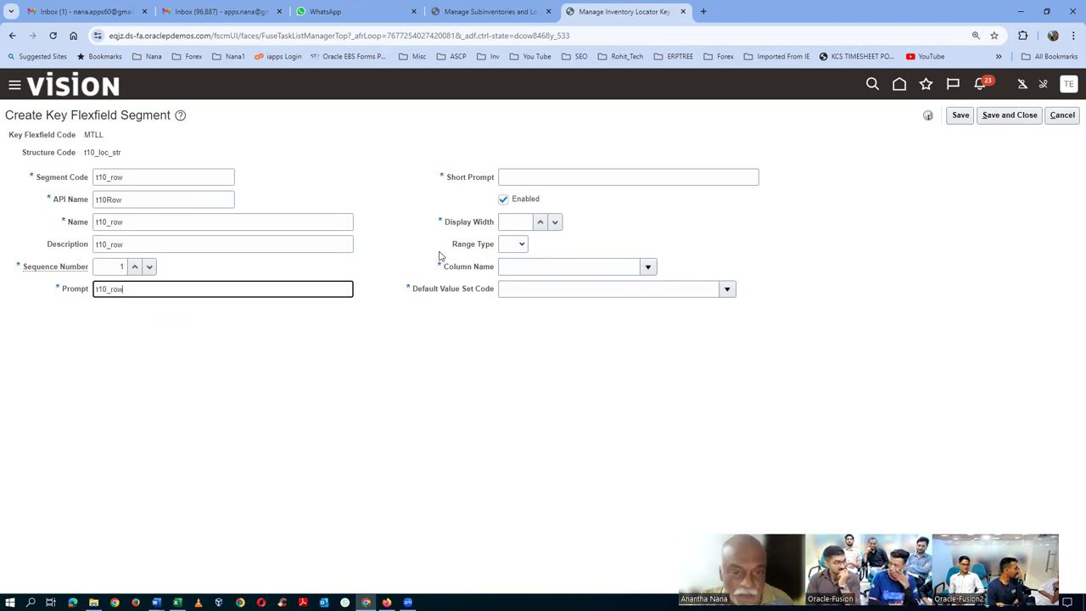
- Set the segment's short prompt to t10_row, its display width to 20 and its column name to SEGMENT1
click(520, 179)
key(ctrl+v)
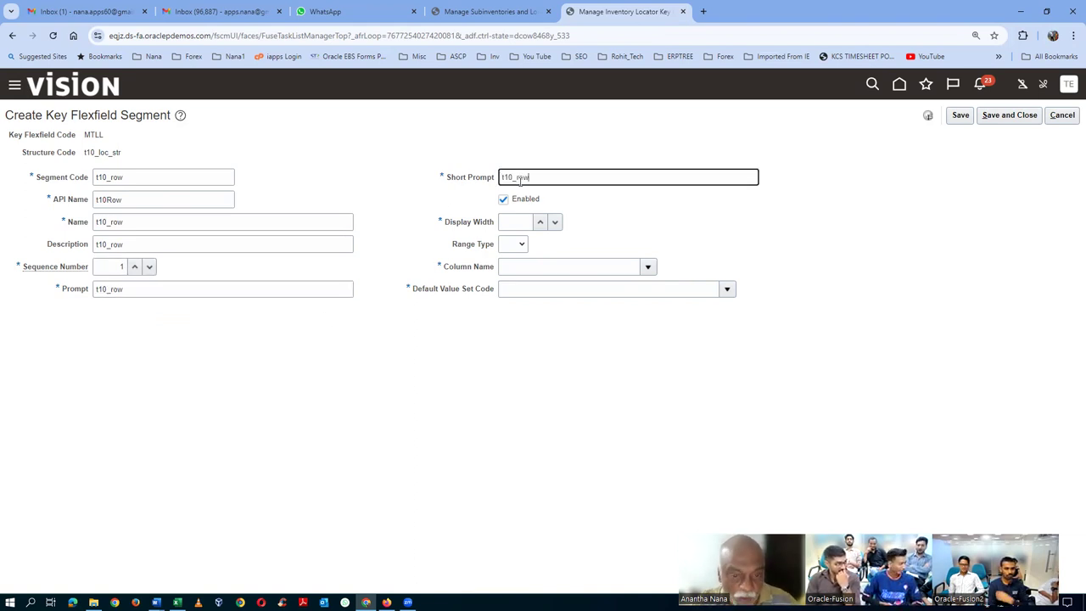
click(513, 221)
text(2)
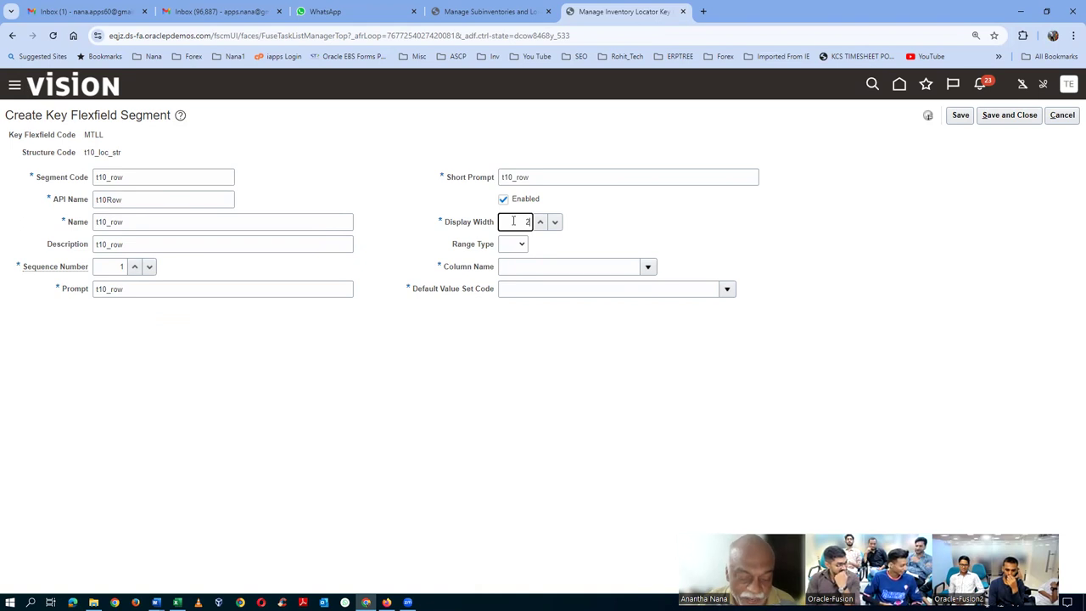
text(0)
key(Tab)
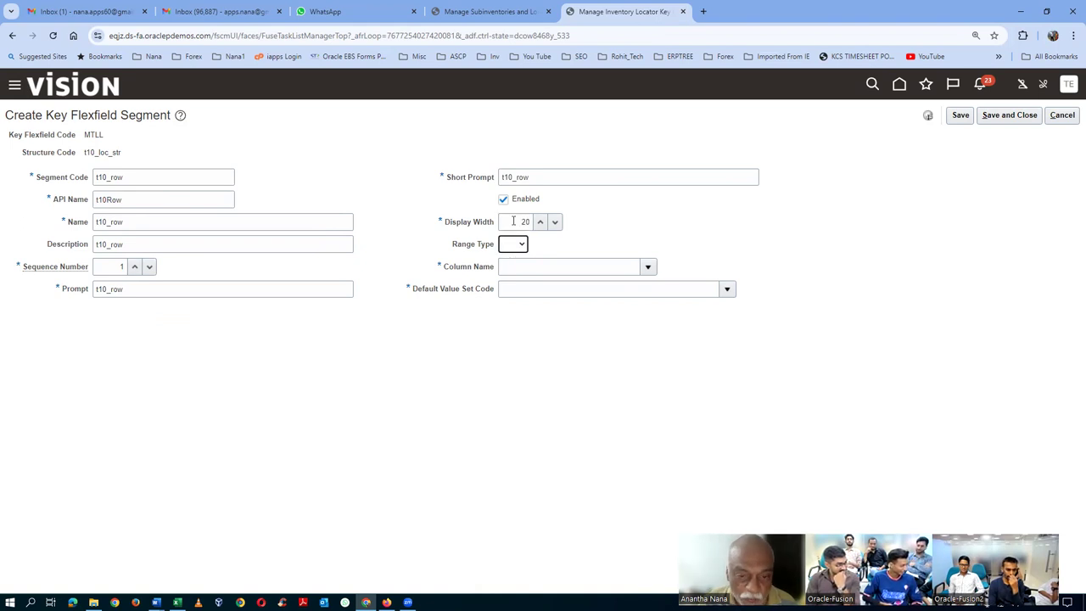
click(644, 269)
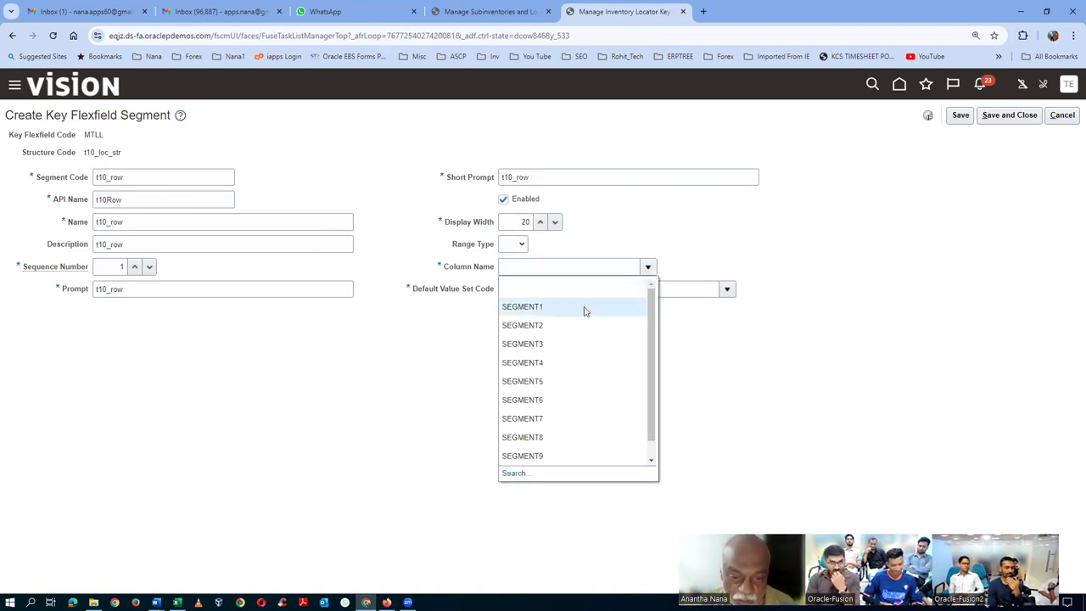
click(583, 309)
- Try to save the t10_row segment with 1000_Characters as its default value set code
click(588, 292)
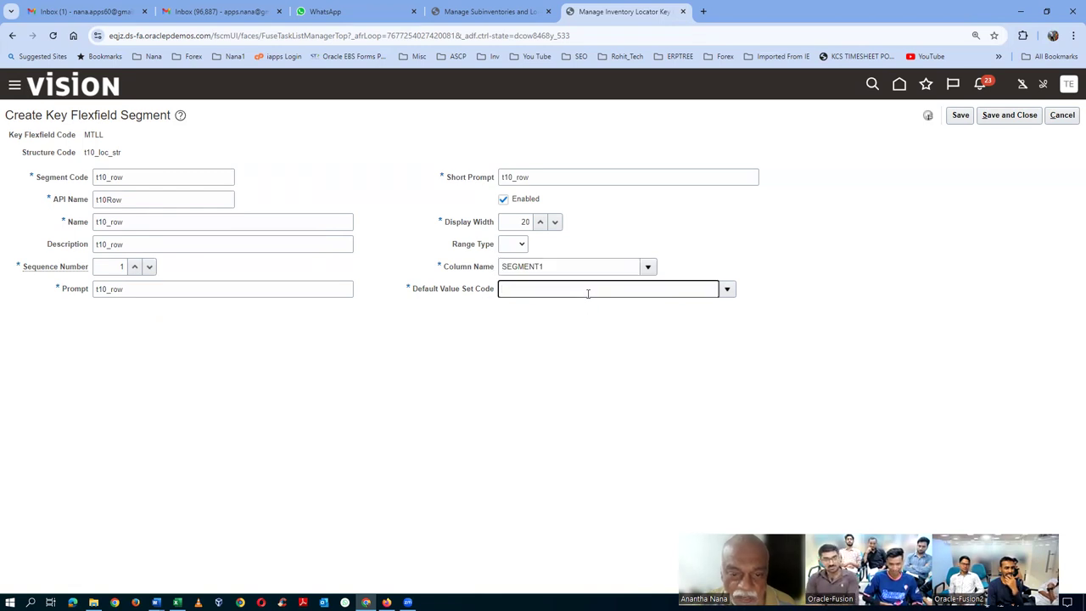
click(727, 290)
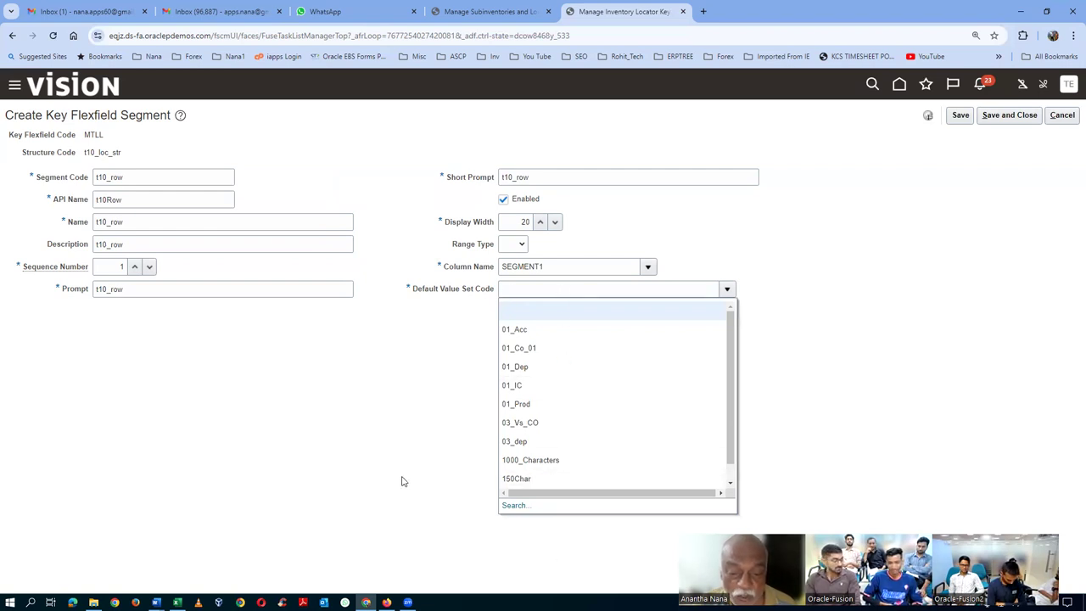
click(532, 460)
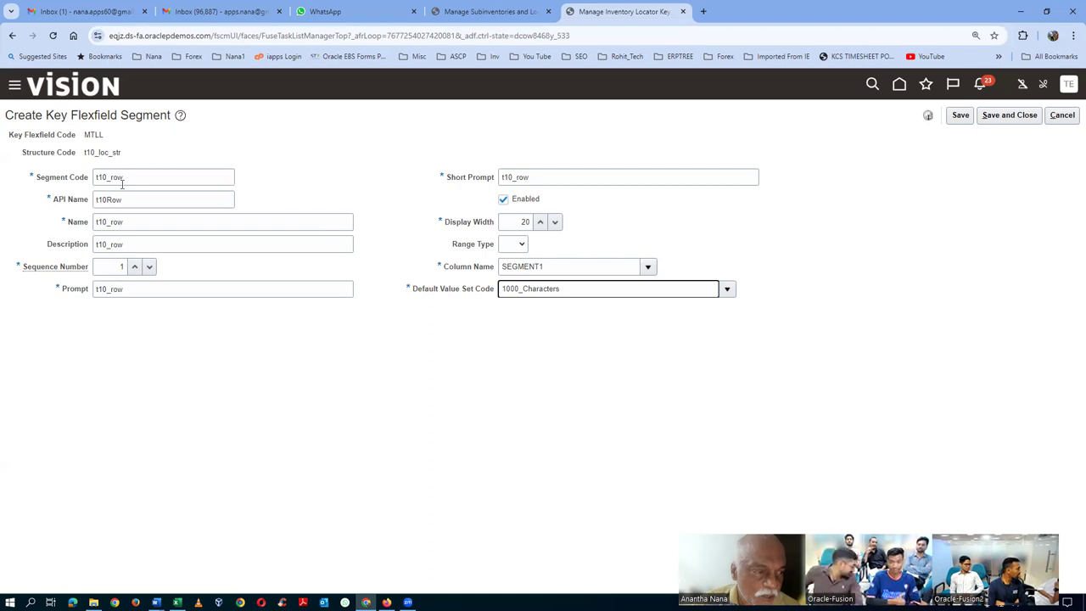
click(1012, 115)
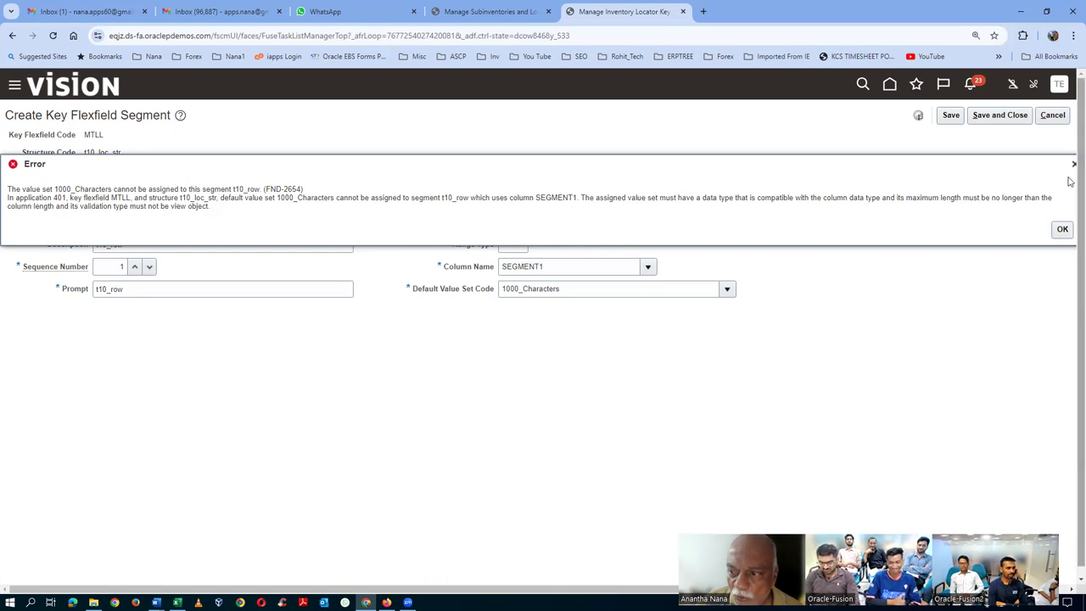
click(1061, 229)
- Set the default value set code of segment t10_row to 150Char
click(726, 289)
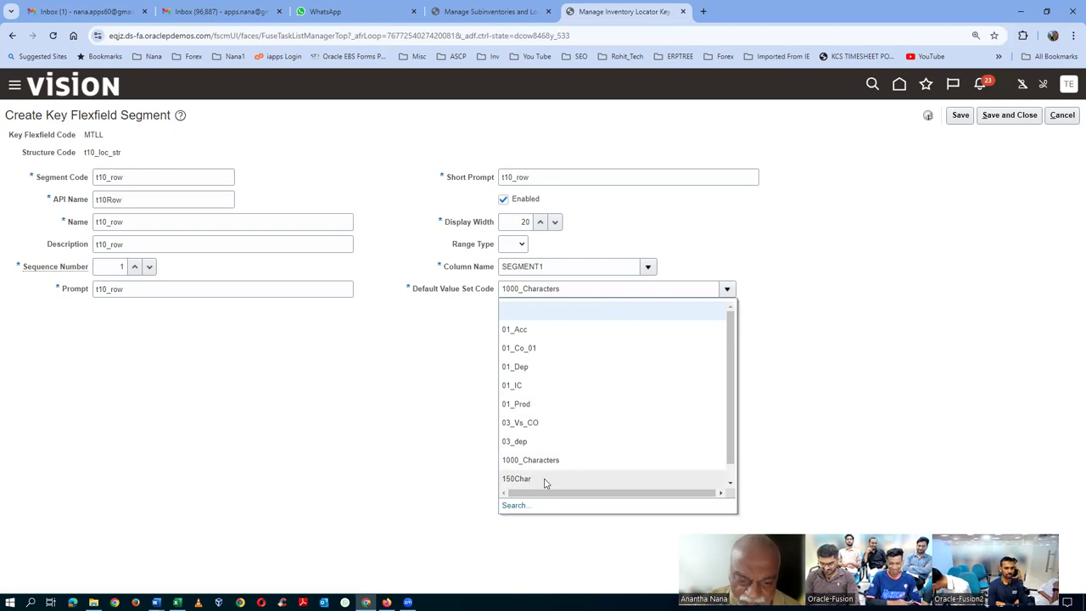
click(545, 481)
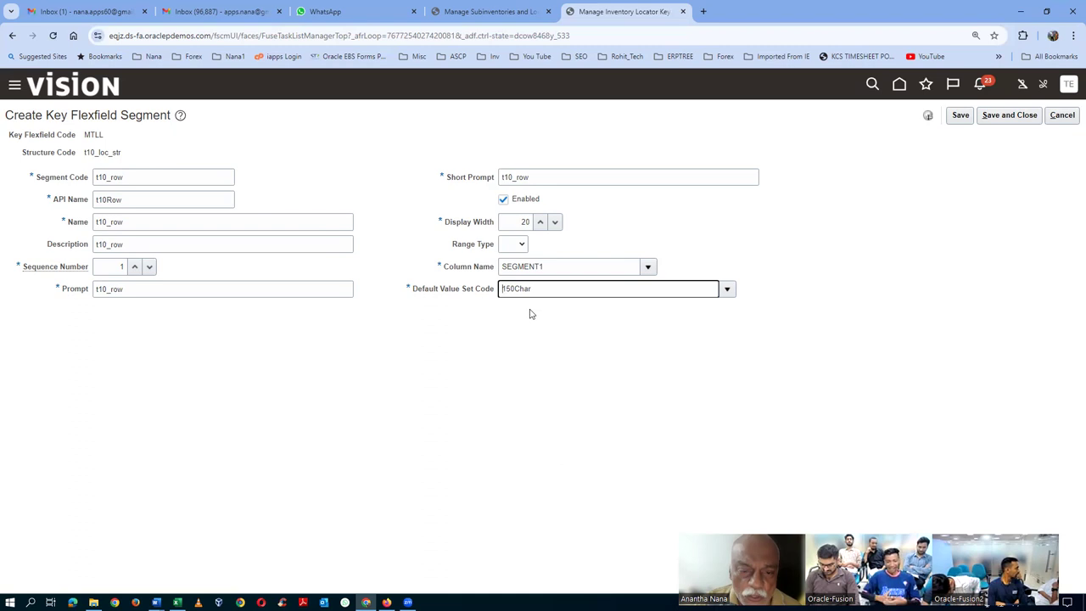
- Find value sets starting with GL, set segment t10_row's default value set code to GL_20_CHARACTERS, and save and close the segment
click(727, 289)
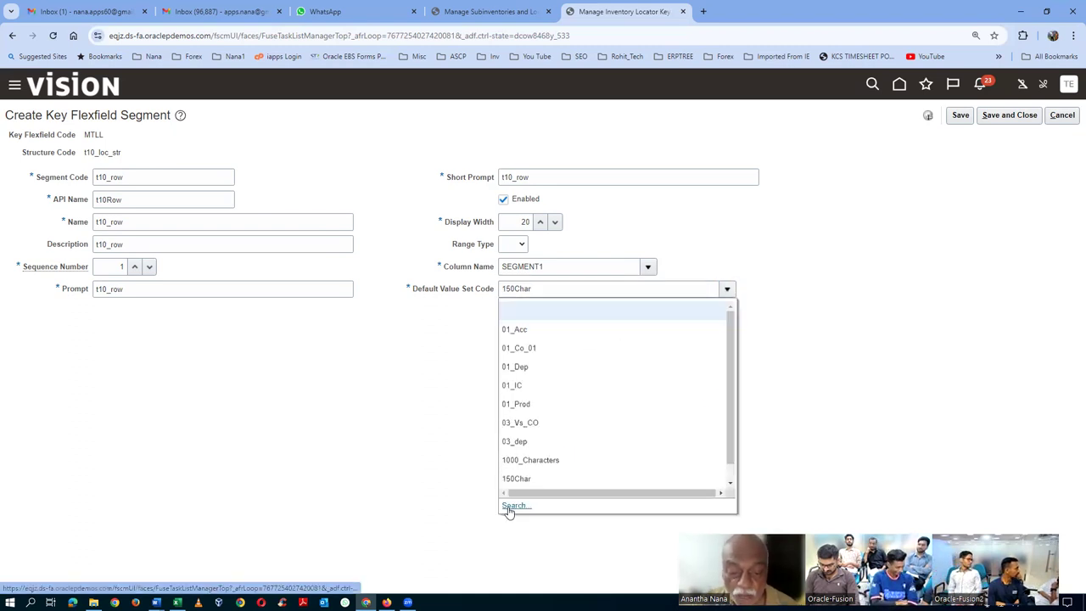
click(513, 505)
double_click(307, 277)
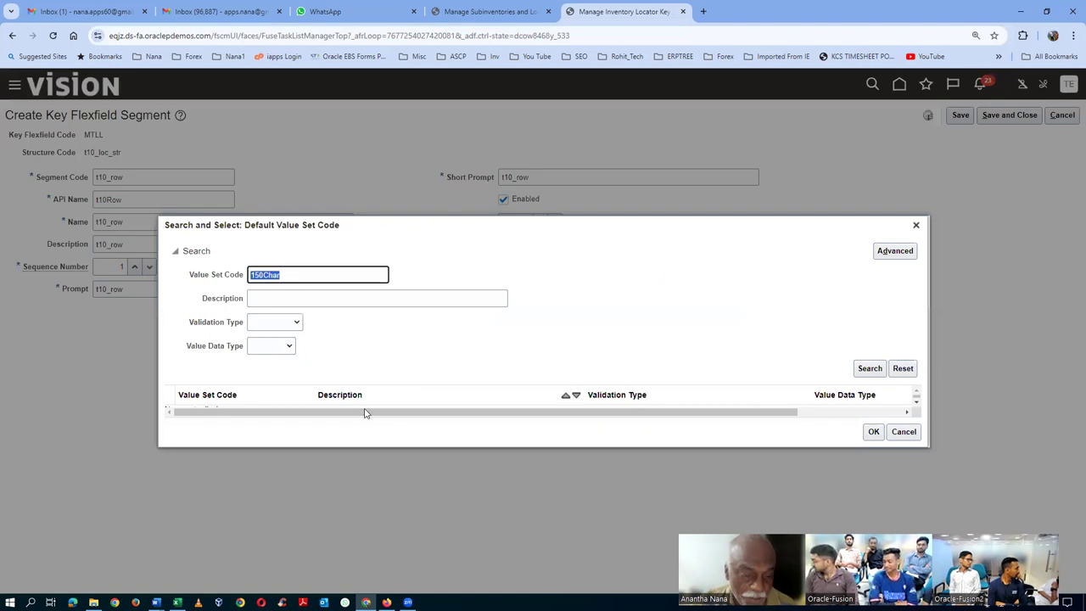
text(GL)
click(869, 368)
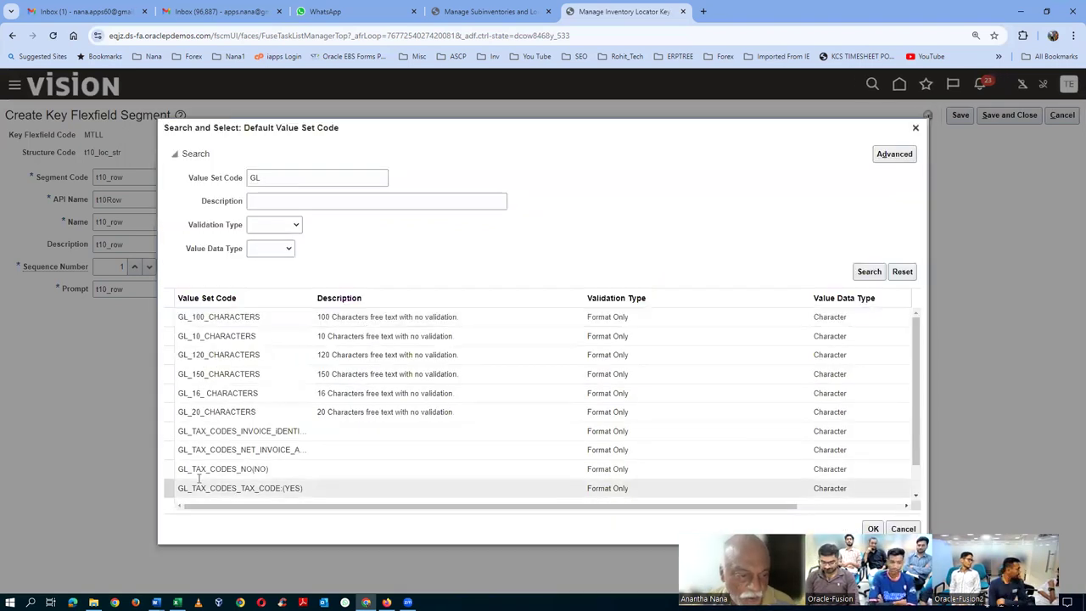
click(169, 413)
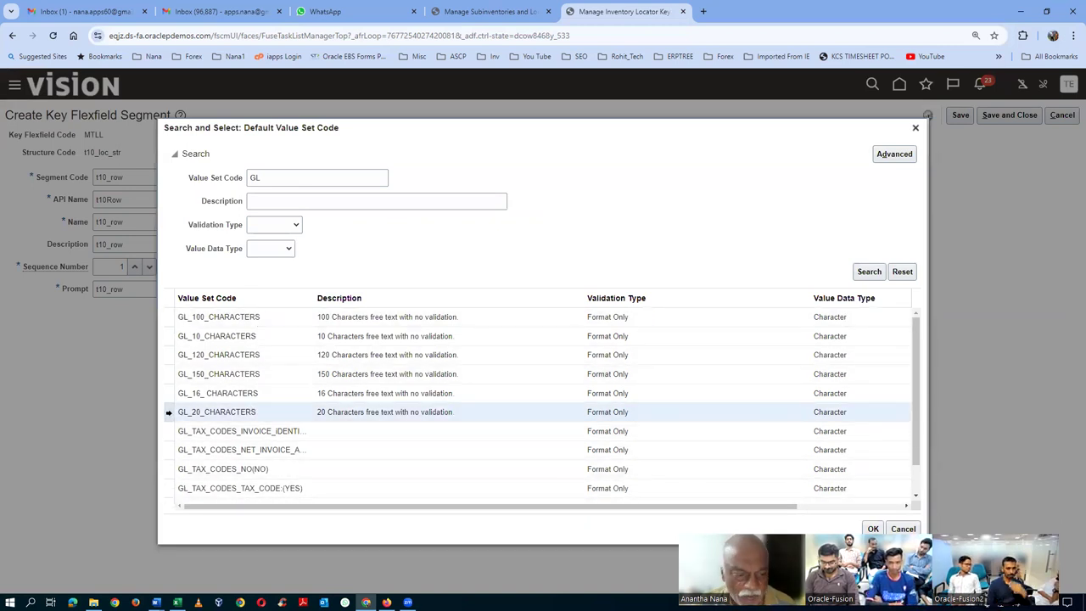
click(873, 529)
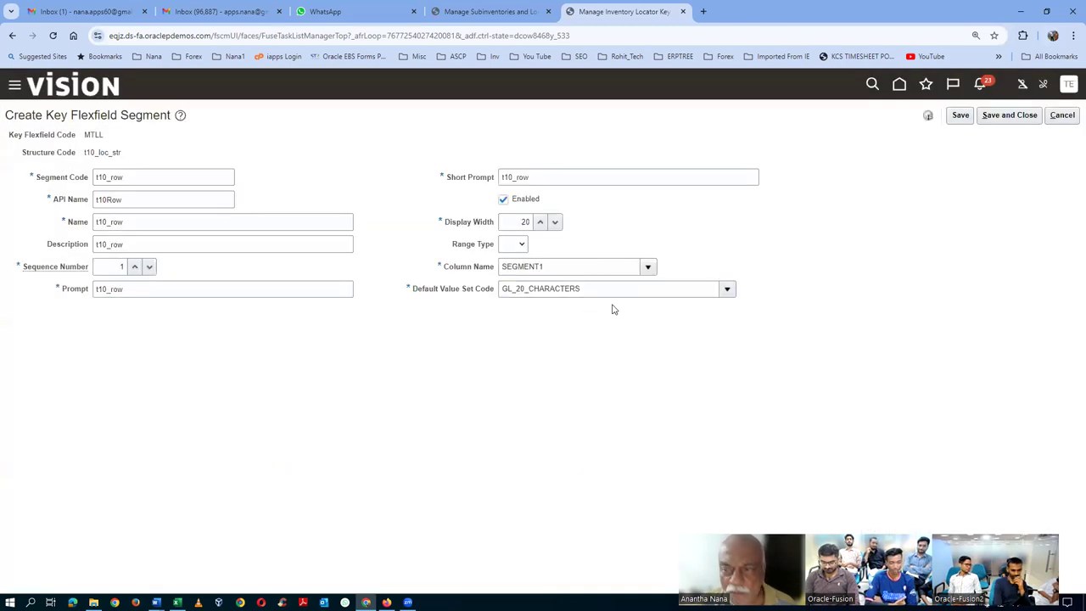
click(1019, 120)
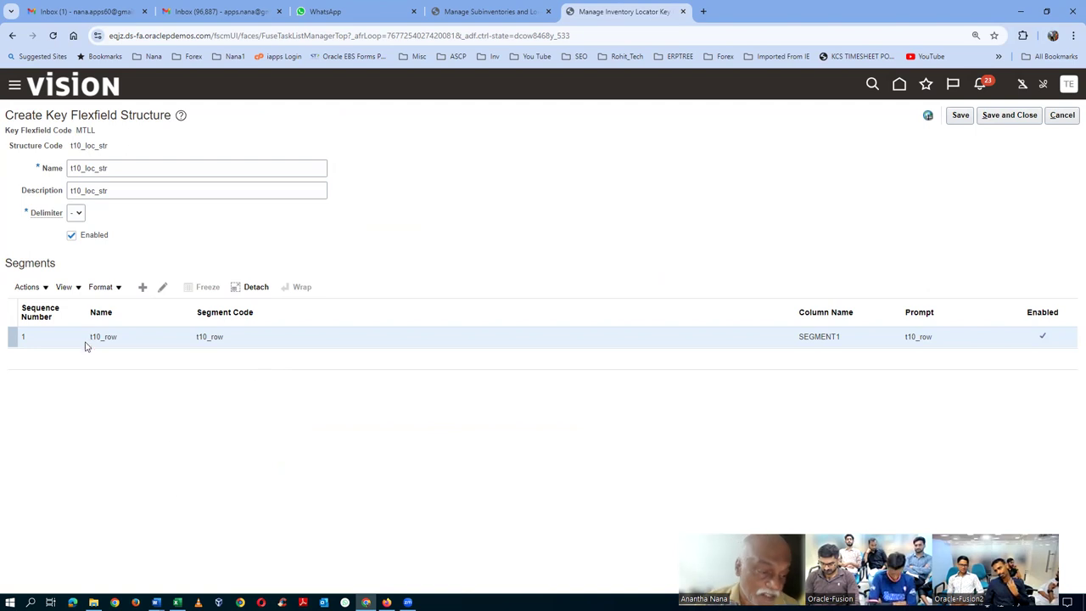
- Add a new segment to structure t10_loc_str with the segment code t10_rack
click(142, 287)
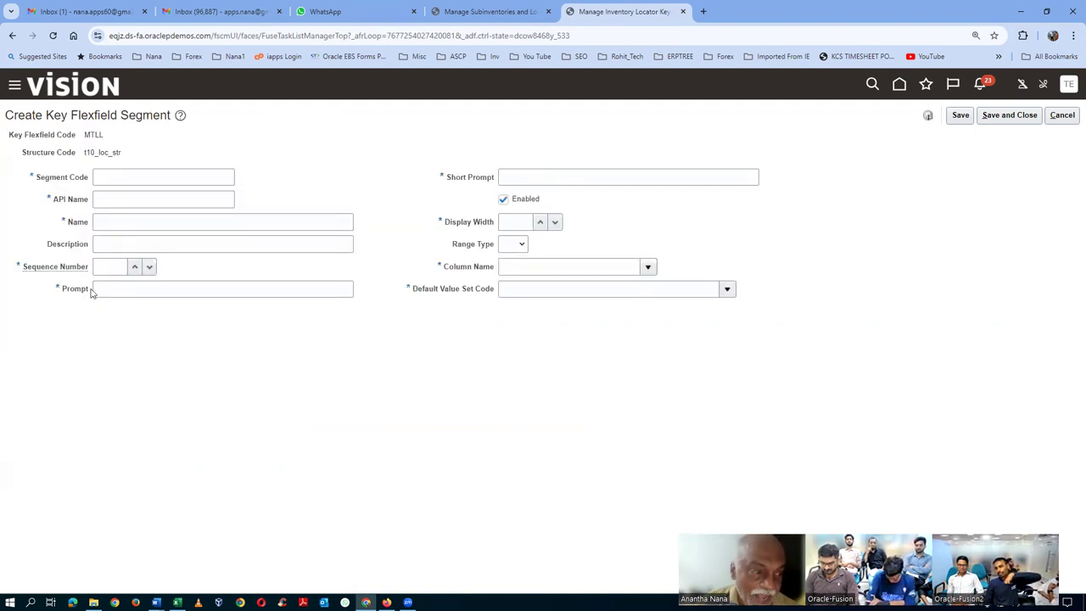
click(109, 177)
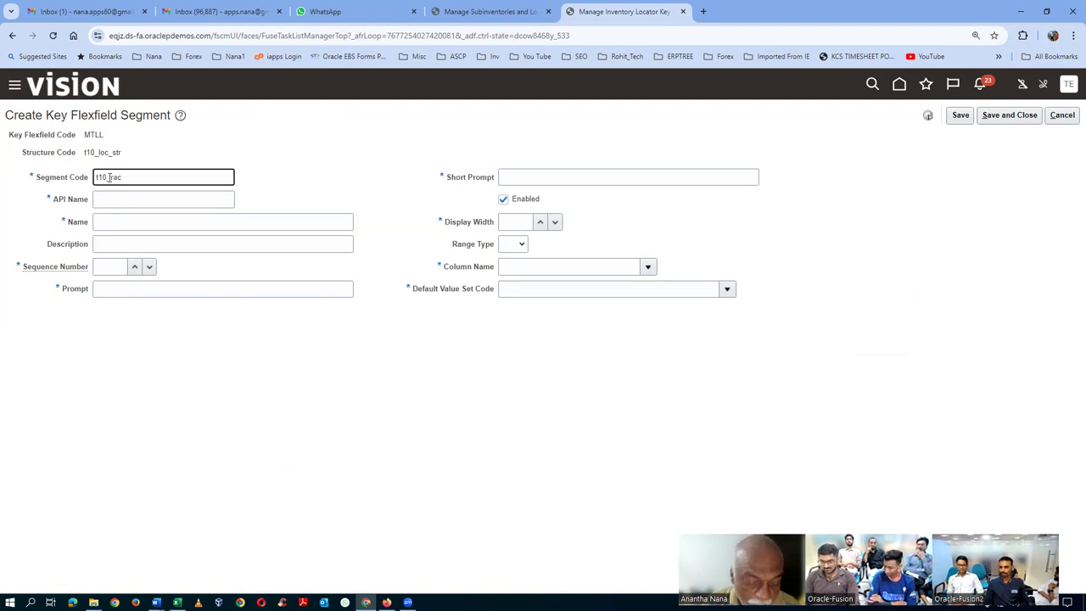
drag(140, 174, 1, 213)
key(ctrl+c)
click(125, 198)
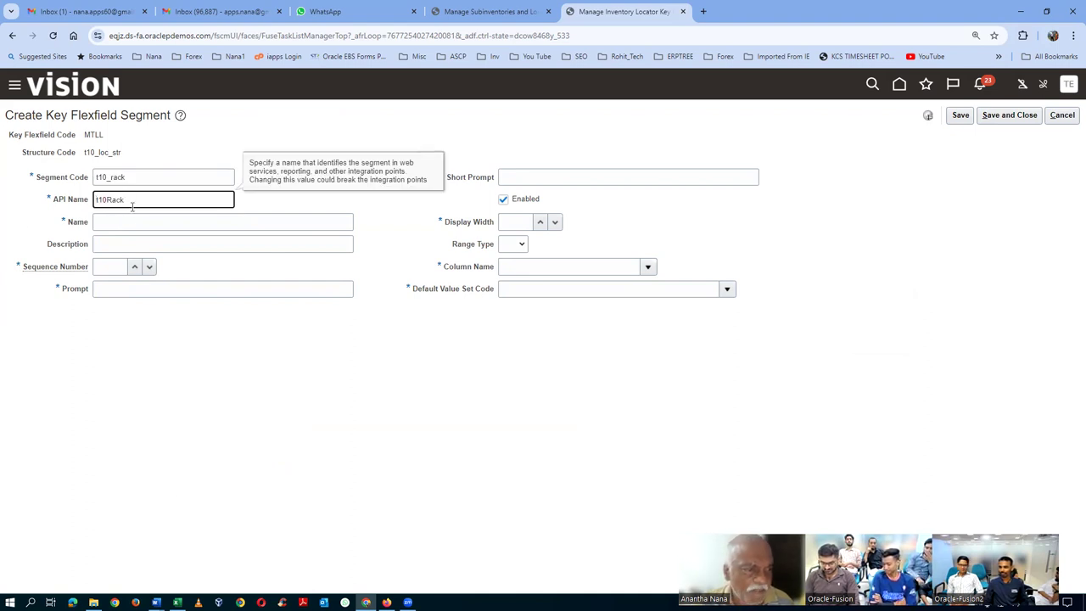
- Enter t10_rack as the segment's name, description and prompt, and set its sequence number to 2
click(124, 222)
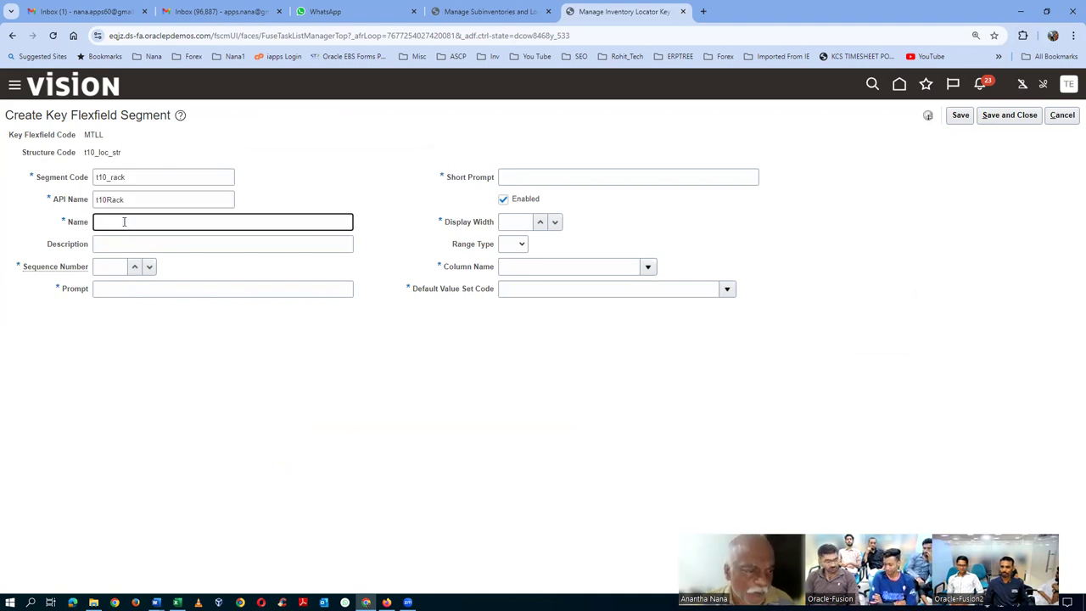
key(ctrl+v)
click(117, 242)
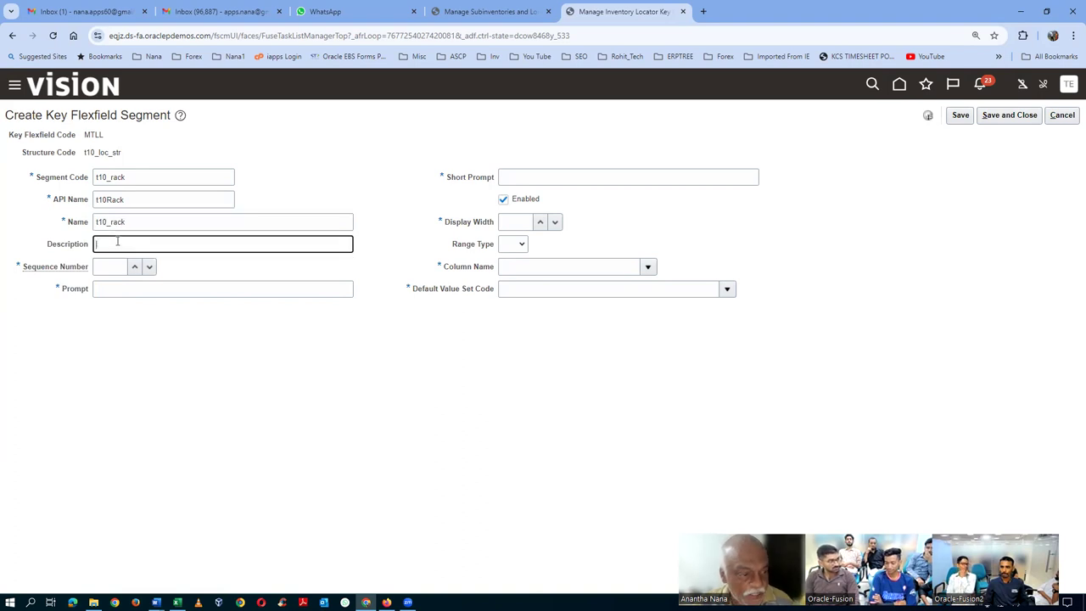
key(ctrl+v)
click(115, 262)
text(2)
click(122, 290)
key(ctrl+v)
- Set the segment's short prompt to t10_rack, its display width to 20 and its column name to SEGMENT2
click(520, 179)
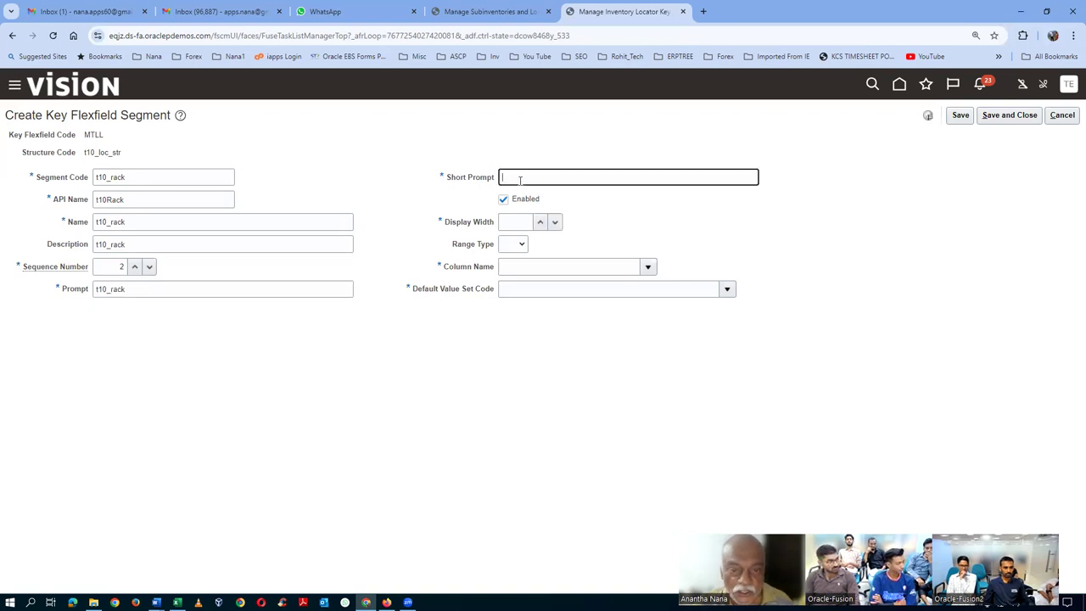
key(ctrl+v)
key(Tab)
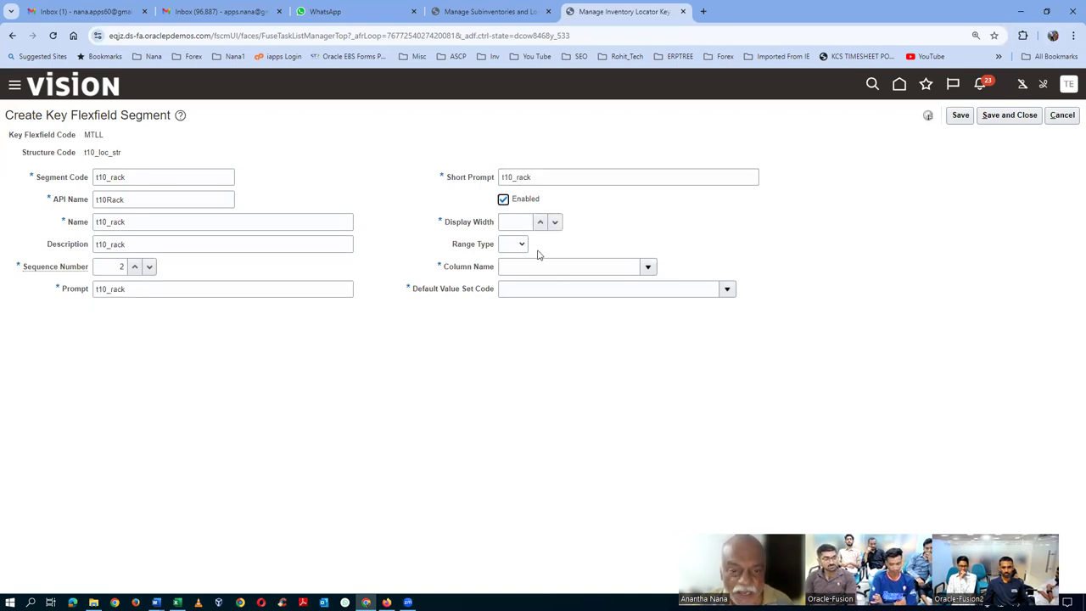
click(514, 227)
text(20)
key(Tab)
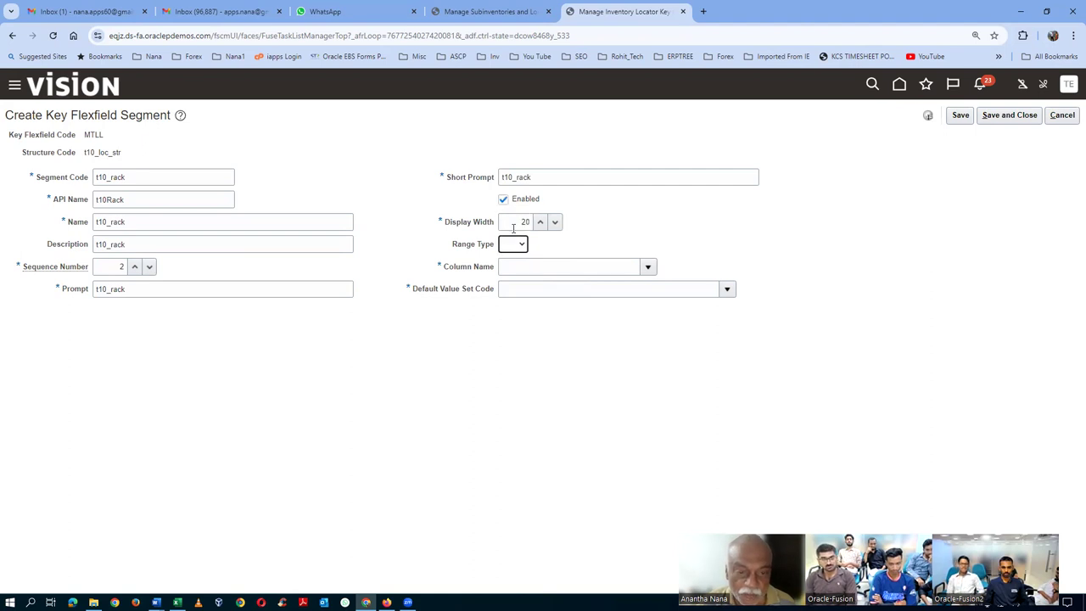
click(647, 266)
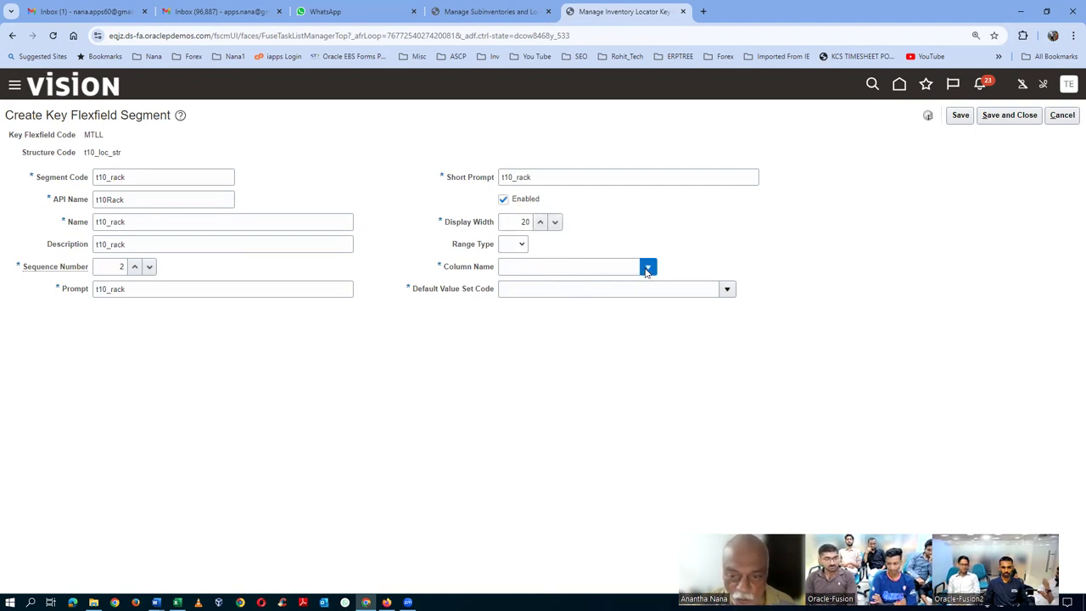
click(581, 327)
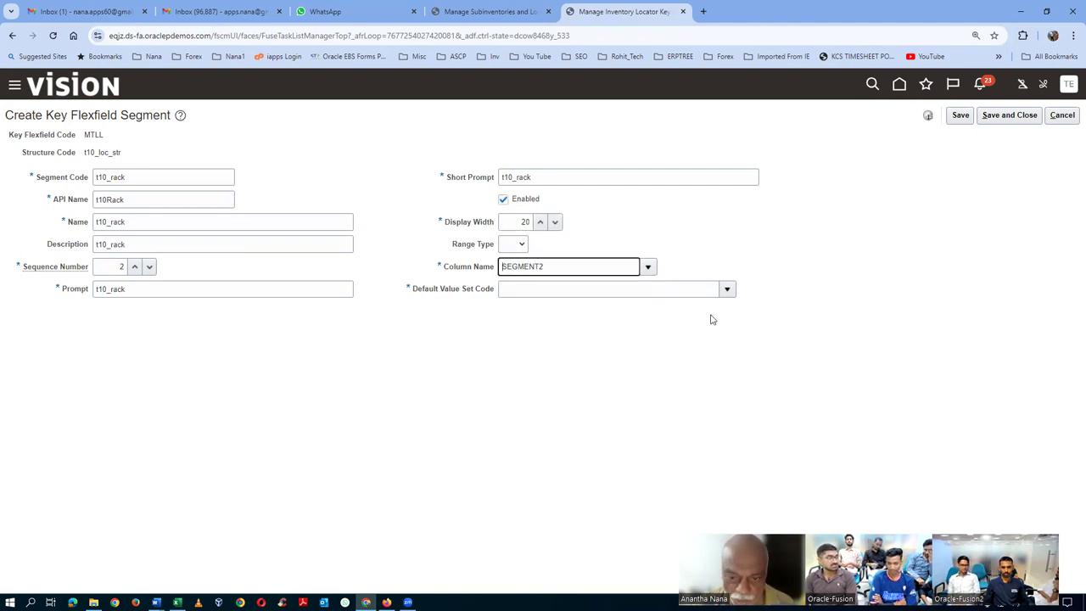
- Assign GL_20_CHARACTERS as the default value set code of segment t10_rack, and save and close the segment
click(695, 288)
click(727, 290)
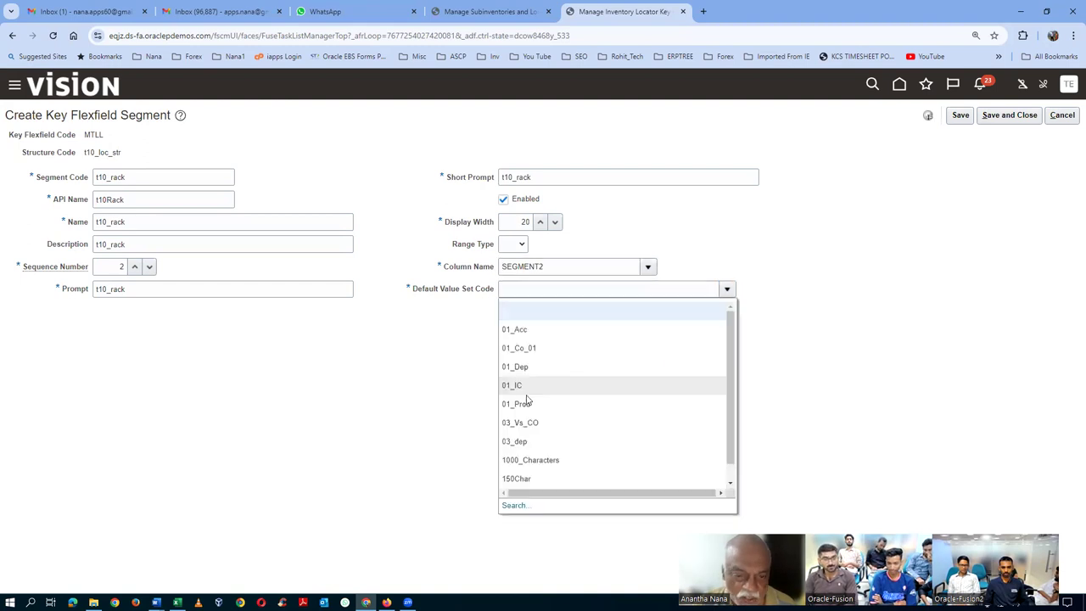
click(513, 507)
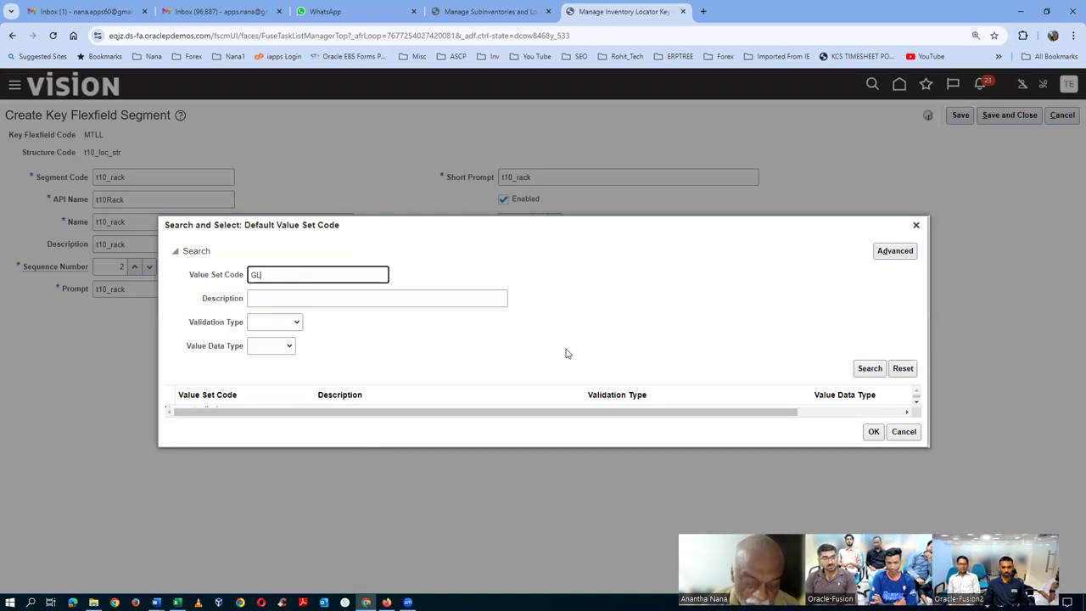
click(870, 368)
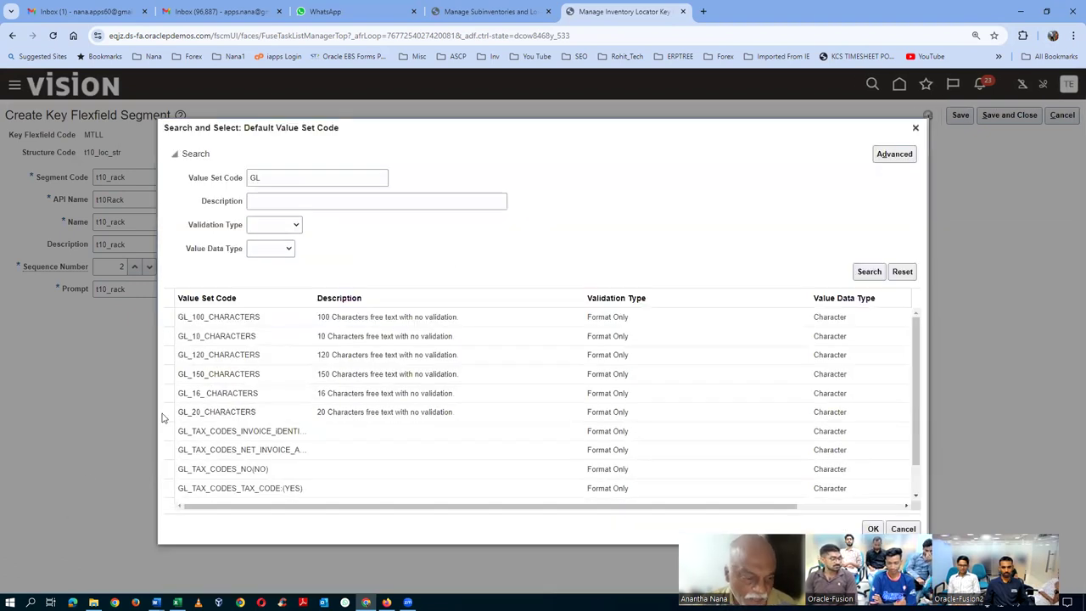
click(873, 529)
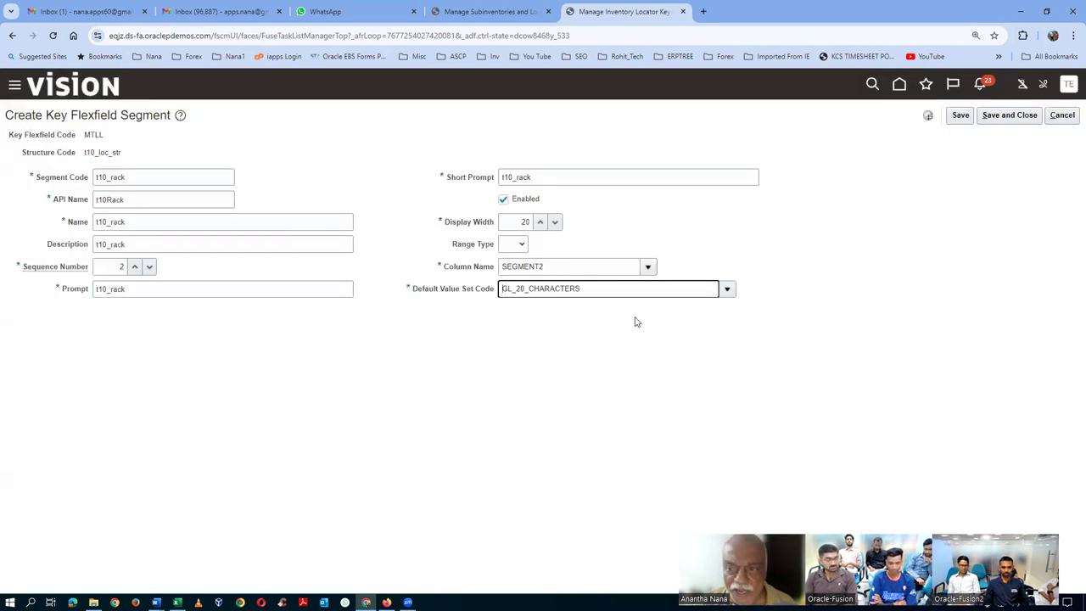
click(1018, 115)
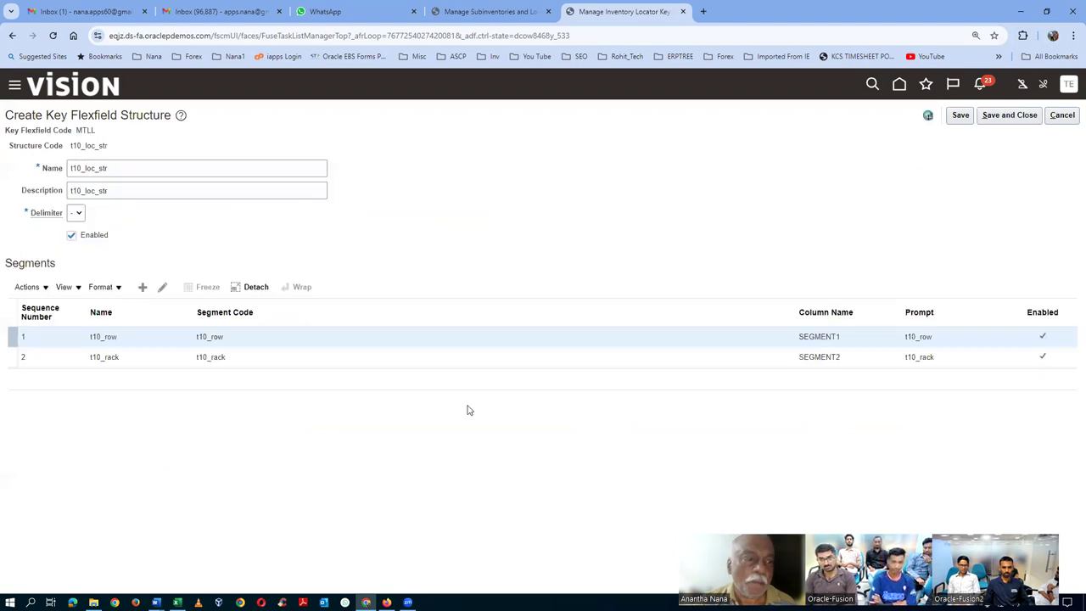
- Add another segment to structure t10_loc_str with the segment code t10_bin
click(141, 286)
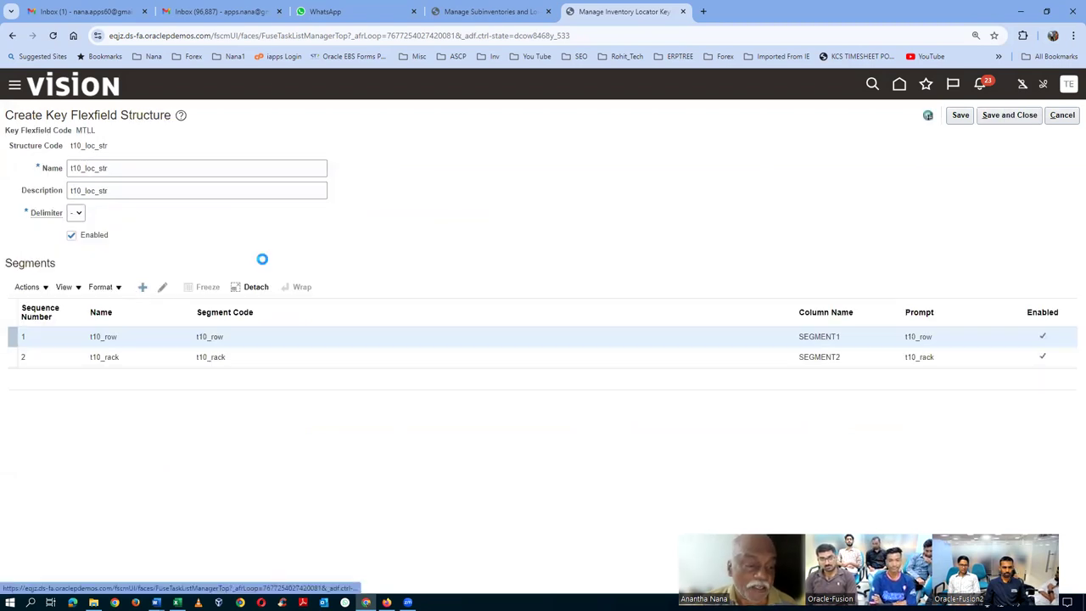
click(148, 180)
text(t10_bin)
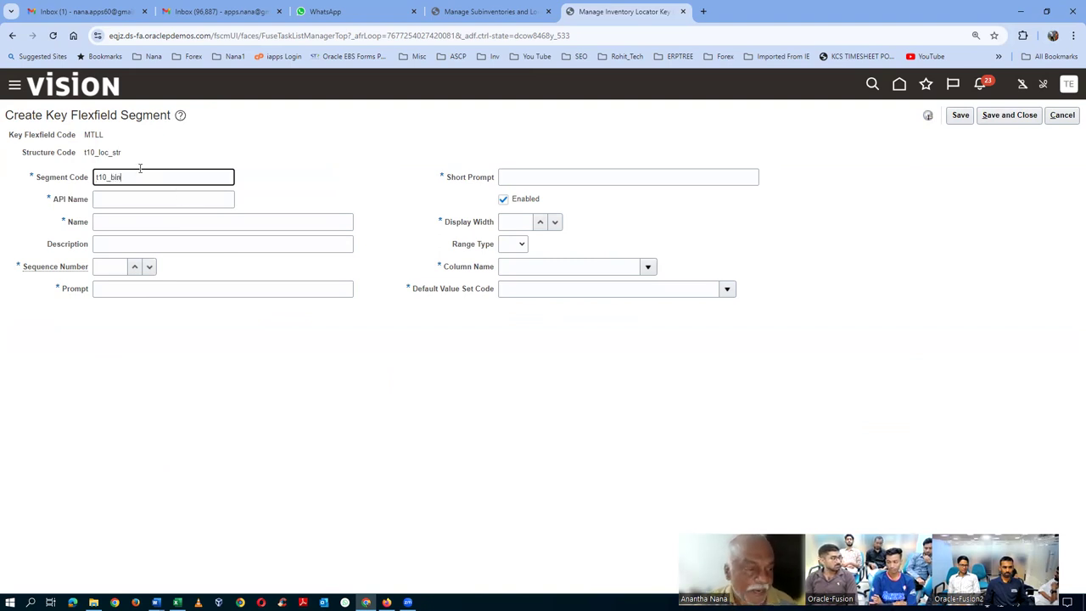
key(ctrl+a)
key(ctrl+c)
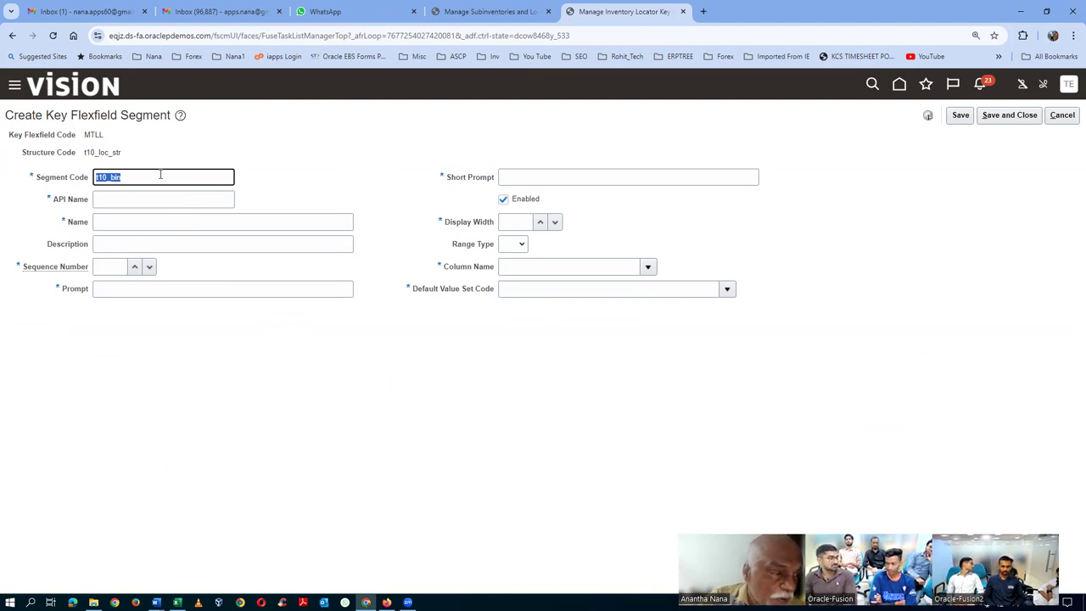
click(124, 200)
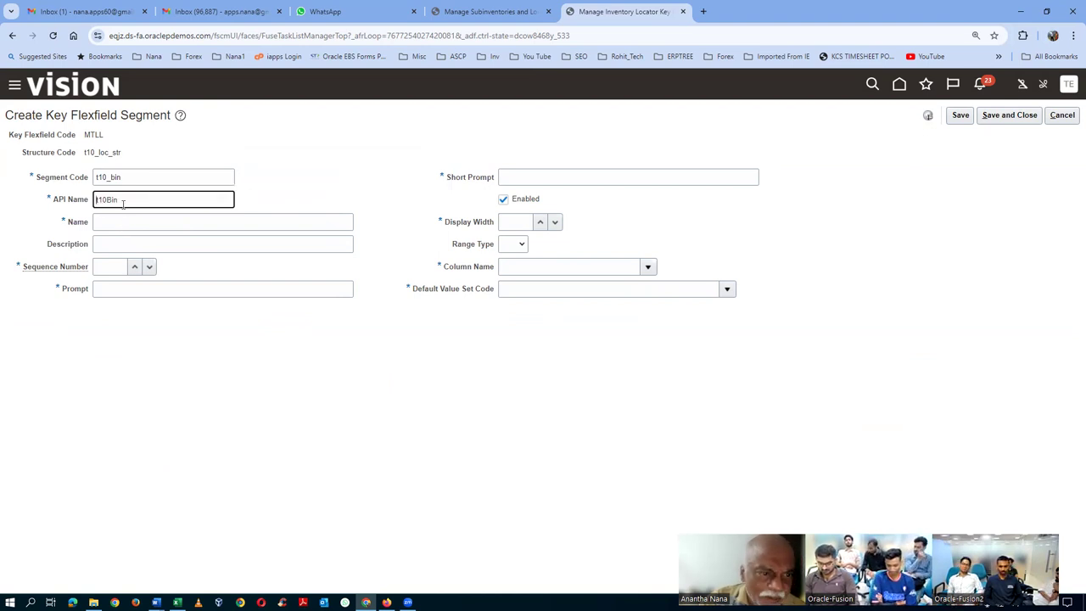
- Enter t10_bin as the segment's name, description and prompt, and set its sequence number to 3
click(126, 222)
key(ctrl+v)
click(108, 245)
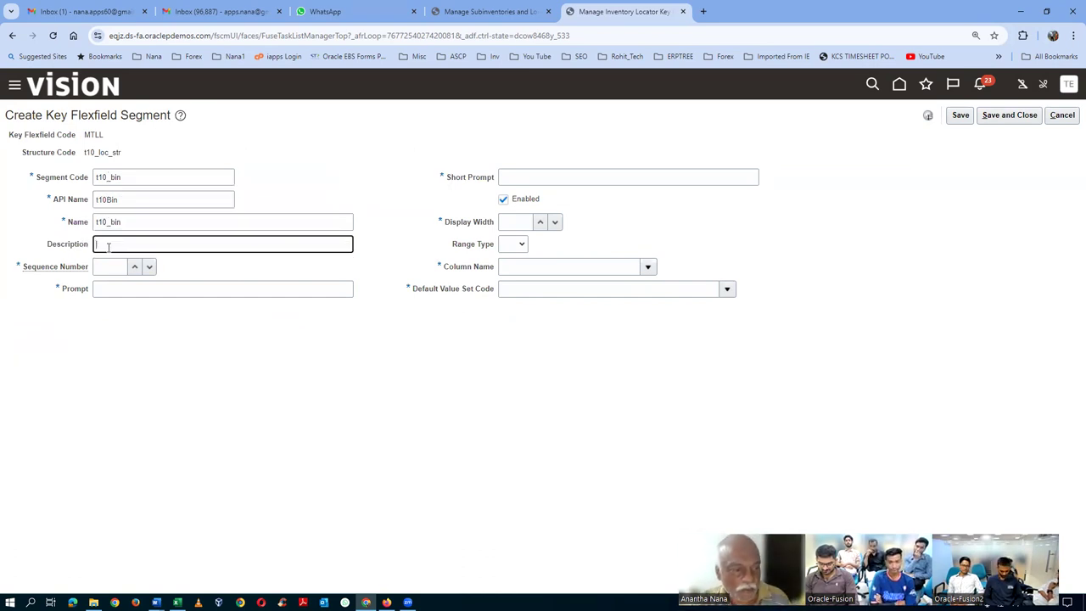
key(ctrl+v)
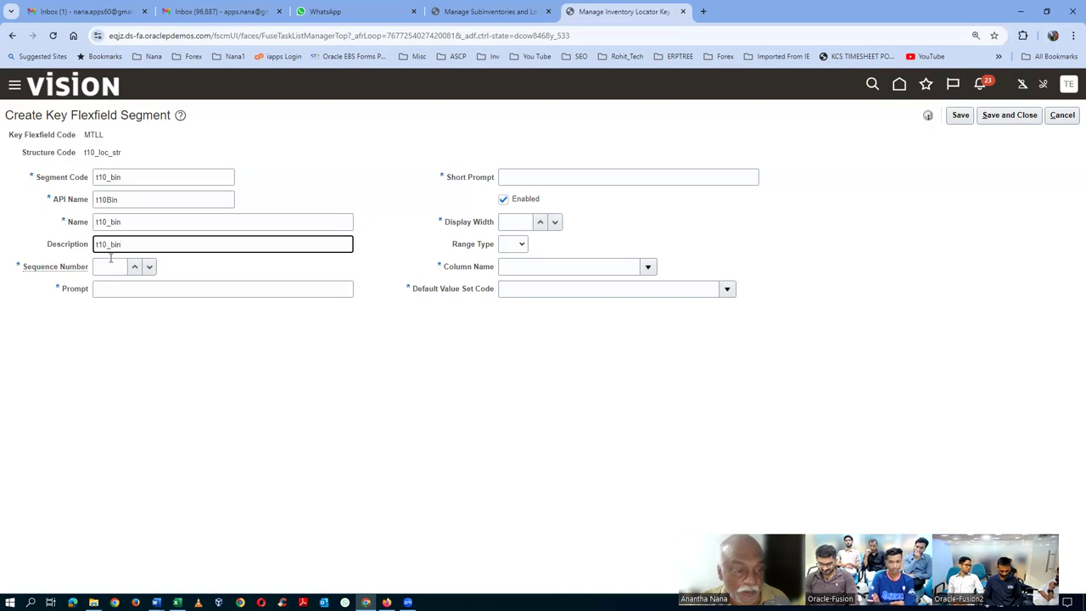
click(108, 265)
text(3)
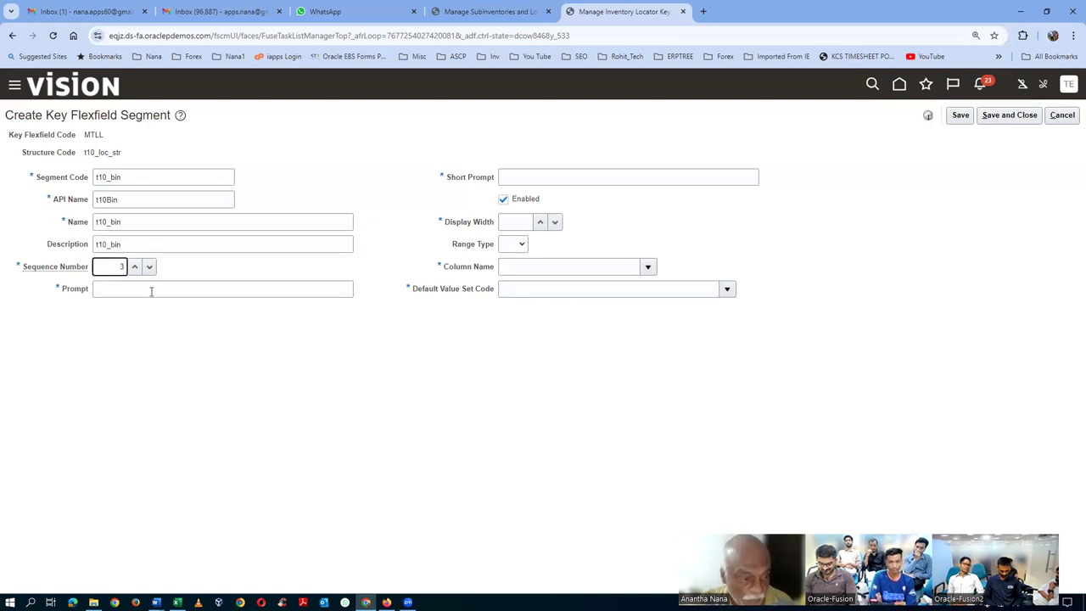
click(151, 291)
key(ctrl+v)
- Set the segment's short prompt to t10_bin, its display width to 20 and its column name to SEGMENT3
click(543, 178)
key(ctrl+v)
click(507, 220)
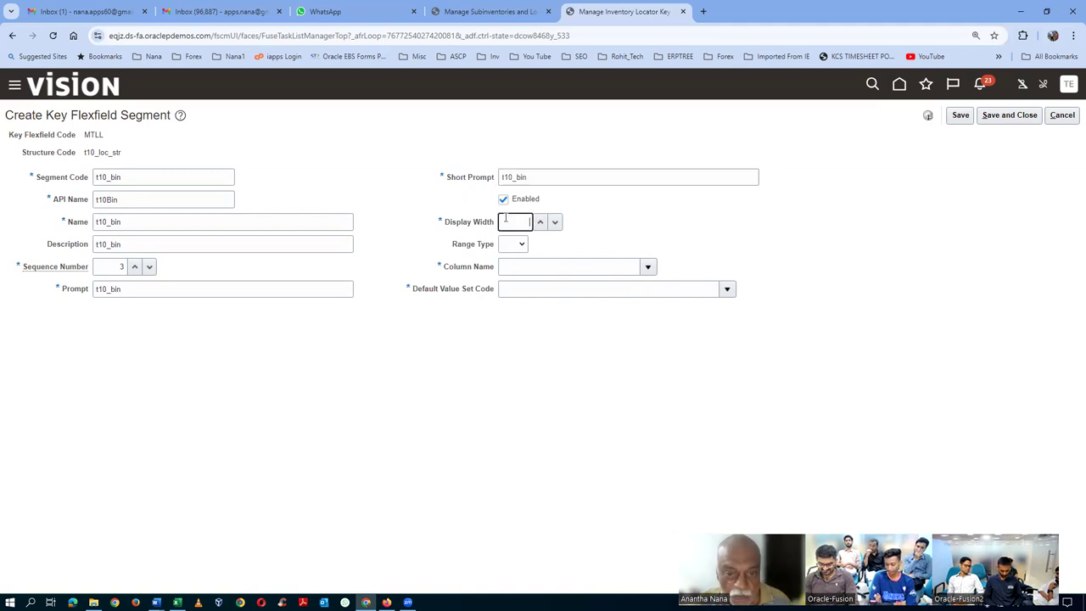
text(20)
key(Tab)
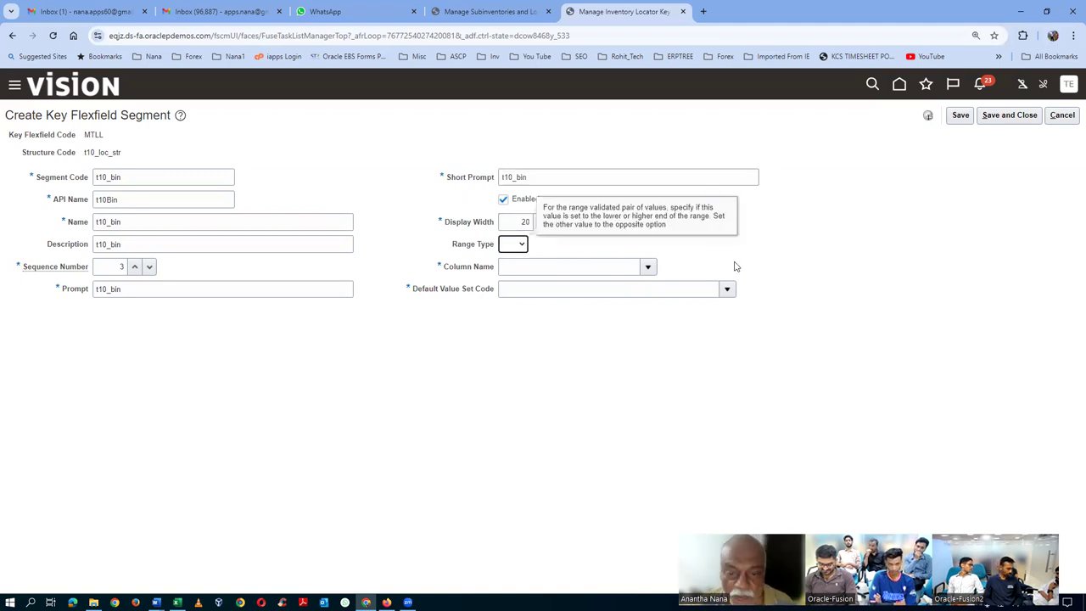
click(647, 270)
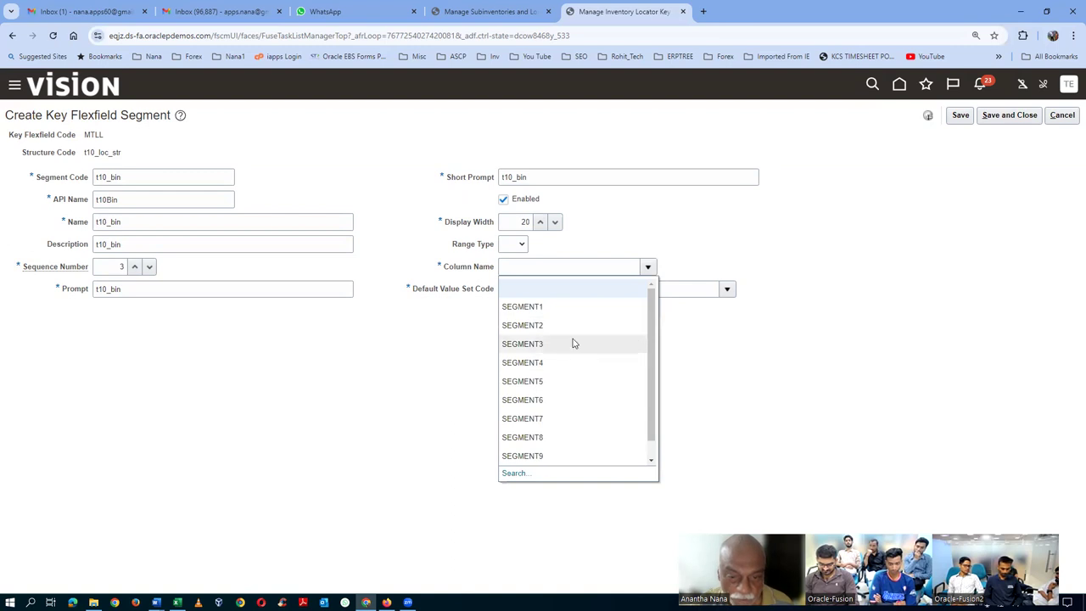
click(572, 342)
- Assign GL_20_CHARACTERS as the default value set code of segment t10_bin, and save and close the segment
click(725, 289)
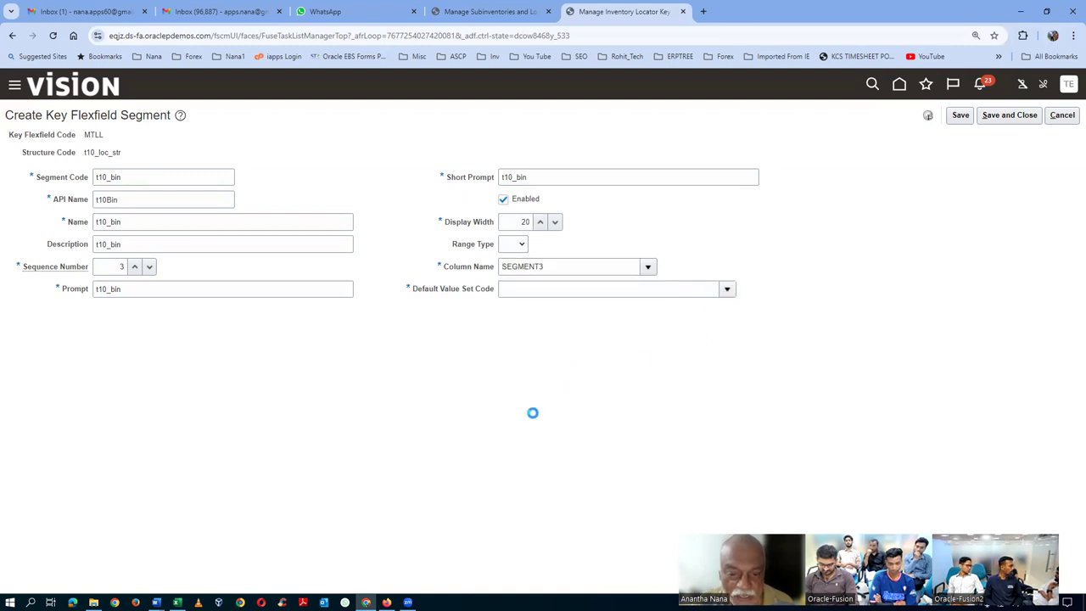
click(512, 504)
click(274, 276)
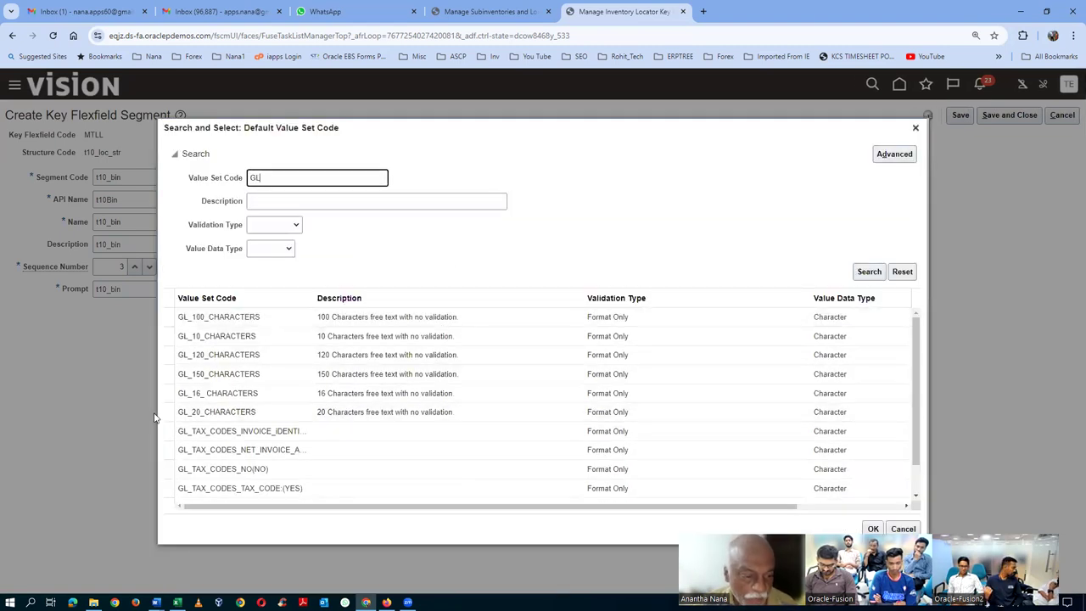
click(166, 413)
click(870, 529)
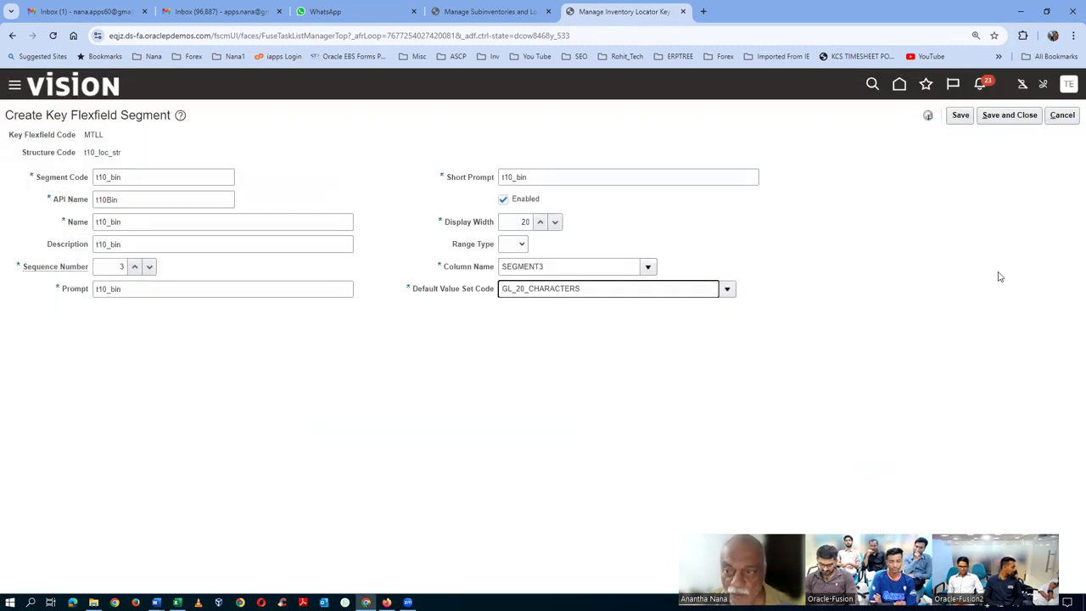
click(1008, 115)
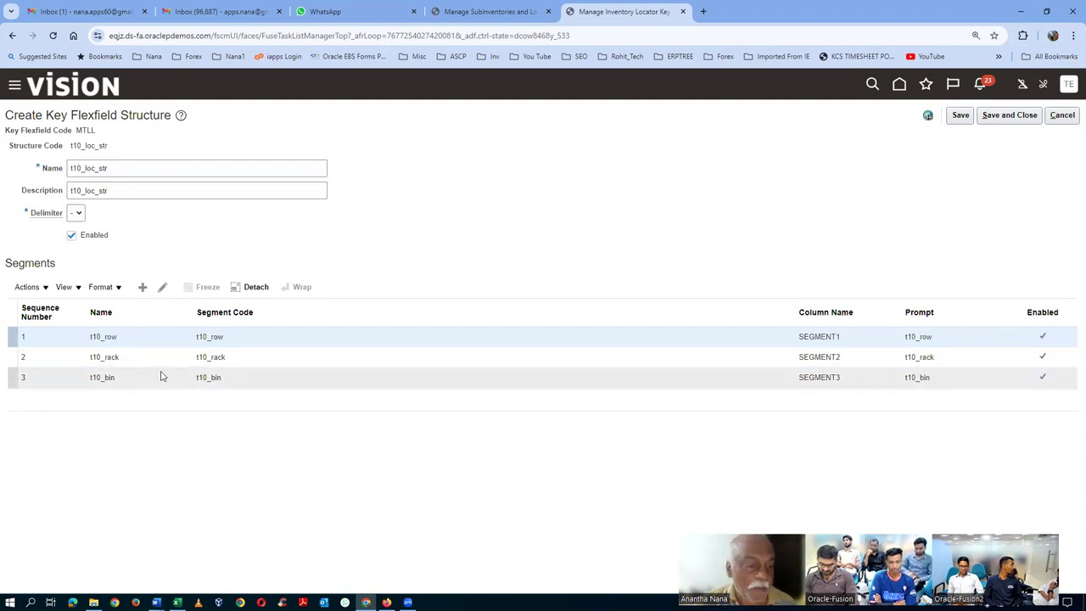
- Save and close the structure t10_loc_str, and return to the inventory locator key flexfield overview
click(1008, 115)
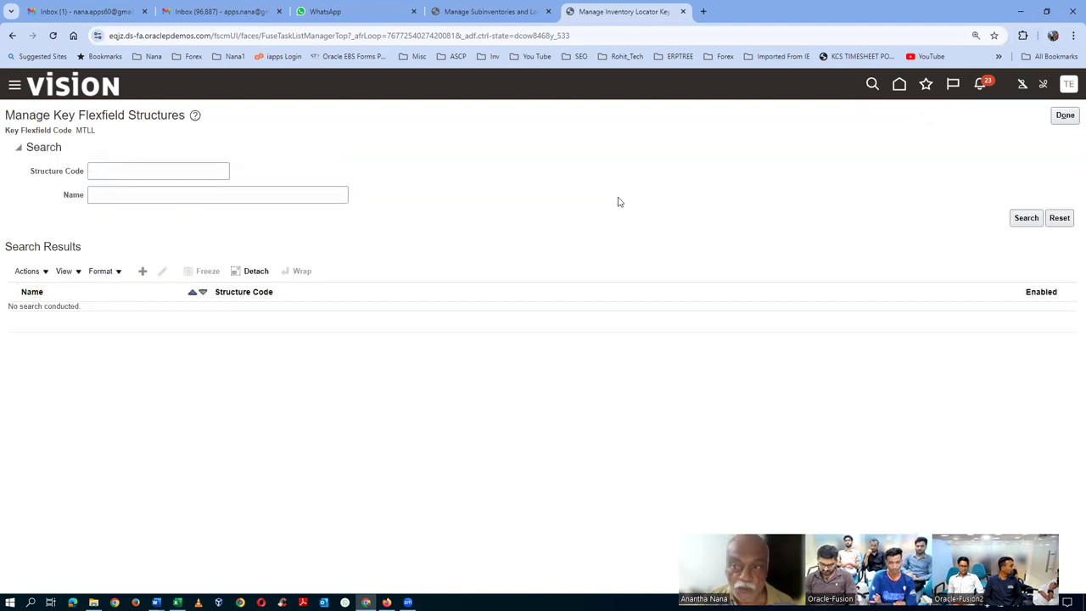
click(1065, 115)
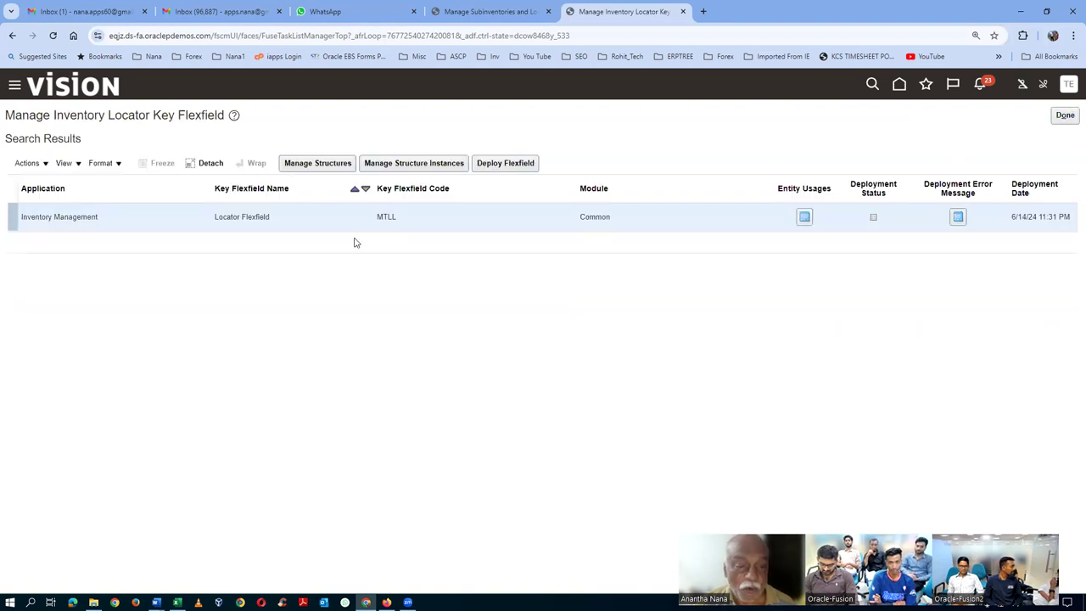
click(427, 165)
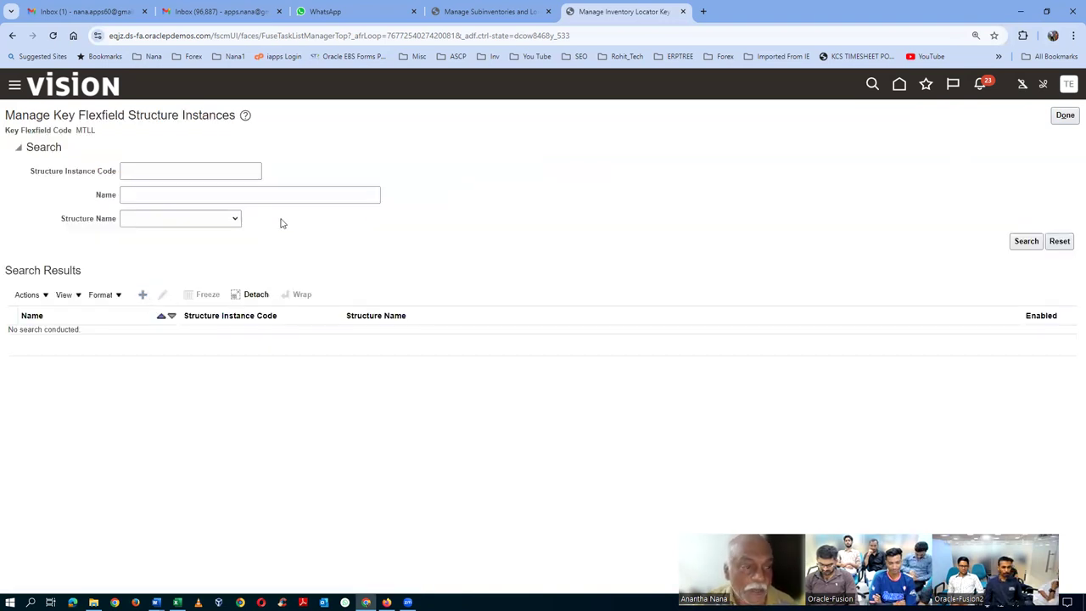
click(1066, 114)
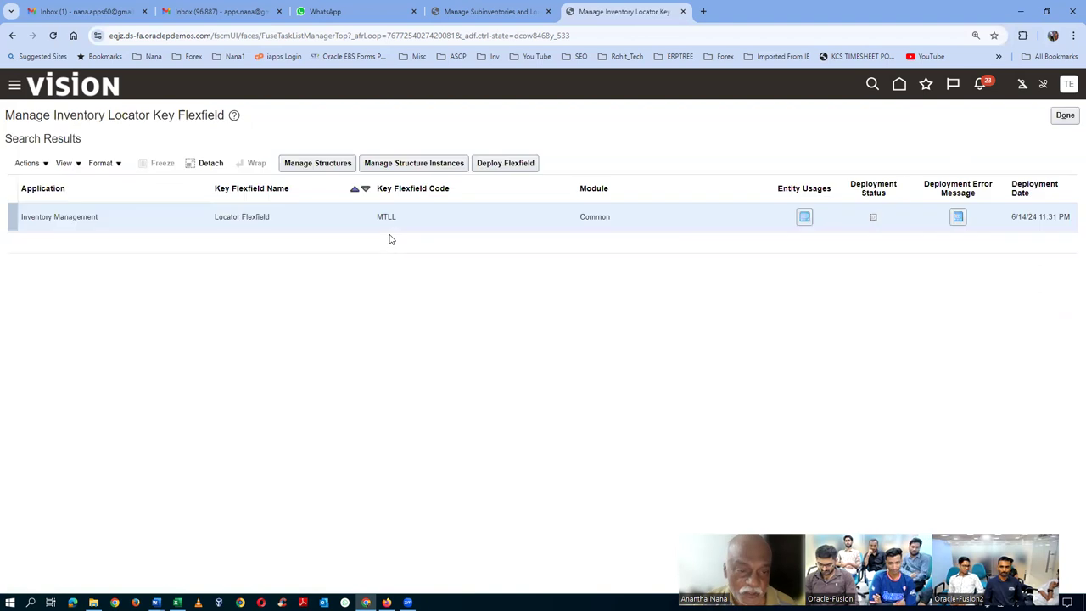
- Search the key flexfield structures for code t10, review the segments of t10_loc_str, and return to the flexfield overview
click(313, 164)
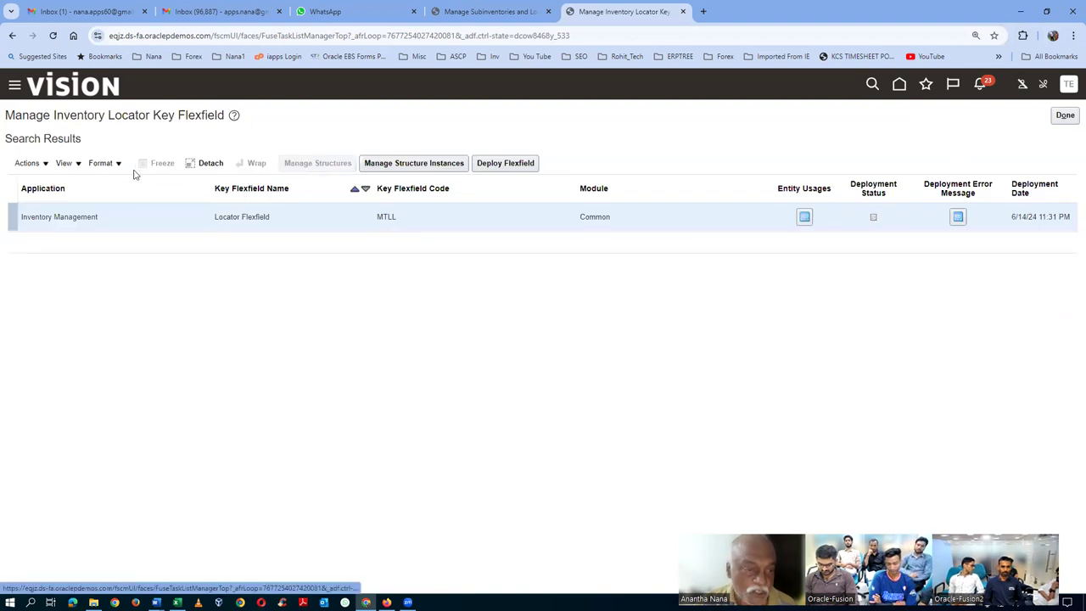
click(96, 170)
text(t10)
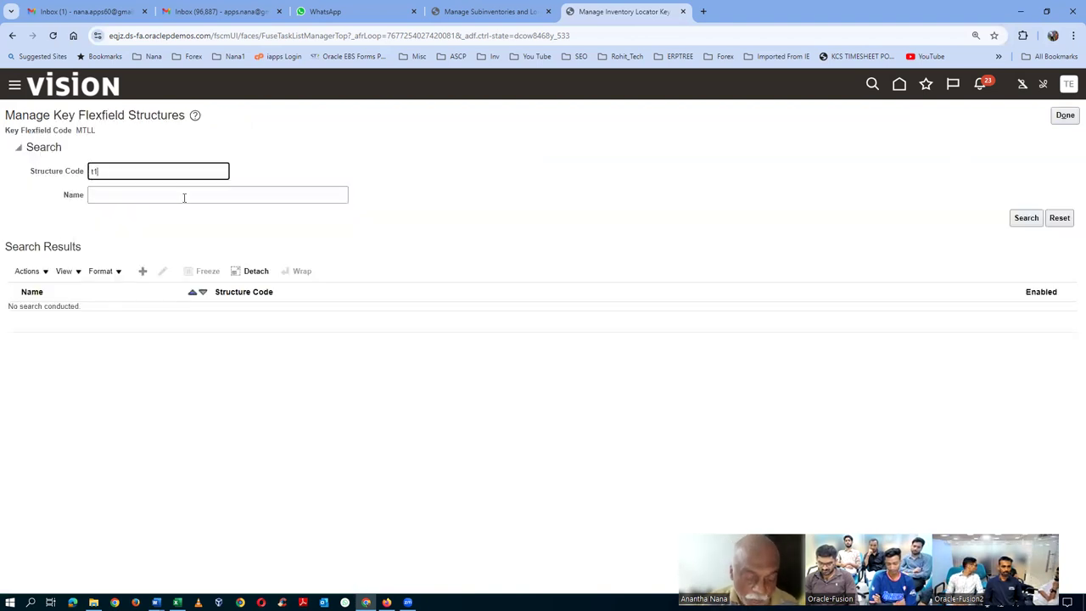
click(1028, 219)
click(162, 270)
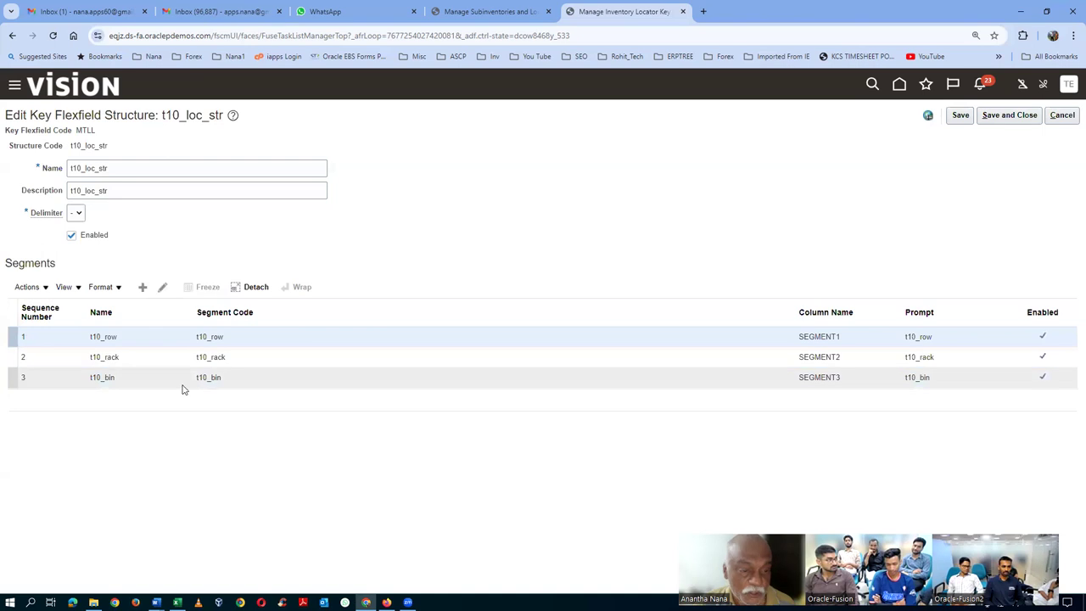
click(1063, 115)
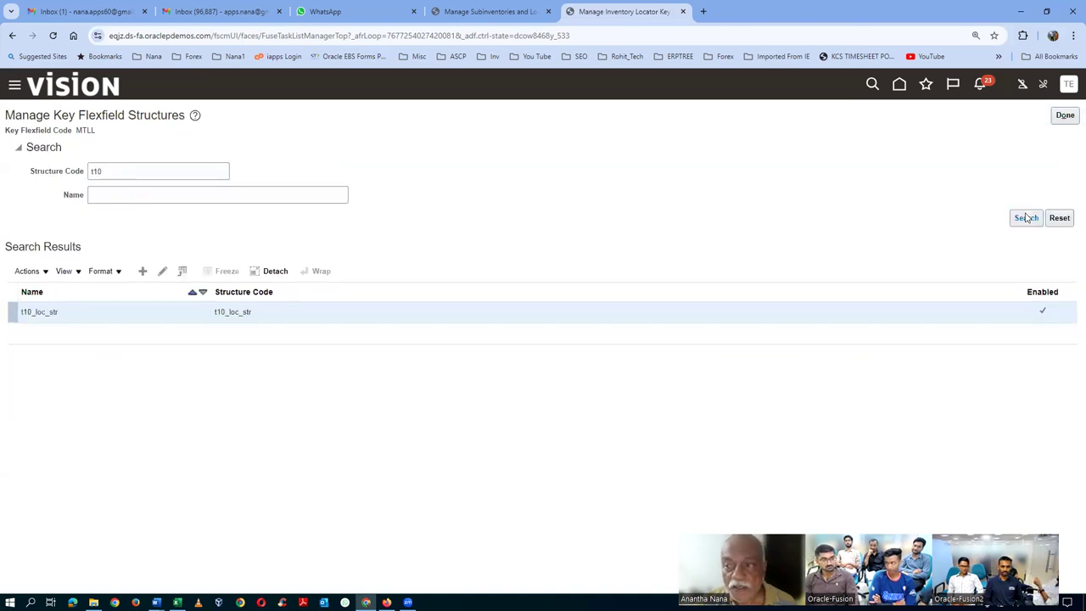
click(1063, 115)
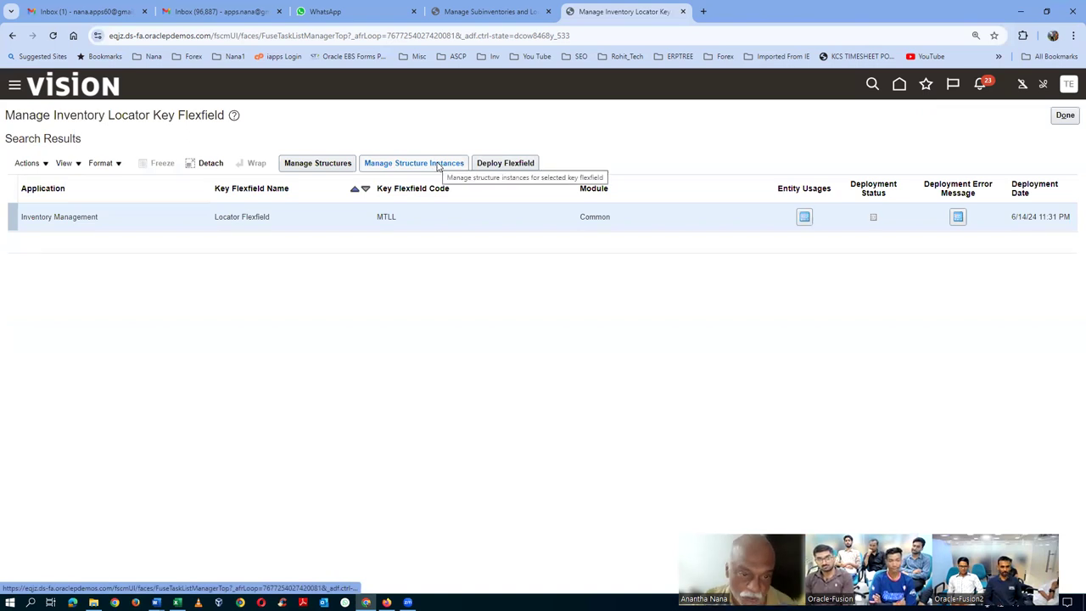
- Start a new structure instance for the locator flexfield with the structure instance code t10_3_seg_locator
click(438, 164)
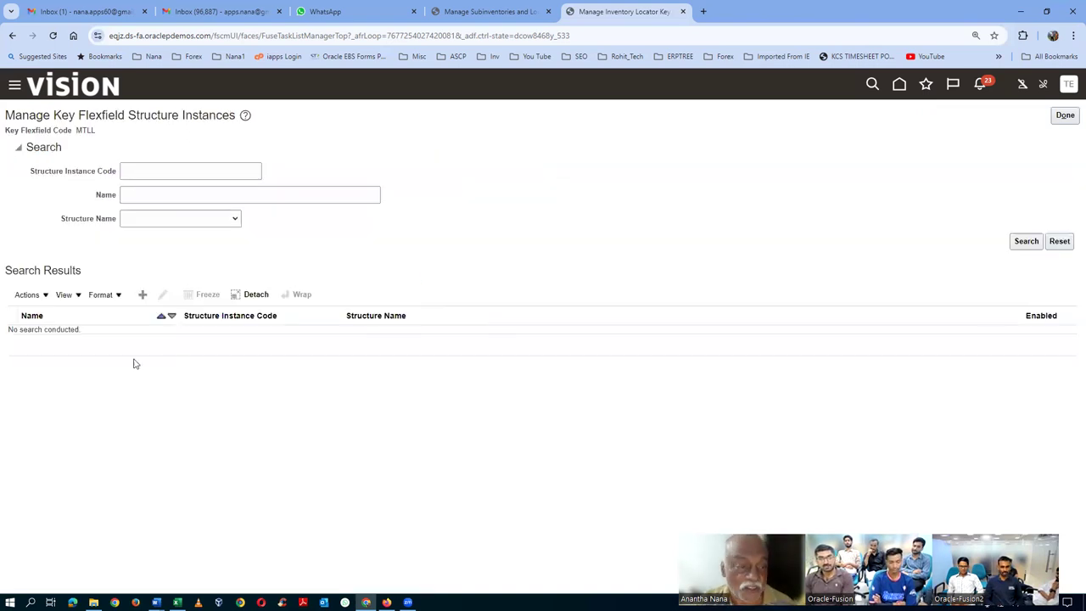
click(143, 295)
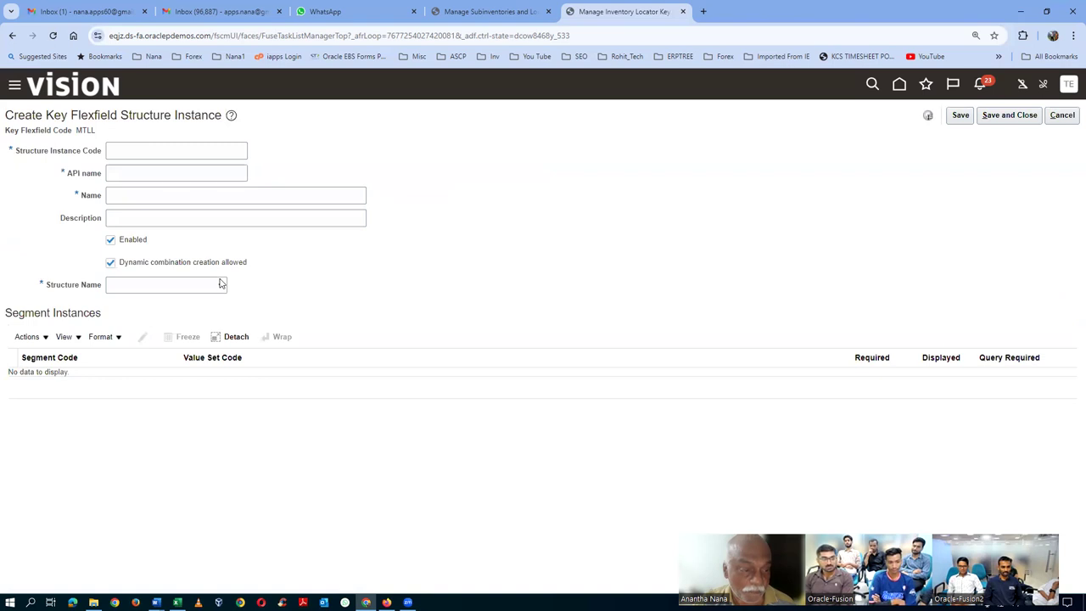
click(177, 150)
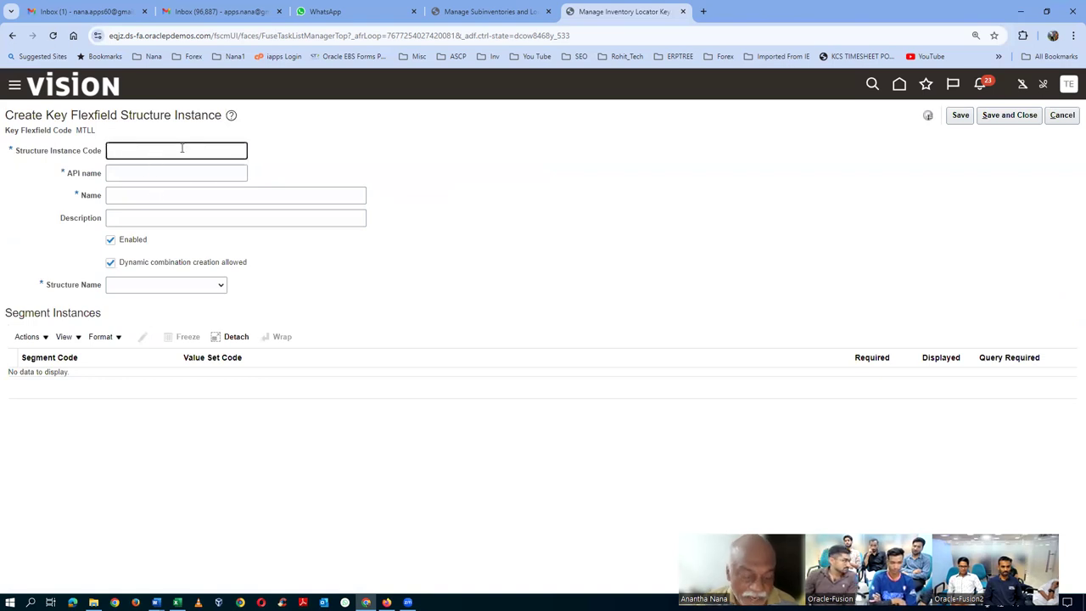
text(t10_)
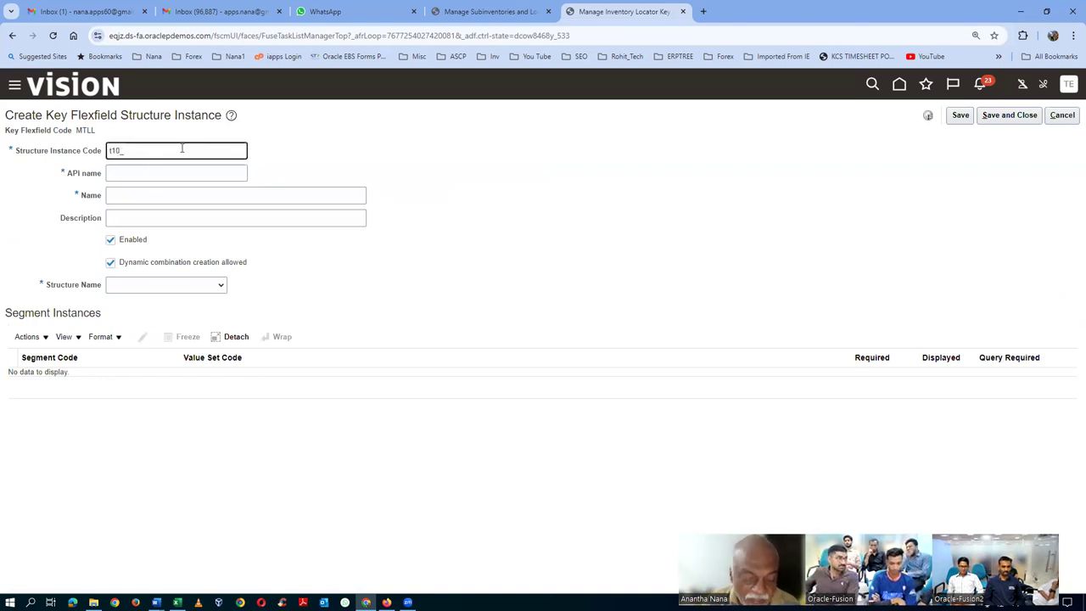
text(3_seg_)
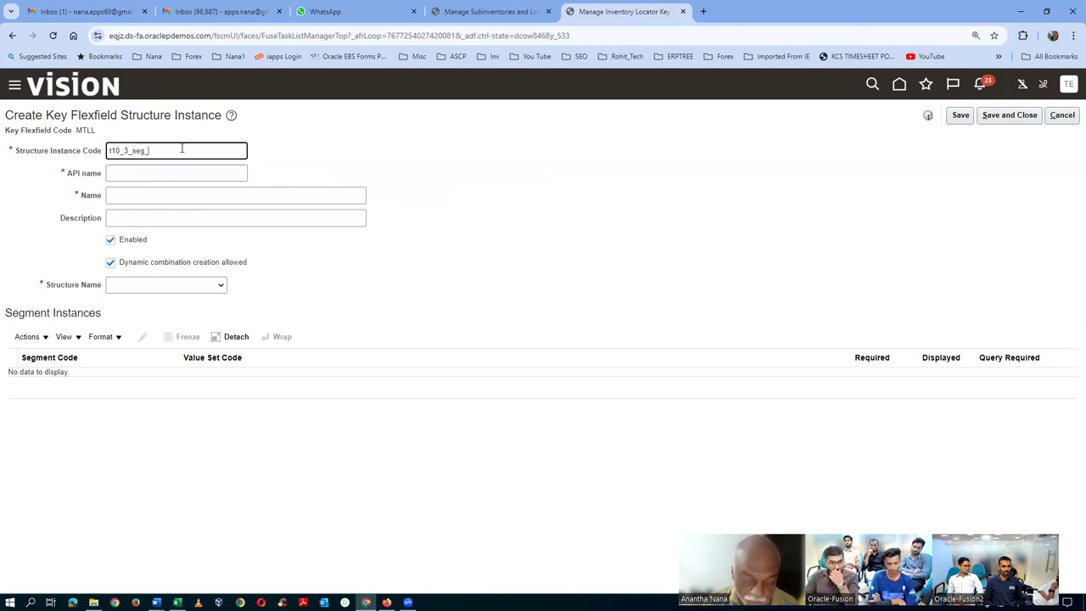
text(locator)
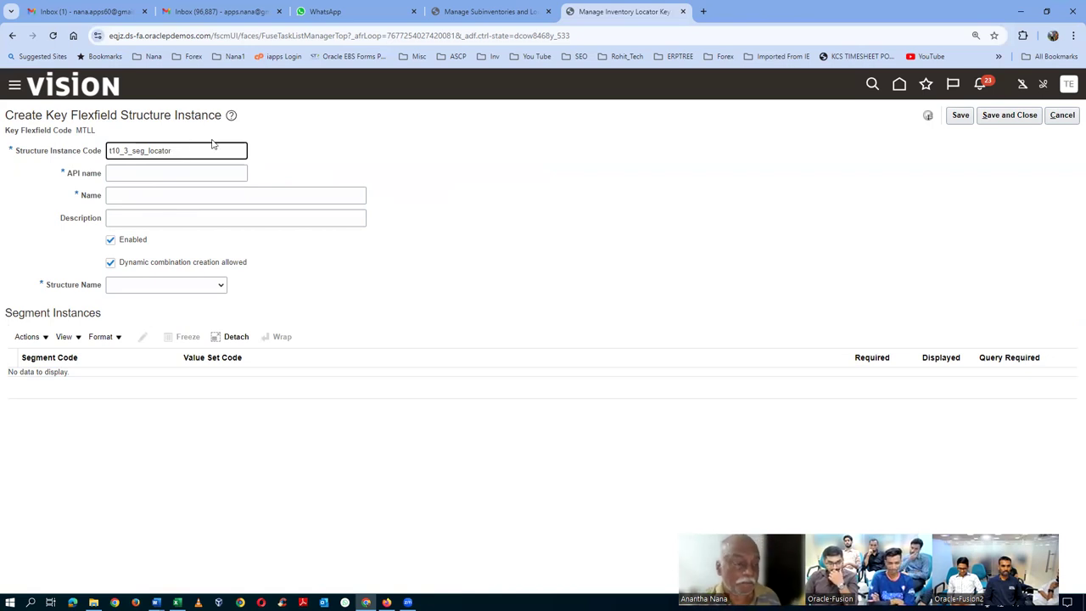
- Enter t10_3_seg_locator as the instance's name and description, and base the instance on structure t10_loc_str
drag(196, 147, 22, 178)
key(ctrl+c)
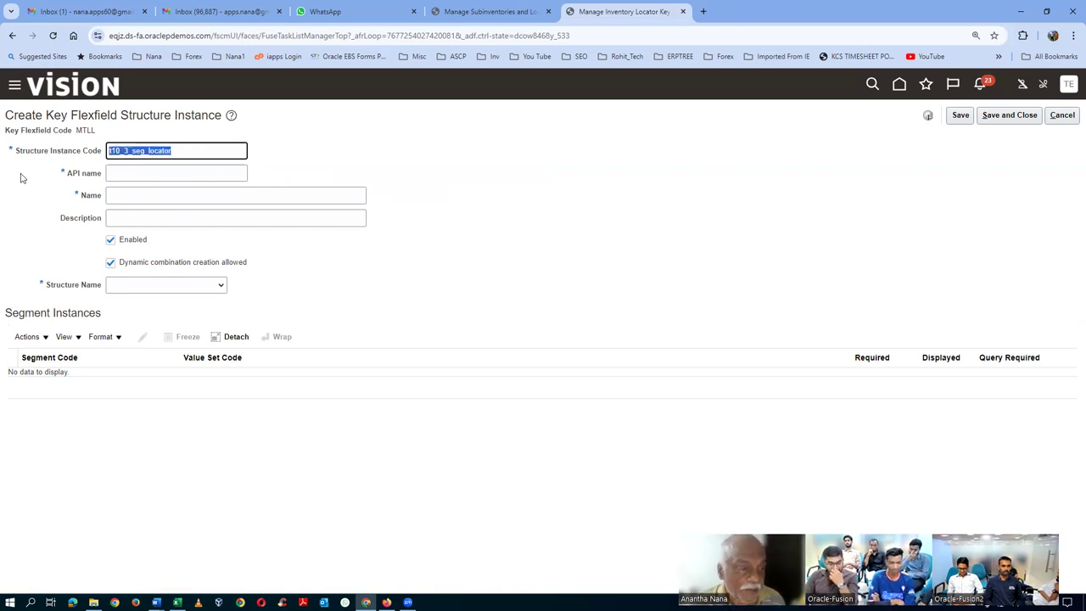
click(137, 173)
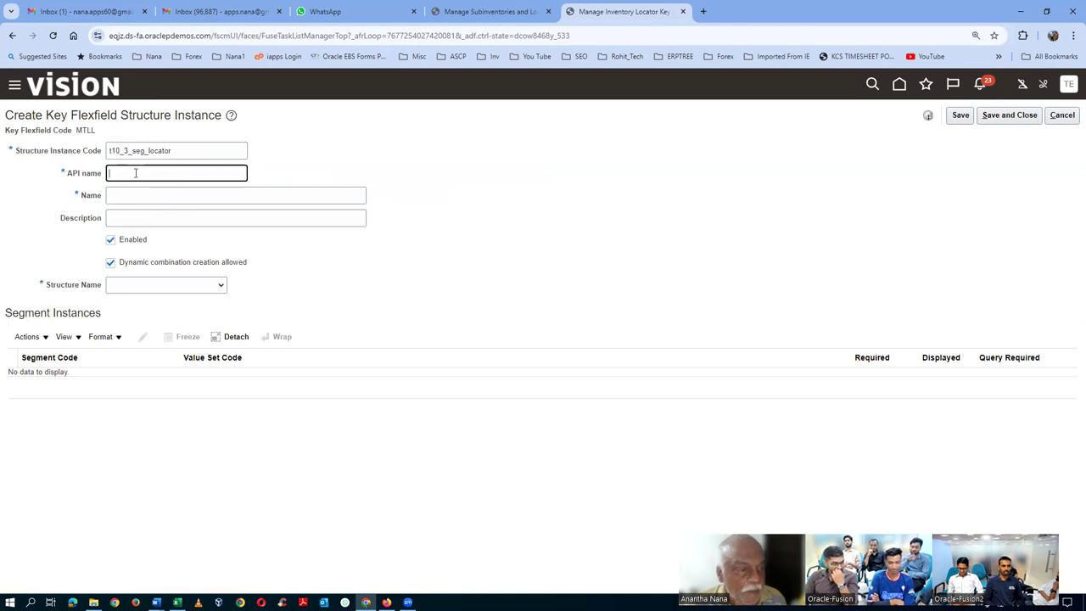
click(124, 196)
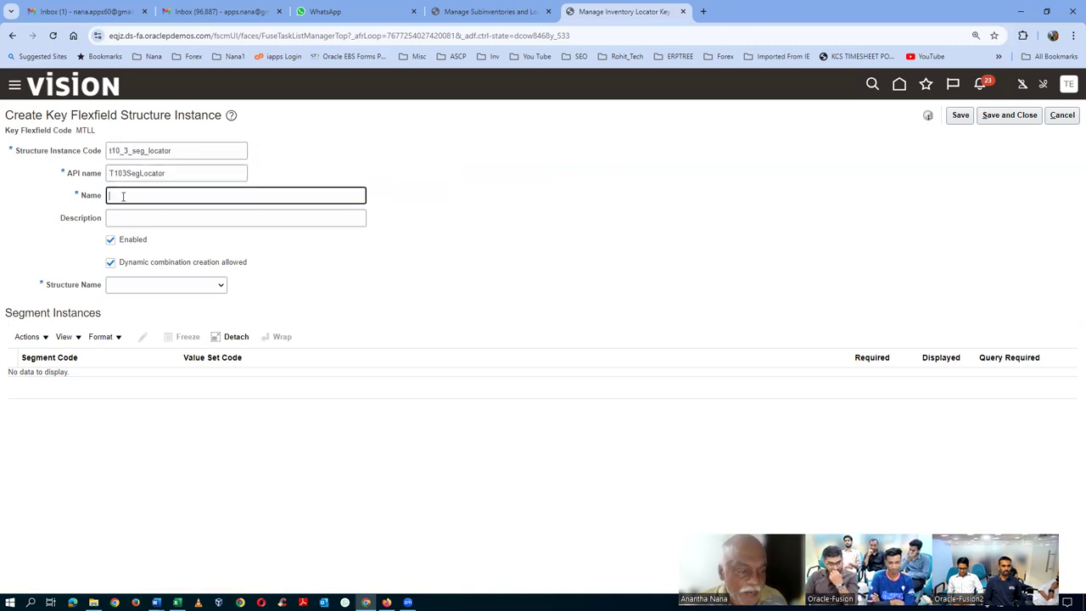
key(ctrl+v)
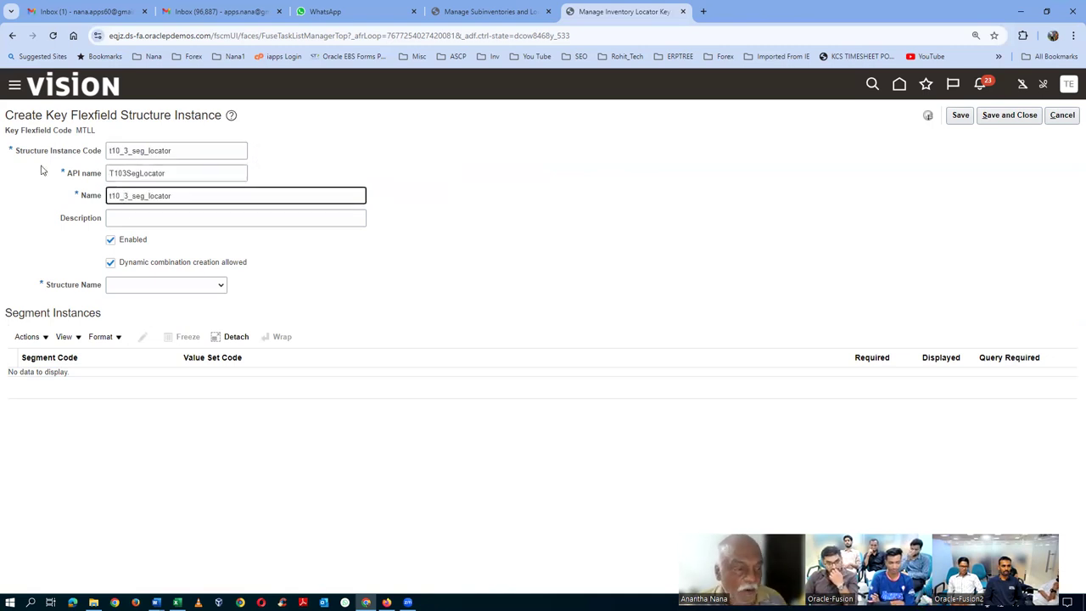
click(139, 220)
key(ctrl+v)
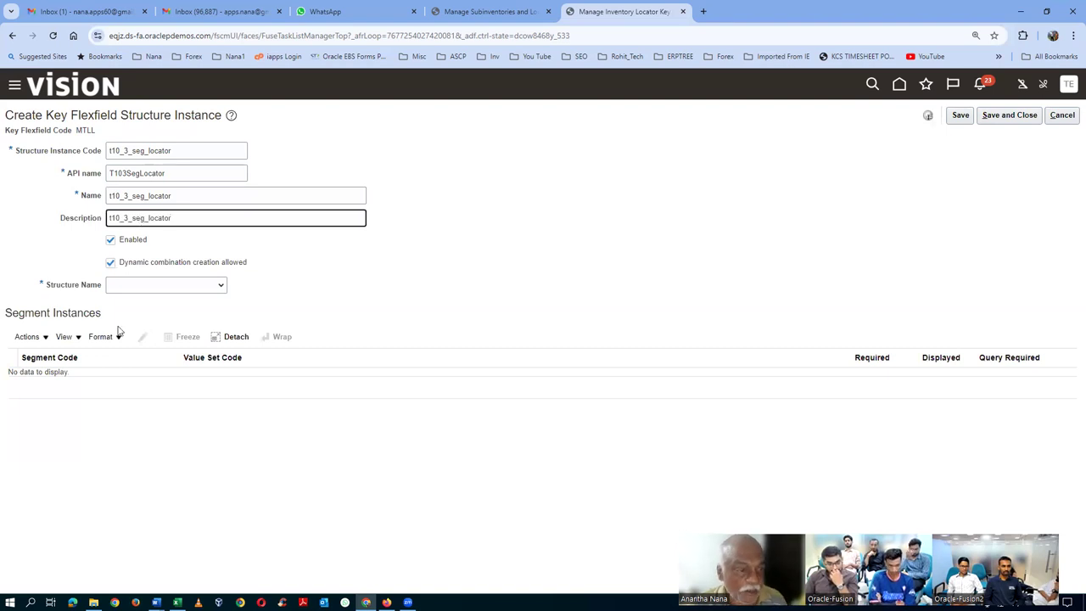
click(142, 288)
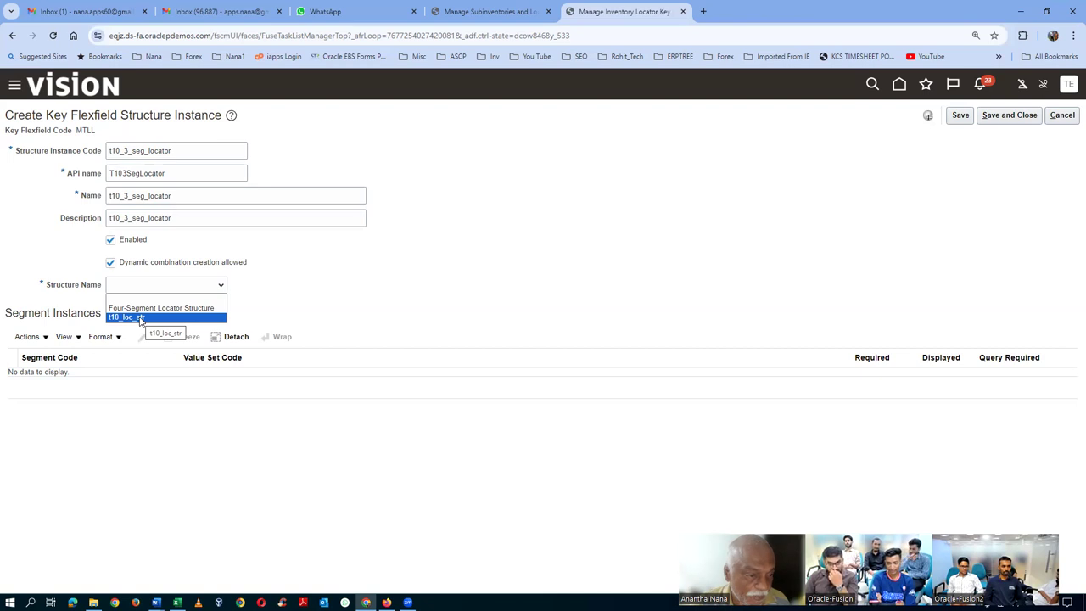
click(141, 319)
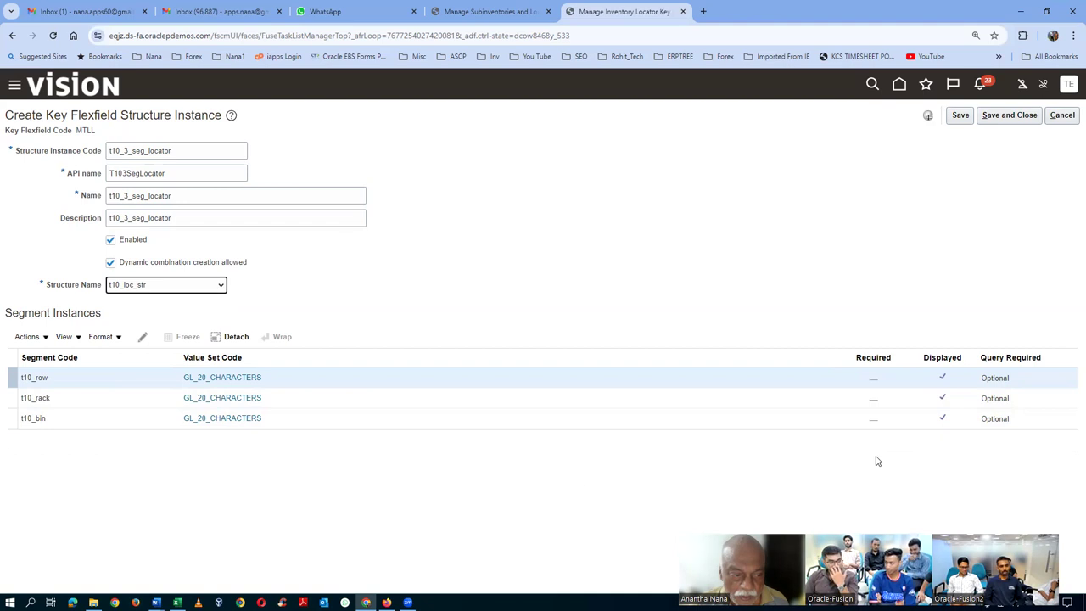
- Make the t10_row segment instance required
click(10, 378)
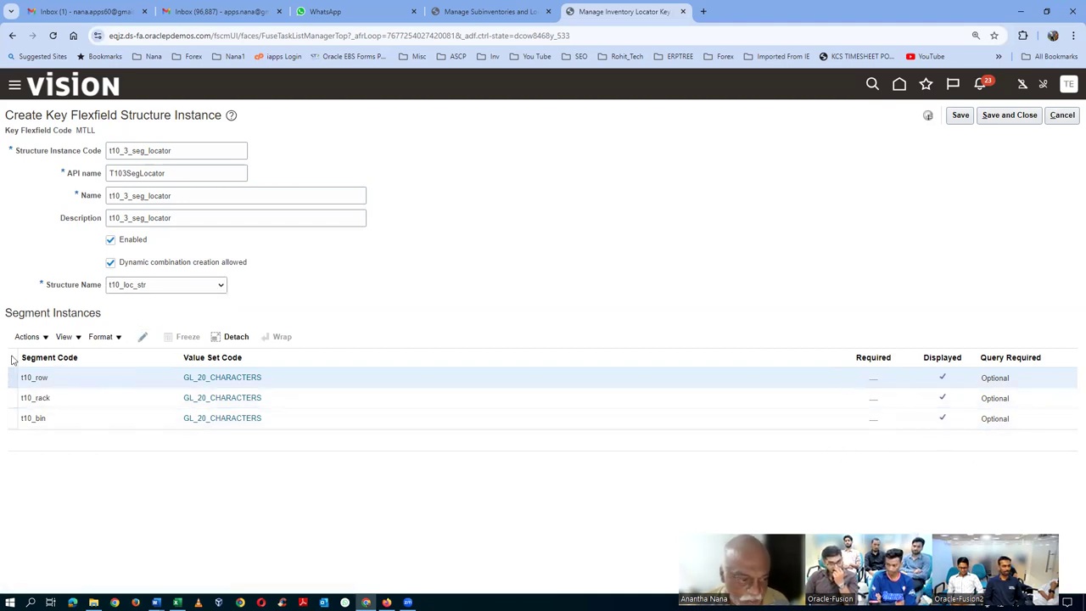
click(141, 337)
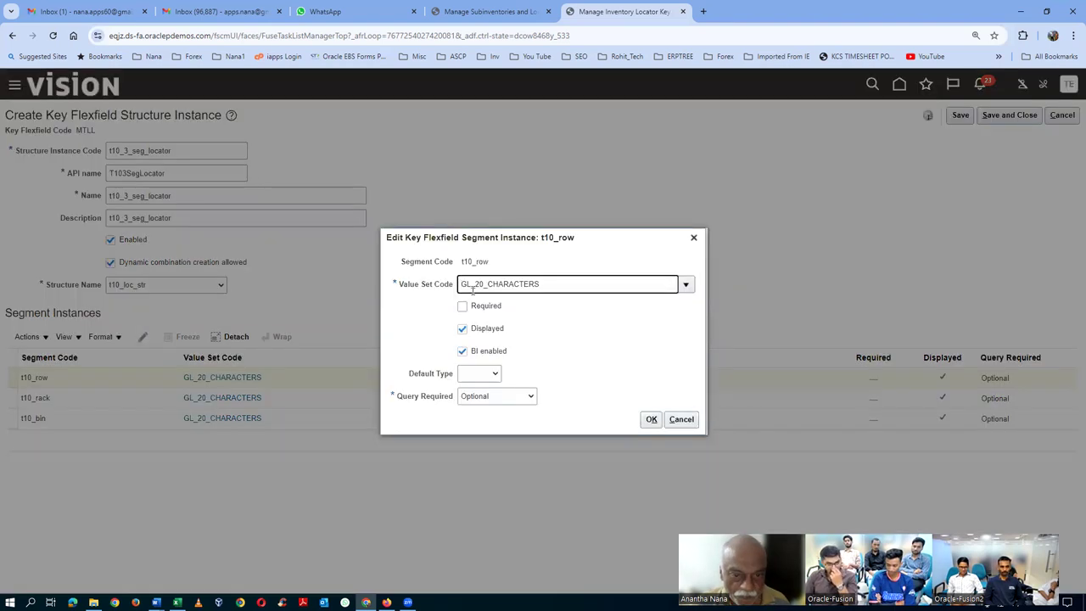
click(462, 306)
click(650, 420)
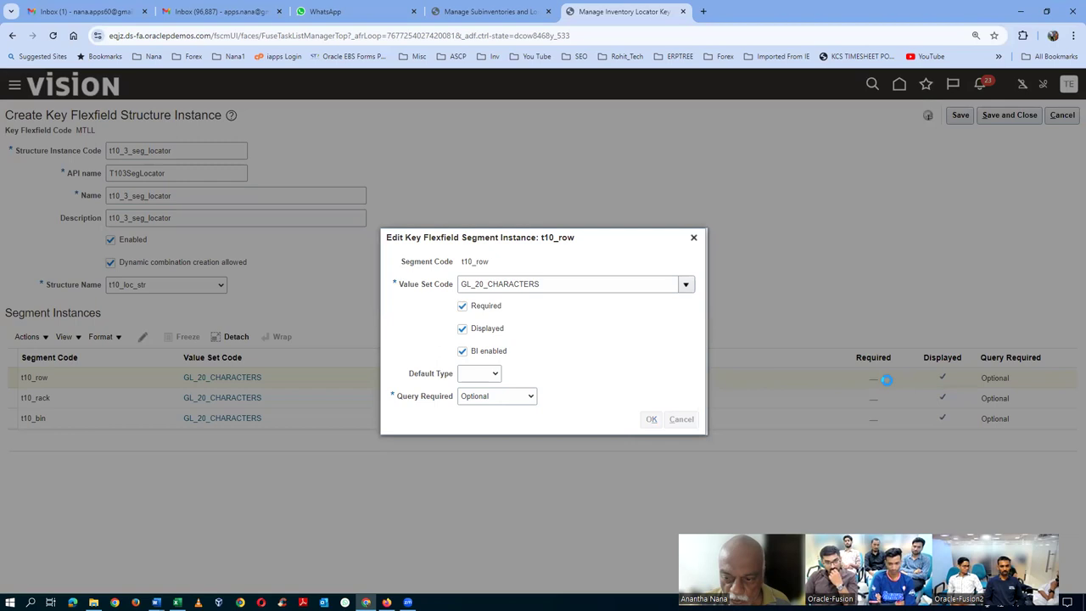
- Make the t10_rack segment instance required
click(17, 397)
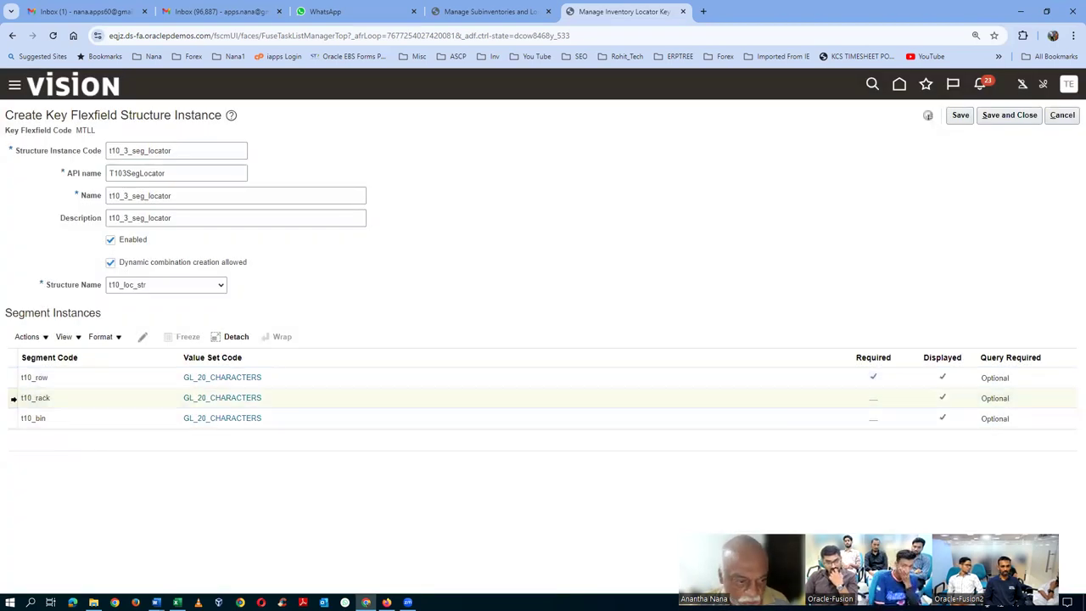
click(142, 337)
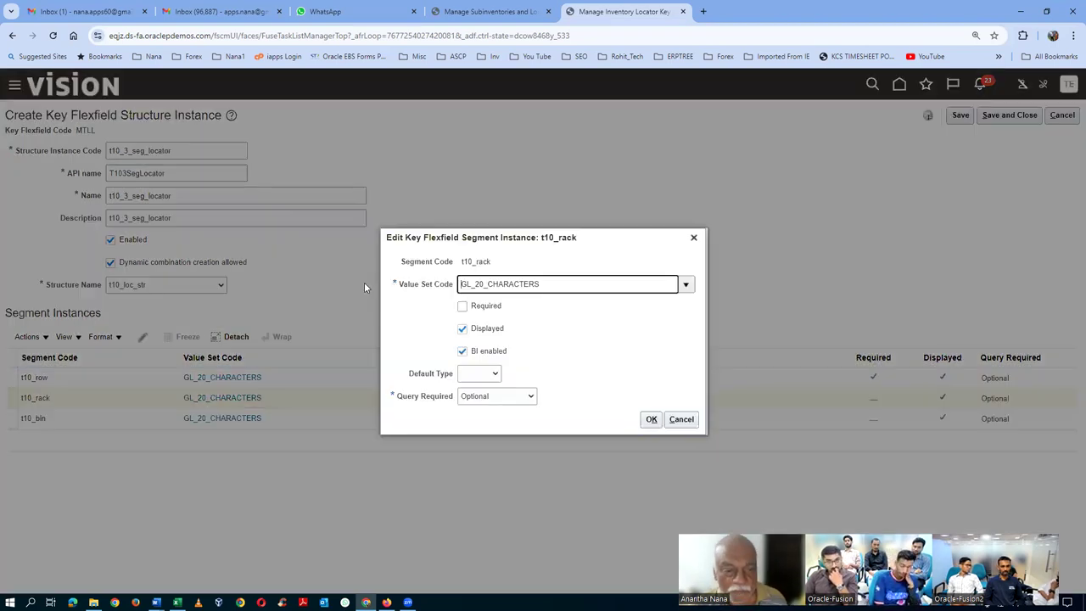
click(464, 307)
click(651, 419)
- Make the t10_bin segment instance required, and save and close the structure instance
click(12, 418)
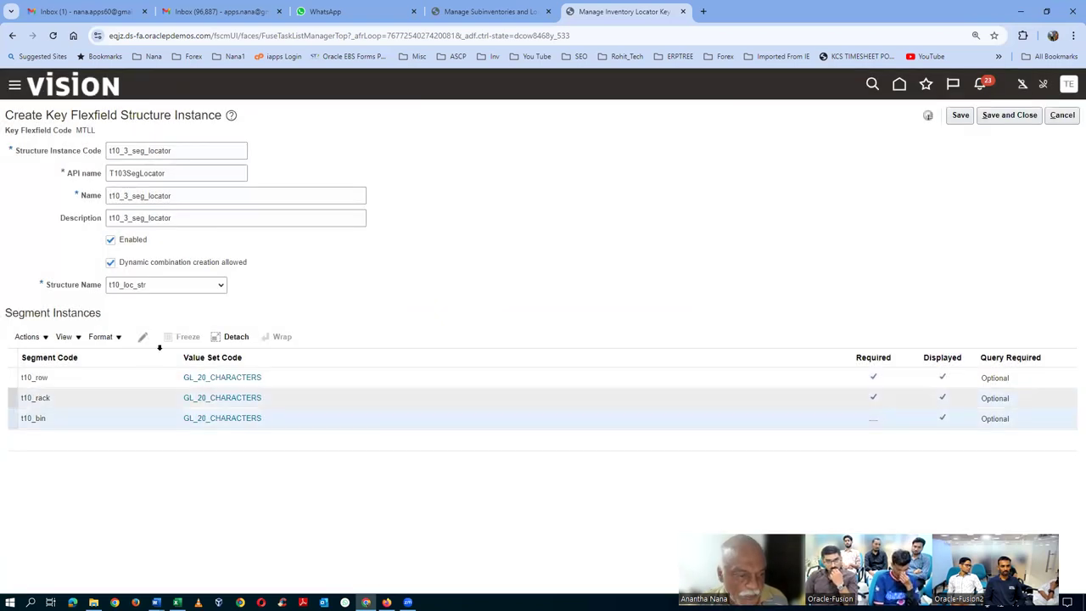
click(142, 337)
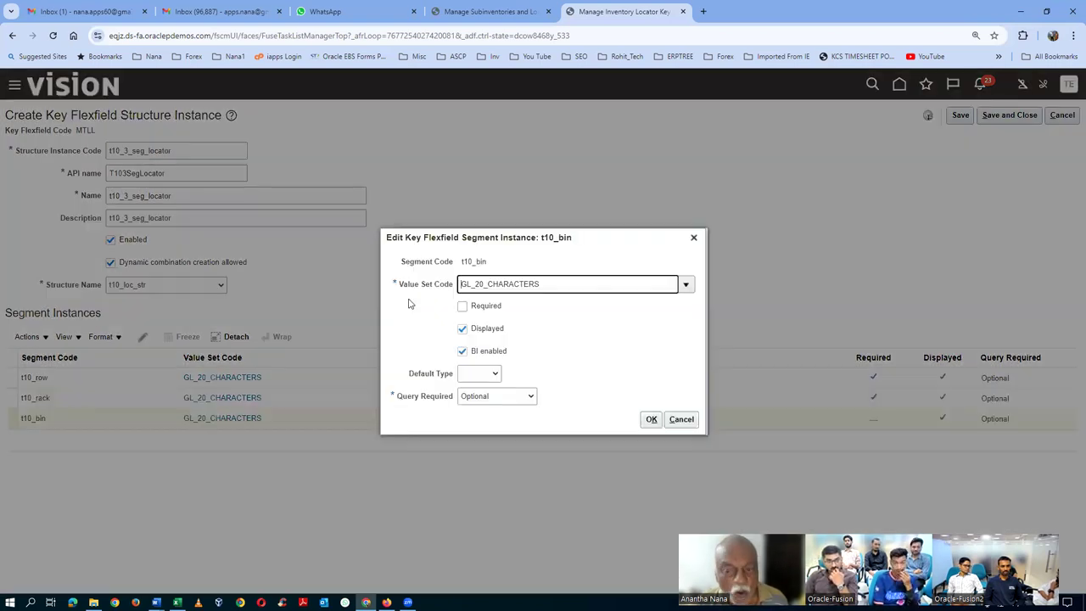
click(651, 419)
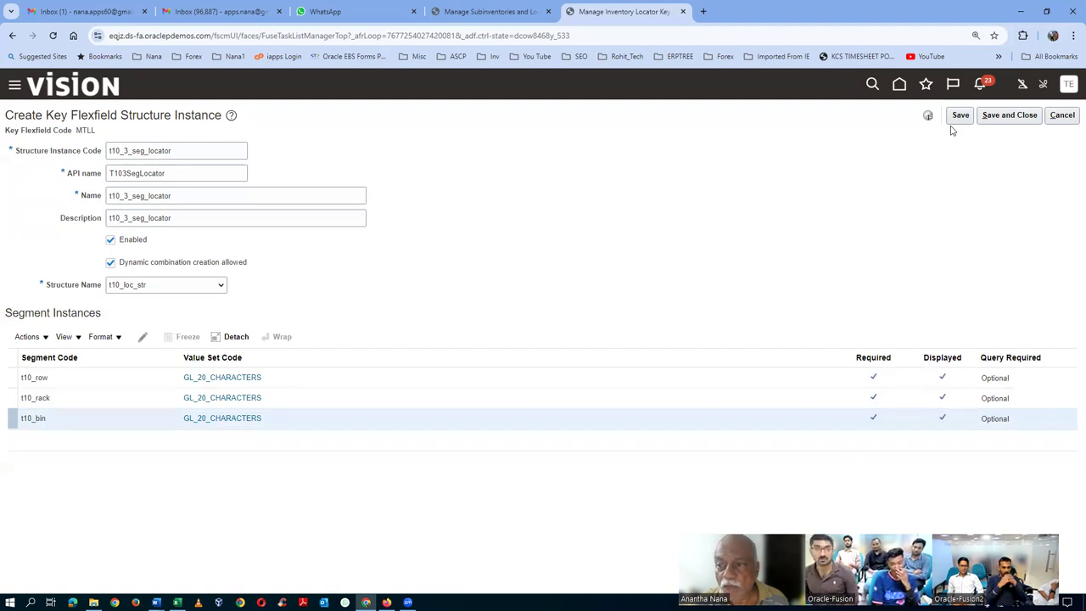
click(1007, 119)
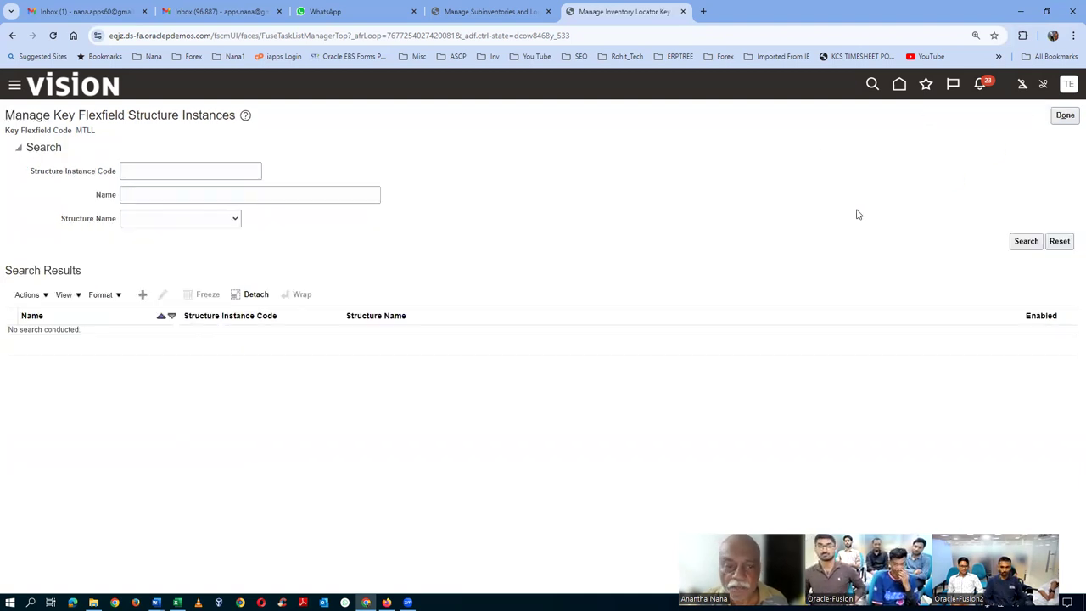
- Search the structure instances for code t10 and review the settings and segments of t10_3_seg_locator without changing them
click(150, 173)
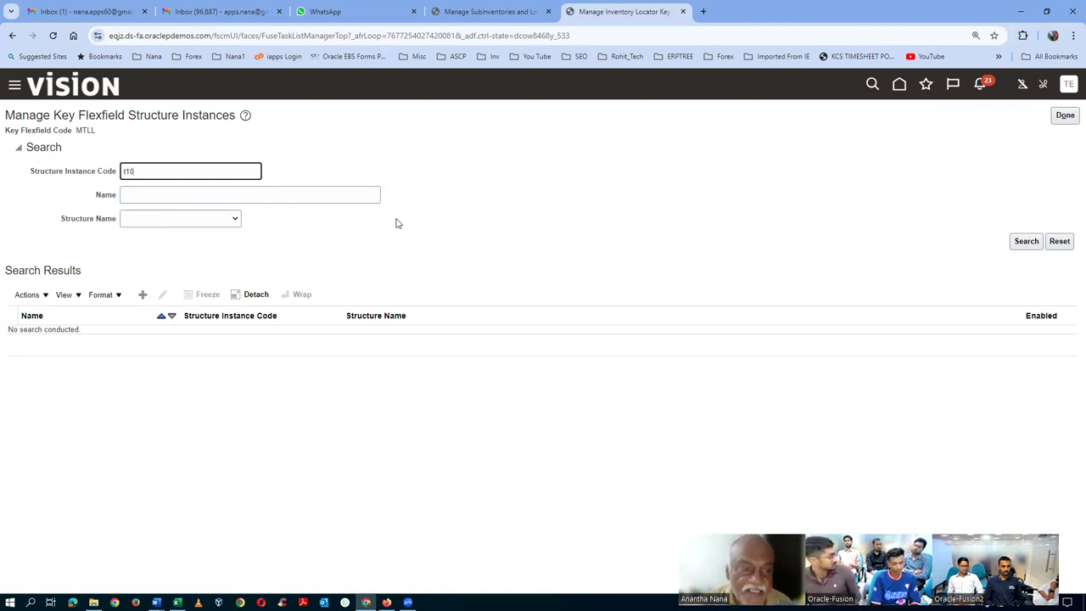
click(1025, 243)
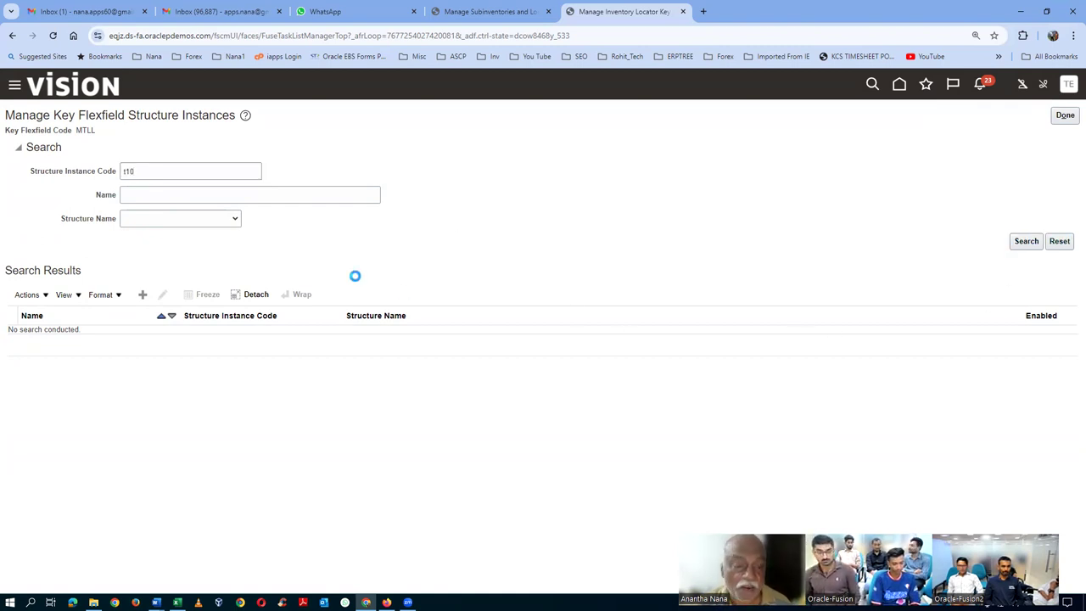
click(163, 295)
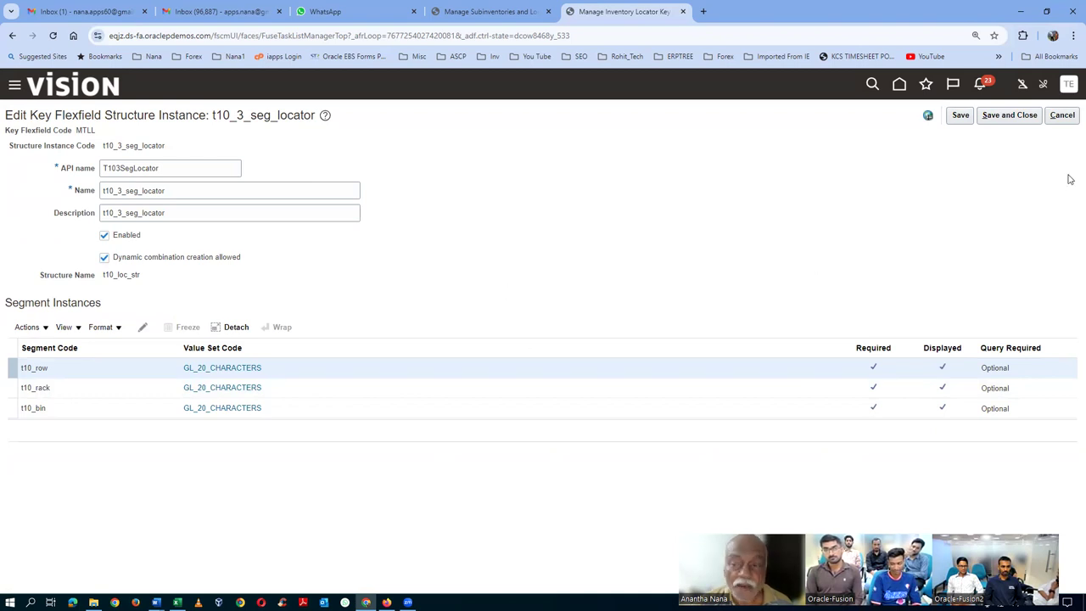
click(1063, 116)
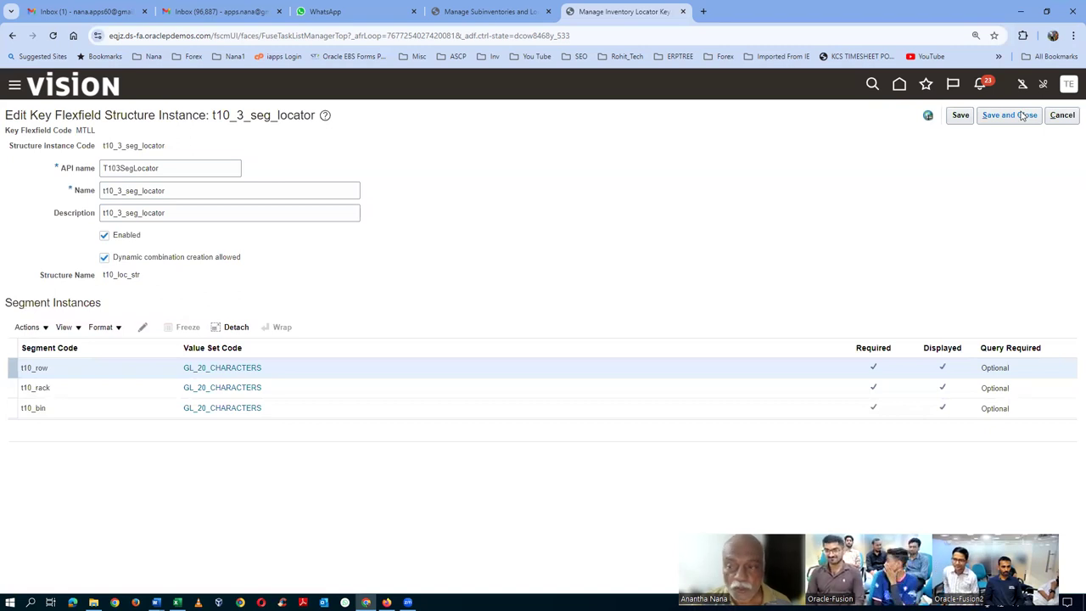
- Leave the structure instance pages without changes, deploy the Locator Flexfield MTLL, and close the key flexfield task
click(1067, 116)
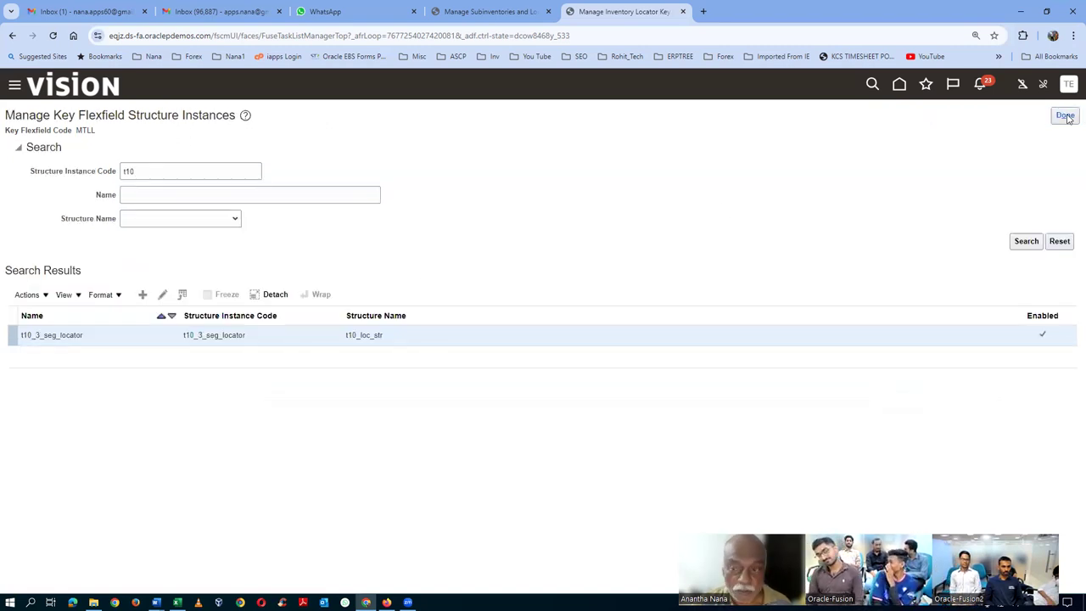
click(1065, 116)
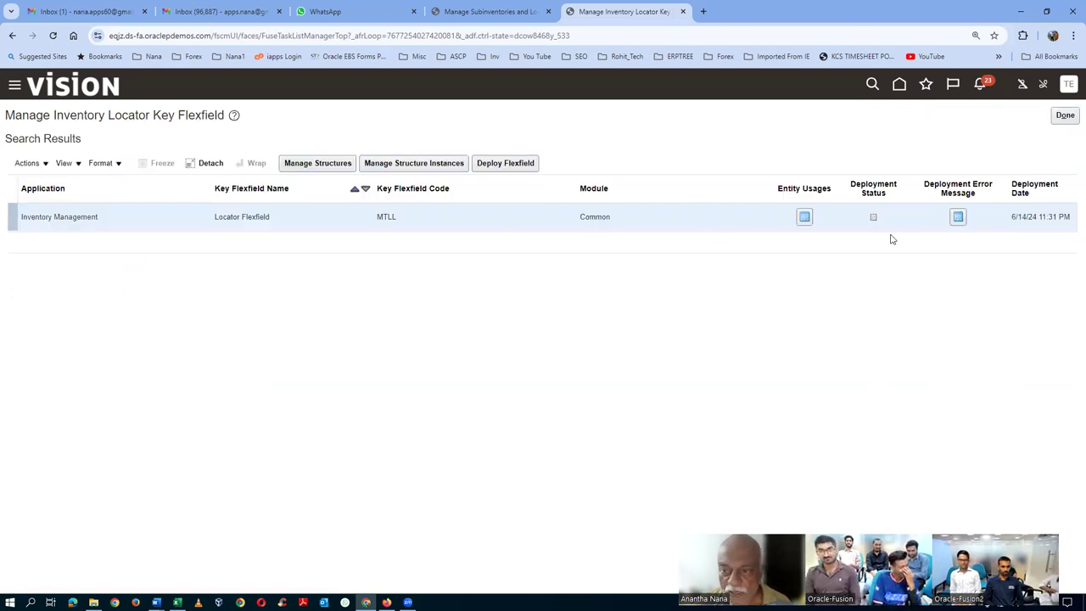
click(506, 163)
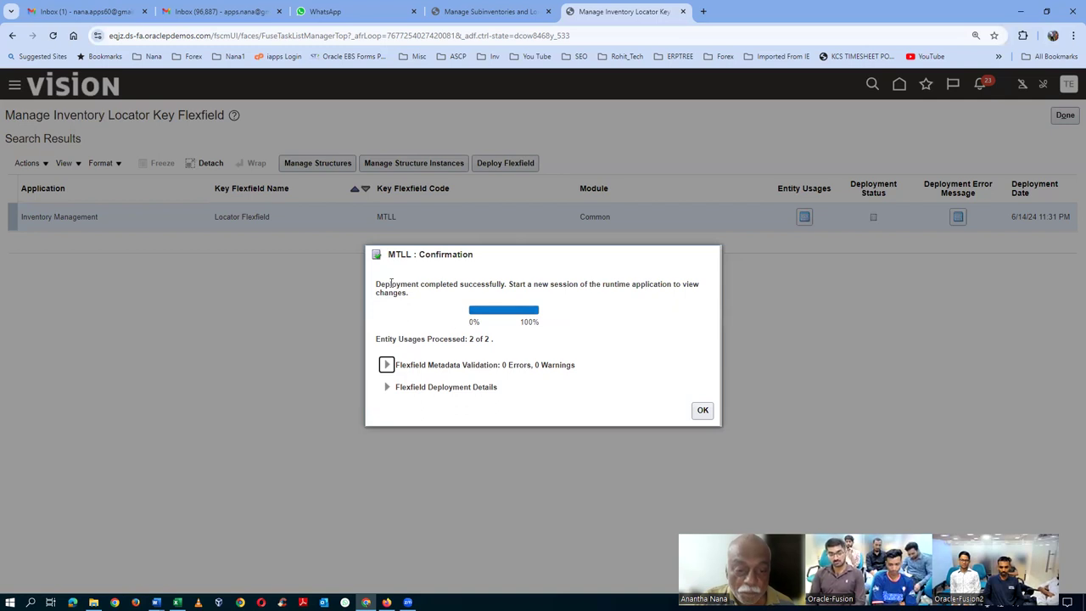
drag(391, 281, 489, 282)
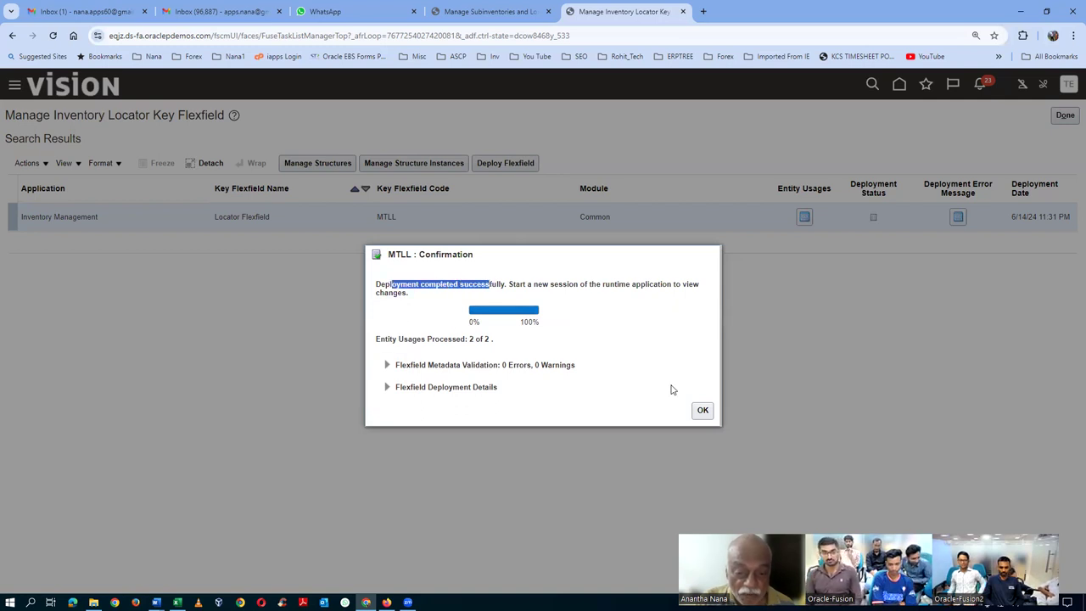
click(702, 410)
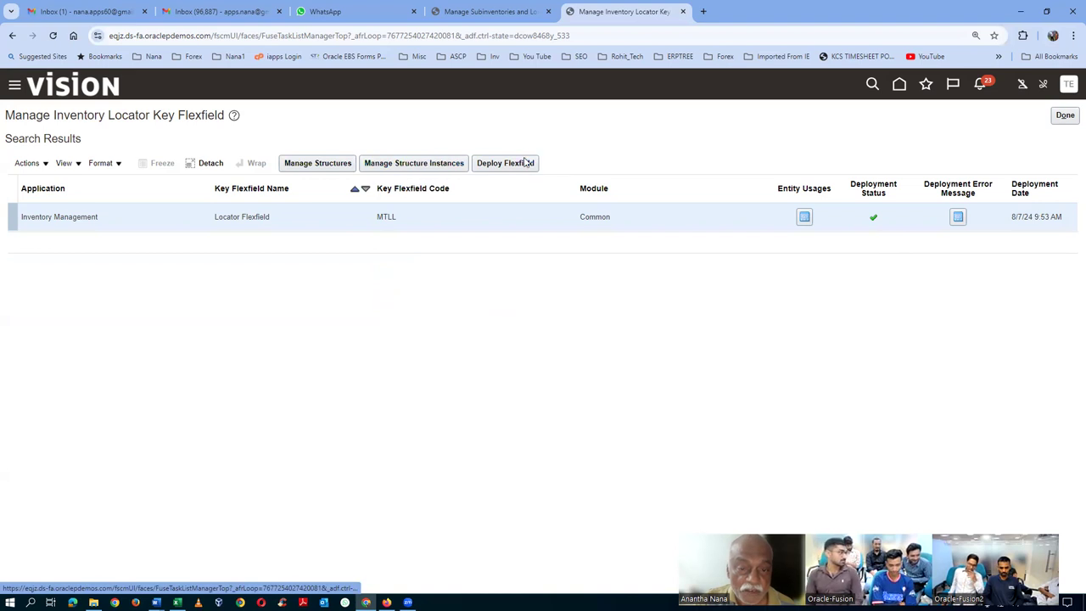
click(1063, 116)
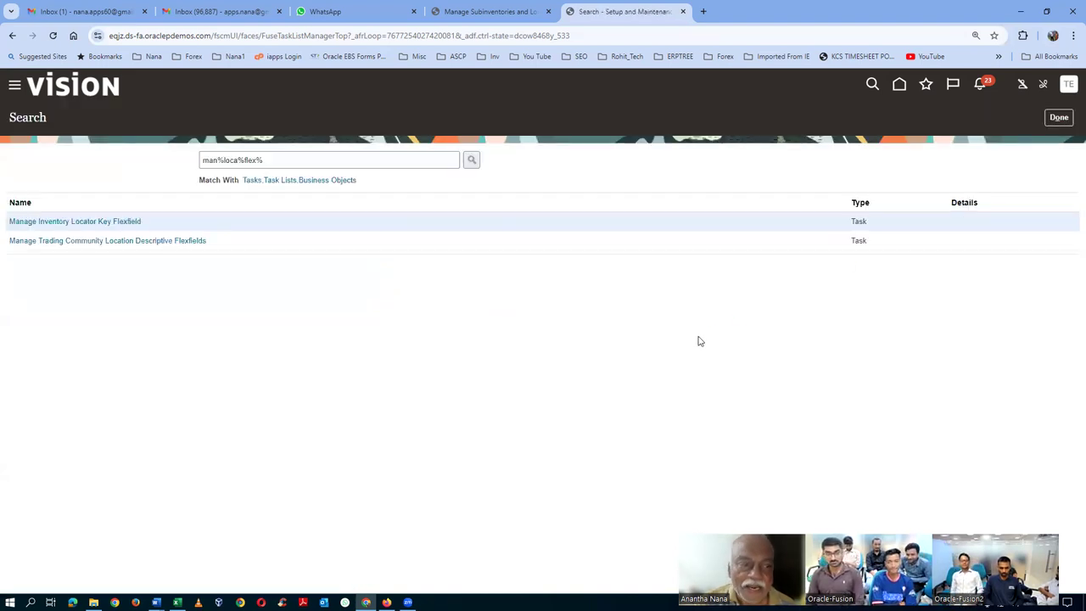
- Check the available locator structures in the open sub_1 subinventory form
click(477, 14)
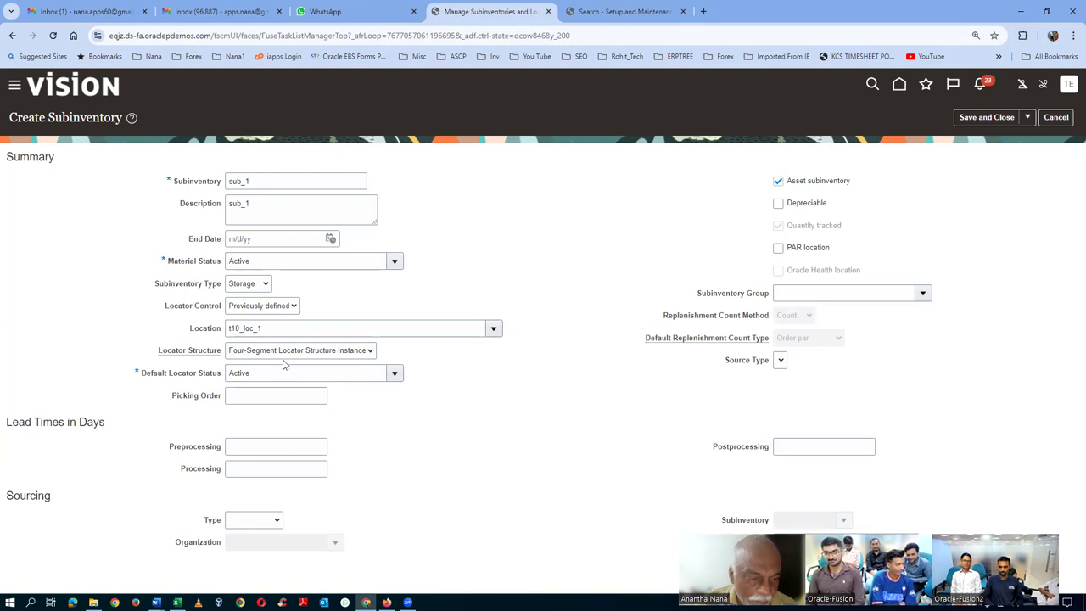
click(327, 352)
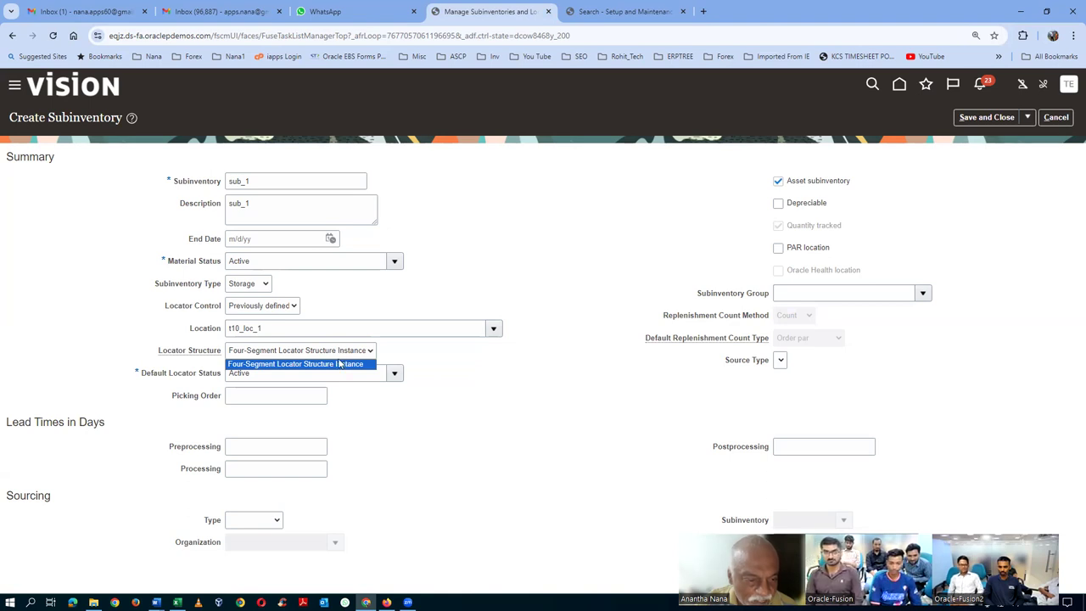
click(394, 444)
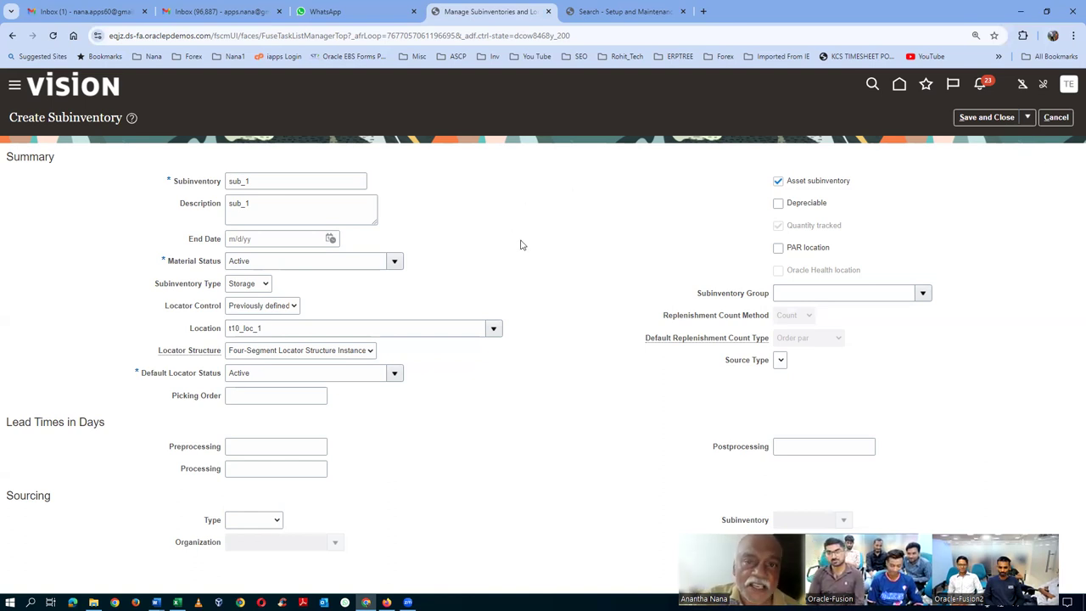
- Close the setup task search page and cancel the unsaved sub_1 subinventory
click(659, 12)
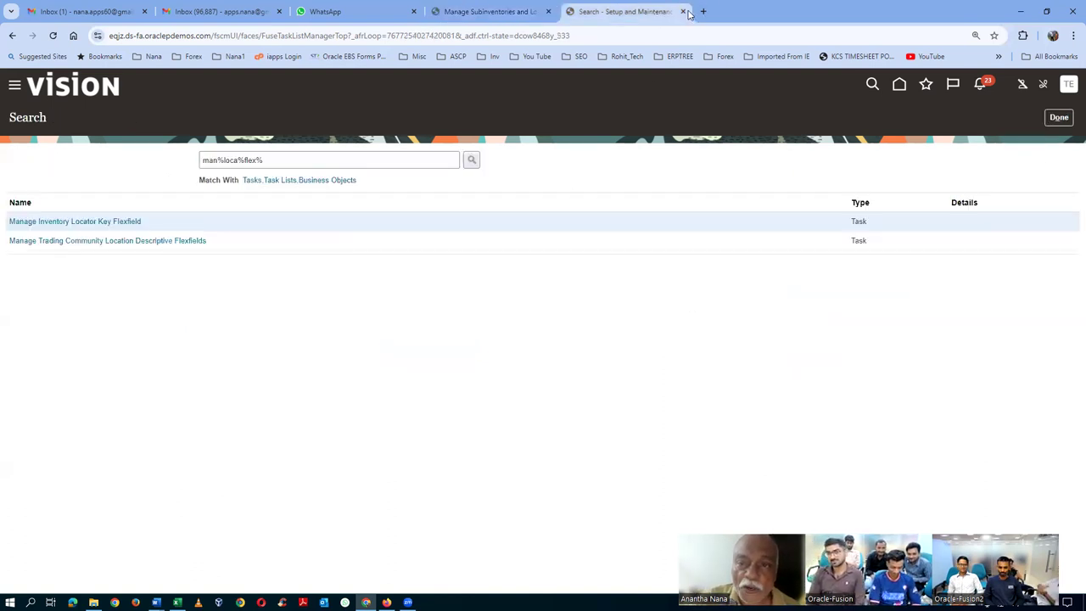
click(684, 12)
click(1064, 118)
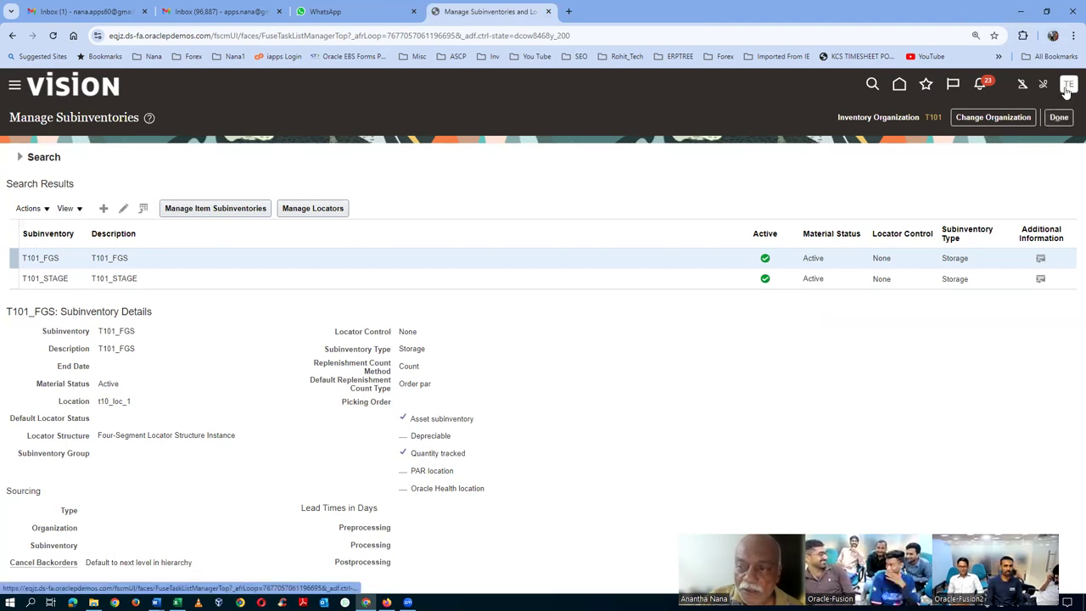
- Sign out of Oracle Applications Cloud, confirm the single sign-off, and sign back in
click(1067, 87)
click(1054, 115)
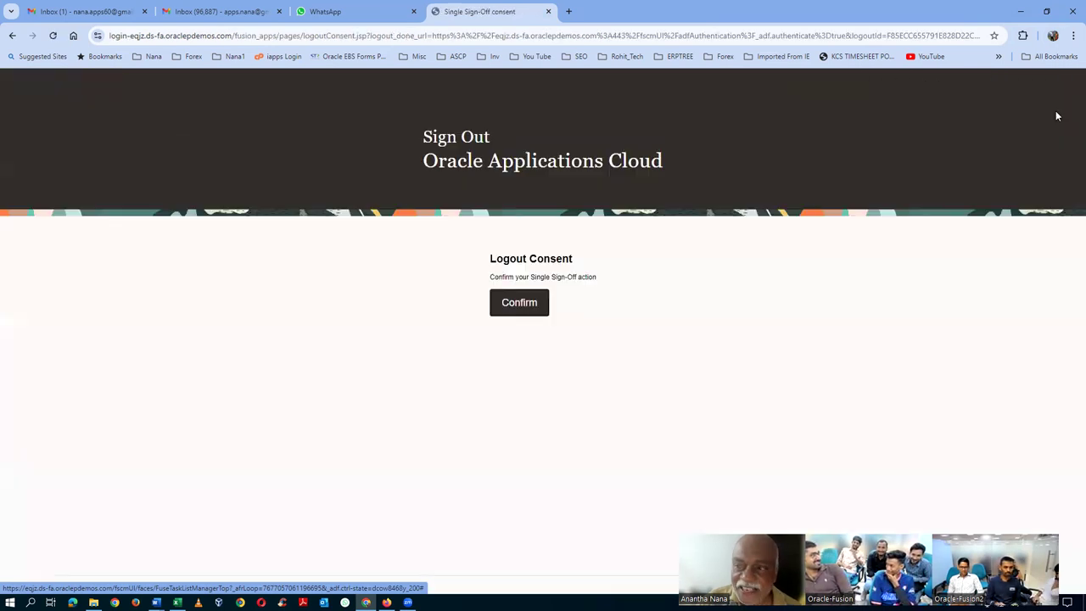
click(531, 302)
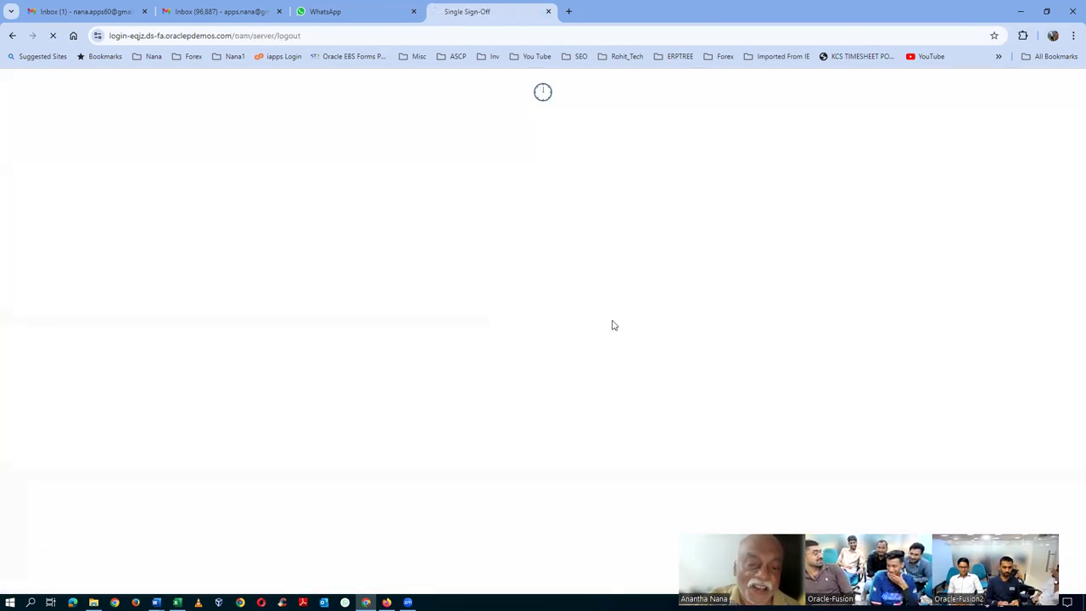
click(477, 366)
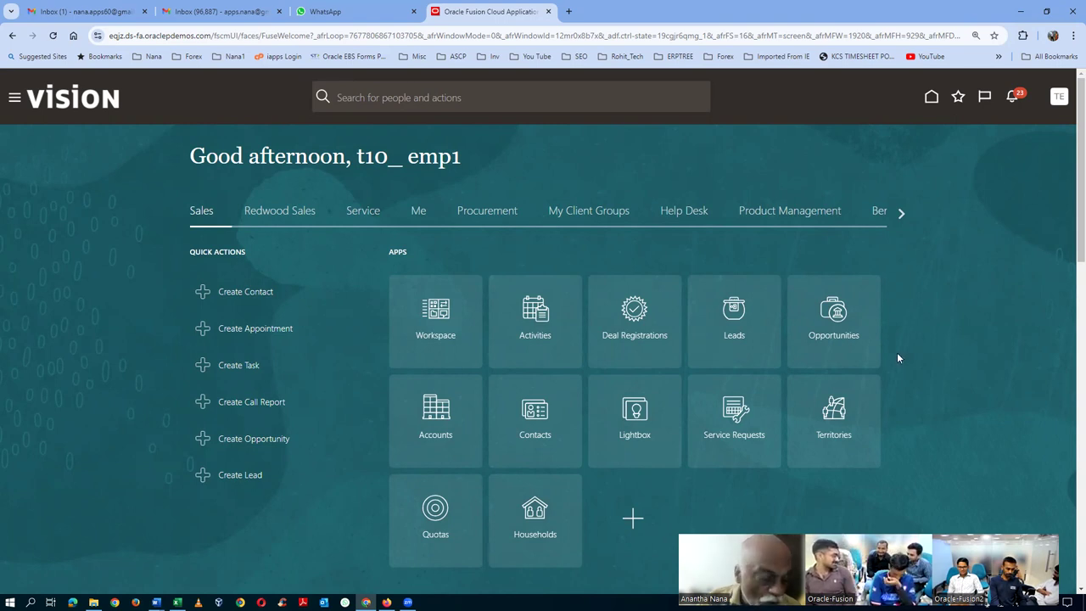
- In Setup and Maintenance, search all tasks for man%sub%loca% and open Manage Subinventories and Locators
click(1059, 100)
click(838, 284)
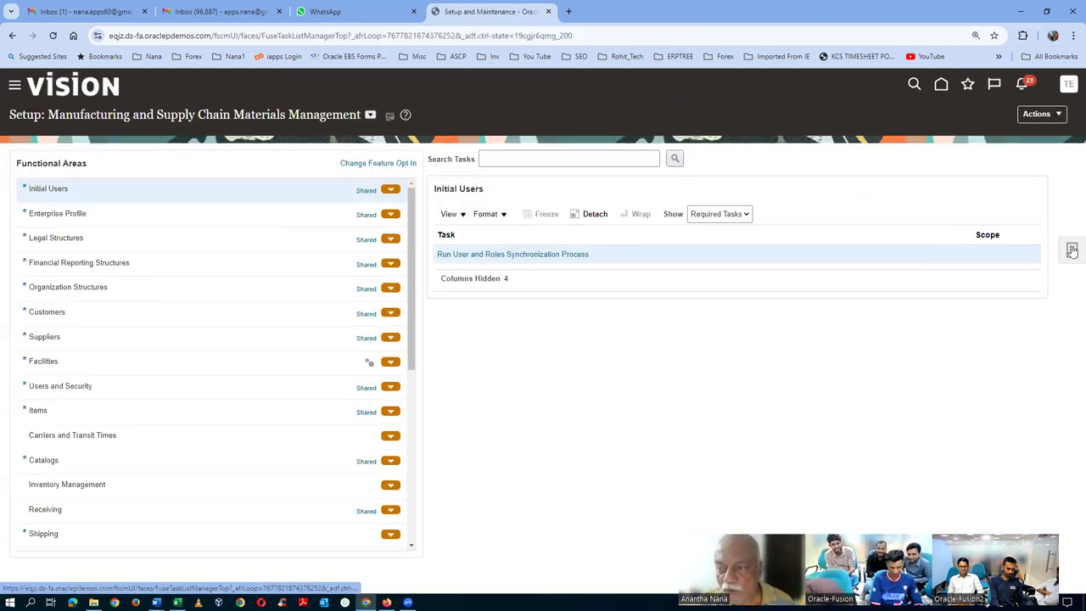
click(1072, 251)
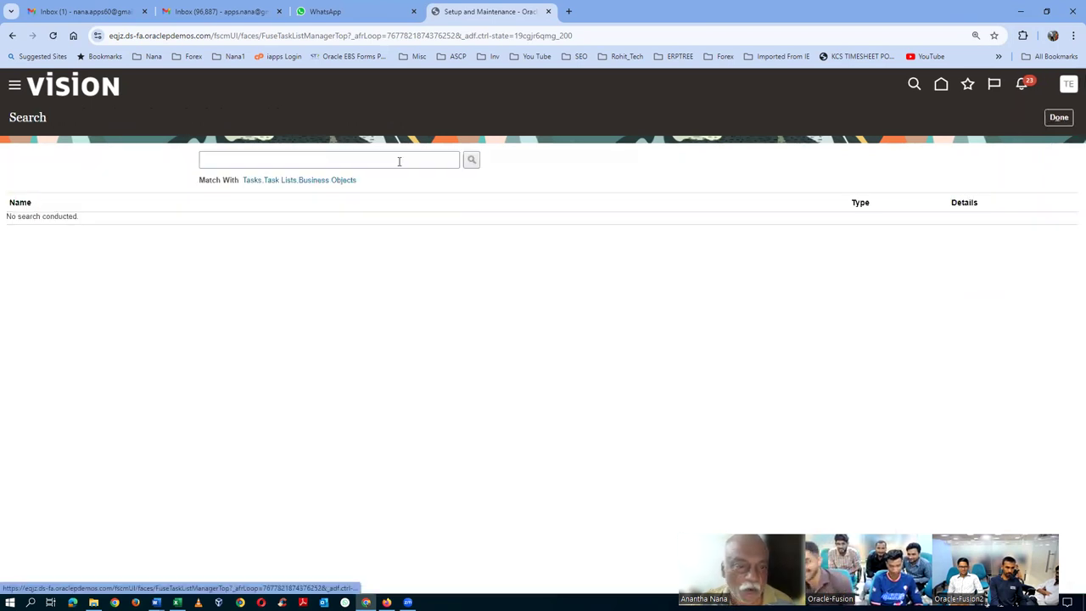
text(man%sub%lo)
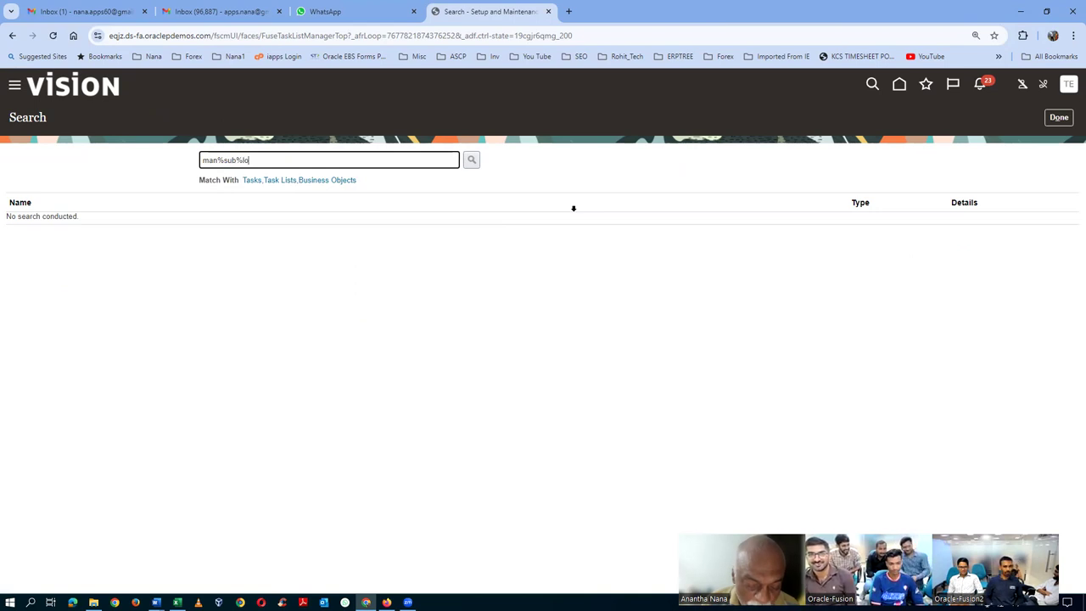
text(ca%)
key(Return)
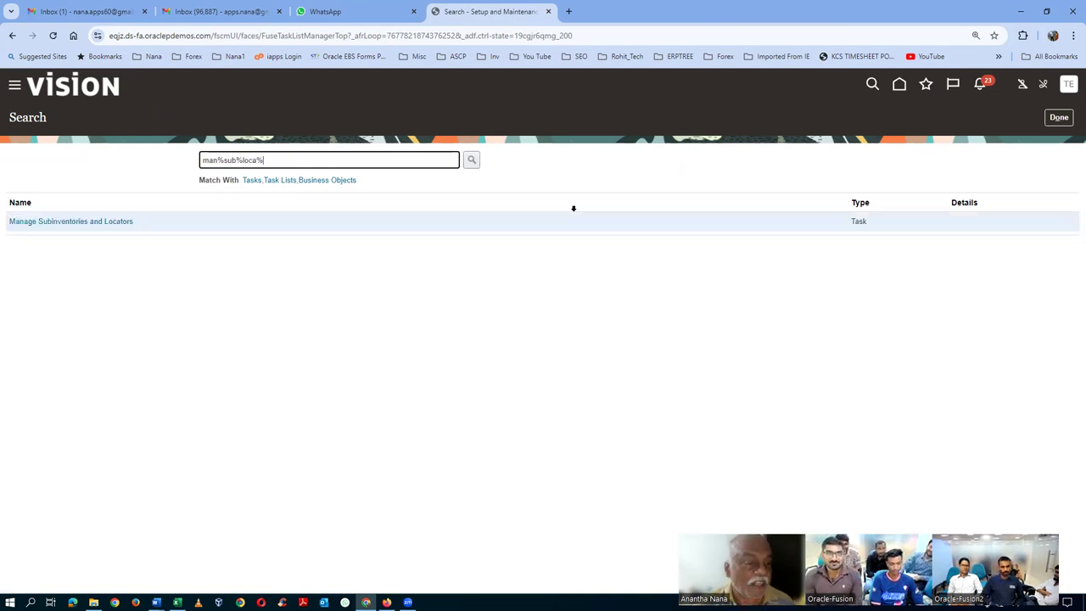
click(73, 223)
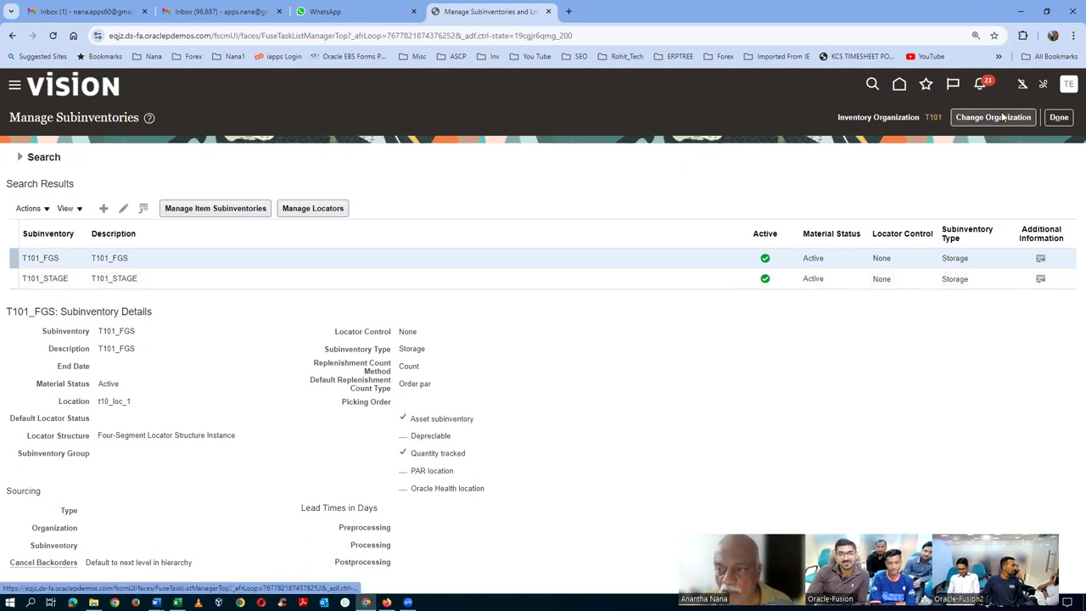
- Start a new subinventory in organization T101 with sub_1 as both its name and description
click(103, 208)
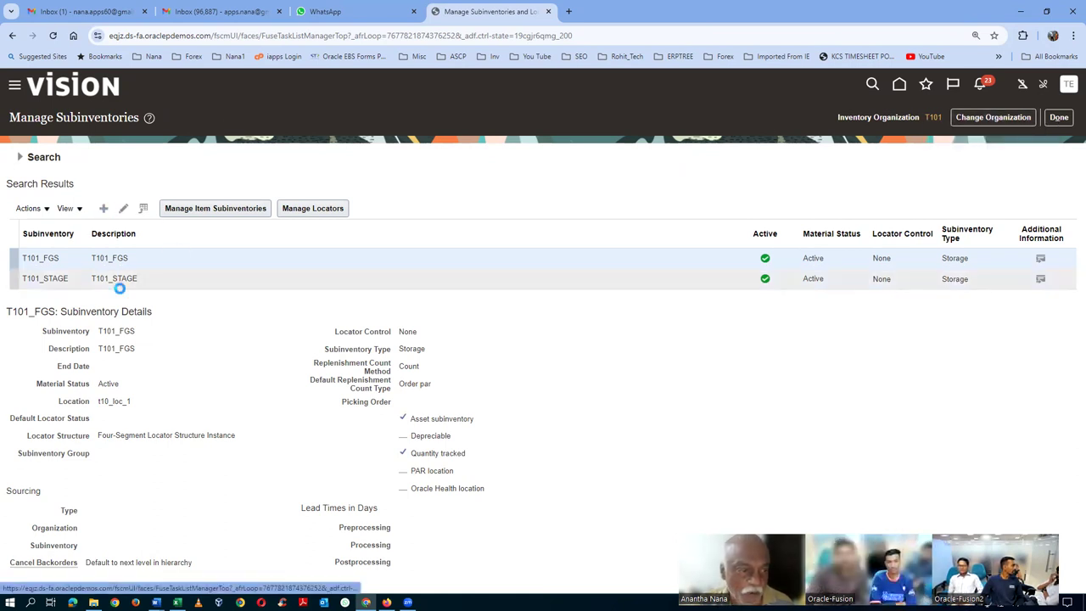
click(275, 179)
text(sub_1)
key(Tab)
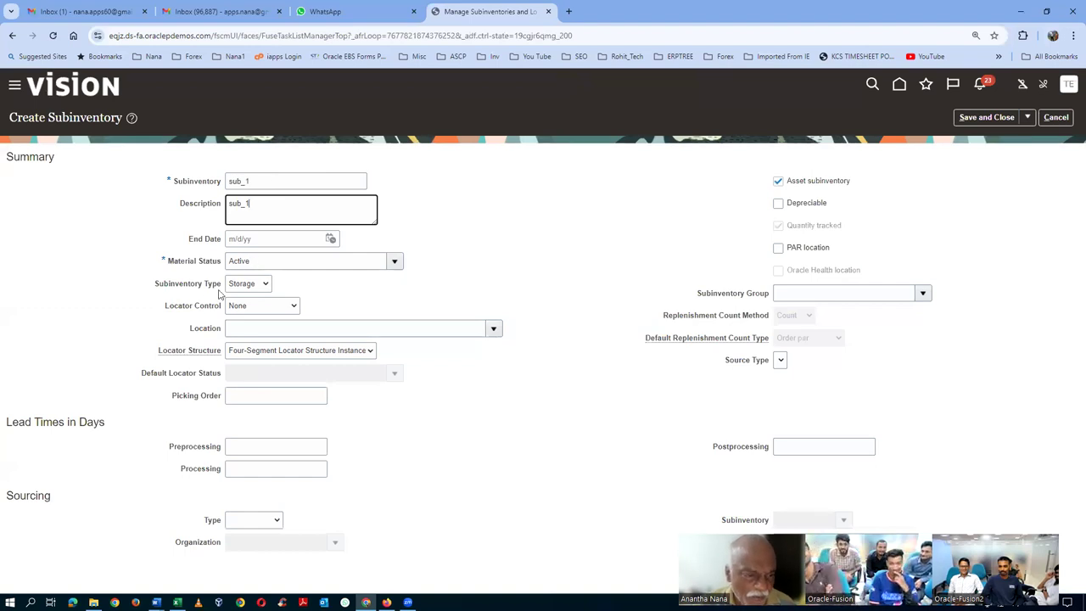
- Set sub_1's locator control to Previously defined and its location to t10_loc_1
click(252, 307)
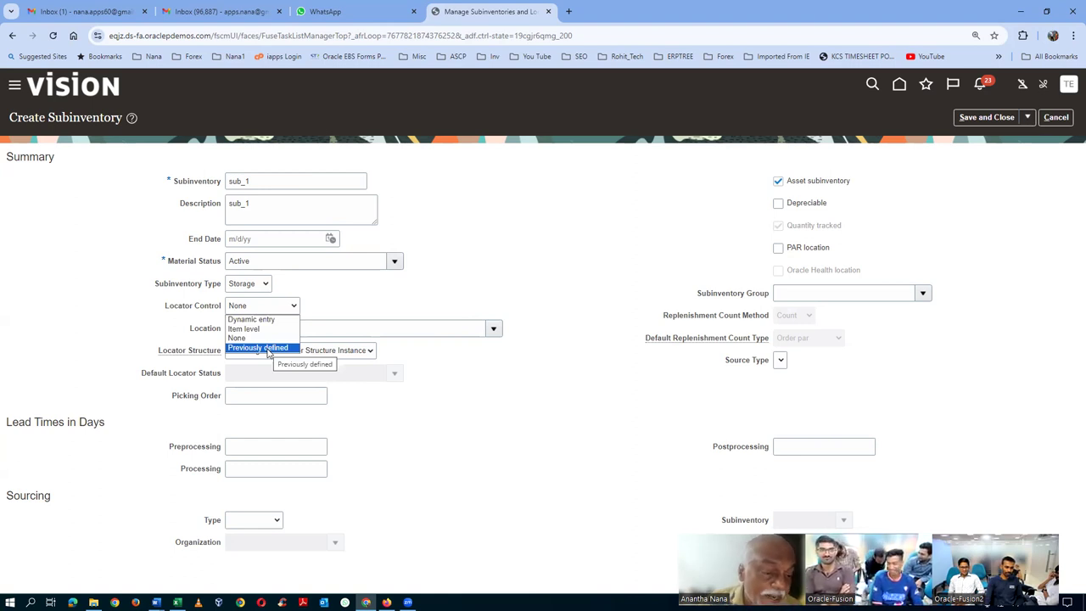
click(268, 347)
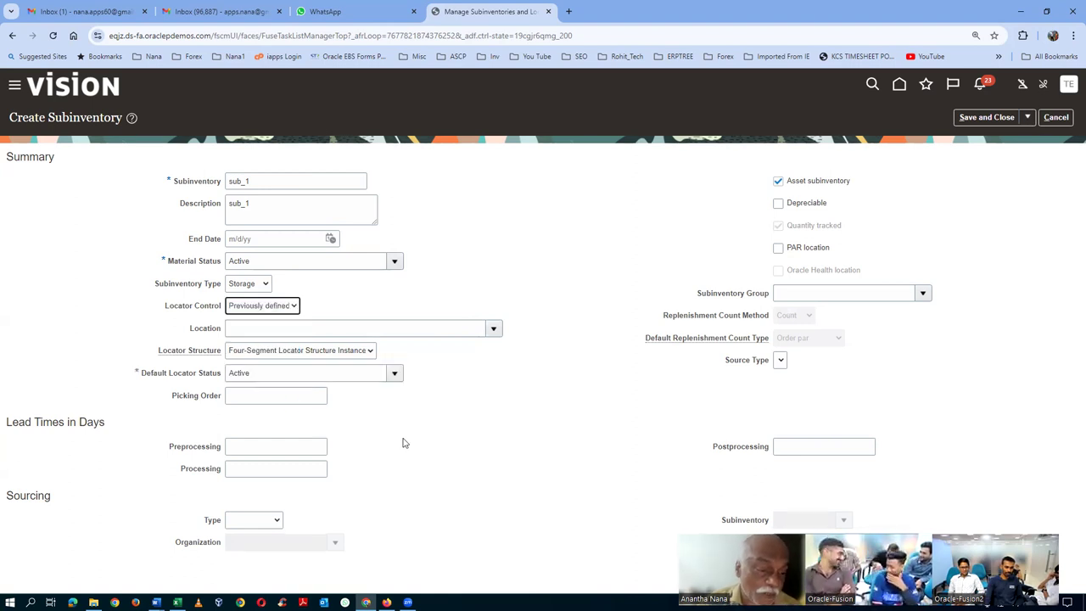
click(257, 334)
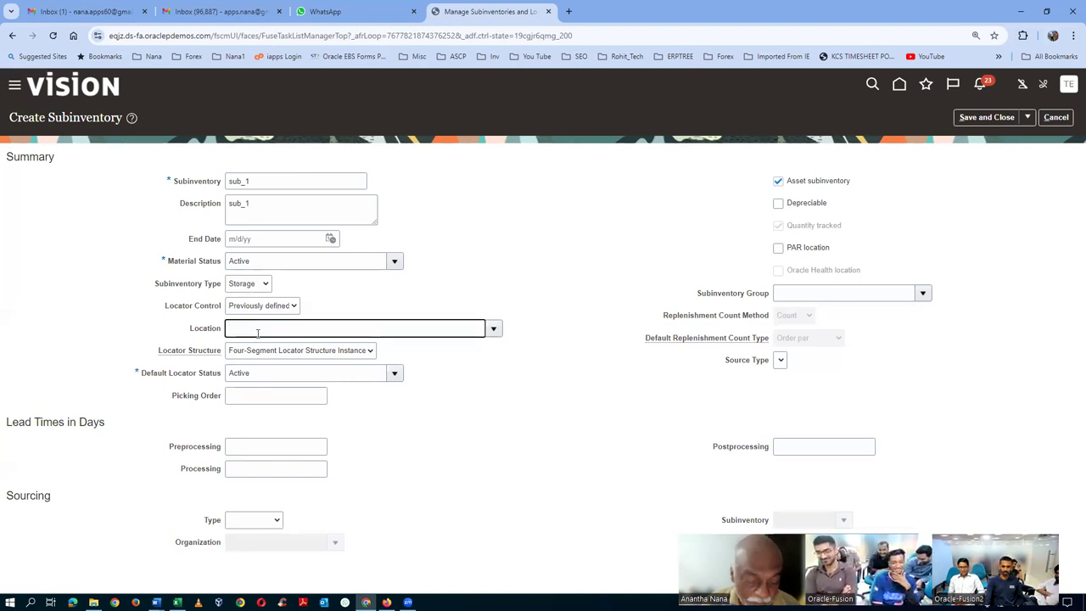
key(Tab)
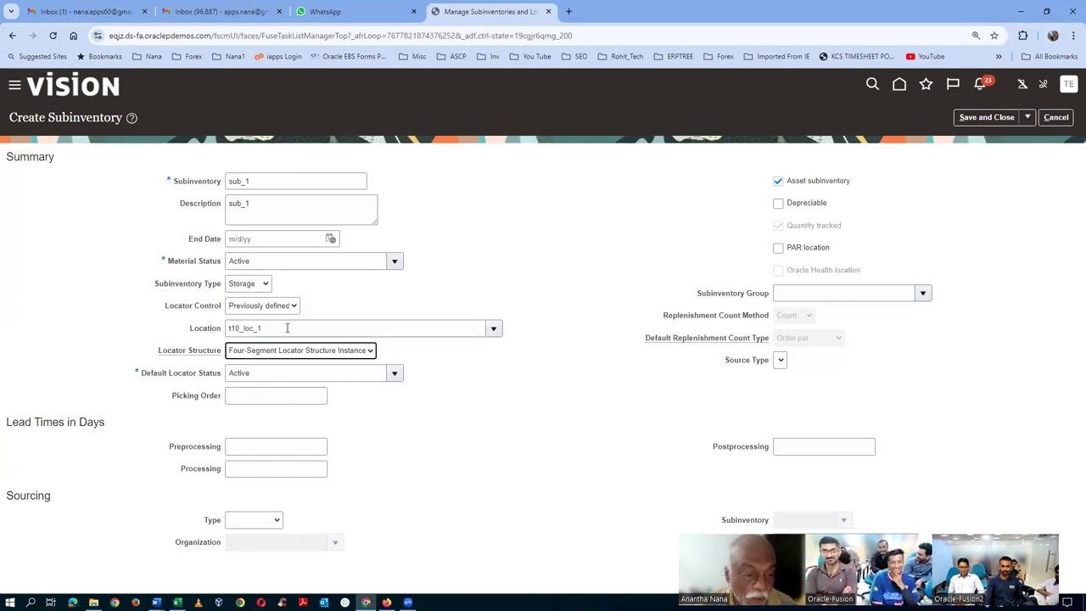
- Assign the t10_3_seg_locator locator structure to sub_1, and save and close the subinventory
click(324, 351)
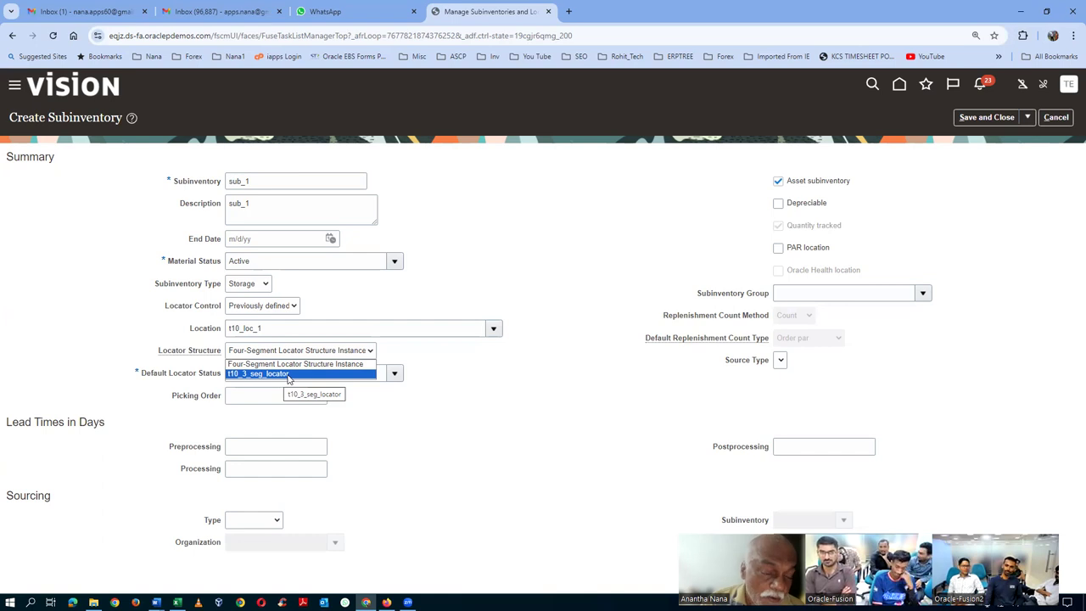
click(289, 374)
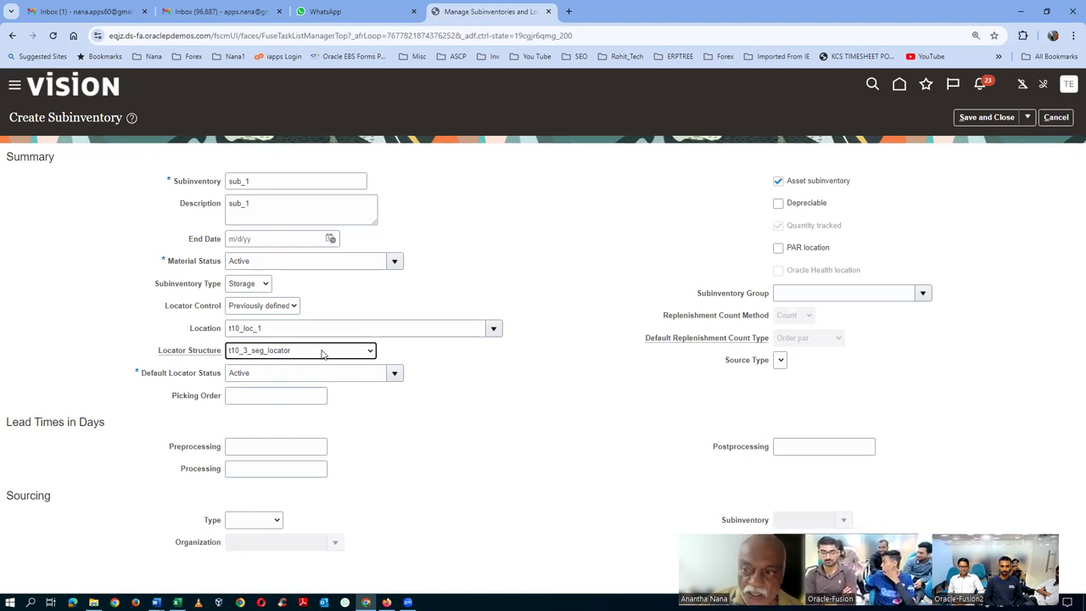
click(986, 117)
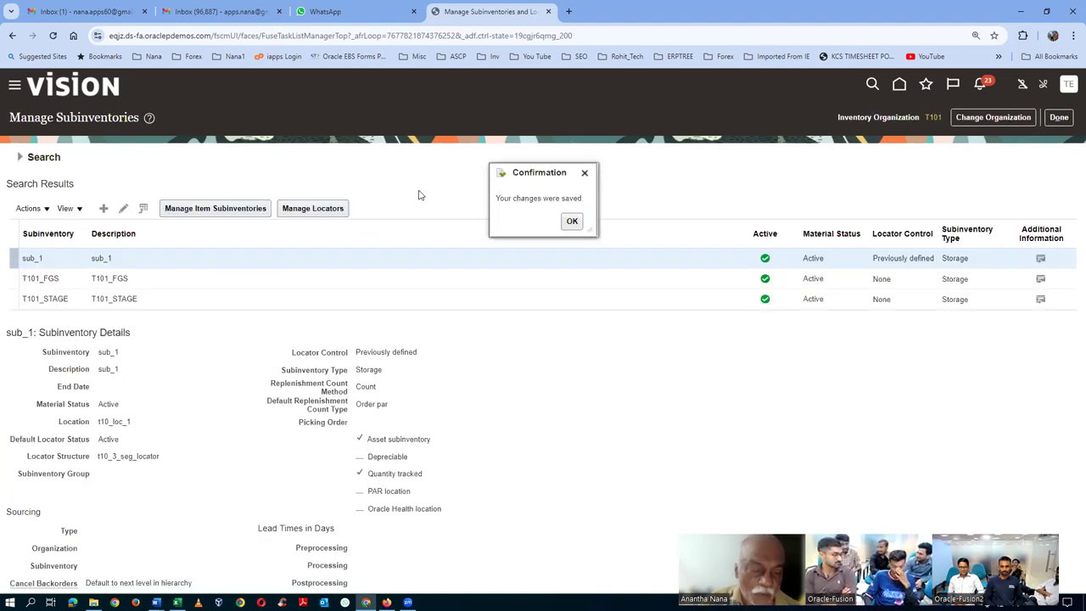
click(571, 220)
- Switch to the Locator Control document in Word and review the Sub 1 Pre-Specified and Sub 2 Dynamic boxes
key(alt+Tab)
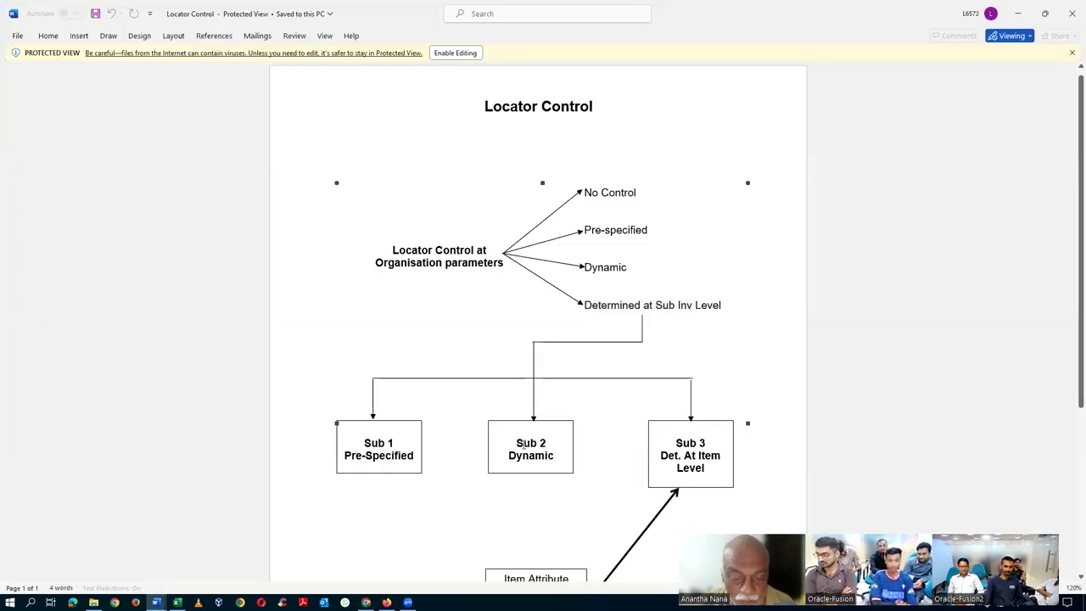
drag(517, 443, 550, 443)
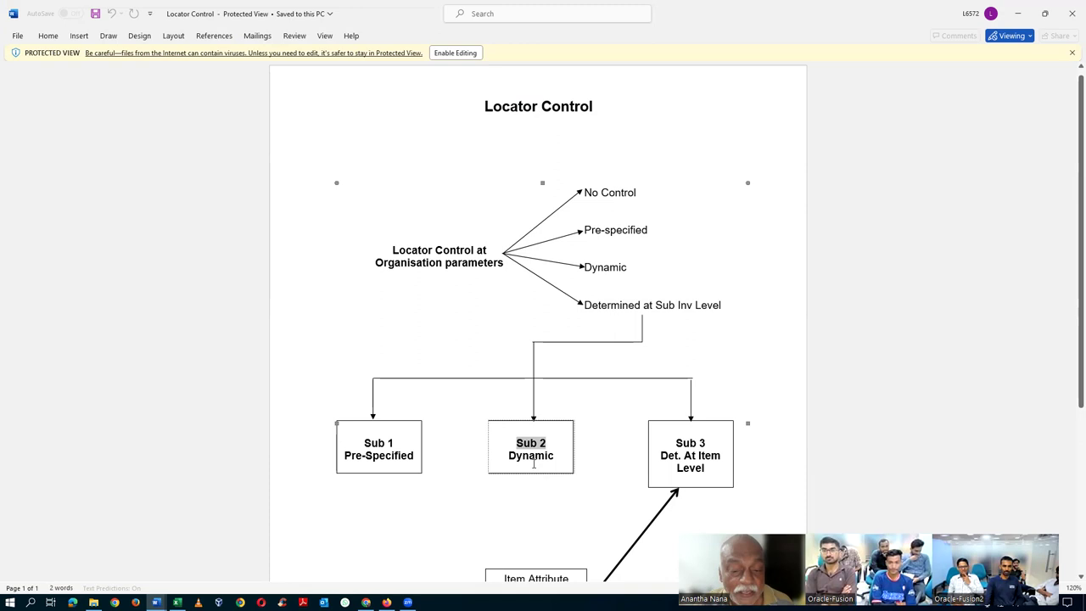
click(532, 460)
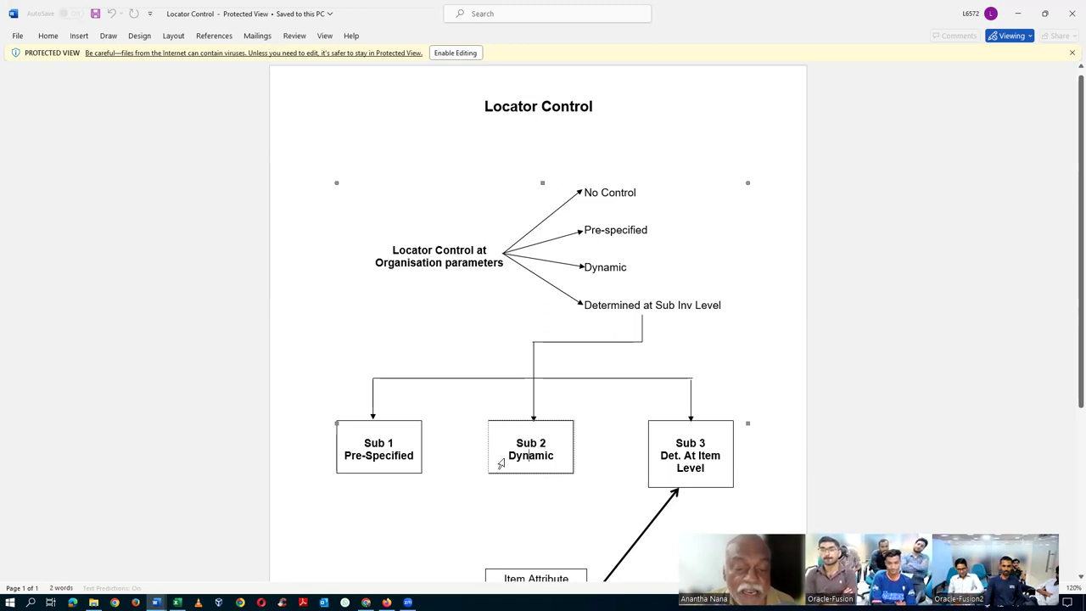
click(377, 459)
drag(344, 458, 398, 456)
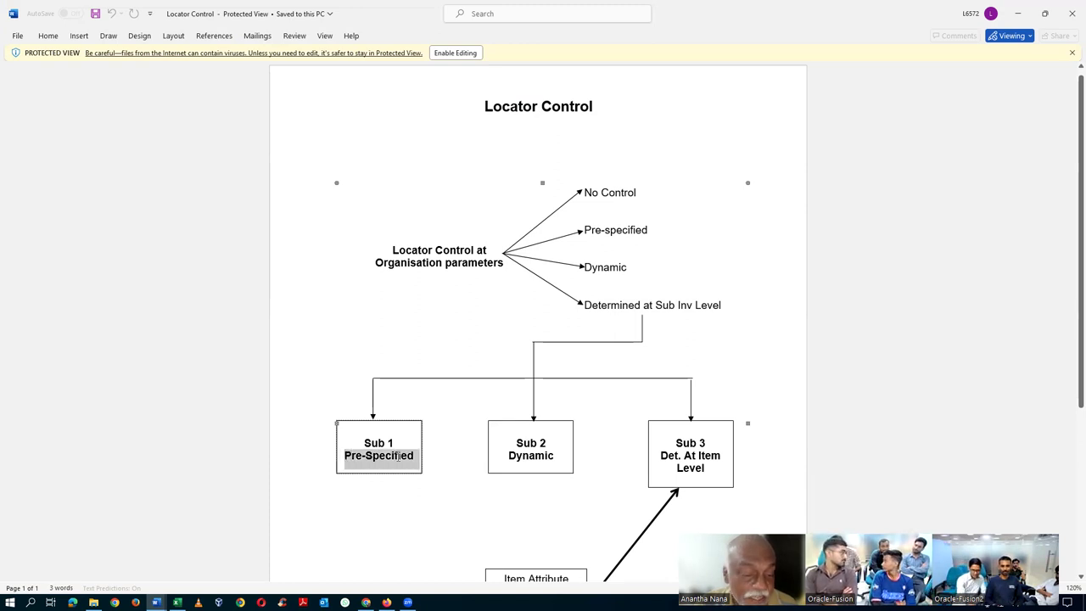
click(526, 458)
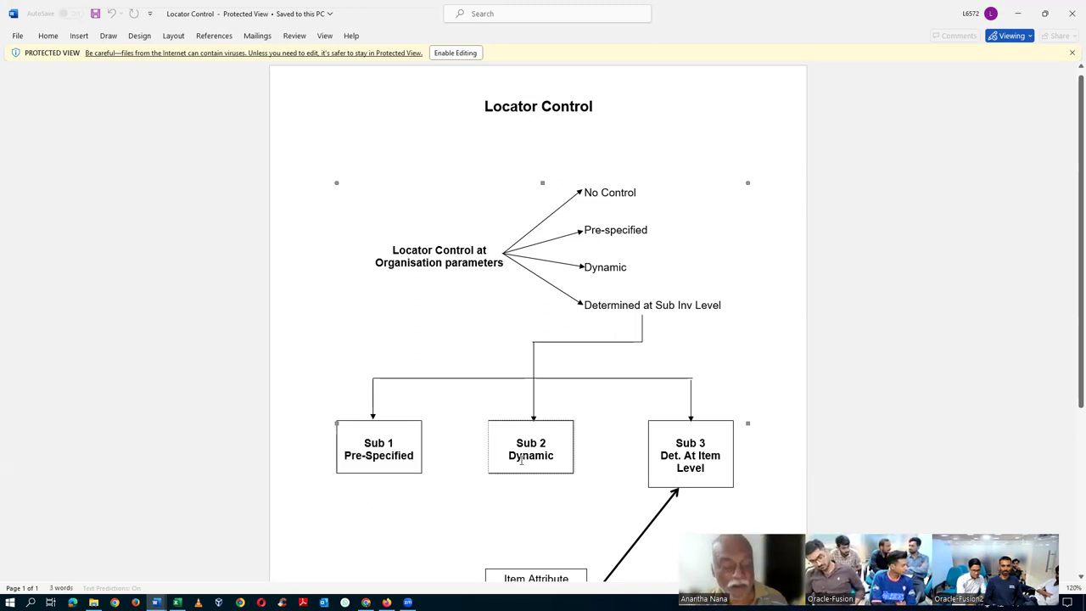
- Switch back to Oracle Fusion and start a new subinventory with sub_2 as both its name and description
key(alt+Tab)
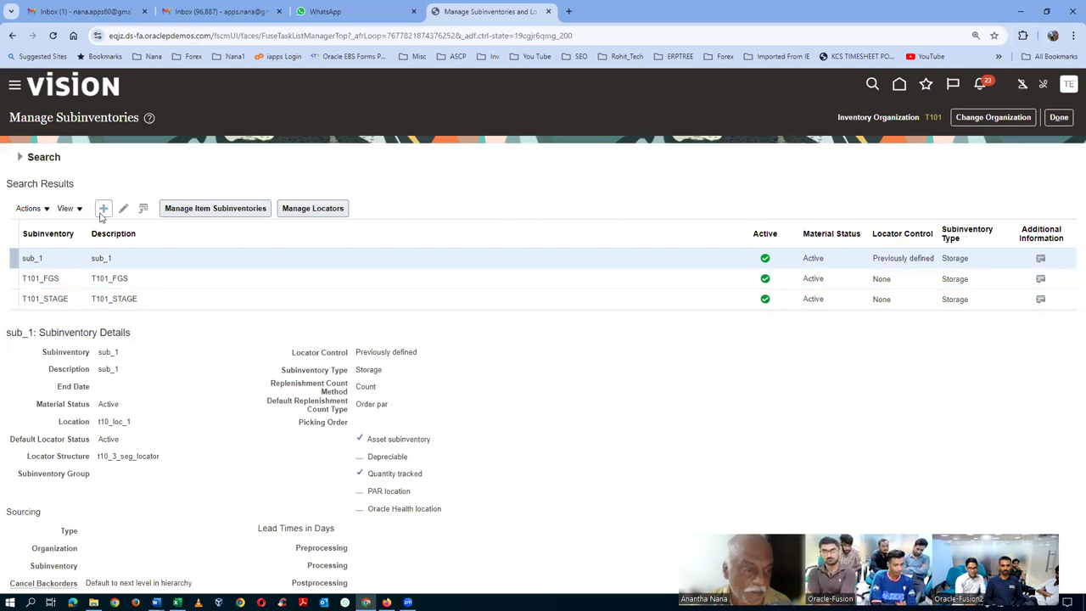
click(236, 183)
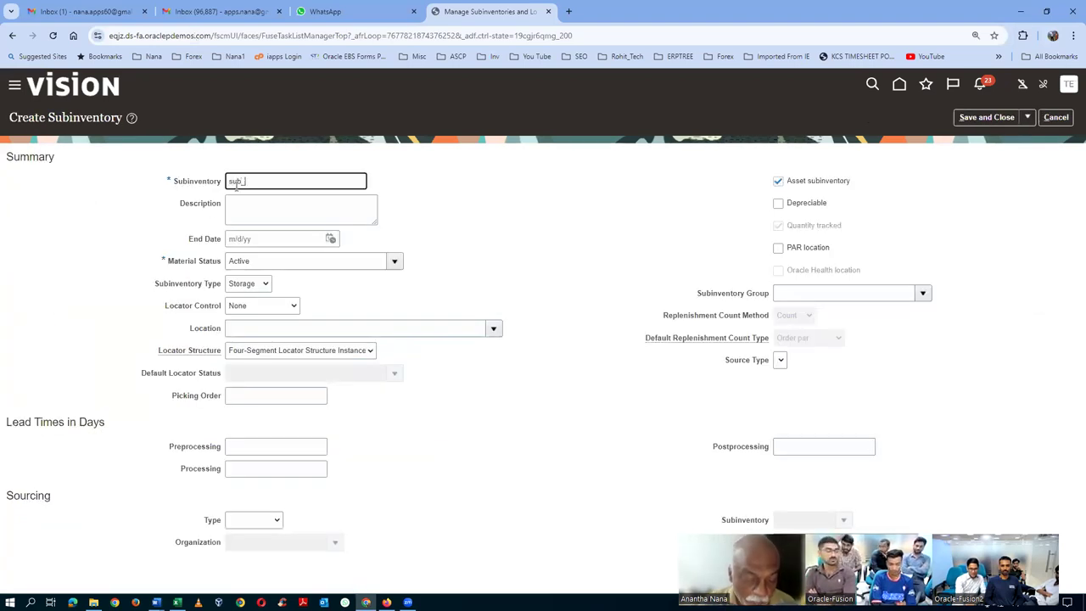
double_click(239, 185)
key(ctrl+c)
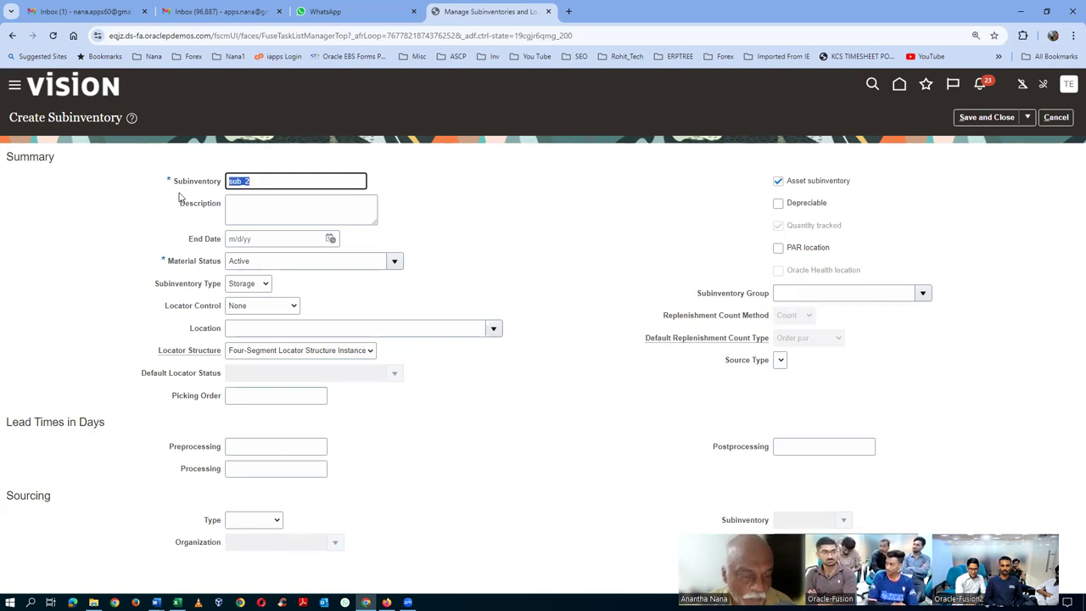
click(241, 206)
key(ctrl+v)
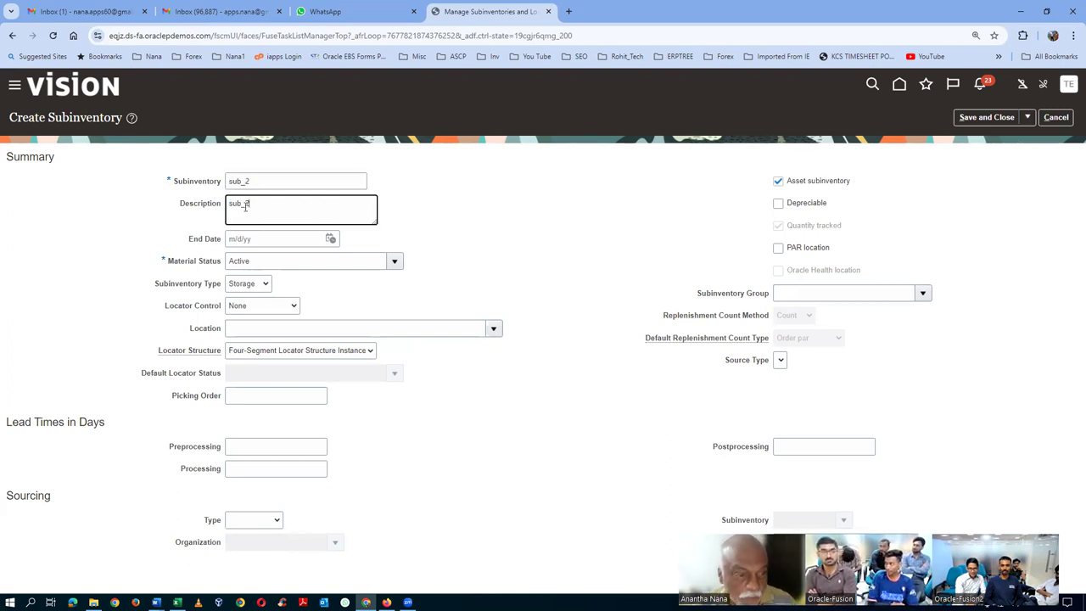
- Set sub_2's location to t10_loc_1 and its locator structure to t10_3_seg_locator
click(241, 331)
text(t10)
key(Tab)
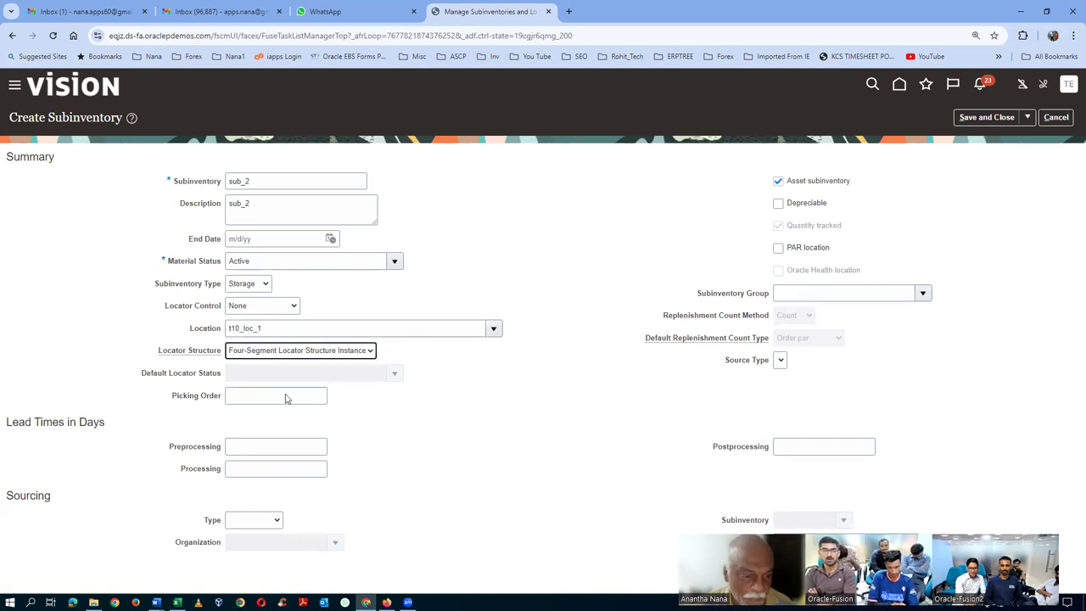
click(303, 352)
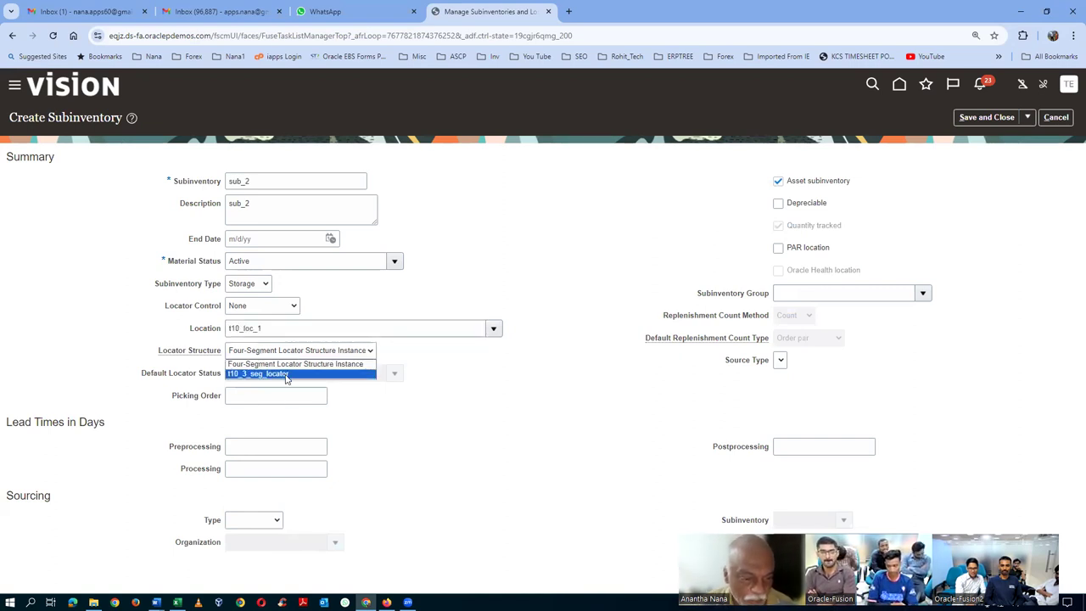
click(302, 370)
- Set sub_2's locator control to Dynamic entry, and save and close the subinventory
click(265, 309)
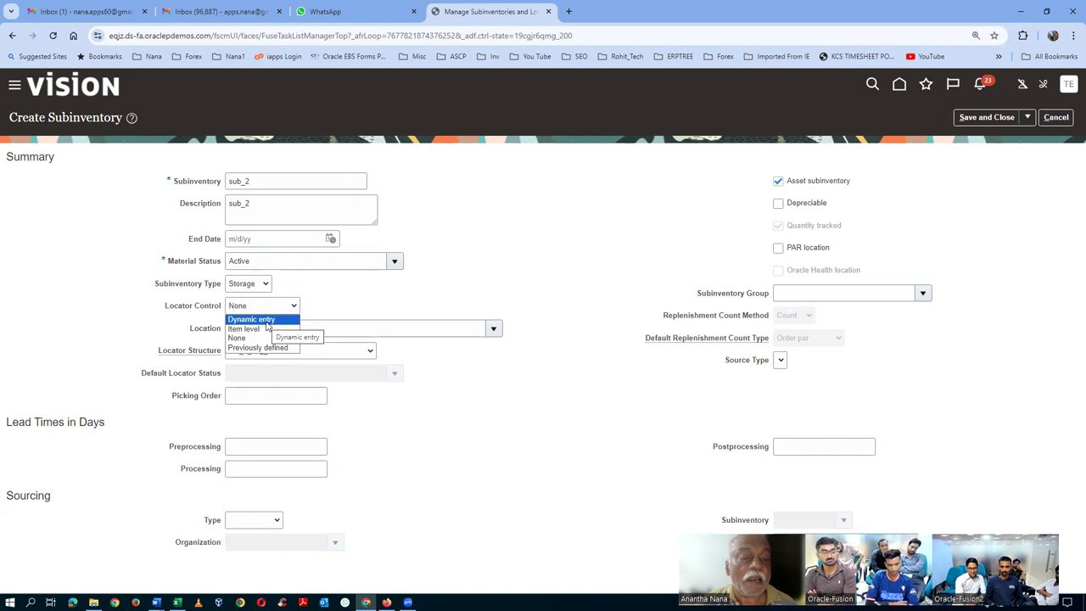
click(267, 321)
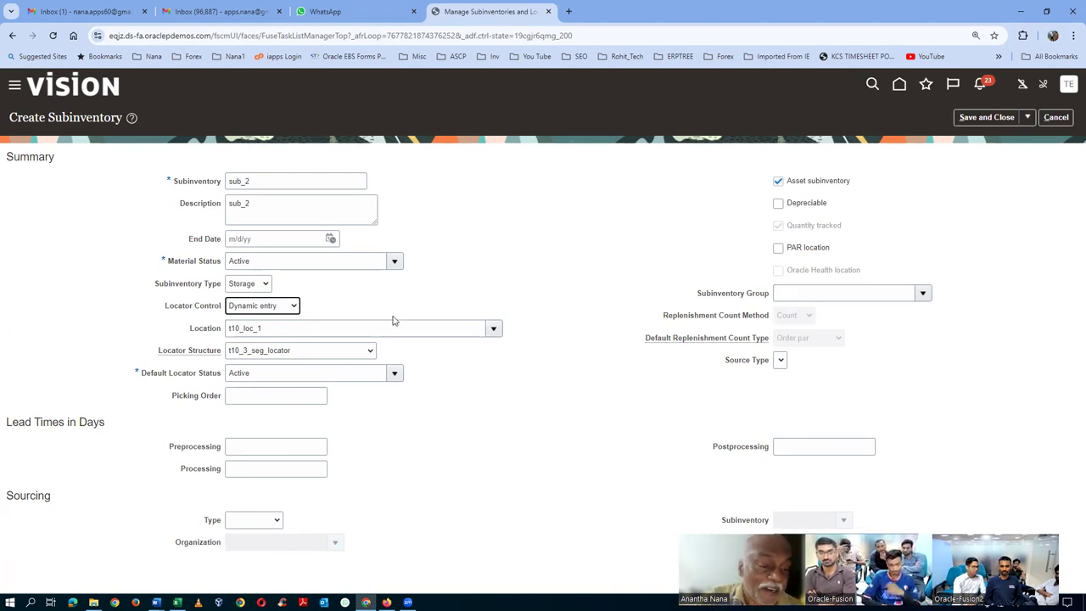
click(985, 117)
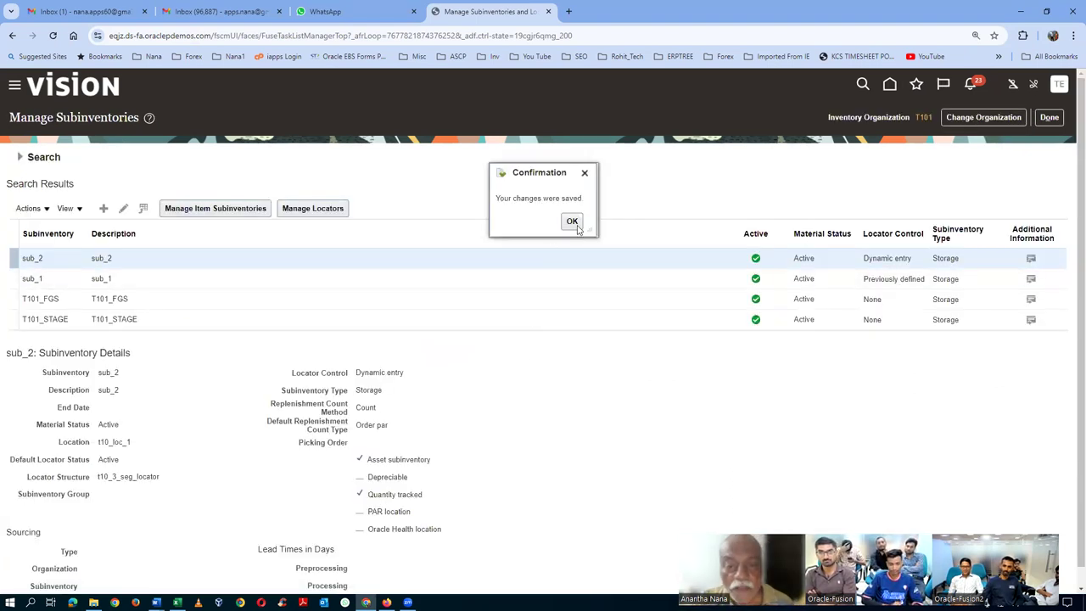
click(570, 221)
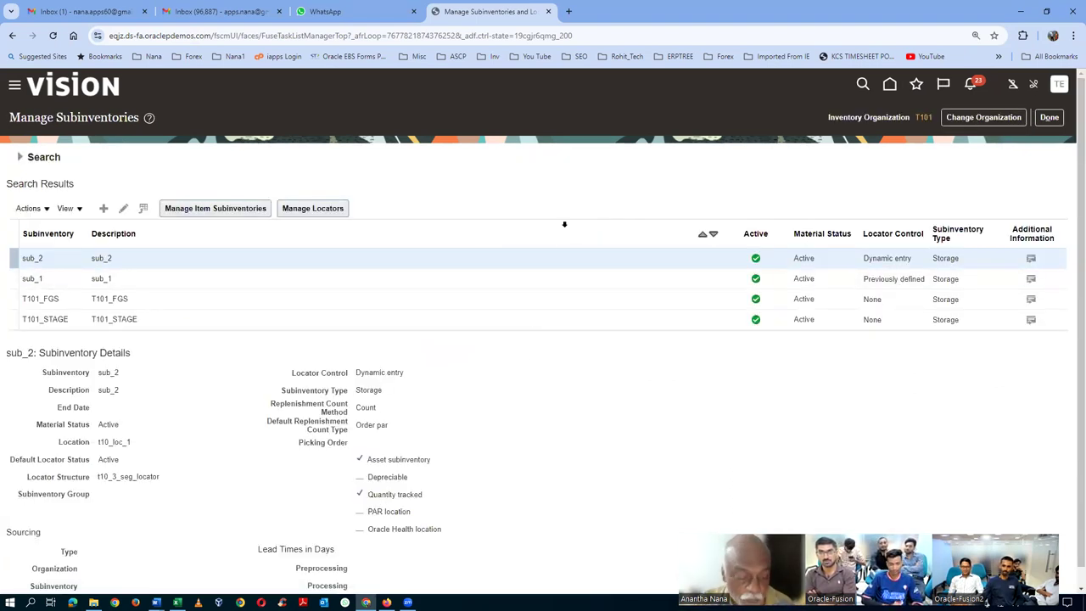
- Switch to the Locator Control document in Word and review the Sub 3 Det. At Item Level box
key(alt+Tab)
scroll(689, 451, down, 1)
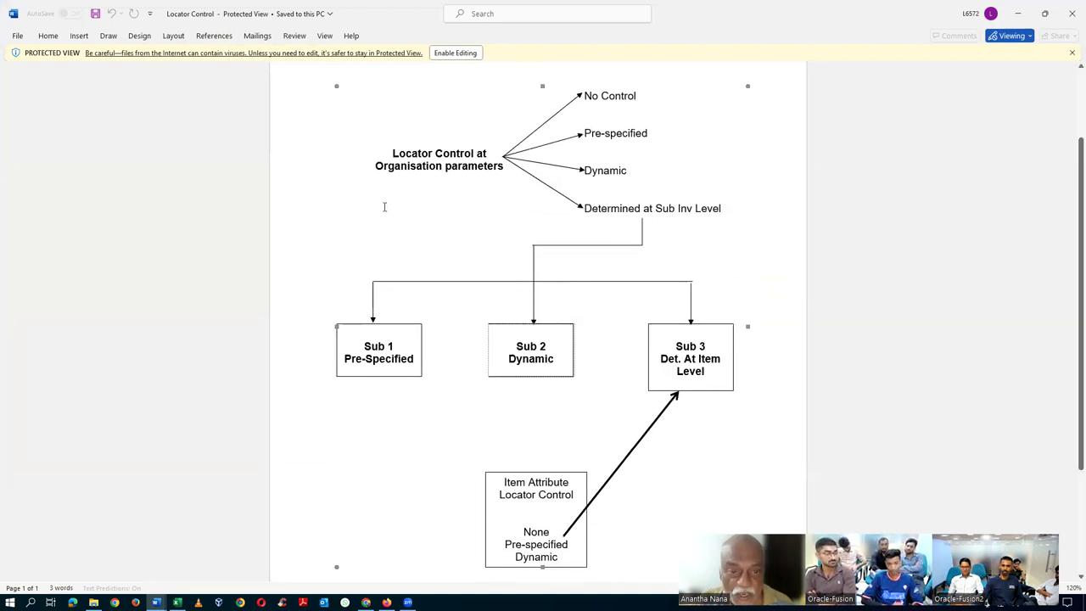
click(594, 213)
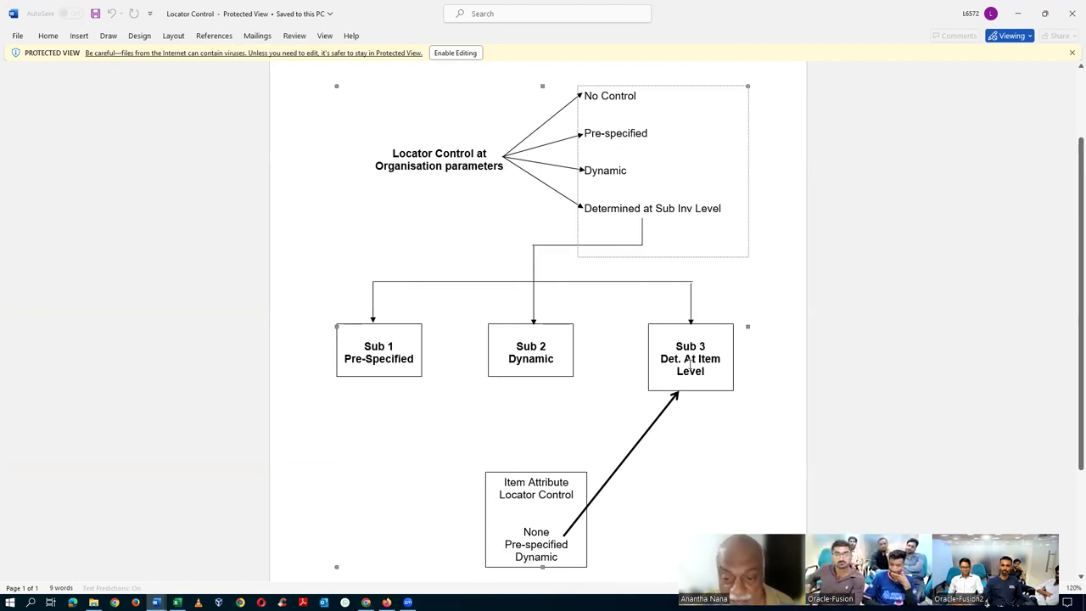
drag(684, 358, 694, 380)
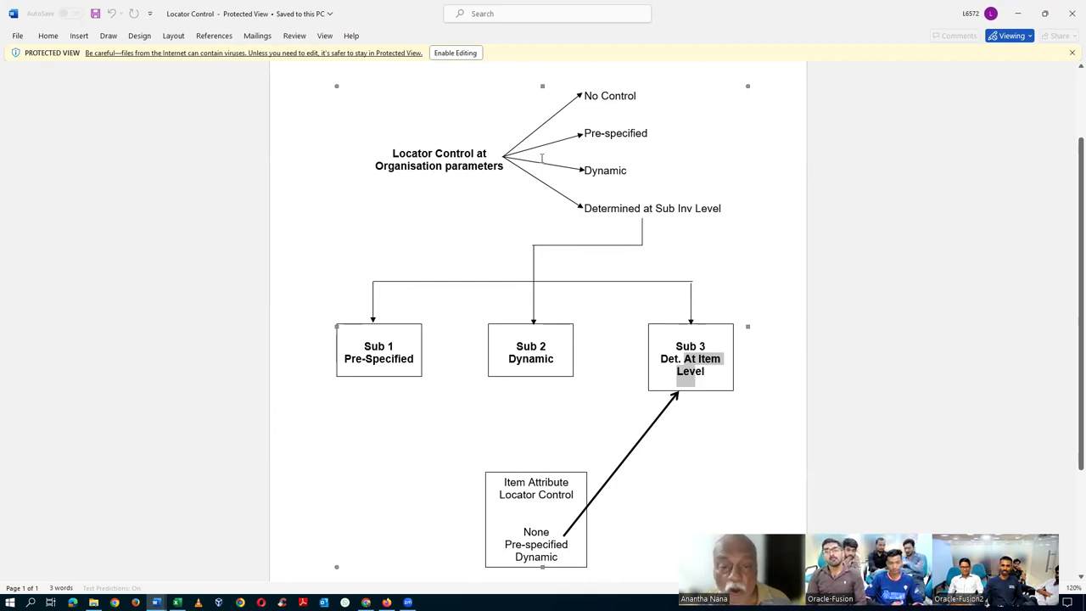
click(541, 560)
- Return to Oracle Fusion and start another subinventory with sub_3 as both its name and description
key(alt+Tab)
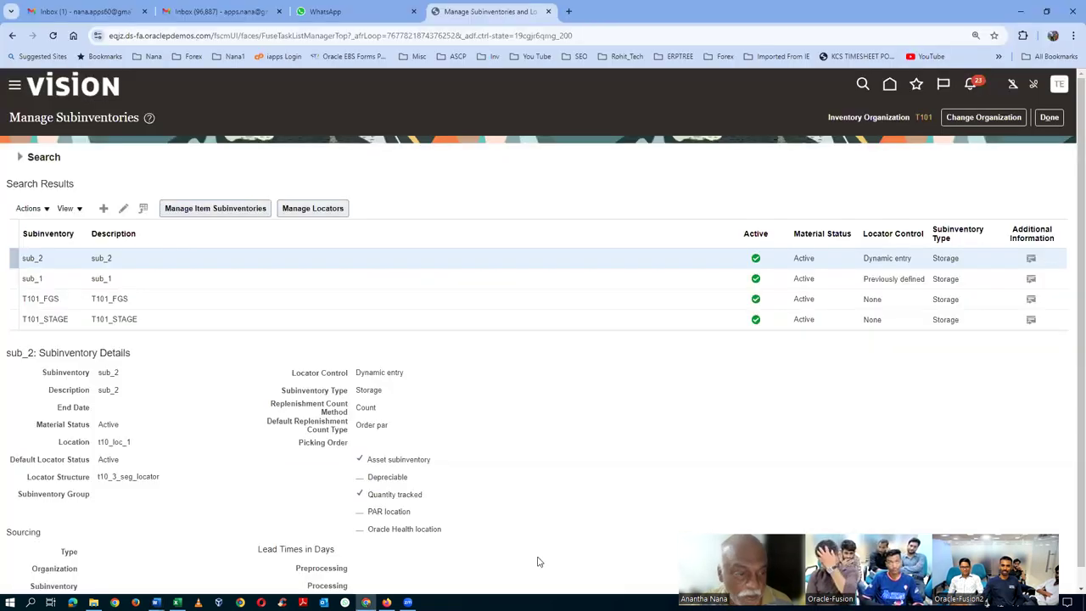
click(103, 209)
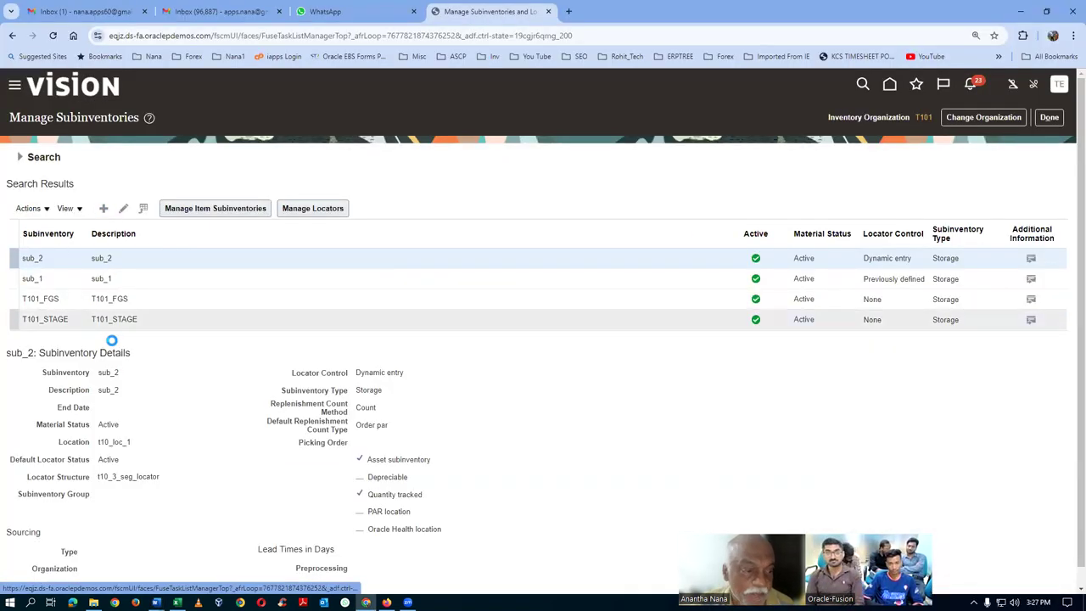
click(259, 182)
text(sub)
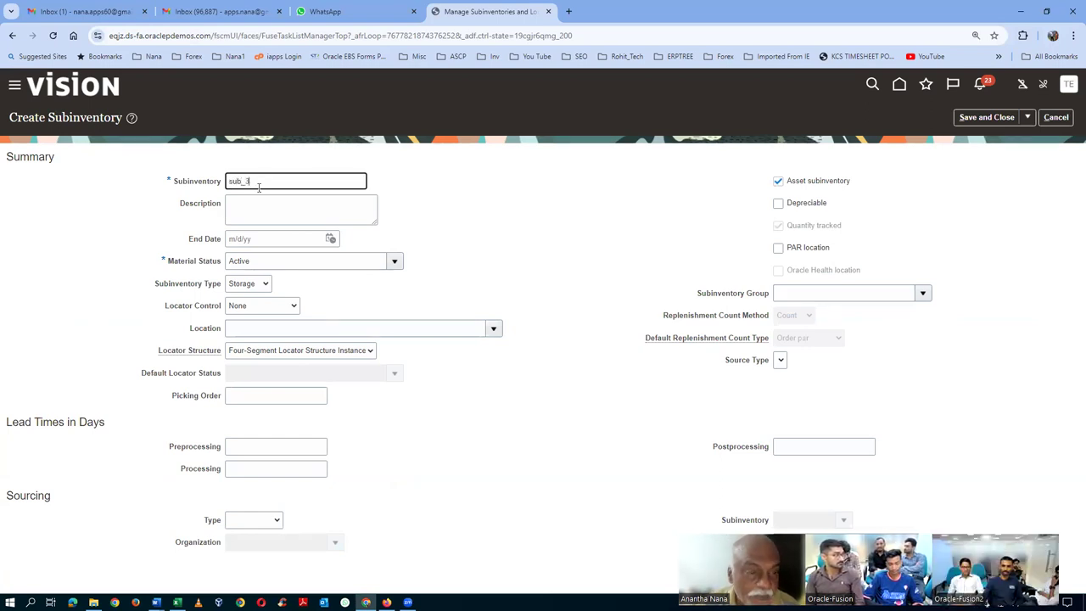
text(_3)
drag(265, 178, 183, 206)
key(ctrl+c)
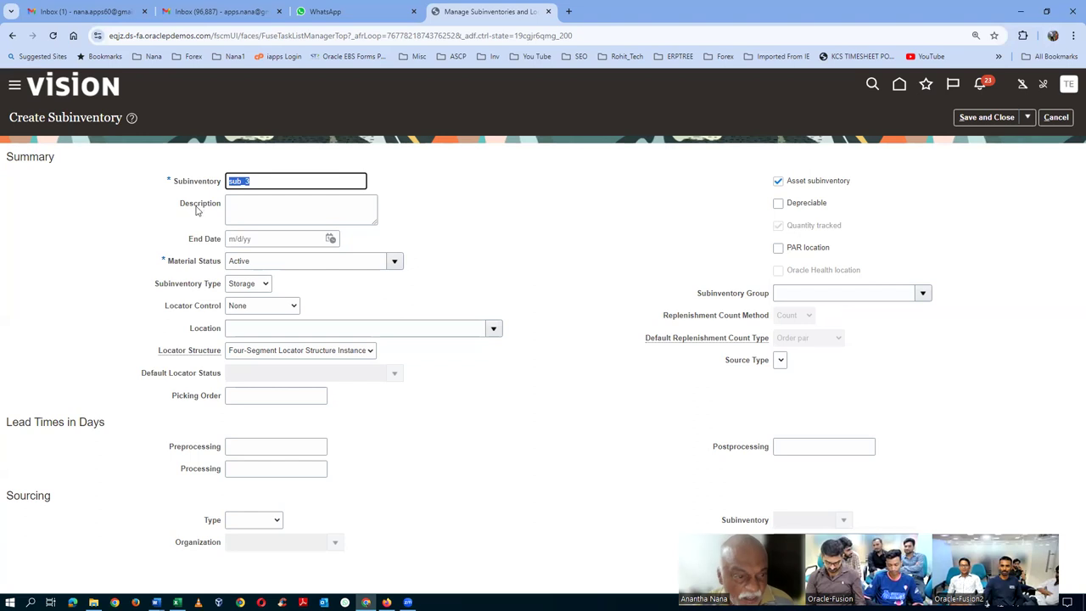
click(248, 214)
key(ctrl+v)
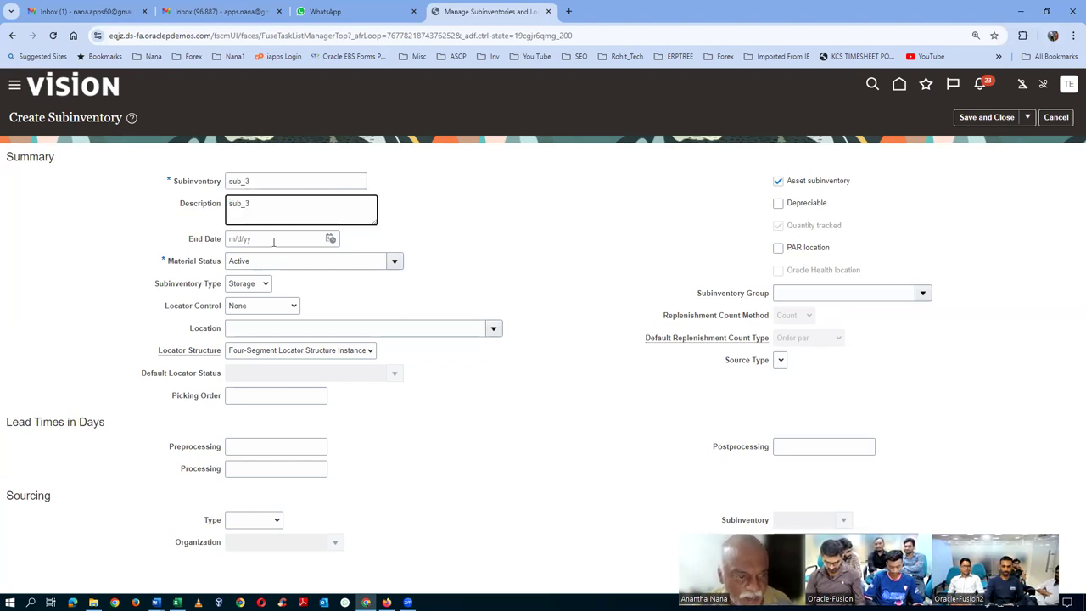
- Set sub_3's locator control to Item level and its location to t10_loc_1
click(248, 307)
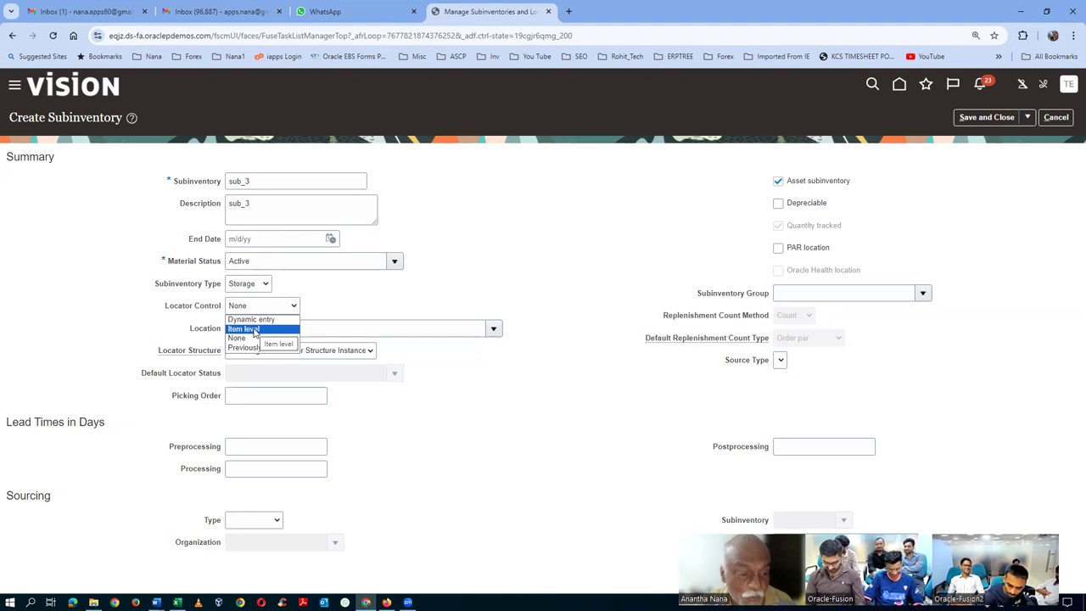
click(262, 329)
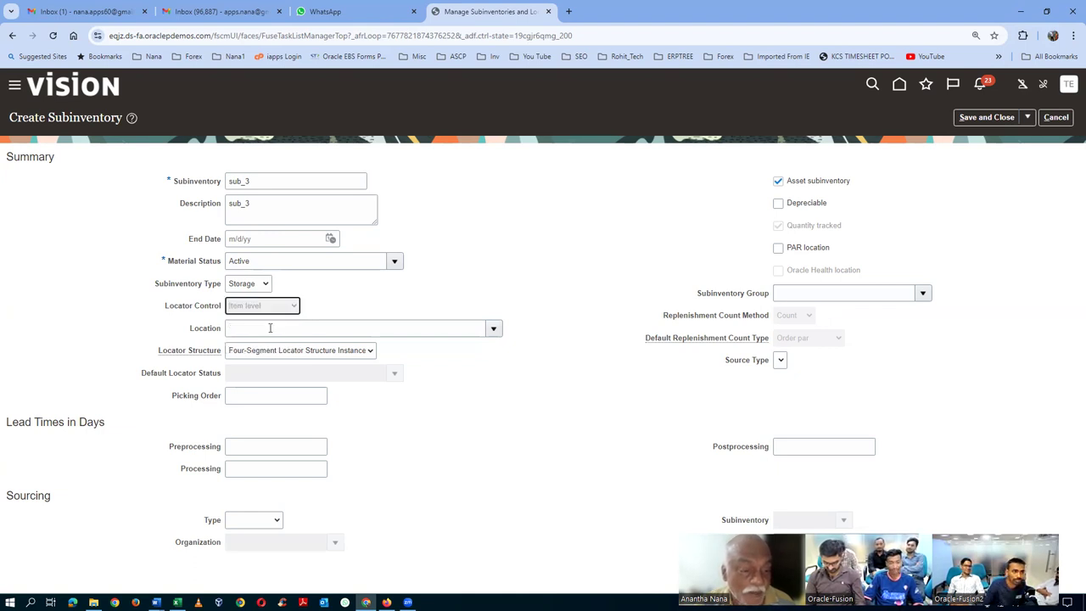
click(254, 327)
text(t10)
key(Tab)
- Assign the t10_3_seg_locator locator structure to sub_3, and save and close the subinventory
click(327, 355)
click(327, 375)
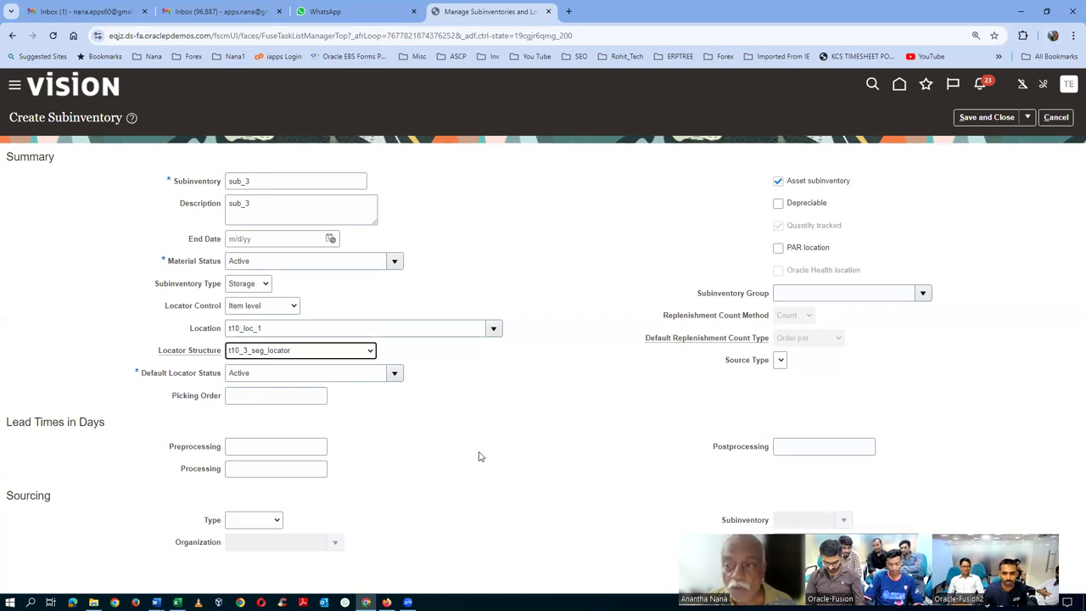
click(984, 117)
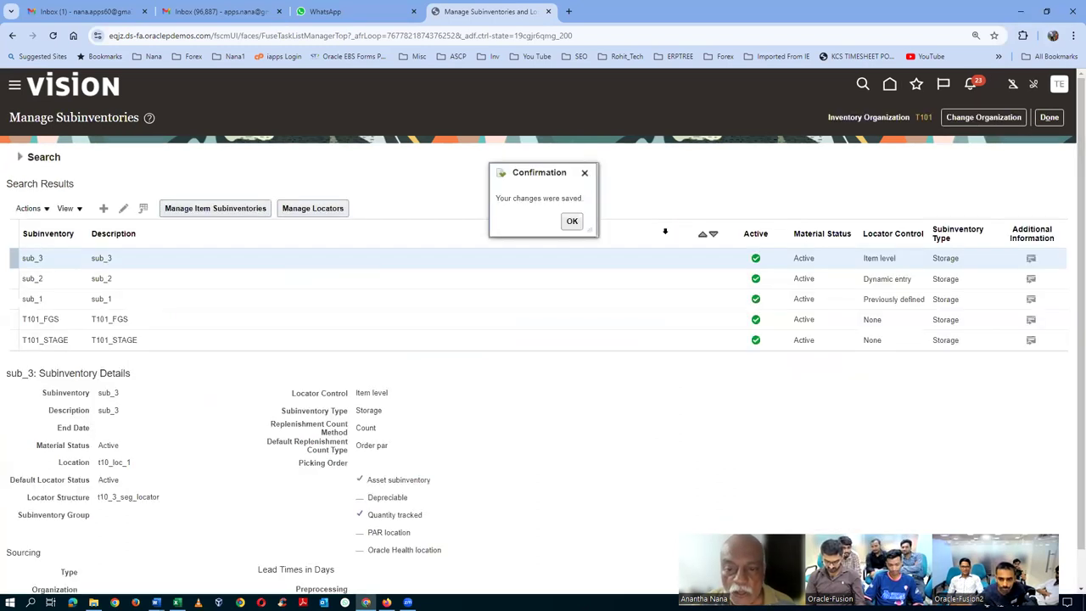
click(570, 222)
- Switch to the Locator Control document in Word and examine the Item Attribute Locator Control options None, Pre-specified and Dynamic
key(alt+Tab)
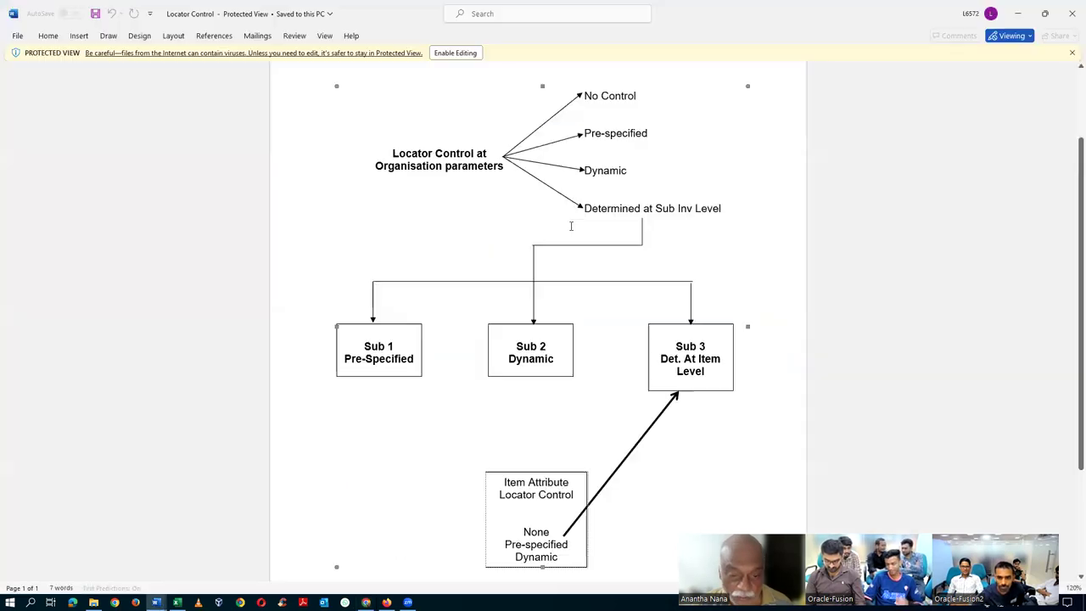
drag(523, 532, 552, 530)
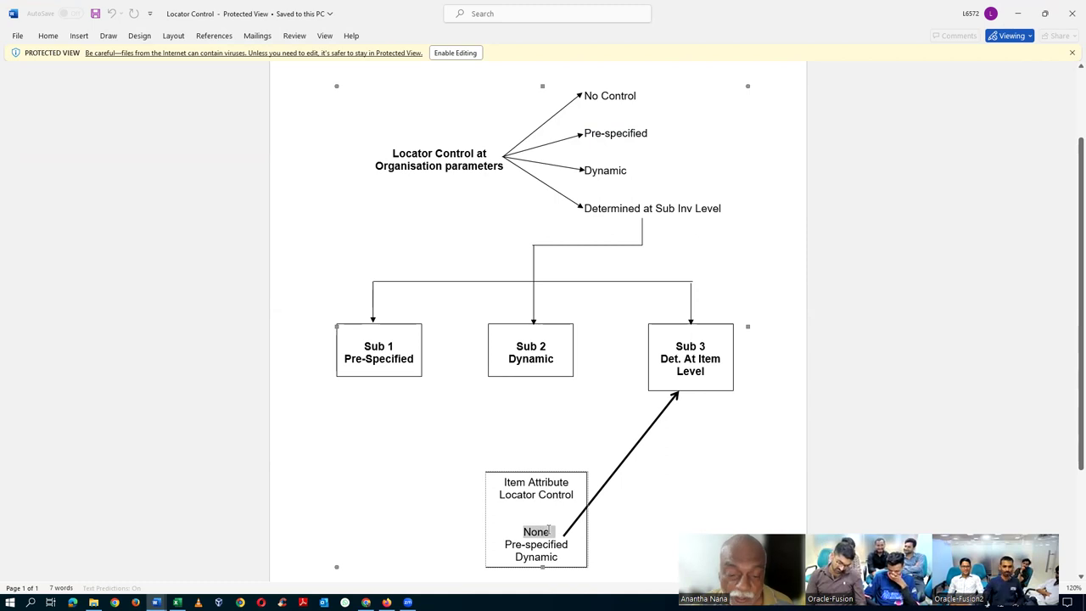
click(695, 371)
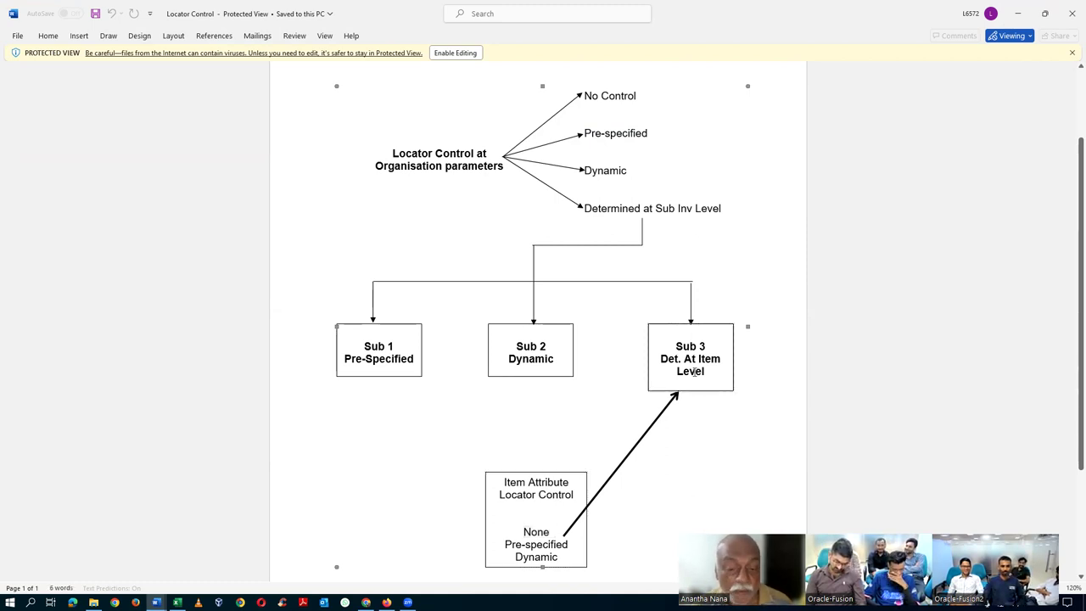
click(517, 556)
drag(506, 547, 552, 545)
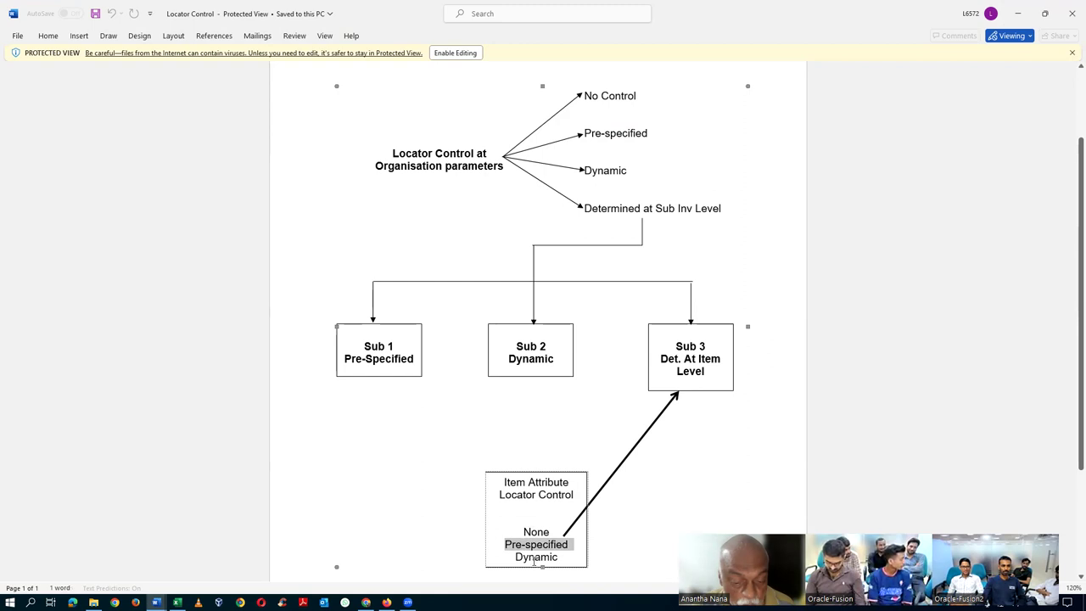
click(535, 559)
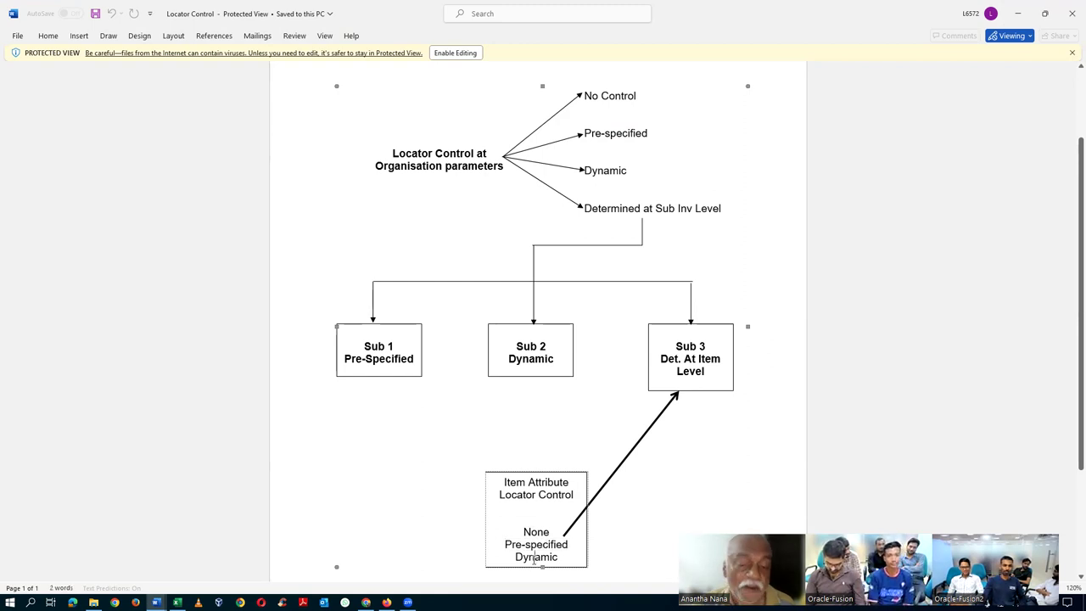
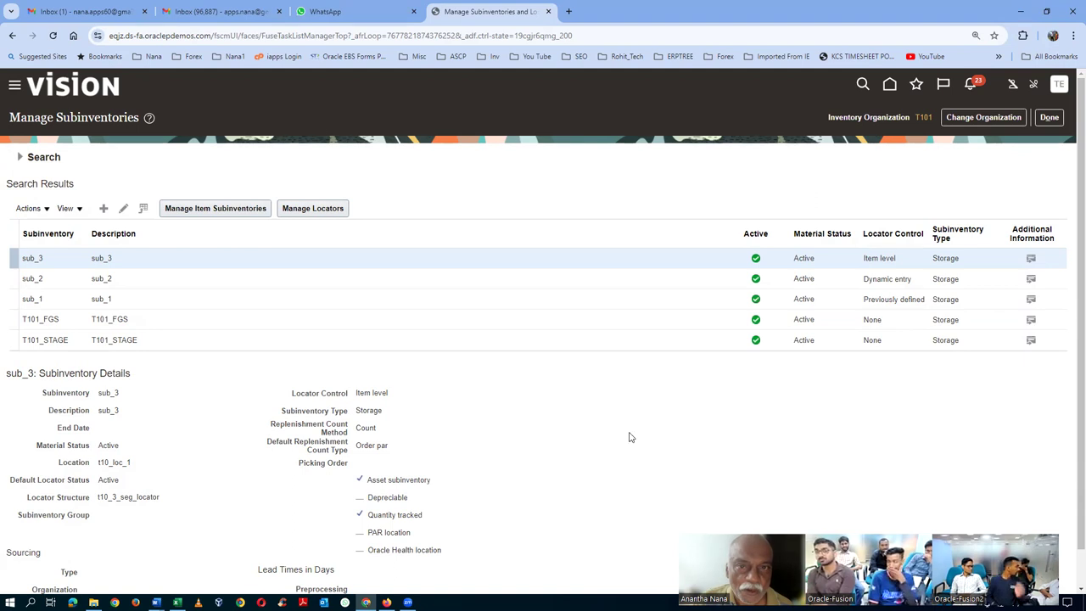
- Duplicate the Oracle Fusion browser tab and open Browse Items from the Product Information Management favorite there
right_click(500, 14)
click(533, 113)
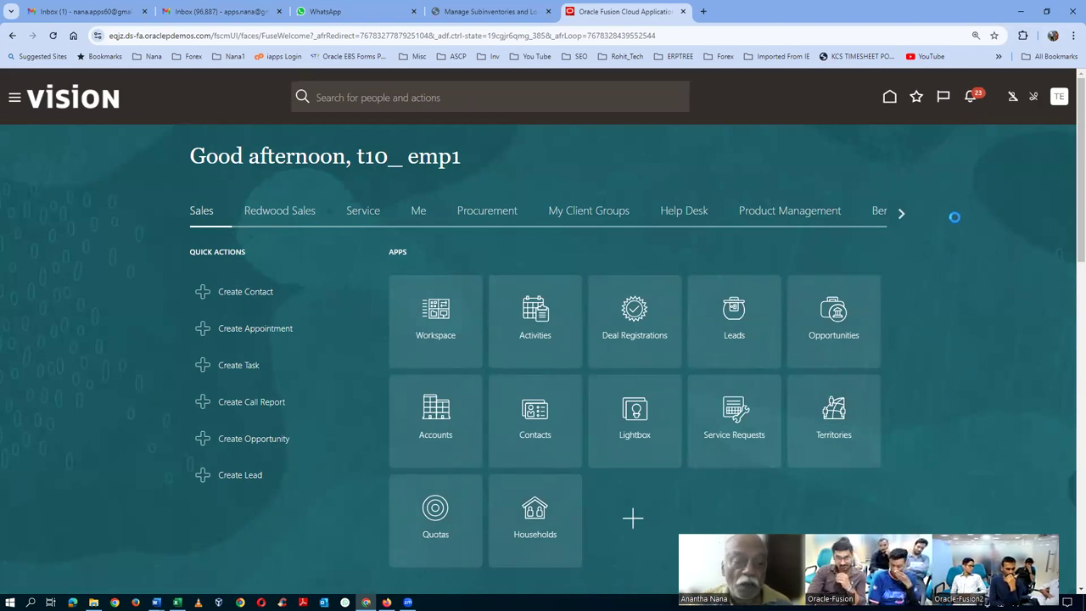
click(916, 97)
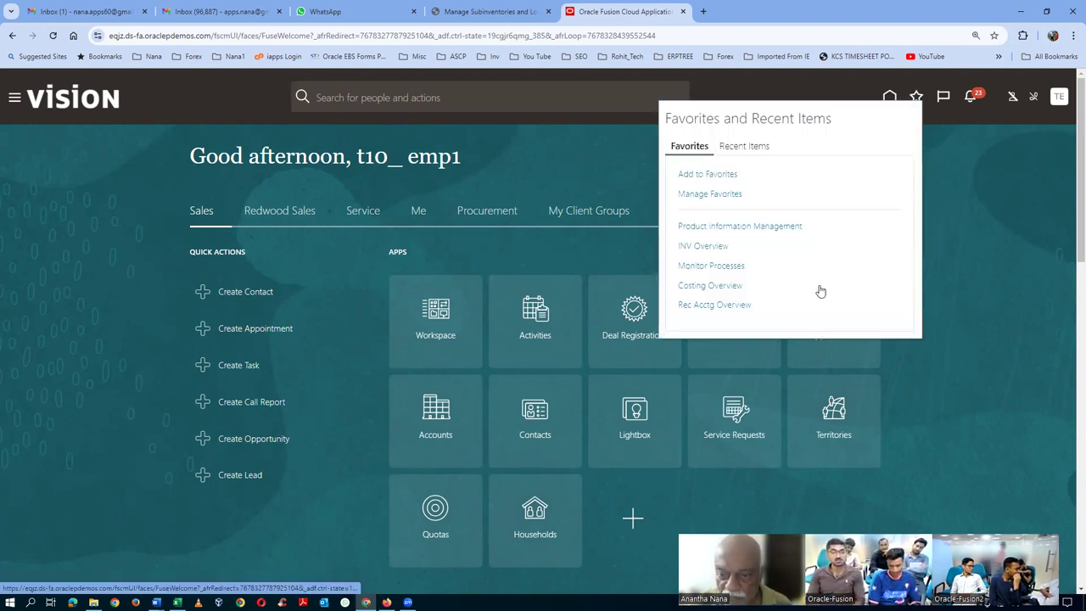
click(701, 229)
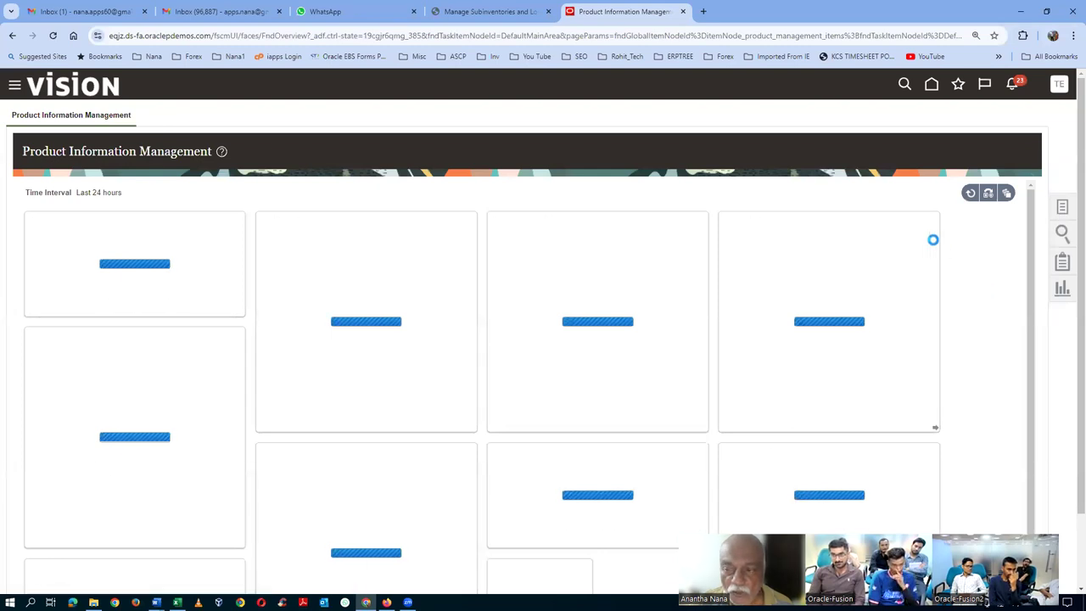
click(1062, 206)
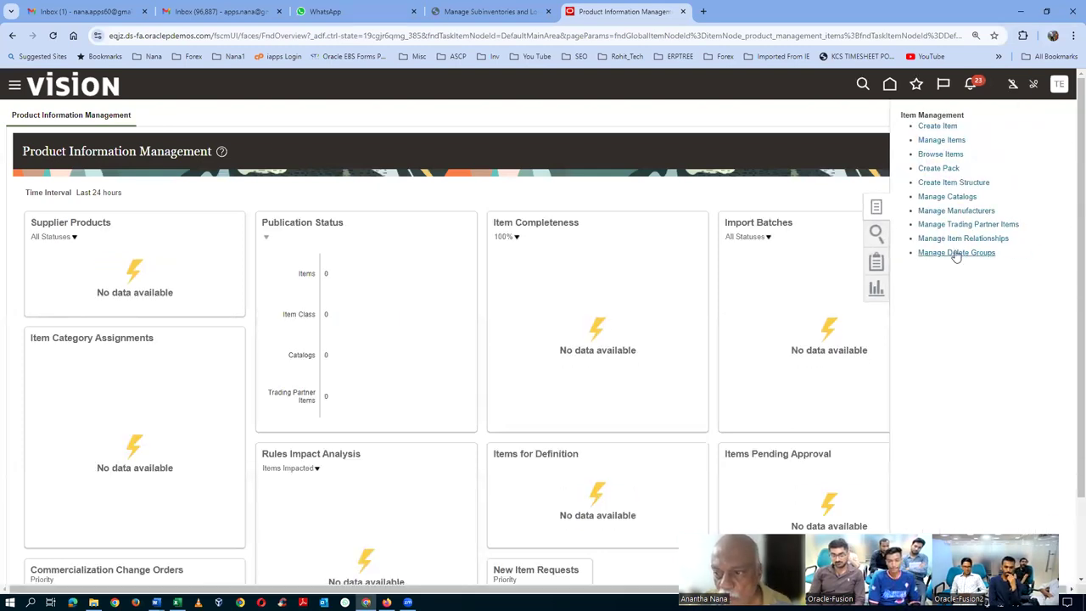
click(946, 158)
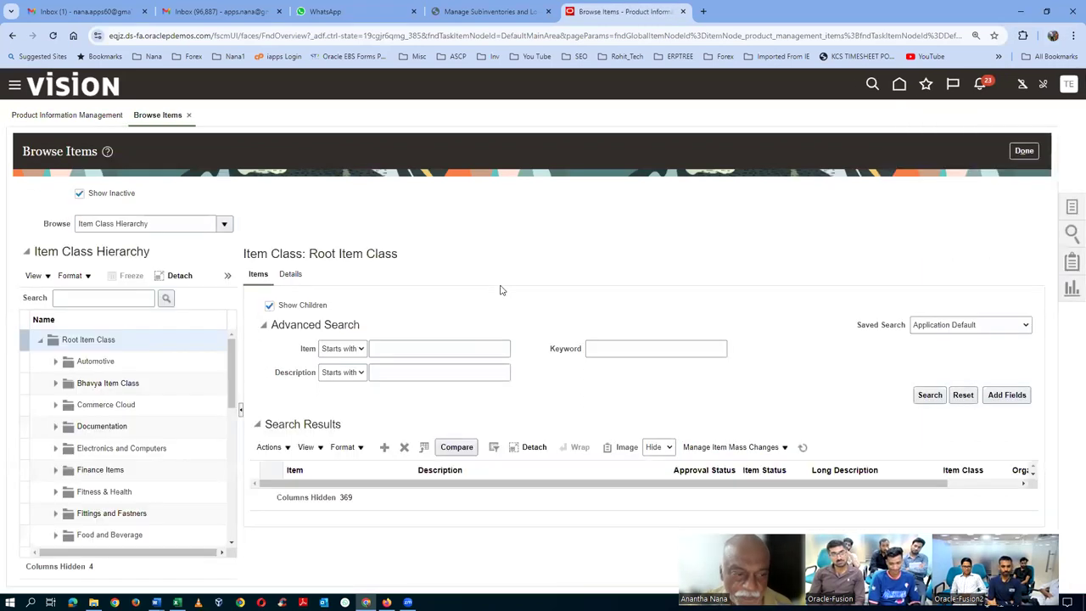
- Search the Root Item Class for items whose name starts with t10
click(461, 347)
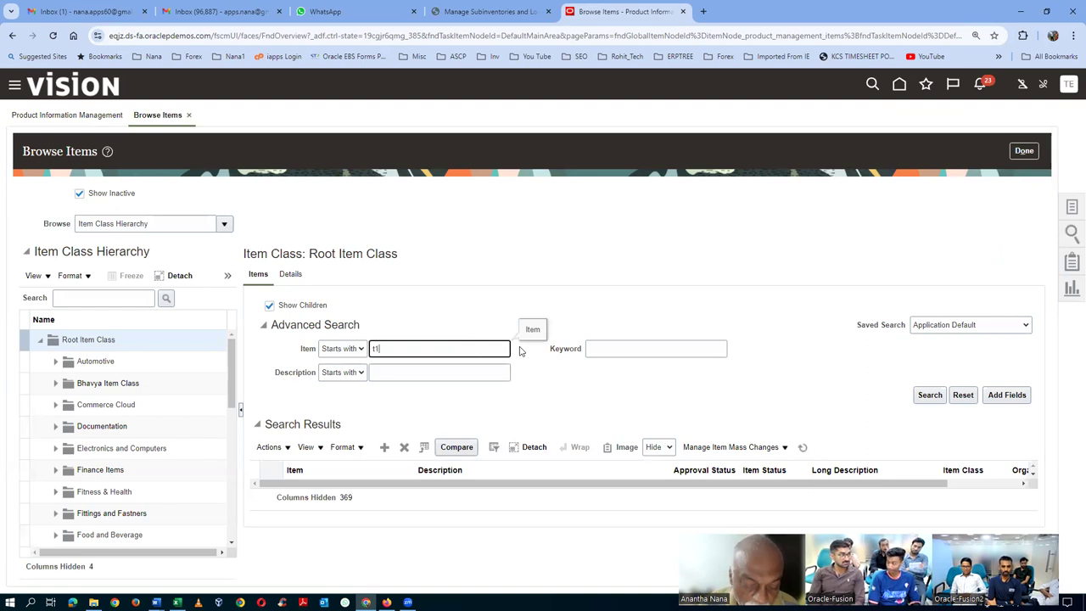
text(110)
click(929, 394)
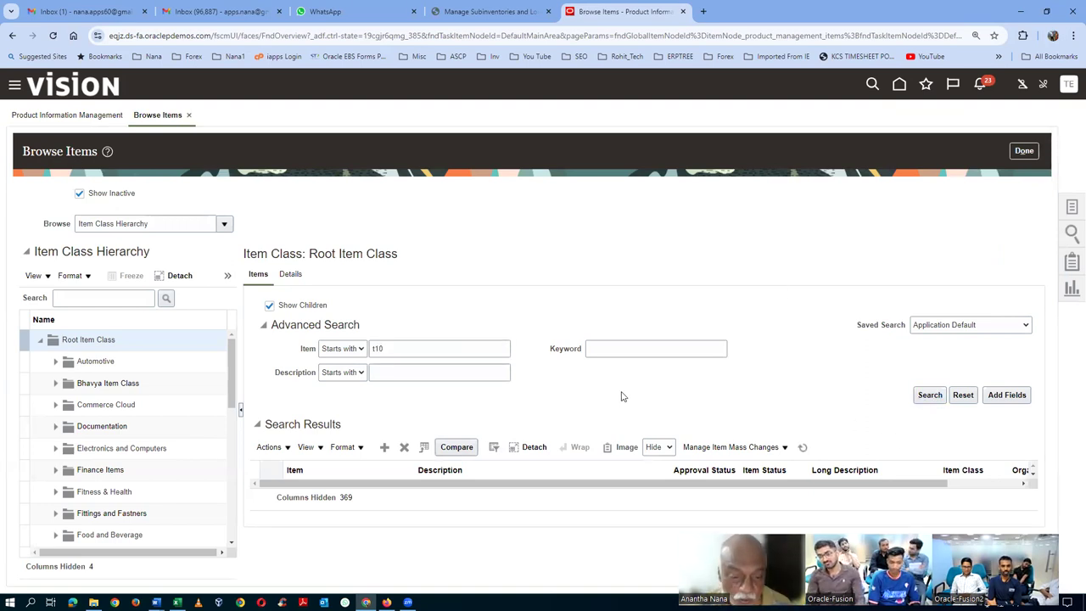
- Review the t10 item names in the search results and check the Item Attribute Locator Control options in the Word document
scroll(620, 397, down, 4)
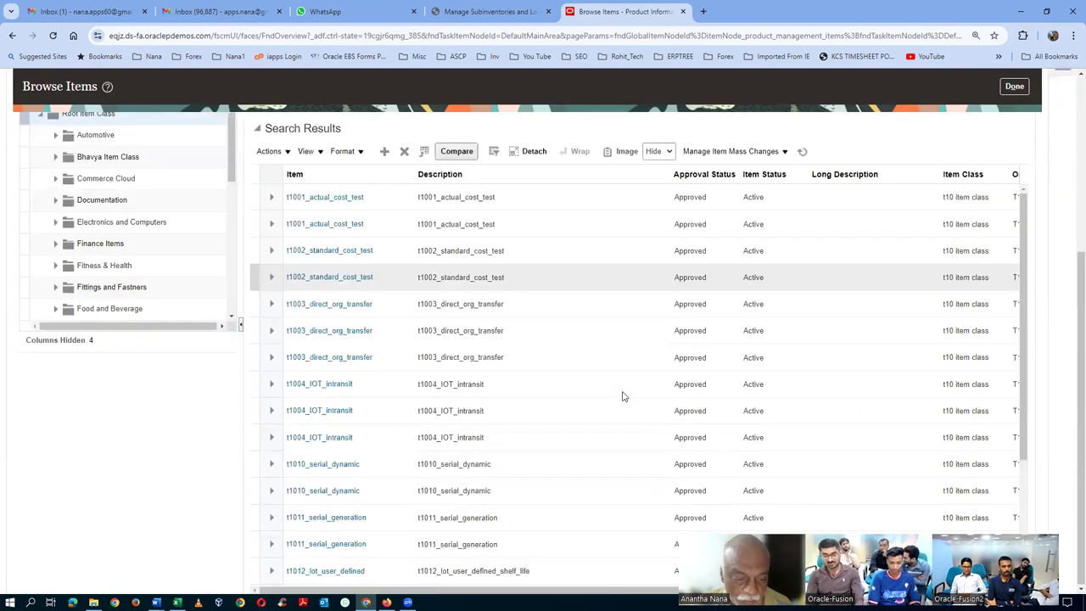
scroll(622, 396, down, 1)
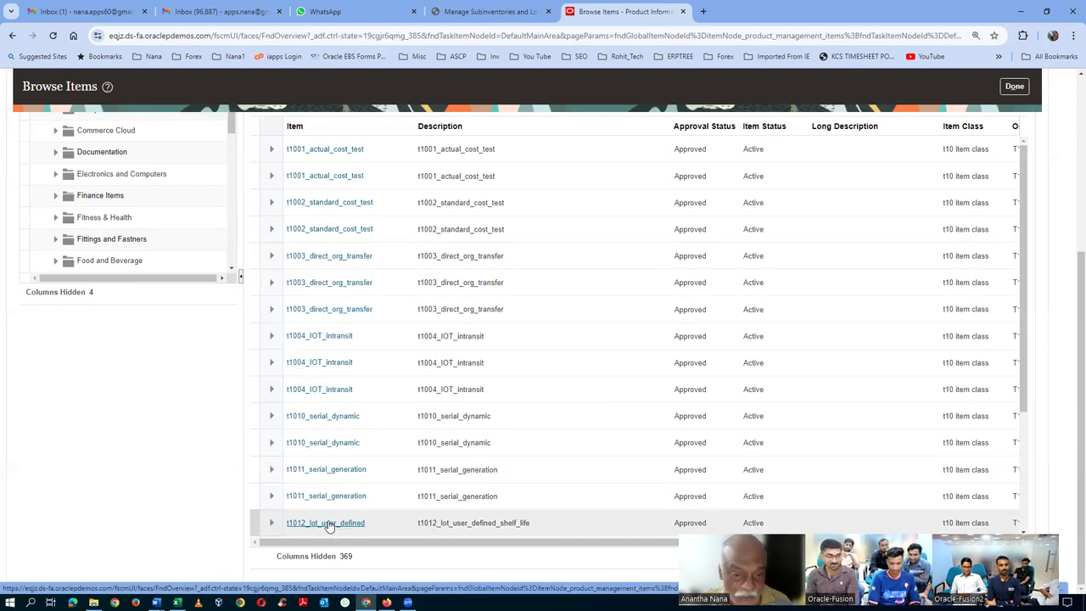
key(alt+Tab)
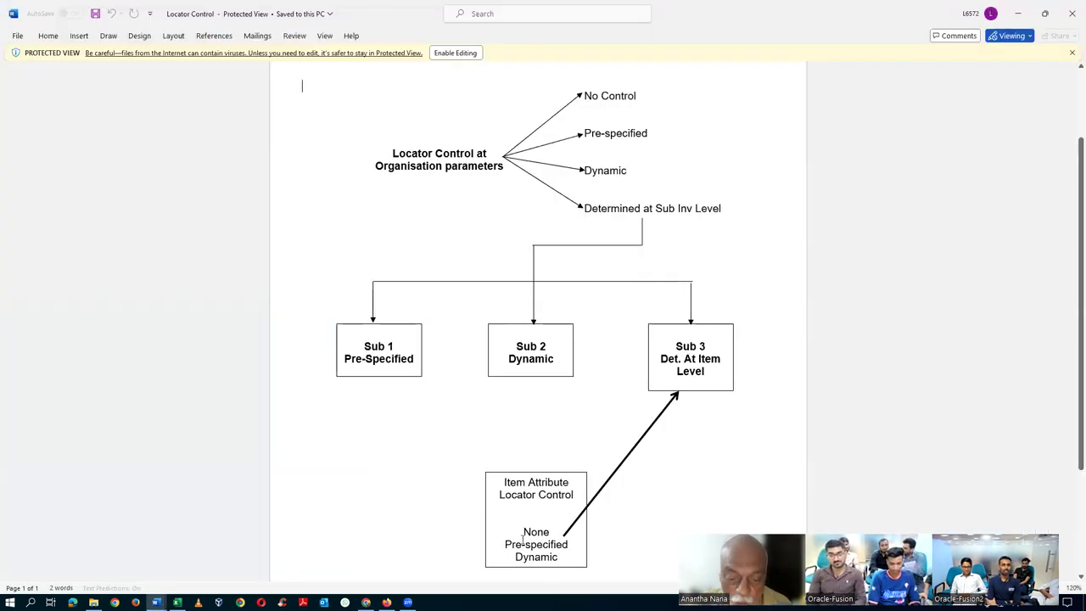
mouse_move(524, 531)
mouse_down()
mouse_move(549, 532)
mouse_move(525, 543)
mouse_move(544, 545)
mouse_move(542, 556)
mouse_up()
key(alt+Tab)
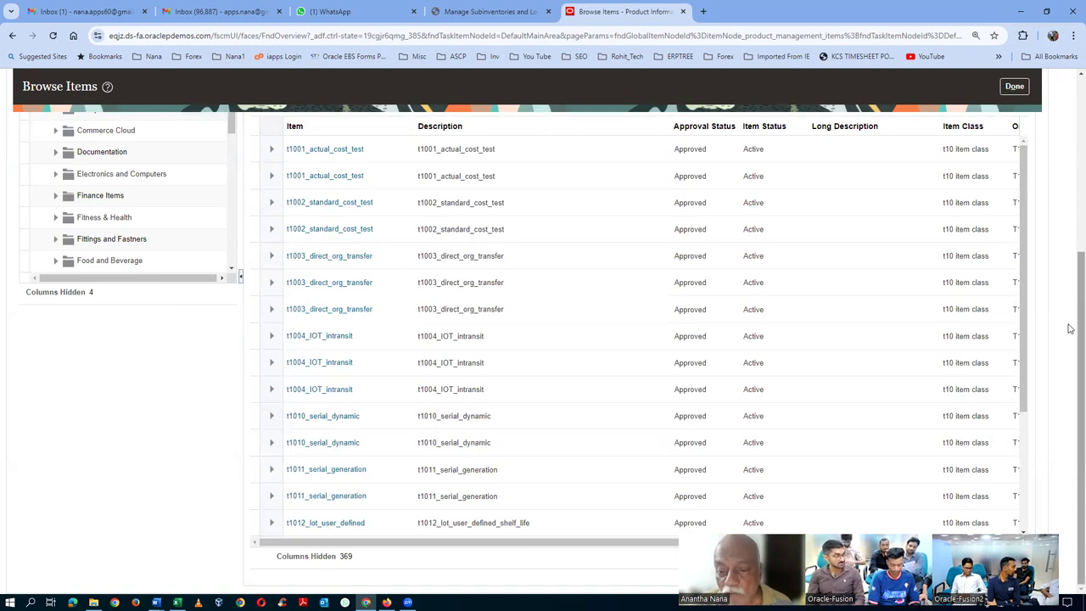
- Close Browse Items and start creating a new item from the Product Information Management tasks
scroll(1069, 322, up, 3)
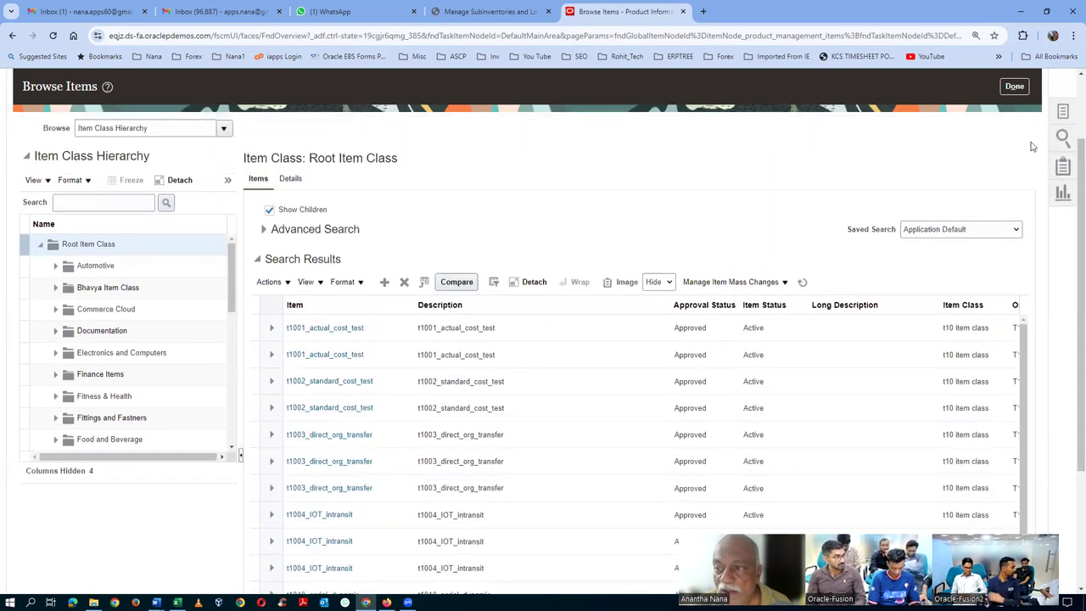
click(1013, 87)
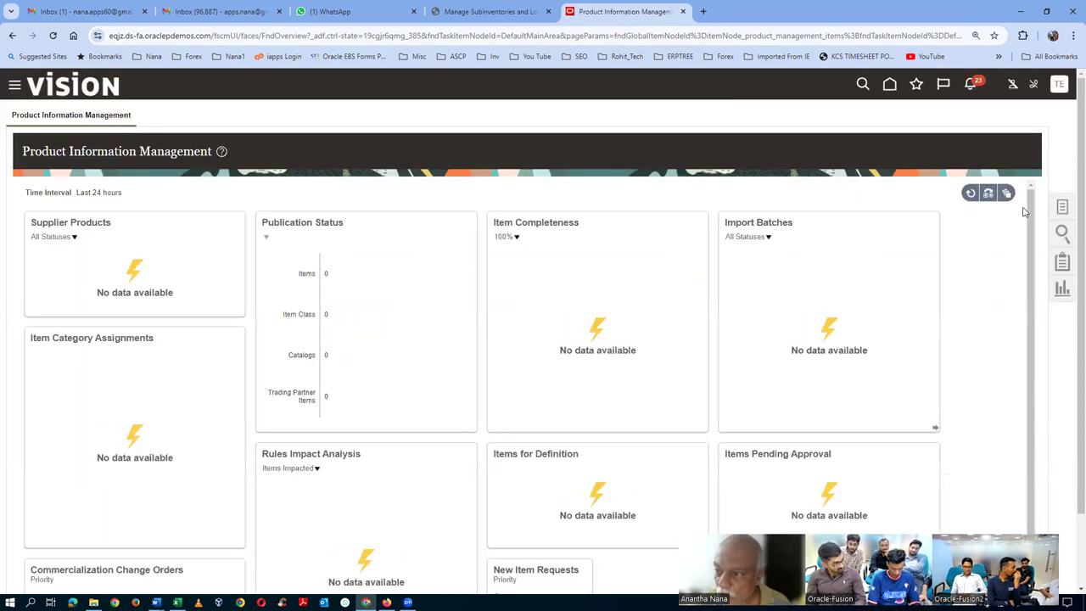
click(1062, 207)
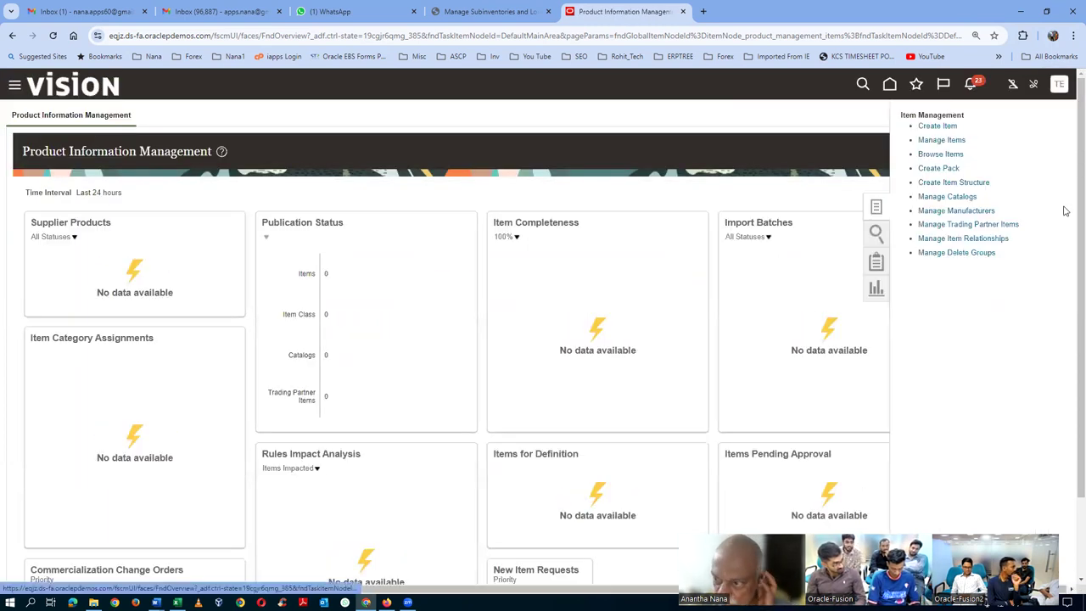
click(936, 125)
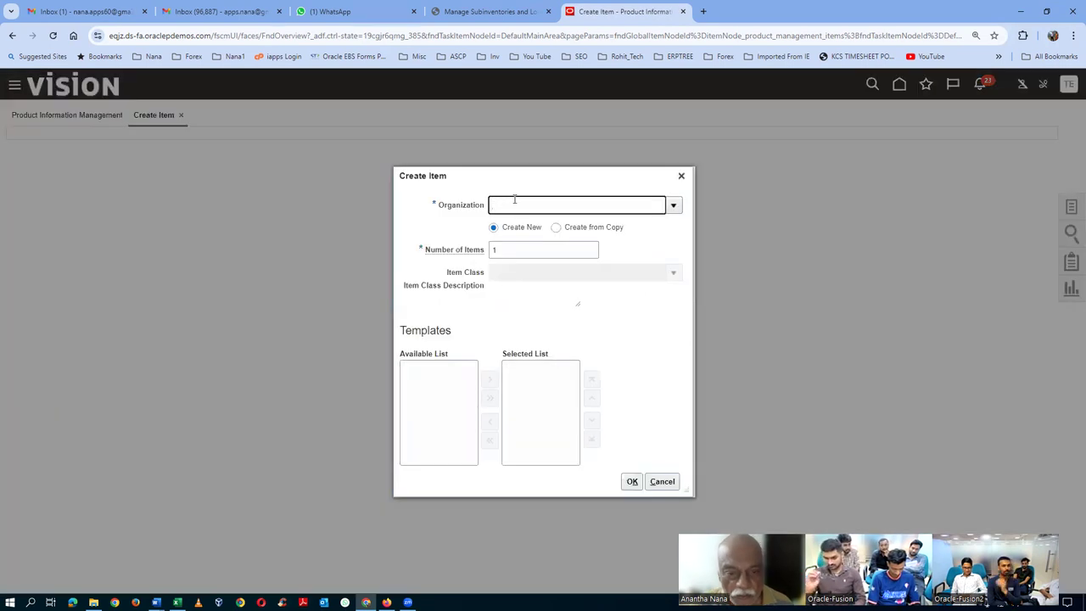
- Set the new item's organization to T100 and its item class to t10 item class, and continue to the item page
text(t10)
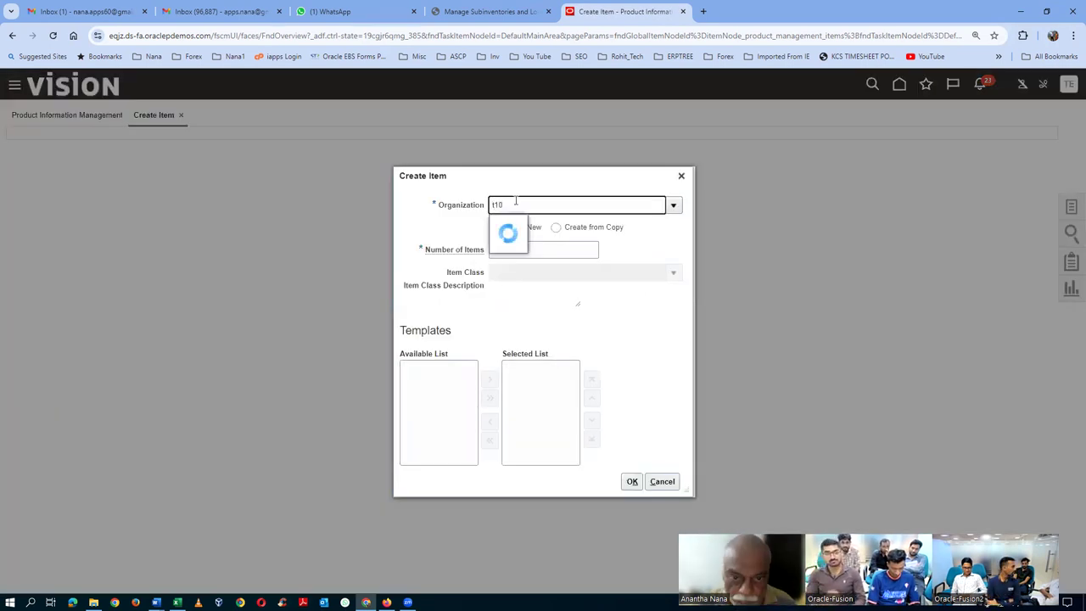
click(524, 223)
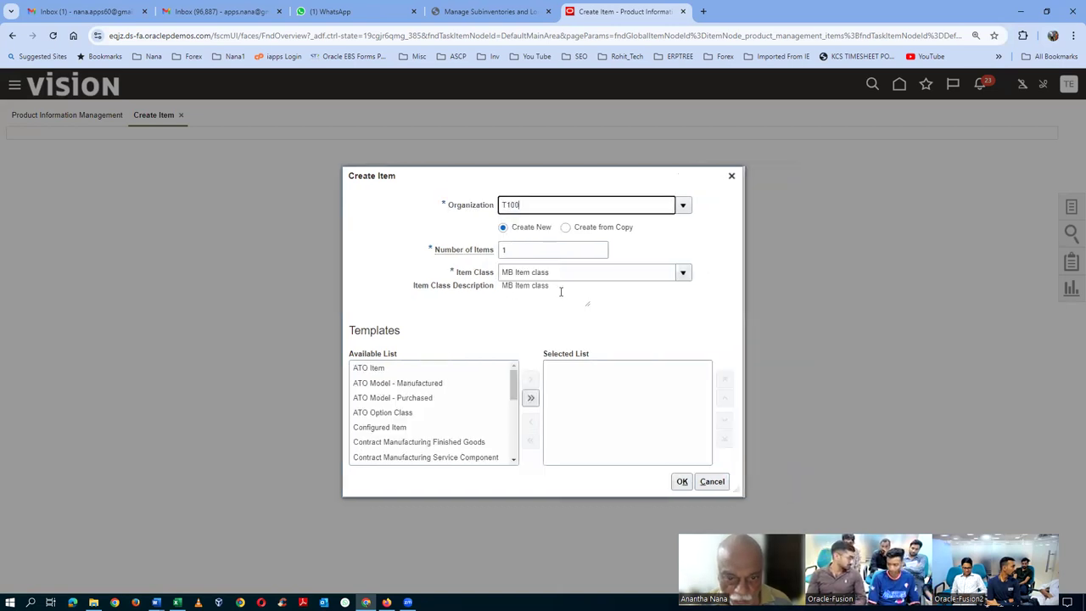
click(571, 277)
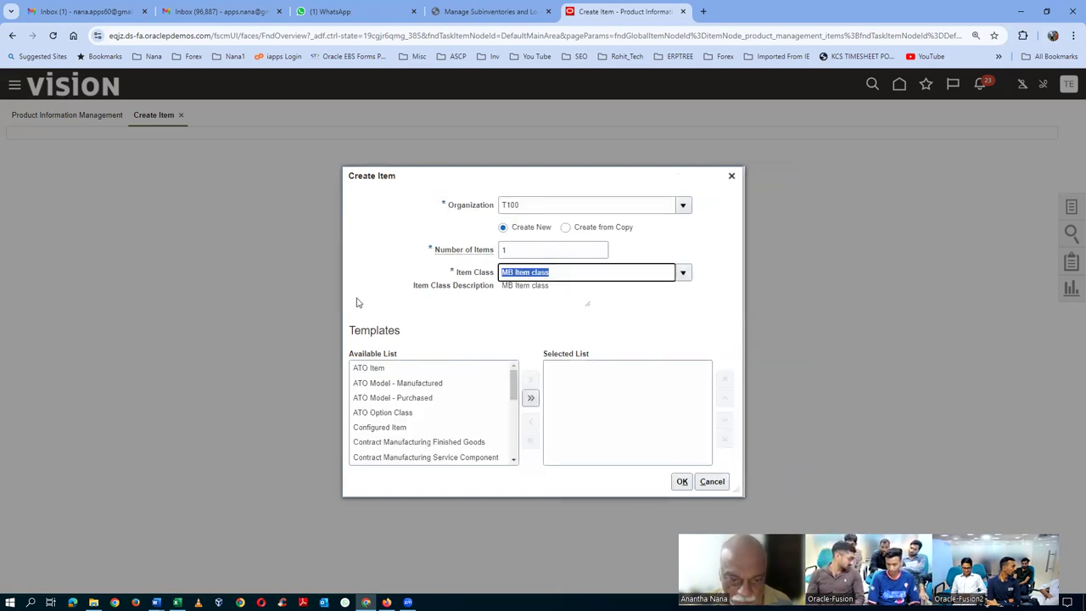
text(t10)
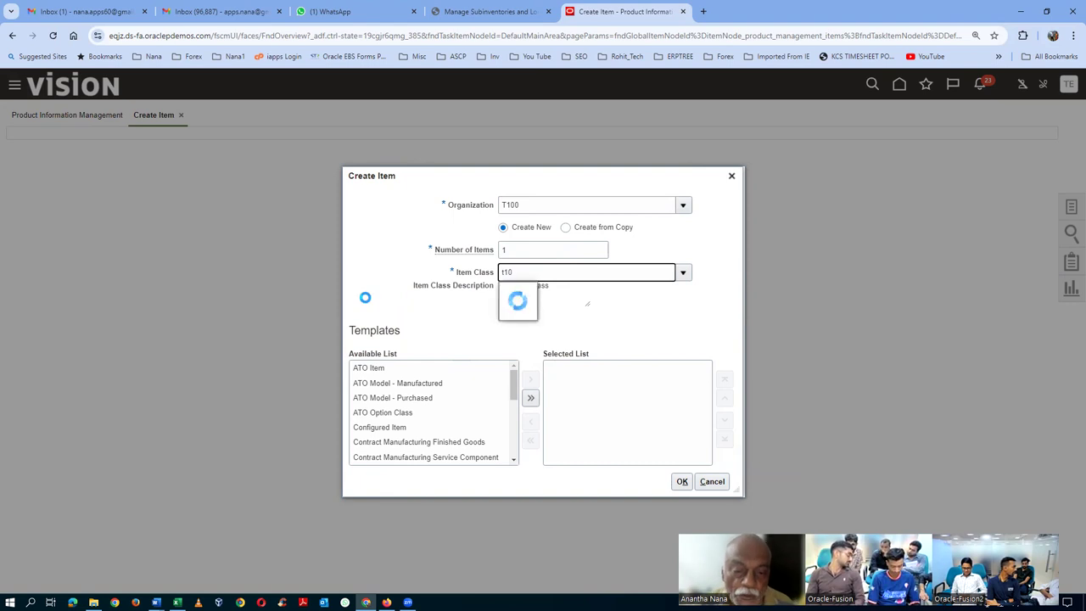
click(524, 295)
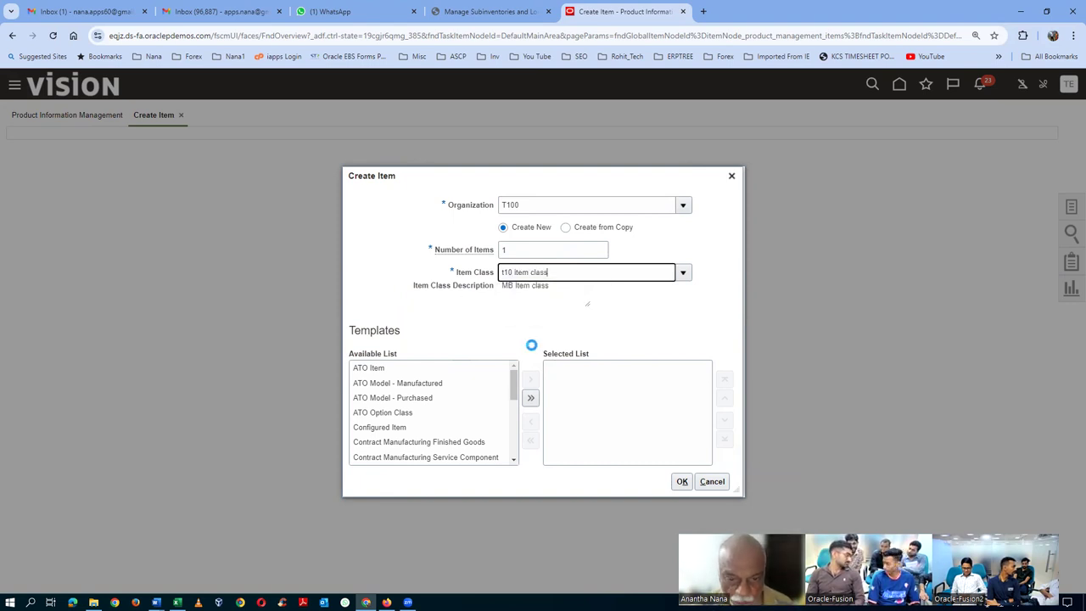
click(682, 482)
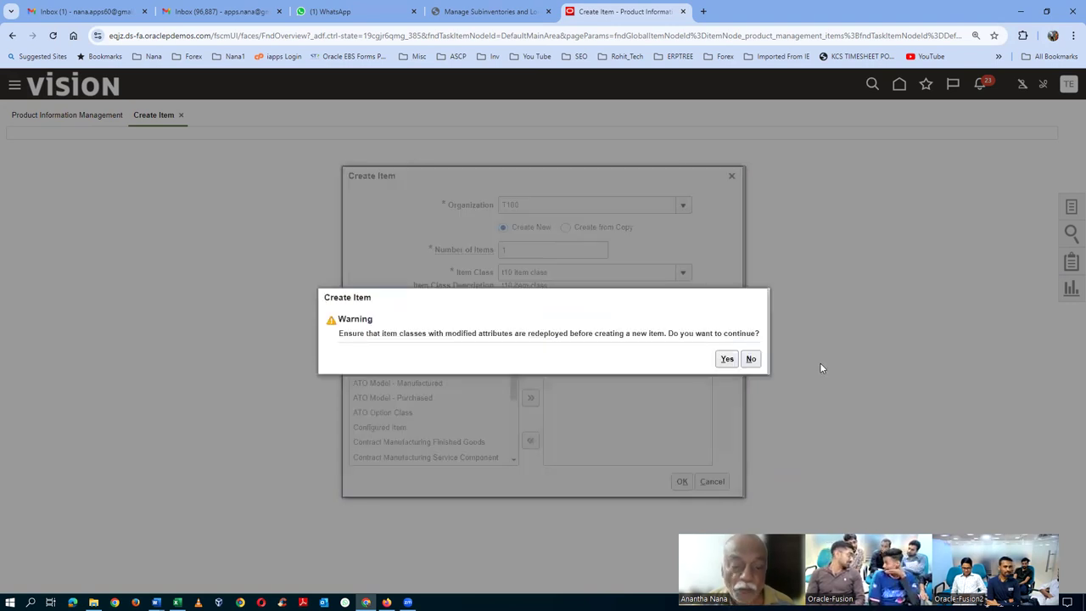
click(727, 359)
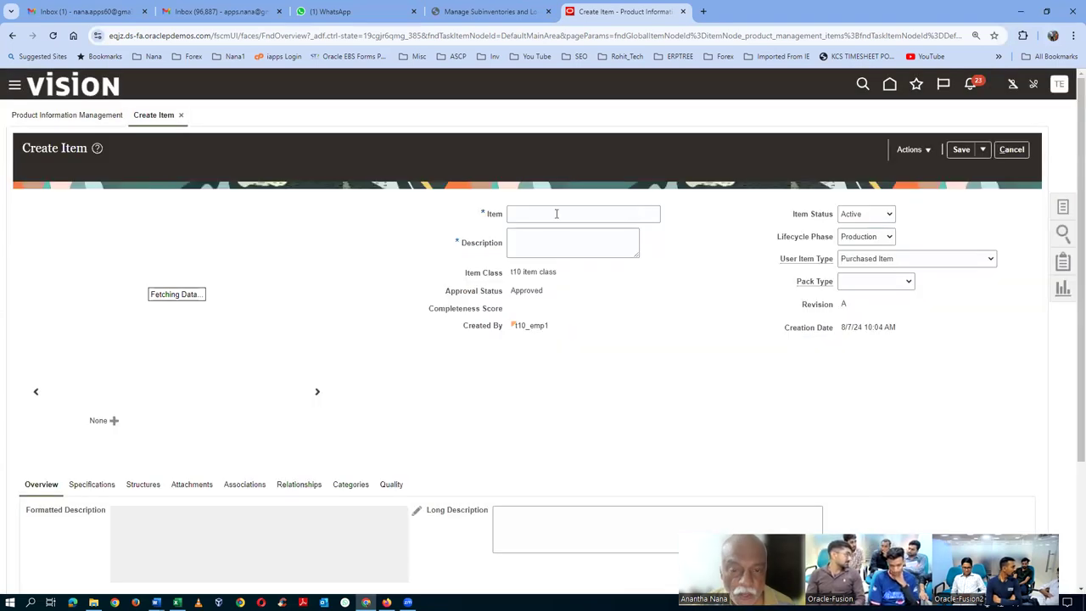
- Name the item t1013_no_loc_control and copy that name into its description
text(t1013_)
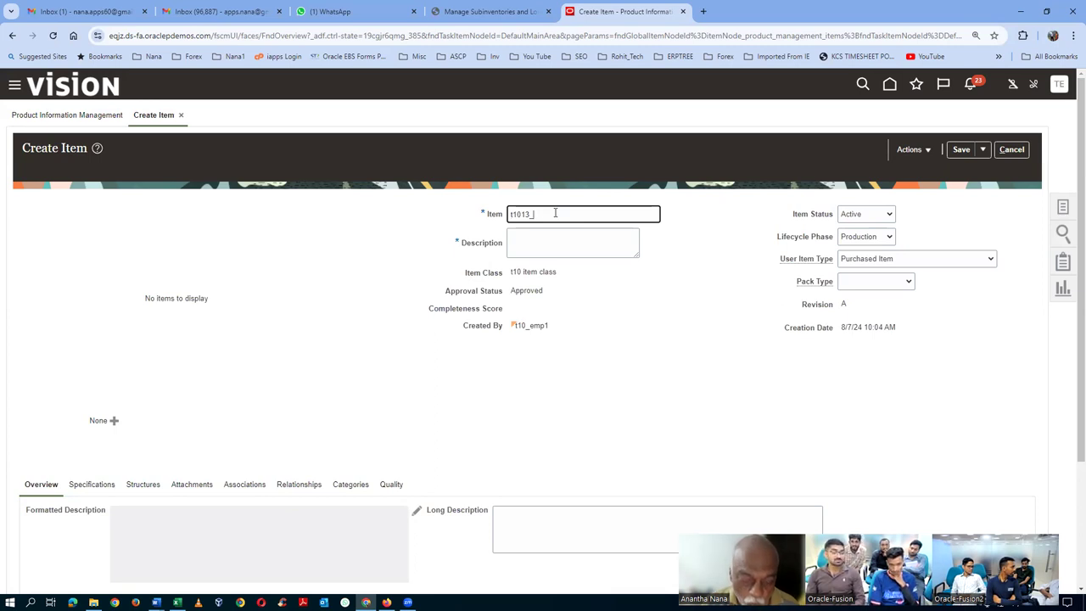
text(no_loc_control)
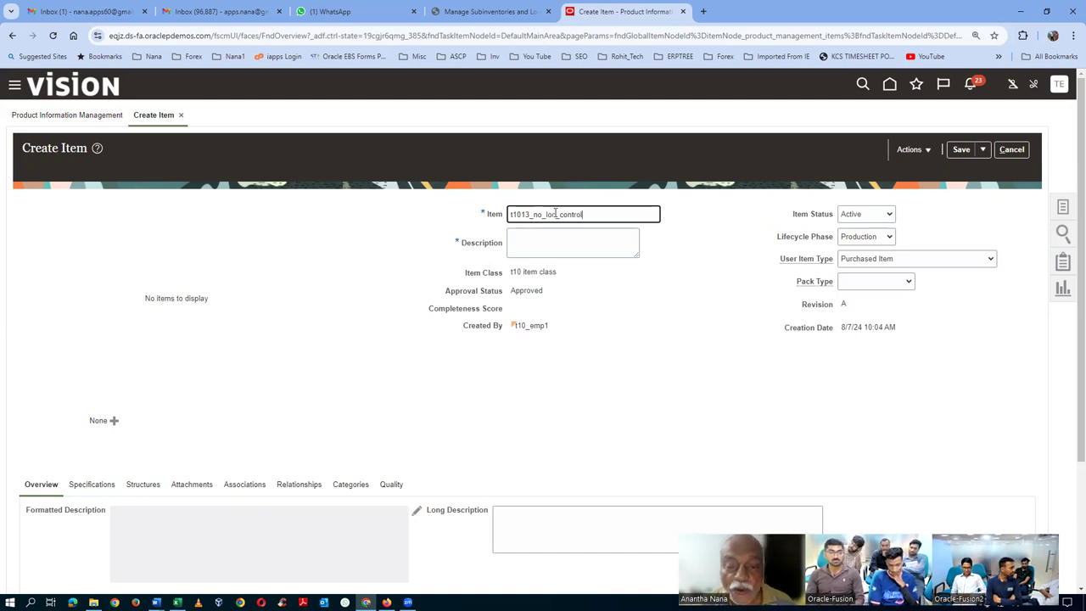
drag(596, 212, 466, 239)
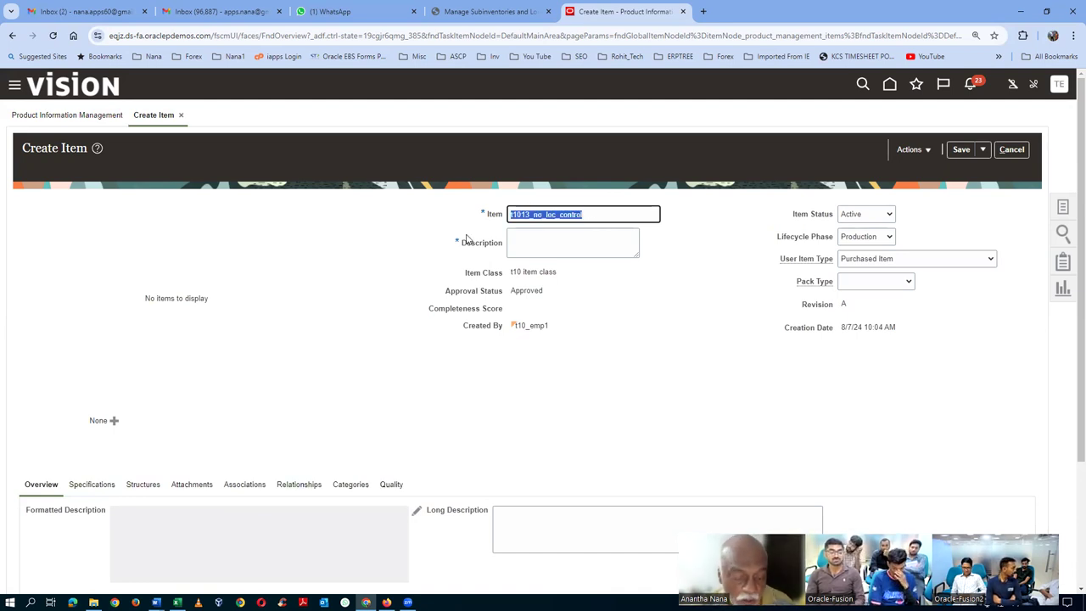
click(562, 242)
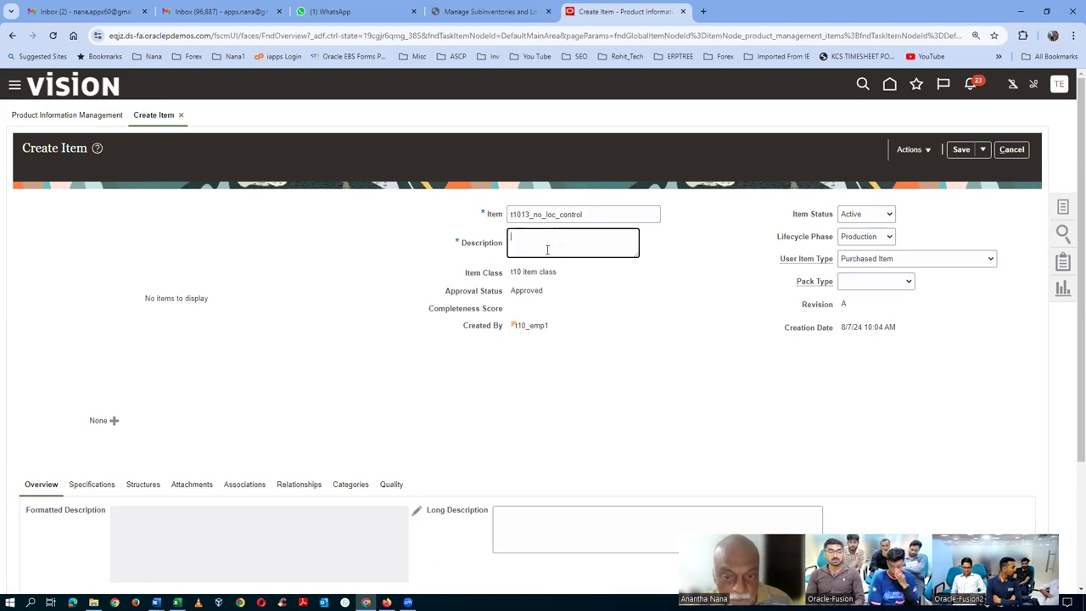
drag(609, 214, 327, 235)
key(ctrl+c)
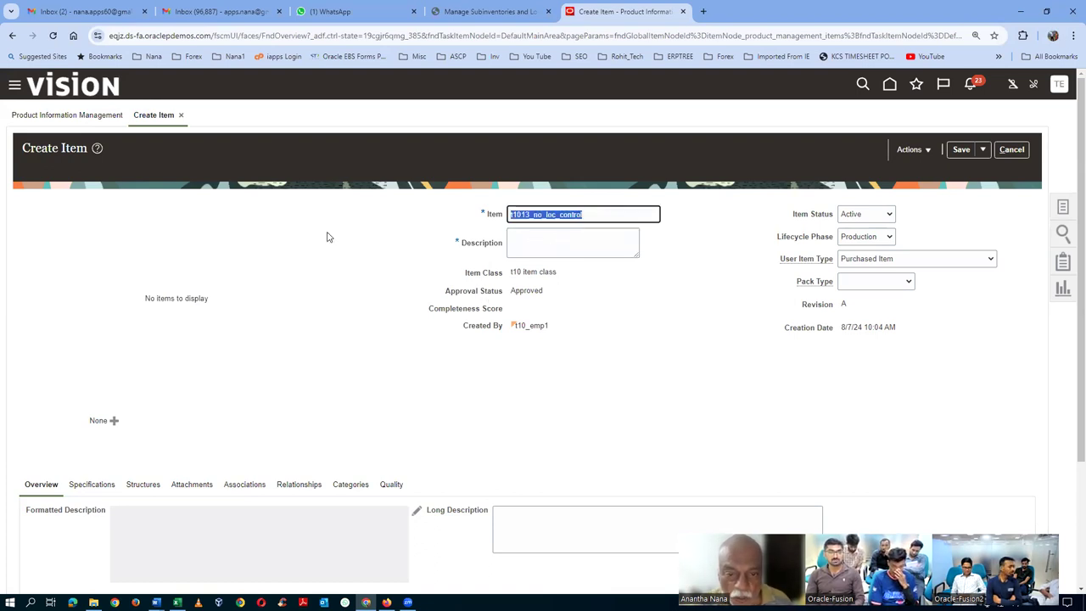
click(531, 247)
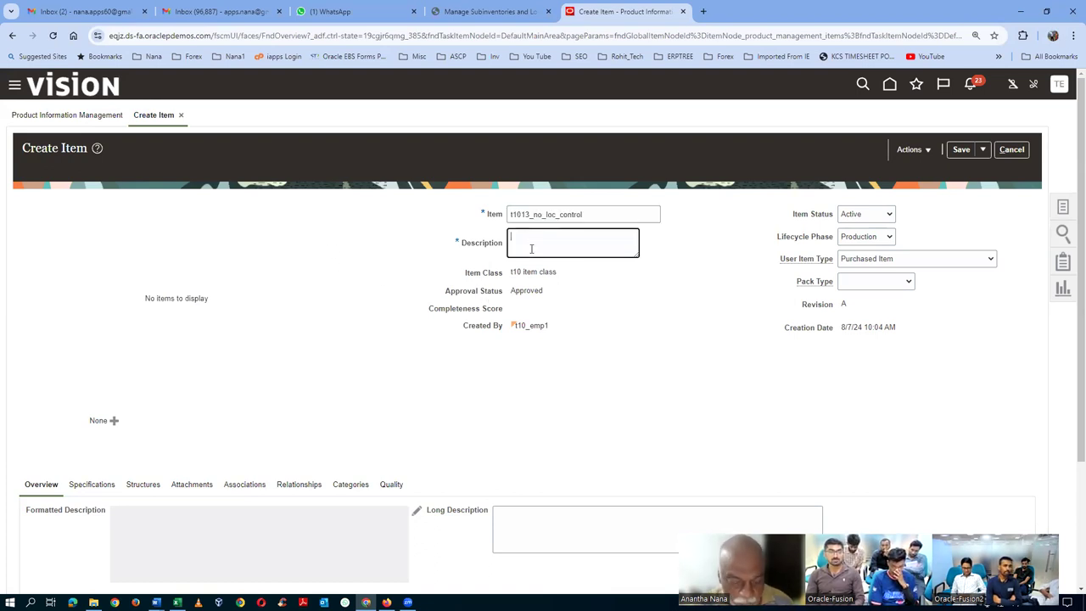
key(ctrl+v)
- Open the item's Inventory specifications and check the Stock Locator Control setting in the Locator section
scroll(120, 435, down, 2)
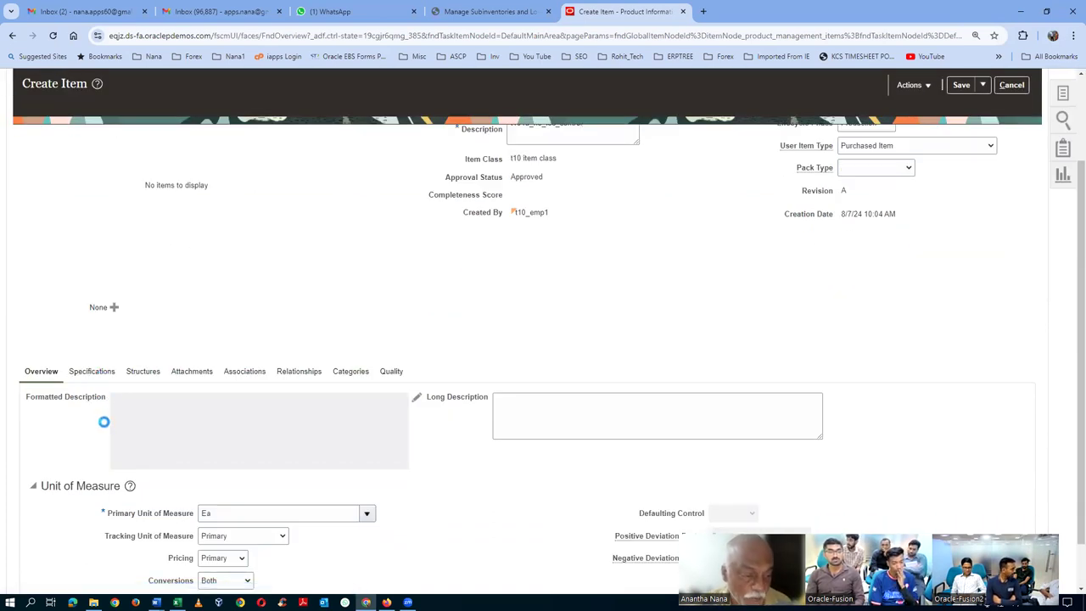
scroll(104, 421, down, 4)
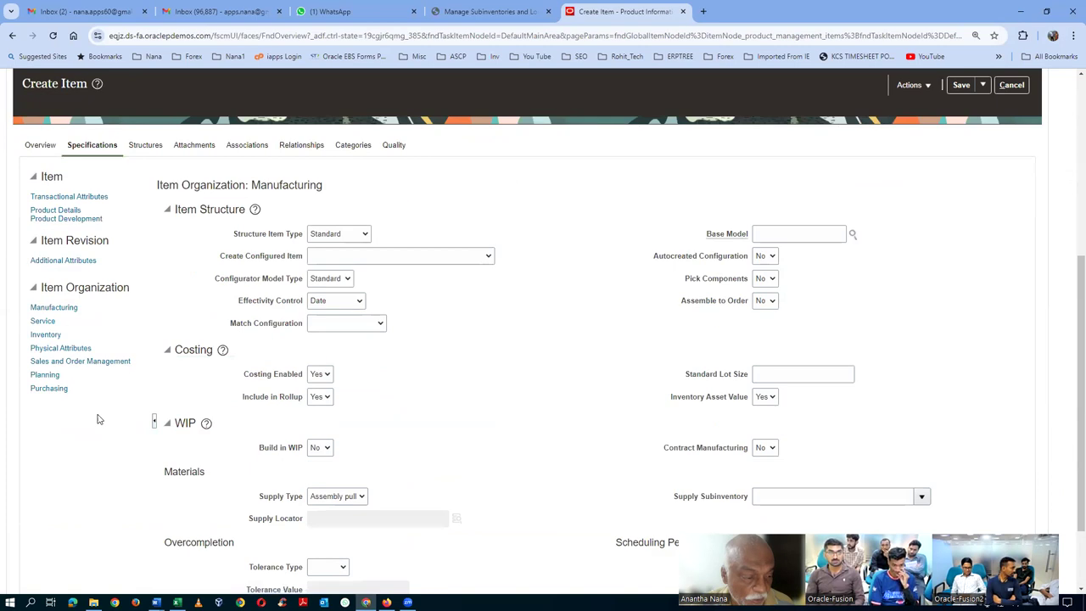
click(47, 336)
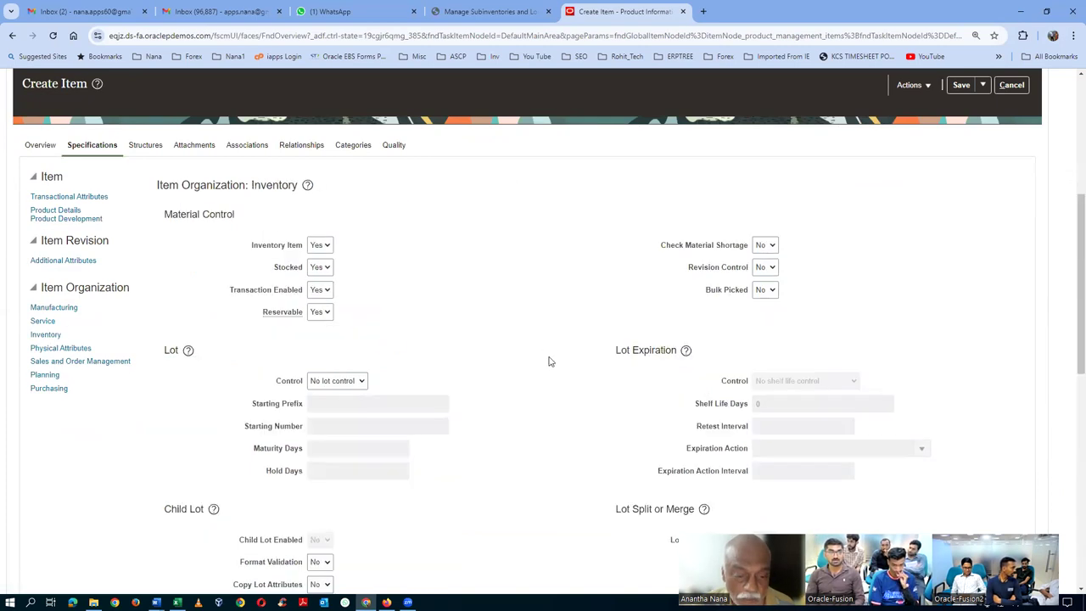
scroll(548, 359, down, 10)
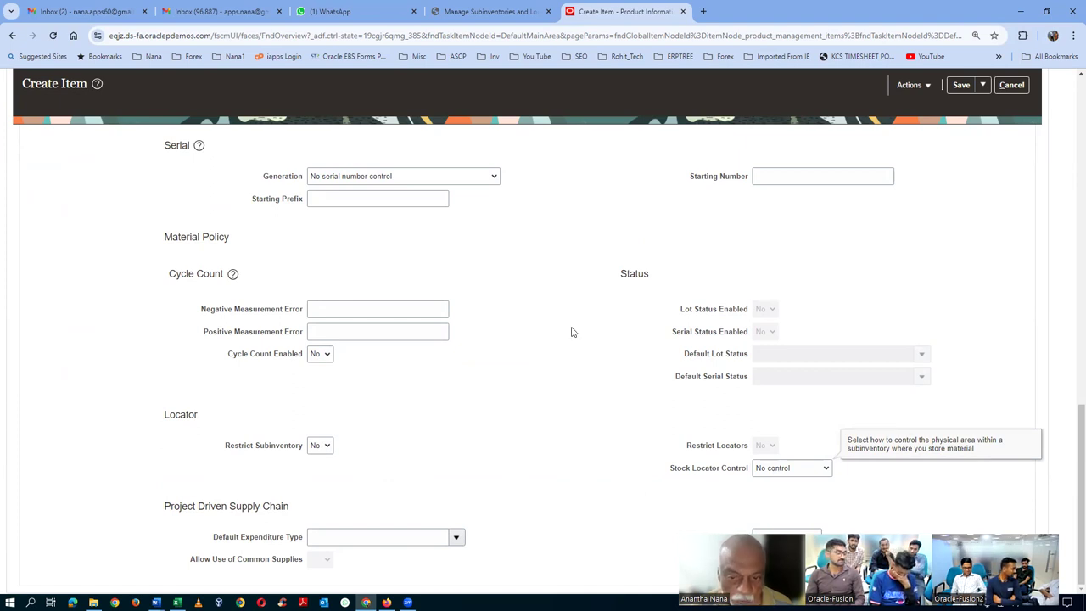
- Search for t10 organizations in the item's organization associations and add child organization T101
scroll(573, 332, up, 6)
scroll(577, 334, up, 5)
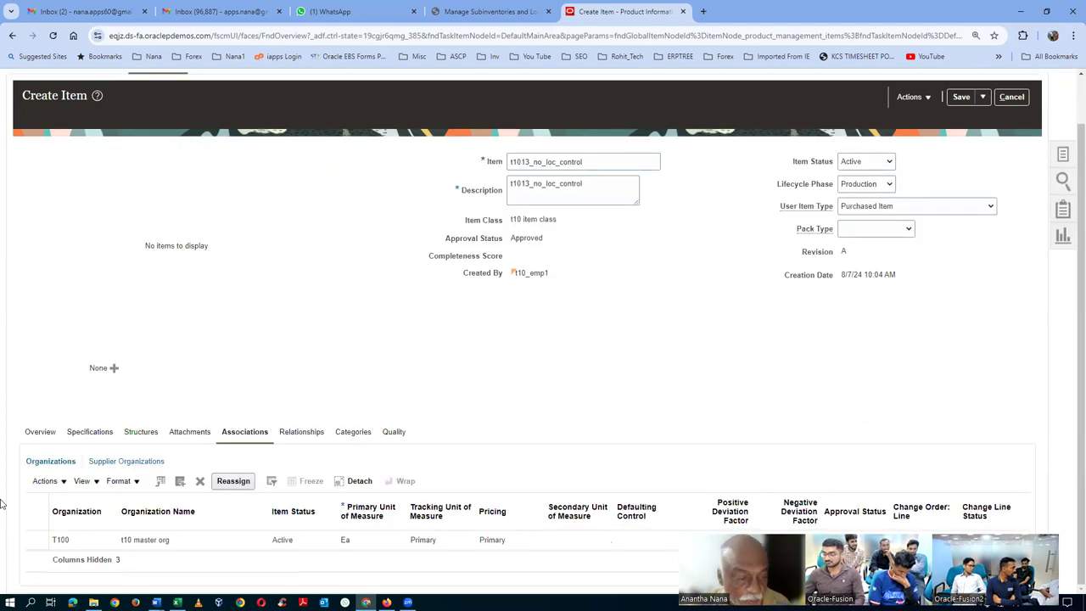
click(63, 483)
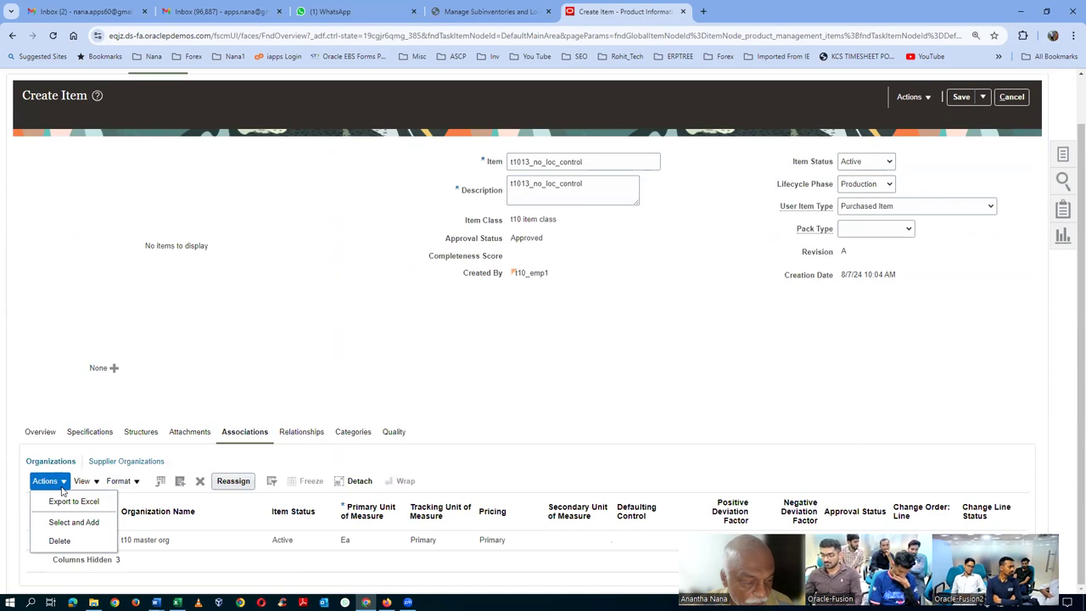
click(62, 522)
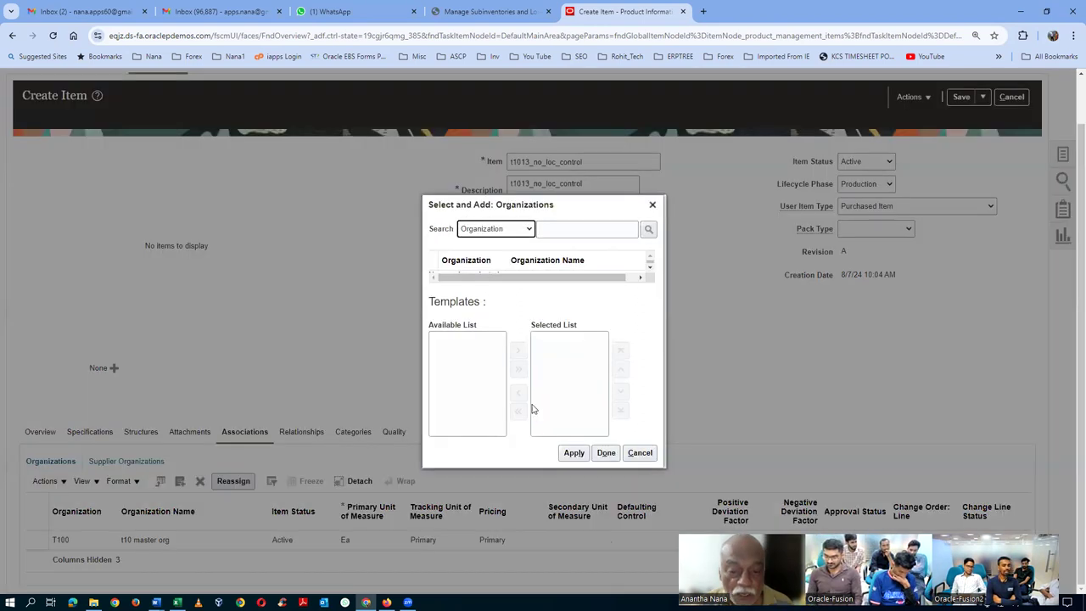
click(543, 236)
text(t10)
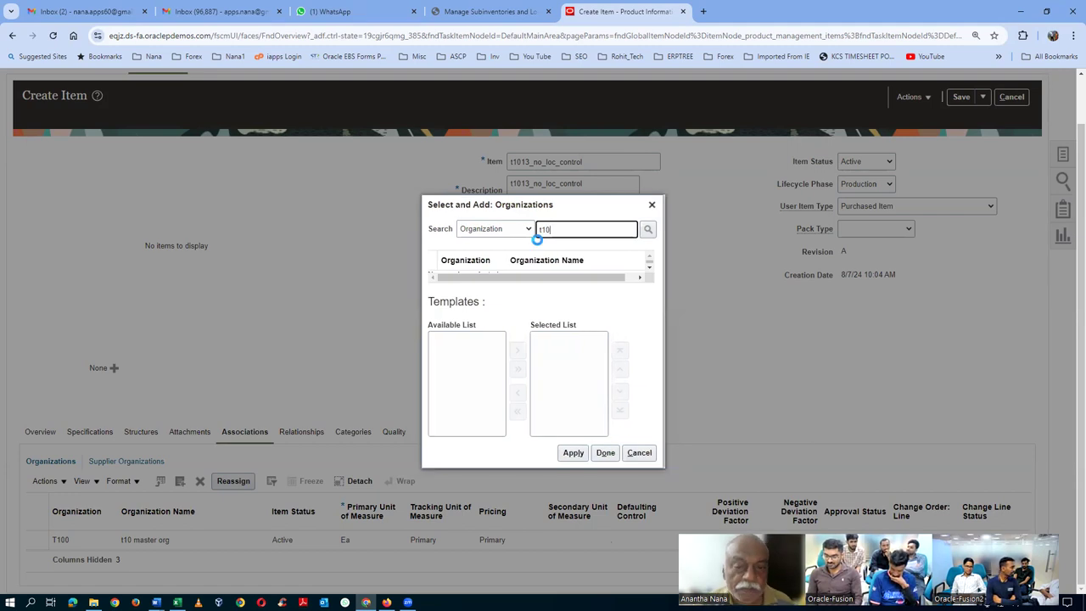
click(432, 270)
click(706, 483)
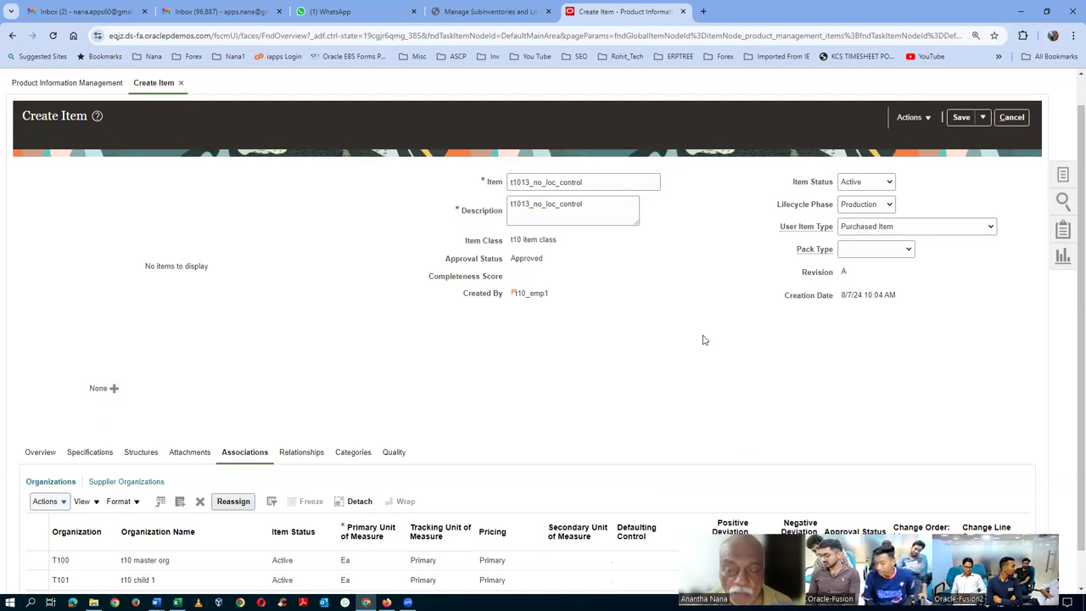
- Switch to the Locator Control document in Word and examine how item-level locator control relates to Sub 1, Sub 2 and Sub 3
key(alt+Tab)
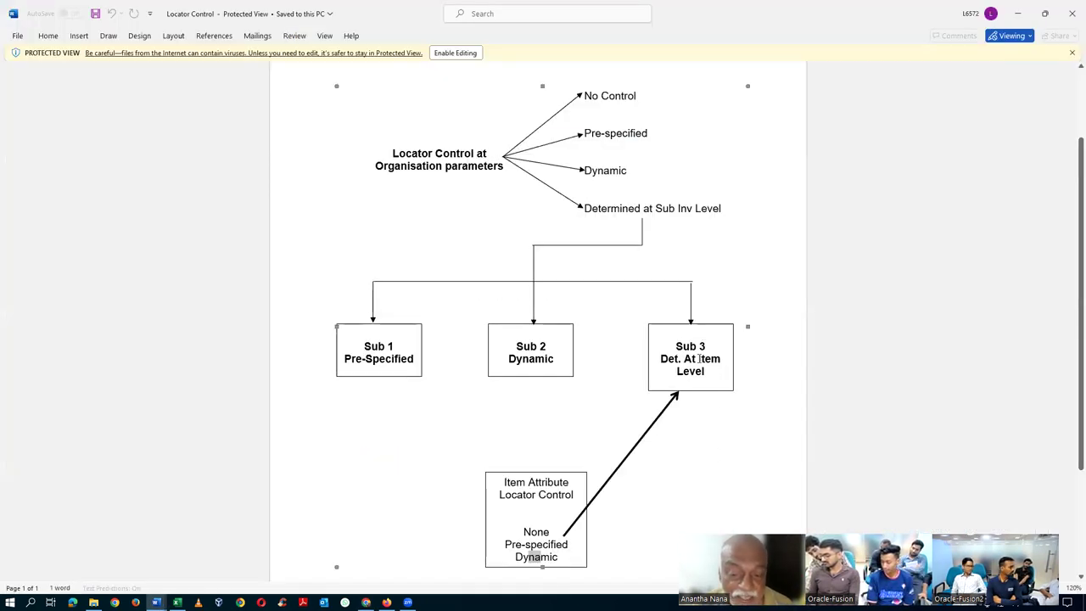
drag(676, 346, 697, 346)
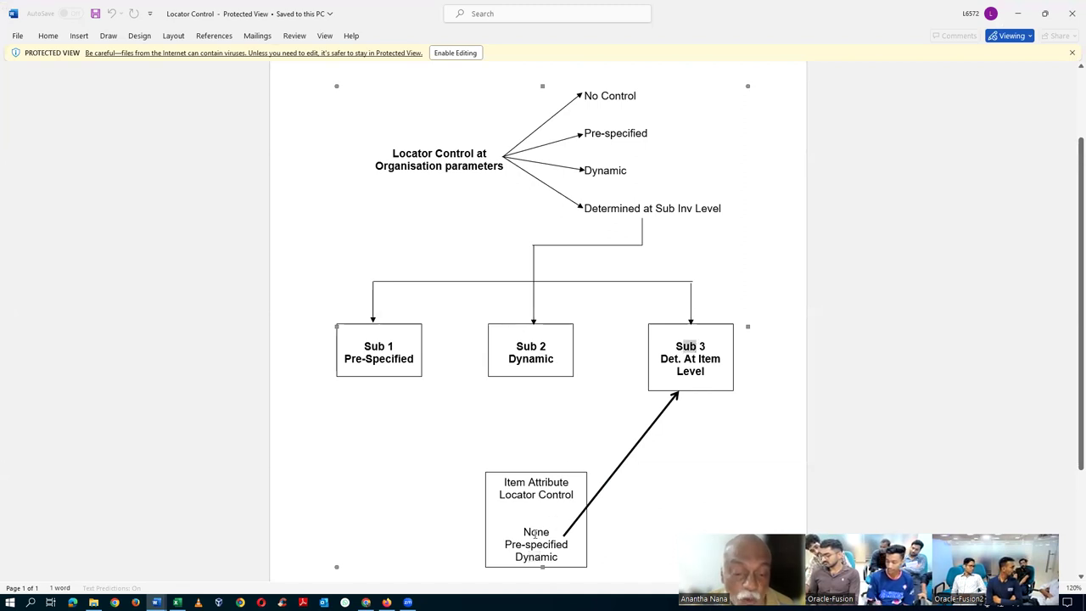
drag(525, 532, 547, 532)
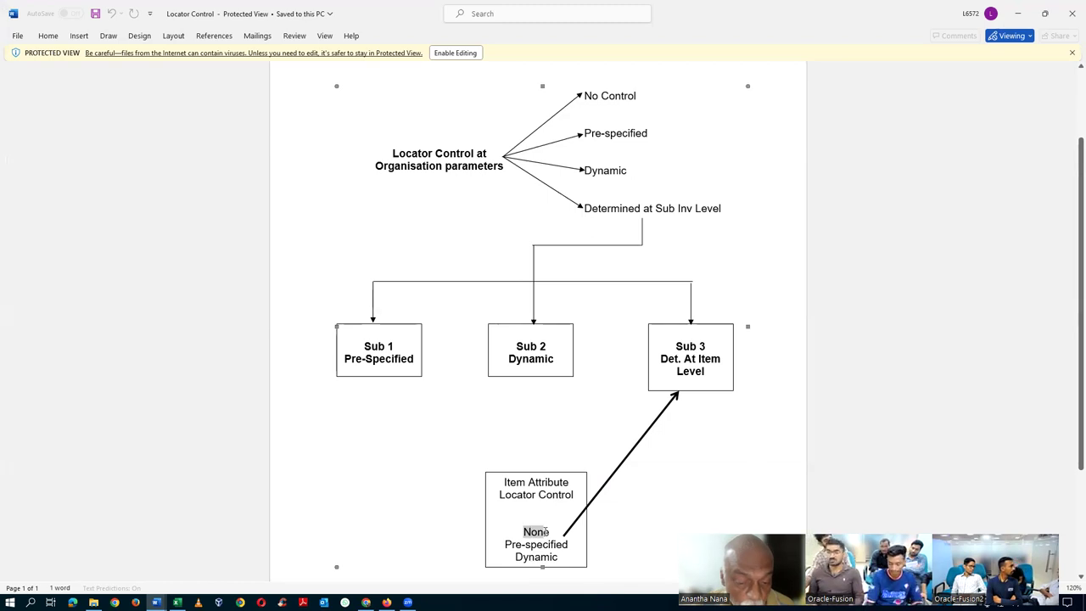
triple_click(368, 363)
click(527, 358)
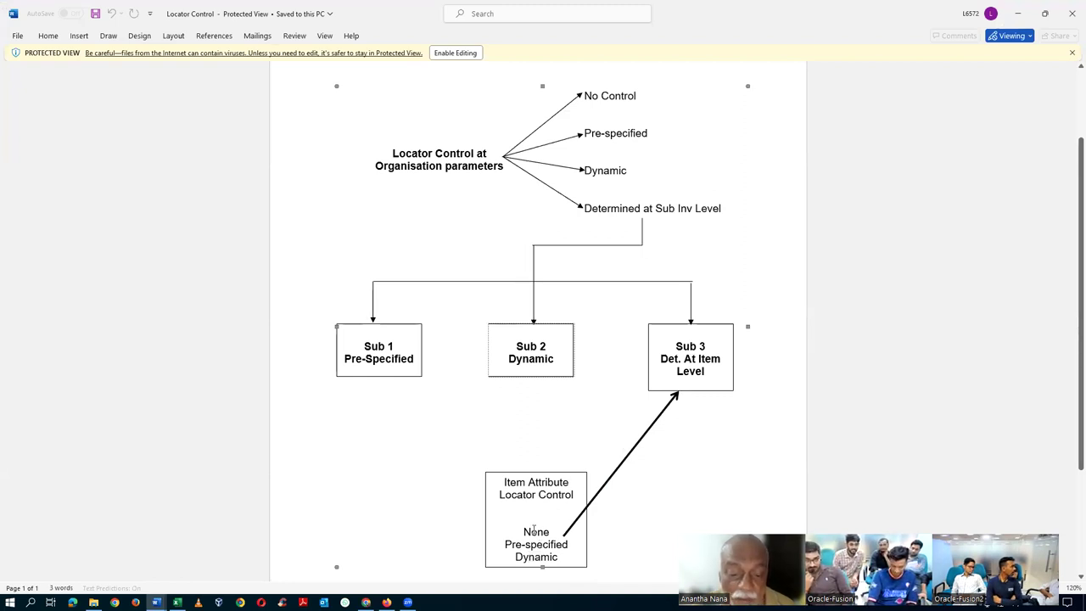
click(717, 380)
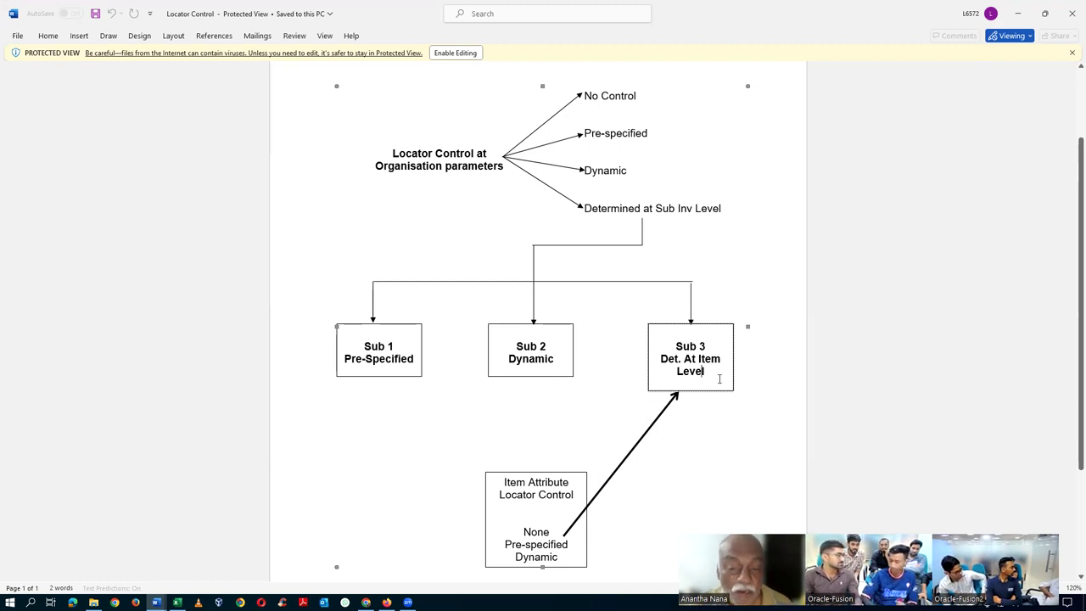
- Switch back to Oracle Fusion in Chrome and save and close the t1013_no_loc_control item
key(alt+Tab)
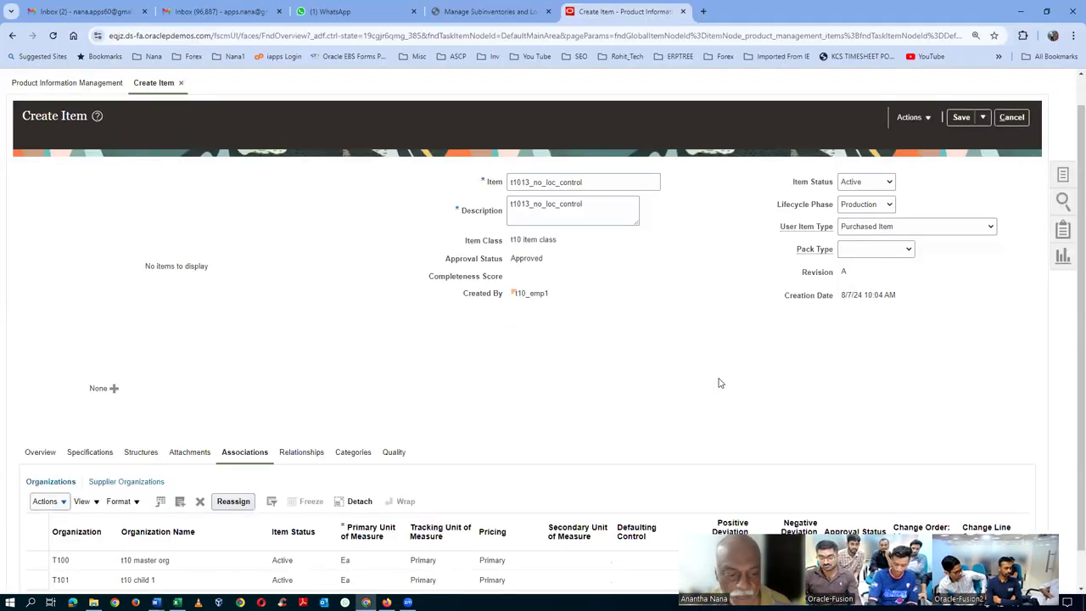
scroll(718, 382, down, 1)
scroll(717, 383, up, 2)
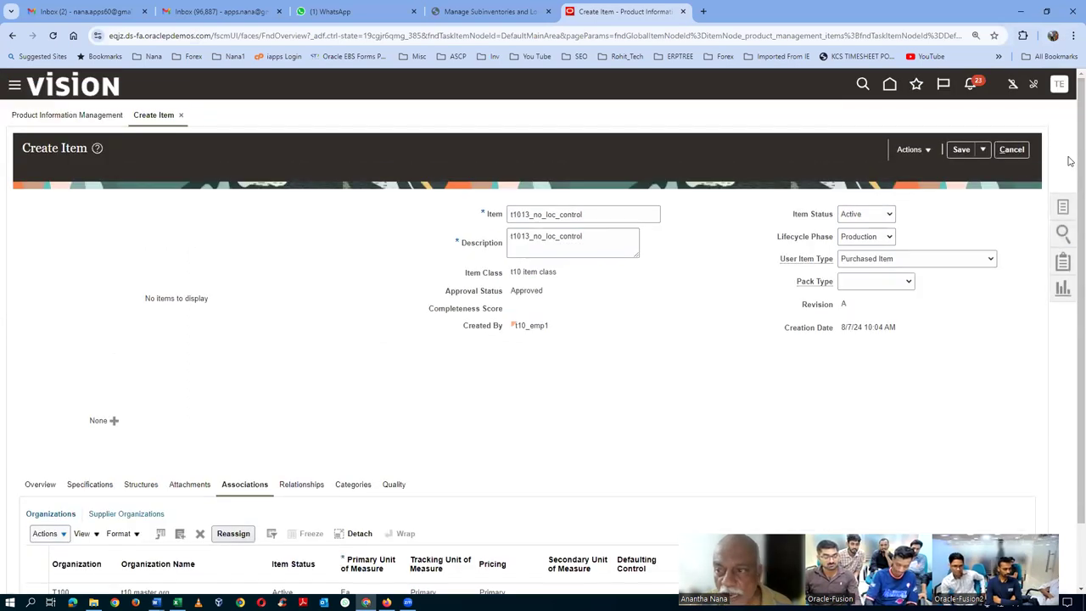
click(983, 151)
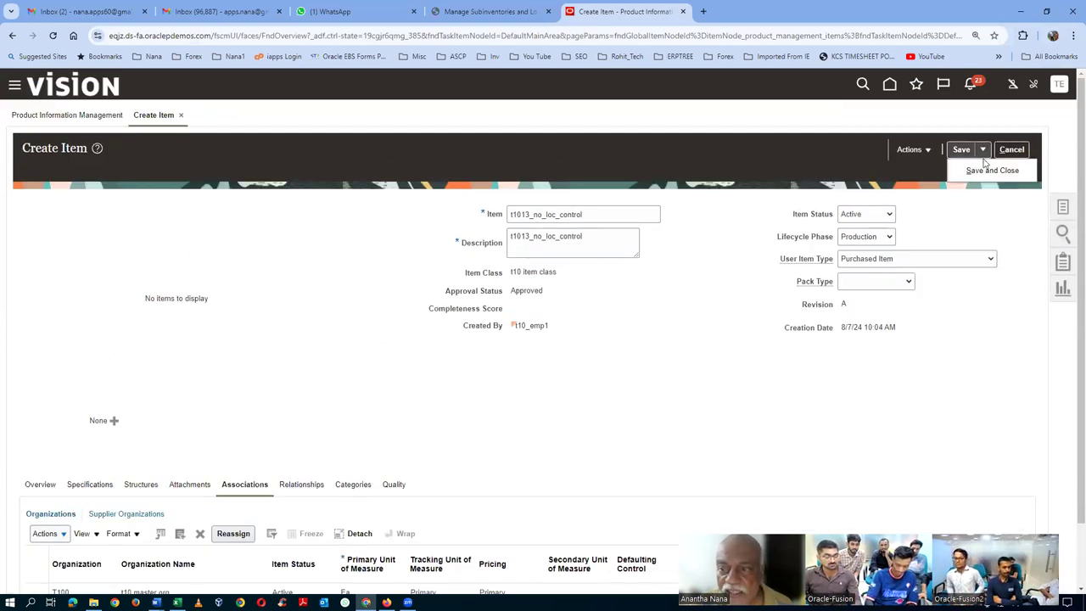
click(986, 168)
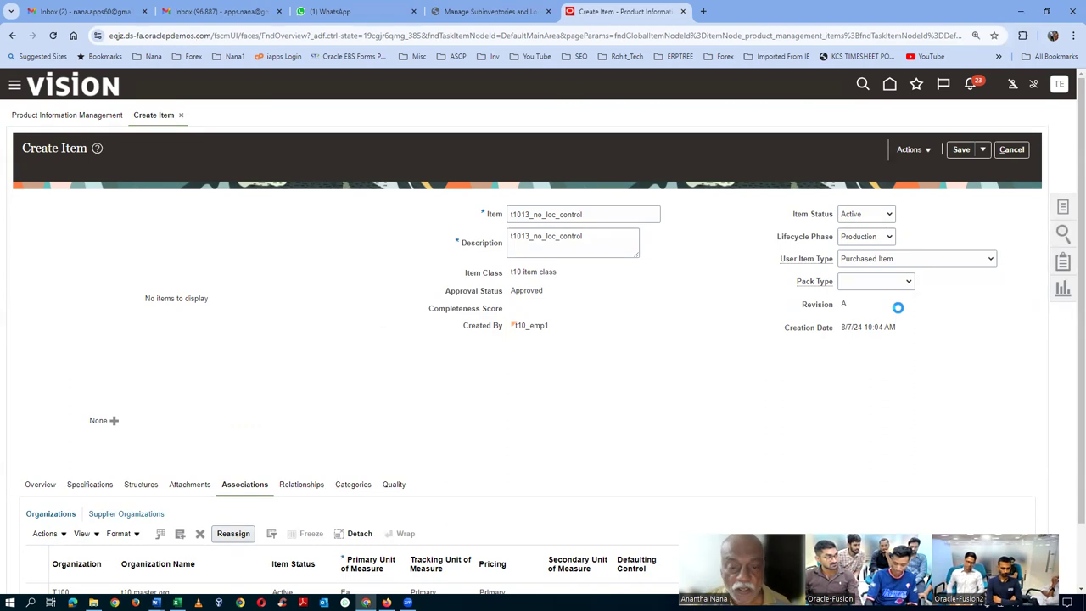
- Start a new item in organization T100 using the t10 item class and its t10 Purchased Item template
click(1061, 209)
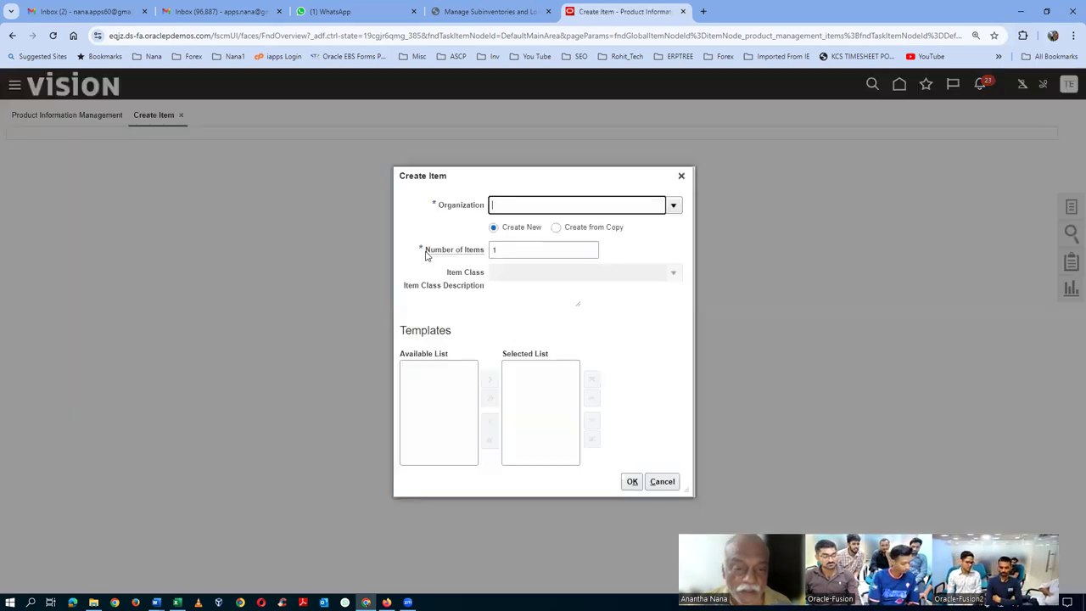
click(507, 207)
text(t100)
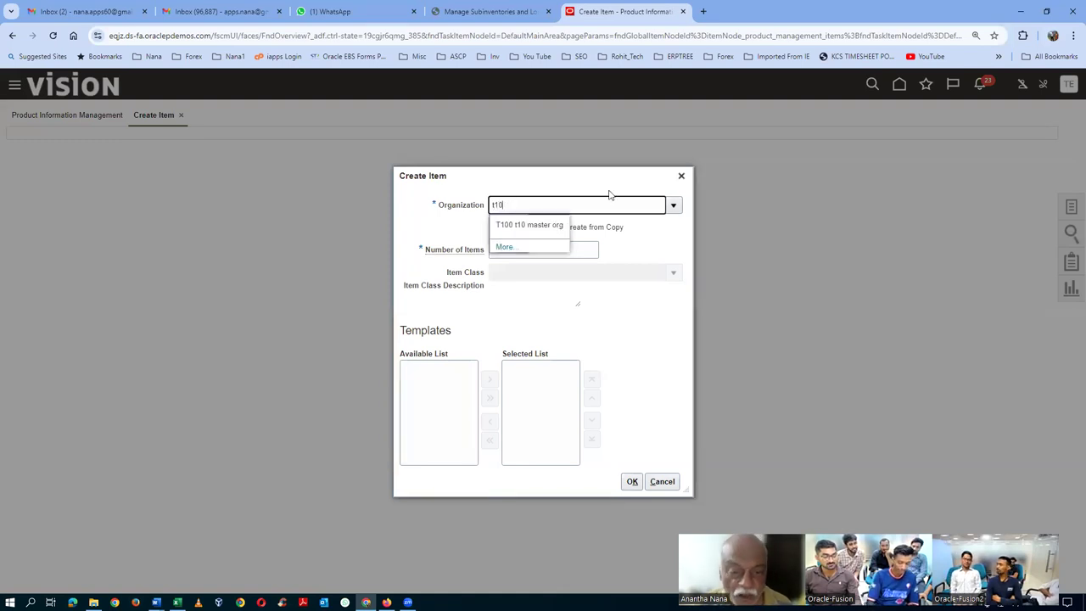
click(540, 230)
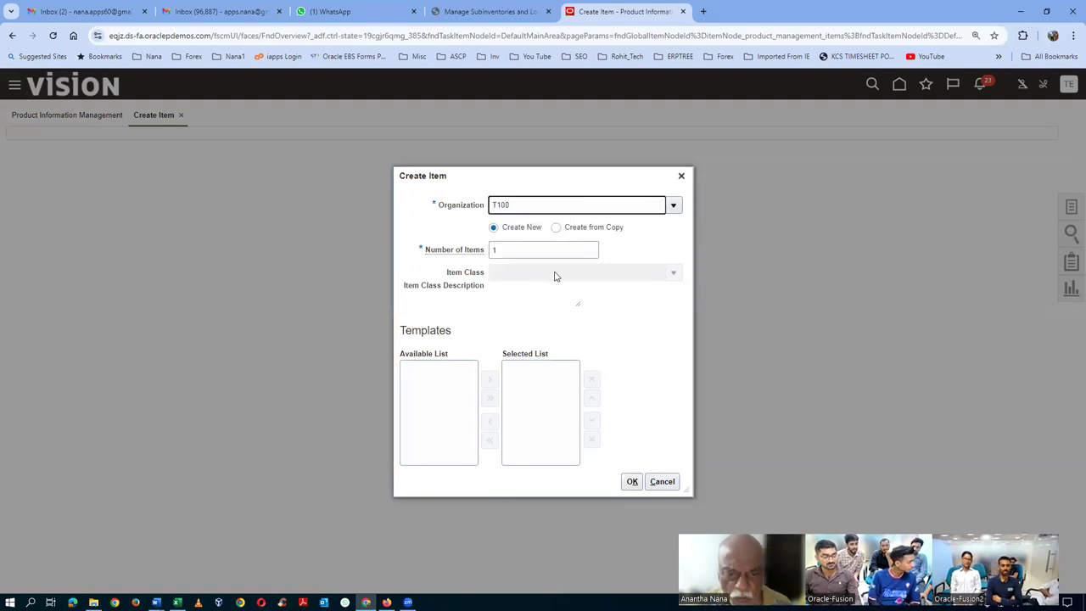
click(560, 273)
text(t10)
key(Tab)
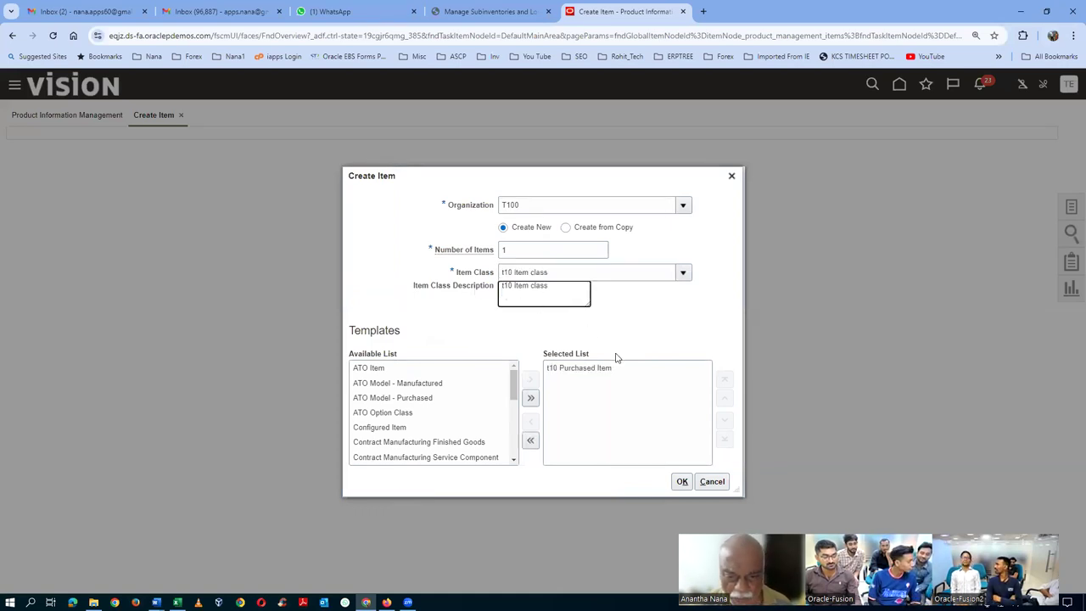
click(682, 480)
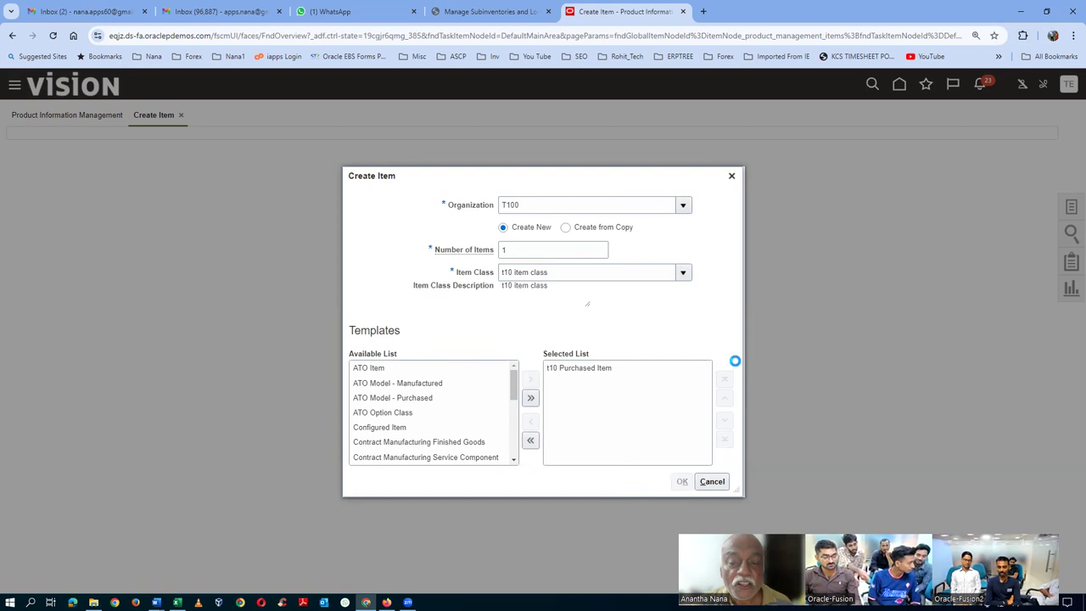
click(726, 358)
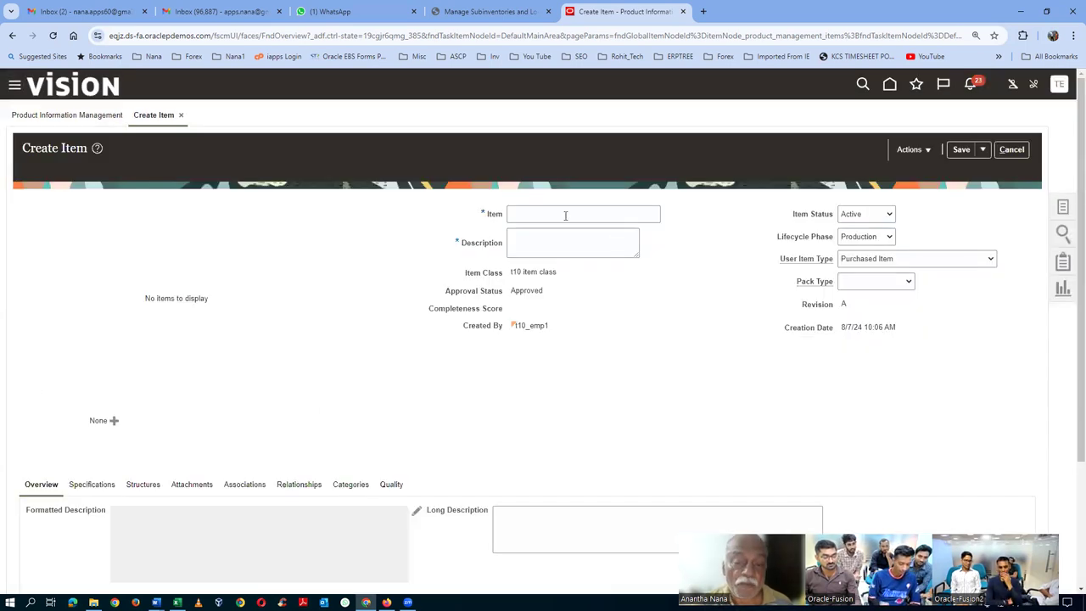
- Name the item t1014_pre_specified and copy that name into its description
click(569, 214)
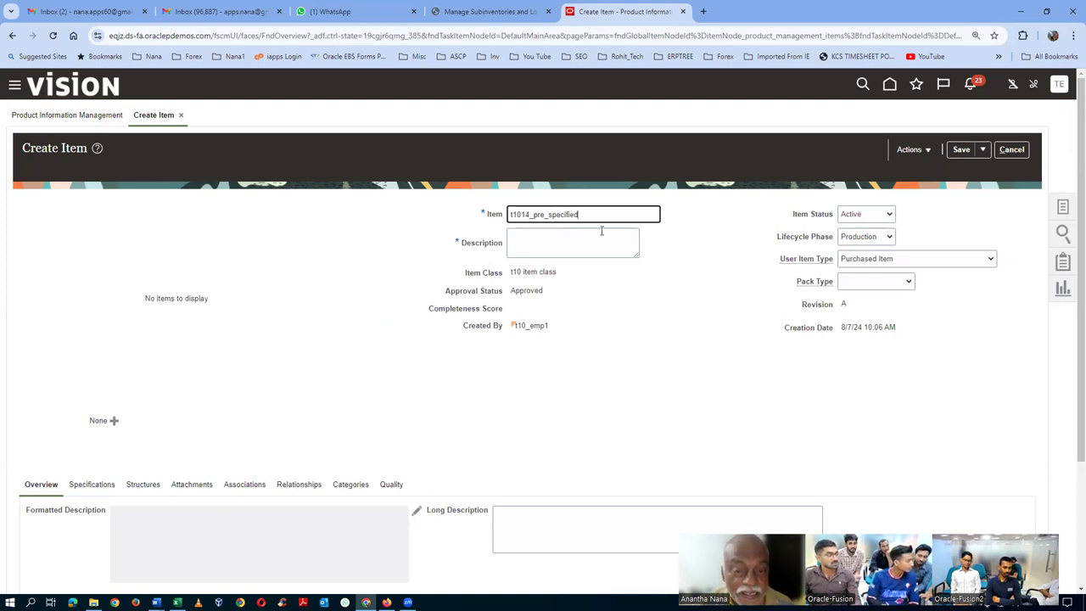
drag(592, 215, 475, 233)
key(ctrl+c)
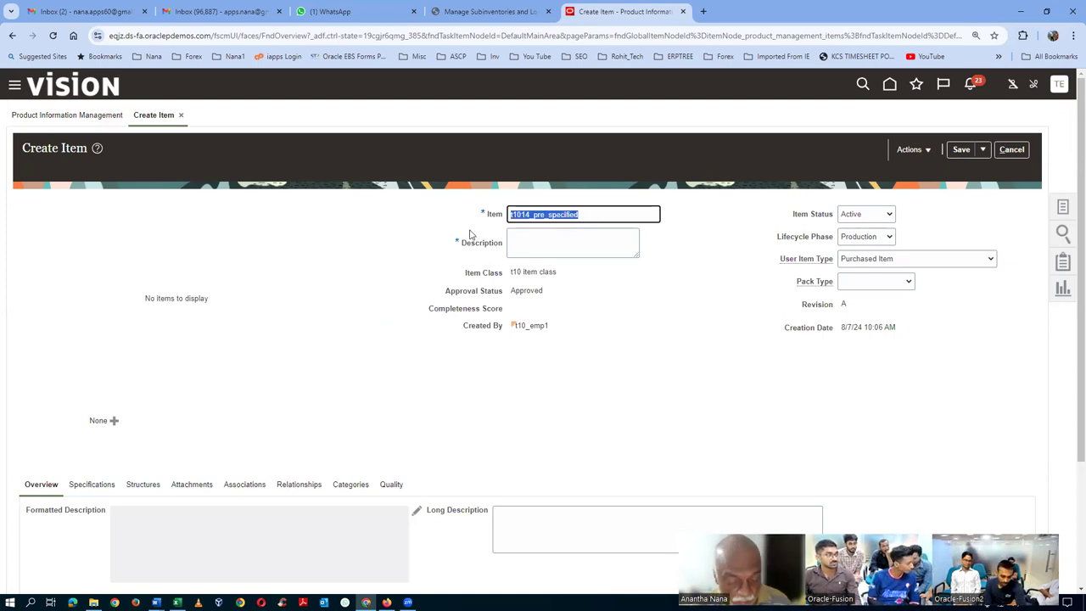
click(552, 245)
key(ctrl+v)
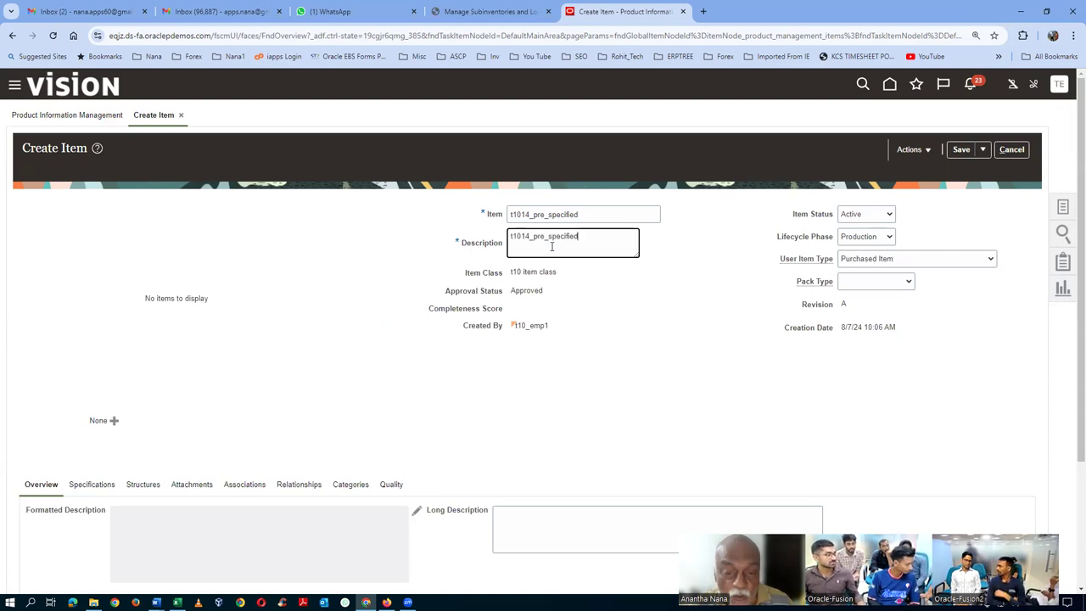
- Switch to the Locator Control document in Word and examine how the Pre-specified item attribute relates to Sub 1, Sub 2 and Sub 3
key(alt+Tab)
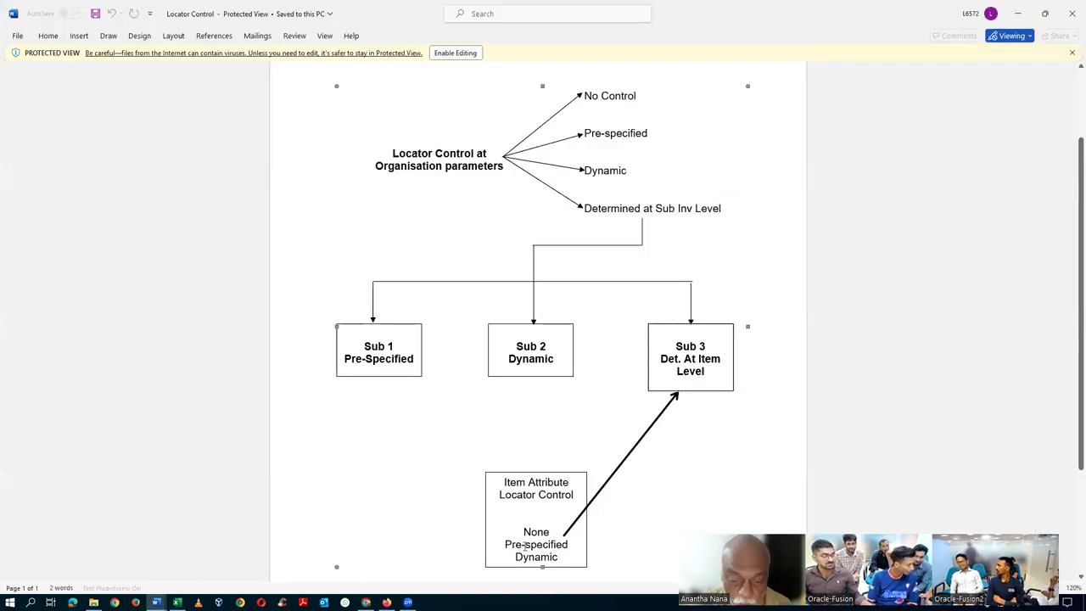
drag(522, 546, 545, 550)
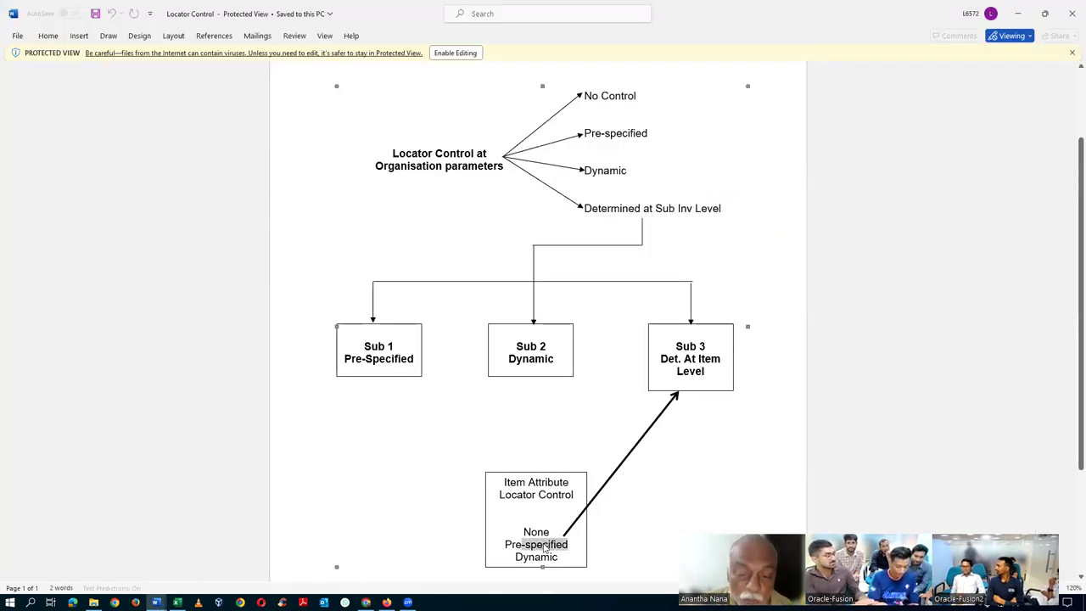
click(704, 344)
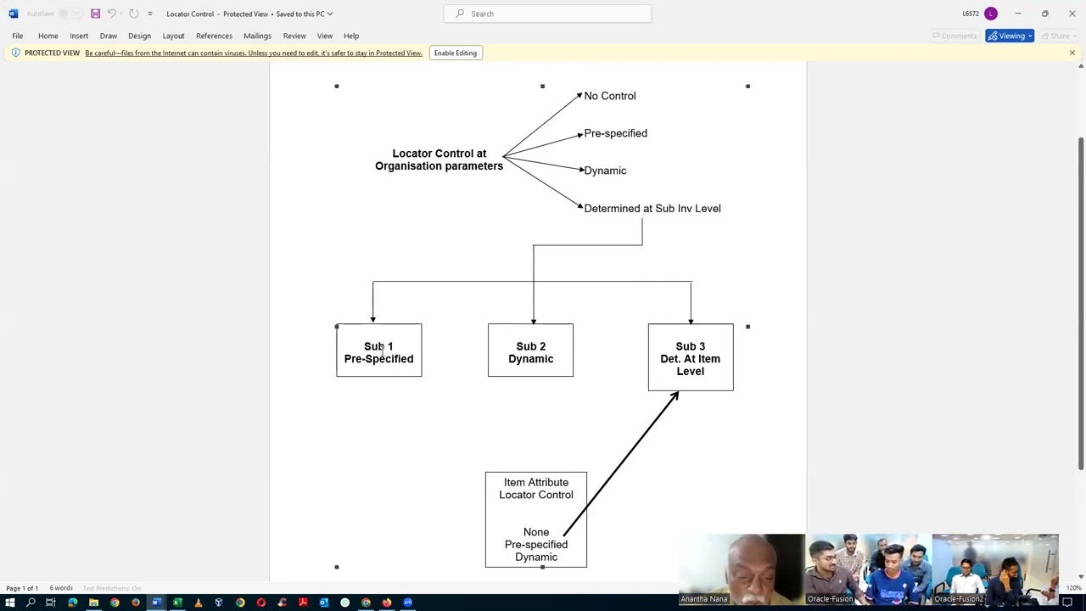
drag(365, 346, 388, 358)
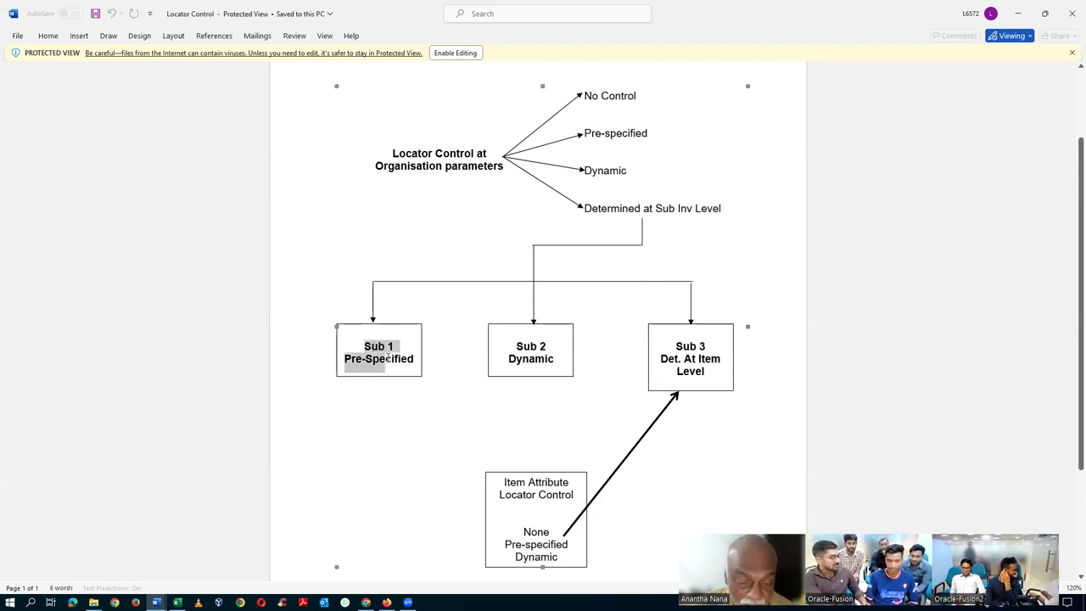
triple_click(549, 357)
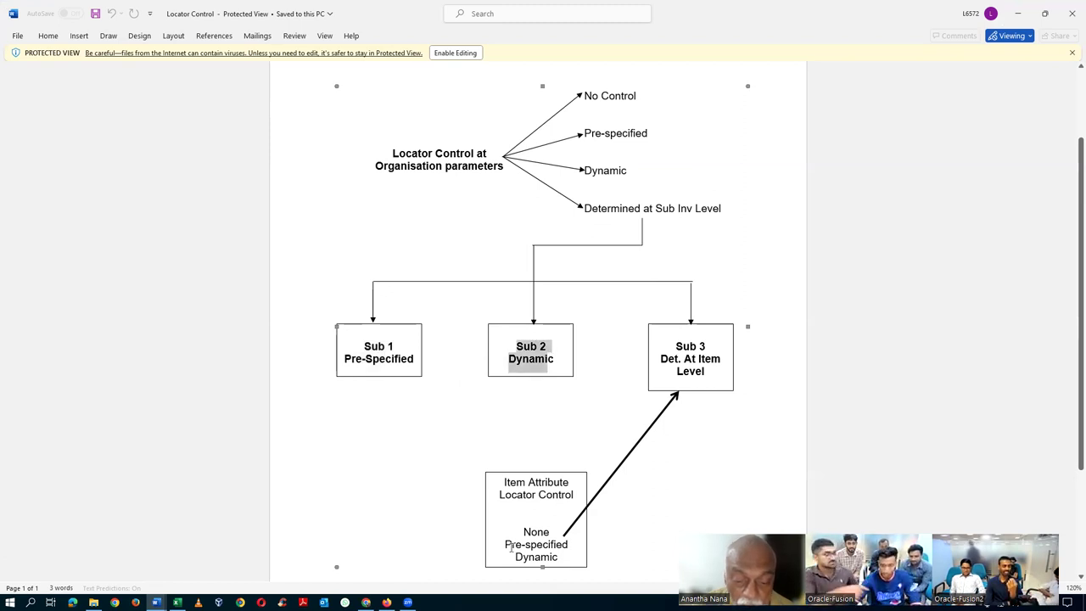
drag(507, 546, 557, 552)
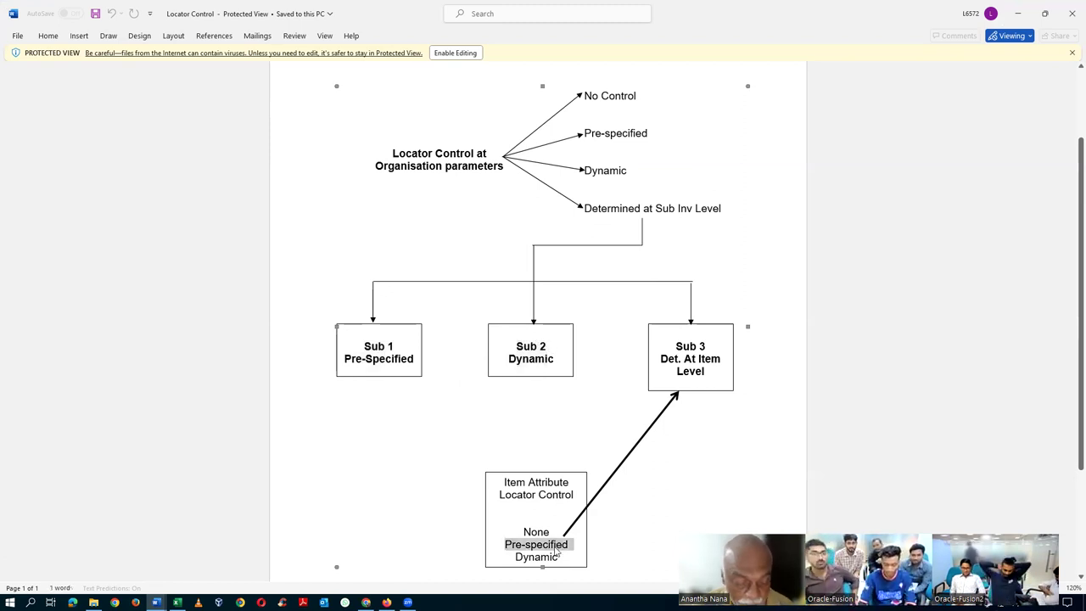
- Switch back to the item in Chrome and set Stock Locator Control to Previously specified in its Inventory specifications
key(alt+Tab)
click(111, 488)
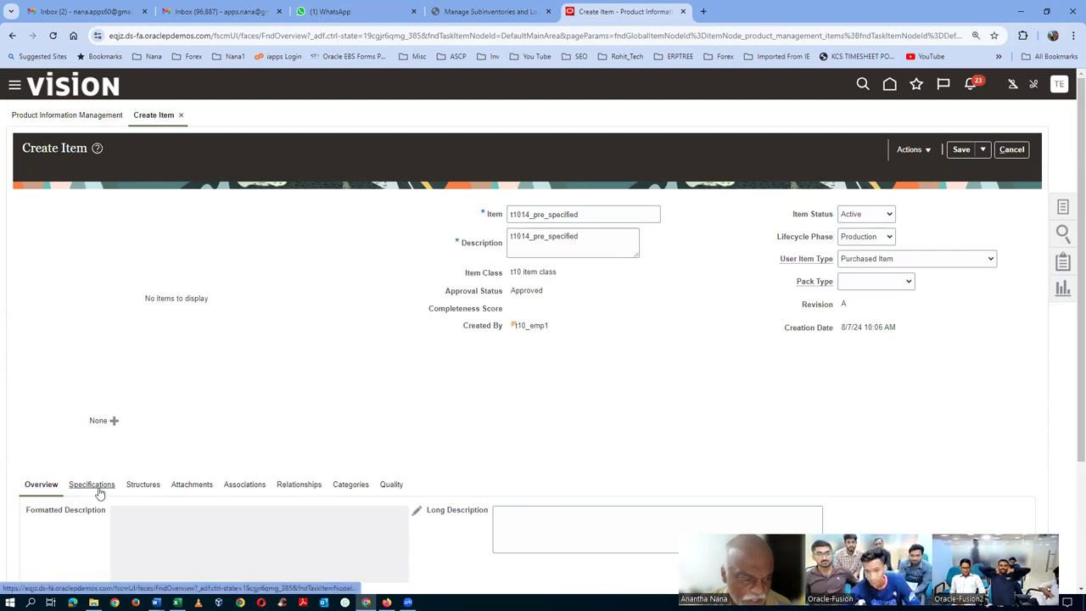
scroll(309, 393, down, 3)
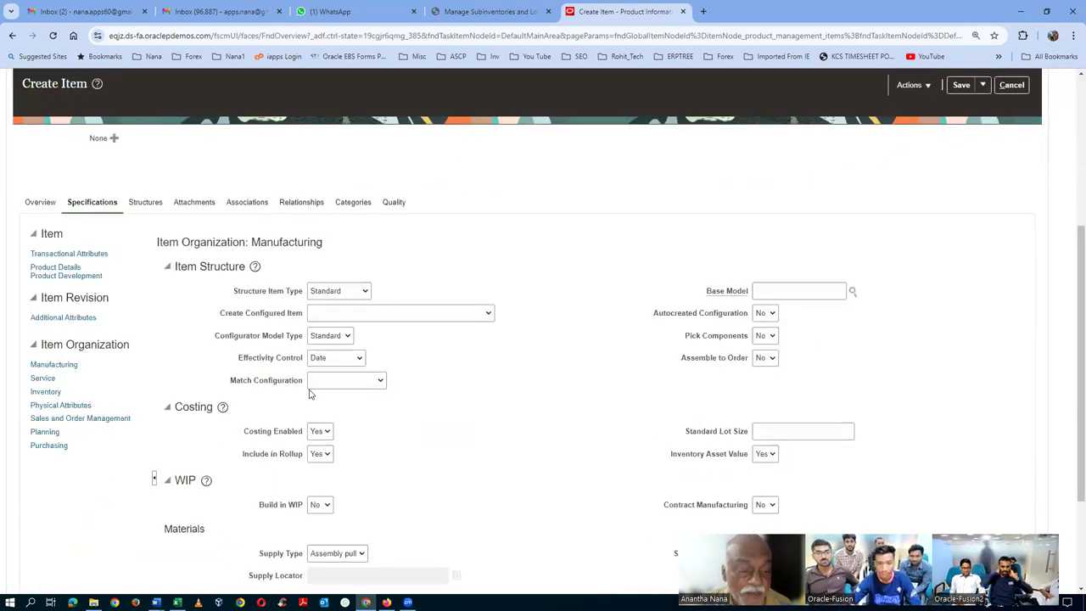
click(47, 391)
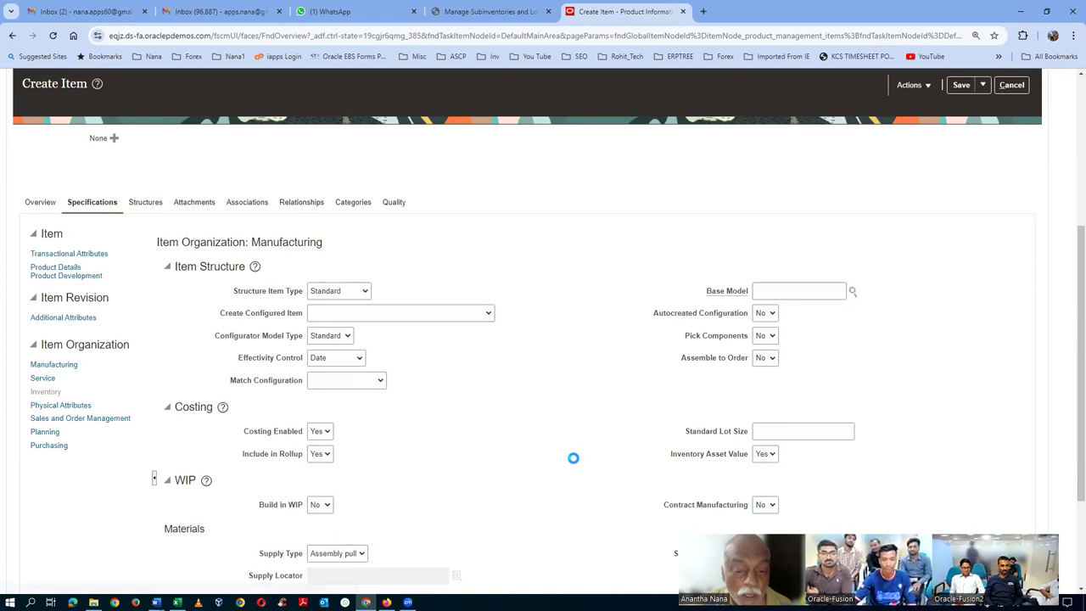
scroll(572, 462, down, 8)
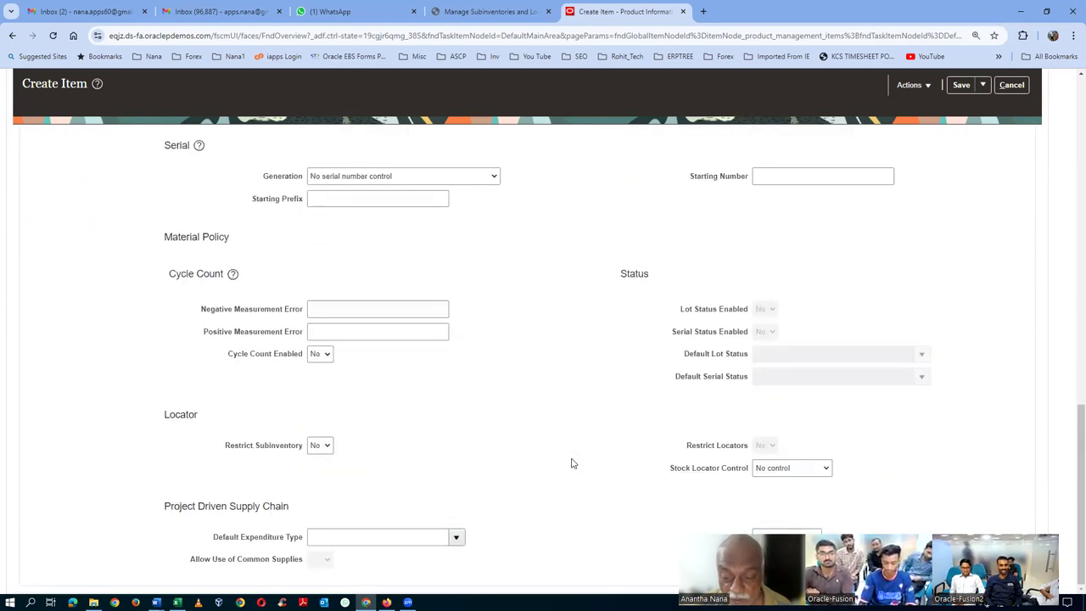
click(781, 471)
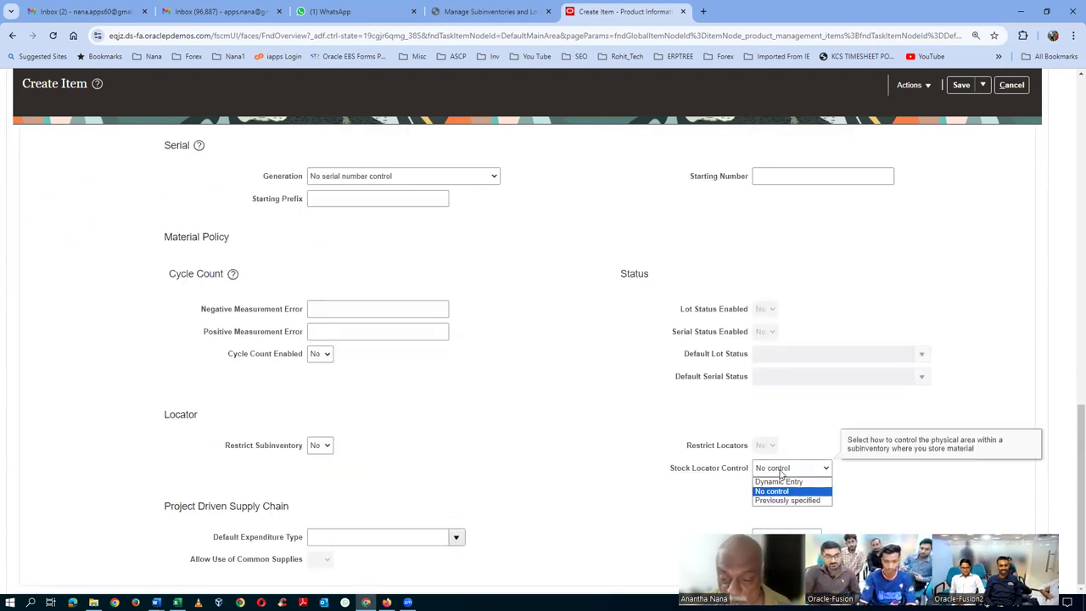
click(784, 500)
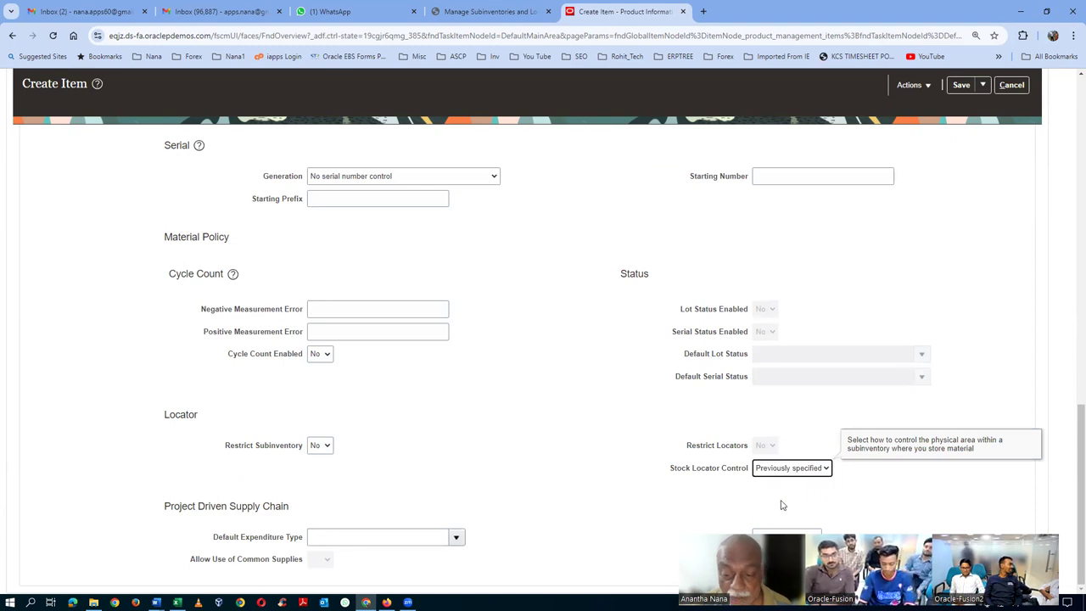
- Search for t10 organizations, add child organization T101 to the item's associations, and save and close the item
scroll(475, 331, up, 4)
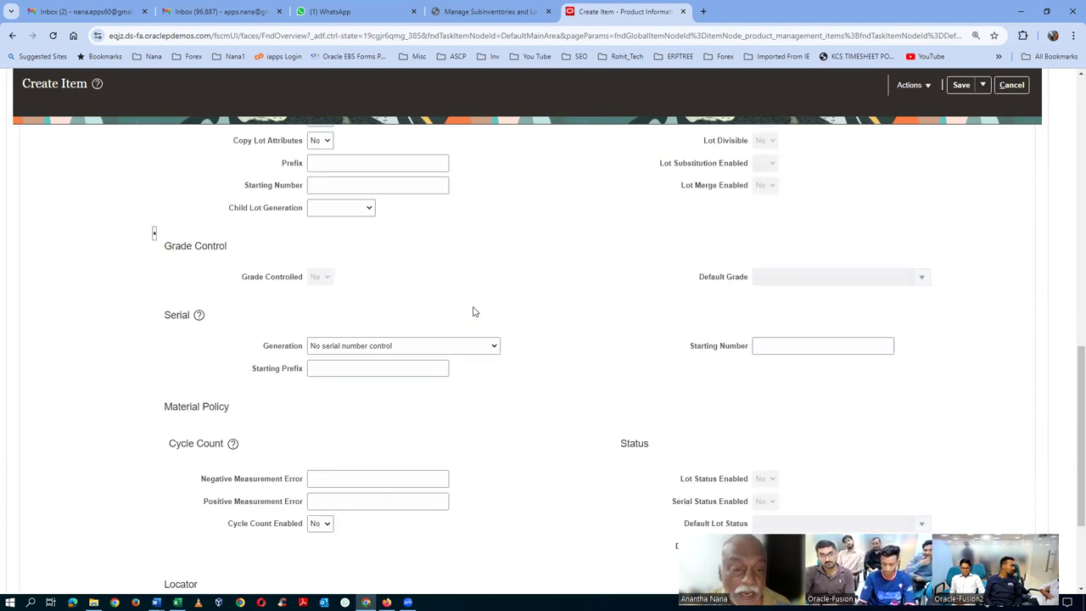
scroll(478, 308, up, 3)
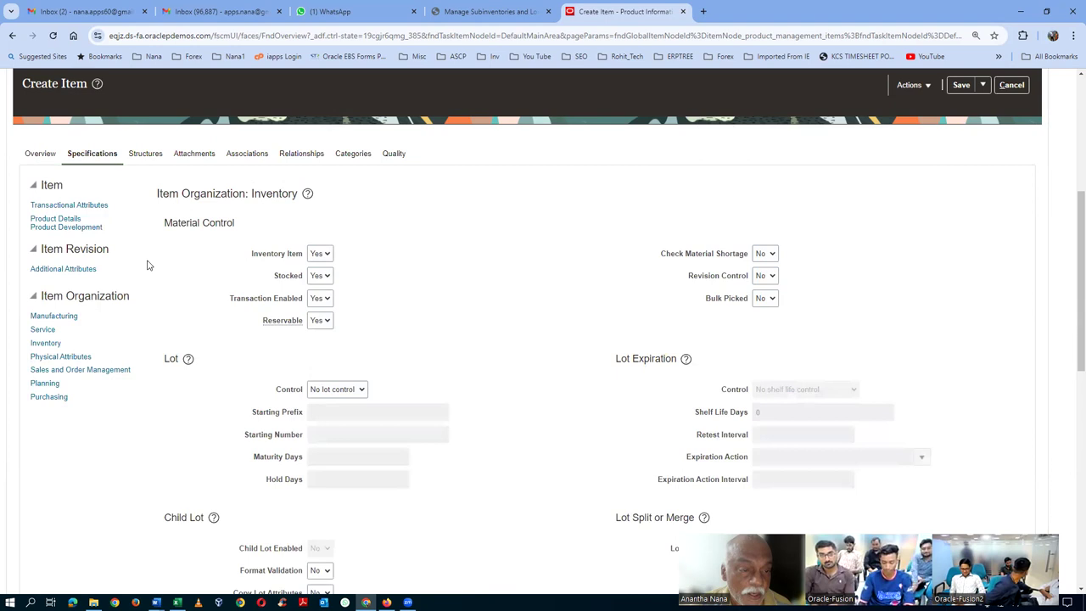
click(244, 157)
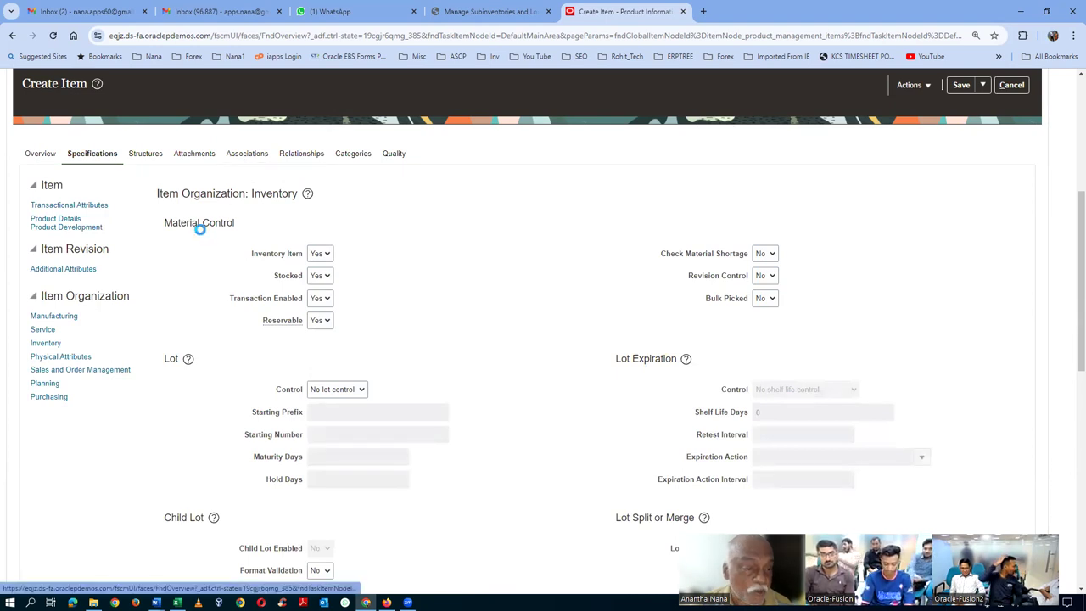
click(47, 481)
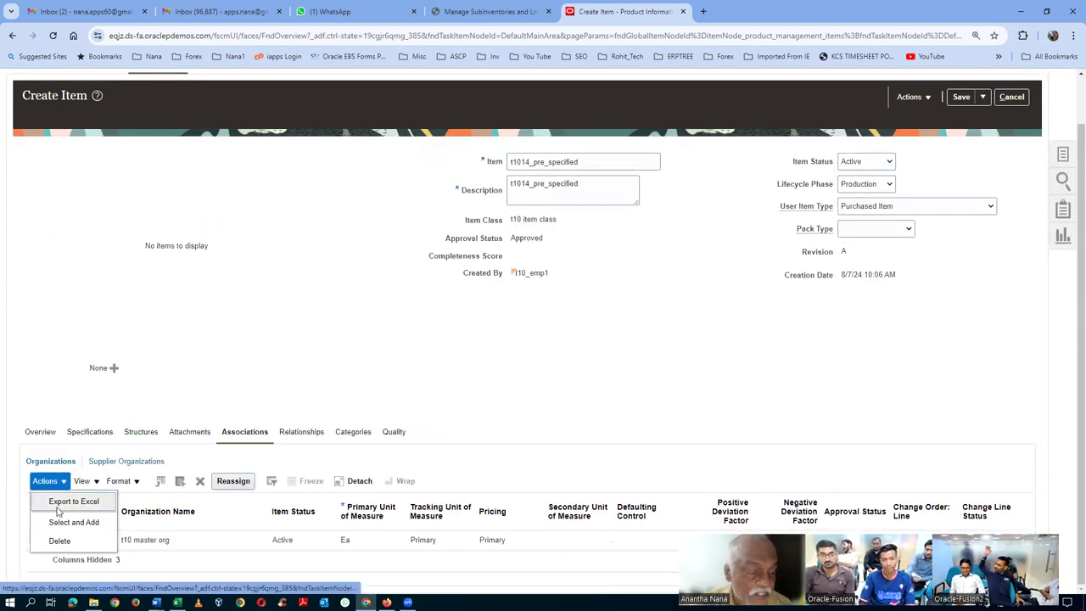
click(58, 521)
click(564, 226)
text(t10)
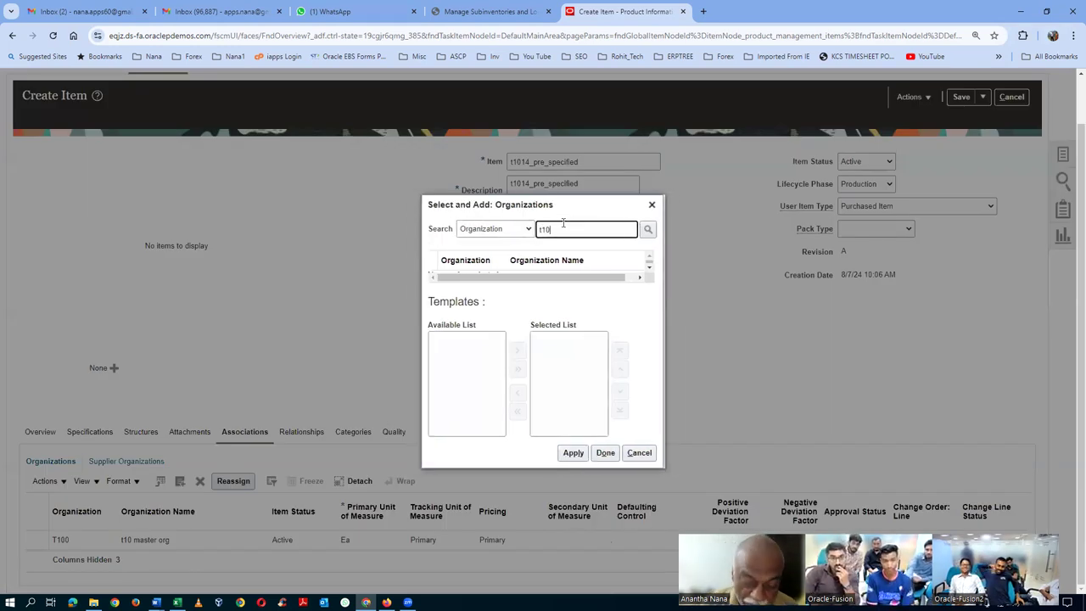
key(Return)
click(428, 269)
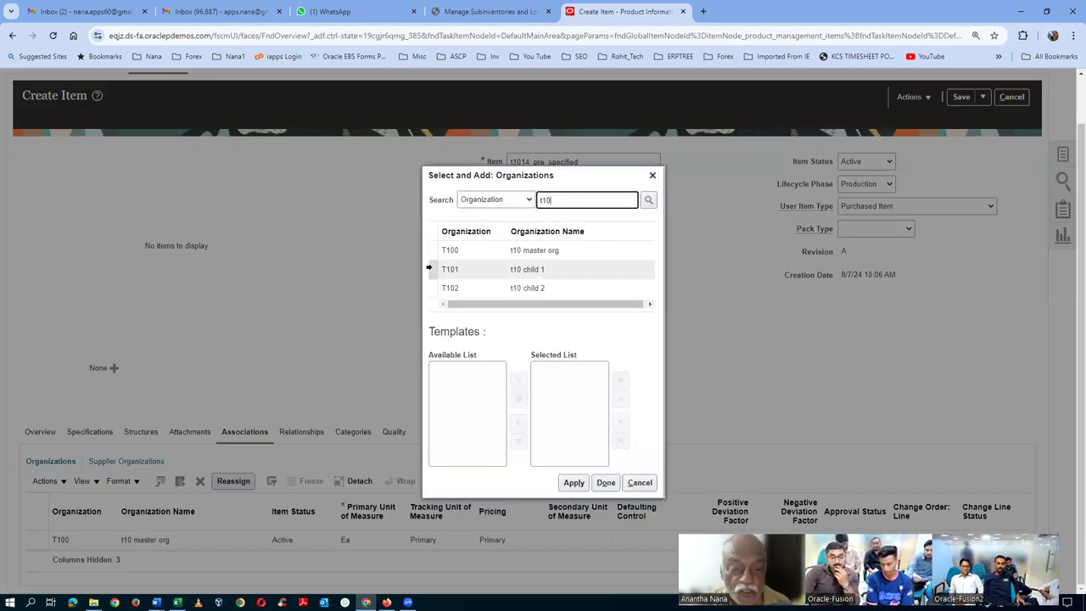
click(676, 483)
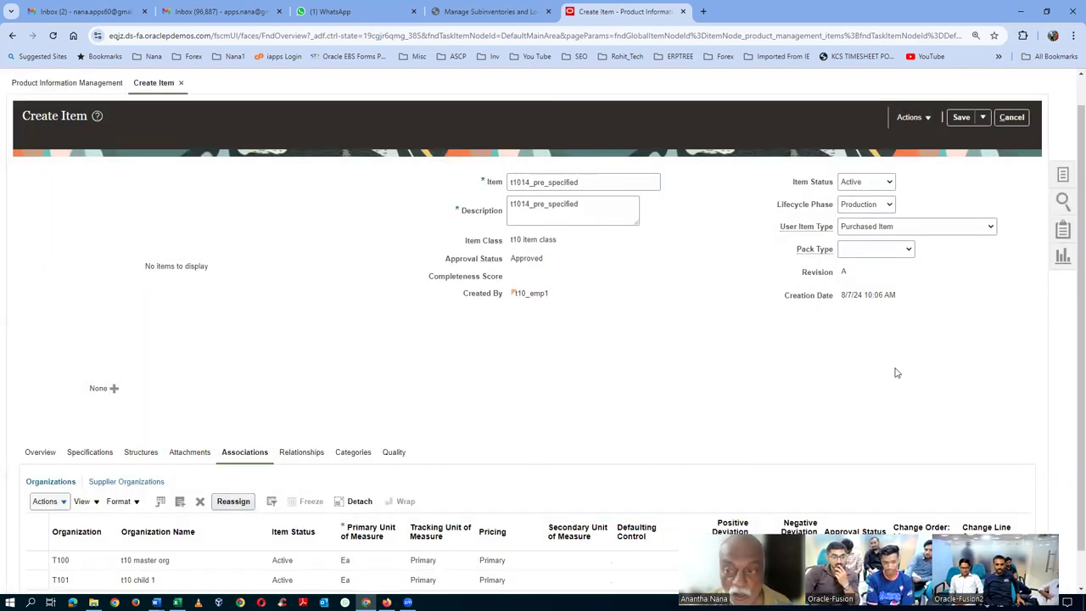
click(982, 117)
click(993, 135)
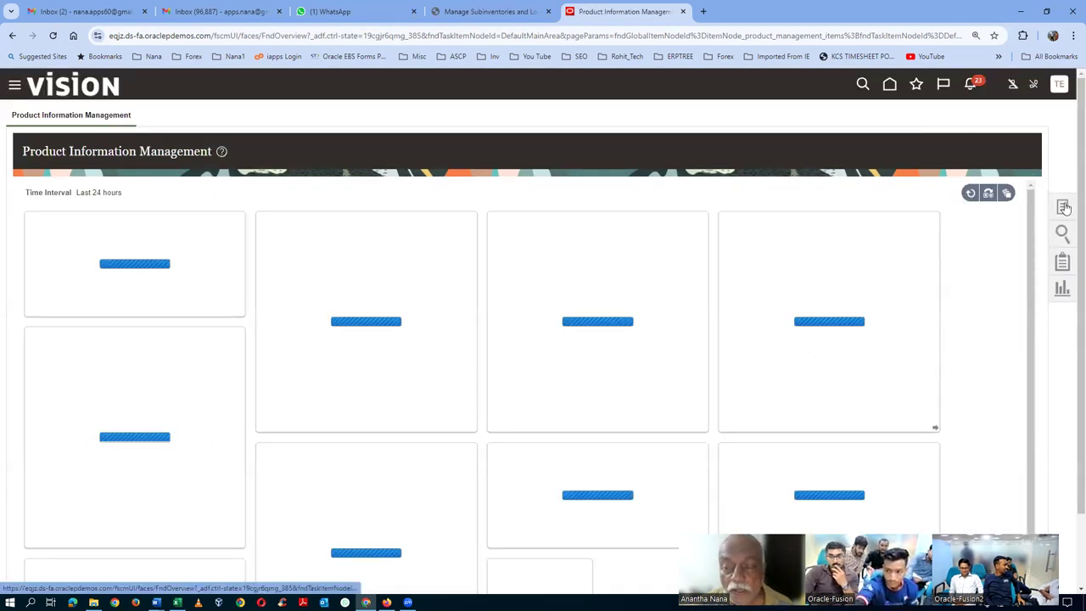
- Start one new item in organization T100 with the t10 item class and continue past the redeployment warning
click(1063, 207)
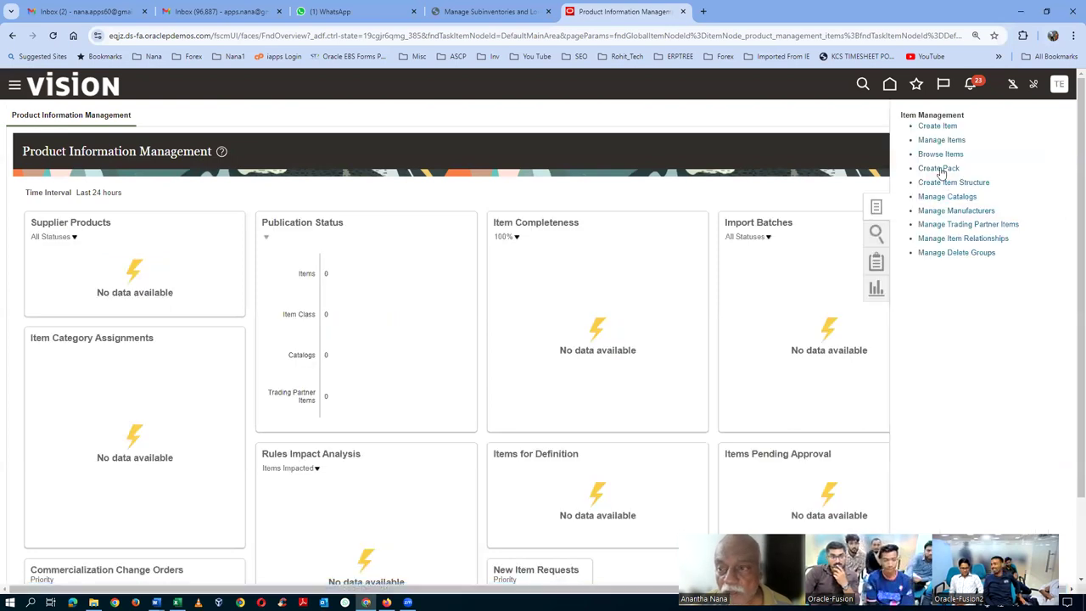
click(933, 140)
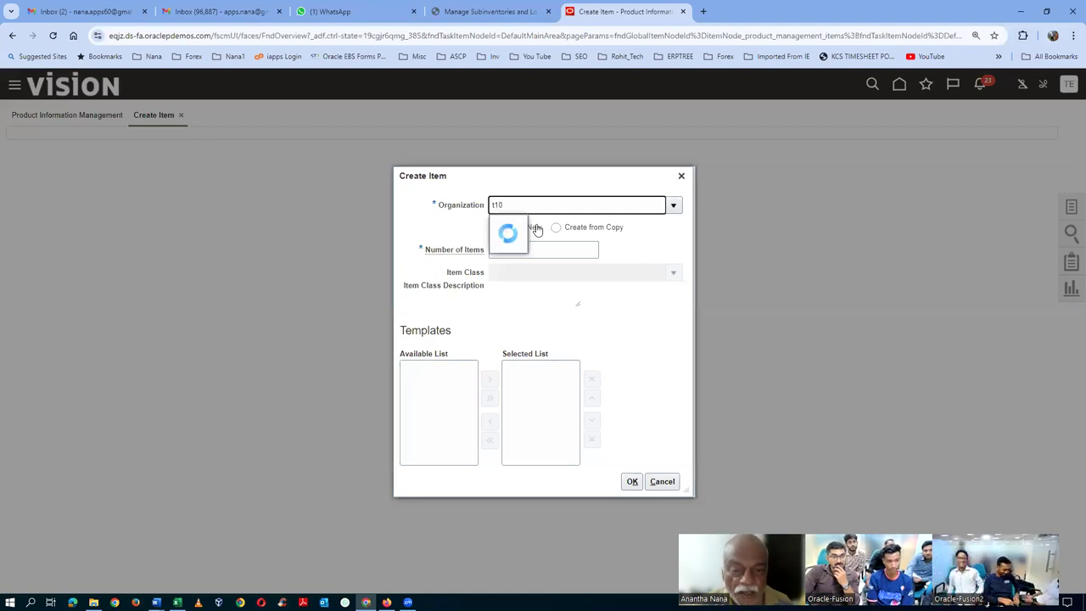
click(520, 227)
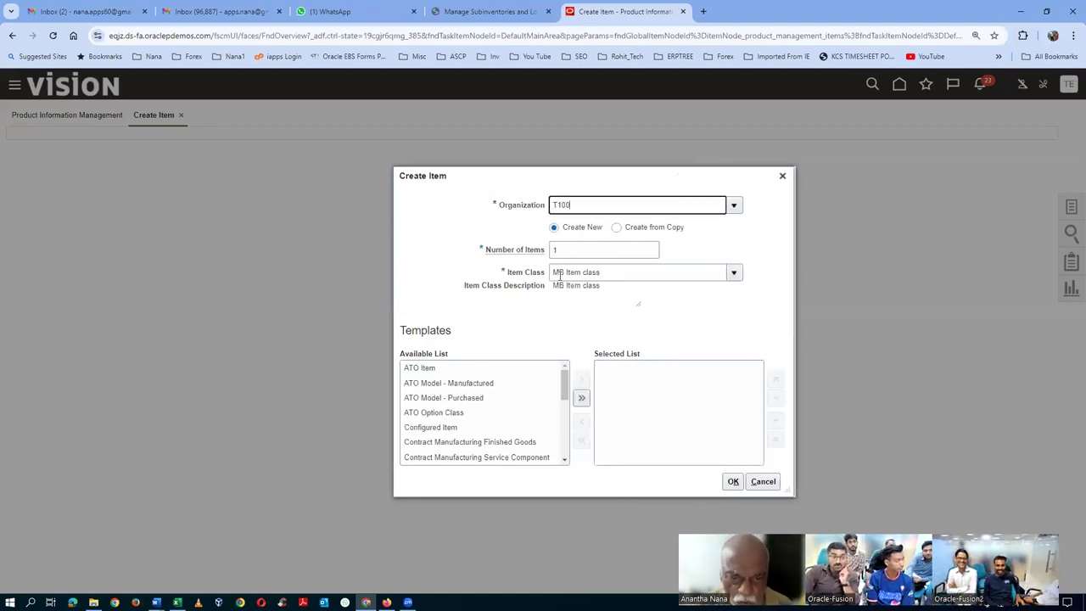
text(rt10)
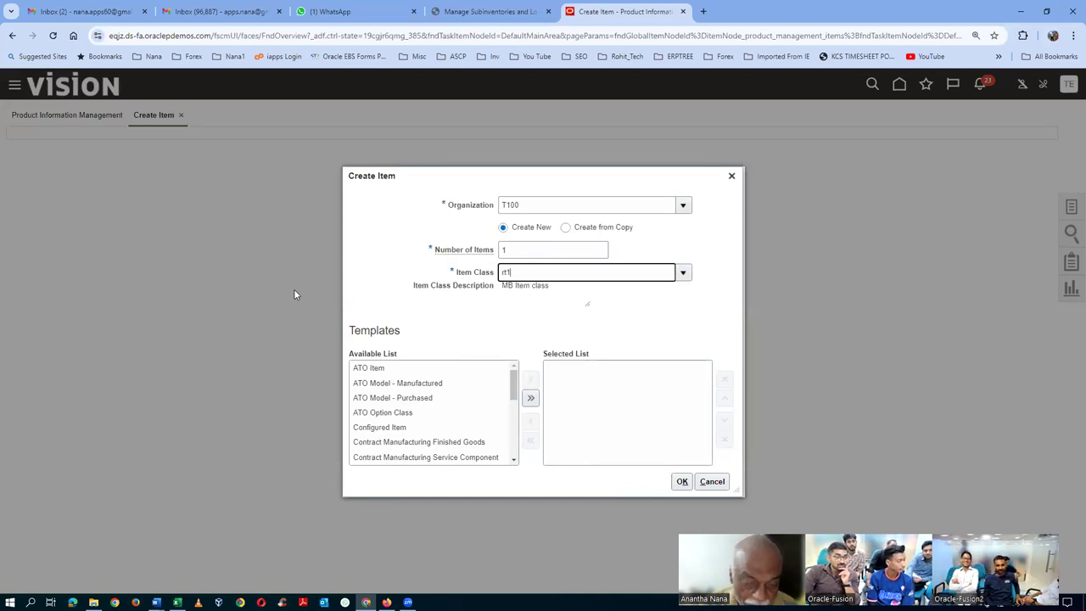
key(BackSpace)
key(BackSpace)
key(BackSpace)
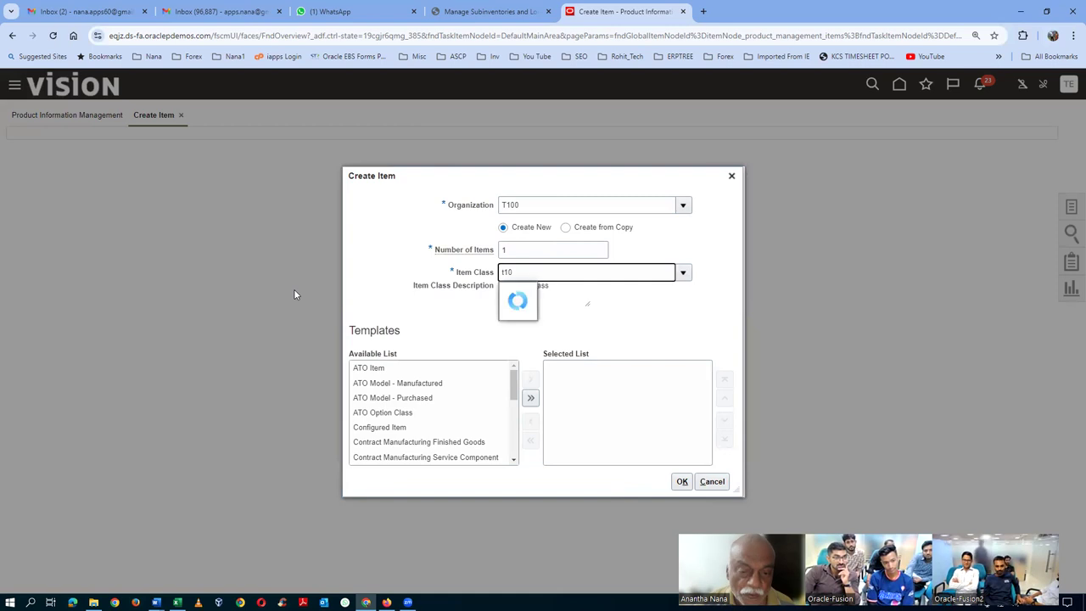
click(527, 290)
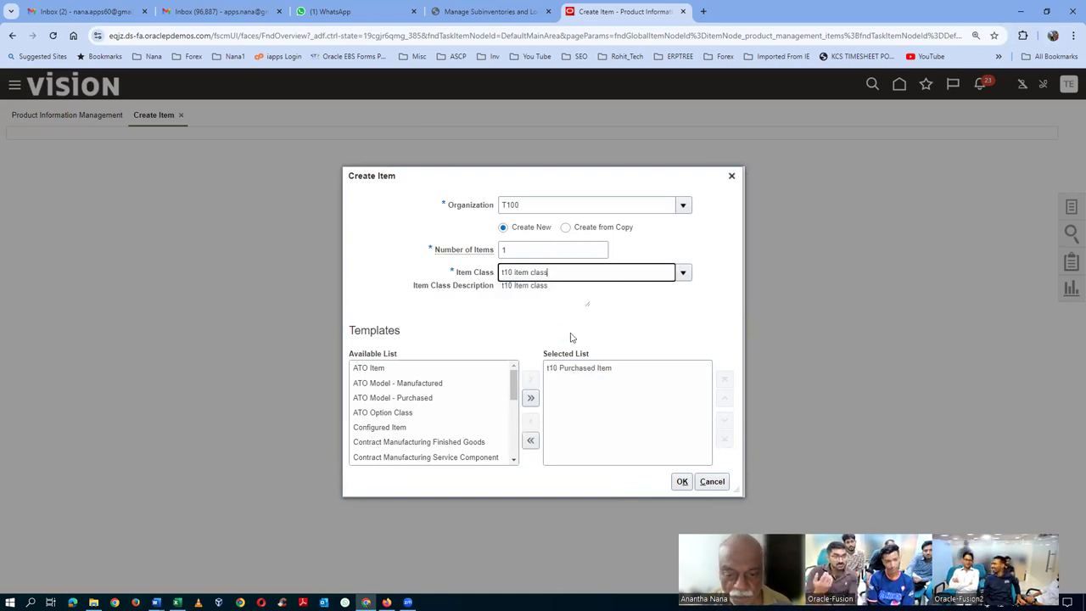
click(682, 481)
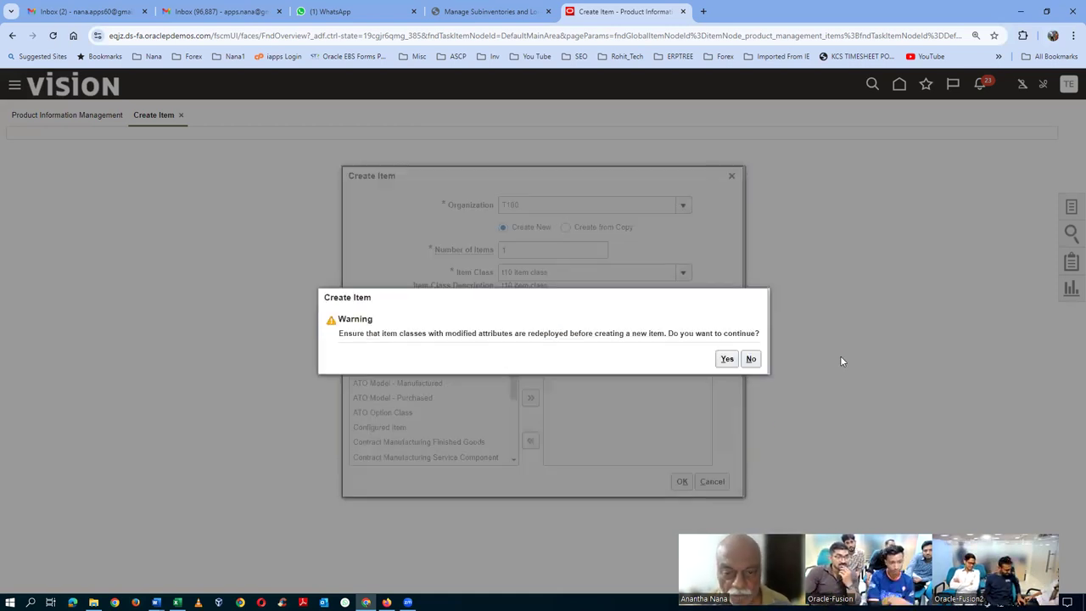
click(727, 358)
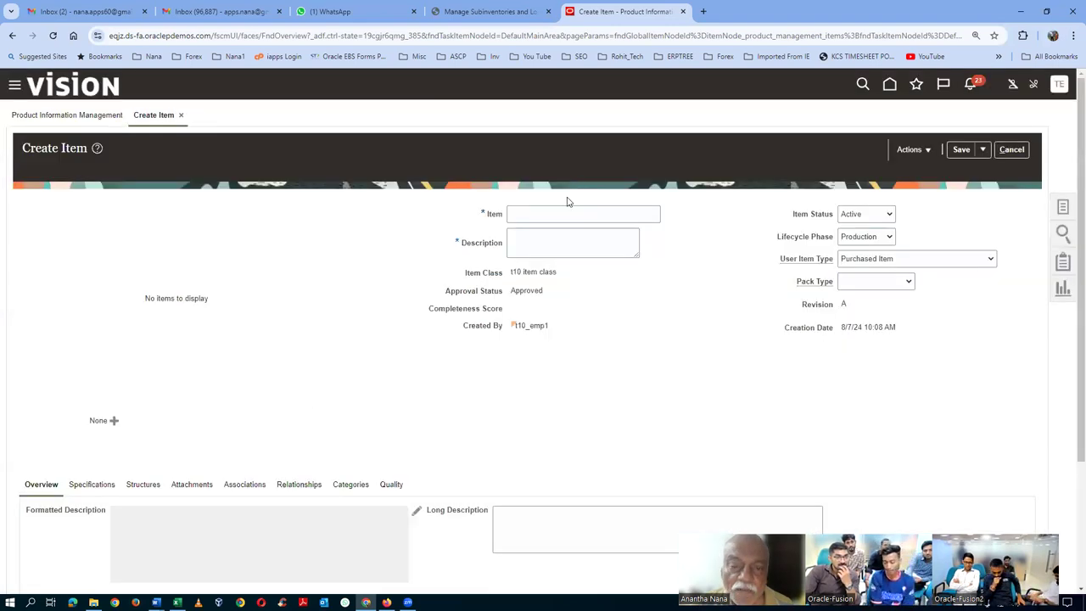
- Name the item t1015_dynamic and copy that name into its description
click(564, 213)
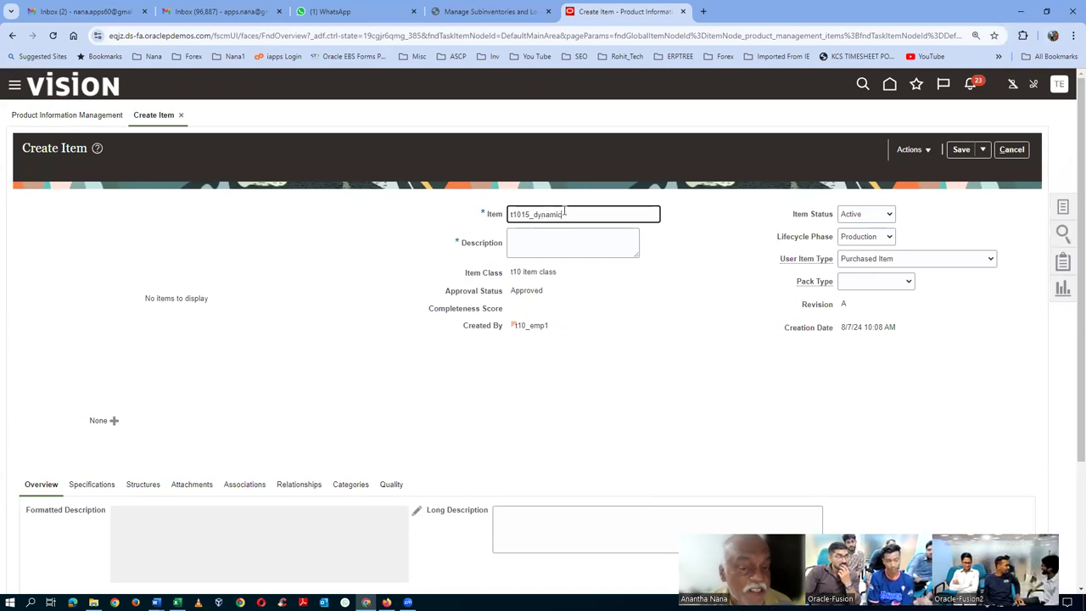
drag(574, 216, 482, 231)
key(ctrl+c)
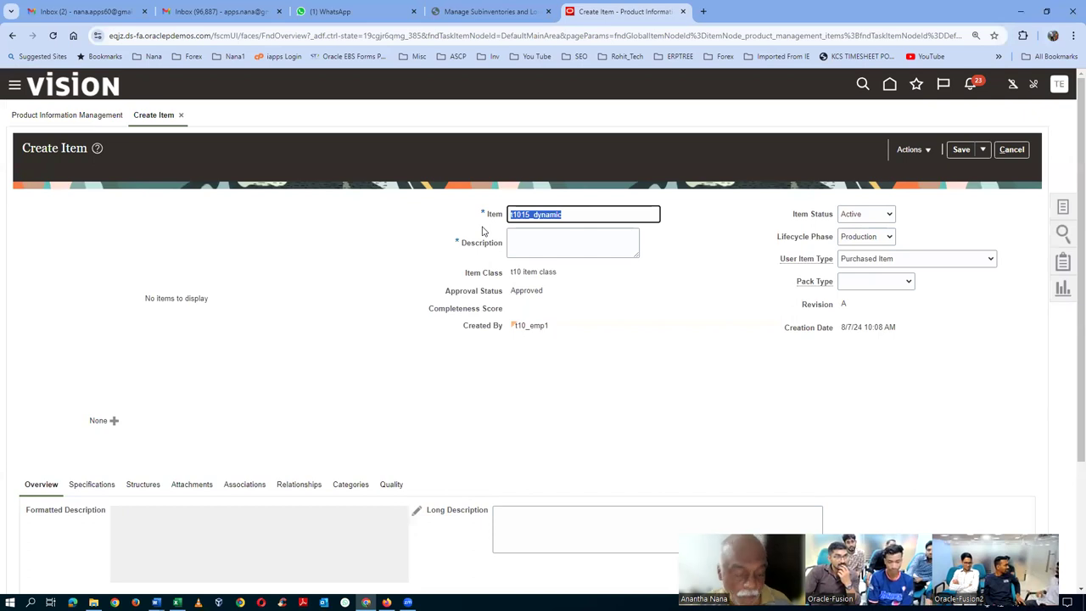
click(567, 244)
key(ctrl+v)
- Set Stock Locator Control to Dynamic Entry in the item's Inventory specifications
scroll(131, 361, down, 2)
click(92, 372)
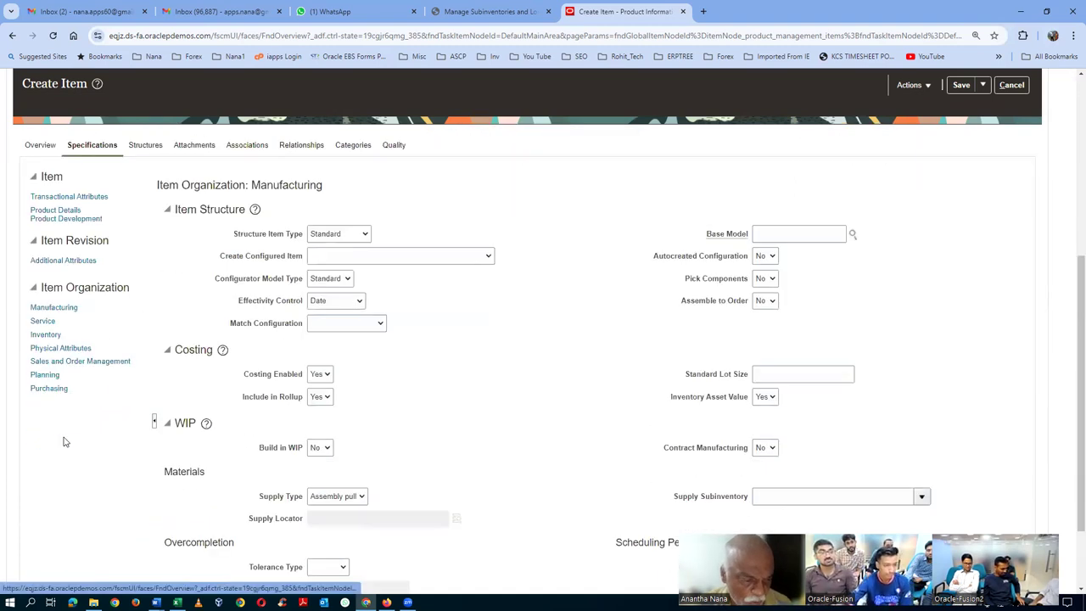
click(46, 335)
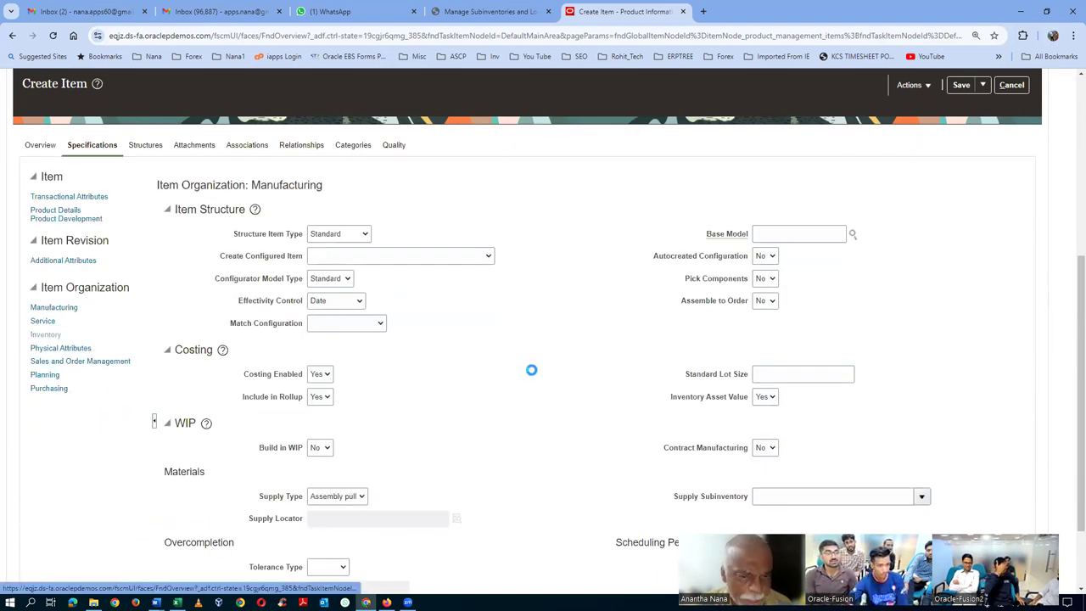
scroll(841, 373, down, 7)
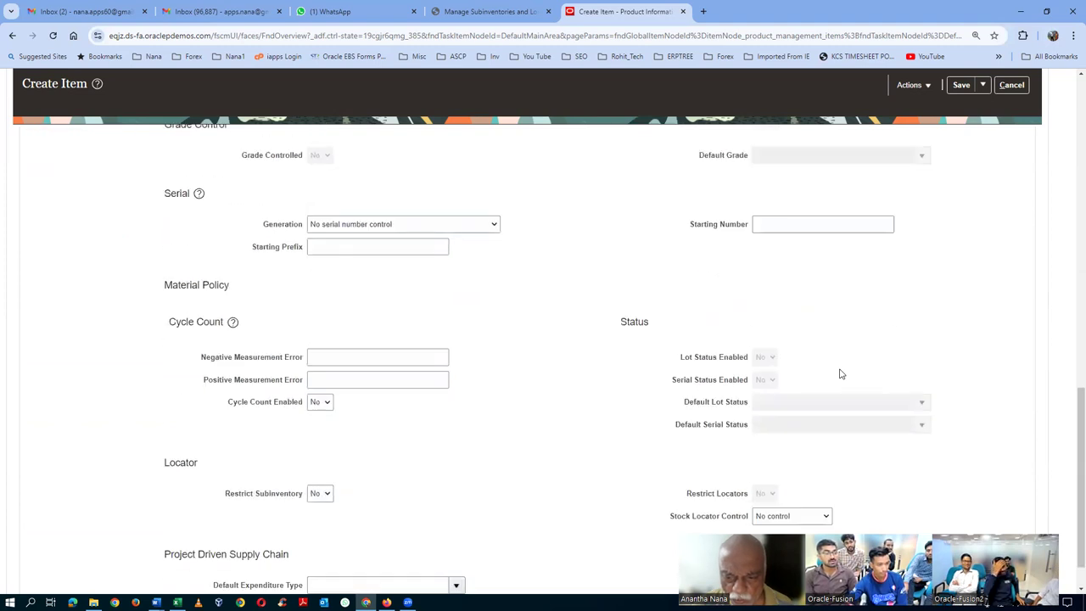
scroll(840, 373, down, 1)
click(783, 471)
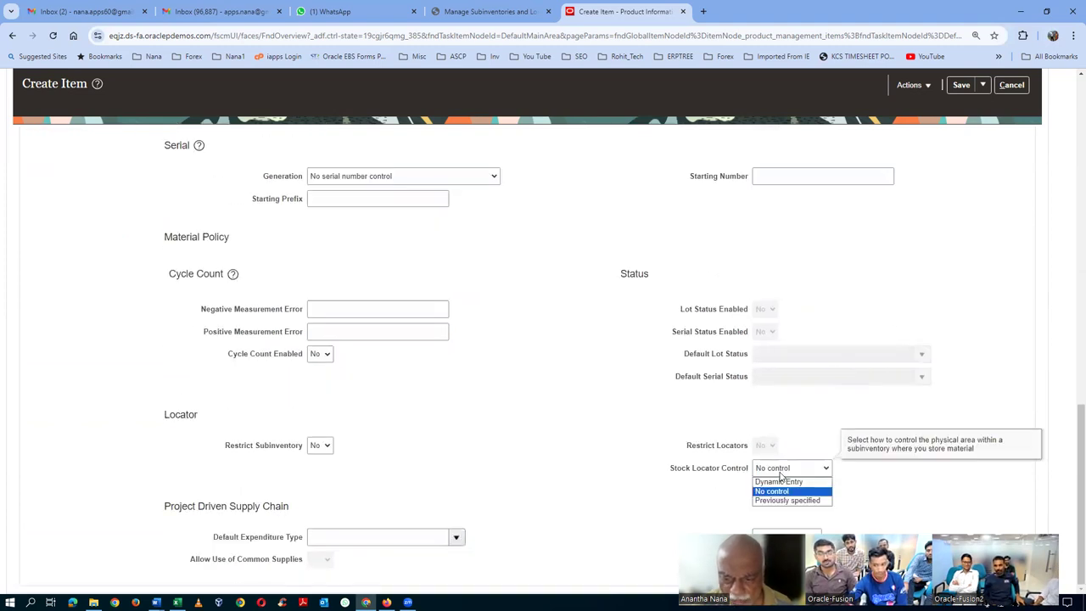
click(784, 484)
click(795, 507)
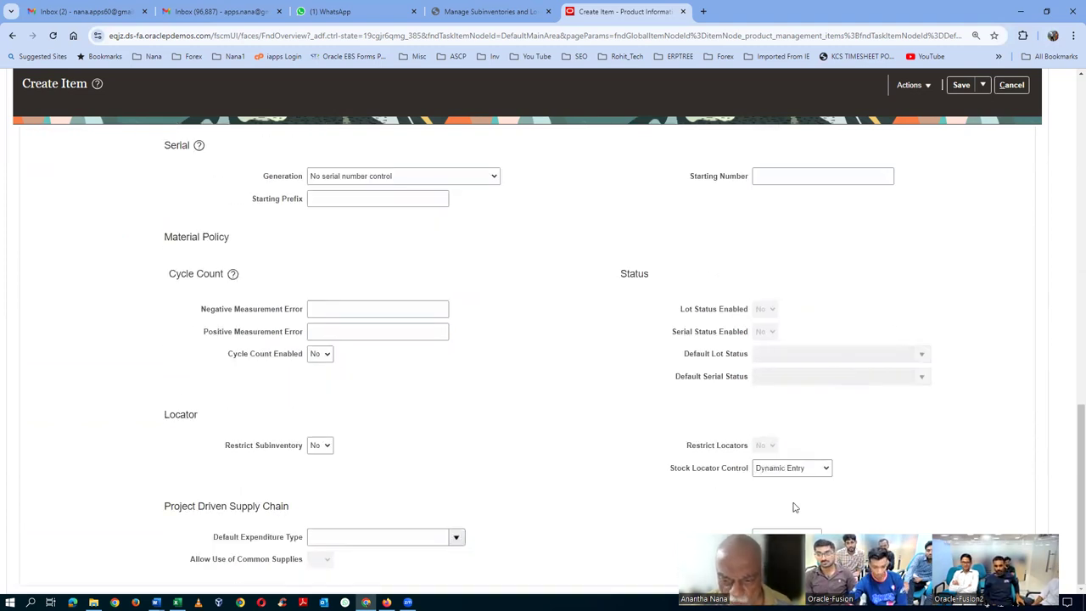
- Find the t10 organizations, add T101 (t10 child 1) to the item's associations, and save and close the item
scroll(887, 432, up, 10)
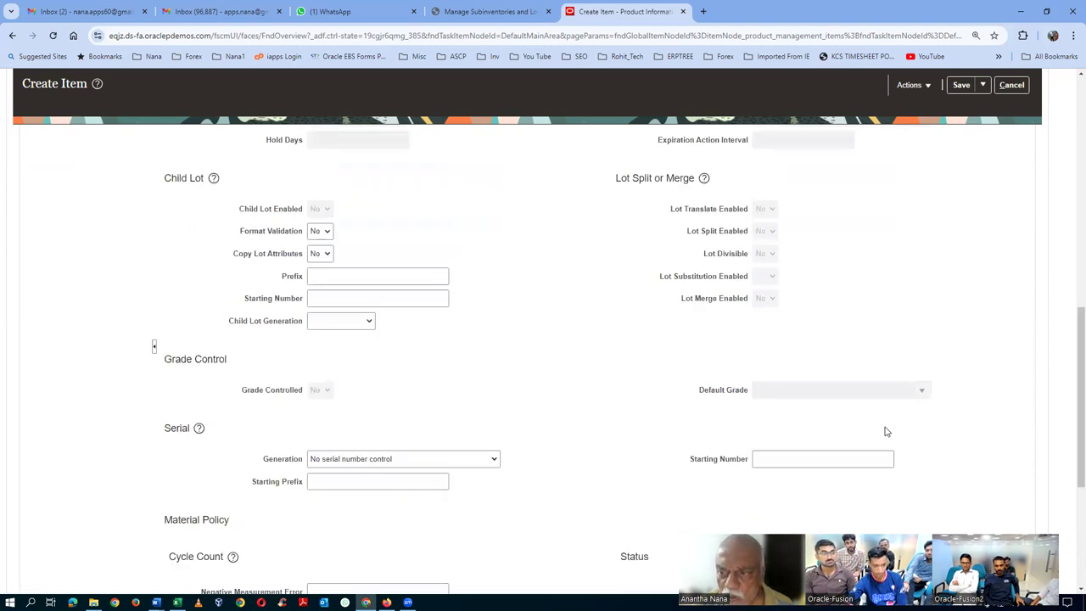
scroll(895, 408, up, 3)
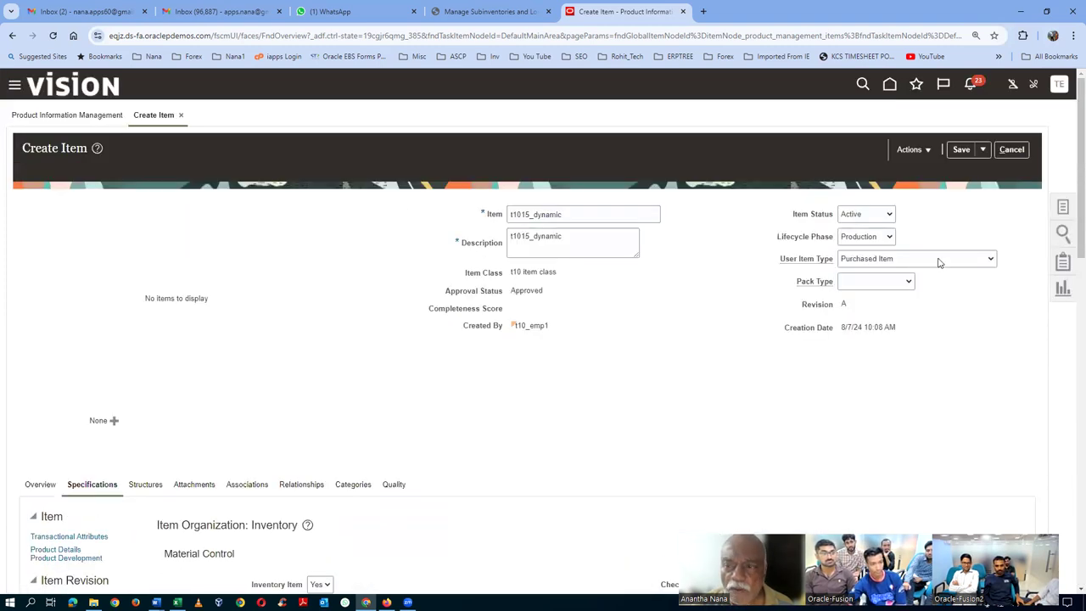
click(247, 484)
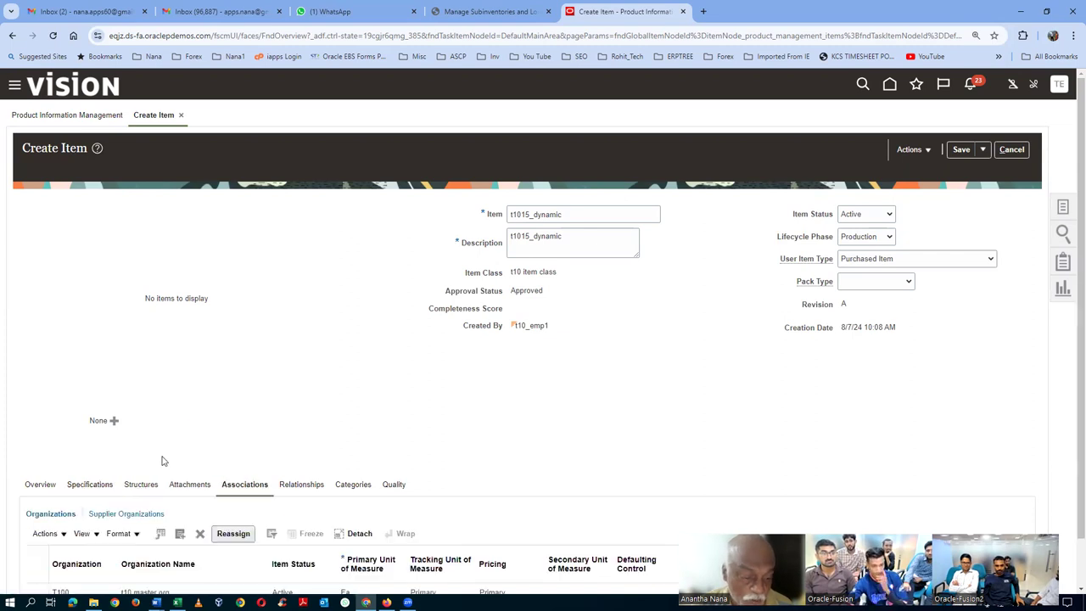
click(44, 535)
click(61, 491)
click(585, 230)
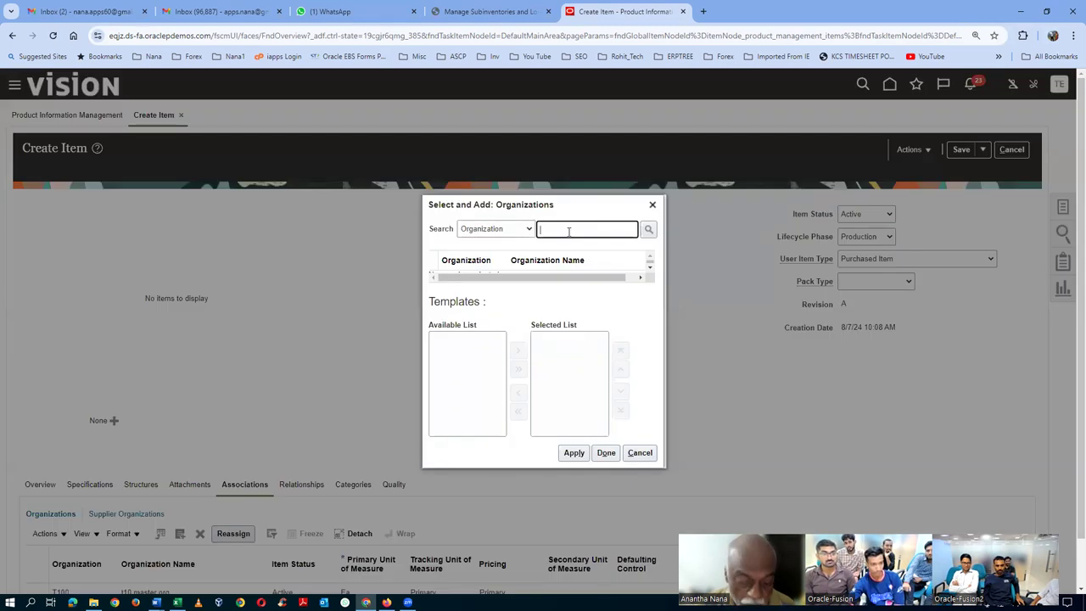
text(t10)
key(Return)
click(429, 268)
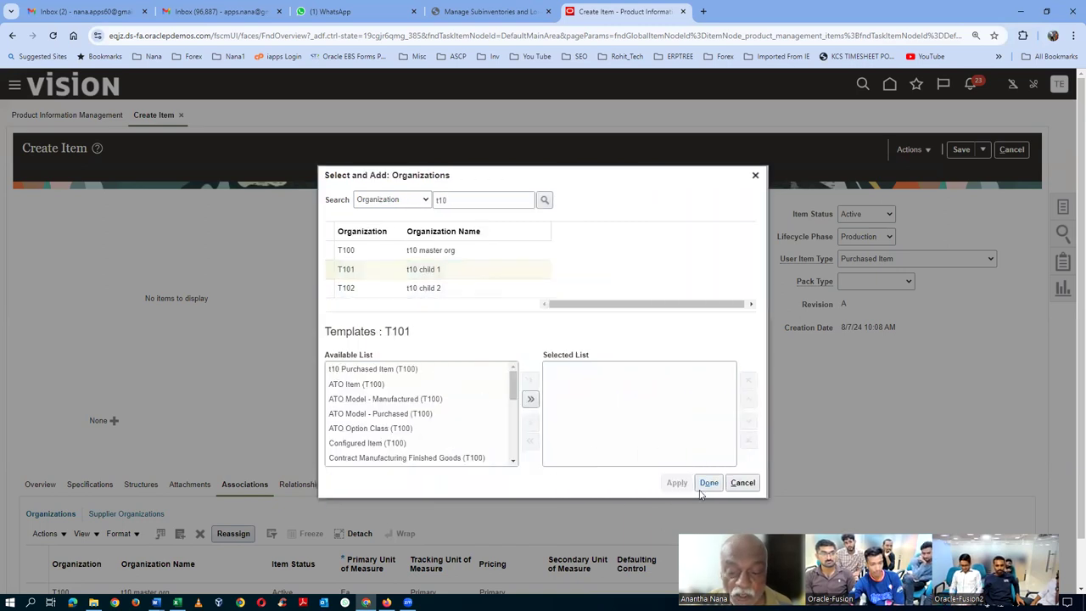
click(735, 482)
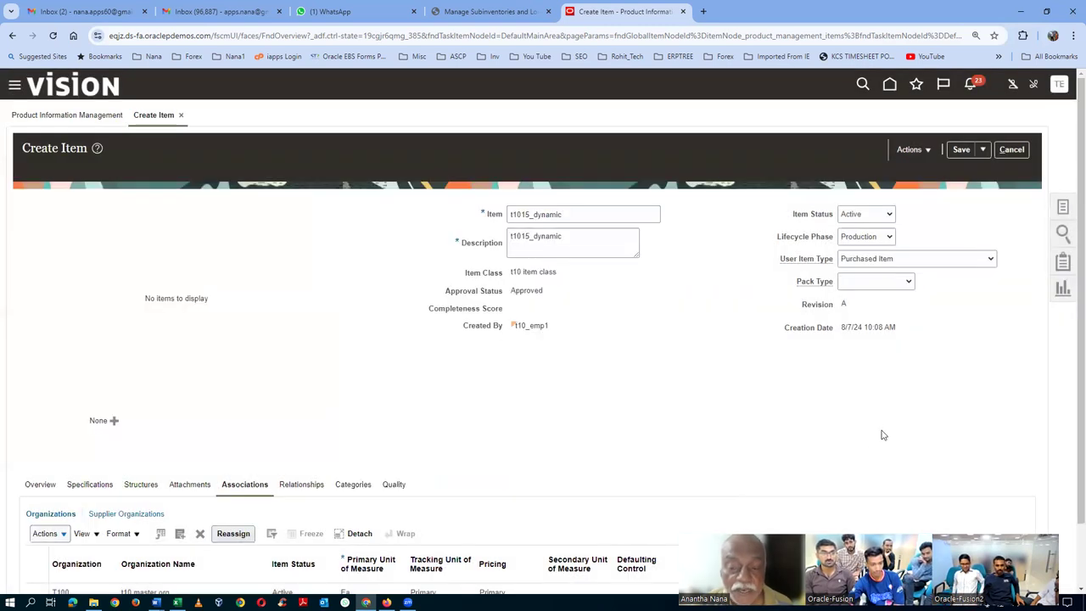
click(982, 151)
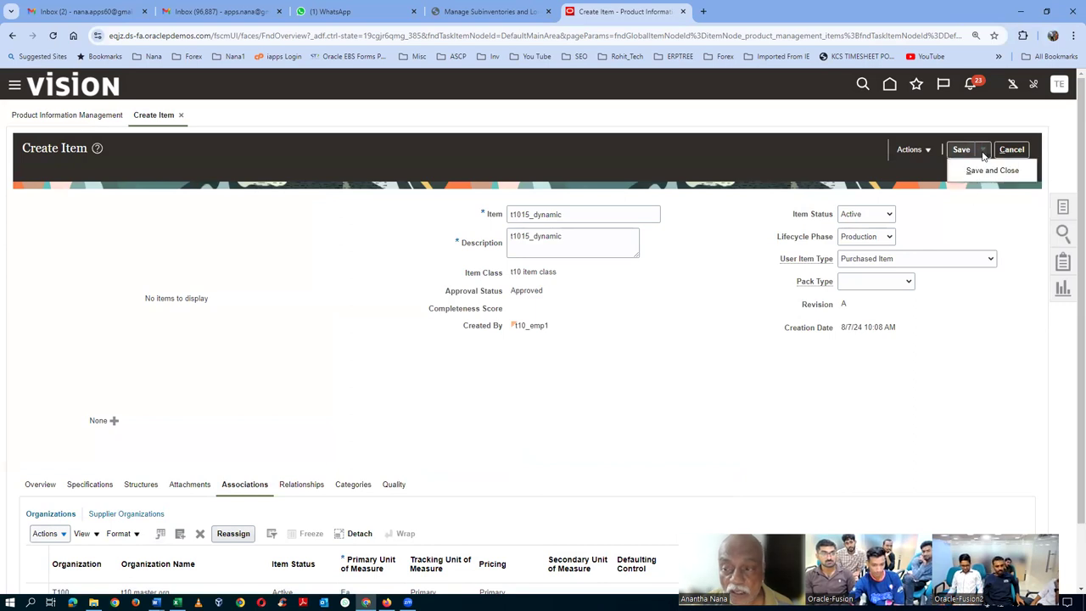
click(992, 170)
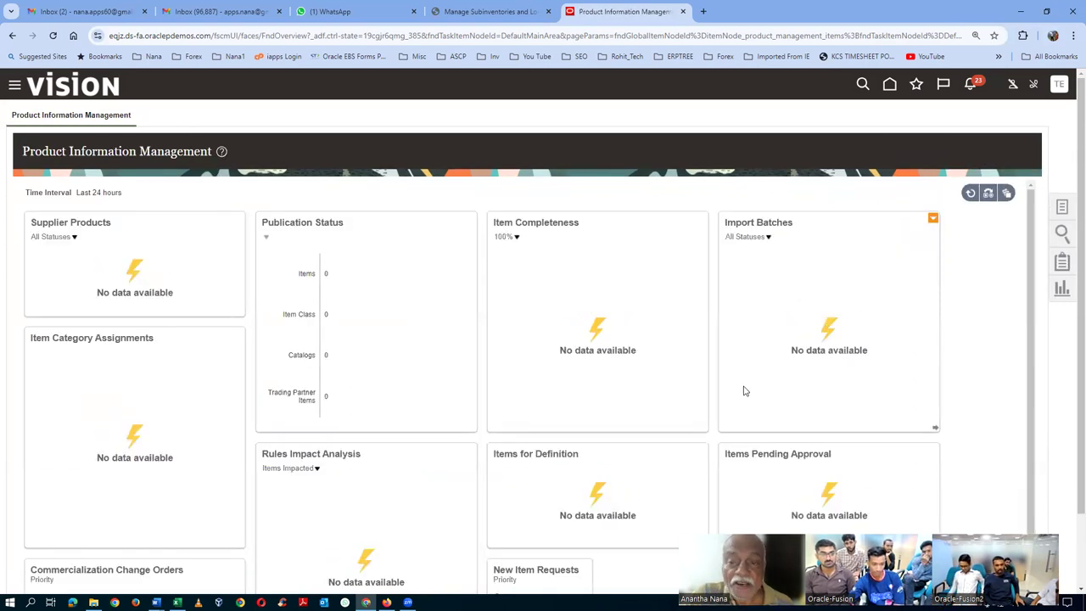
- Duplicate the browser tab, open Inventory Management in the copy, and start a miscellaneous transaction for organization T101
right_click(635, 14)
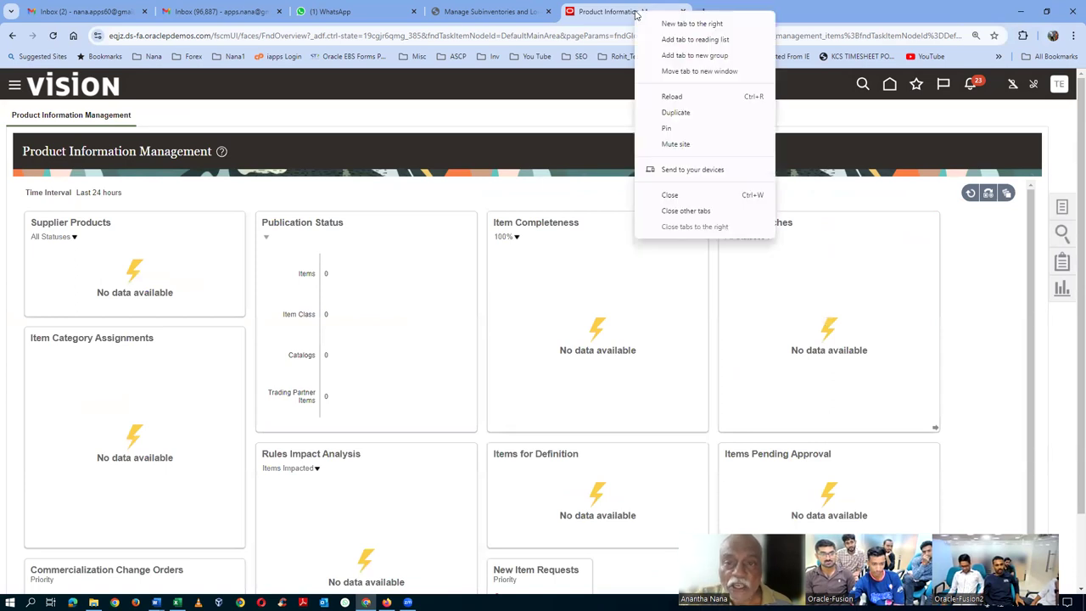
click(701, 112)
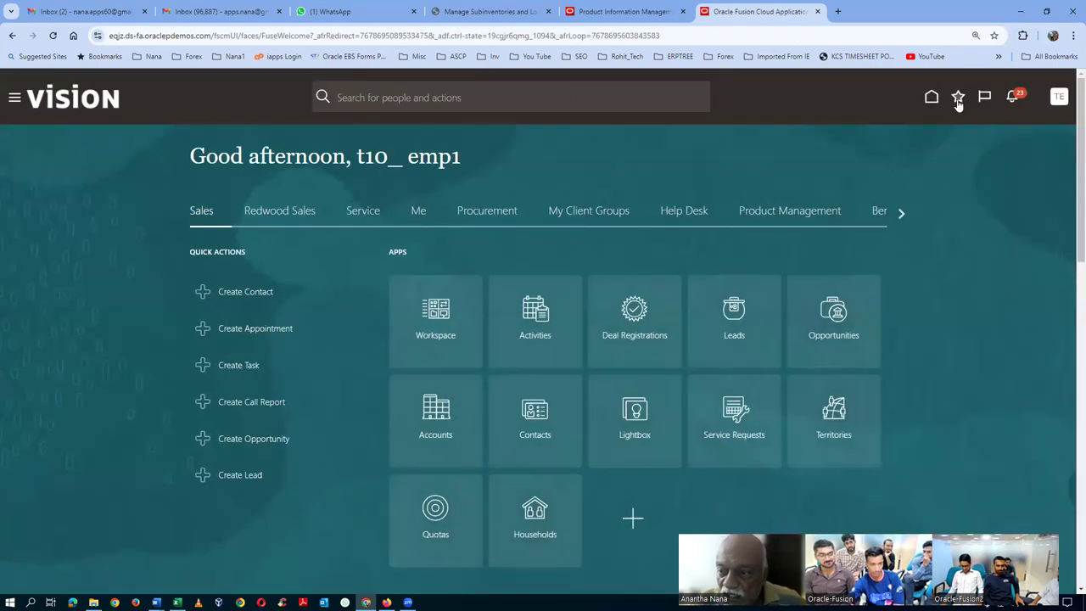
click(957, 99)
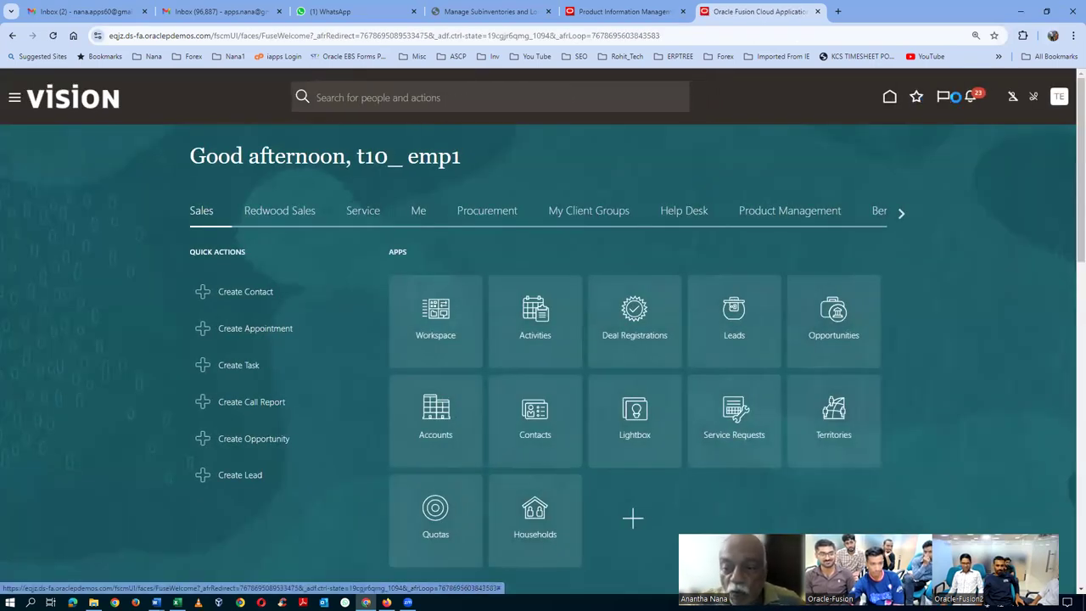
click(701, 247)
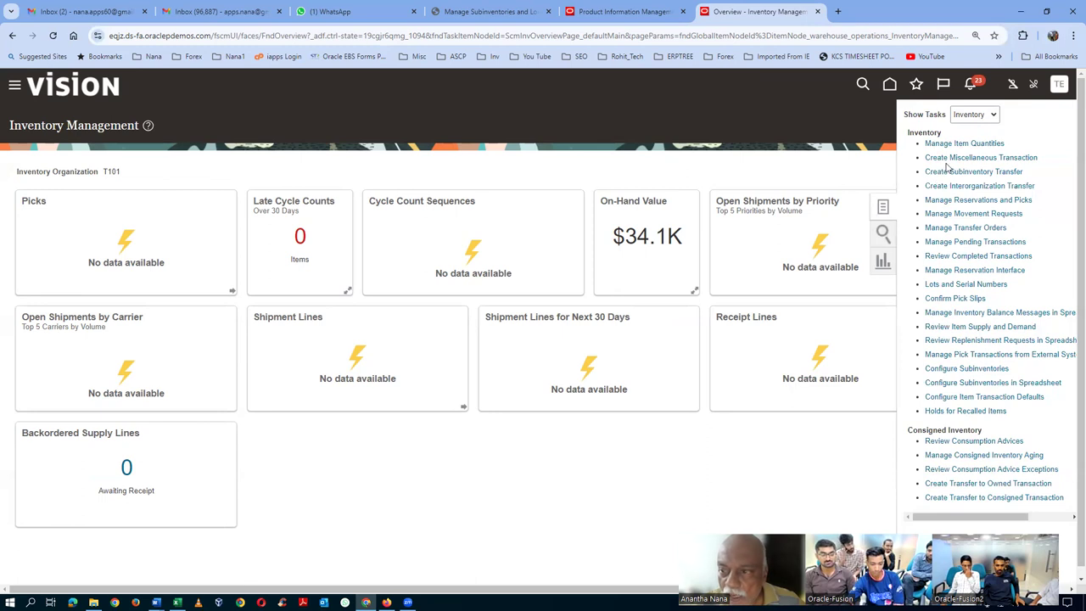
click(944, 157)
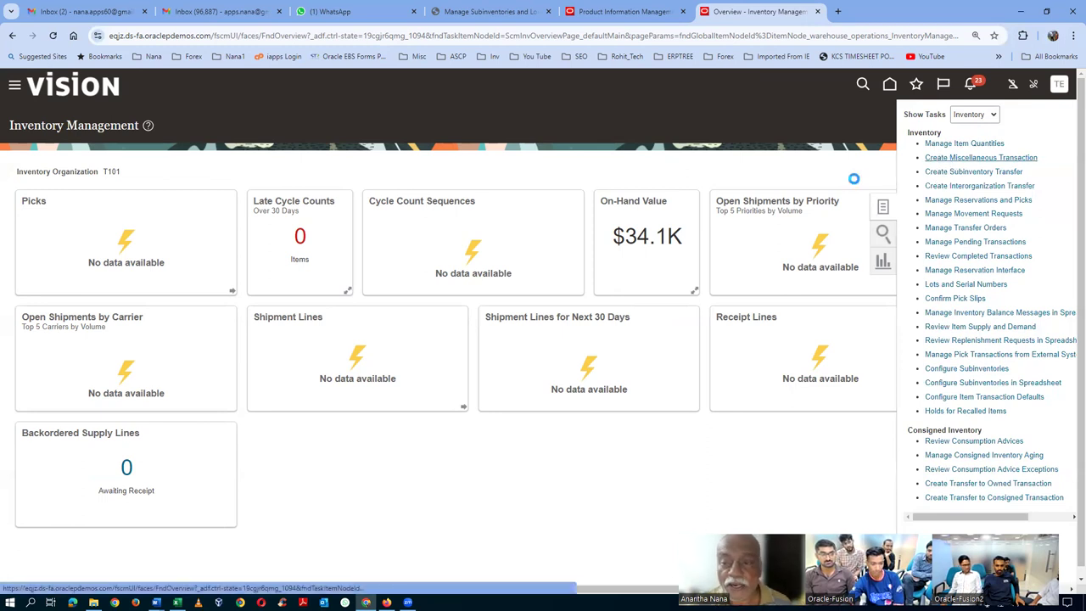
- Set the transaction type to Miscellaneous Receipt, the ledger account combination to 10-100-1004, and Use Current Item Cost to Yes
click(496, 238)
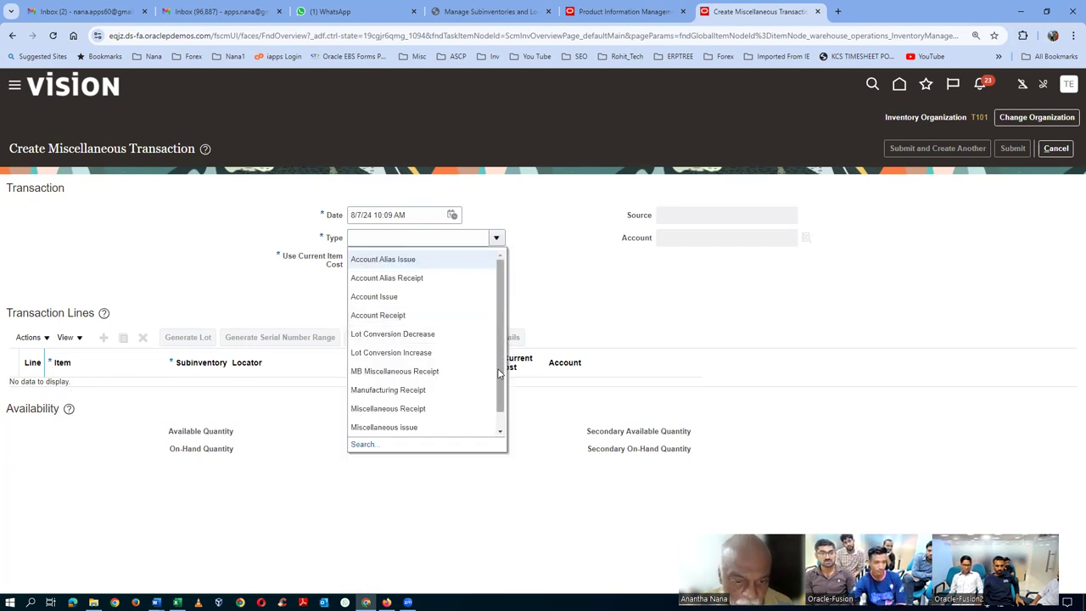
click(447, 407)
click(727, 239)
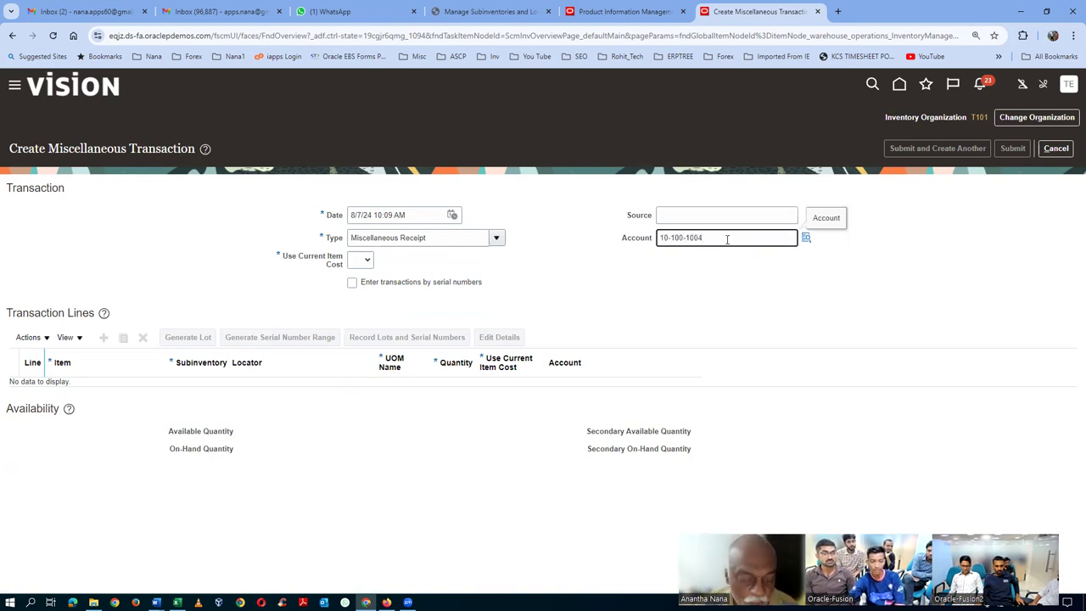
key(Tab)
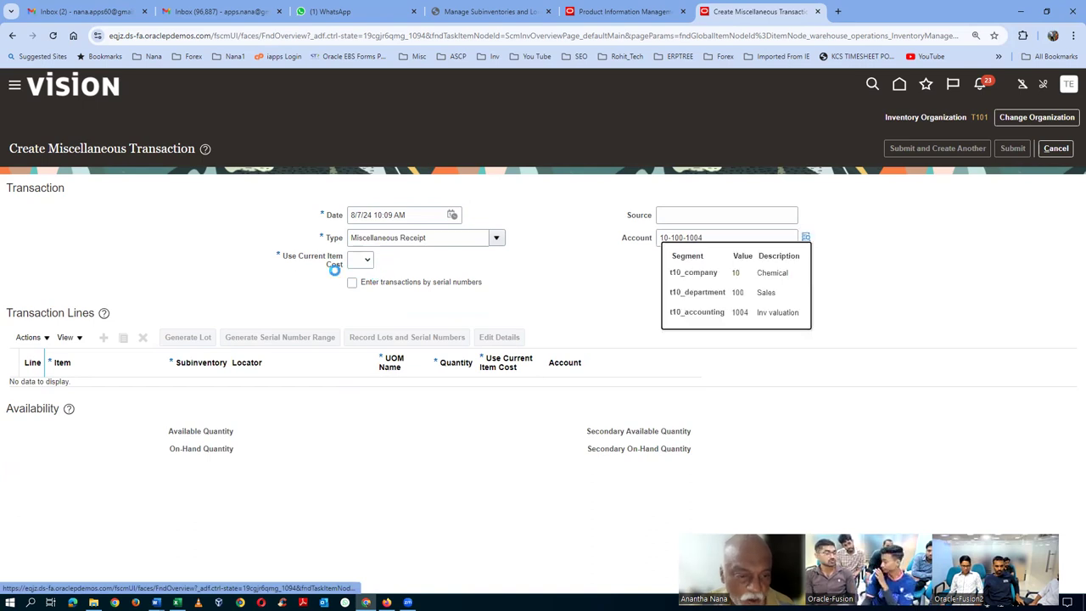
click(359, 263)
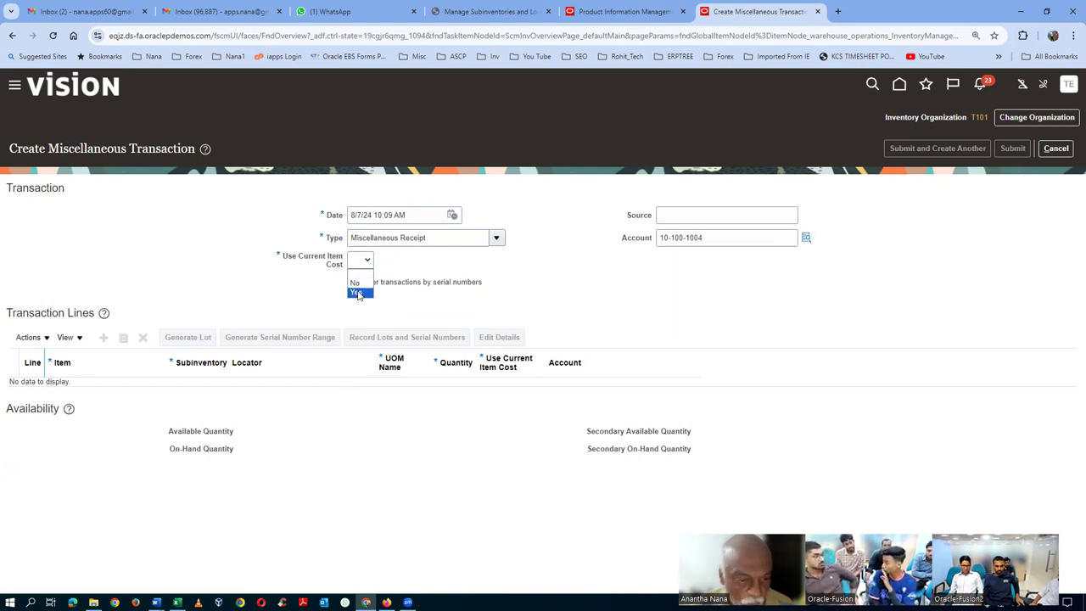
click(356, 294)
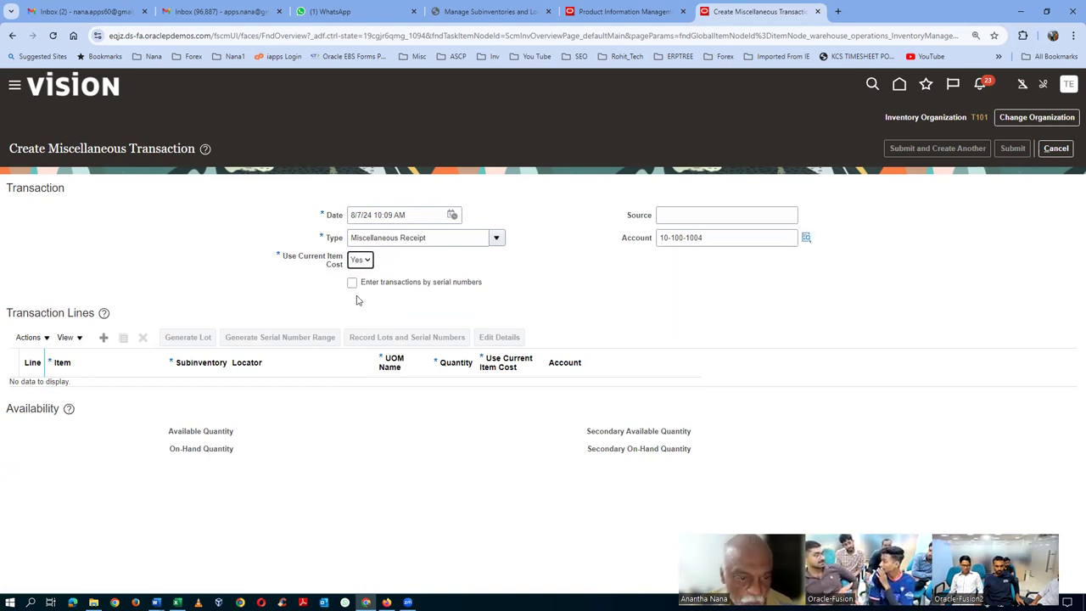
- Add a transaction line and try to find item t1013 for it, closing the item search without a selection
click(134, 405)
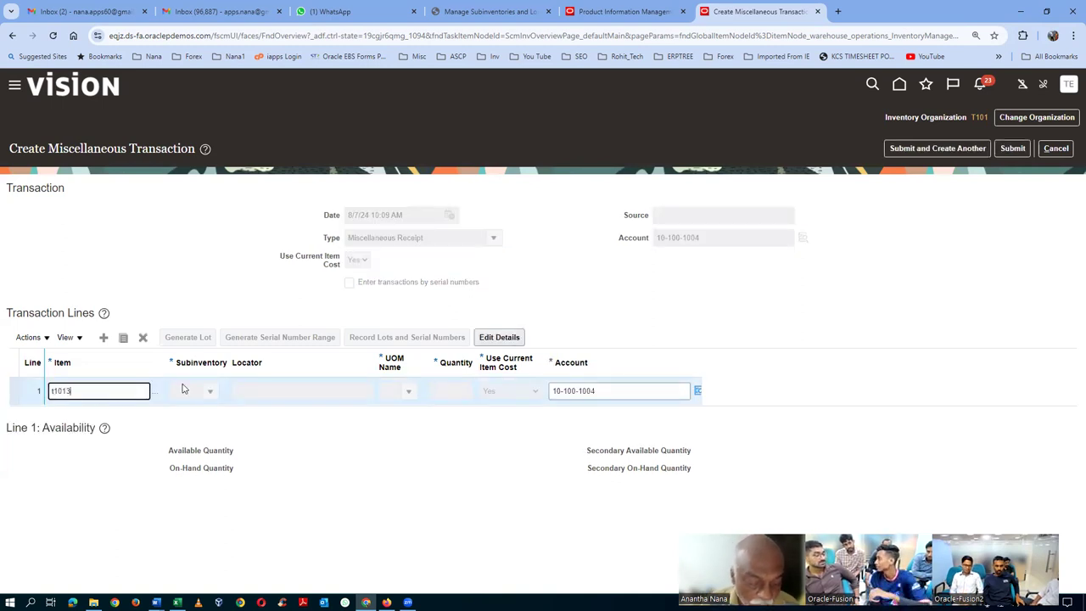
click(182, 388)
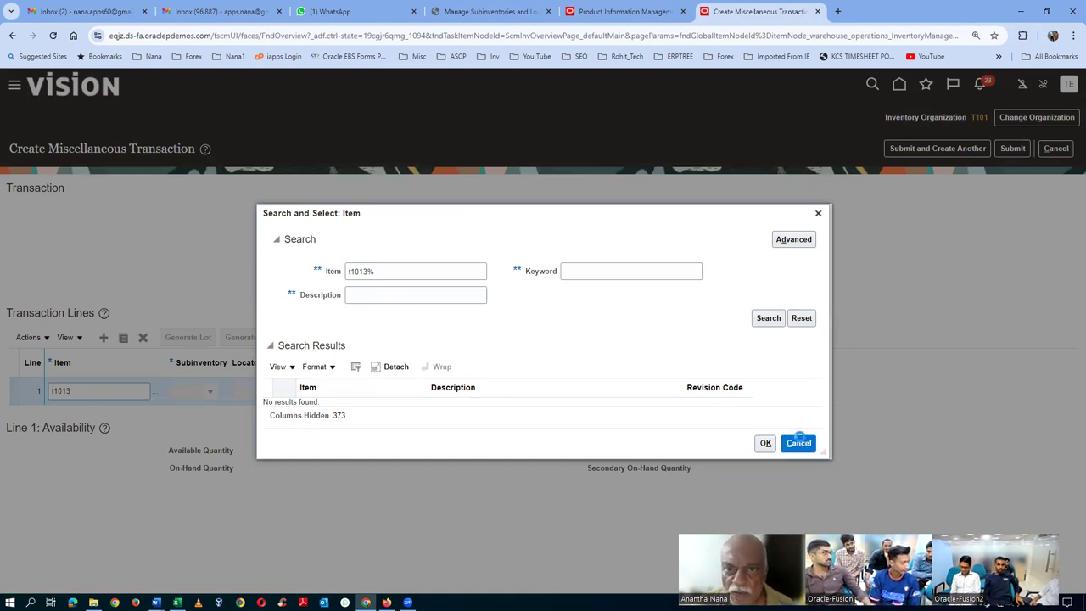
click(799, 442)
- In the Product Information Management browser tab, browse items for t1013 and examine their names and organization assignments
click(623, 11)
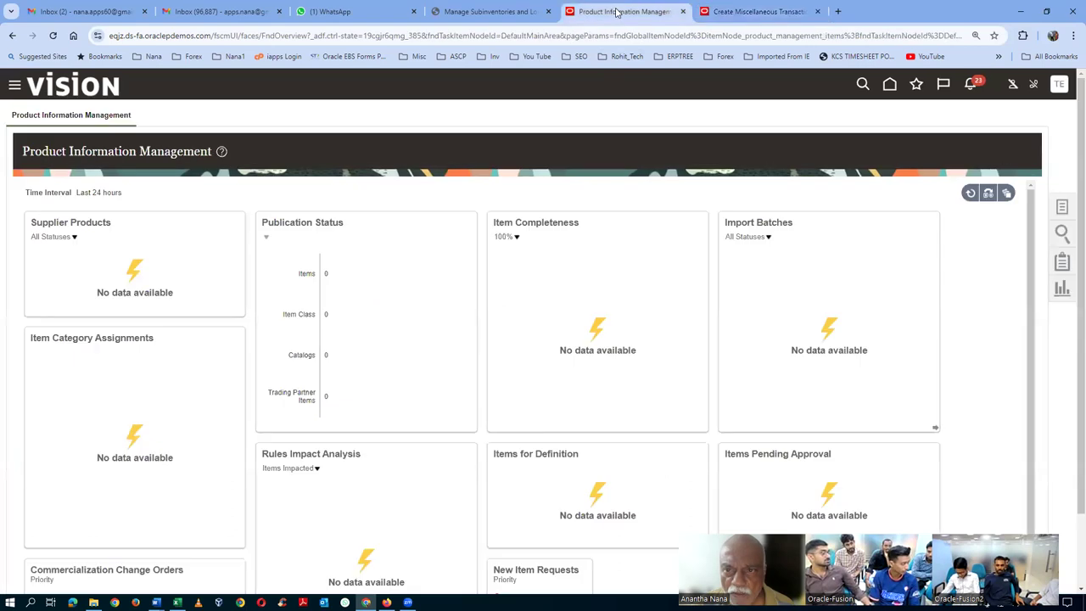
click(1060, 206)
click(941, 154)
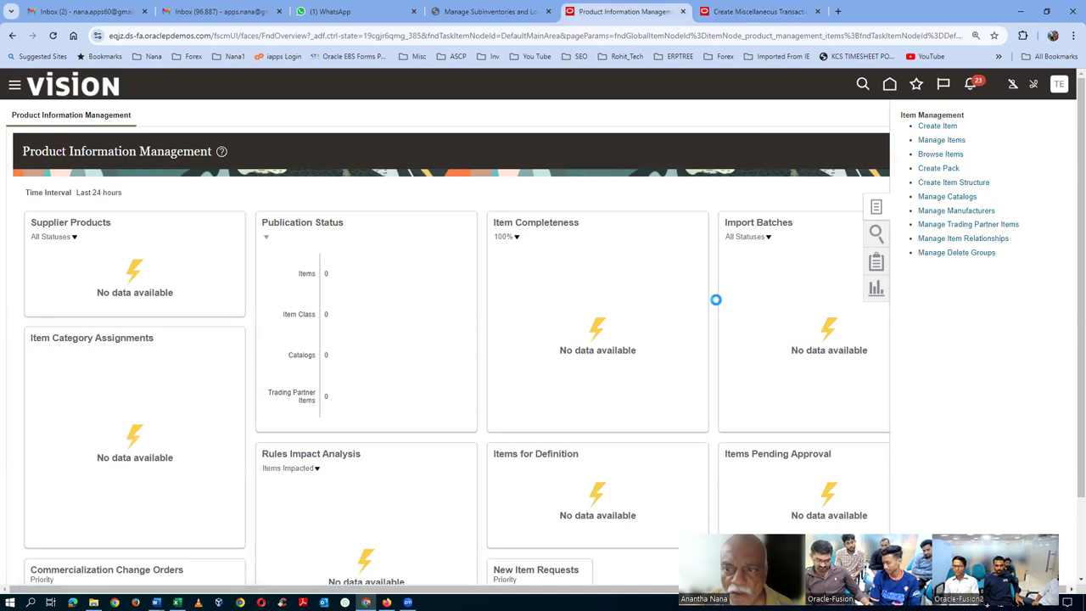
click(430, 347)
text(11013)
key(Return)
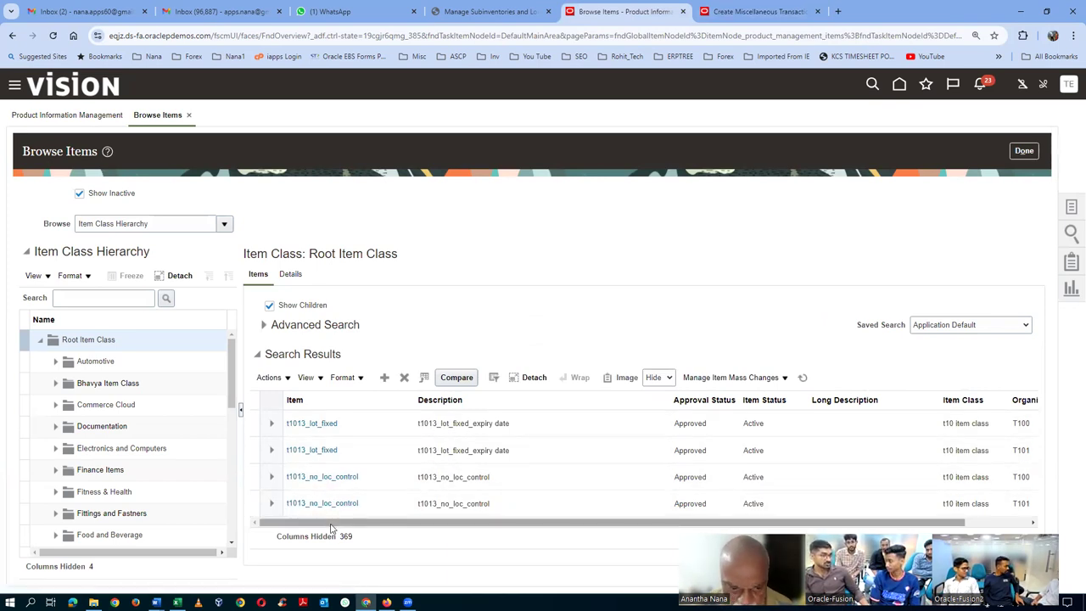
drag(331, 527, 333, 528)
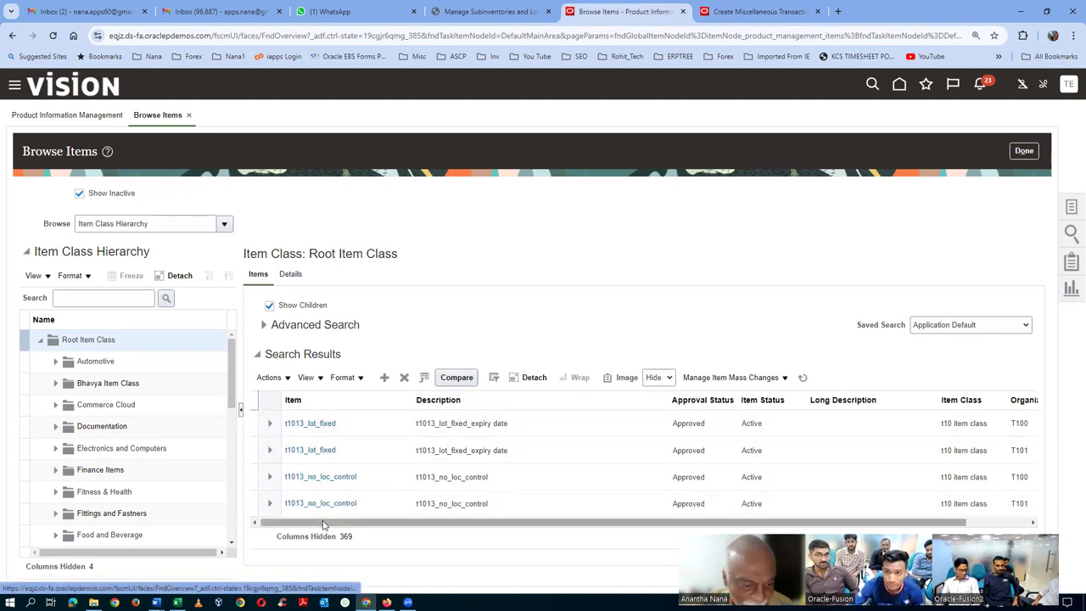
mouse_move(322, 524)
mouse_down()
mouse_move(450, 539)
mouse_move(321, 534)
mouse_up()
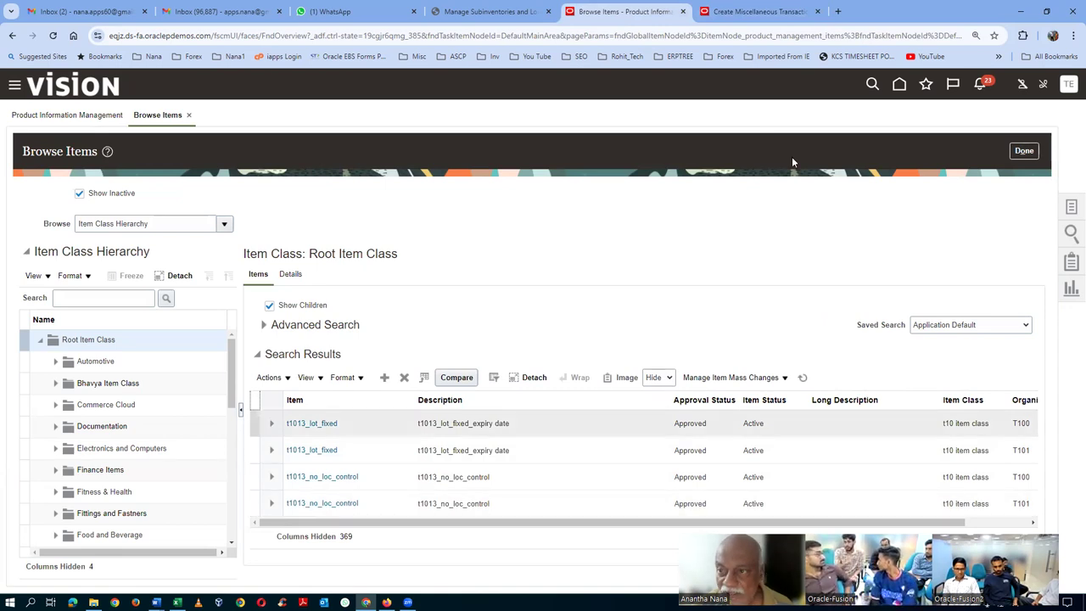
- Return to the miscellaneous transaction and search for items beginning with t10 to find line 1's item
click(763, 12)
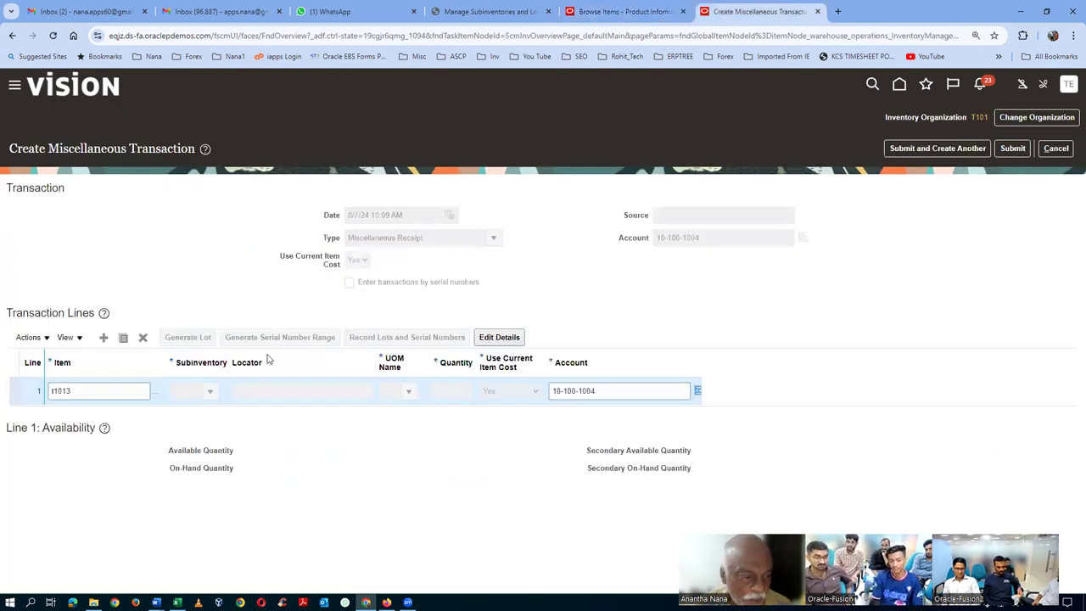
click(90, 394)
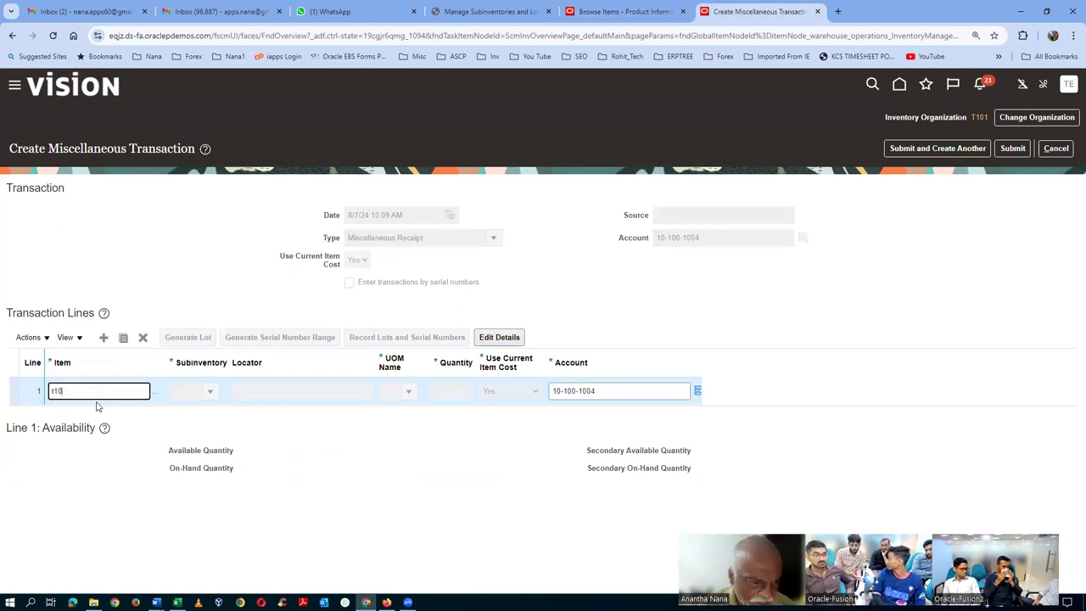
click(96, 402)
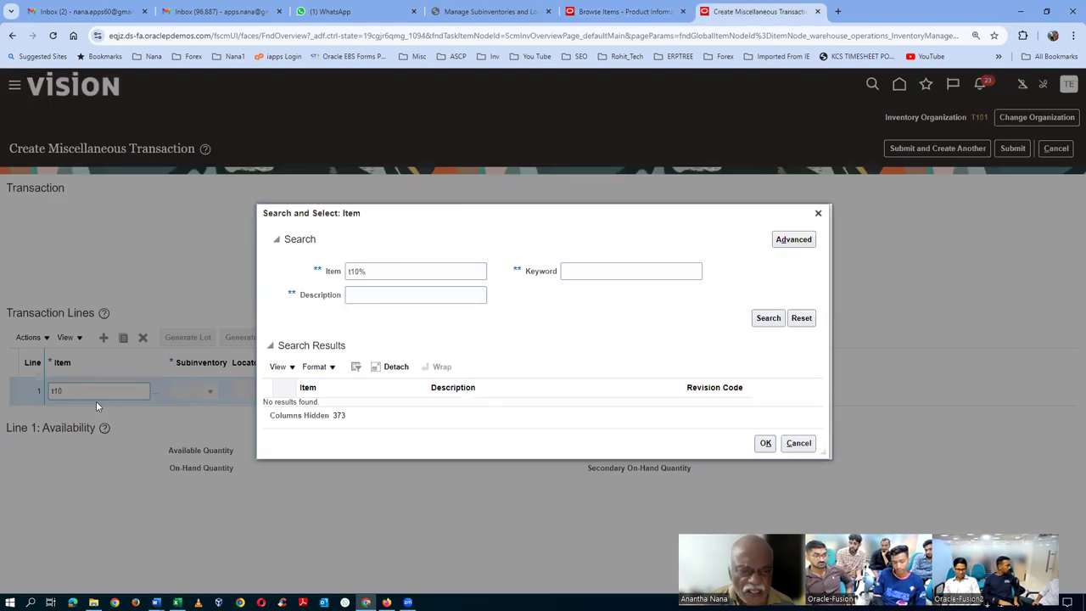
click(770, 320)
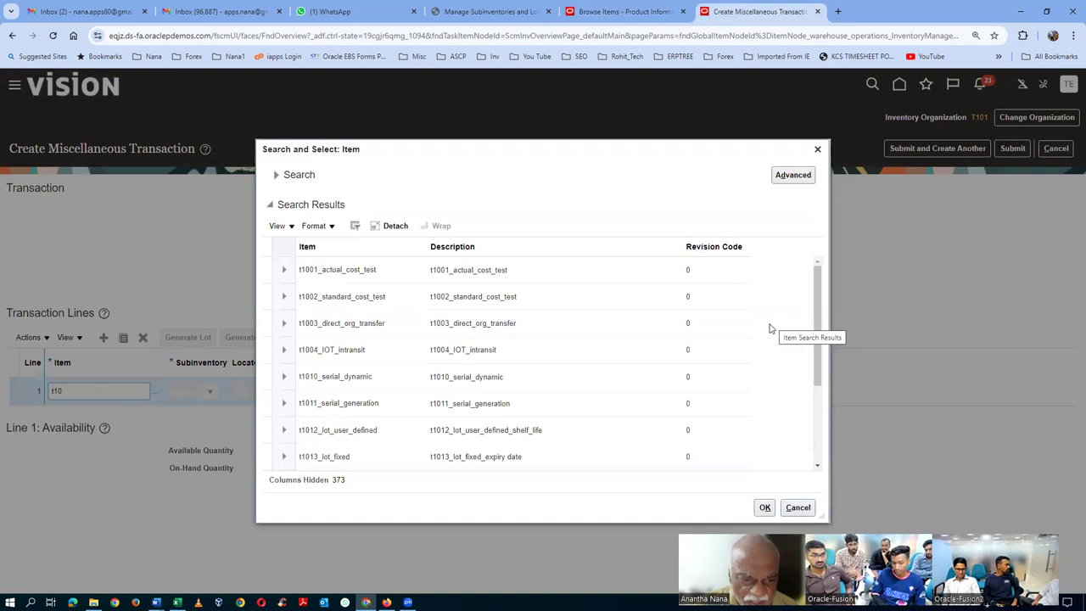
drag(823, 378, 829, 412)
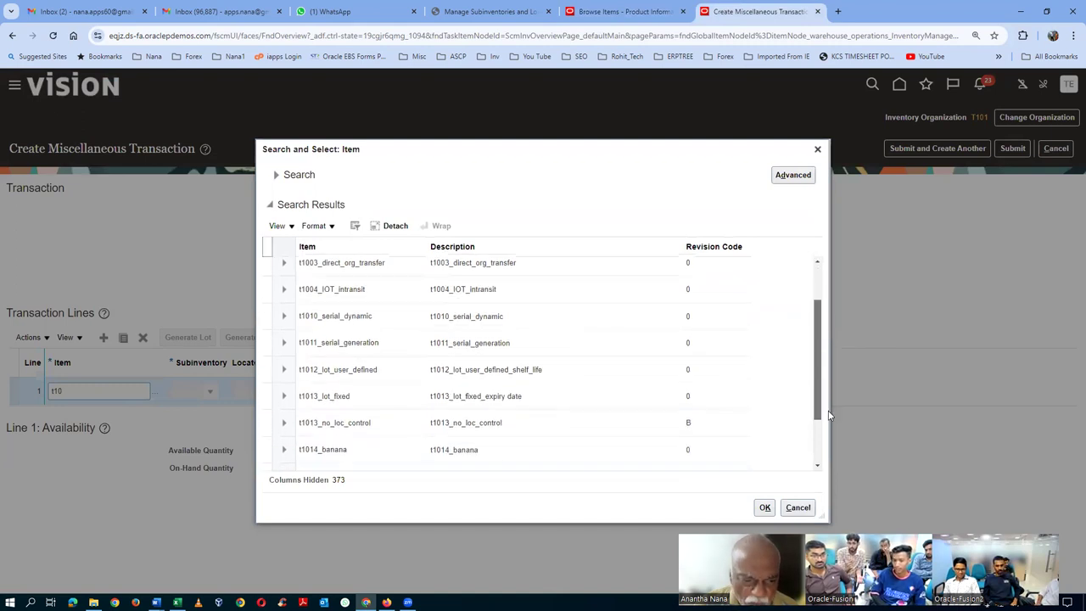
- Set the transaction line's item to t1013_no_loc_control and its subinventory to sub_1
click(396, 429)
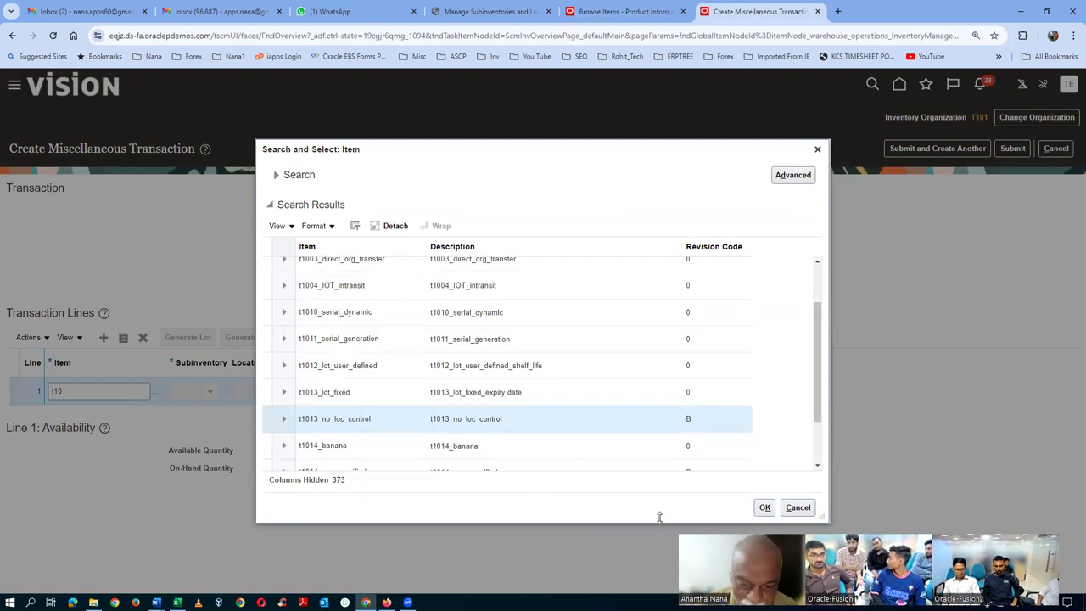
click(765, 509)
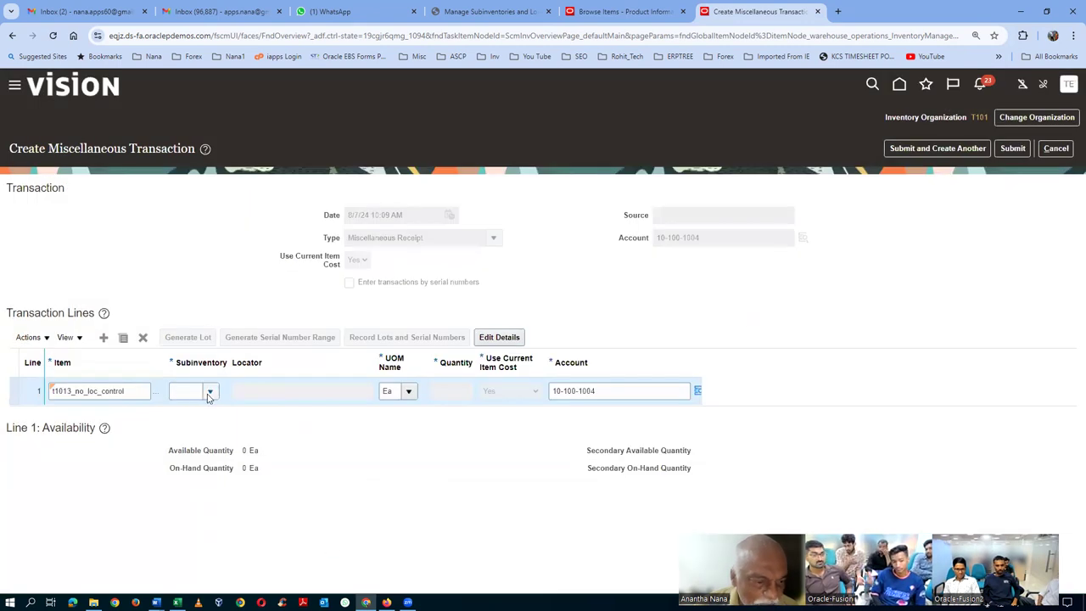
click(209, 396)
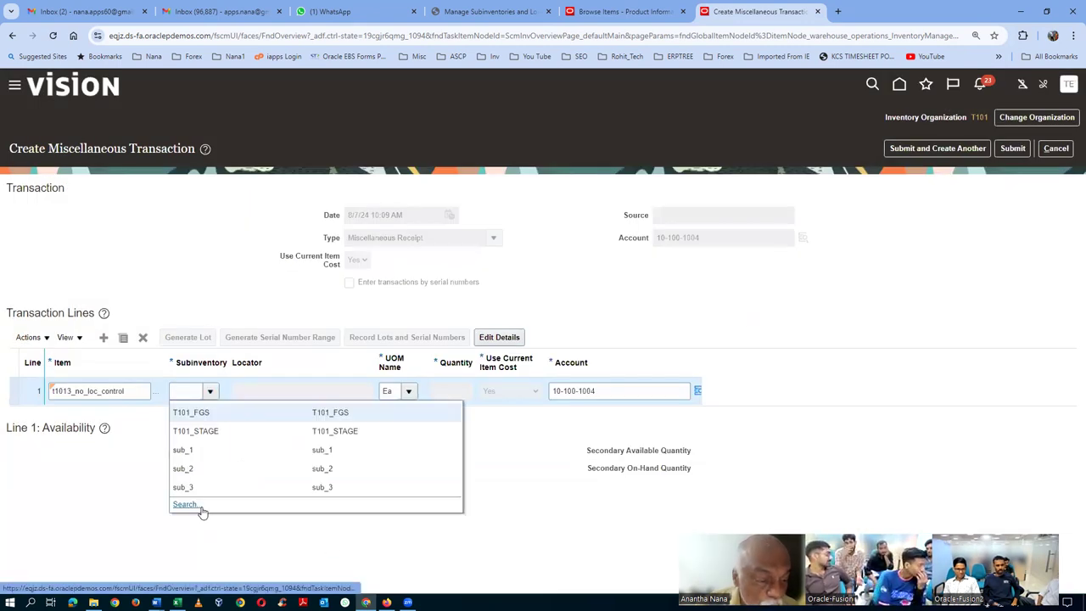
click(194, 452)
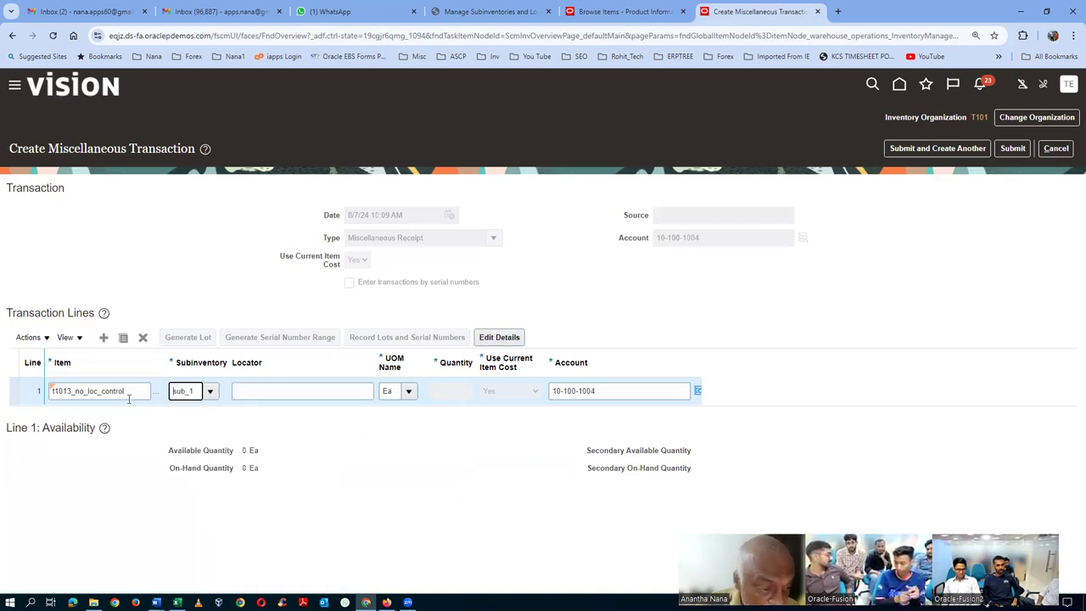
drag(129, 397, 31, 399)
- Open the line's details and look up the locators available in sub_1 without assigning one
click(513, 339)
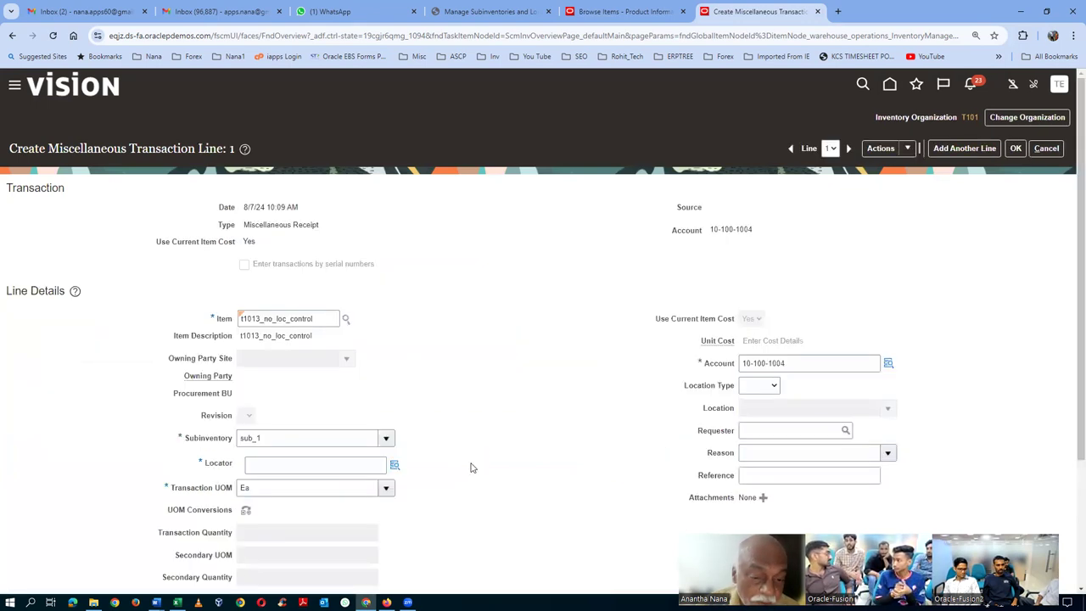
click(395, 465)
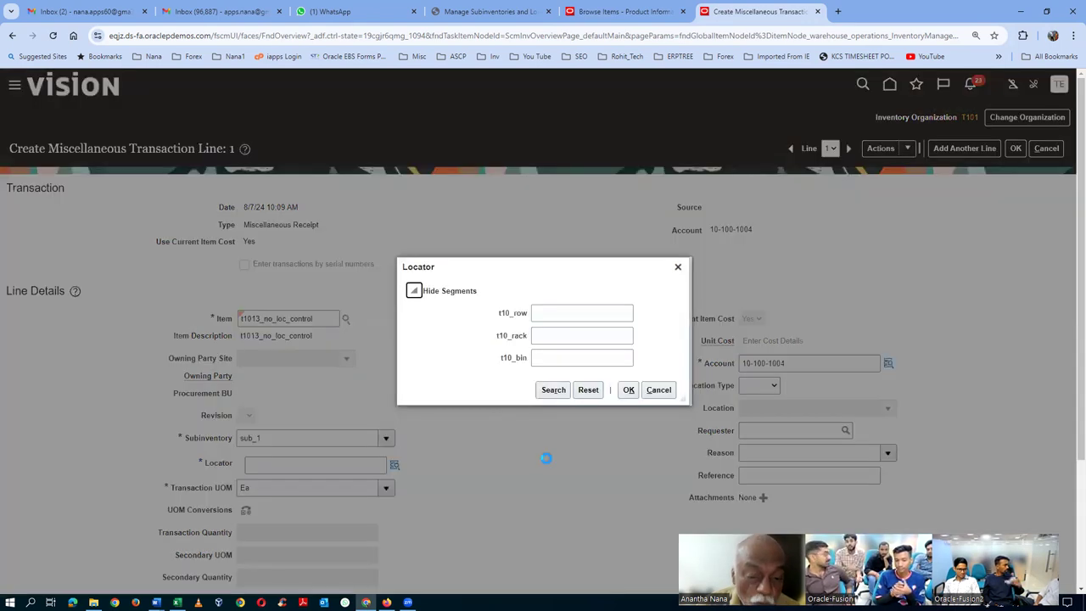
click(553, 389)
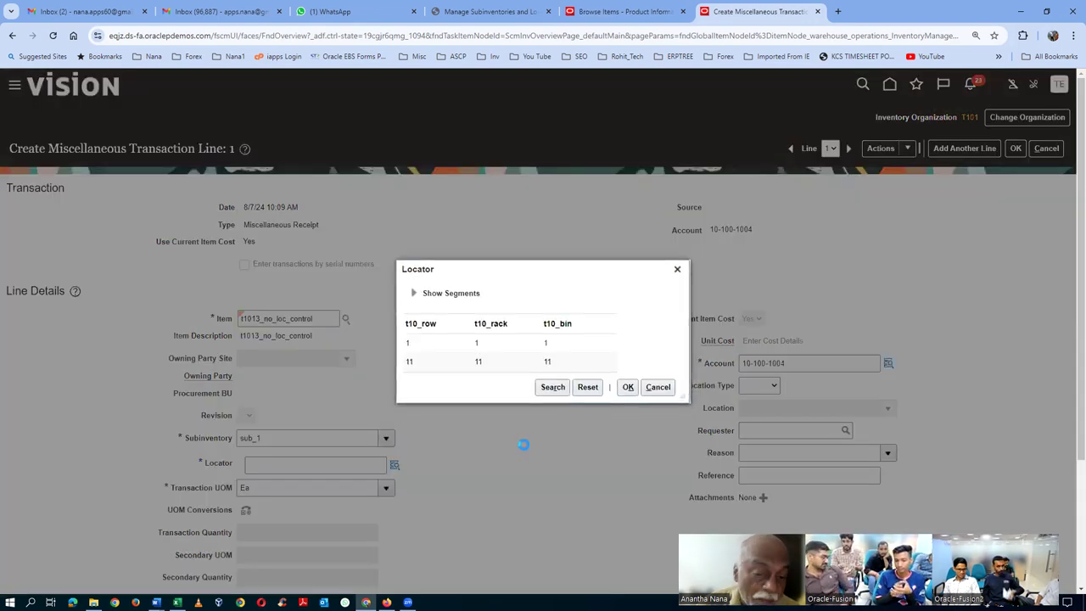
click(430, 348)
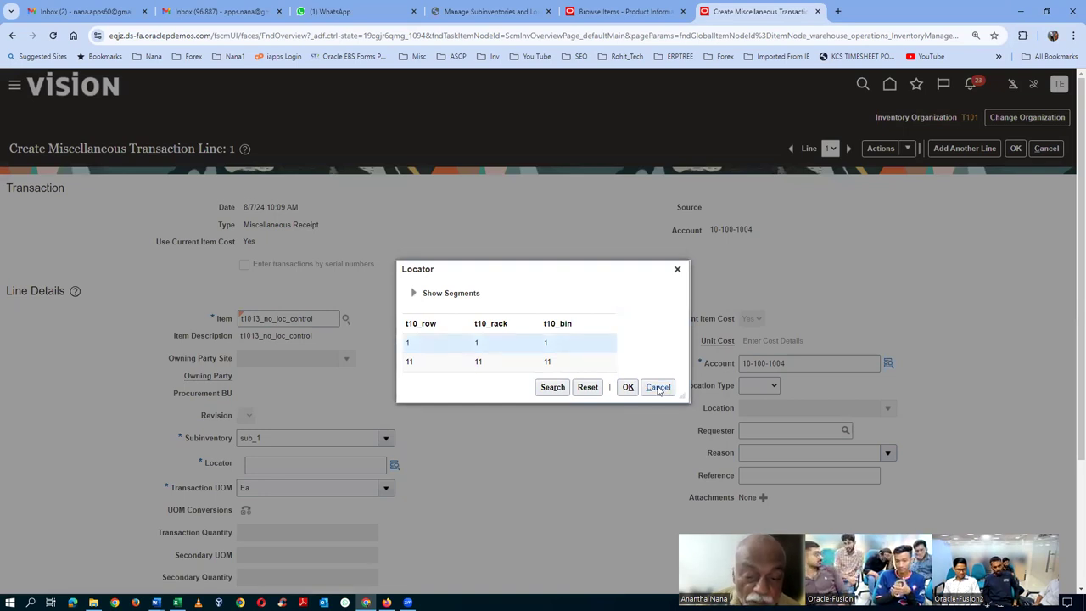
click(658, 388)
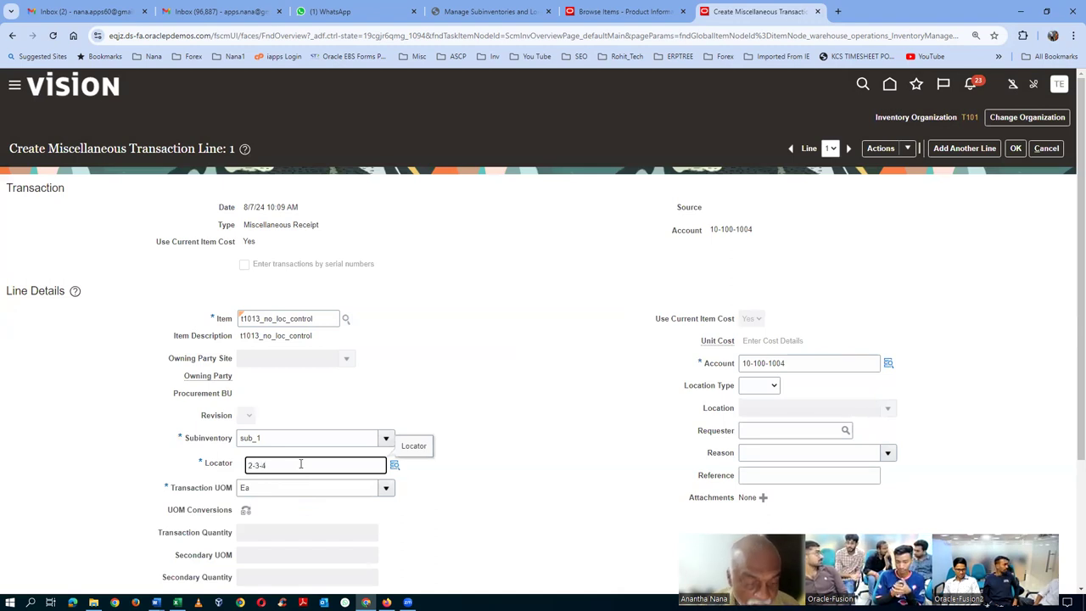
- Try to use locator 2-3-4 for the sub_1 line and search for that segment combination
key(Tab)
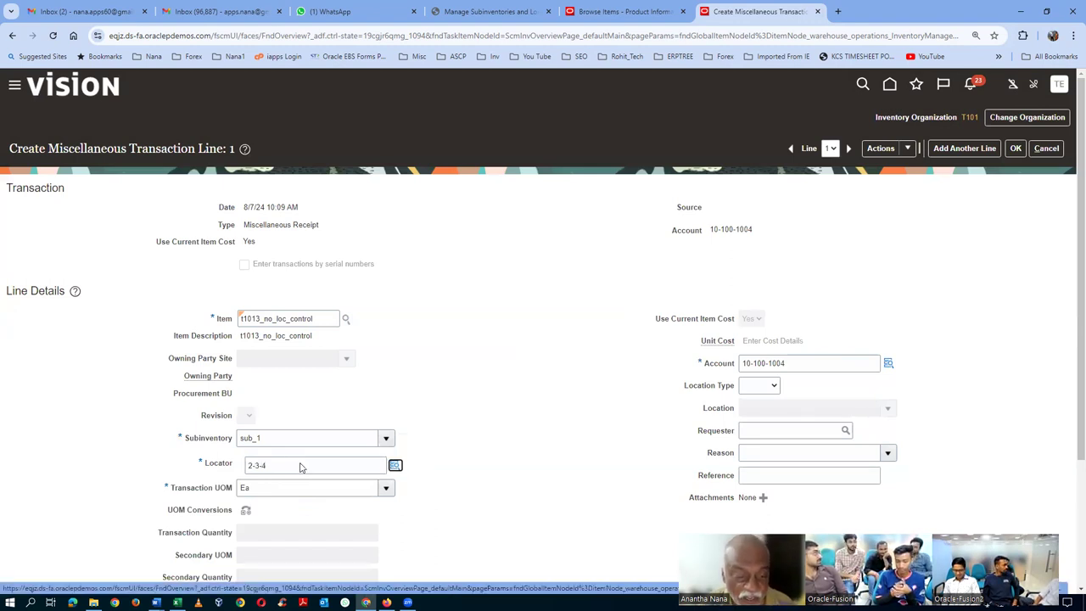
key(Return)
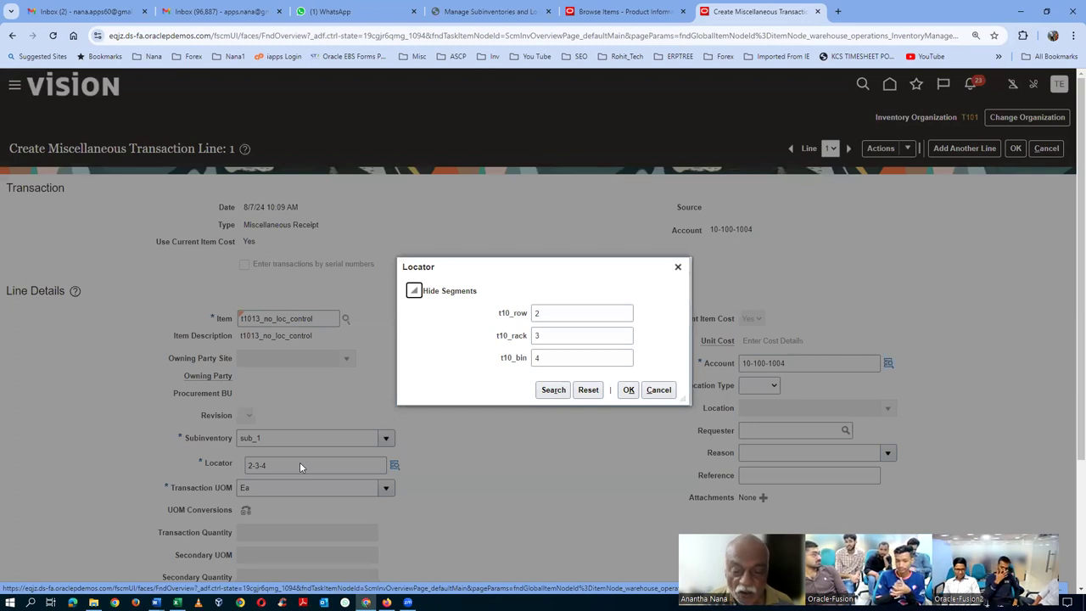
click(553, 389)
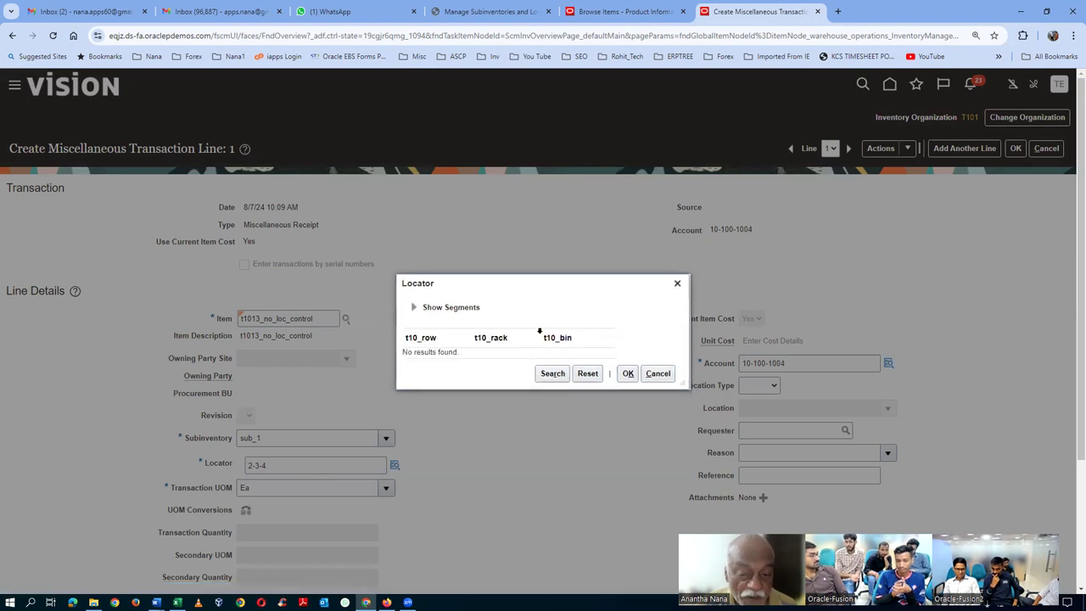
click(654, 374)
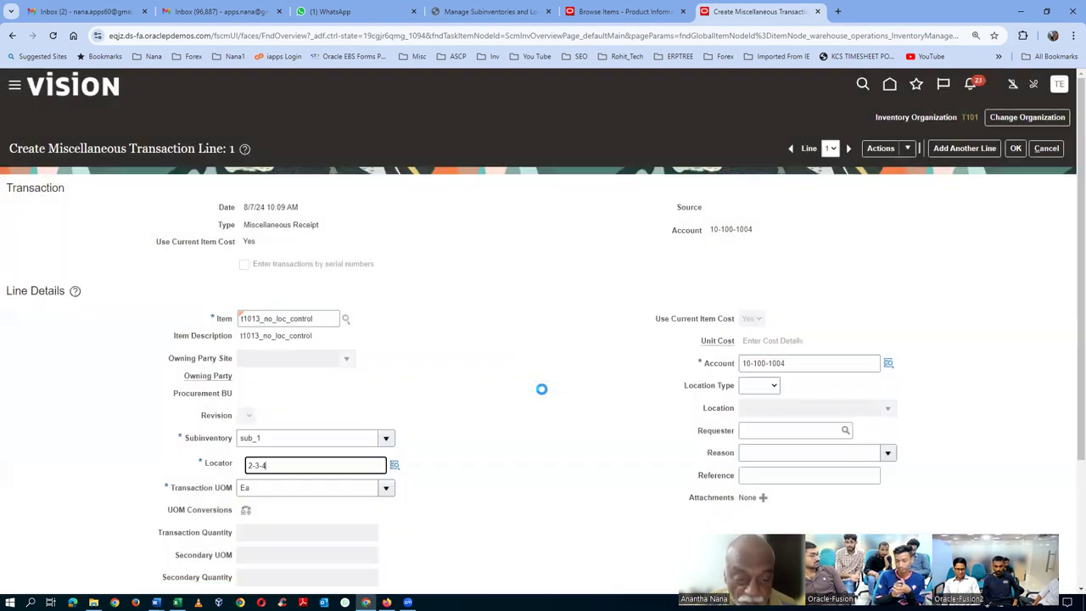
key(BackSpace)
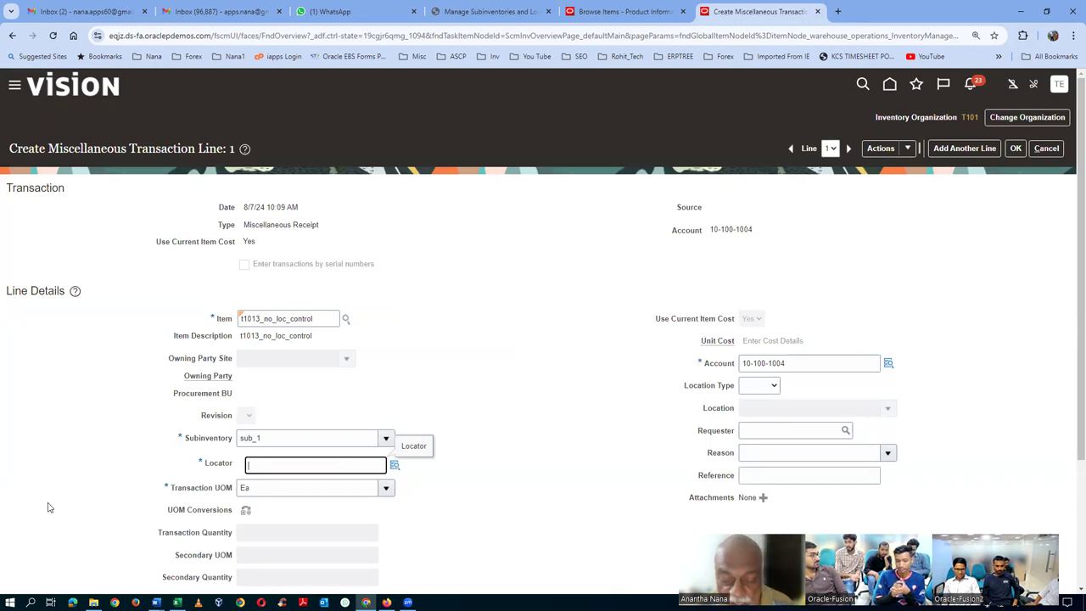
- Assign the existing locator 1-1-1 to the line, set its transaction quantity to 10, and return to the transaction lines
click(393, 465)
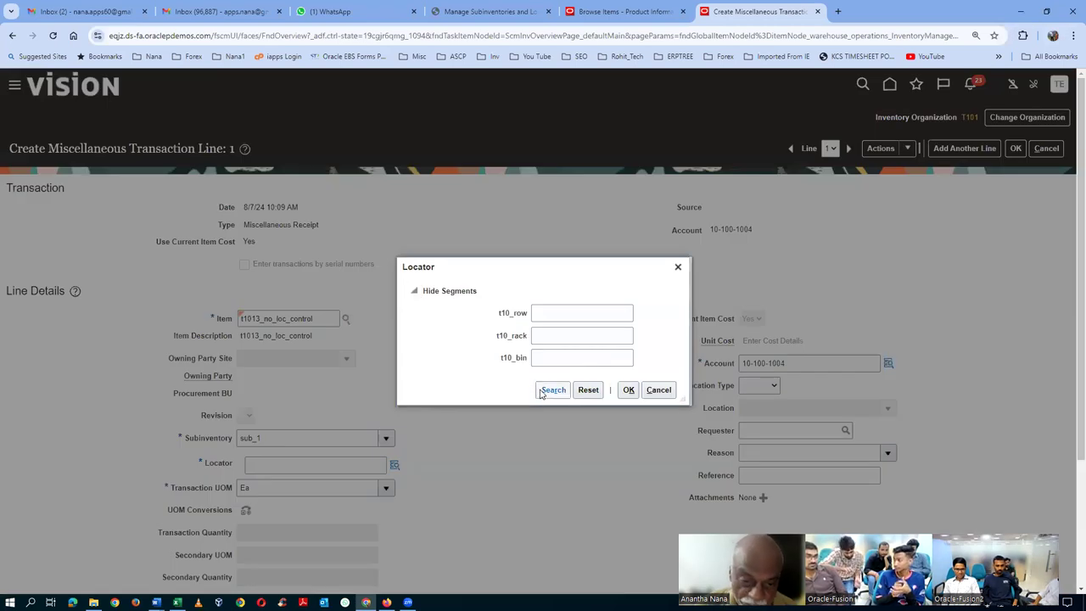
click(550, 390)
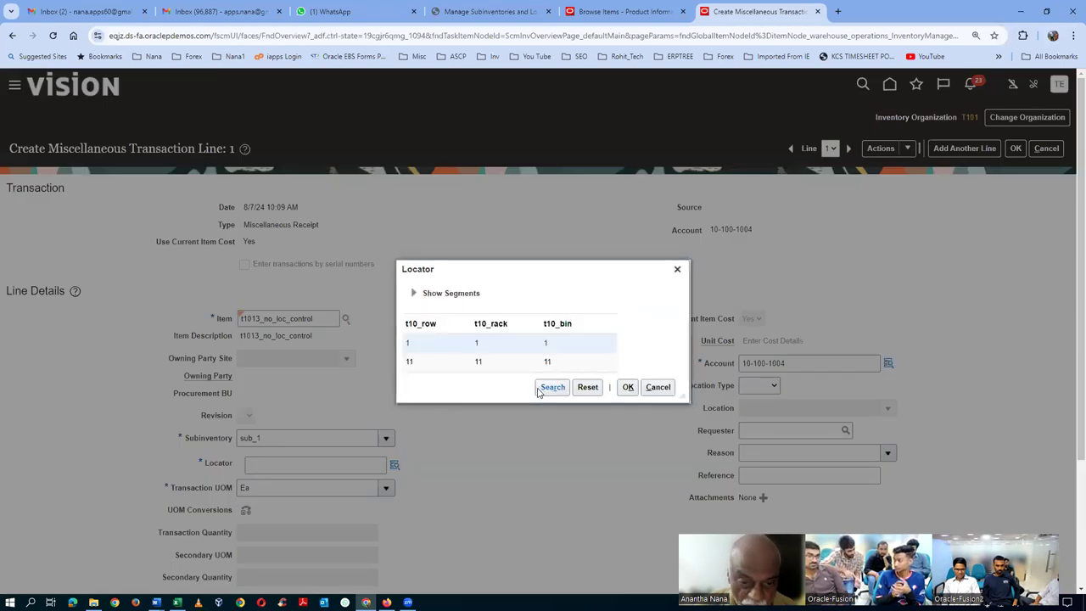
click(627, 389)
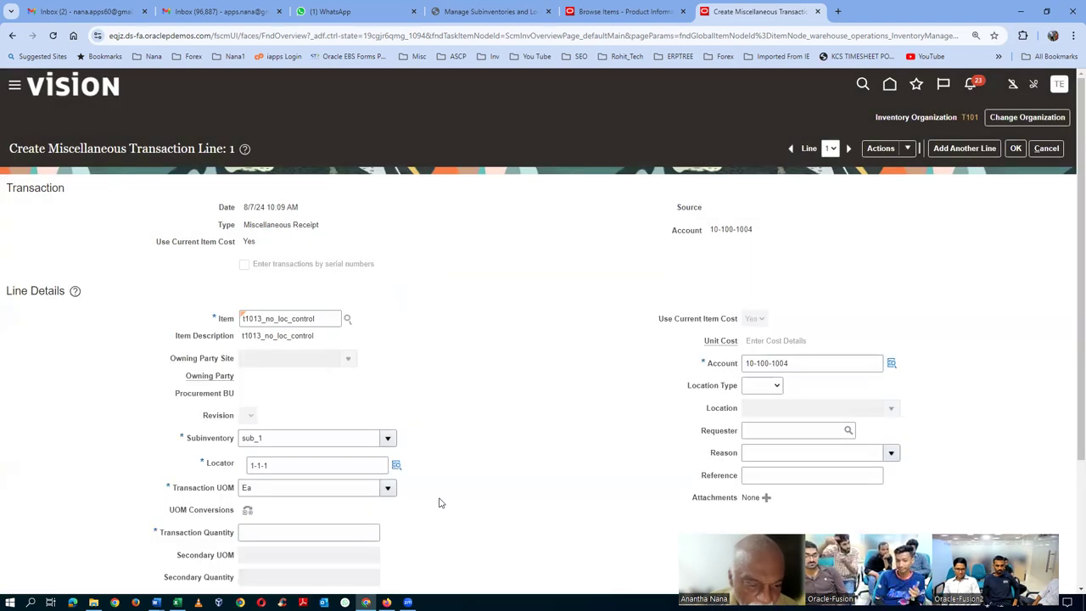
scroll(439, 503, down, 3)
click(286, 359)
text(10)
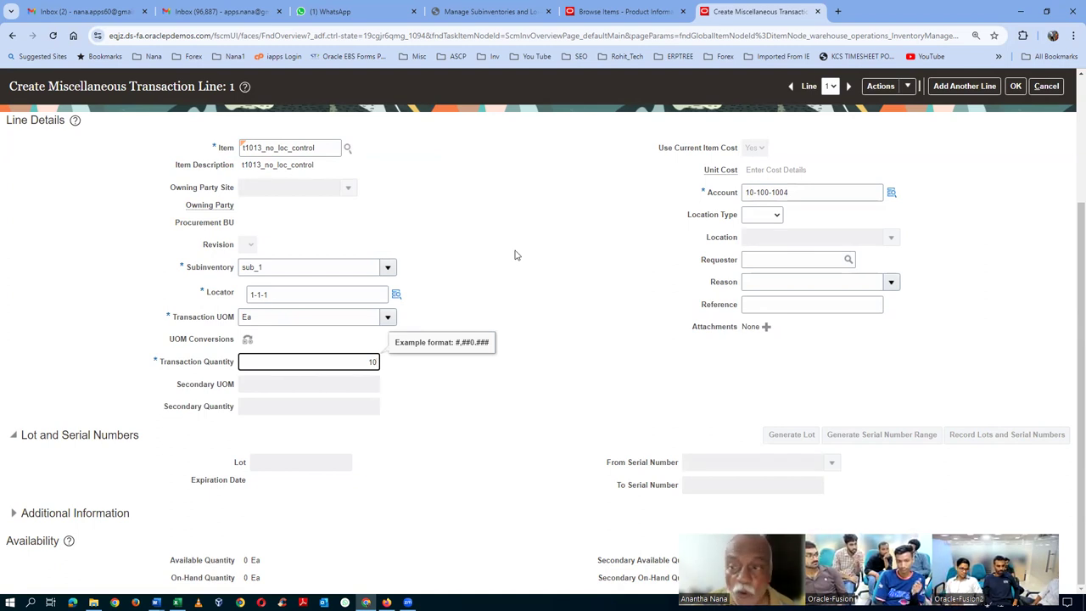
click(381, 226)
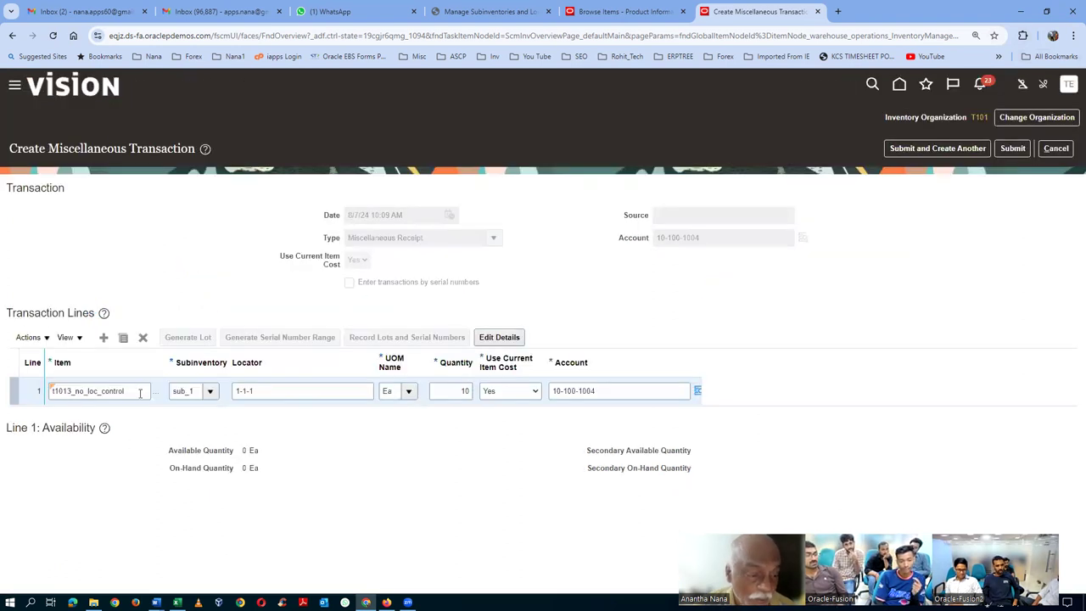
- Add another transaction line for the same item, t1013_no_loc_control, with subinventory sub_2
drag(140, 393, 12, 392)
key(ctrl+c)
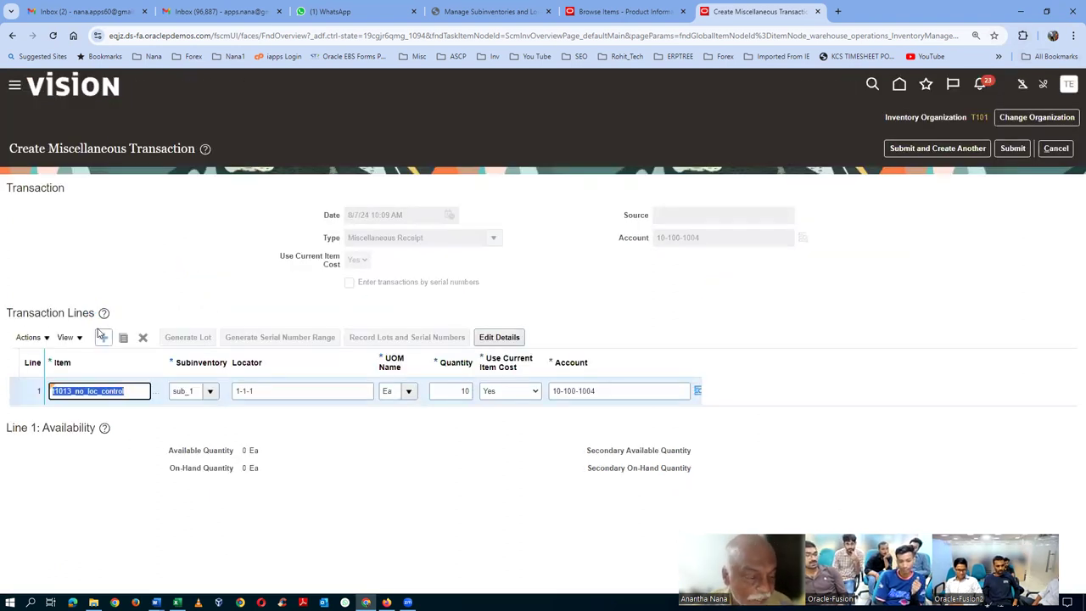
click(113, 384)
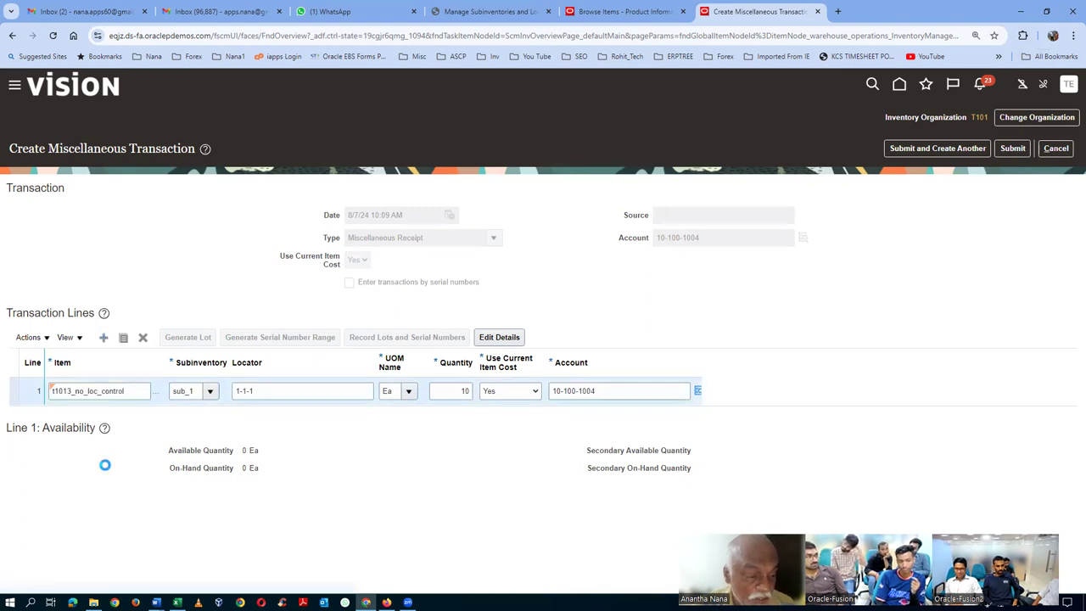
click(103, 337)
key(ctrl+v)
key(Tab)
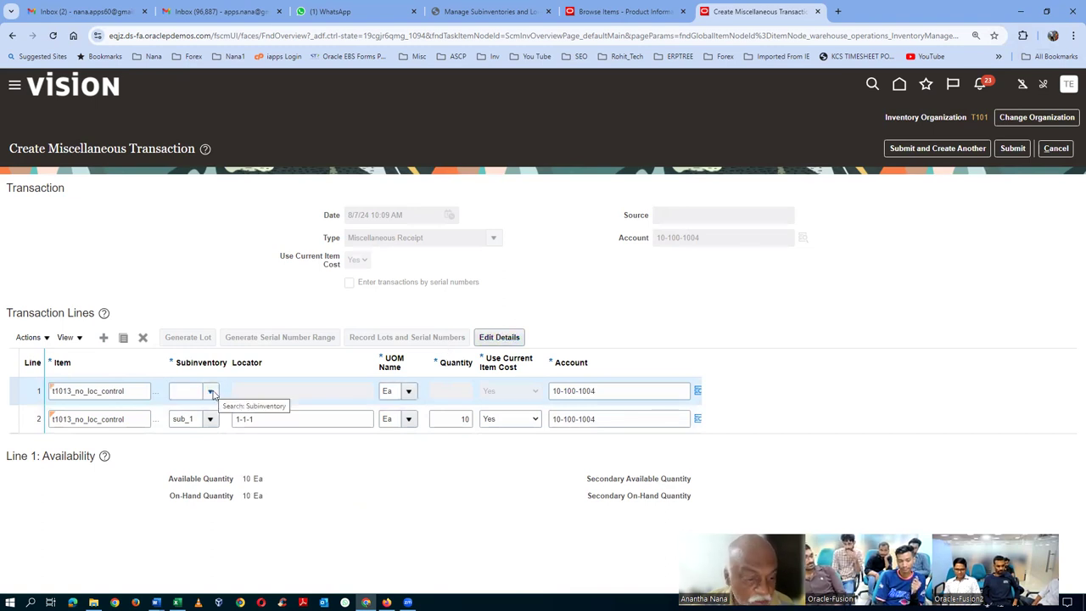
click(211, 391)
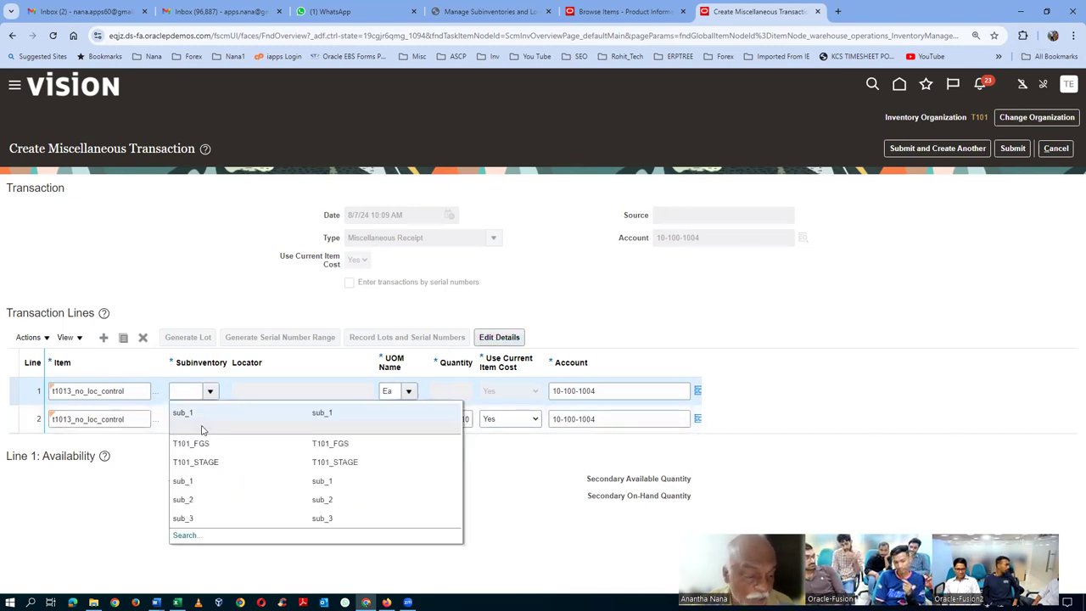
click(195, 498)
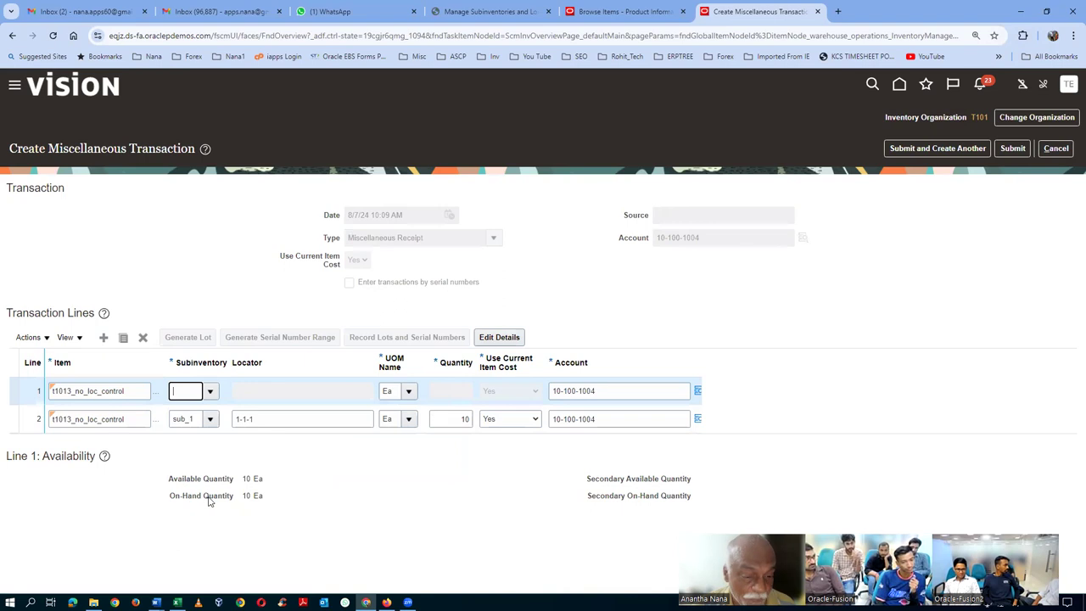
- Open the new line's details and look up the locators available in sub_2 without assigning one
click(507, 336)
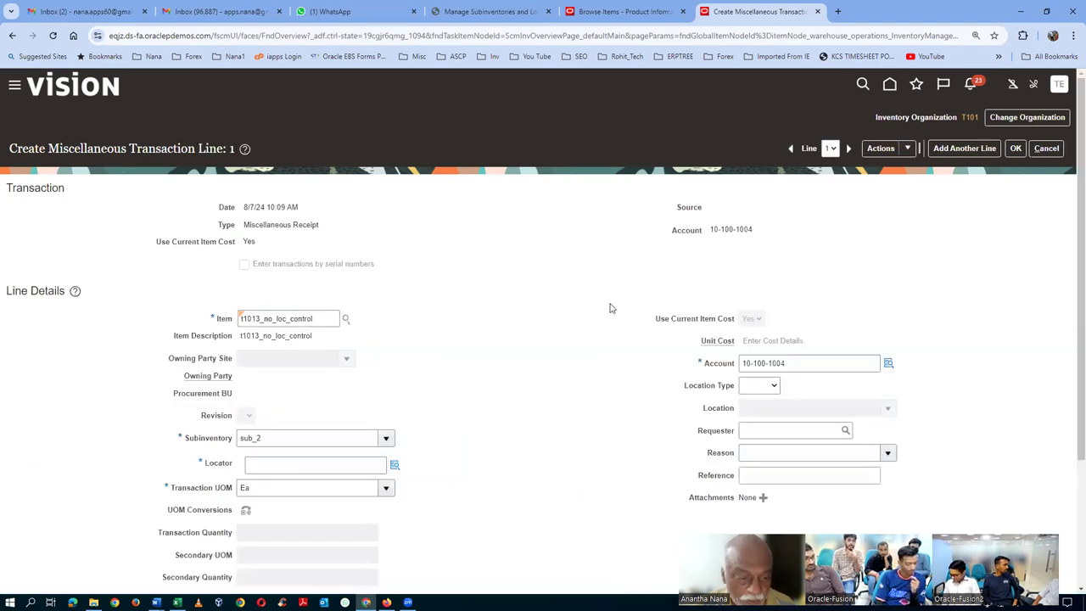
click(394, 465)
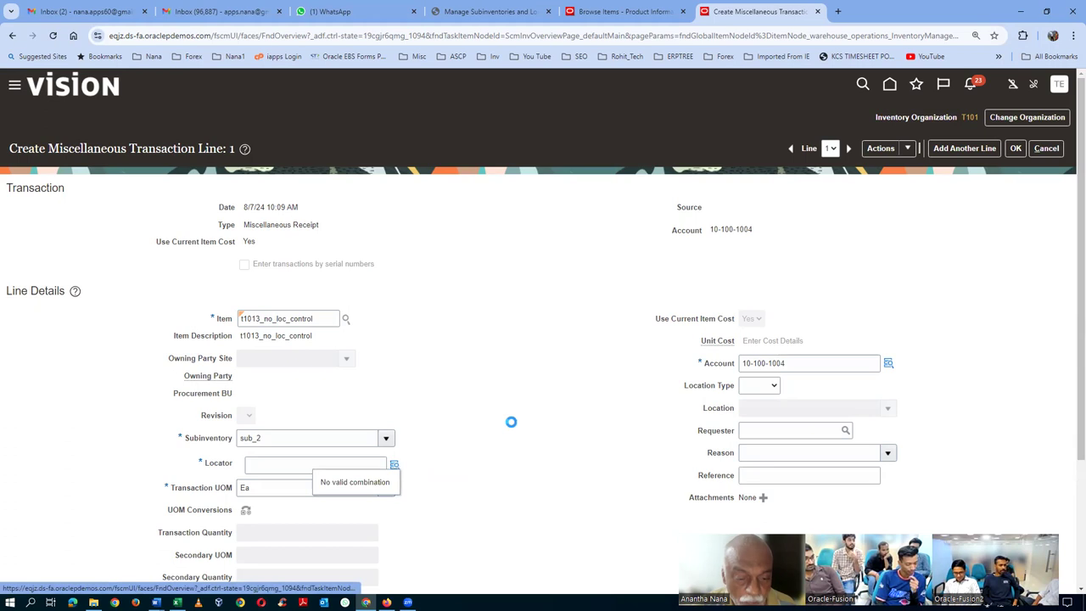
click(552, 390)
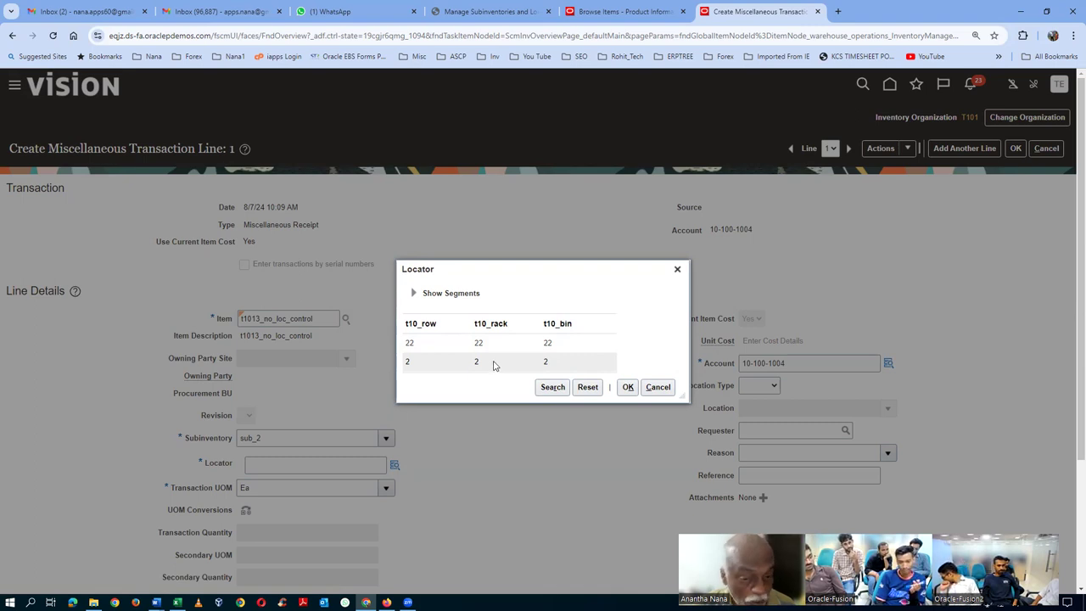
click(628, 388)
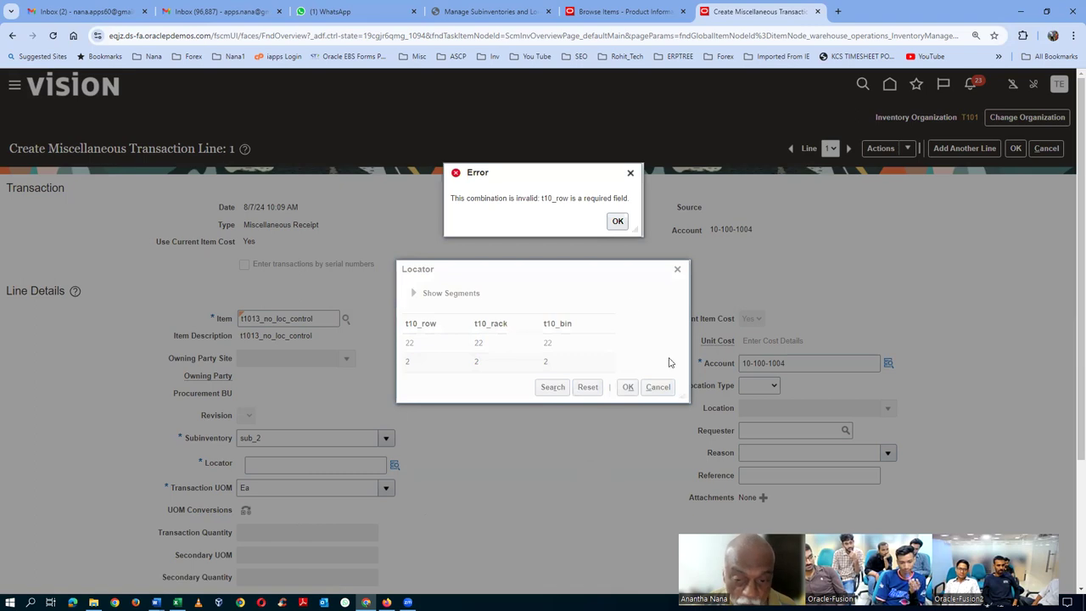
click(618, 221)
click(656, 386)
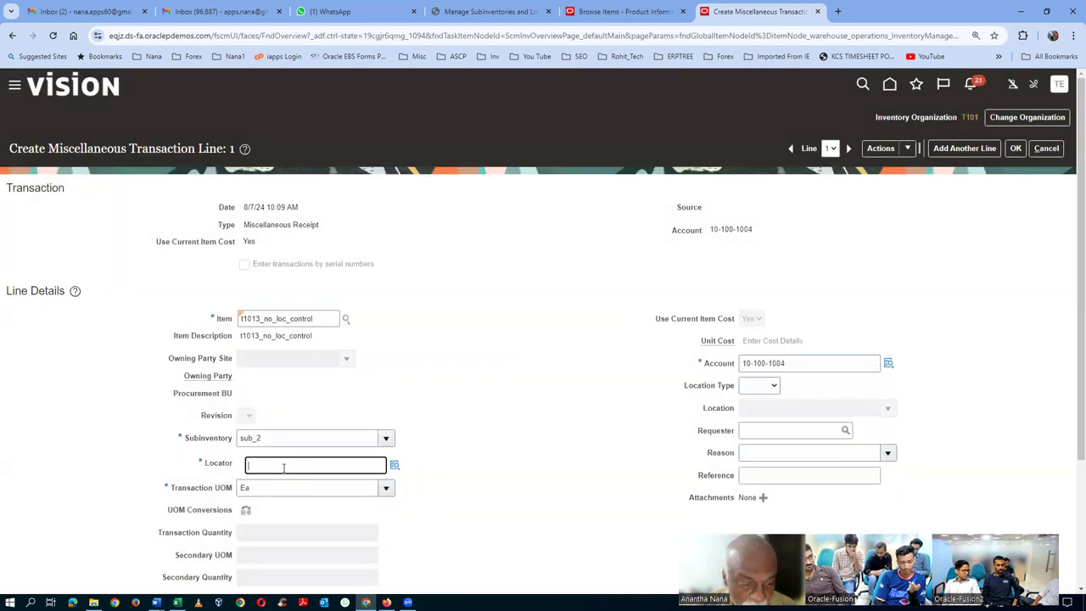
- Set the sub_2 line's locator to 2-3-4 and its transaction quantity to 20, and return to the transaction lines
text(2-3-4)
key(Tab)
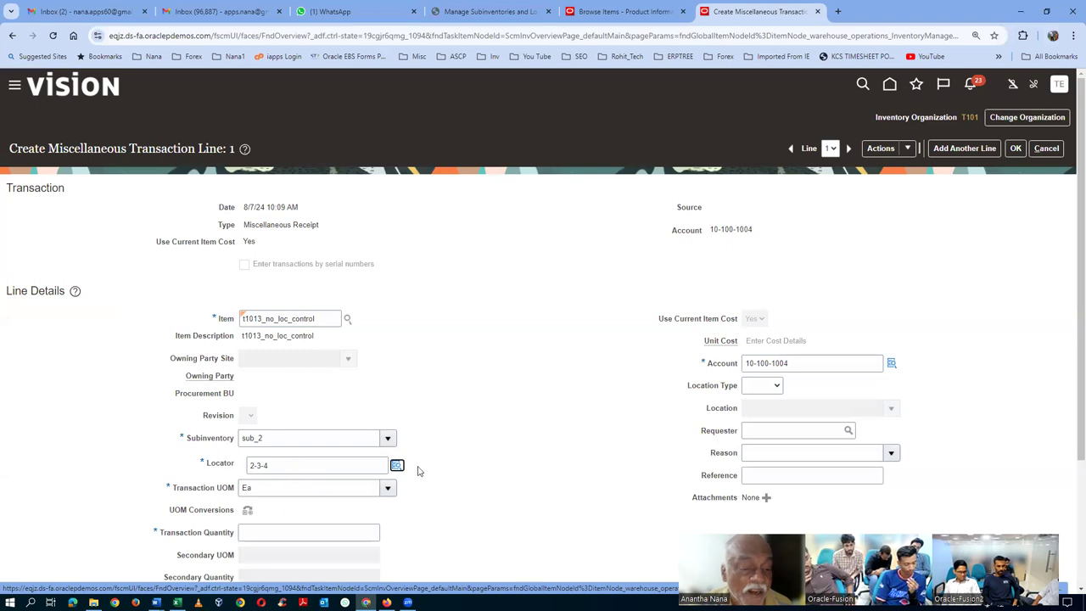
scroll(417, 471, down, 2)
click(327, 360)
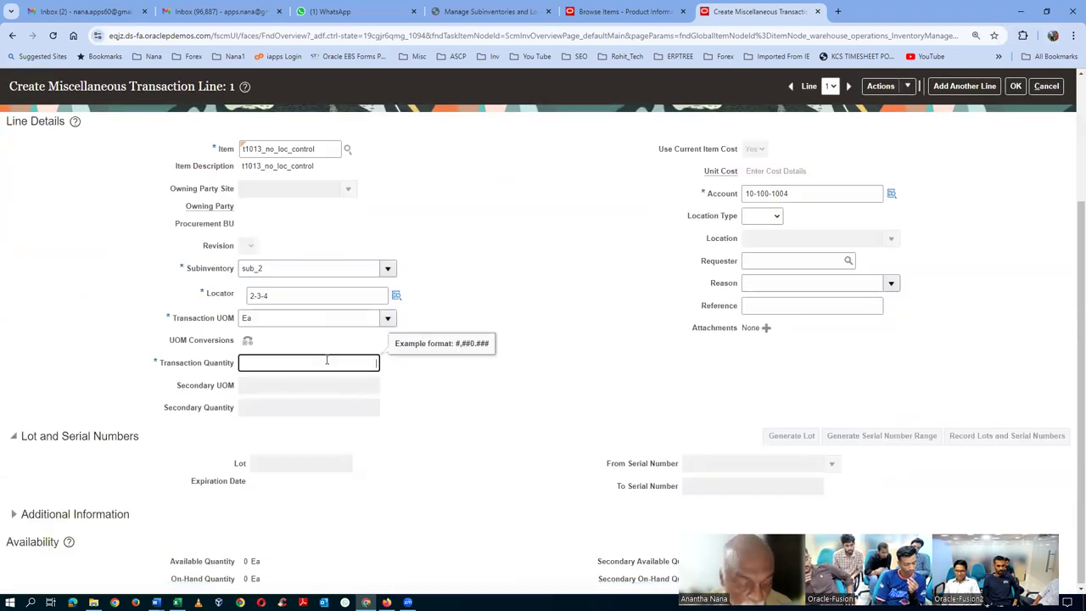
key(Tab)
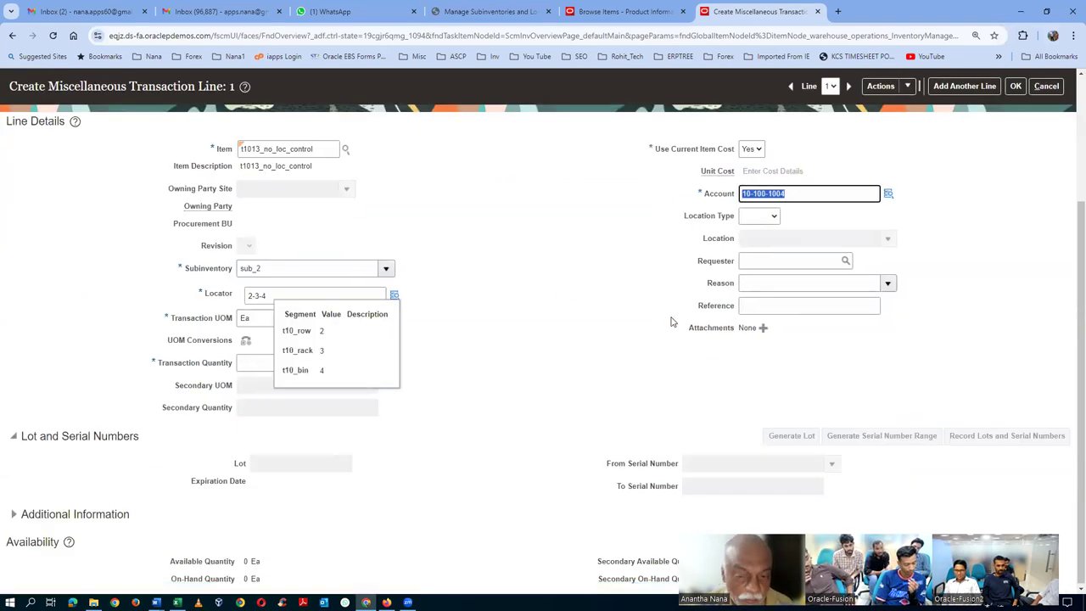
click(548, 349)
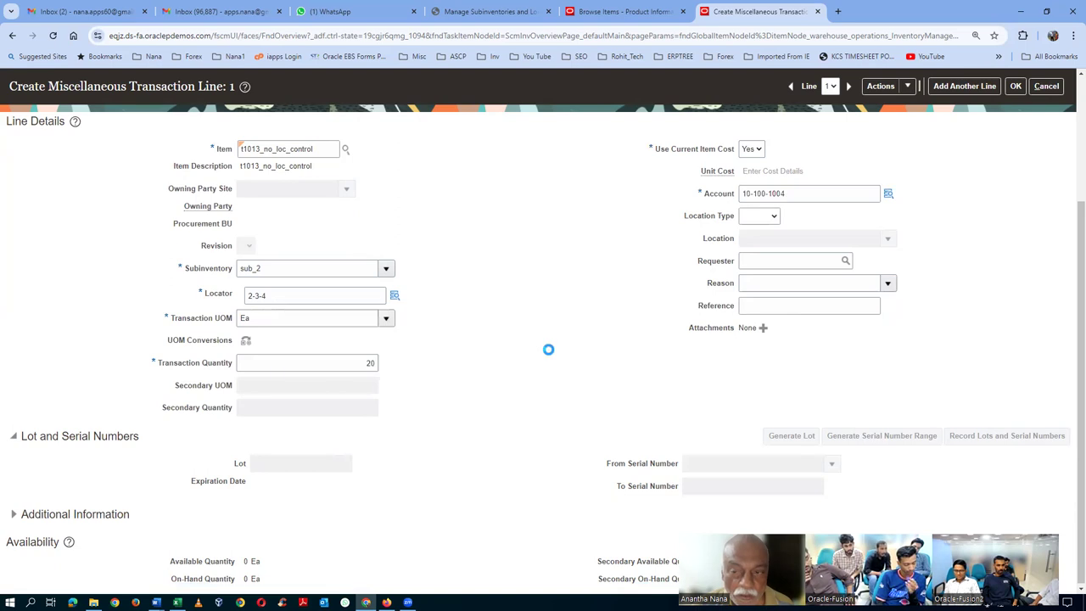
click(1016, 86)
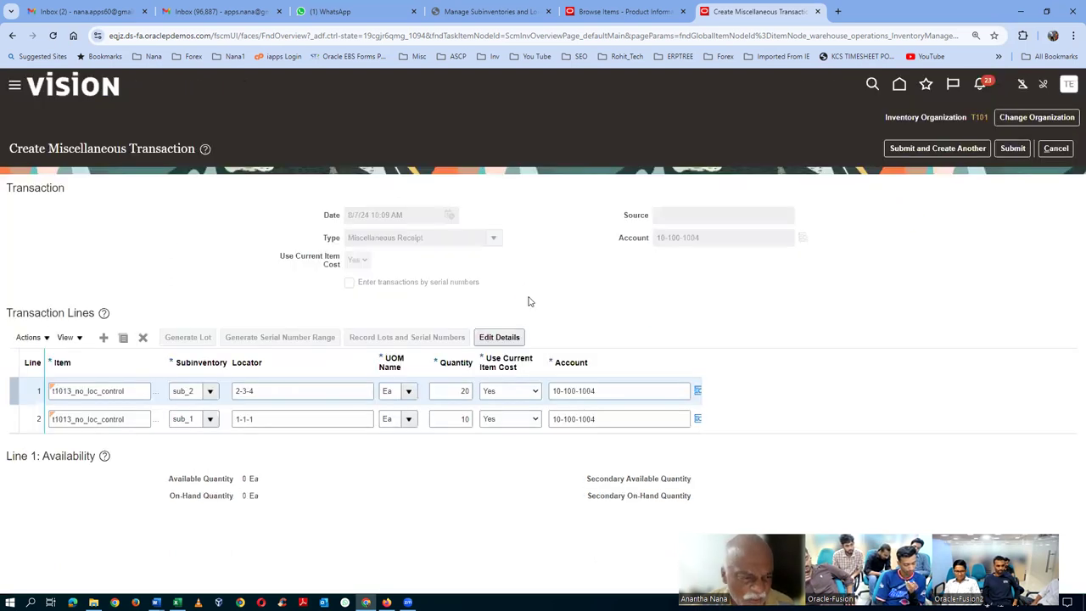
- Add a third transaction line for item t1013_no_loc_control with subinventory sub_3
click(103, 336)
click(114, 392)
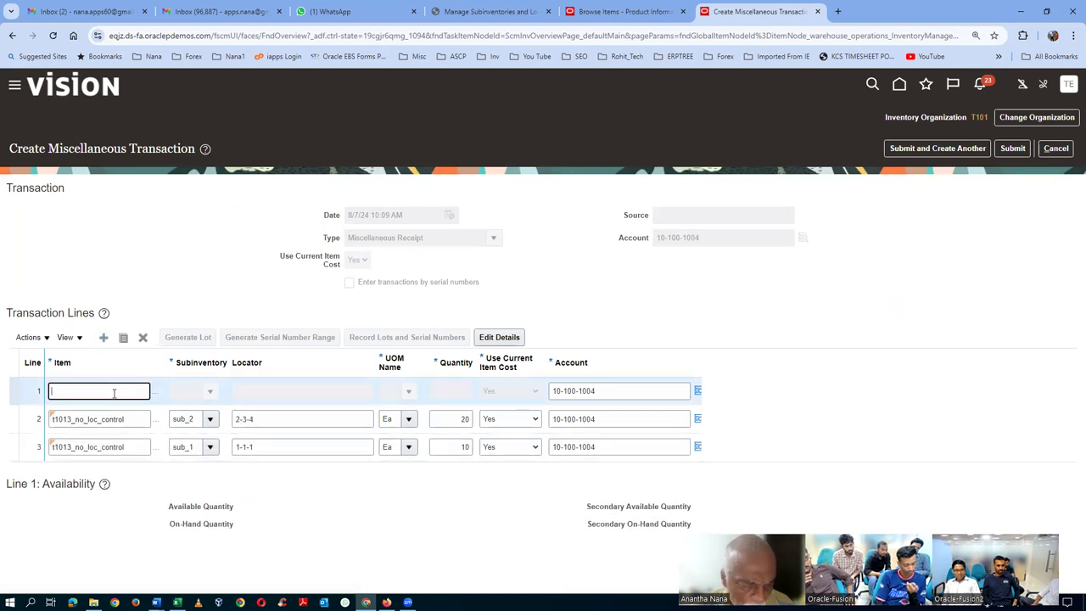
text(t1013_no_loc_control)
key(Tab)
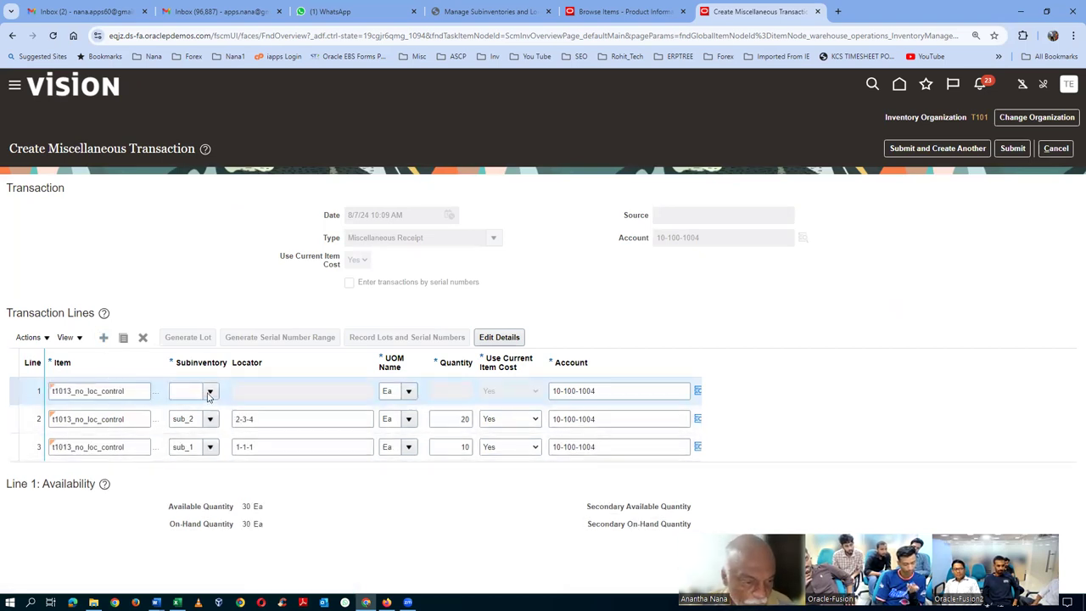
key(alt+Down)
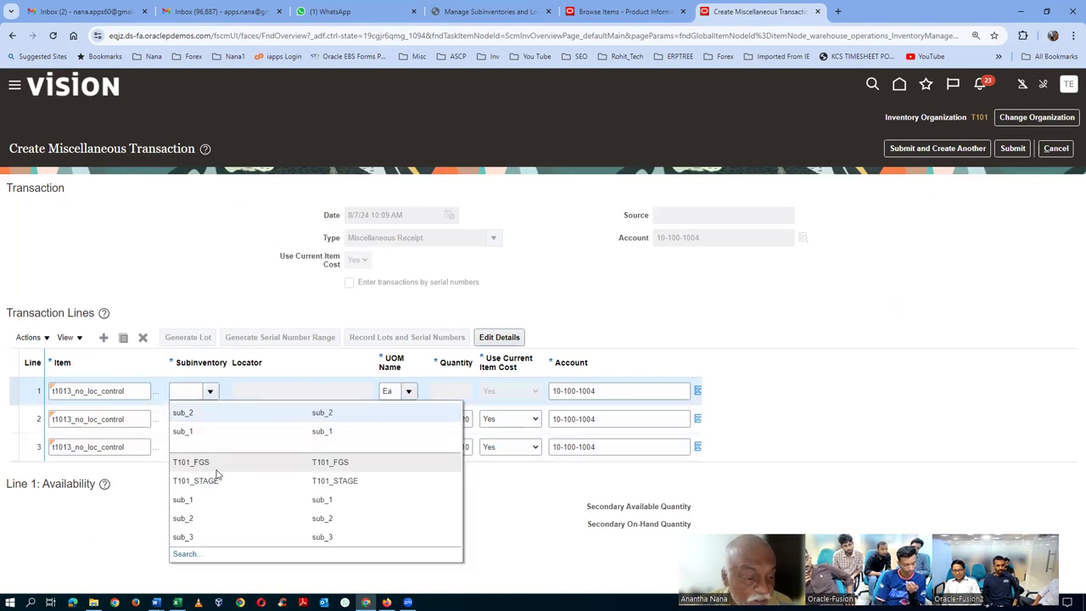
click(201, 541)
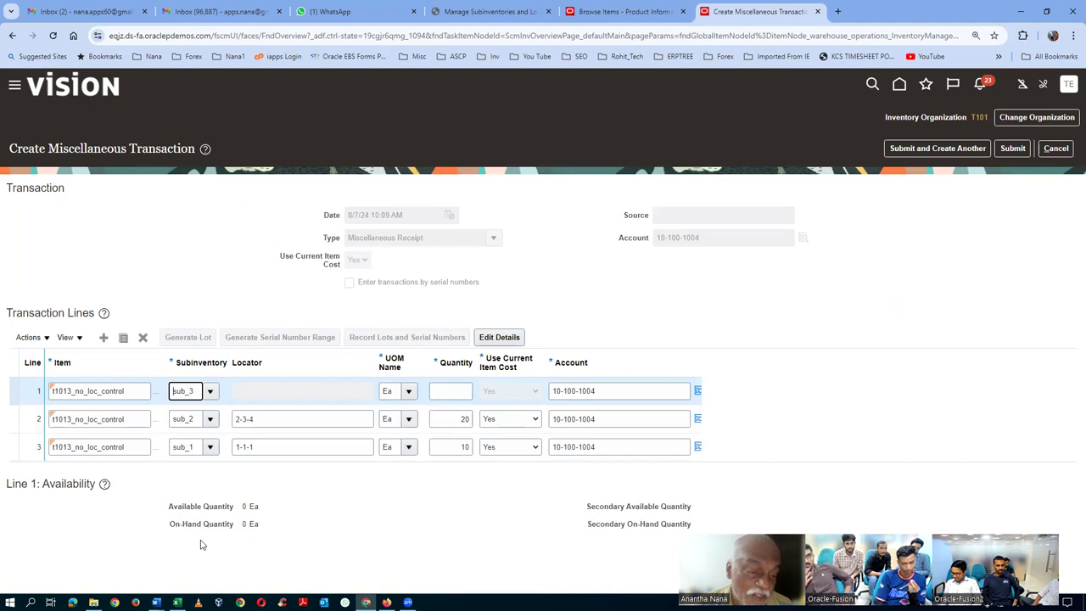
- Open the sub_3 line's details and set its transaction quantity to 30
click(508, 338)
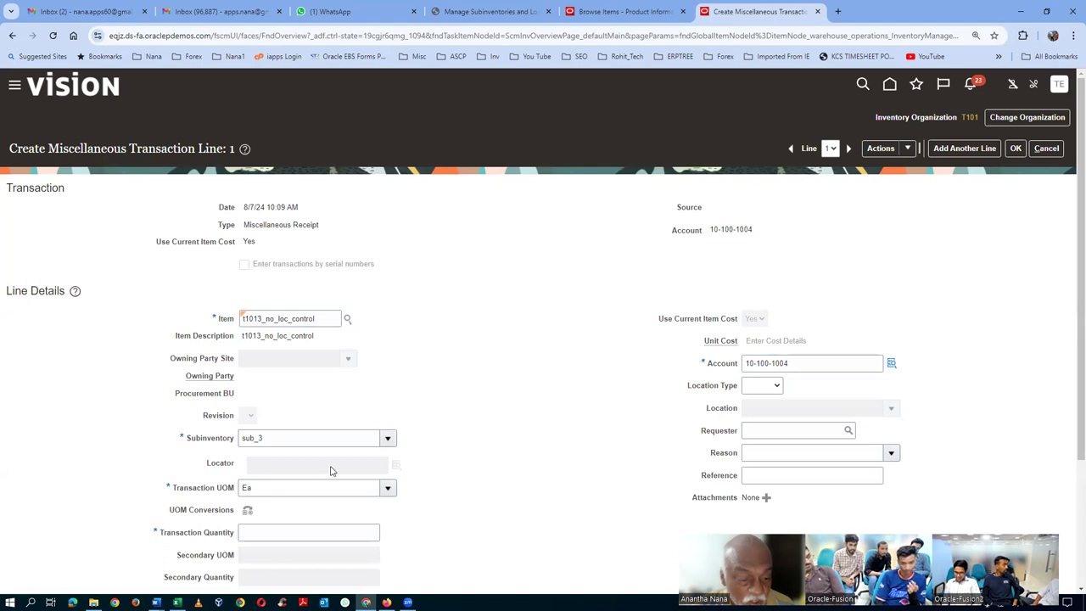
scroll(331, 467, down, 2)
scroll(332, 467, up, 1)
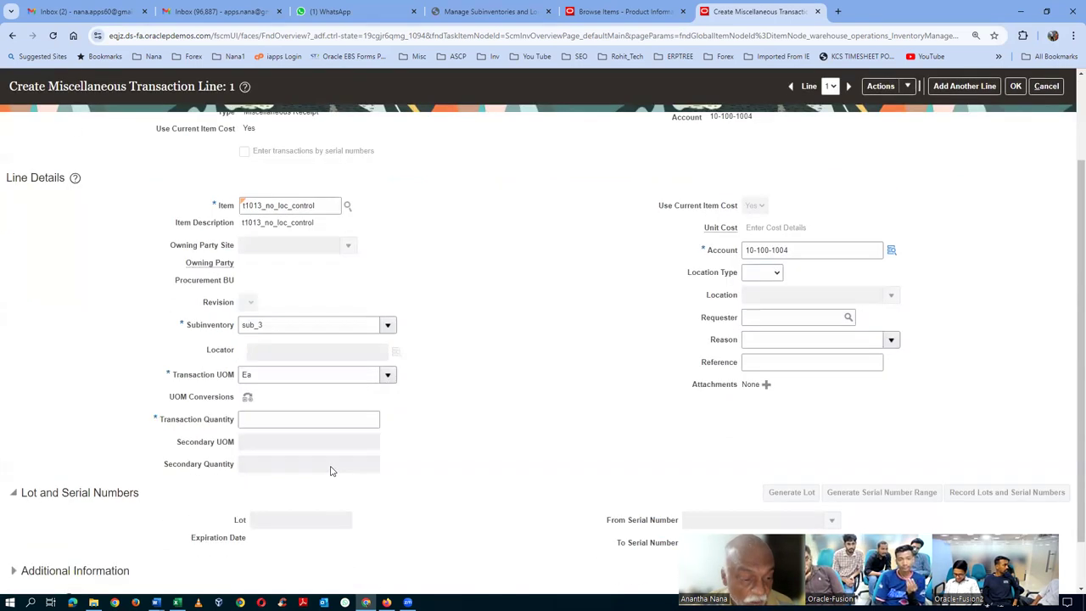
click(303, 420)
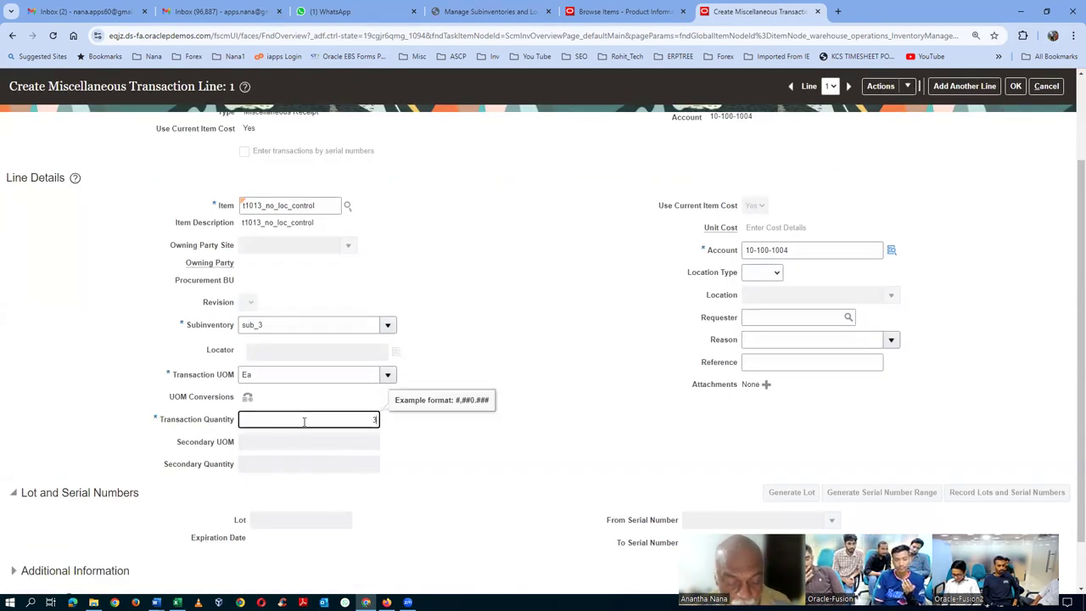
key(Tab)
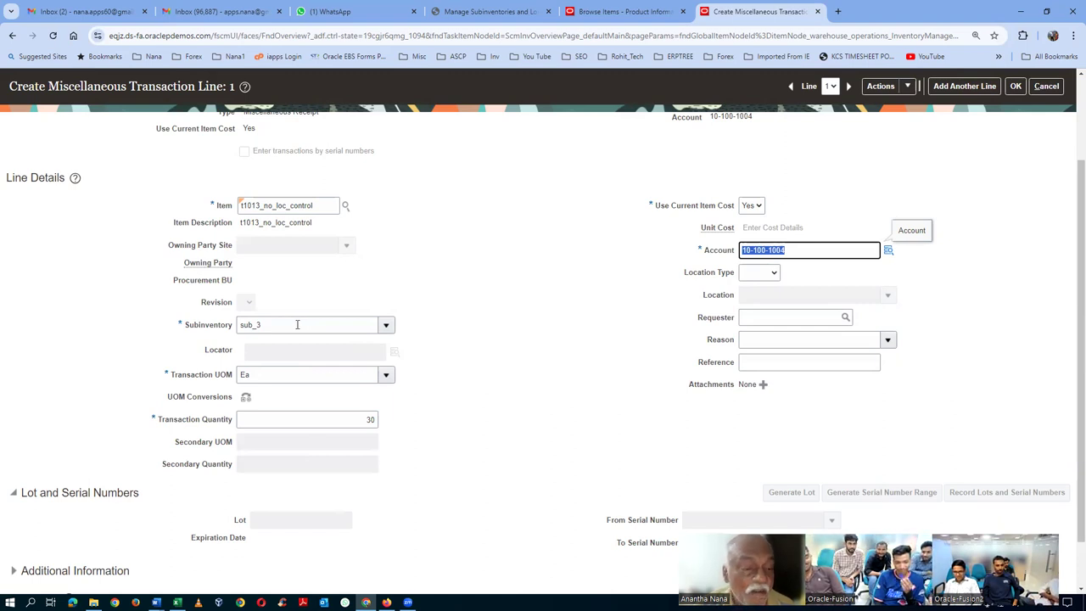
- Switch to the Locator Control diagram in Word, review the item-level None and Pre-specified options for Sub 3, and return to the transaction line
key(alt+Tab)
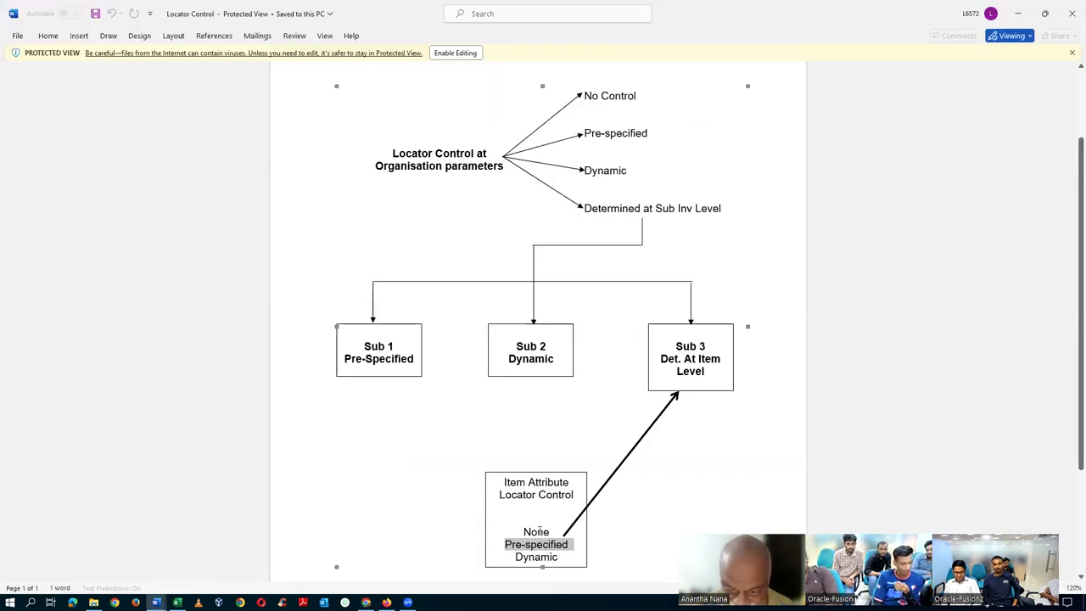
click(538, 531)
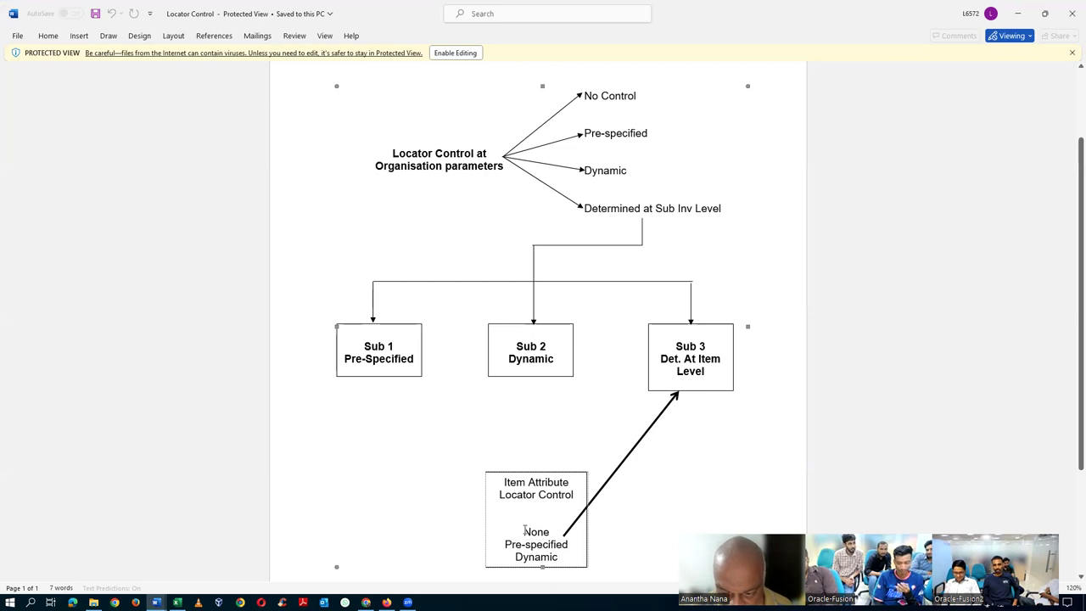
drag(525, 531, 547, 529)
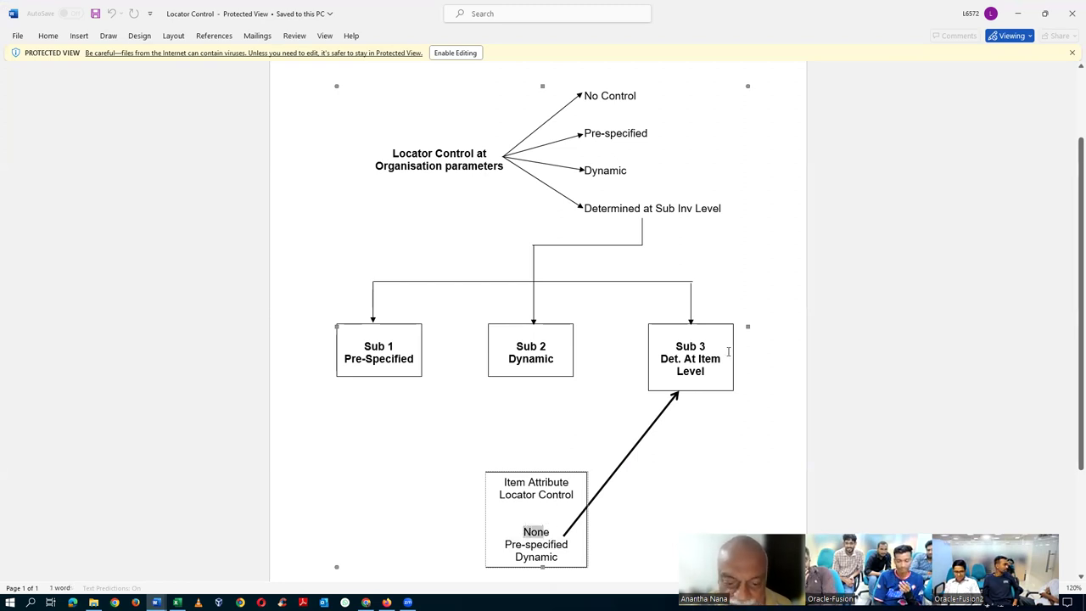
click(541, 546)
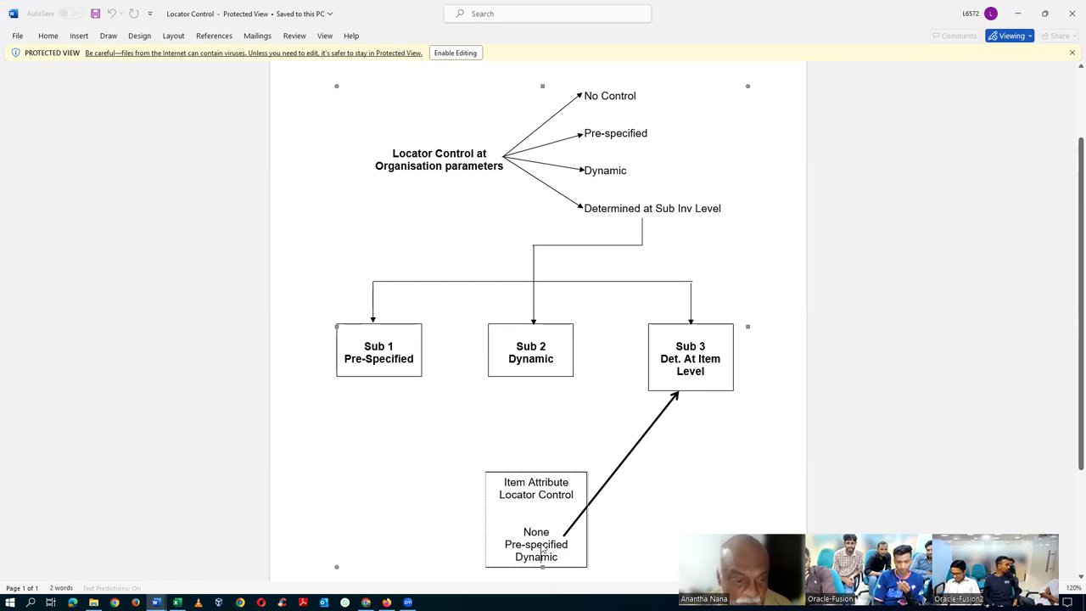
key(alt+Tab)
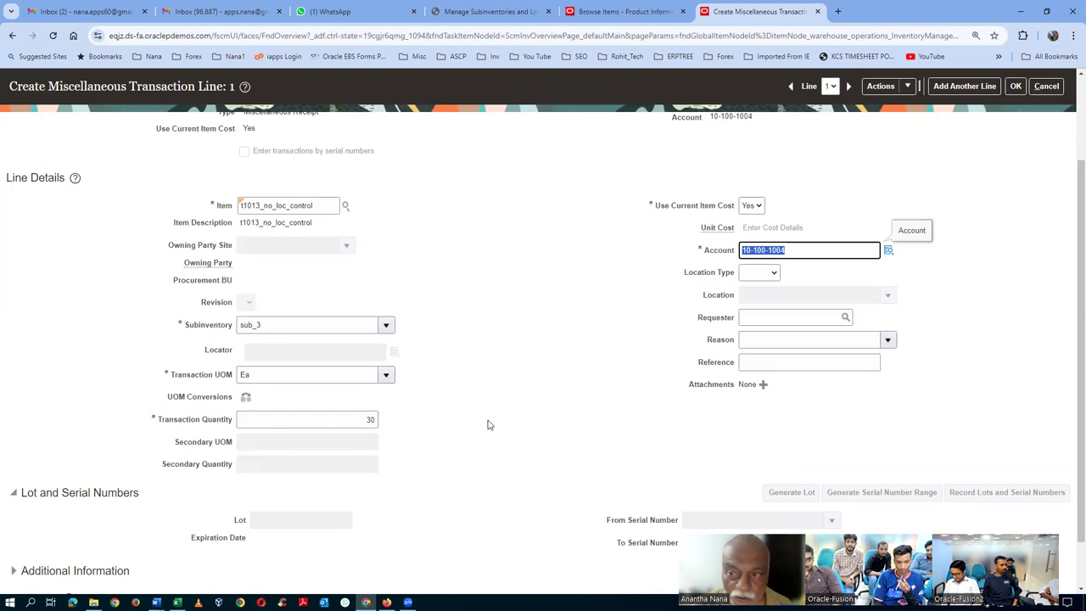
- Return to the transaction lines and add a line for item t1014_pre_specified with subinventory sub_3
click(1016, 86)
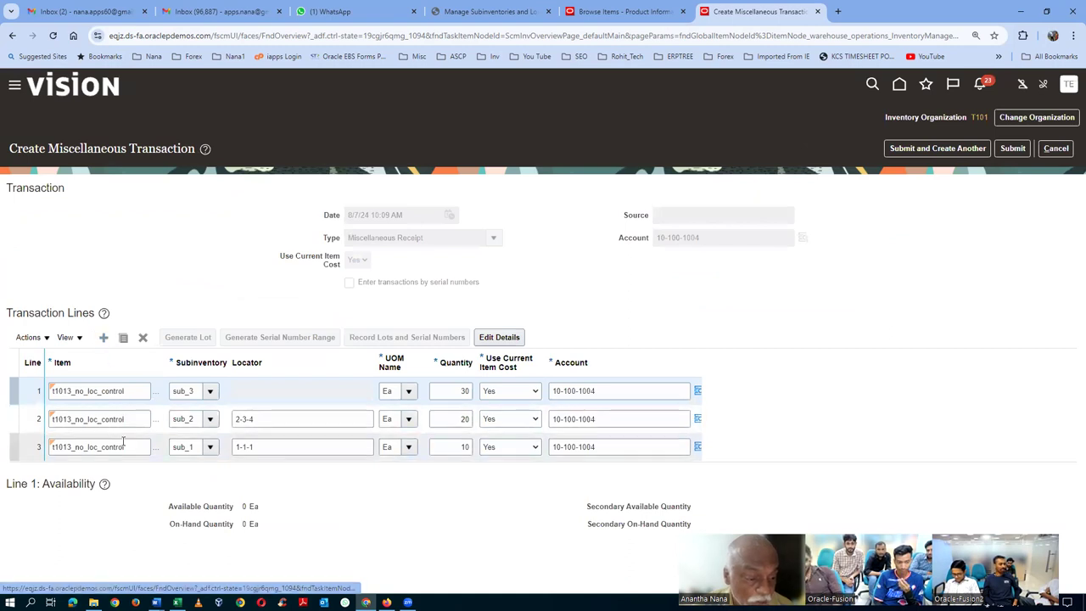
click(101, 386)
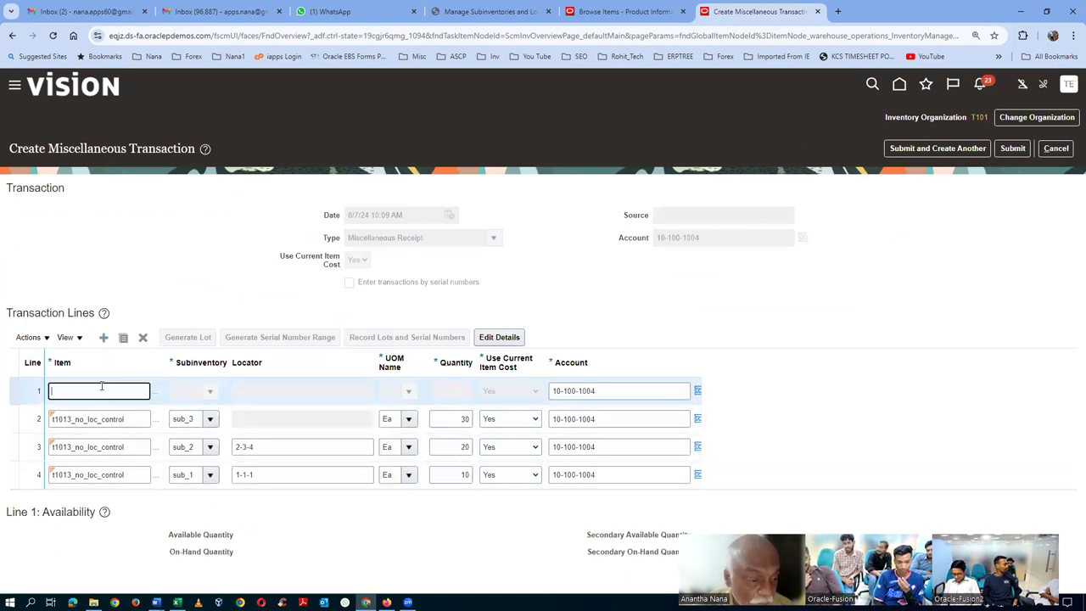
text(t101)
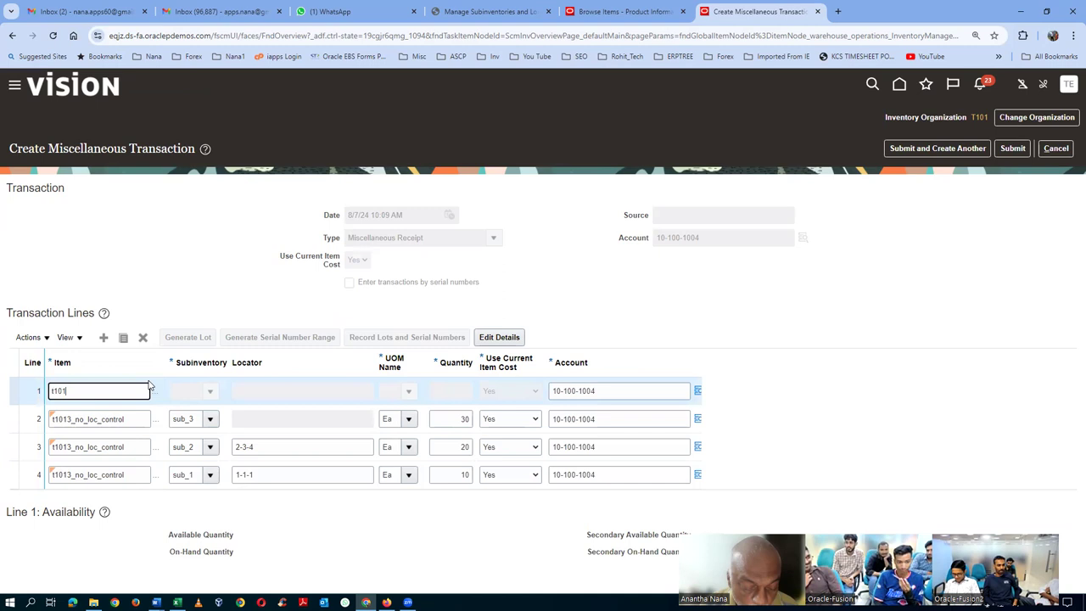
text(4)
key(Tab)
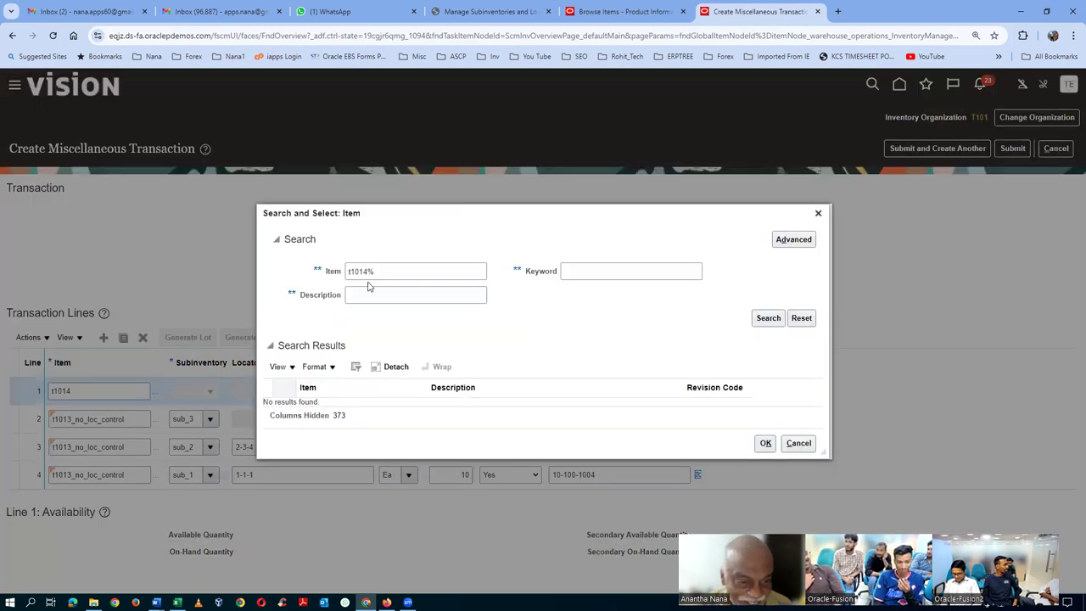
click(767, 320)
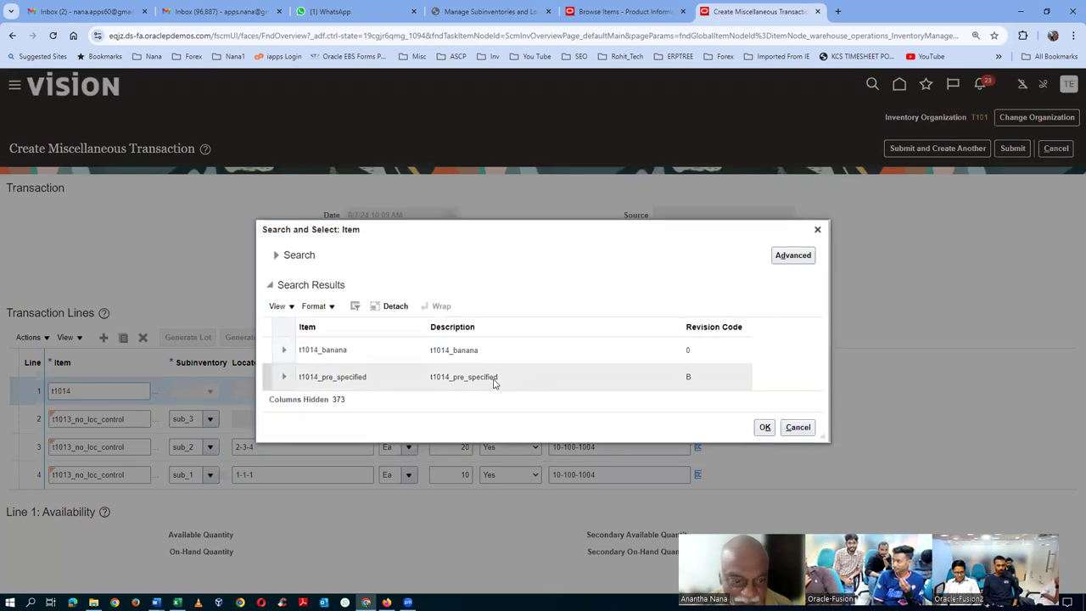
click(381, 379)
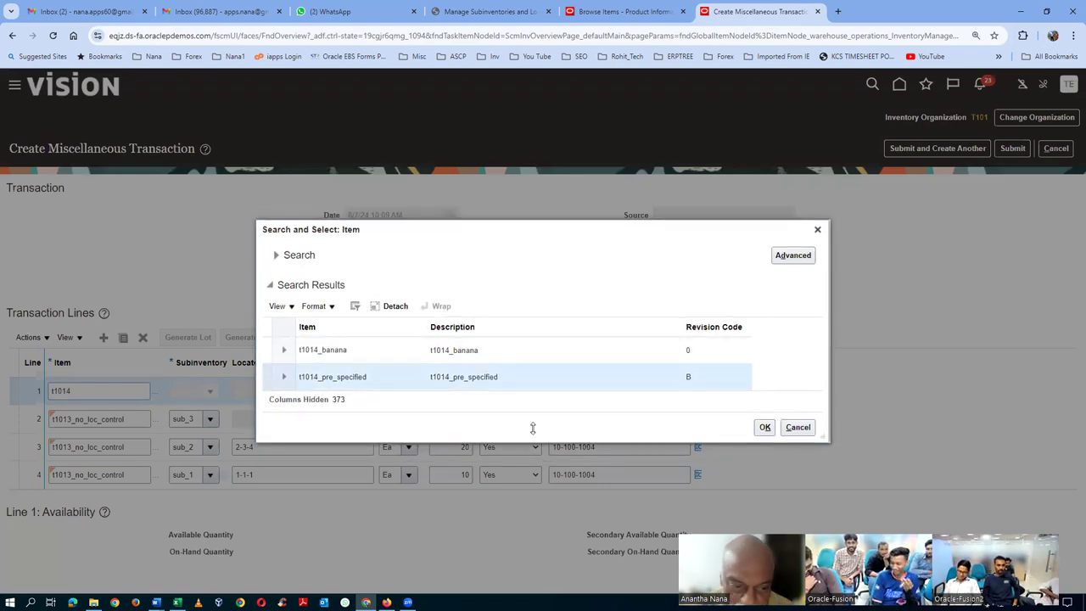
click(766, 427)
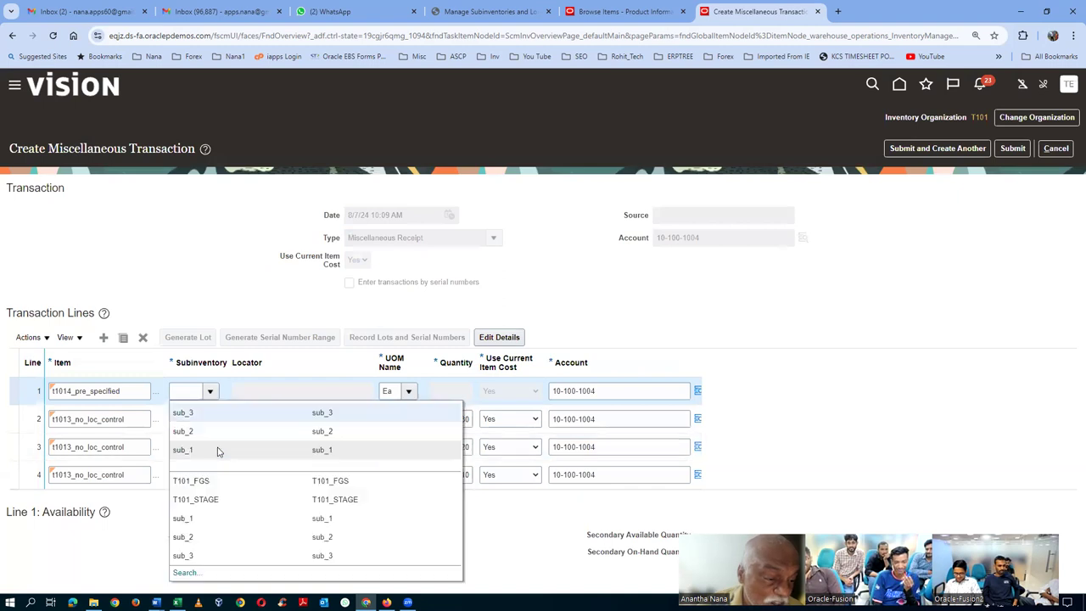
click(218, 414)
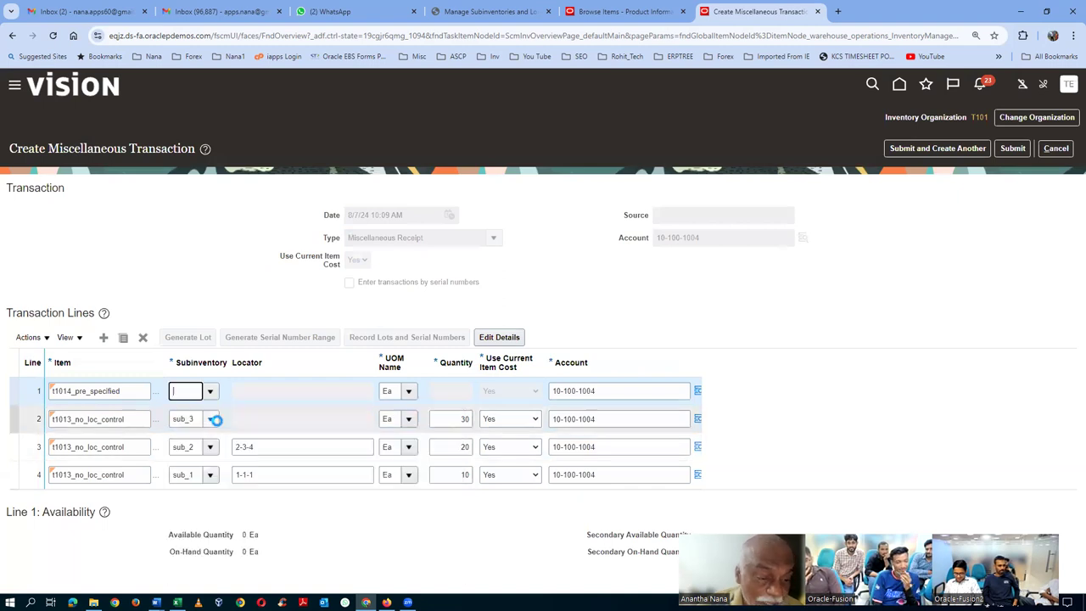
- Open the t1014_pre_specified line's details, search the locators available in sub_3 and assign 3-3-3
click(500, 339)
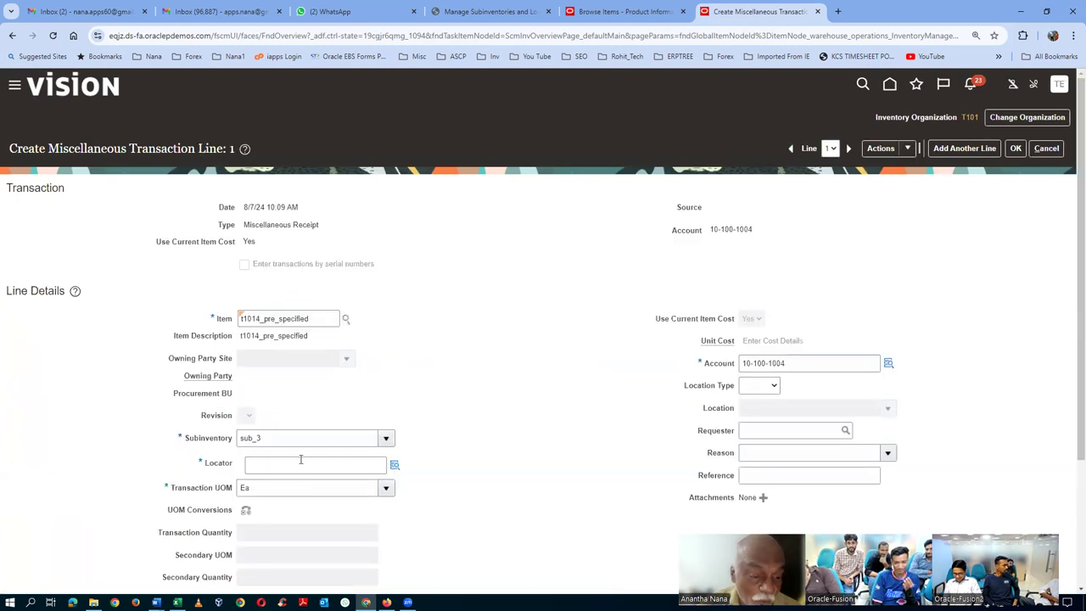
click(297, 465)
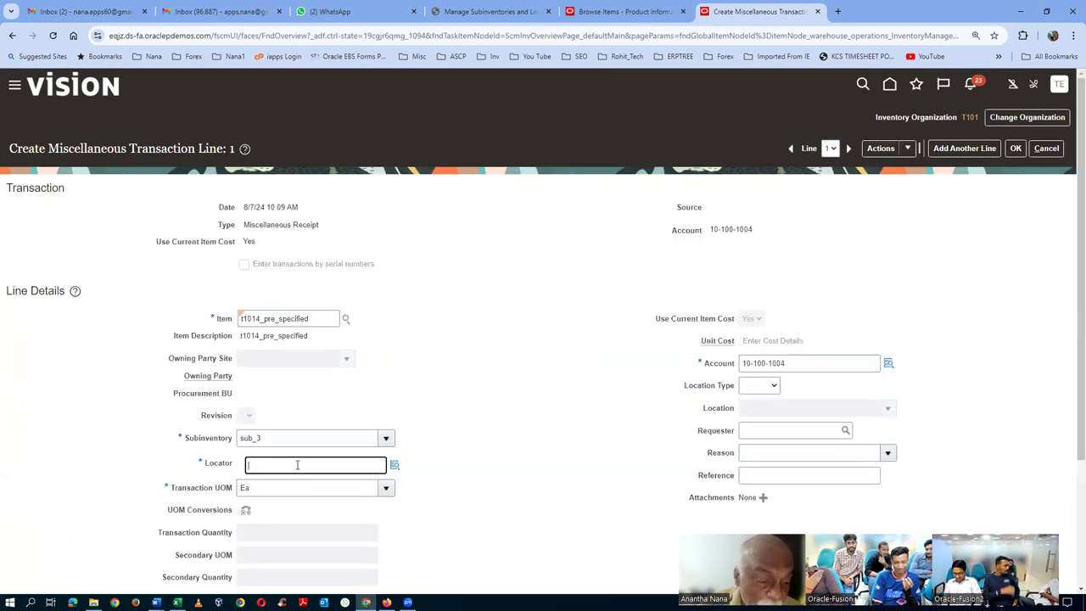
click(394, 464)
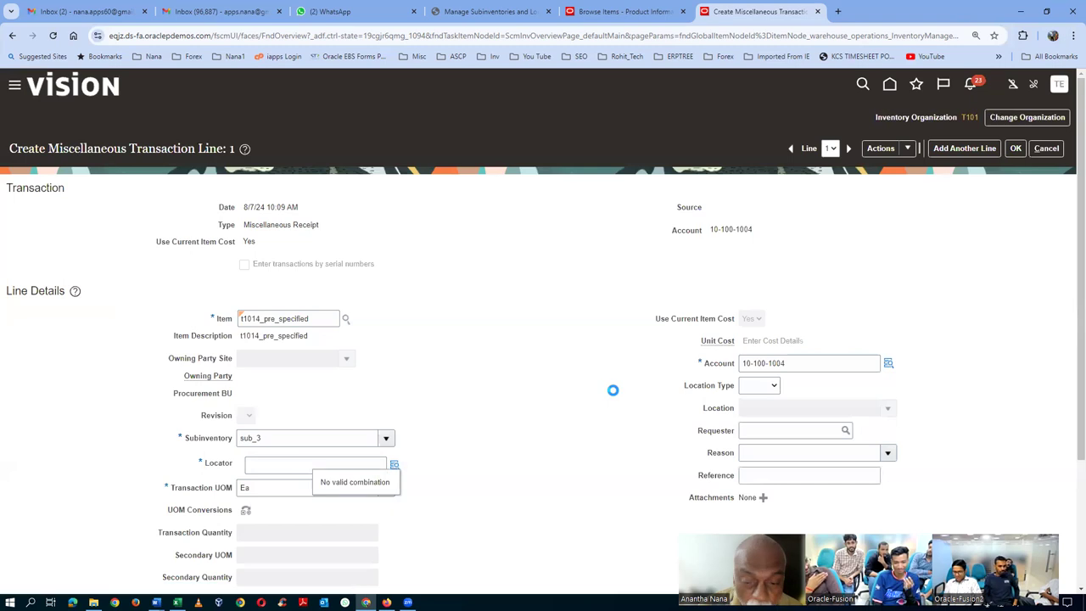
click(554, 392)
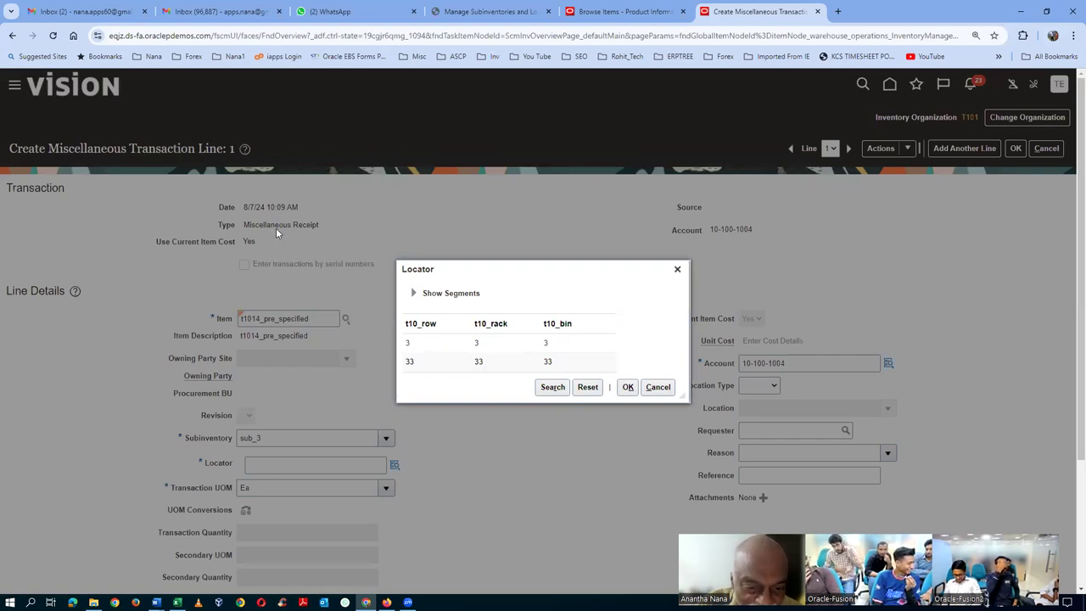
click(629, 388)
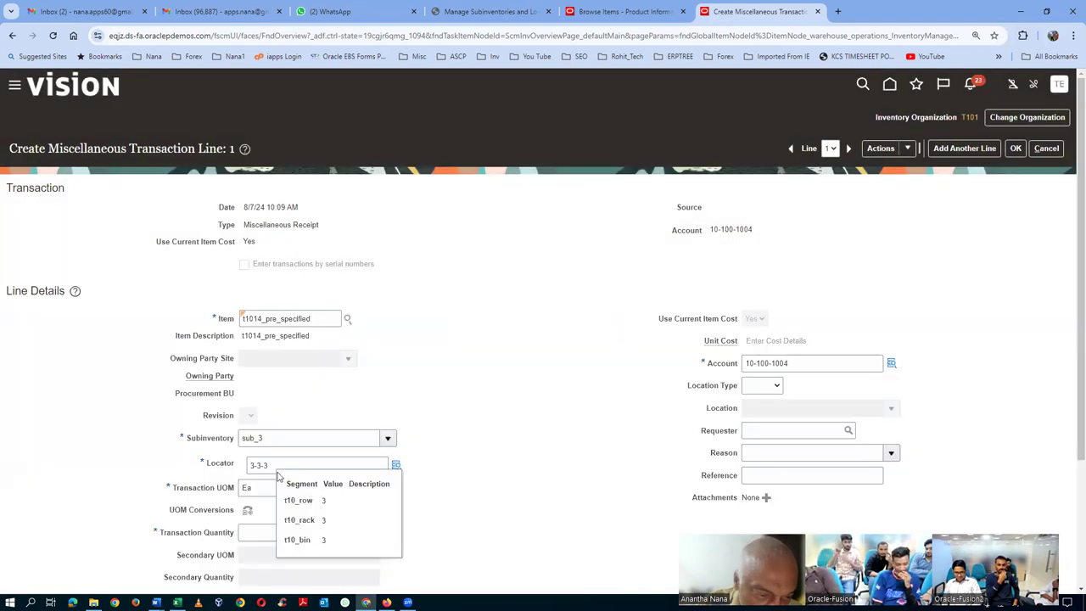
- Try entering locator 3-4-5 on the t1014_pre_specified line, clear its segments in the lookup and reassign the existing locator 3-3-3
triple_click(265, 467)
text(3)
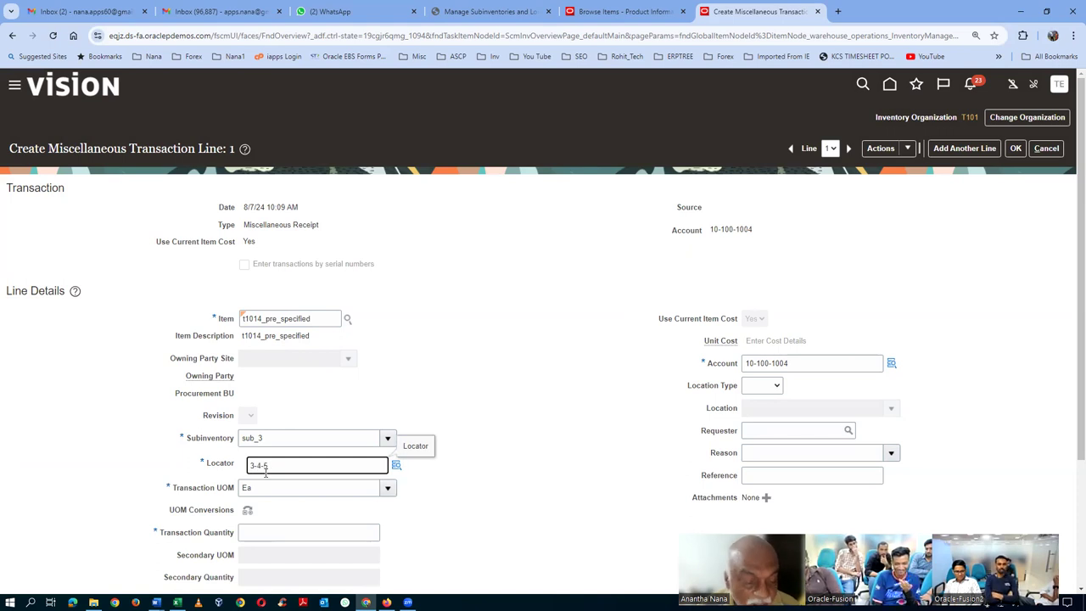
click(396, 465)
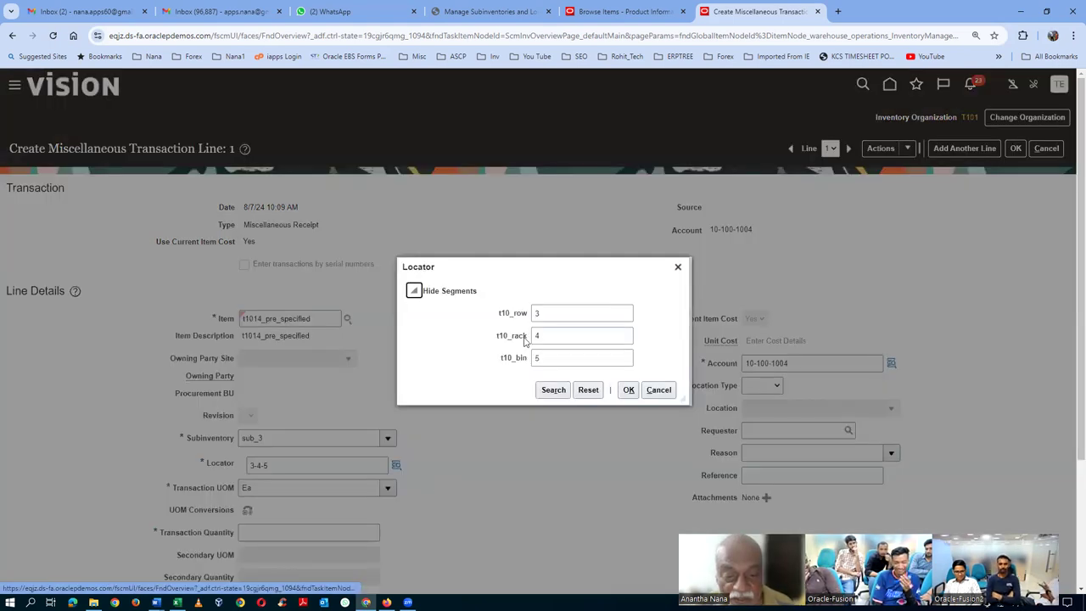
click(548, 313)
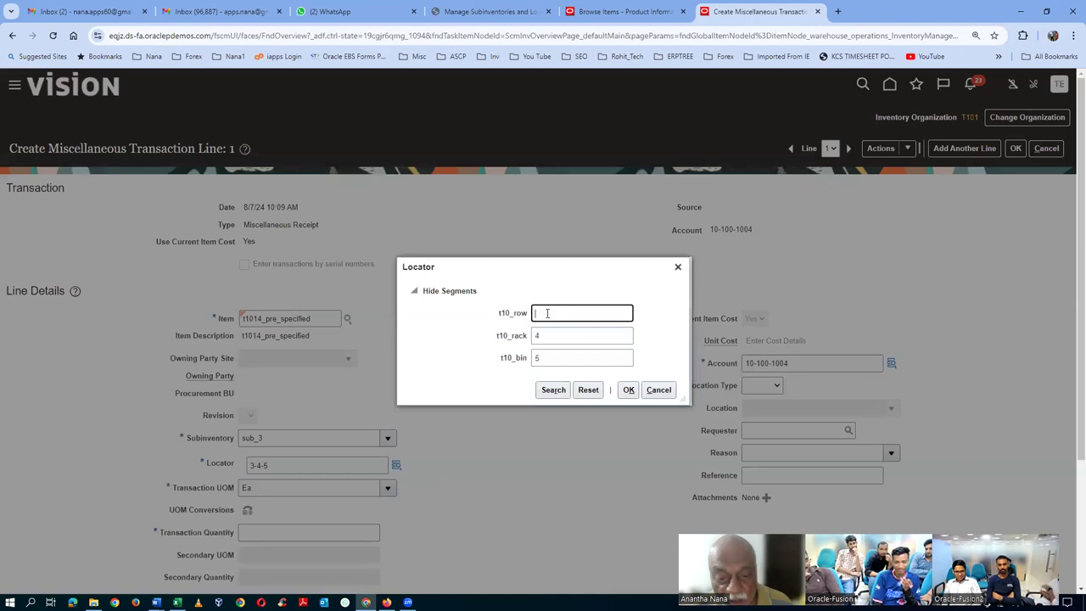
click(547, 339)
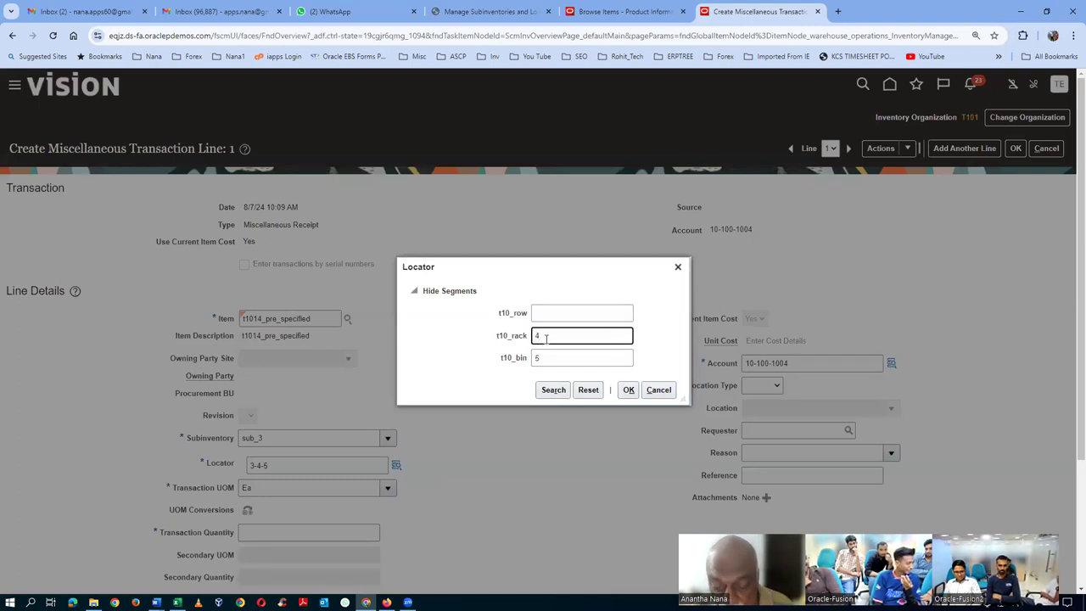
click(547, 357)
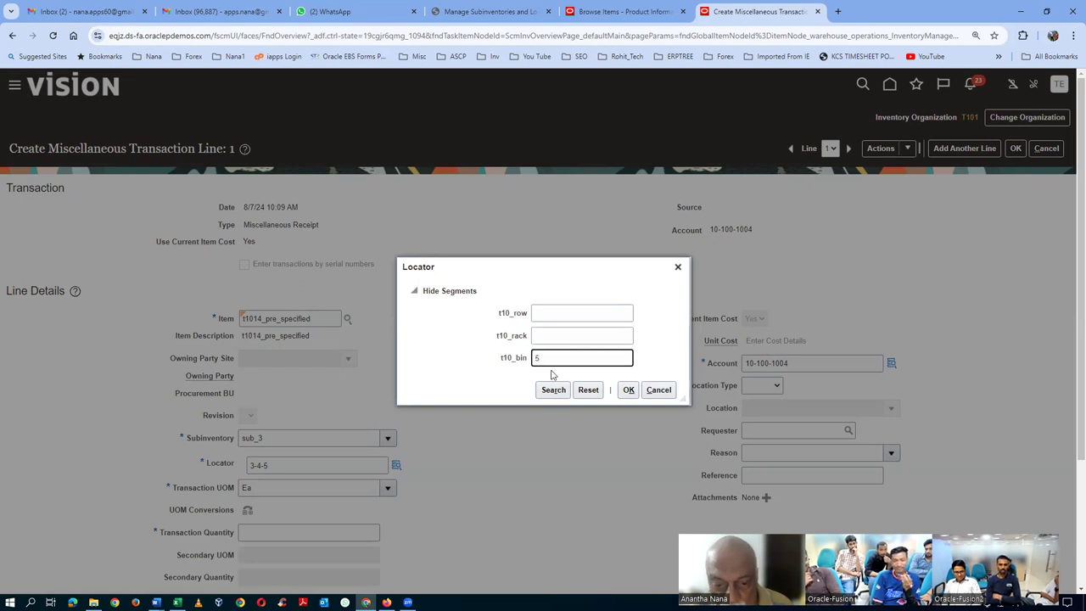
key(BackSpace)
click(554, 392)
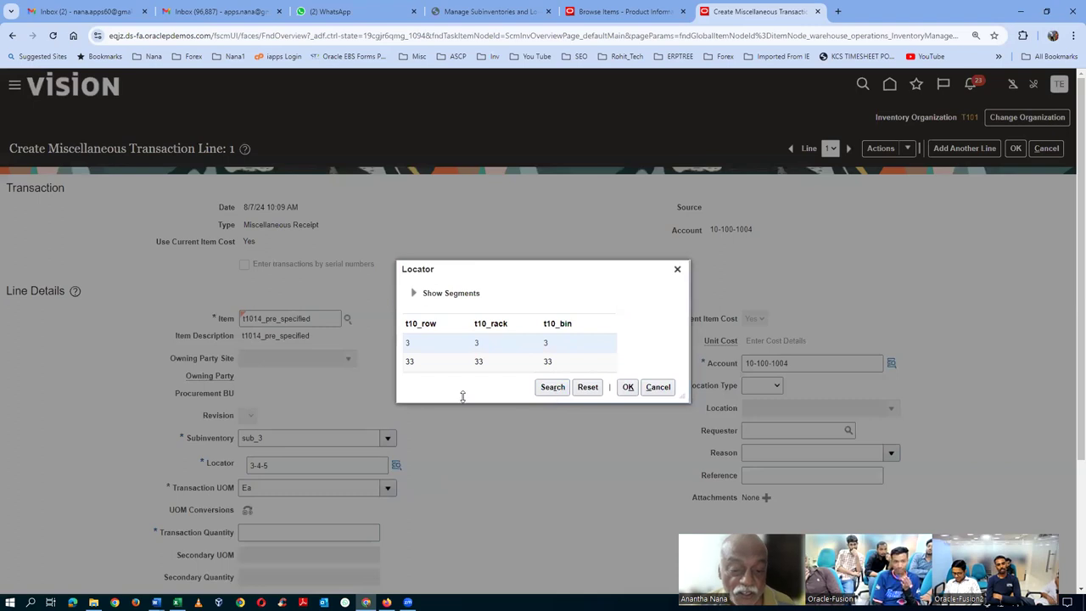
click(628, 387)
- Set the transaction quantity of the t1014_pre_specified line to 50
scroll(314, 519, down, 2)
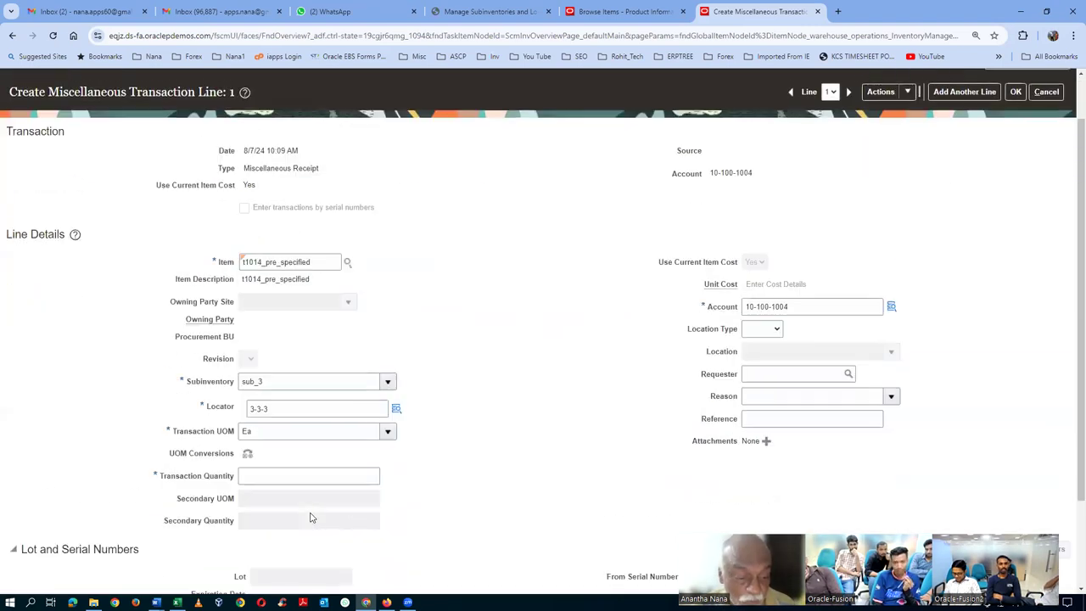
click(309, 419)
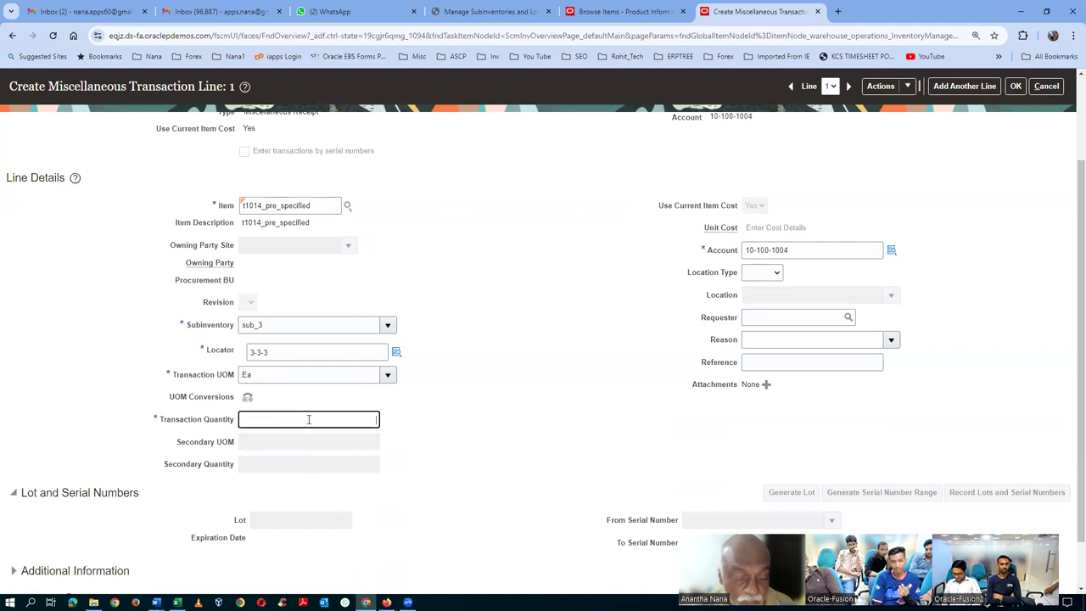
text(50)
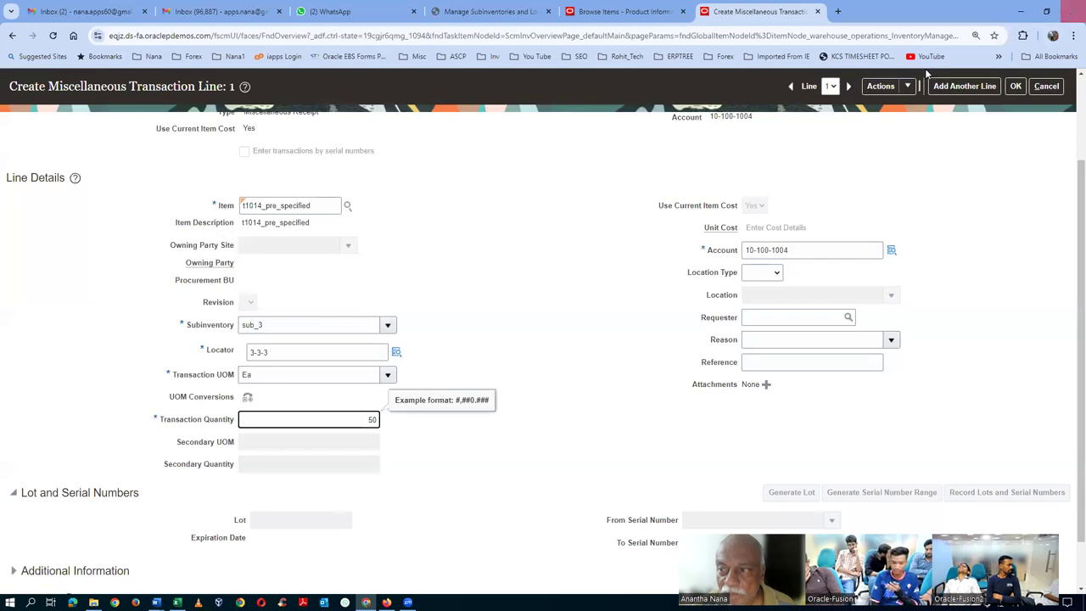
- Accept the t1014_pre_specified line details and change that line's quantity to 40 in the transaction lines
click(1015, 85)
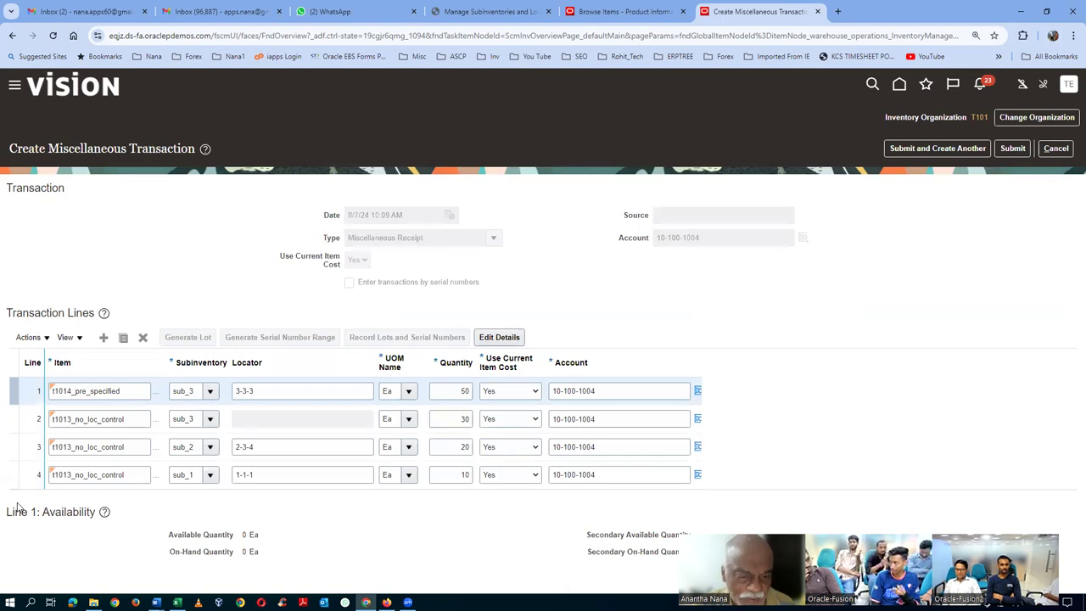
click(459, 391)
text(4)
key(Tab)
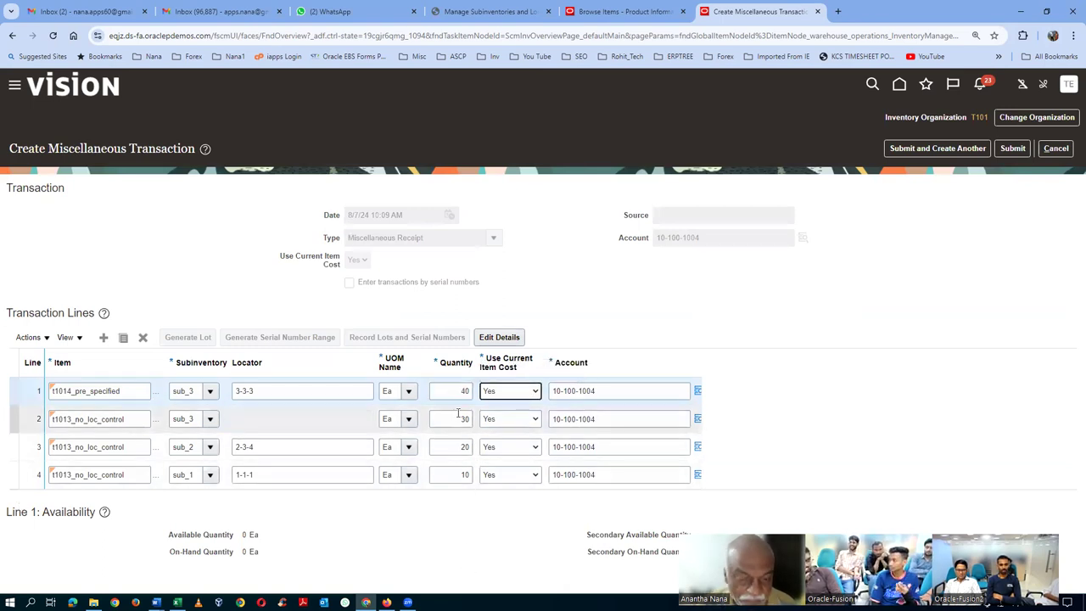
- Add a transaction line for item t1015_dynamic with subinventory sub_3
click(103, 338)
click(105, 390)
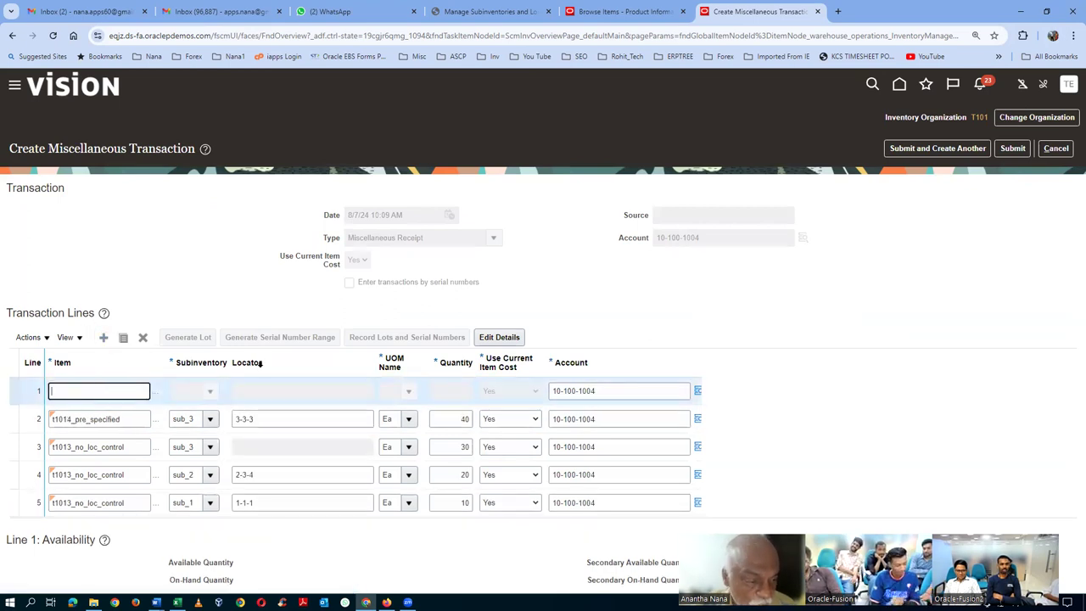
text(t1015)
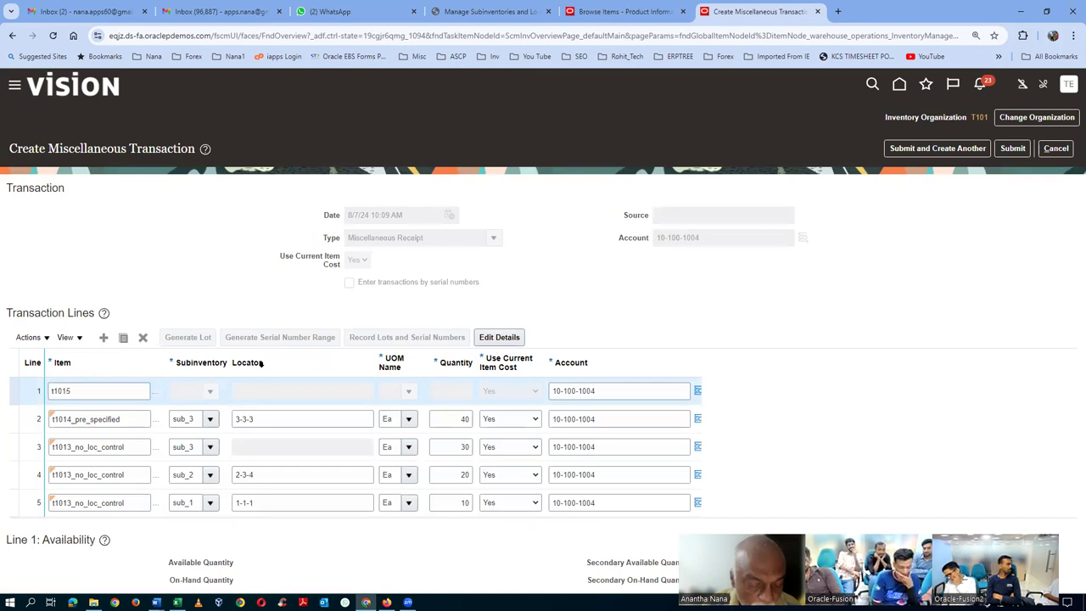
key(Tab)
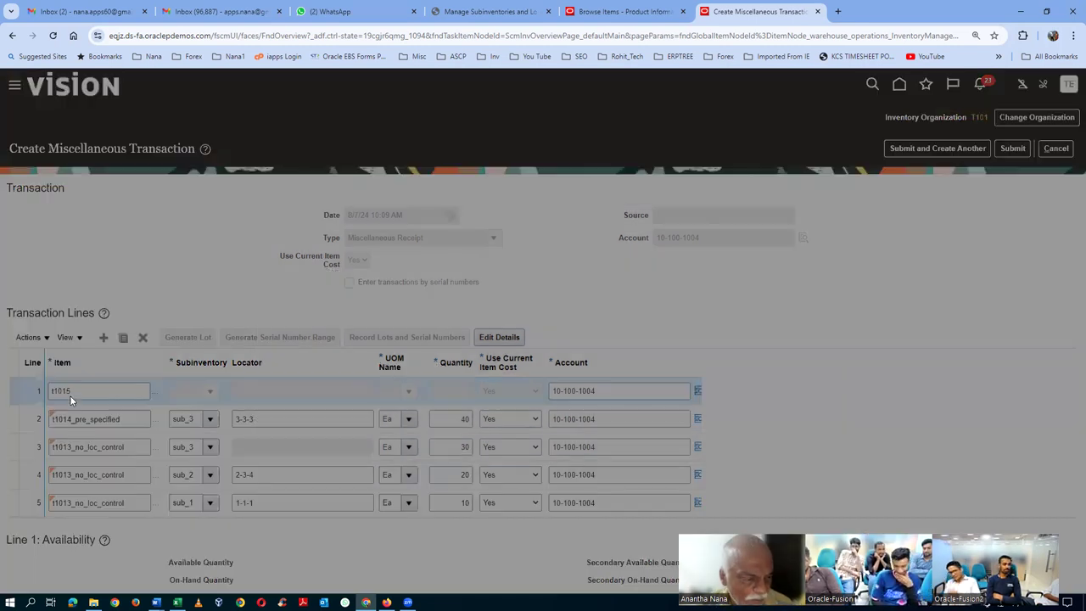
click(772, 324)
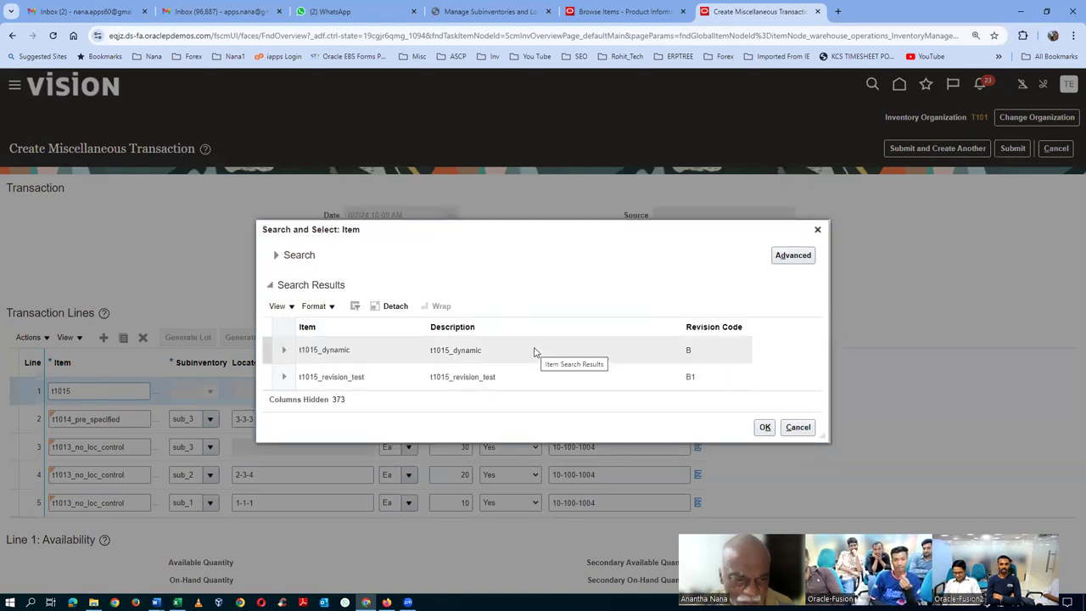
click(392, 376)
click(381, 354)
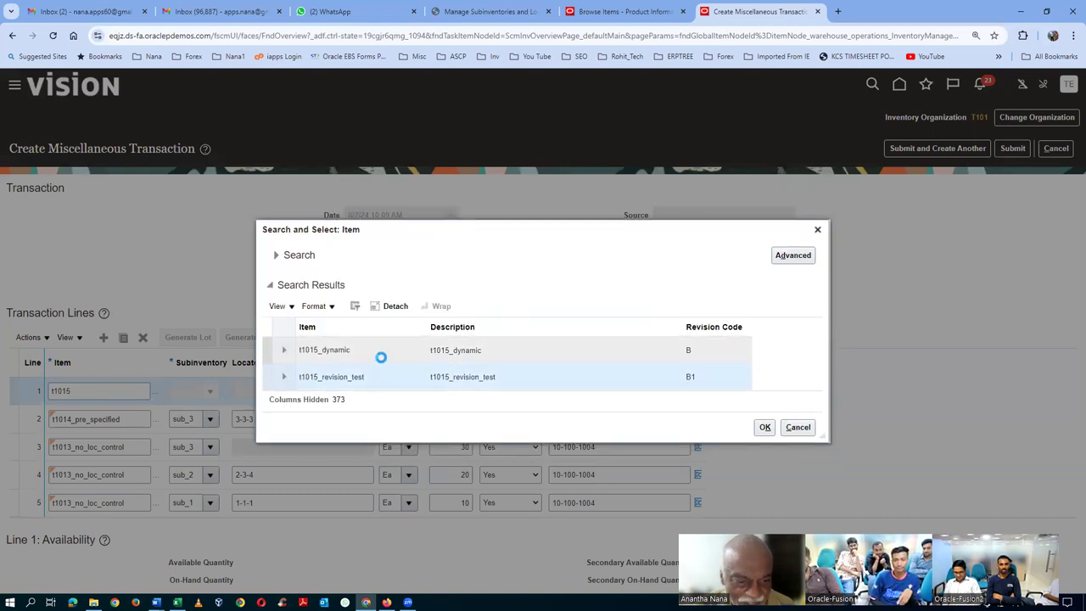
click(764, 427)
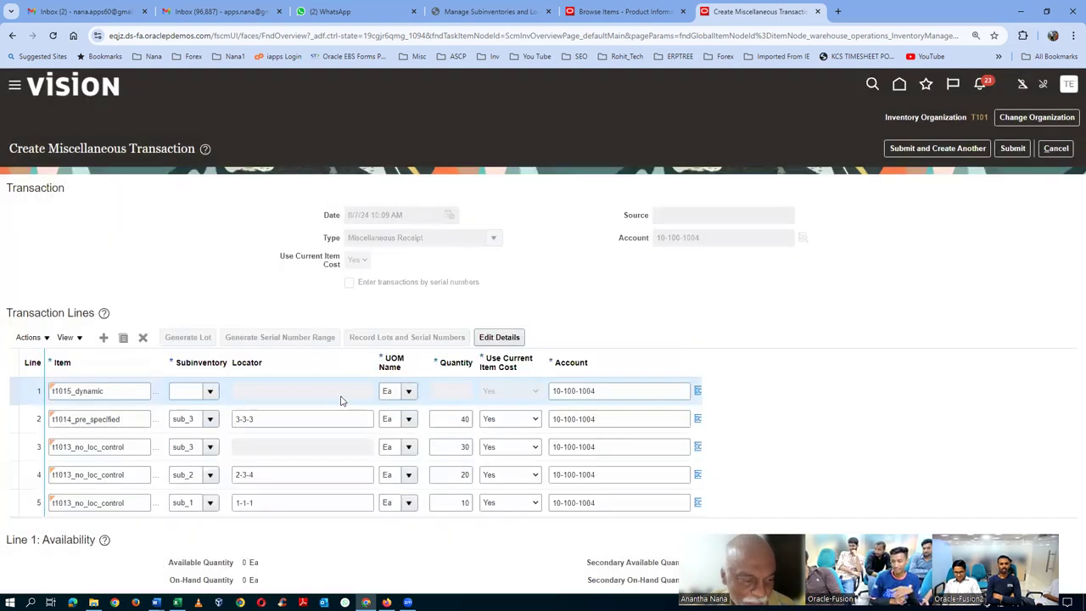
click(209, 391)
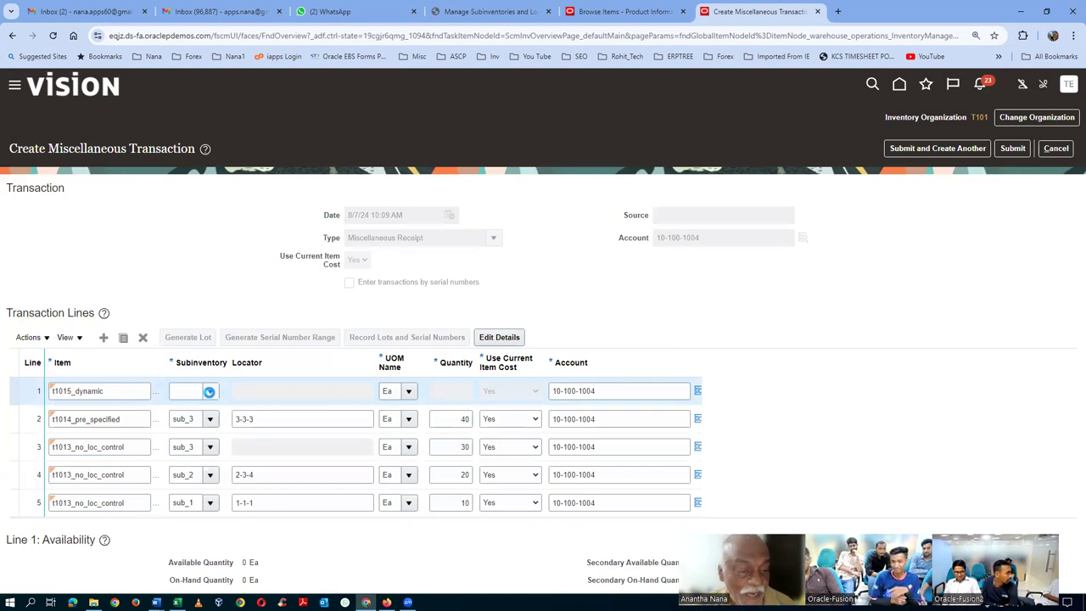
click(208, 413)
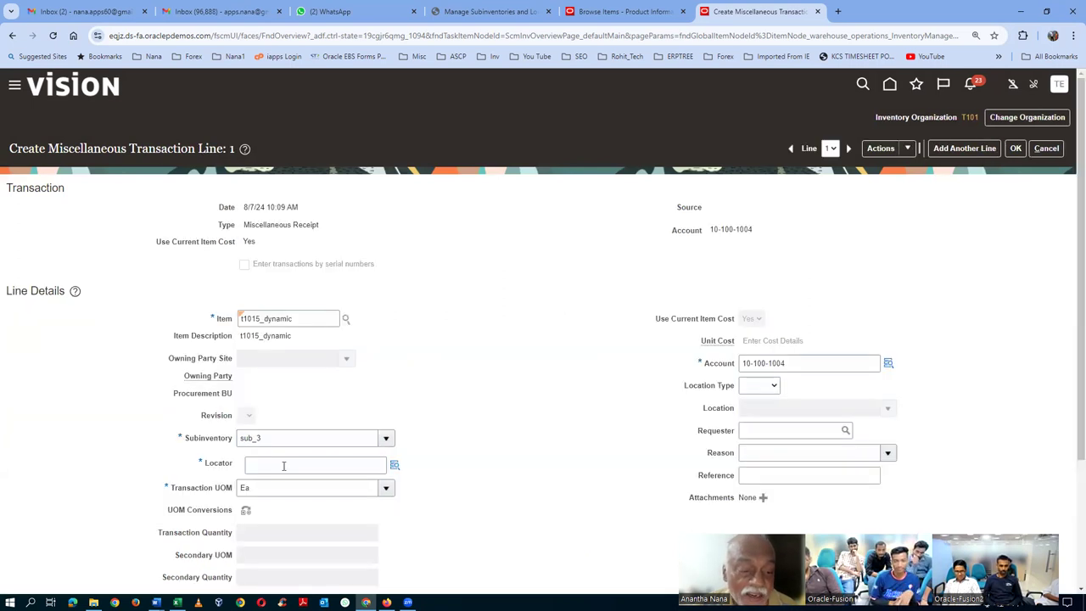
- Search the locators available in sub_3 for the t1015_dynamic line and assign 3-3-3
click(395, 465)
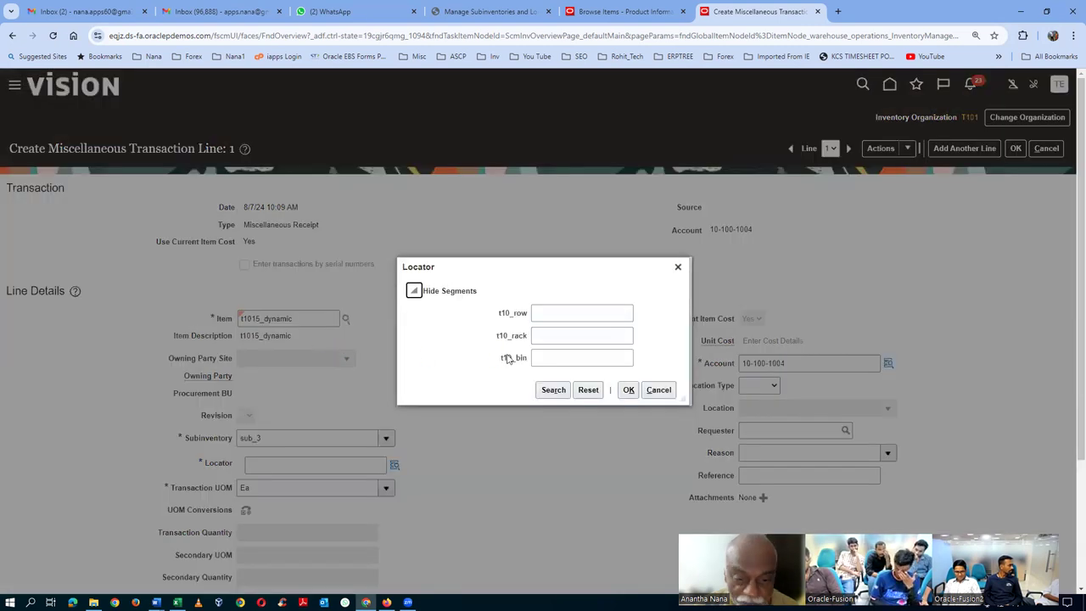
click(552, 391)
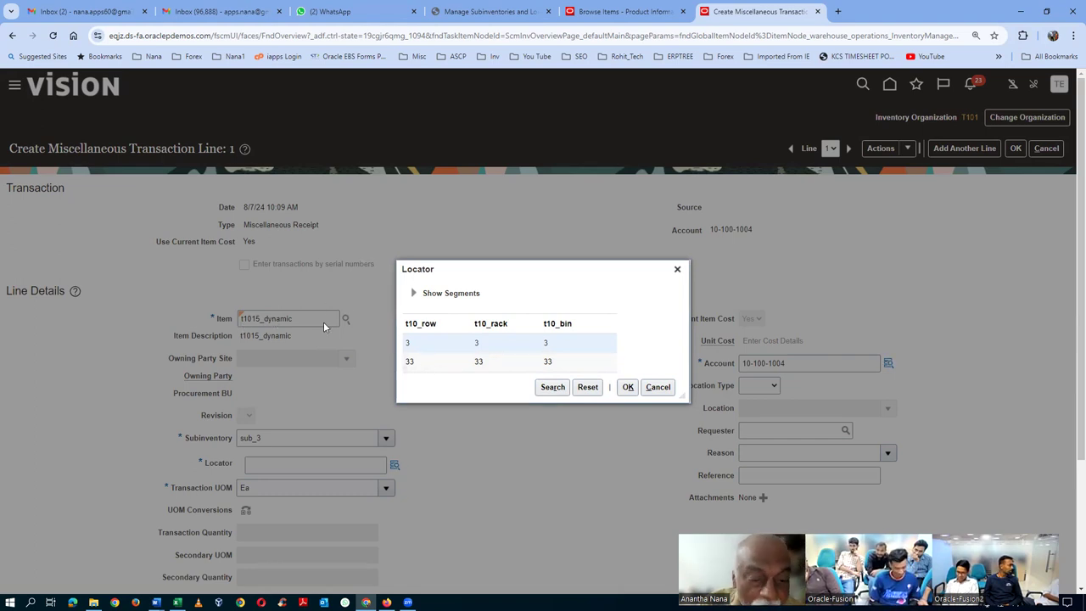
click(628, 386)
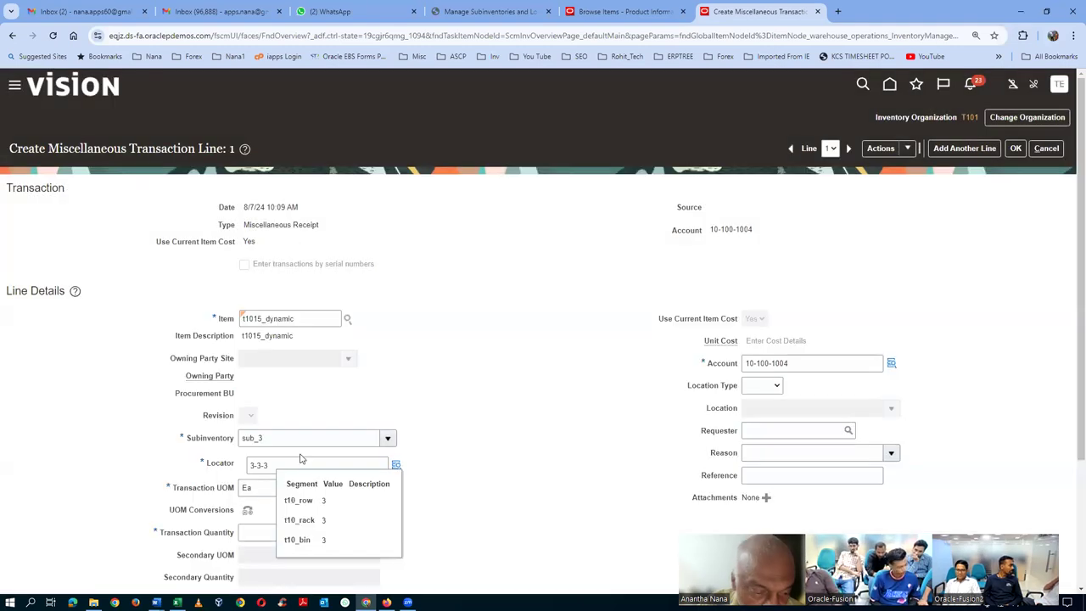
- Set the locator of the t1015_dynamic line to the new combination 3-4-5
click(298, 460)
drag(296, 461, 145, 484)
text(3-)
key(Tab)
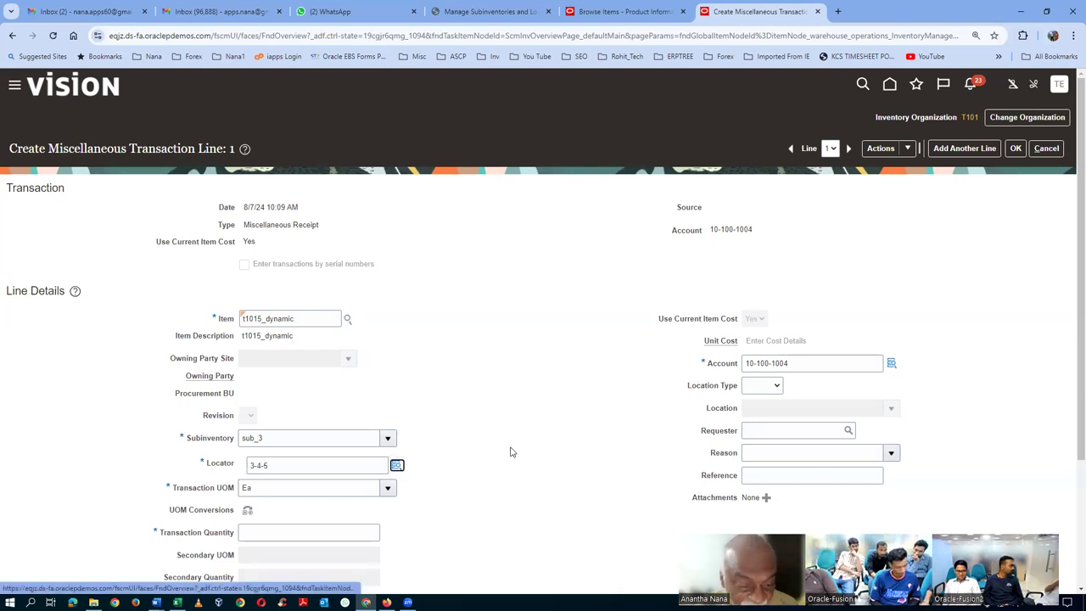
- Set the transaction quantity of the t1015_dynamic line to 50 and accept the line details
scroll(509, 451, down, 2)
click(287, 362)
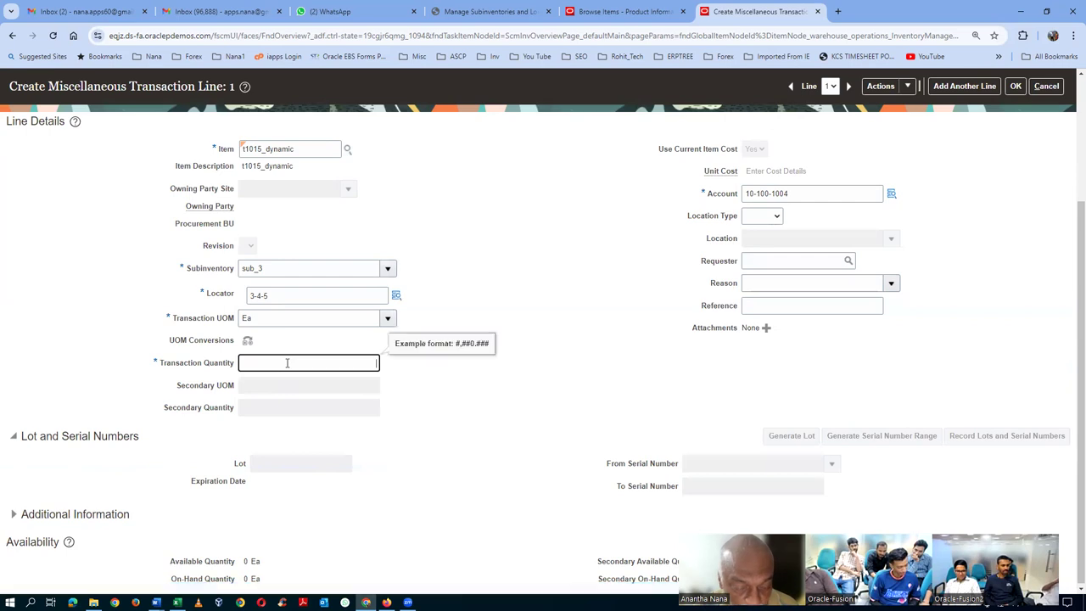
text(5)
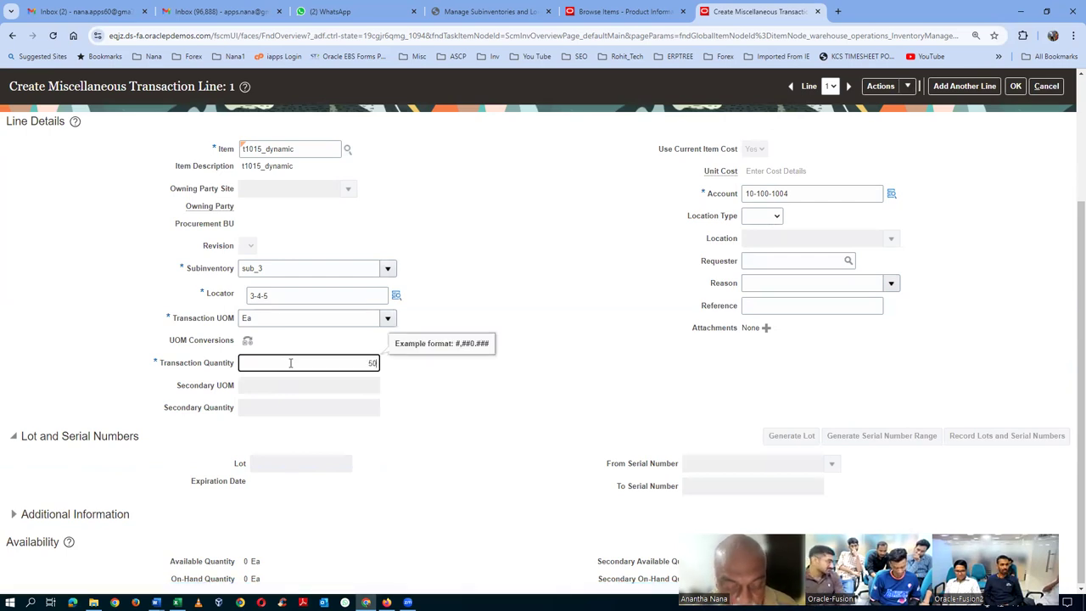
text(0)
click(1014, 86)
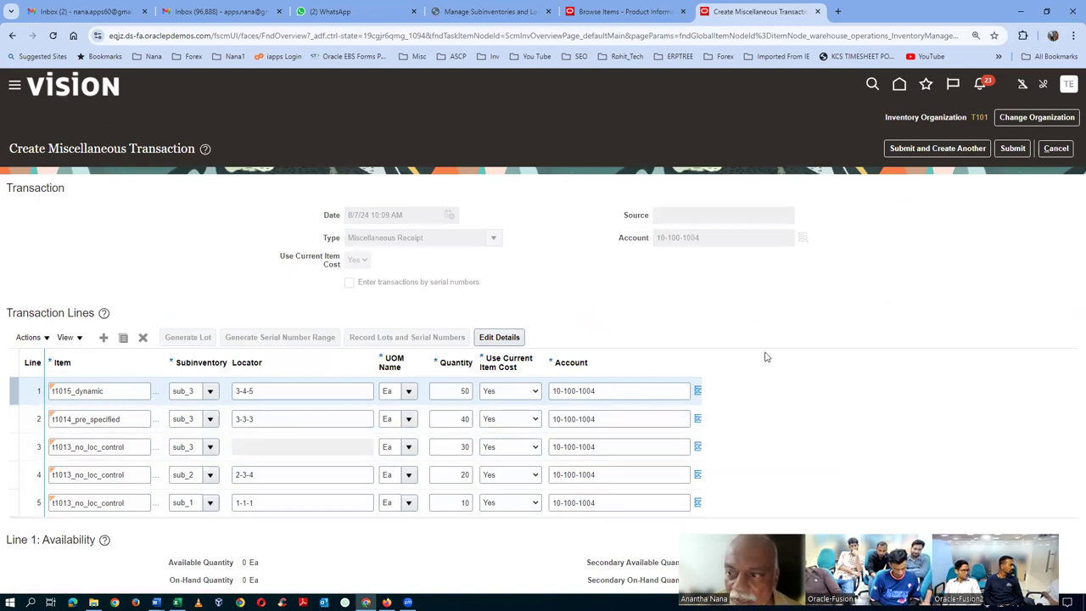
- Submit the miscellaneous receipt and close the confirmation
click(1012, 149)
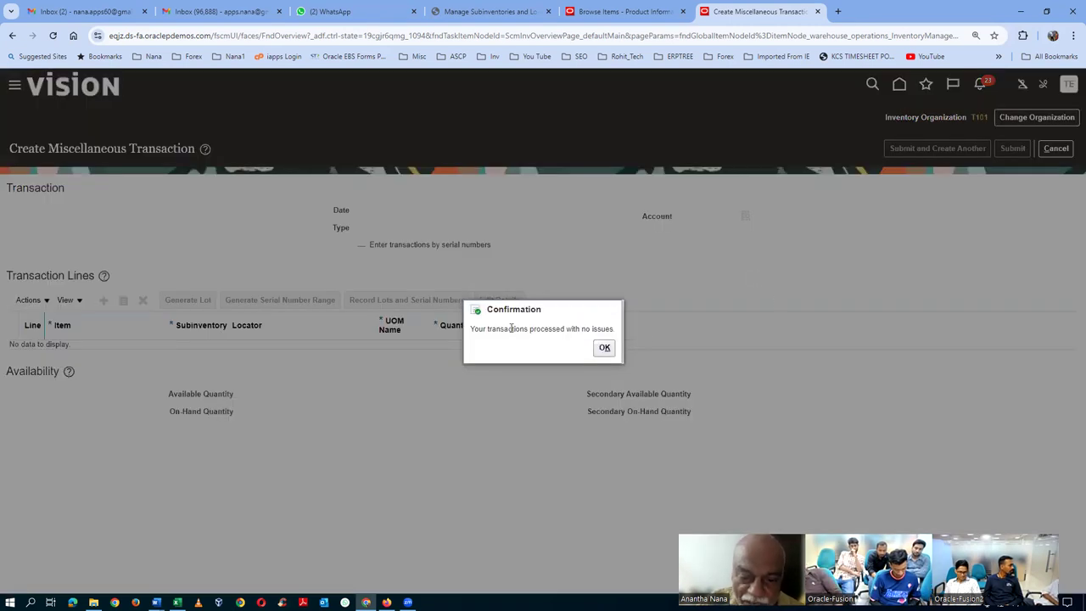
drag(514, 329, 469, 329)
click(604, 348)
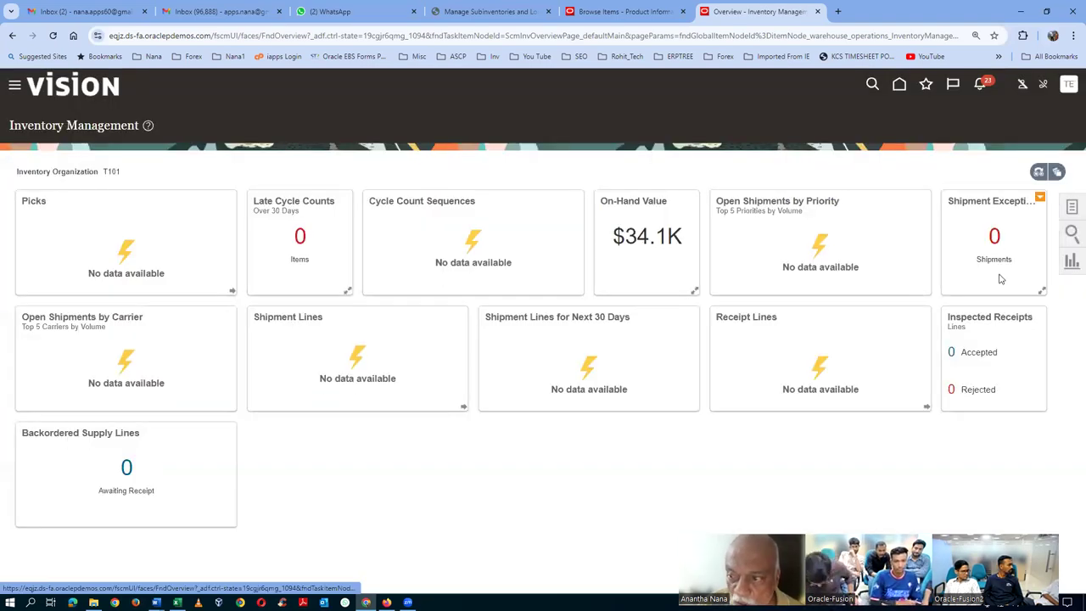
- Open Manage Item Quantities and search the on-hand quantity of item t1013_no_loc_control in organization T101
click(1071, 209)
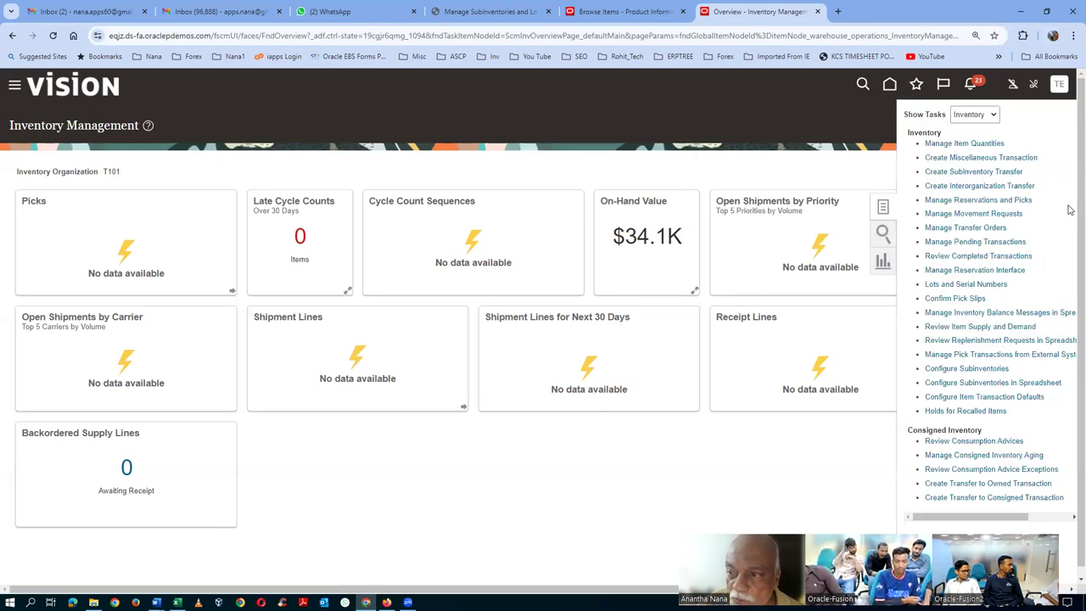
click(969, 145)
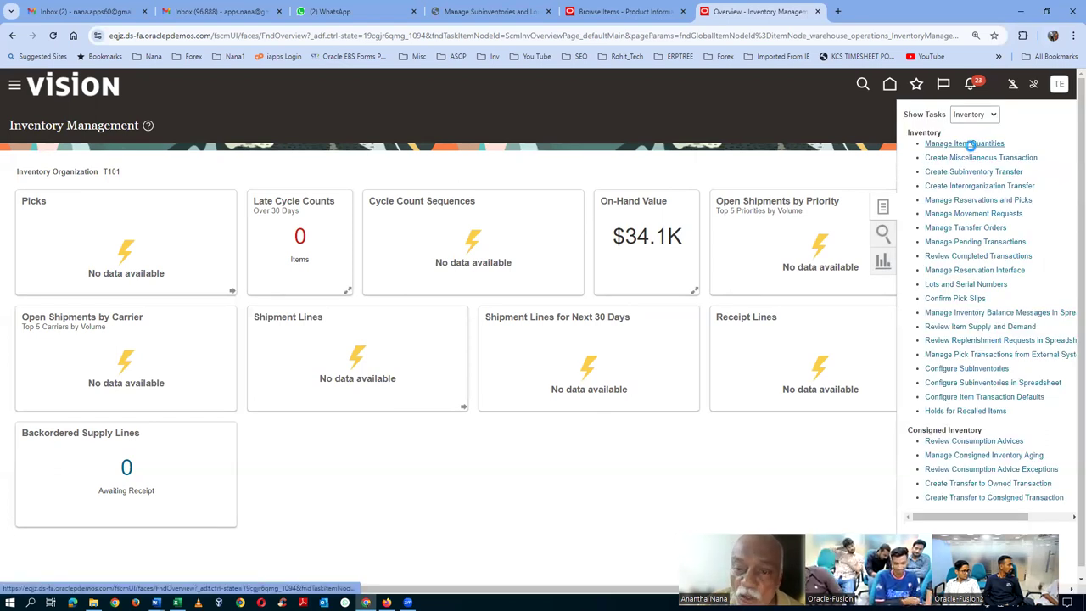
click(142, 223)
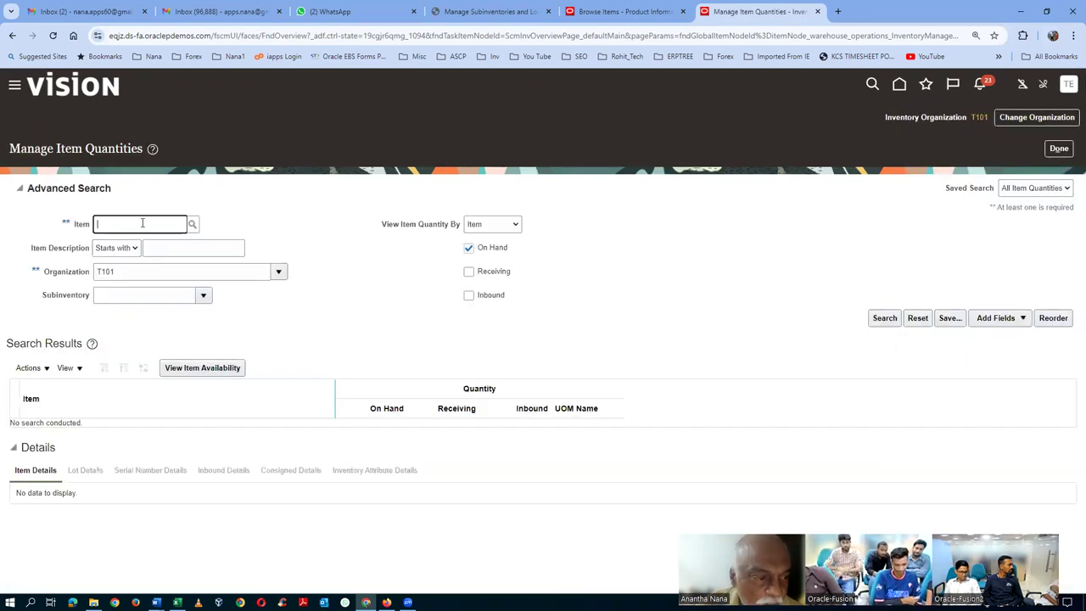
text(t1013)
key(Tab)
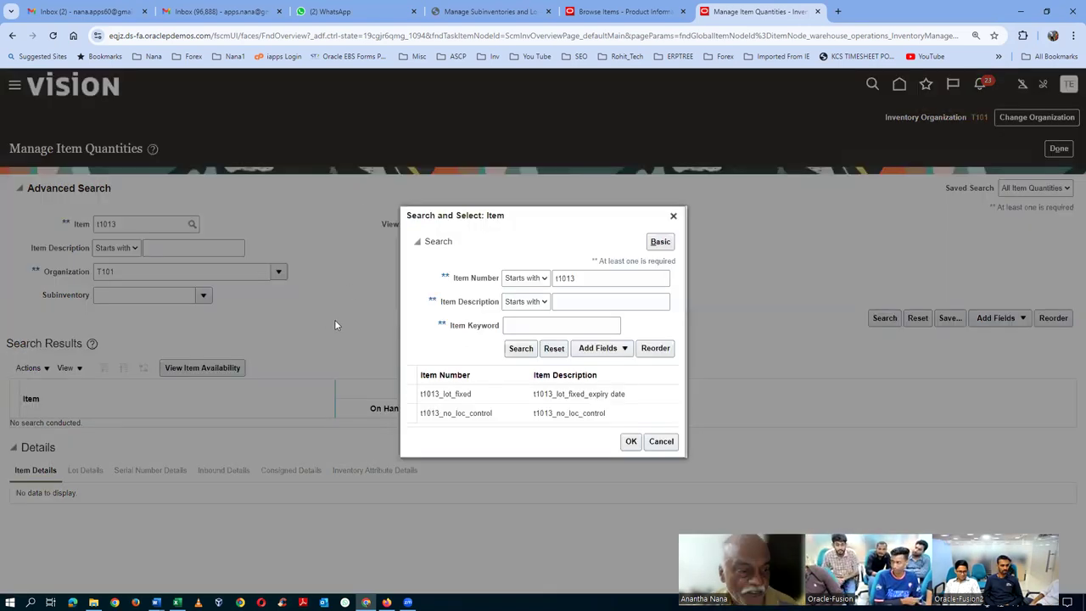
click(488, 413)
click(630, 440)
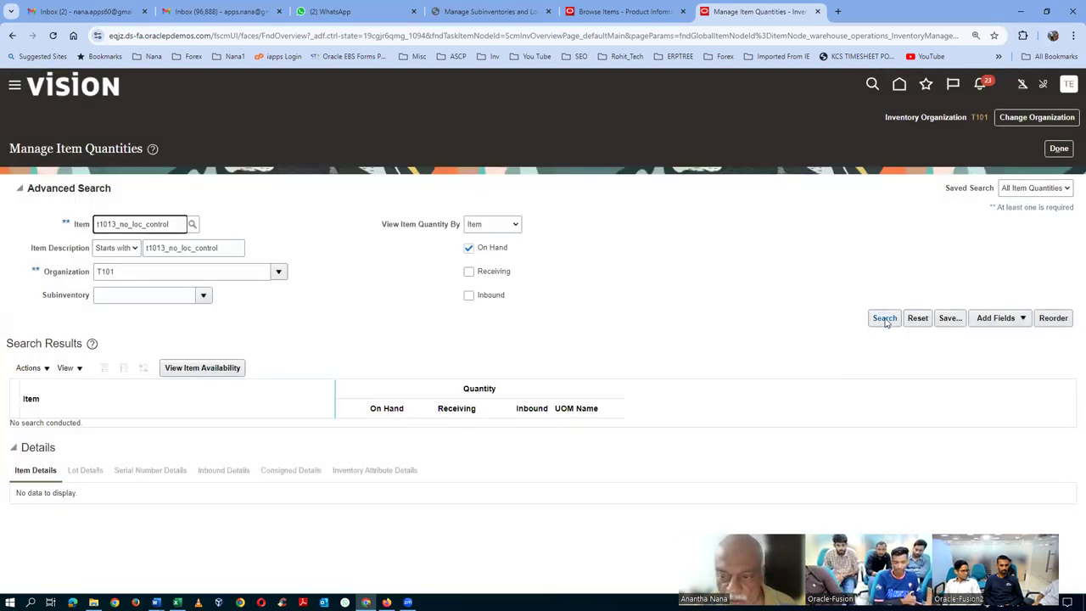
key(Return)
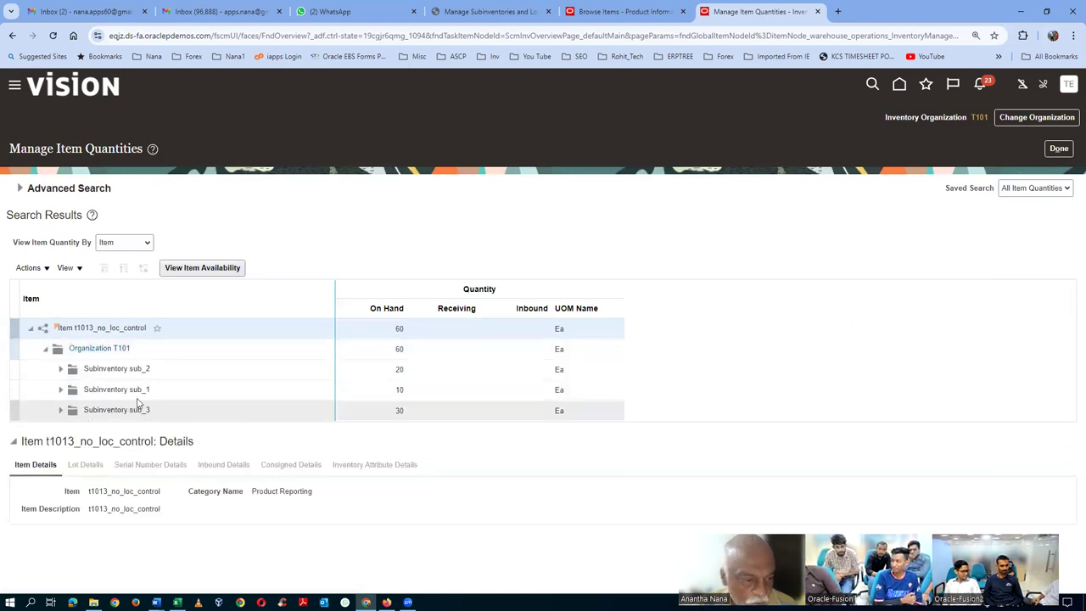
- Expand subinventories sub_1, sub_2 and sub_3 of t1013_no_loc_control to examine the on-hand quantity by locator
click(61, 392)
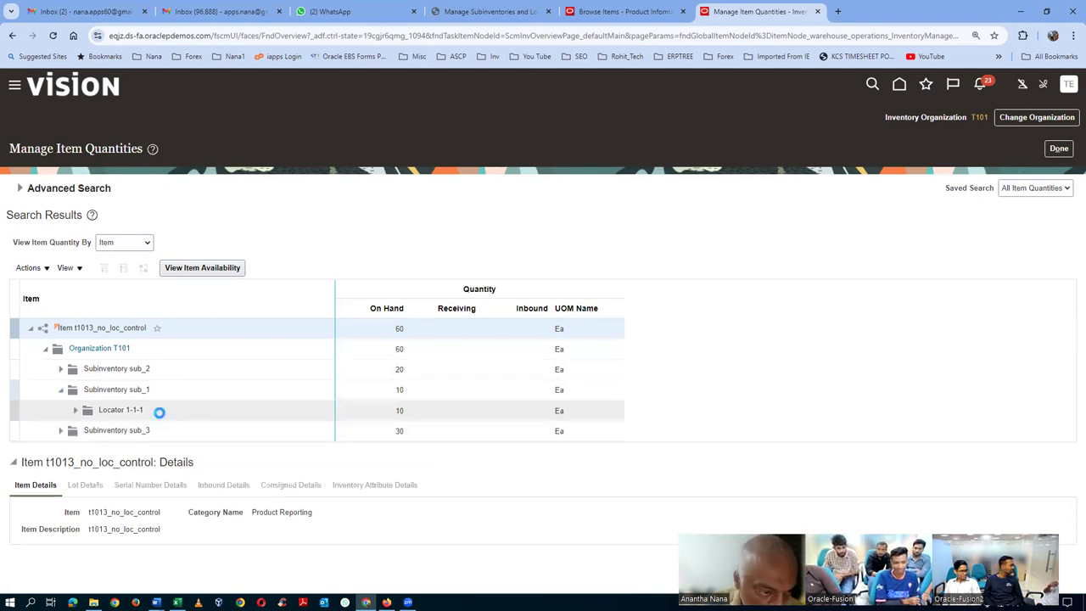
click(158, 411)
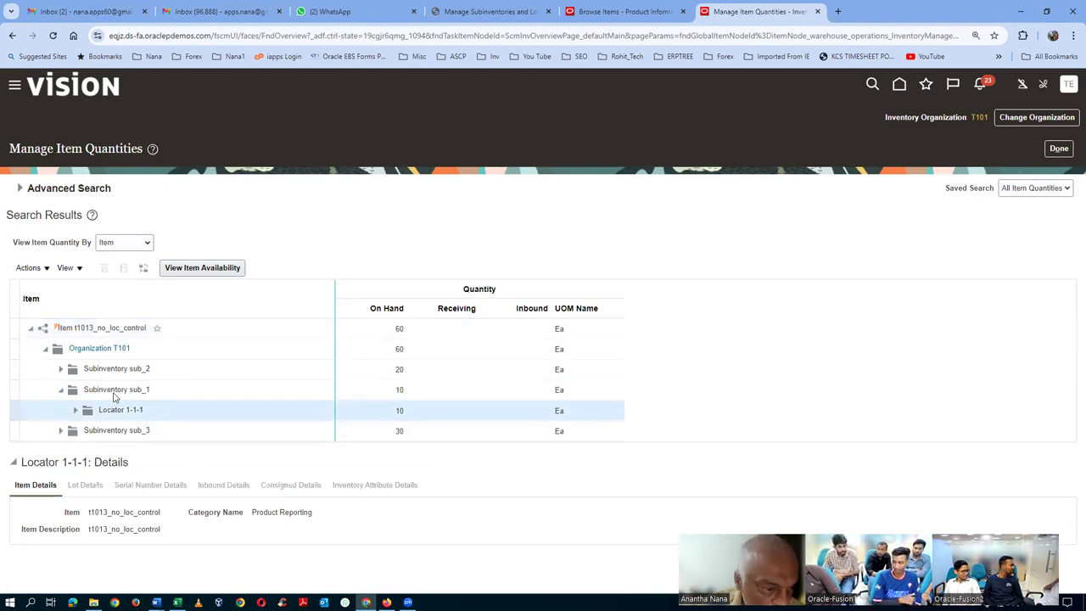
click(61, 368)
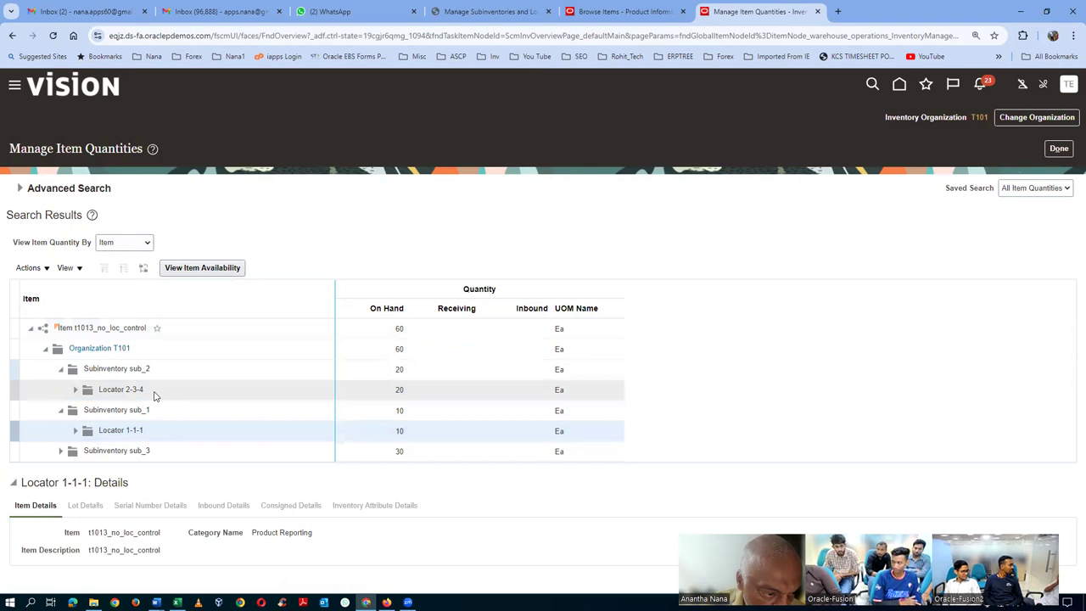
click(154, 391)
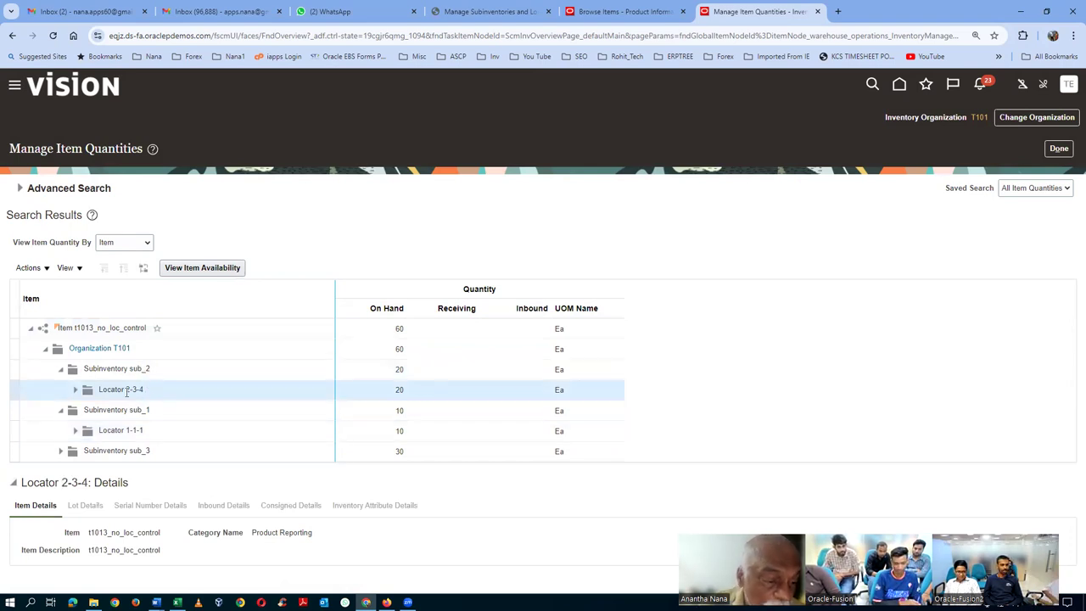
click(61, 451)
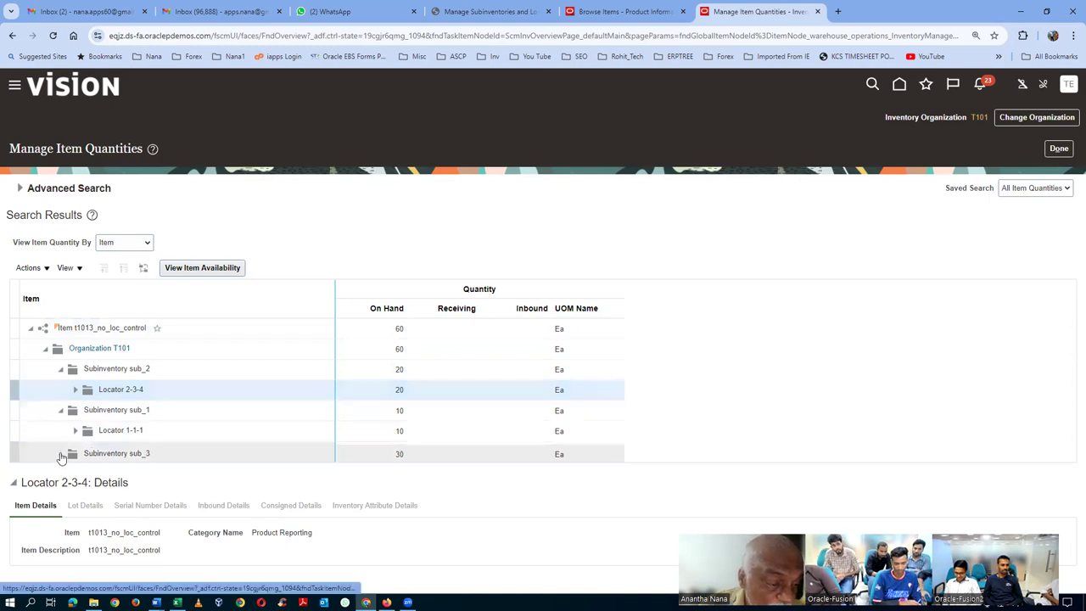
click(197, 449)
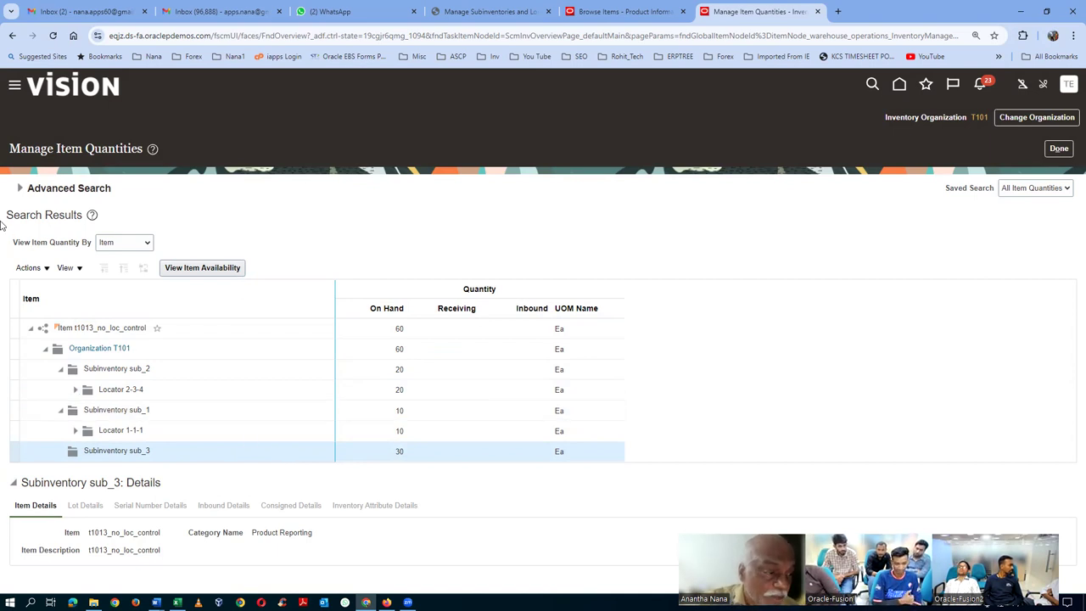
- Search the on-hand quantity of item t1014_pre_specified in organization T101
click(19, 190)
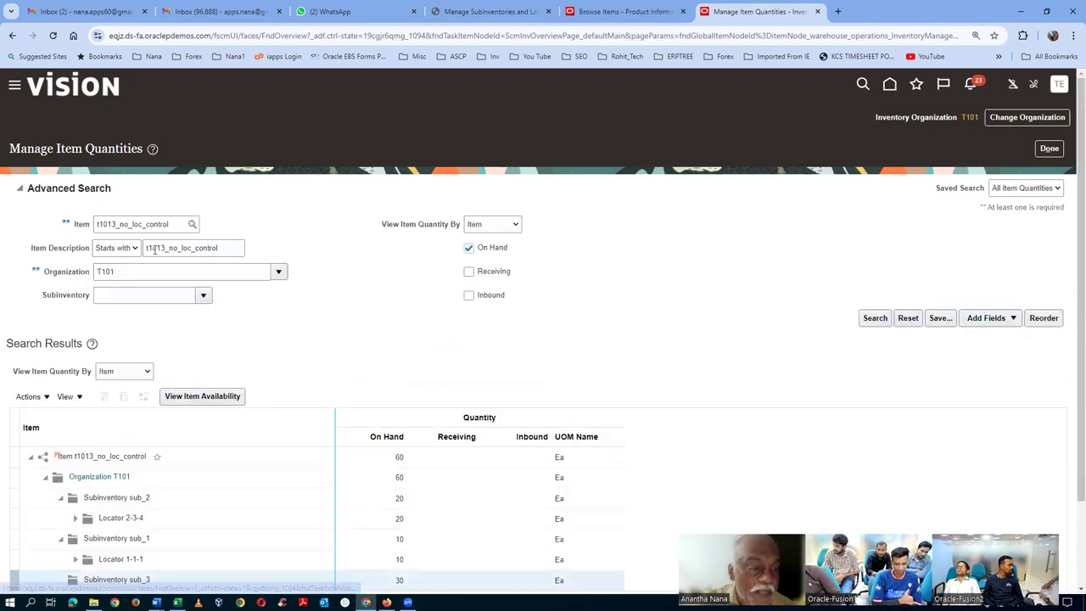
drag(2, 263, 24, 280)
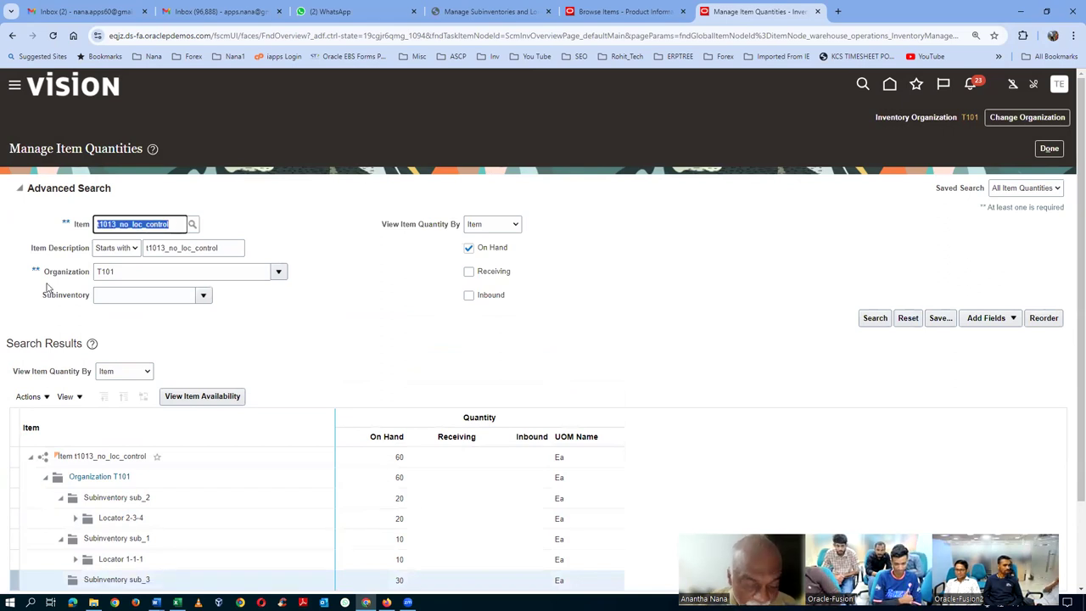
text(t1014)
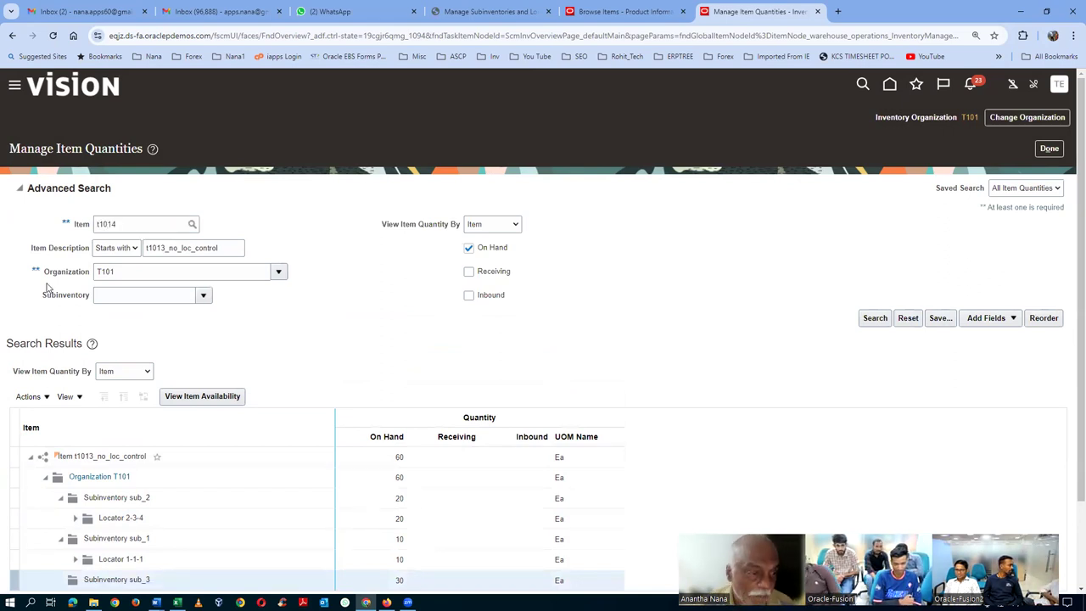
click(515, 416)
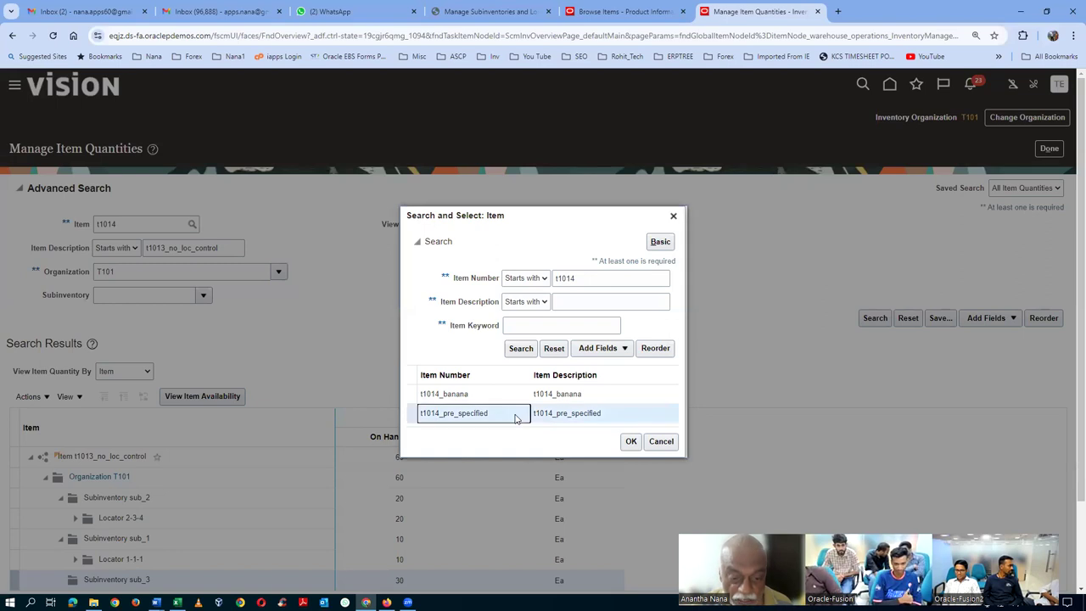
click(628, 442)
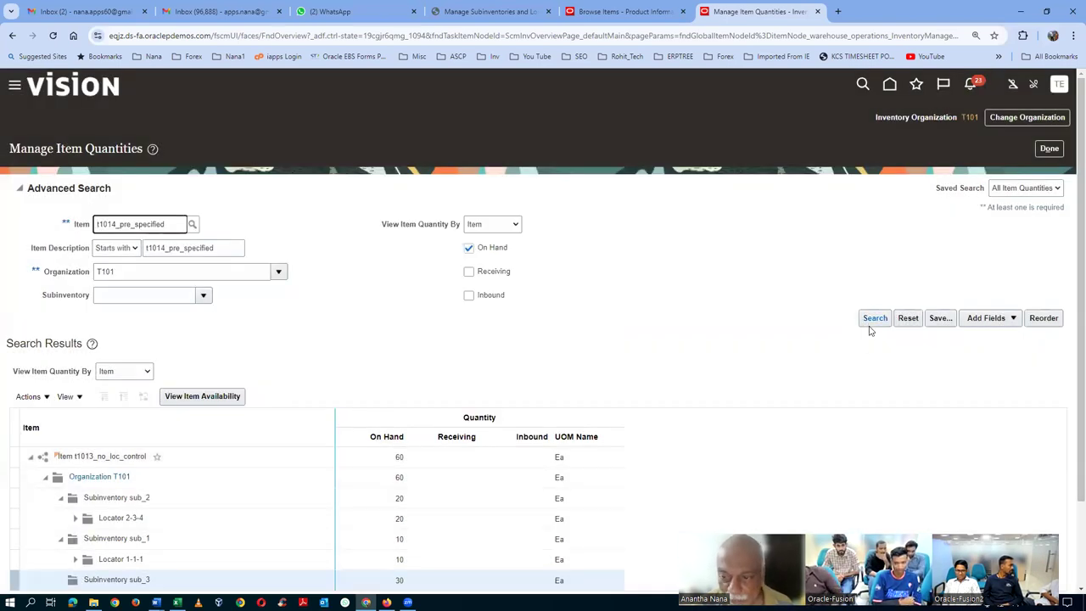
click(873, 322)
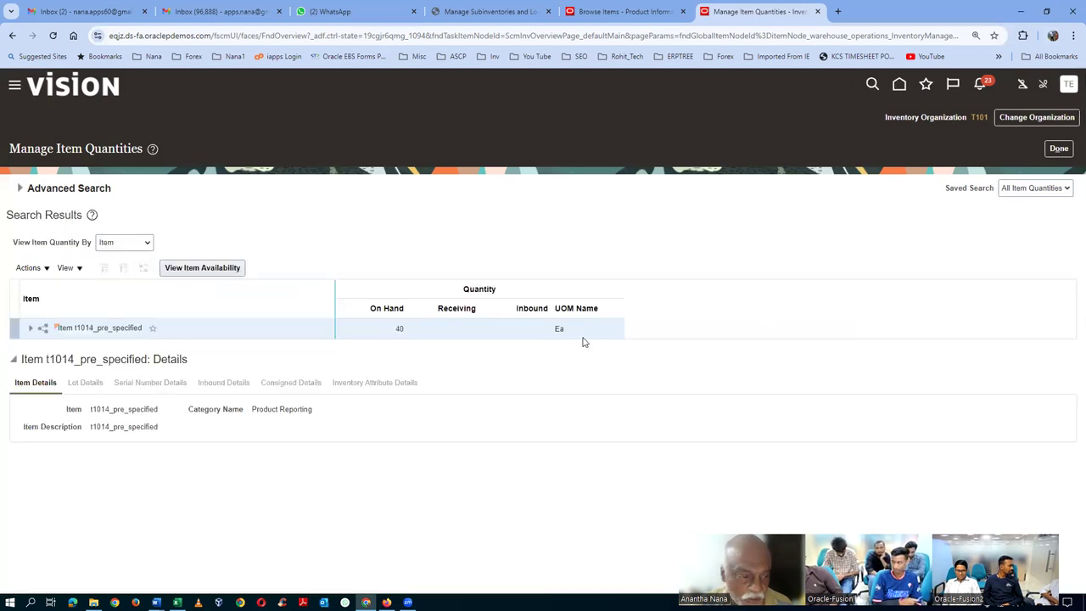
- Expand organization T101 and subinventory sub_3 of t1014_pre_specified to examine the on-hand quantity by locator
click(30, 328)
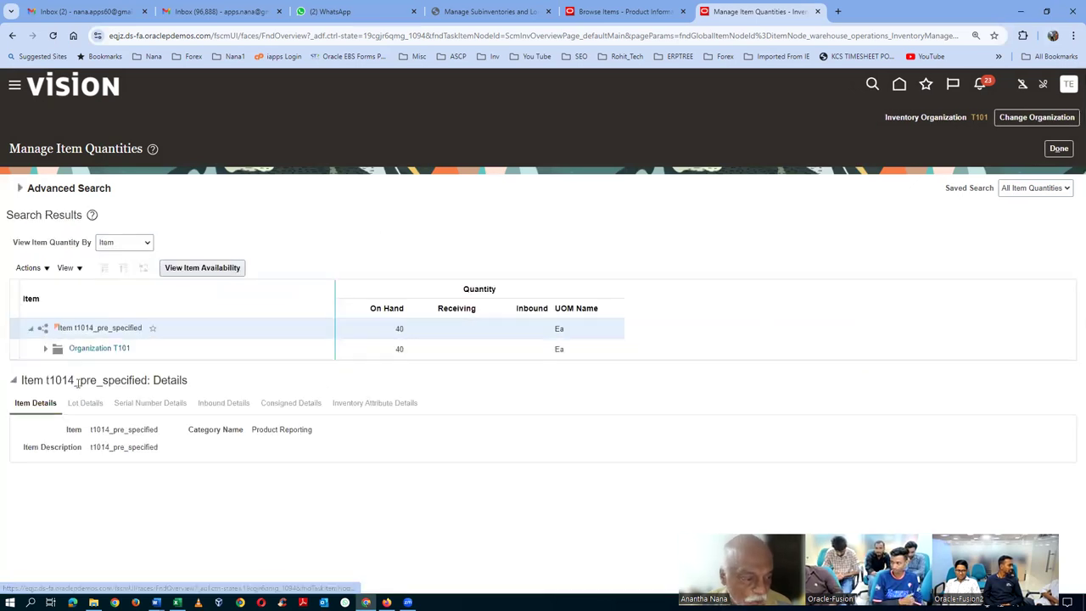
click(45, 348)
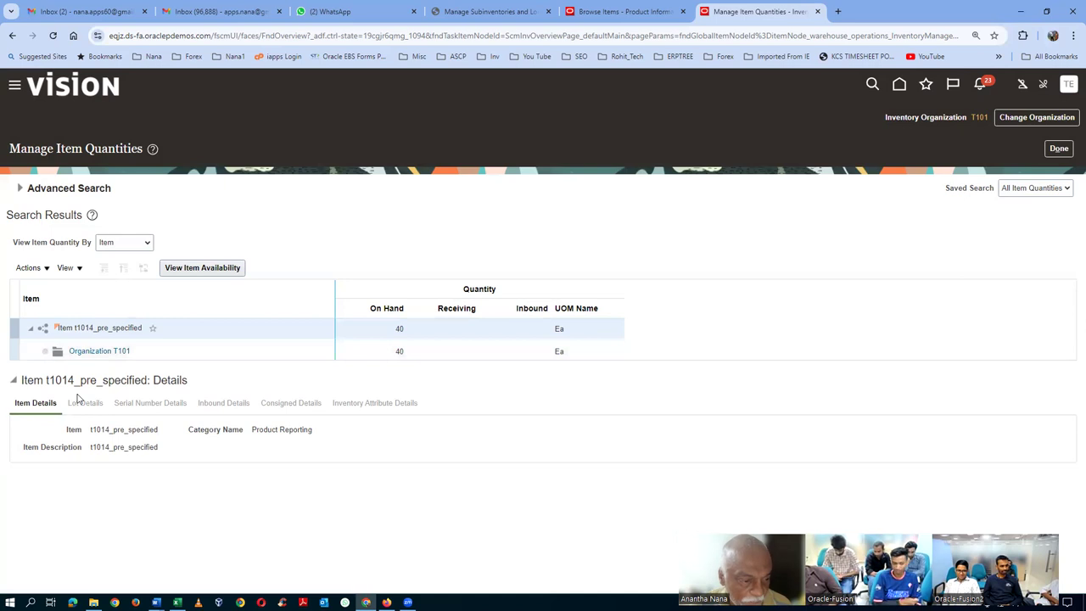
click(60, 368)
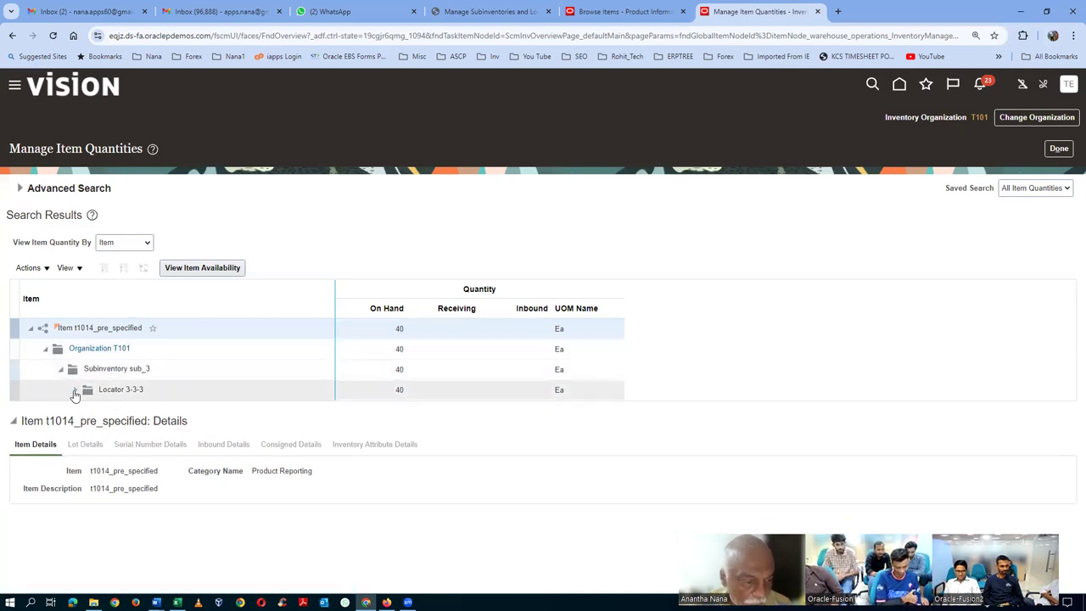
click(171, 393)
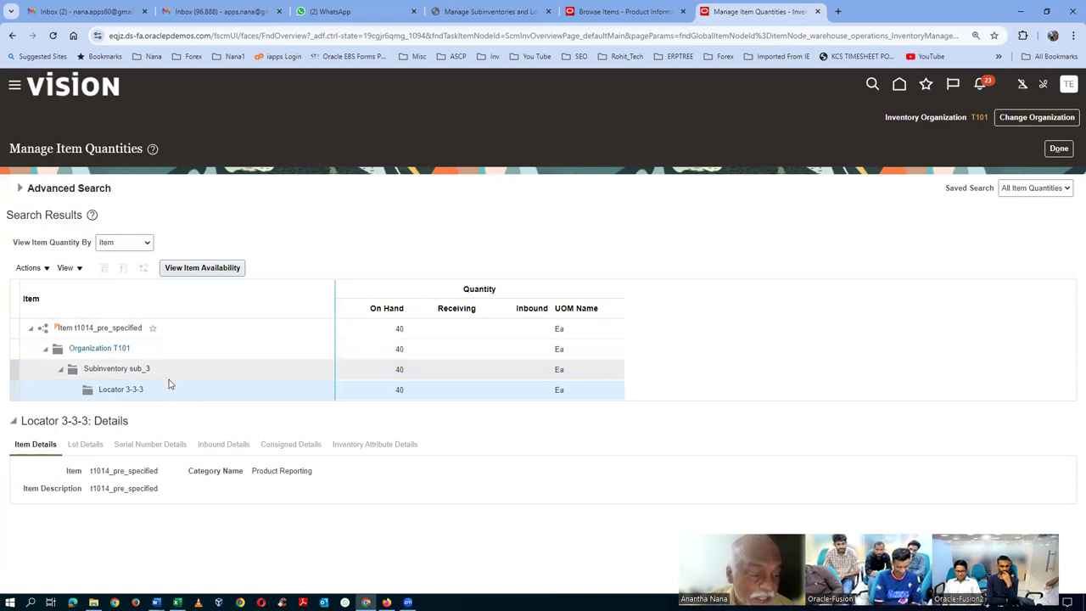
- Search the on-hand quantity of item t1015_dynamic in organization T101
click(20, 188)
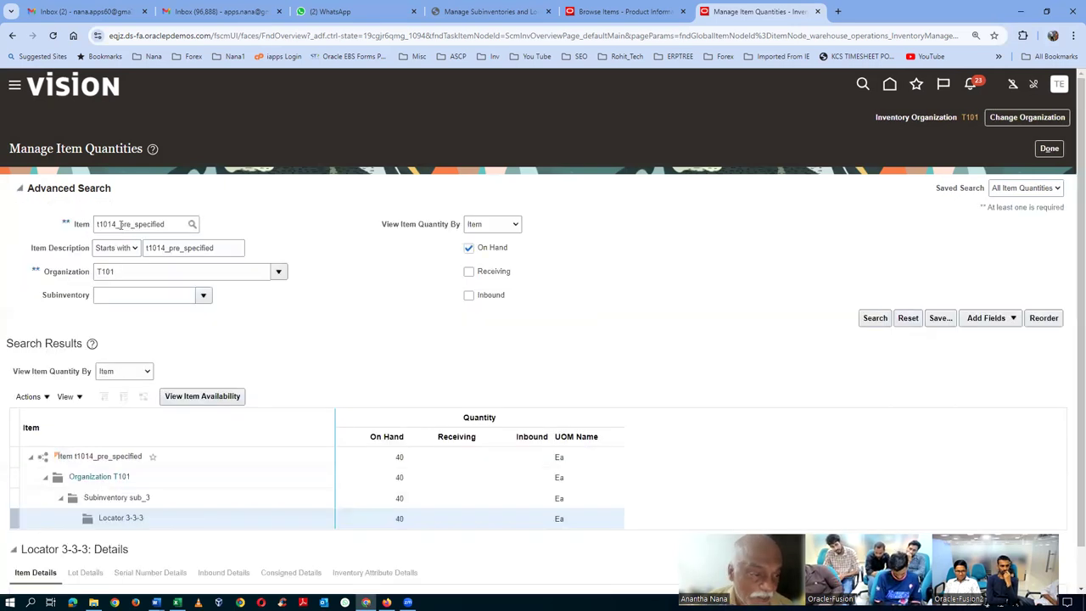
double_click(171, 225)
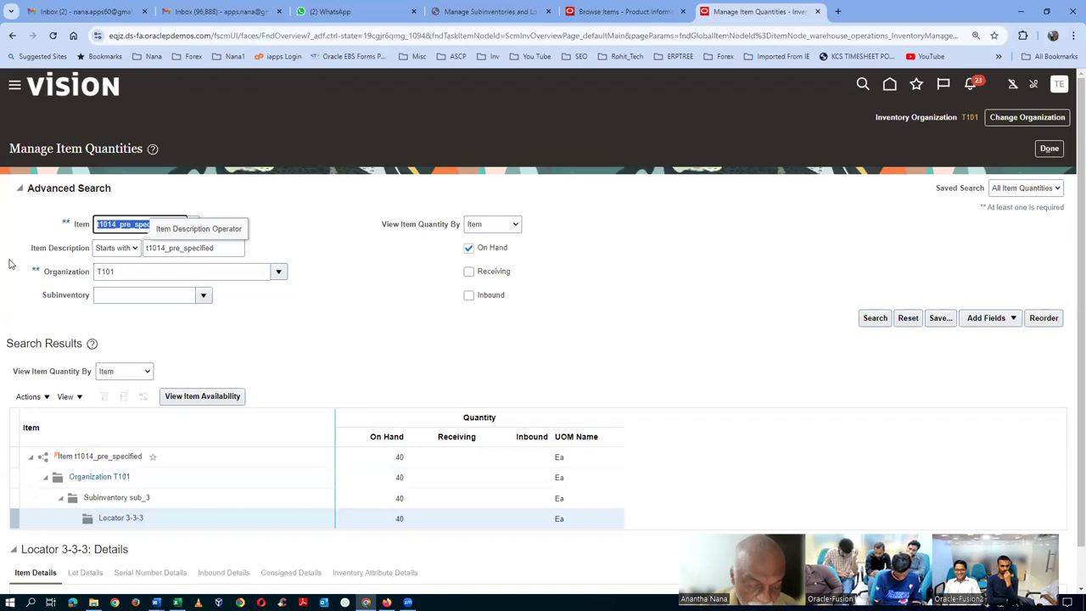
text(t1015)
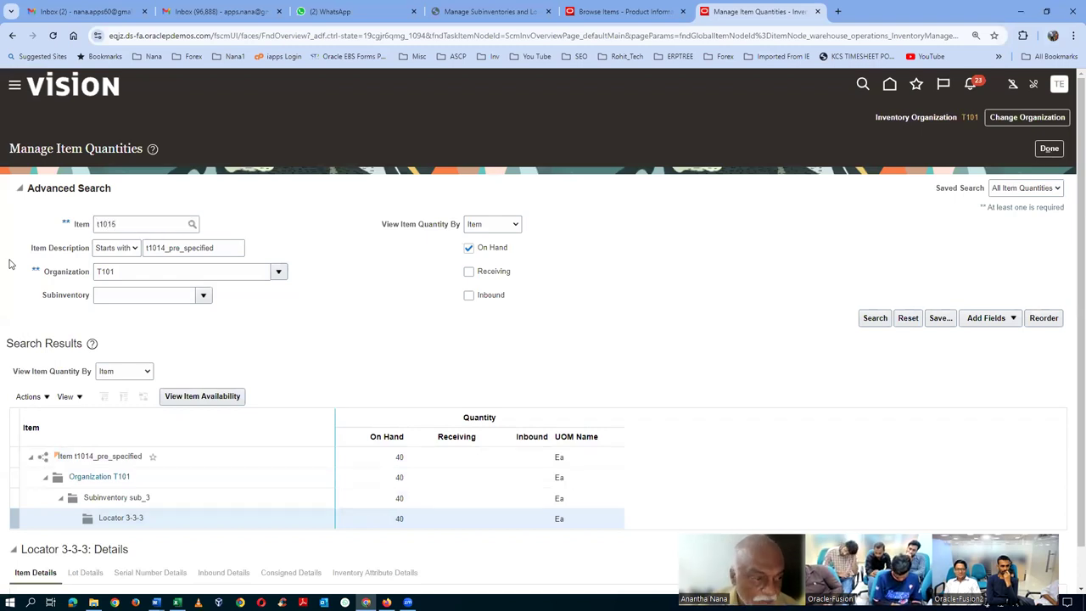
key(Tab)
click(462, 393)
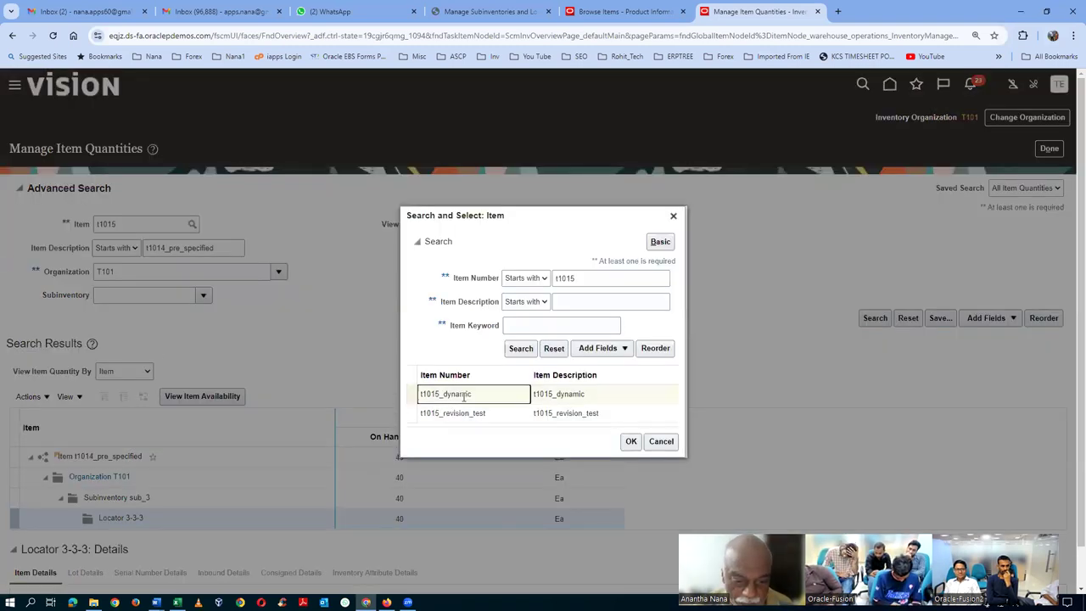
click(632, 442)
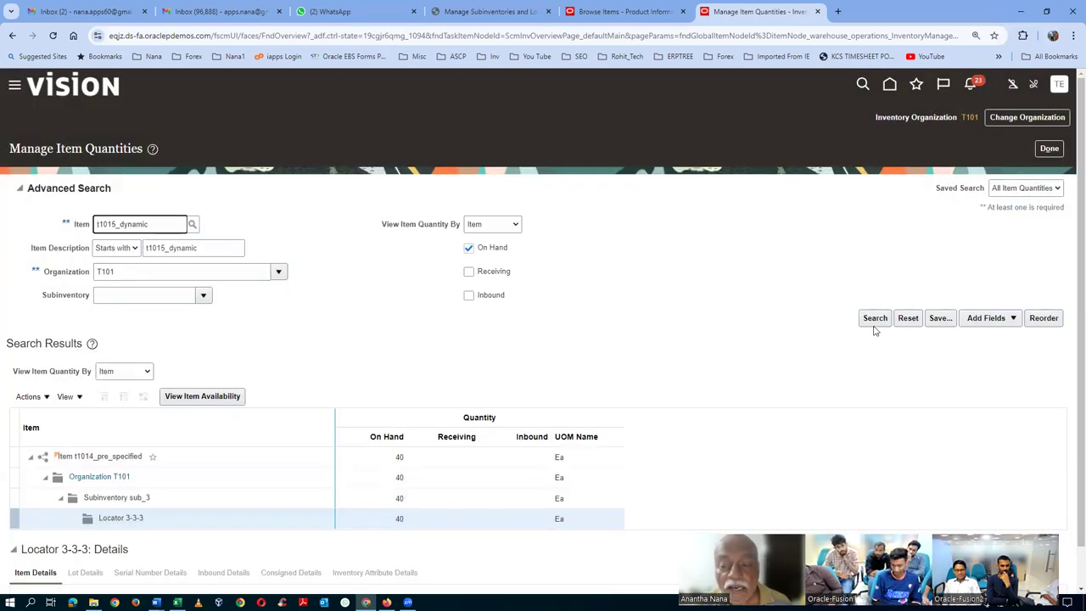
click(874, 319)
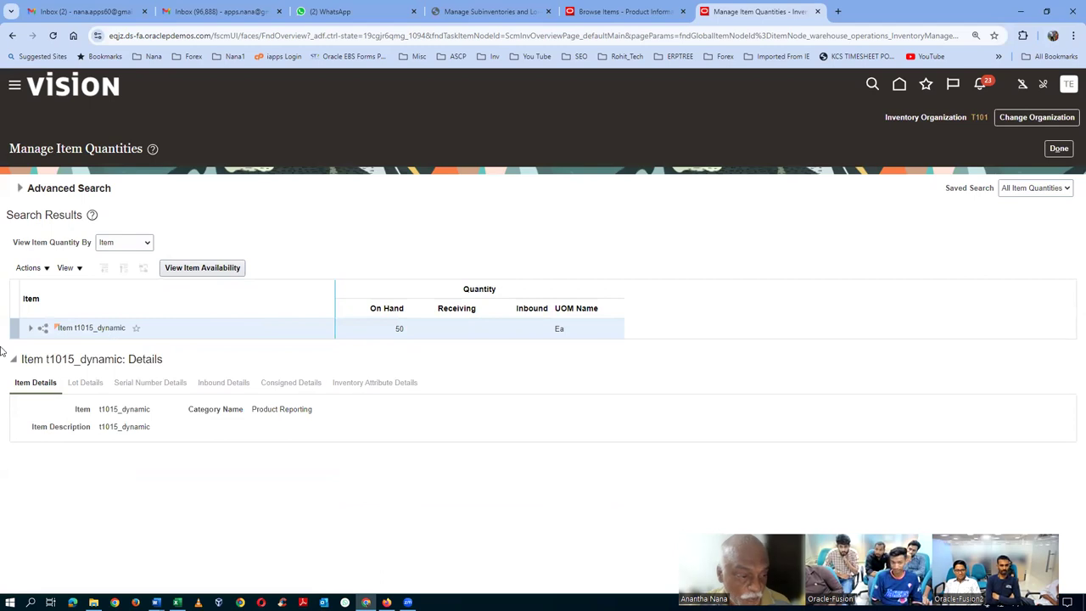
- Expand t1015_dynamic through organization T101 and subinventory sub_3 to examine its locator quantity, and close Manage Item Quantities
click(30, 329)
click(45, 349)
click(60, 371)
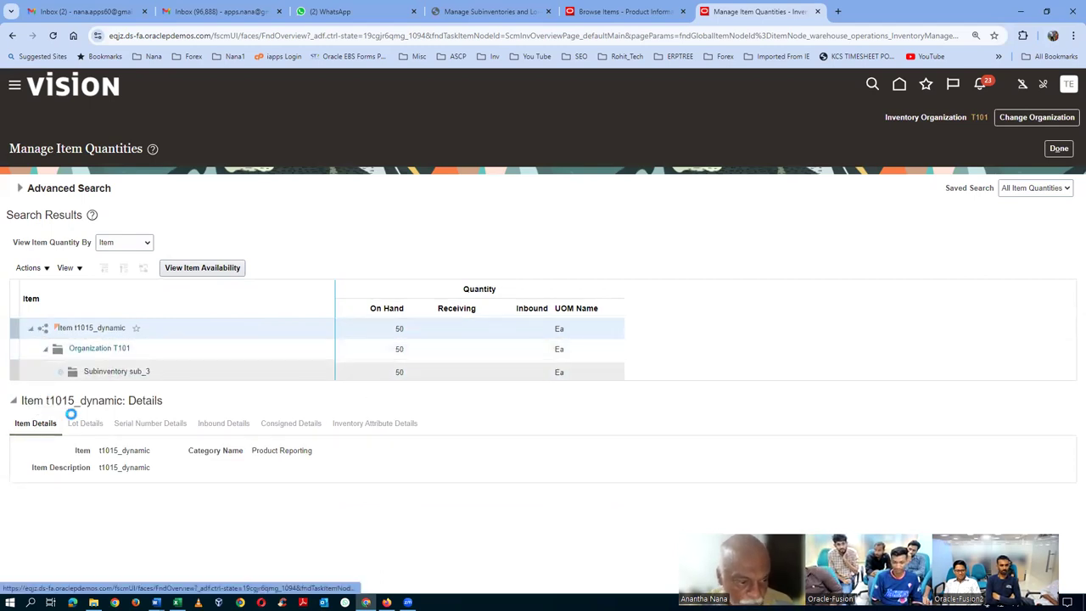
click(190, 388)
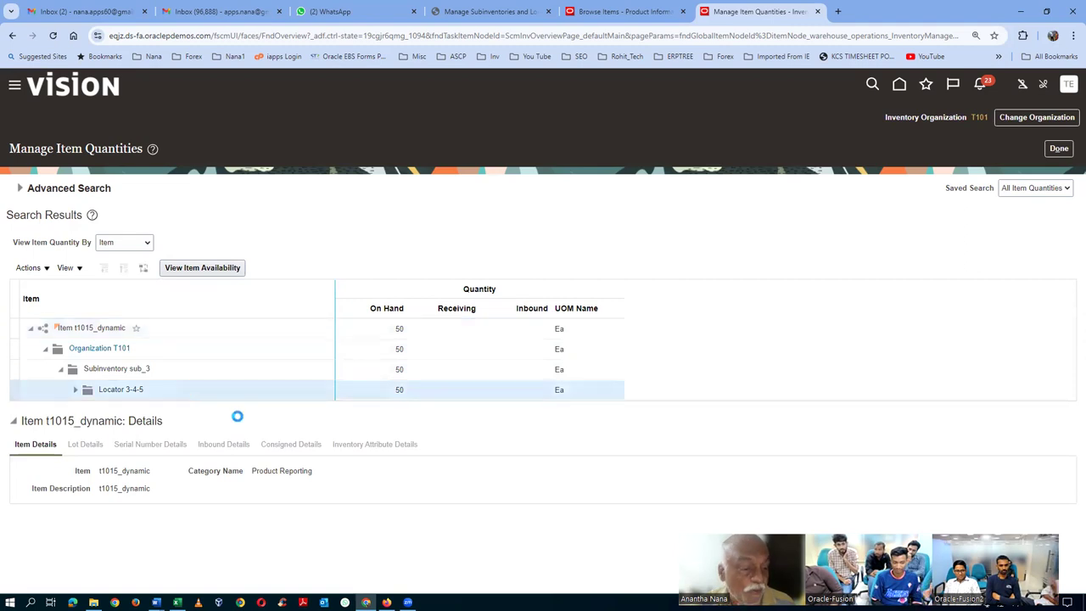
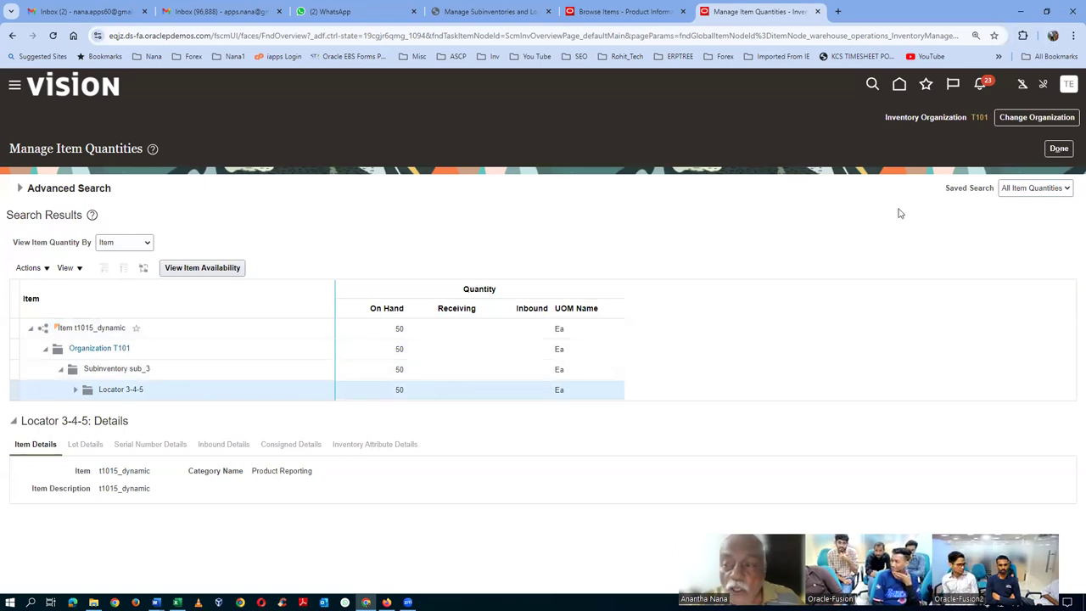
click(1058, 150)
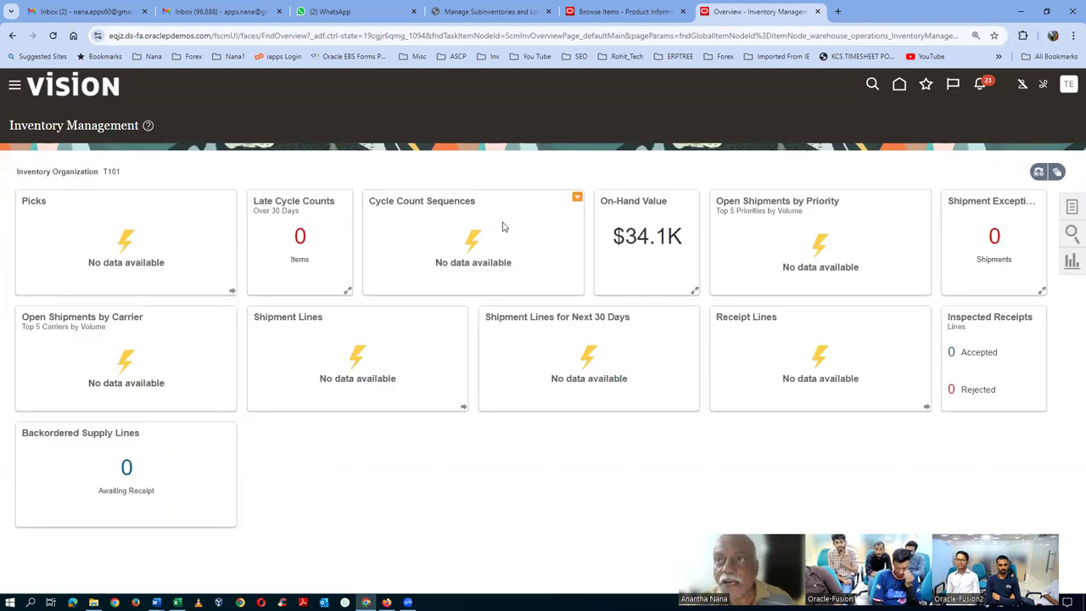
- Switch to the Fusion_Inventory_Work_Sheet workbook in Excel and select the Sub Inventory Restriction row after Locator Control in the agenda
key(alt+Tab)
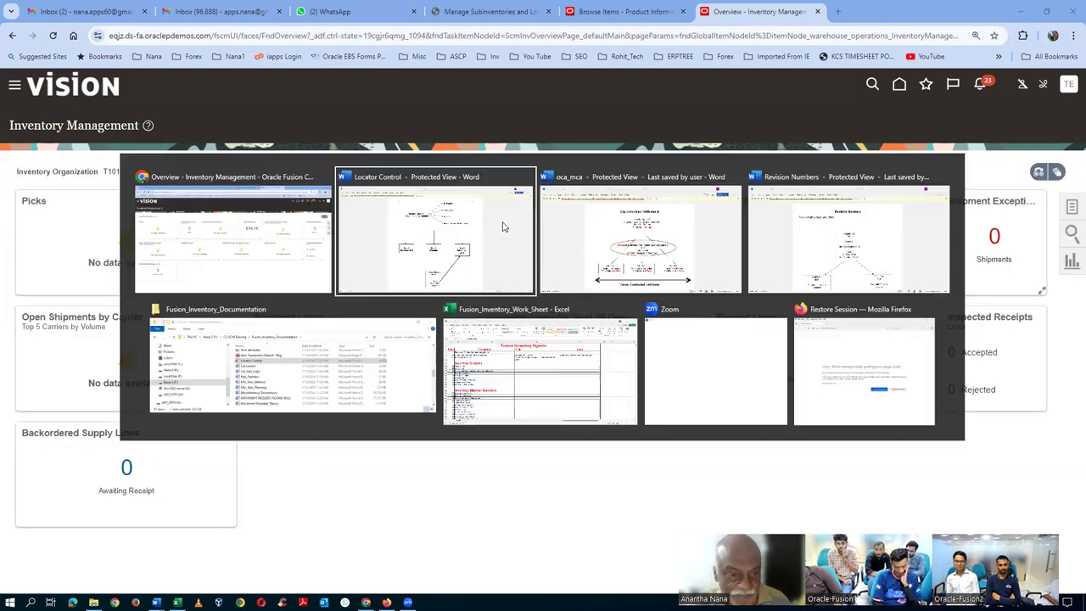
key(Tab)
key(Tab)
key(Tab)
key(Tab)
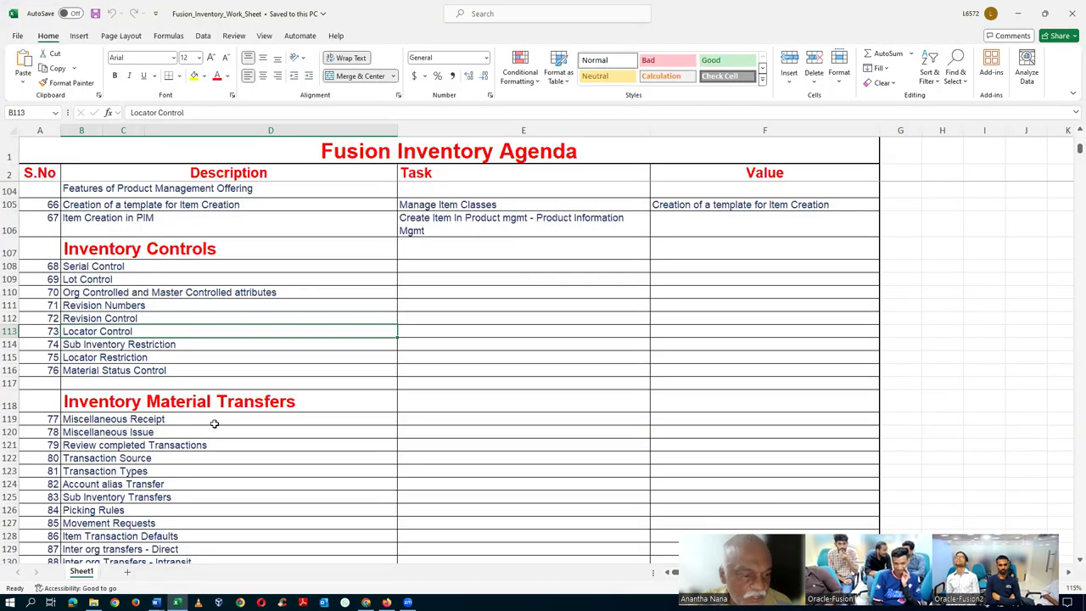
click(205, 346)
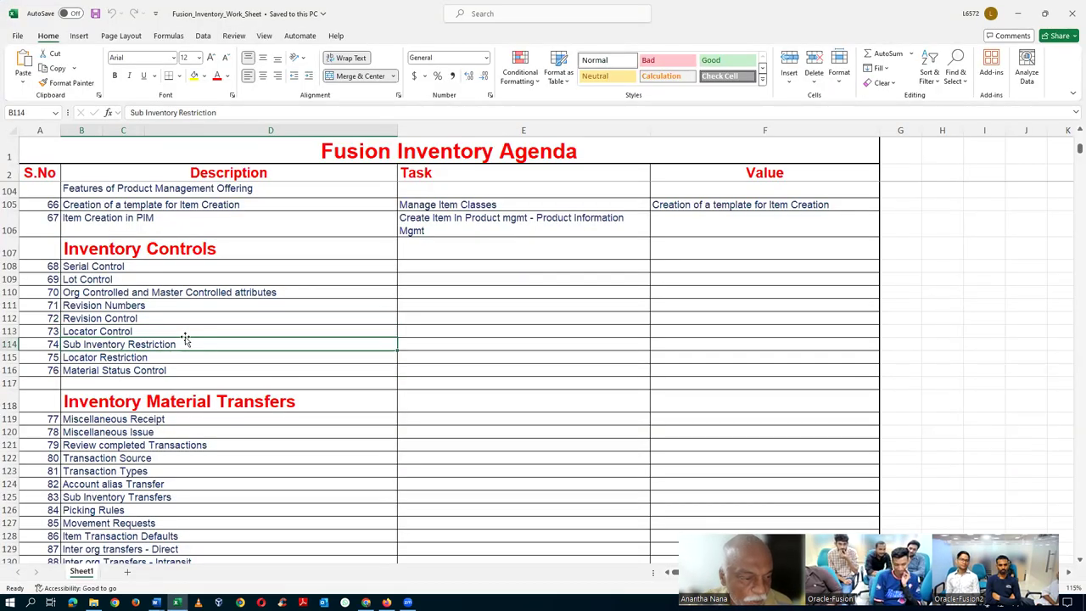
click(8, 331)
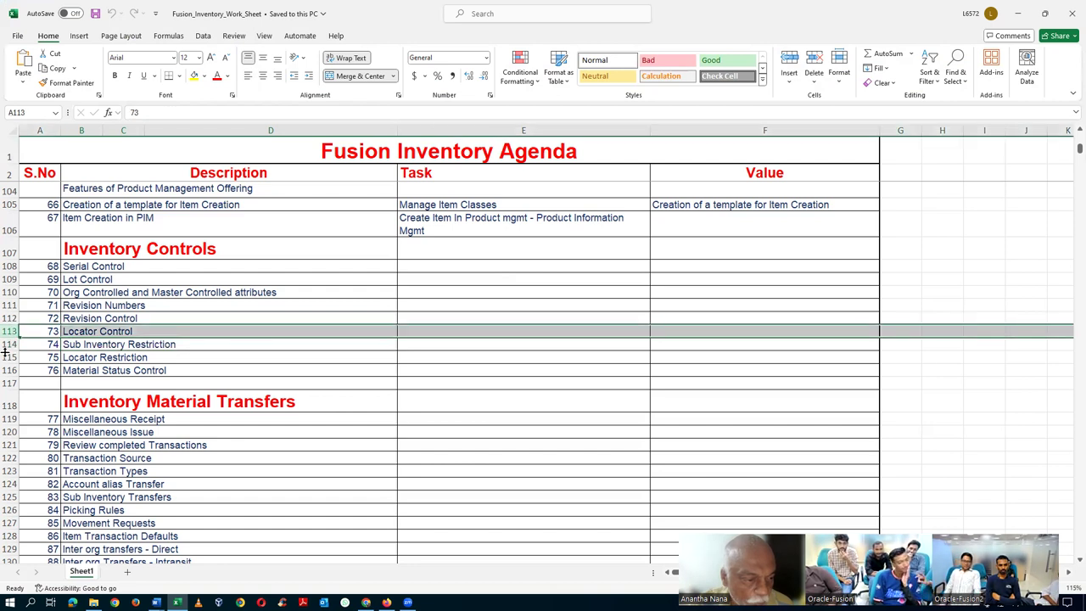
click(8, 343)
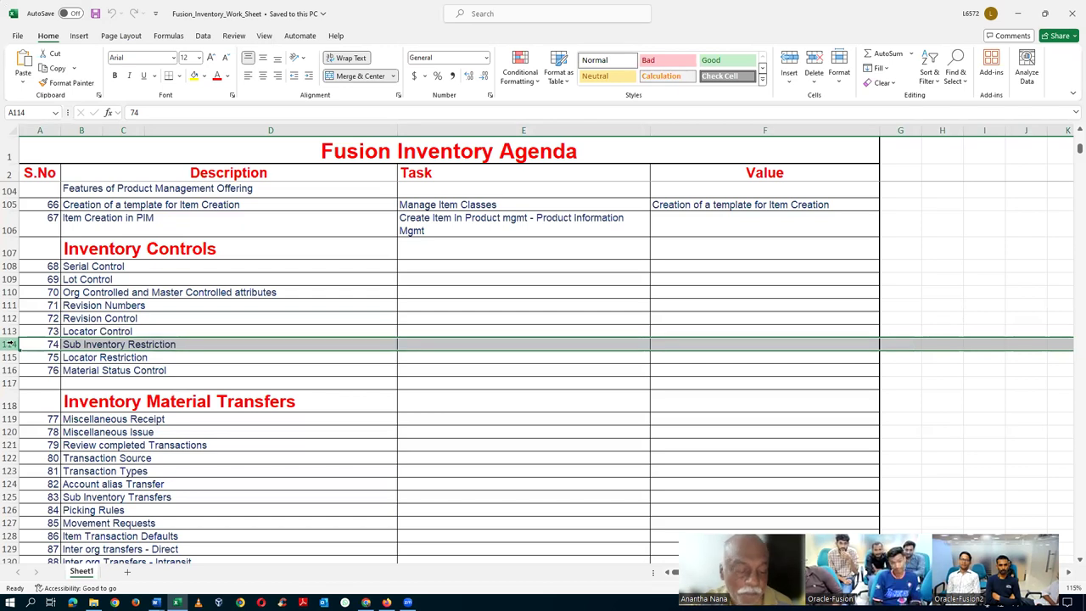
- Switch to the Locator Control document in Word and examine the Sub 1, Sub 2 and Sub 3 boxes of the diagram
key(alt+Tab)
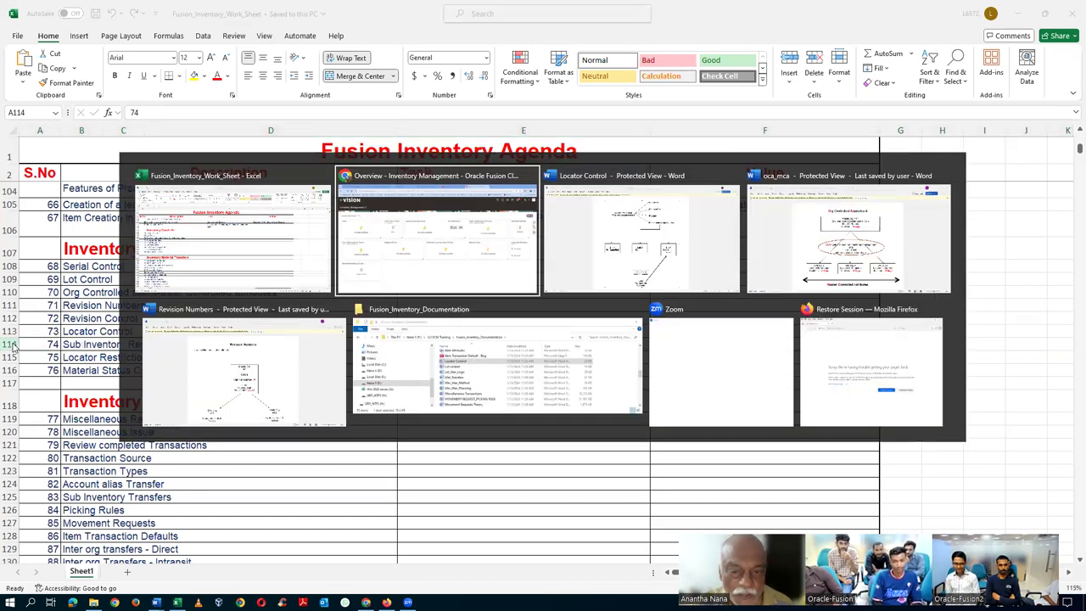
key(alt+Tab)
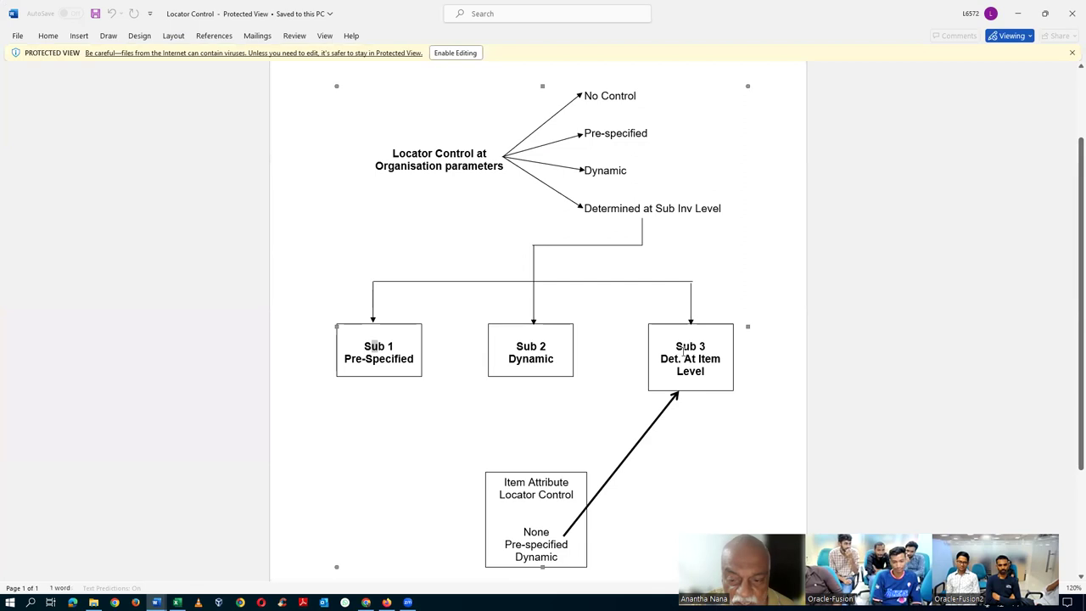
mouse_move(684, 347)
mouse_down()
mouse_move(708, 353)
mouse_move(678, 355)
mouse_up()
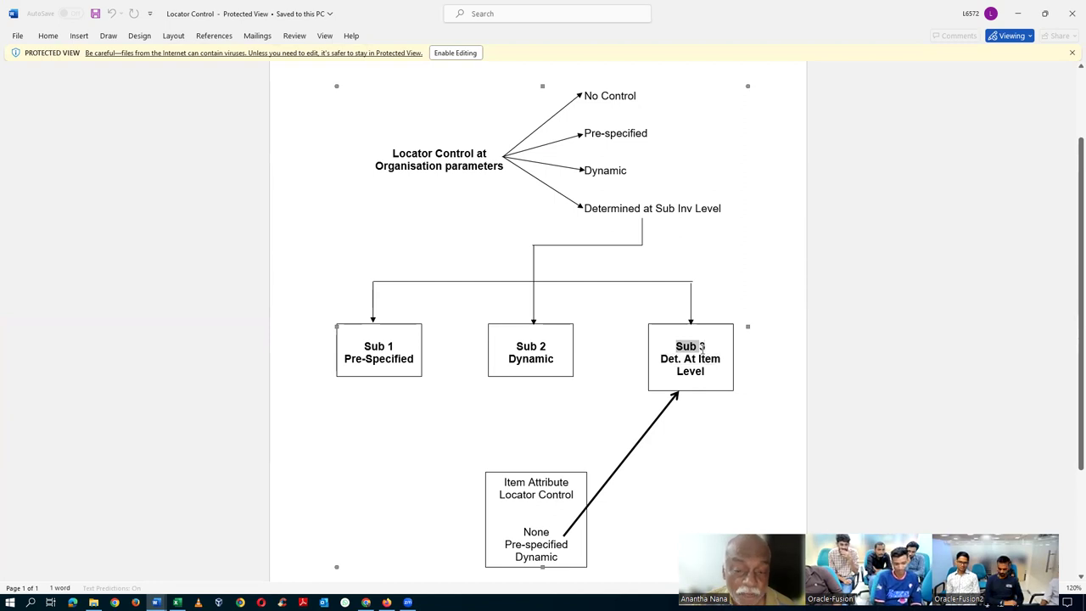
click(533, 347)
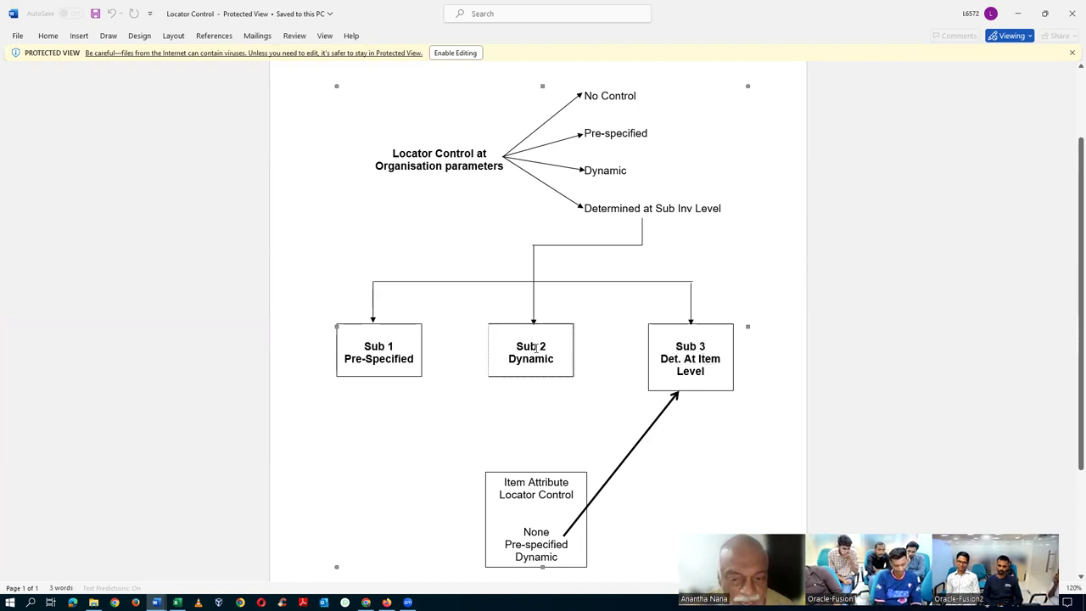
click(382, 348)
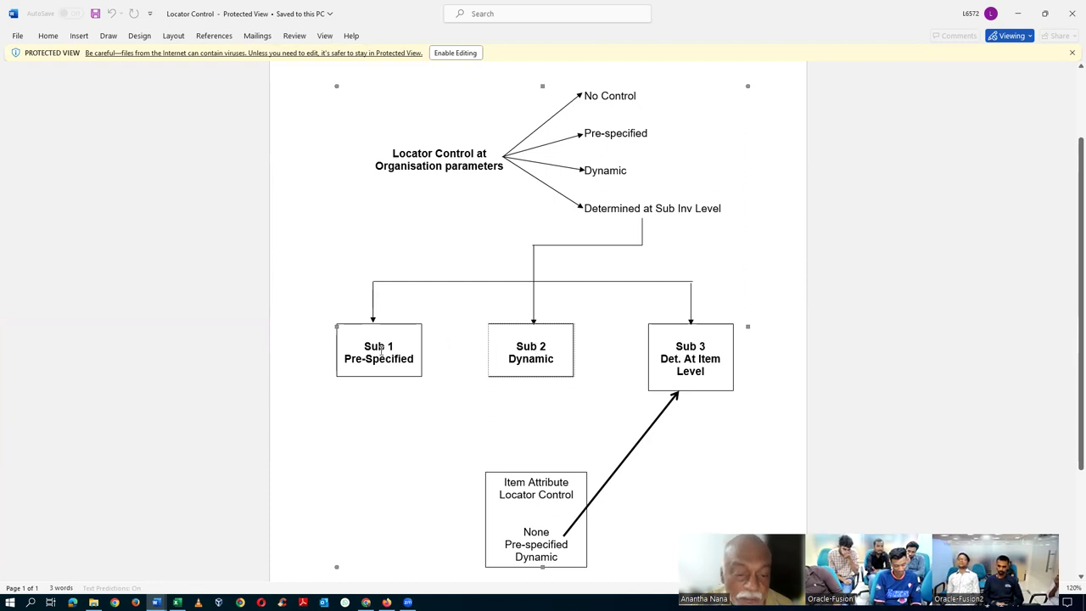
click(697, 342)
click(697, 343)
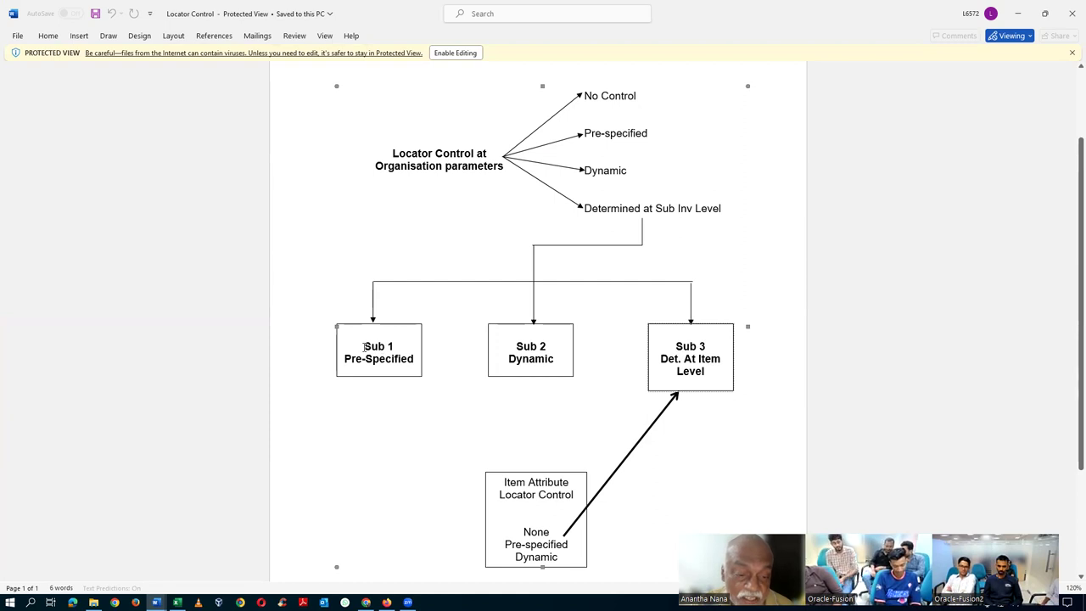
drag(363, 347, 394, 347)
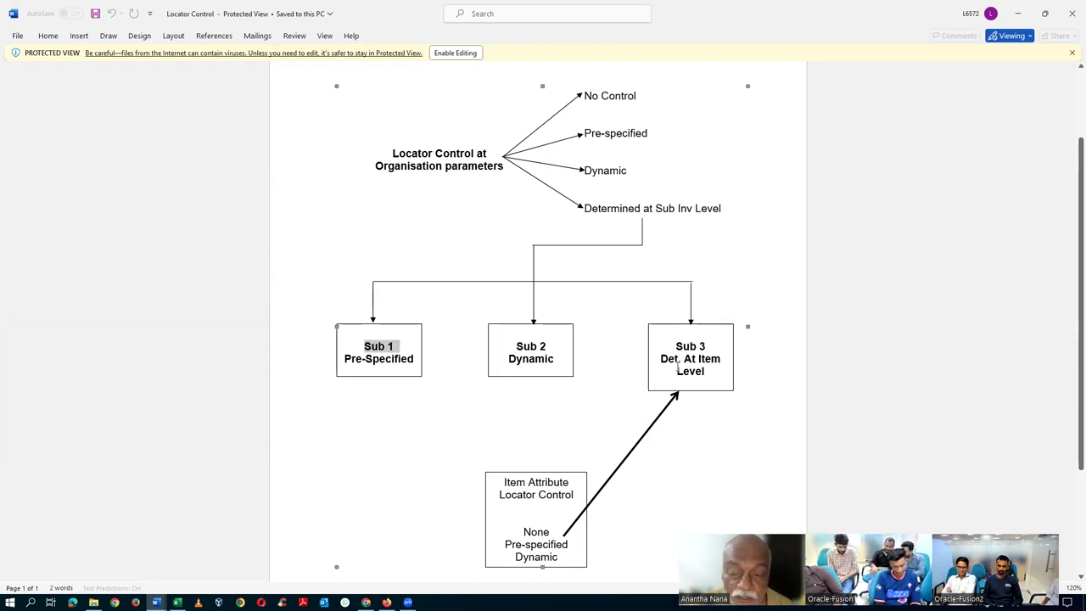
drag(676, 347, 714, 349)
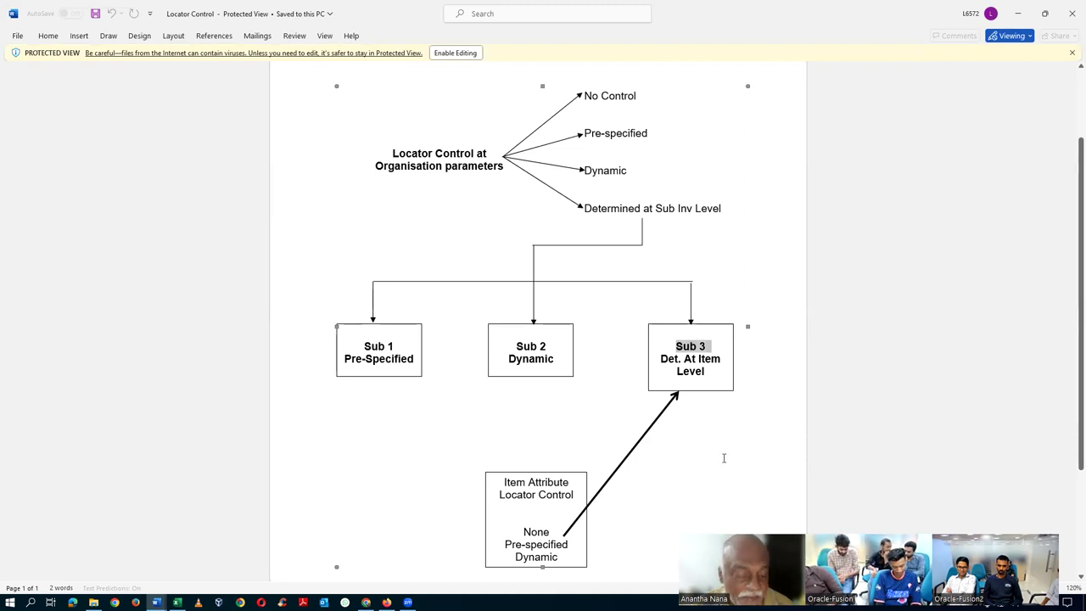
- Switch to the browser and bring up the Browse Items page of Product Information Management
key(alt+Tab)
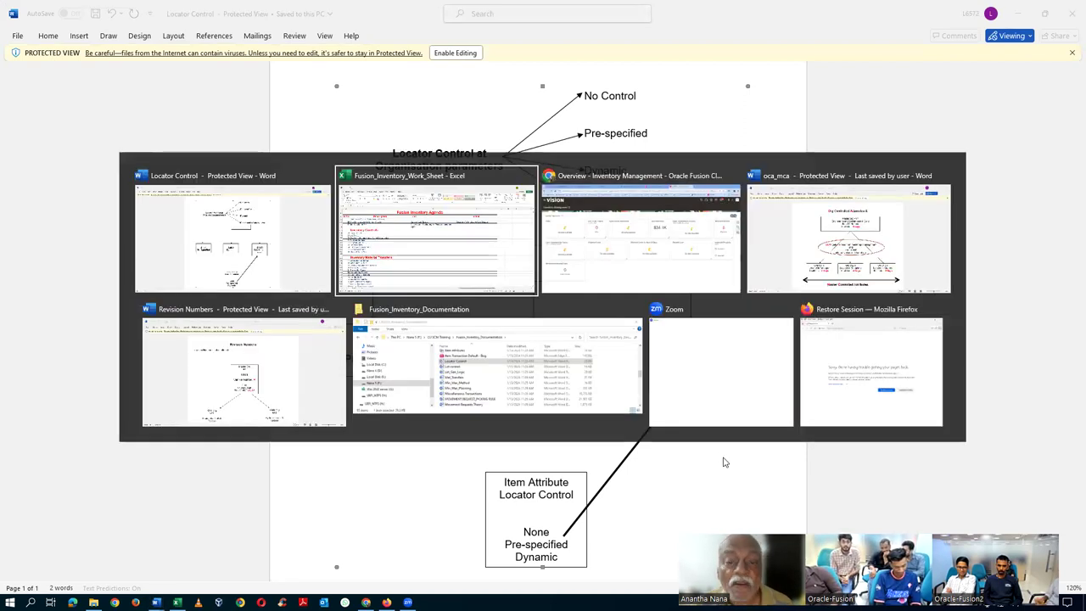
key(Tab)
click(626, 11)
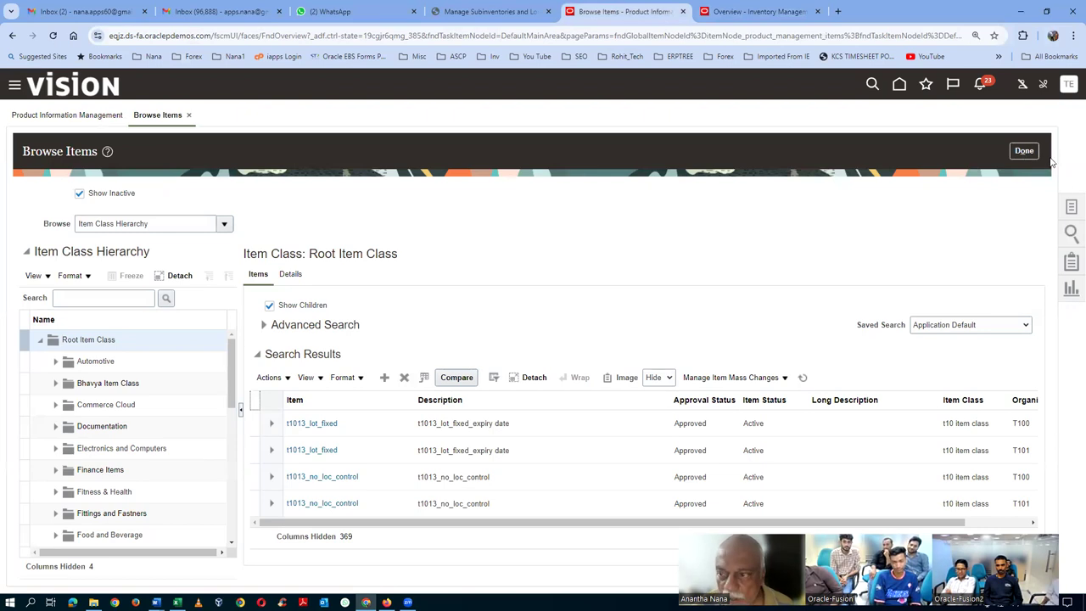
- Close Browse Items and start creating one new item in organization T100 with the item class t10 item class
click(1023, 150)
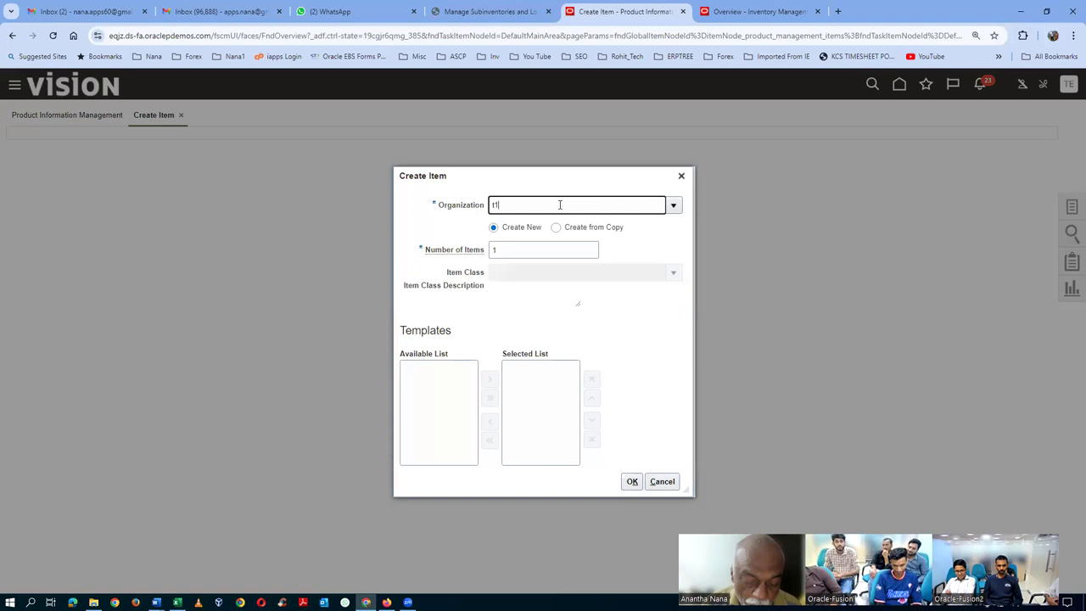
text(0)
click(547, 228)
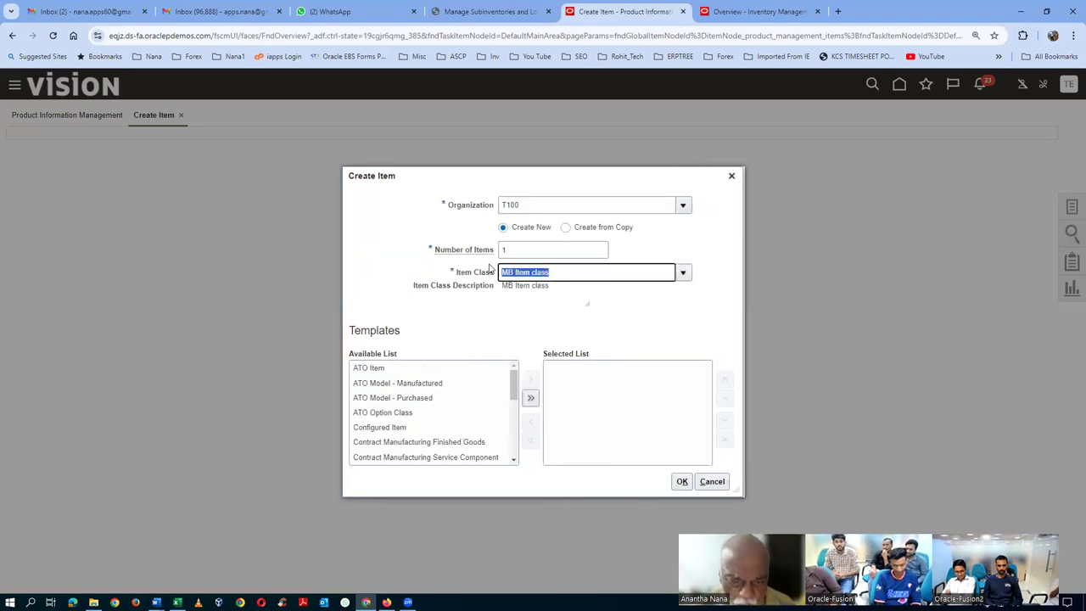
text(t10)
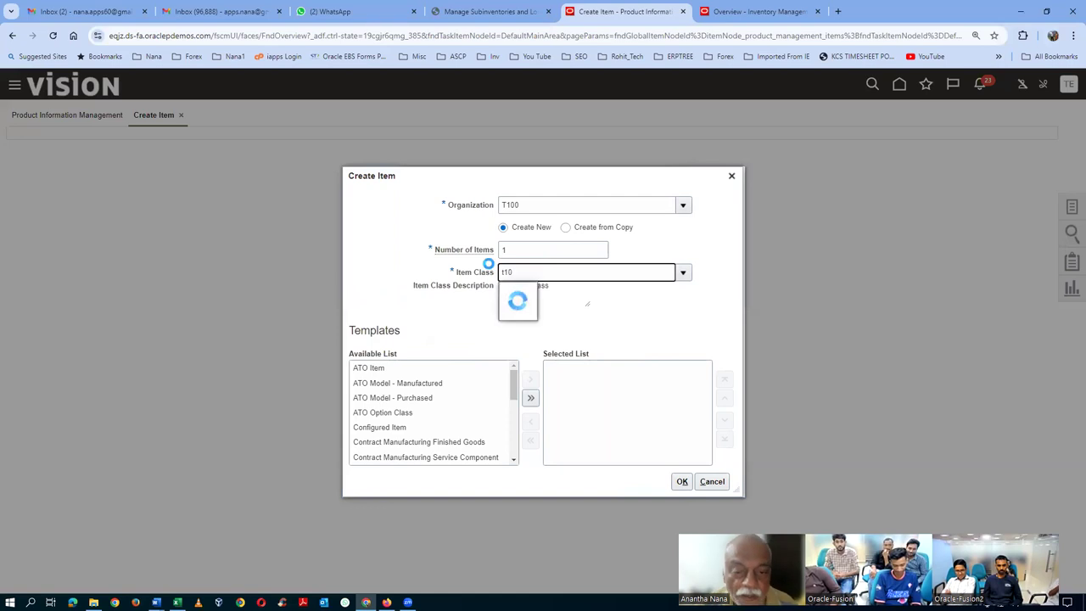
text( item class)
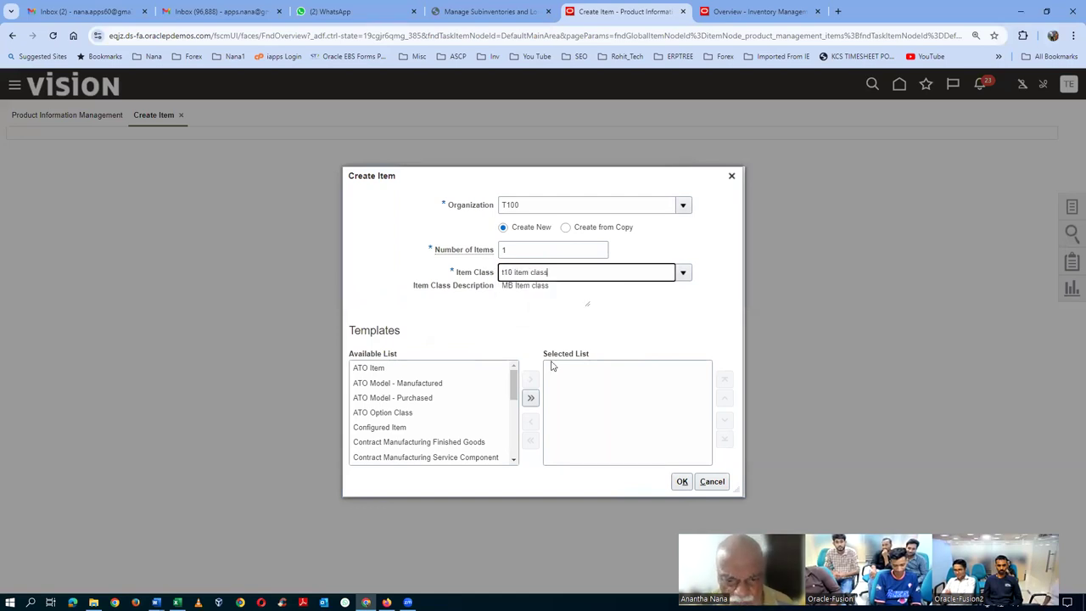
click(681, 481)
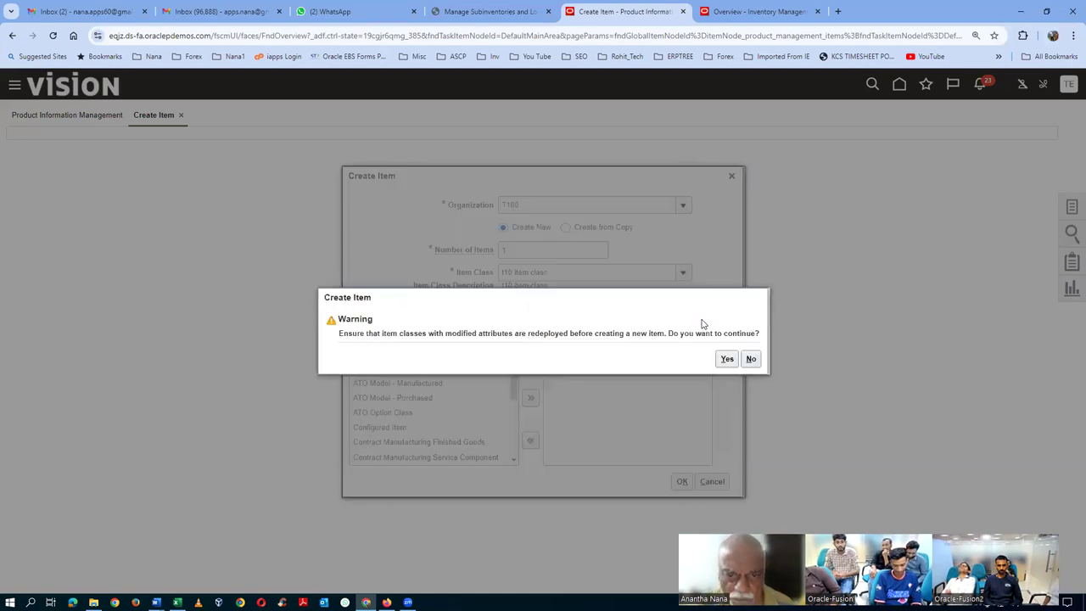
click(726, 359)
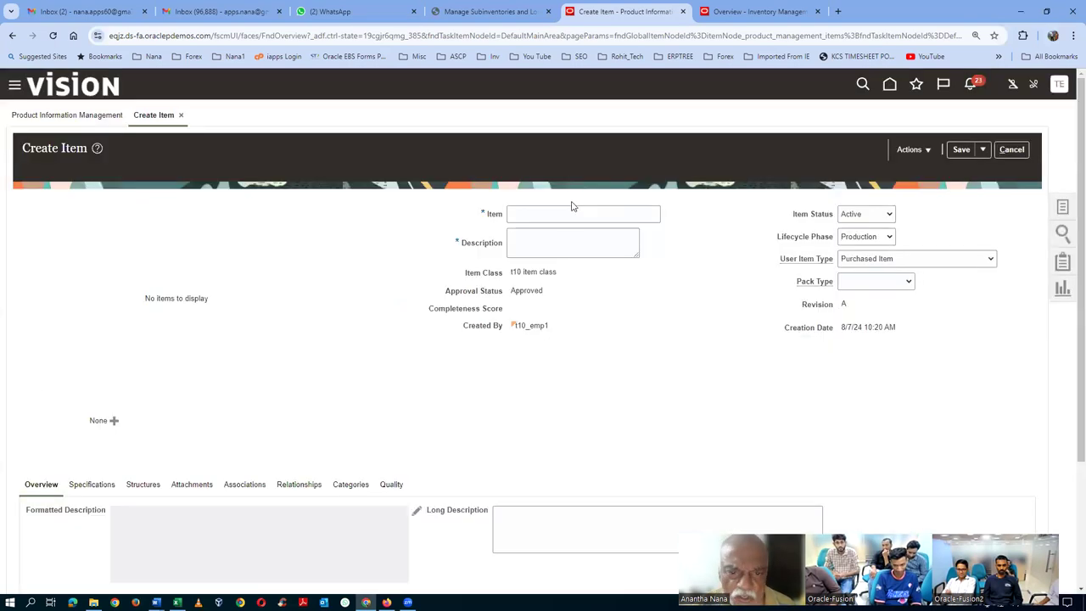
- Enter t1016_sub_restrict as both the item name and the description
click(570, 214)
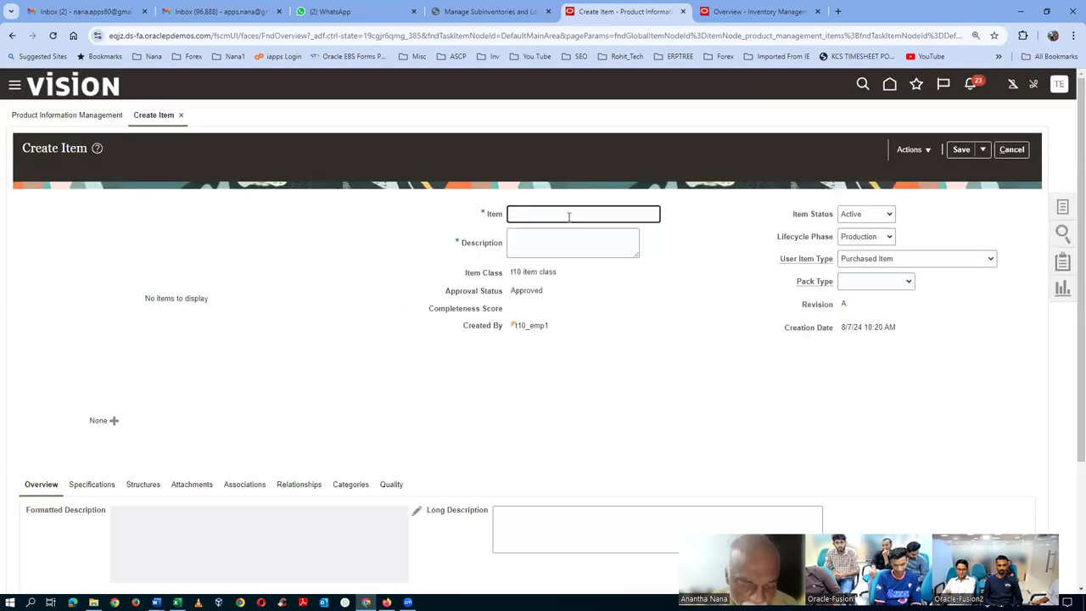
text(t1016)
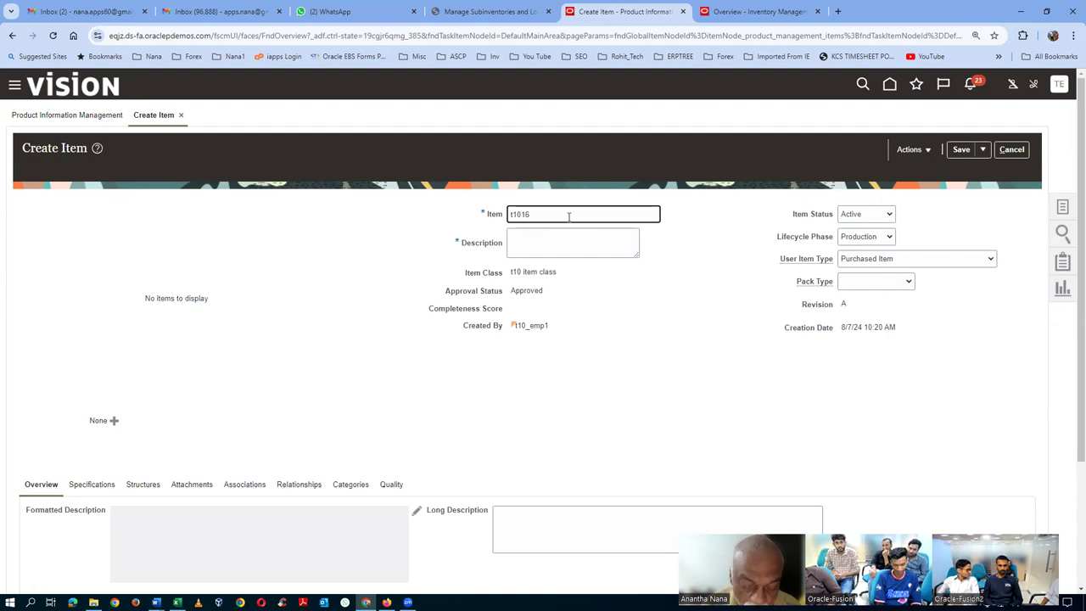
text(_sub_)
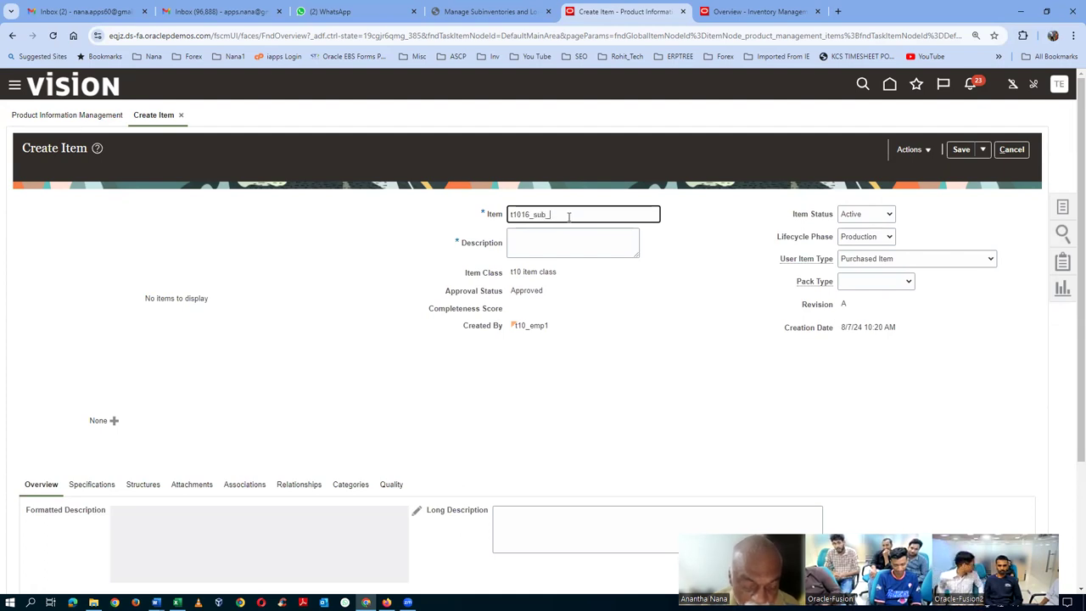
text(restri)
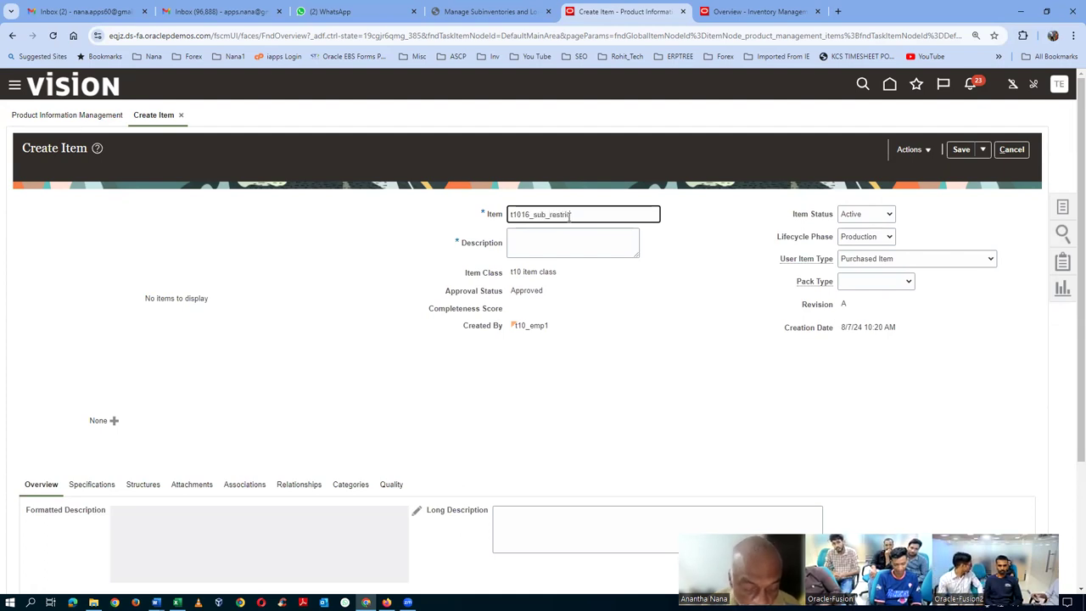
text(ct)
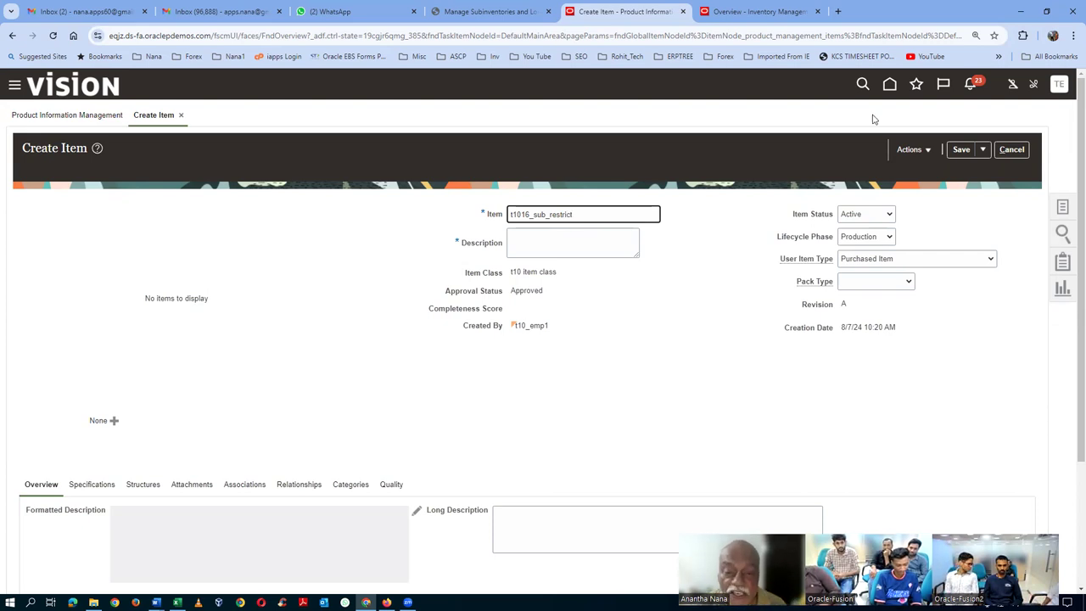
drag(584, 213, 499, 222)
key(ctrl+c)
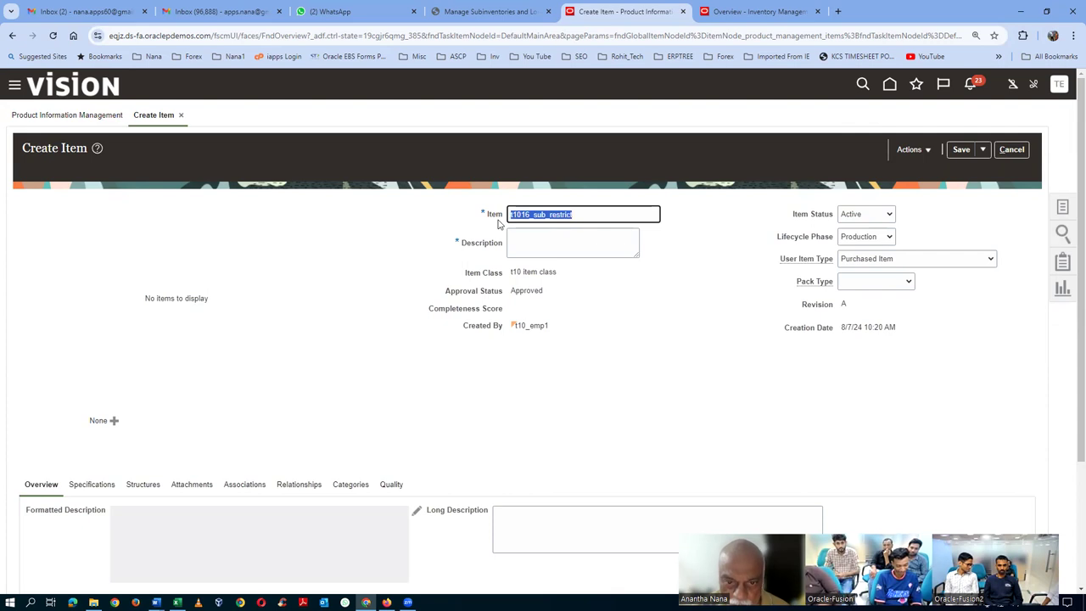
click(560, 249)
key(ctrl+v)
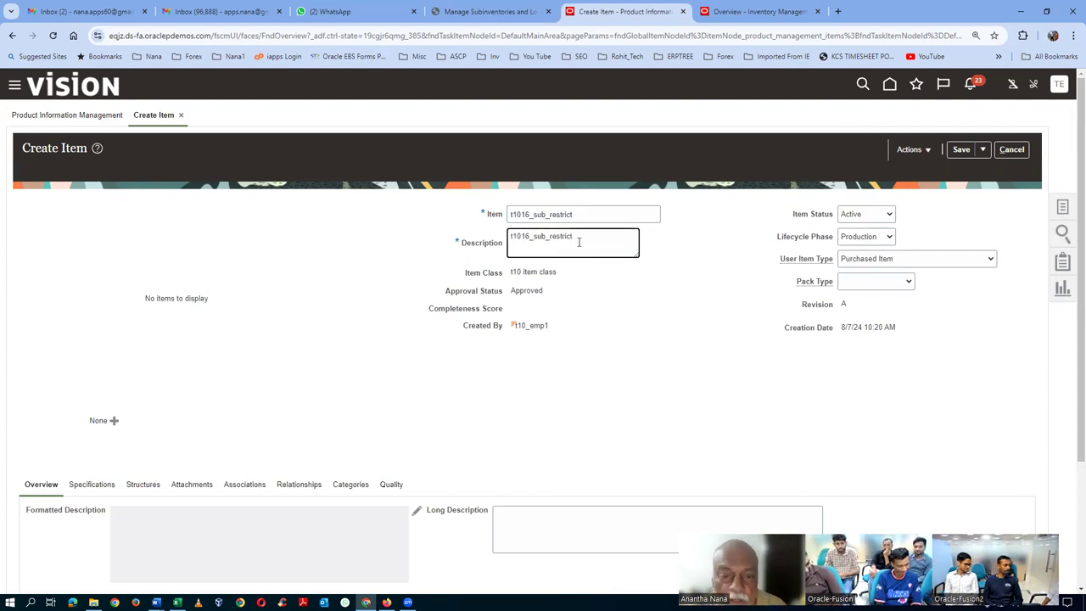
- Set Restrict Subinventory to Yes in the Inventory specifications of the new item
click(76, 484)
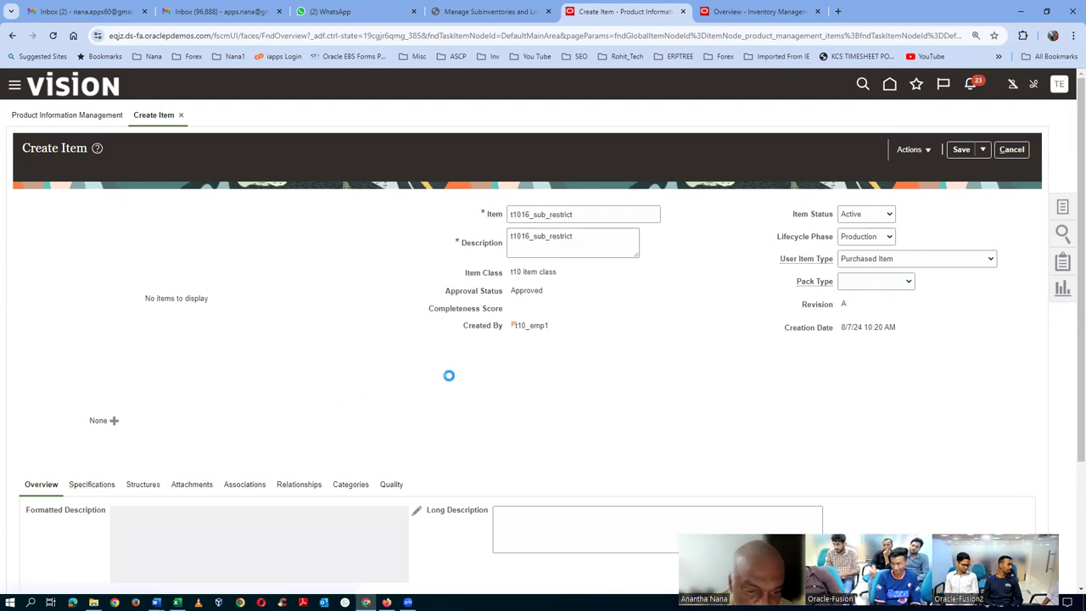
scroll(449, 381, down, 5)
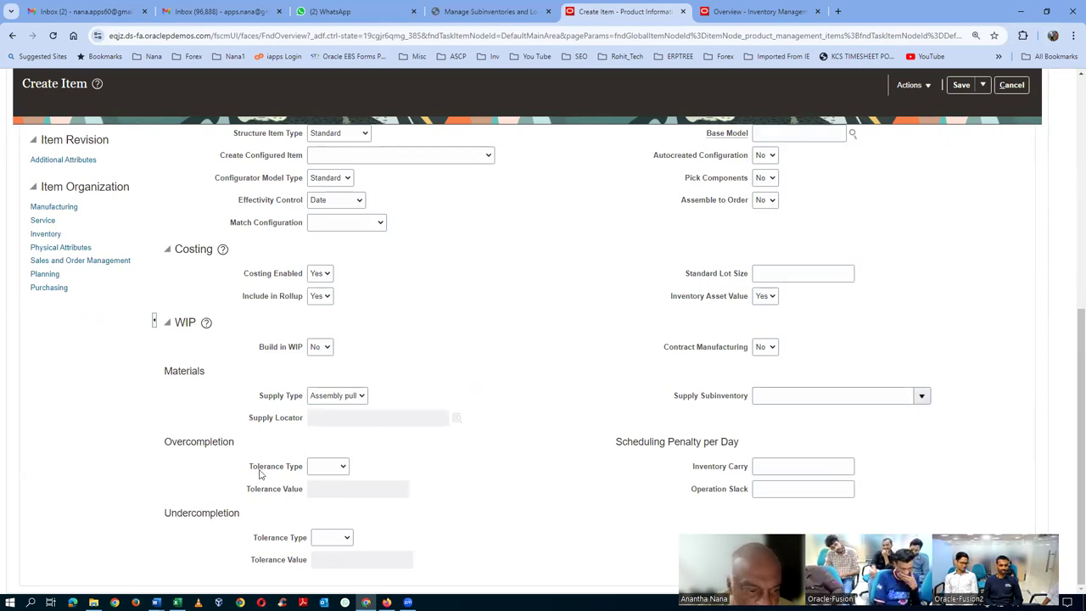
click(46, 233)
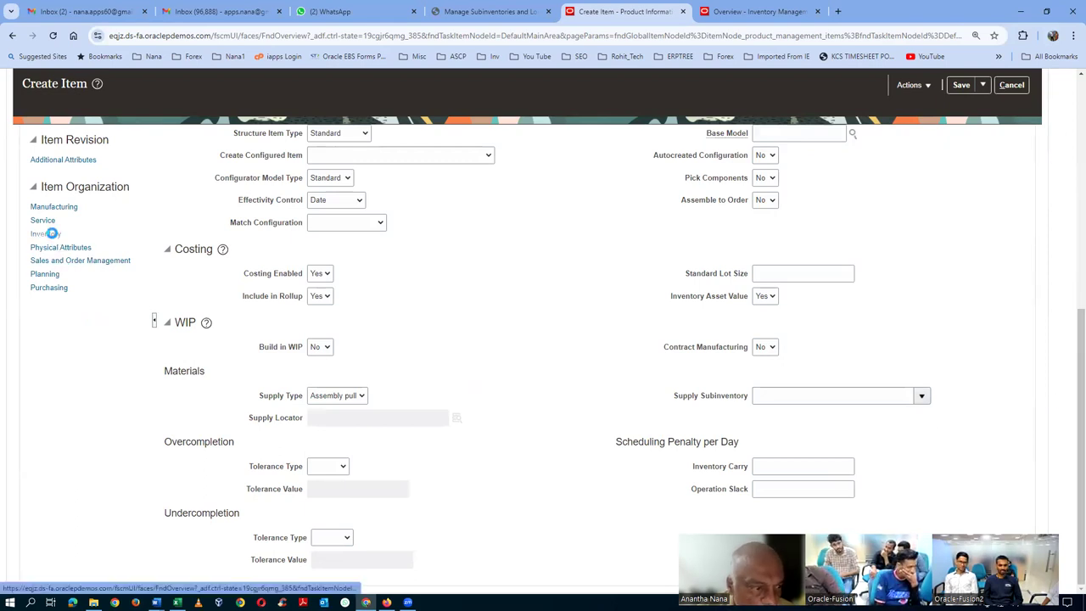
scroll(458, 389, down, 6)
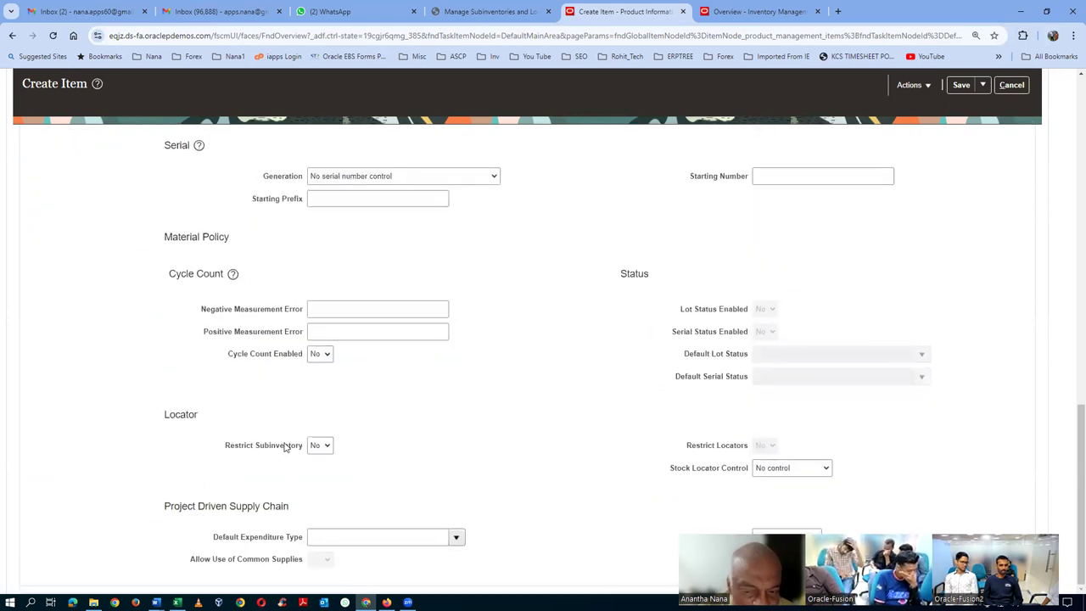
click(319, 445)
click(318, 467)
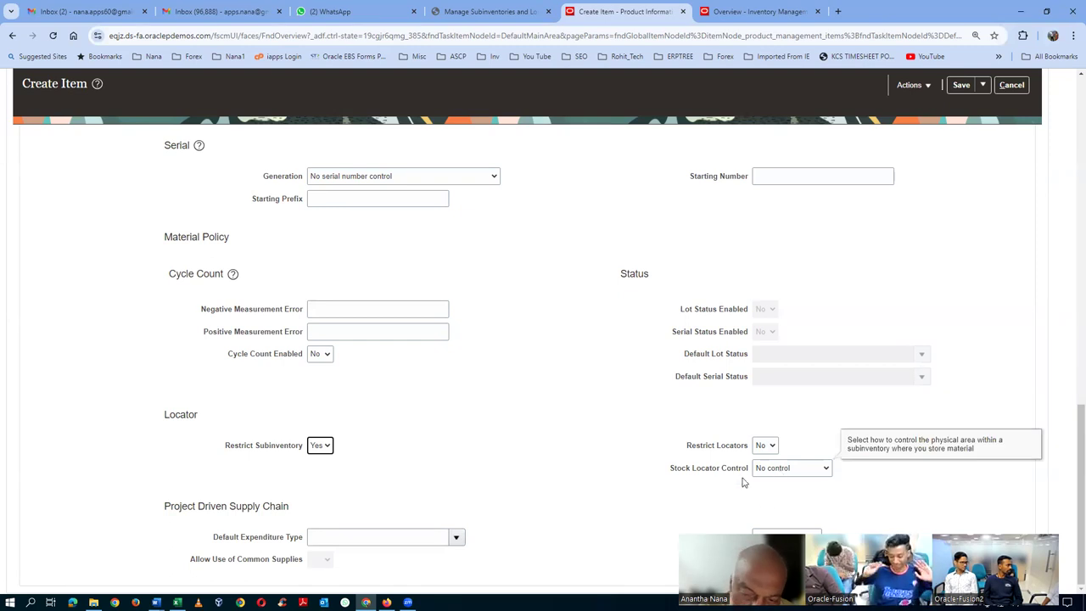
- Review the item's Stock Locator Control options against the Locator Control diagram in Word, keeping No control selected
click(778, 473)
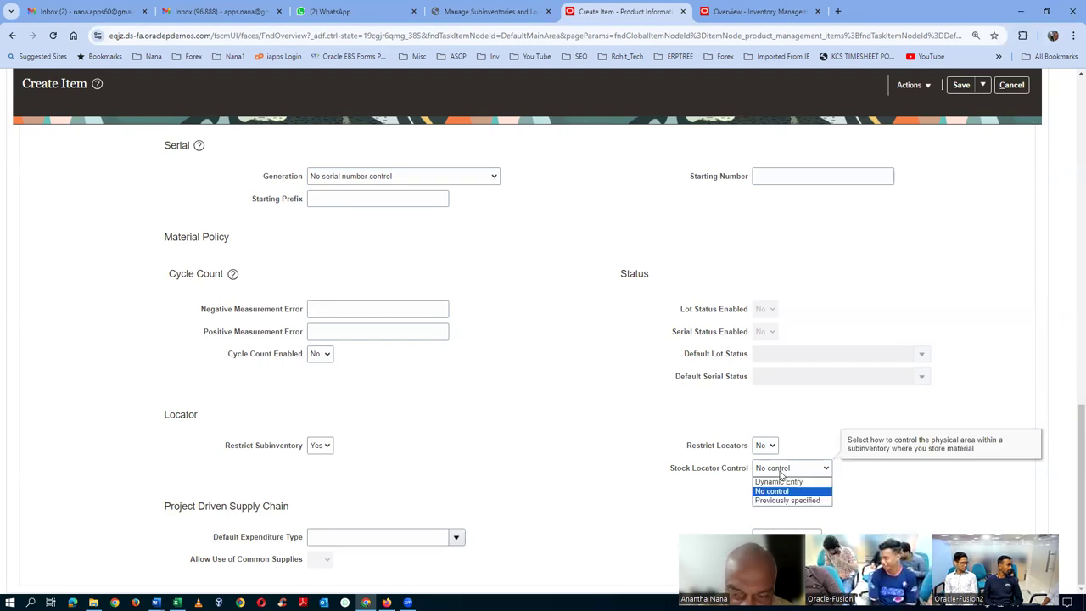
click(774, 472)
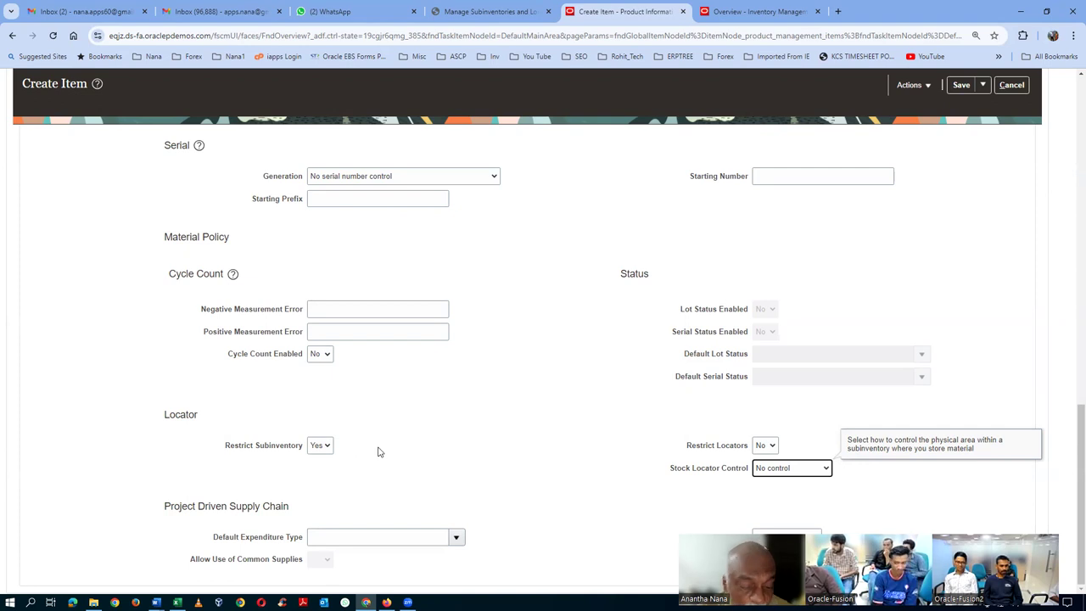
key(alt+Tab)
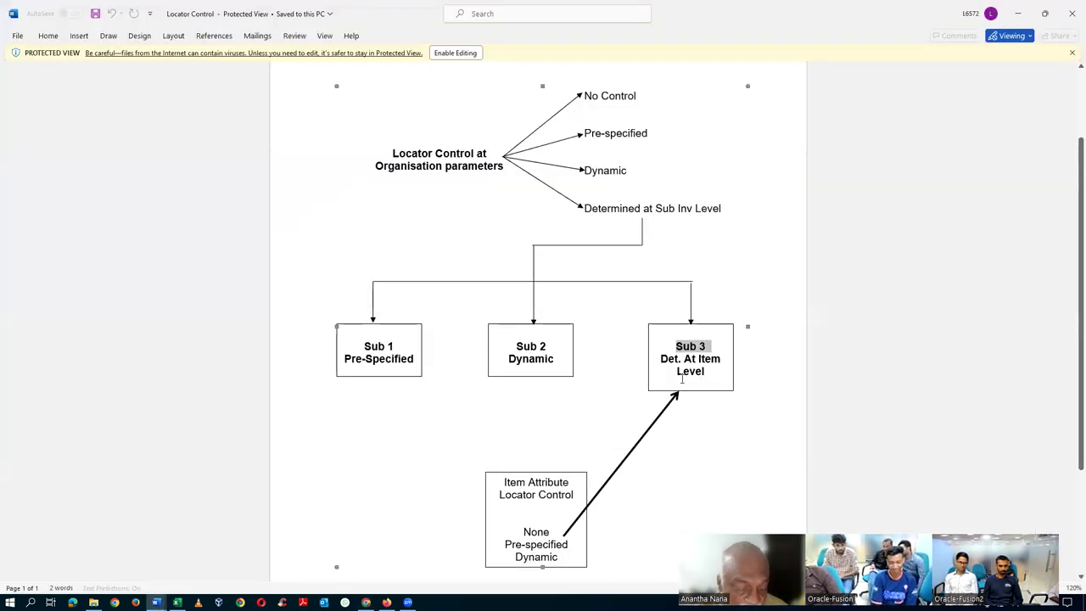
key(alt+Tab)
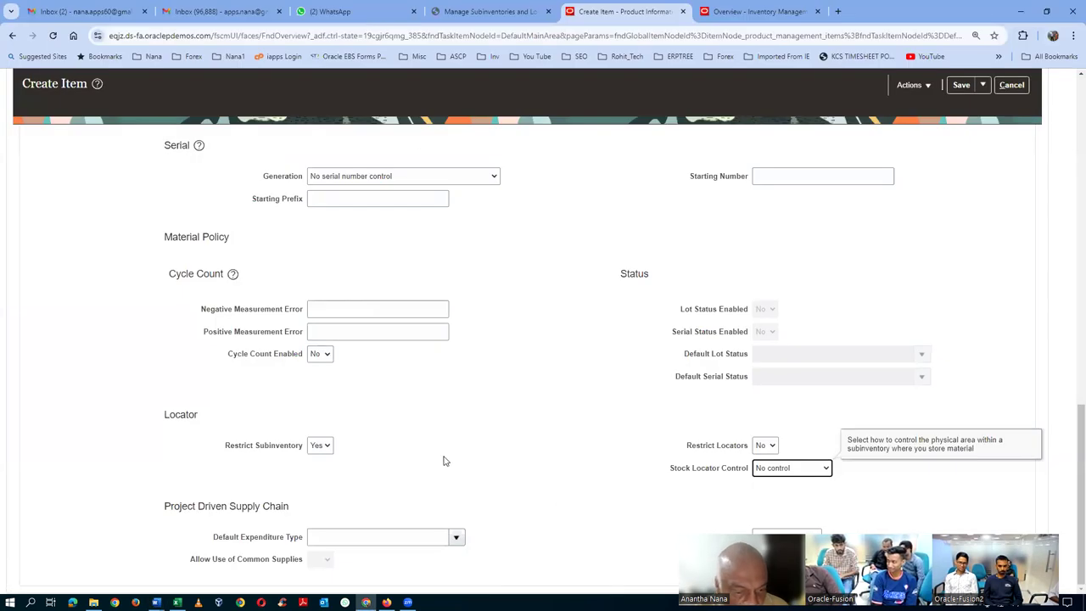
click(768, 472)
click(767, 471)
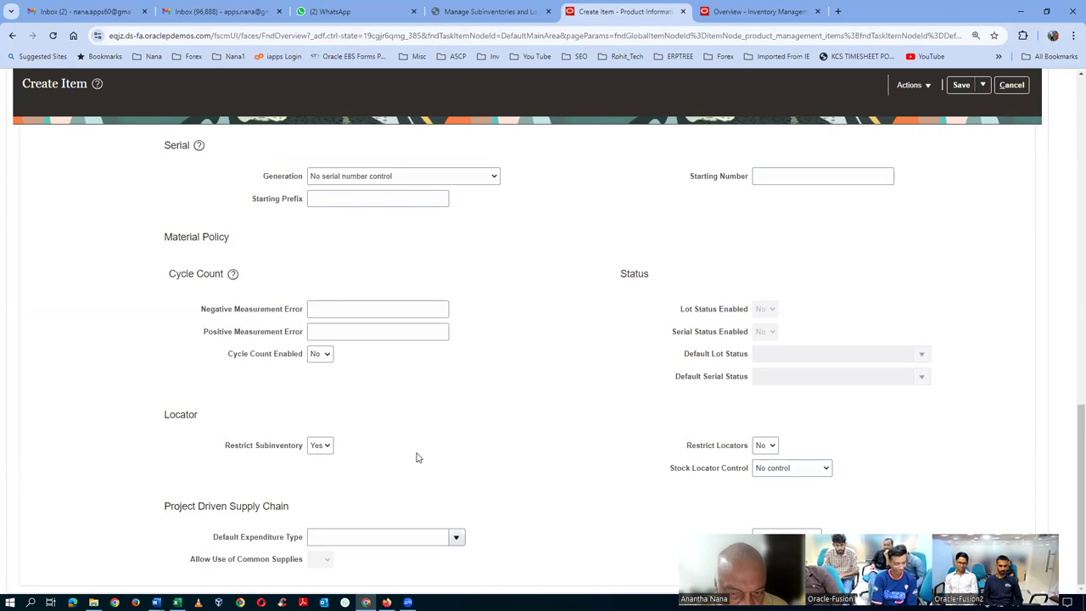
- Associate the item with organization T101 (t10 child 1), and save and close the item
scroll(416, 458, up, 10)
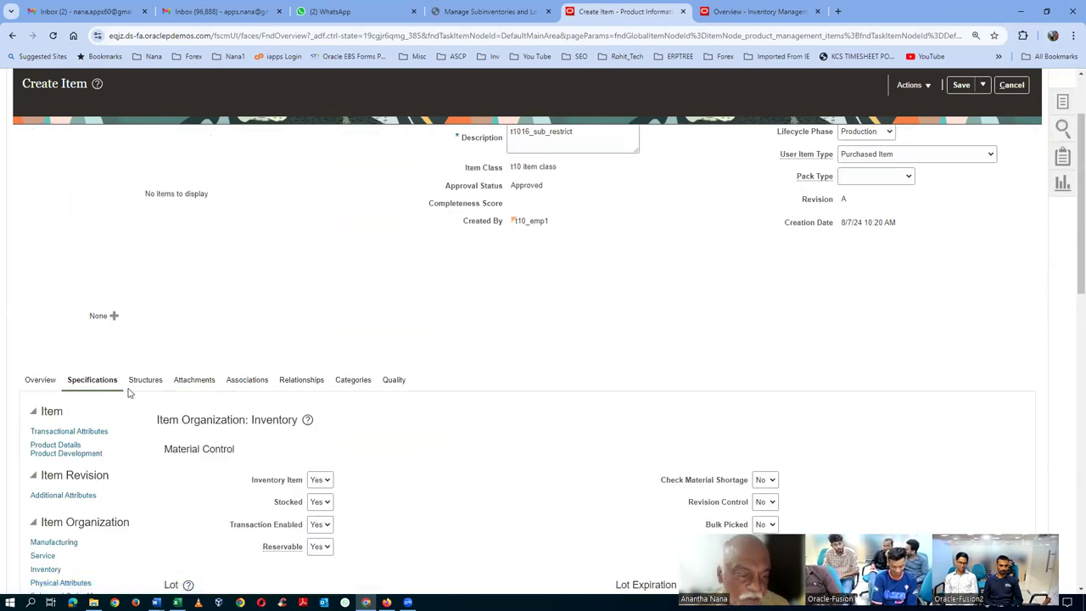
click(51, 481)
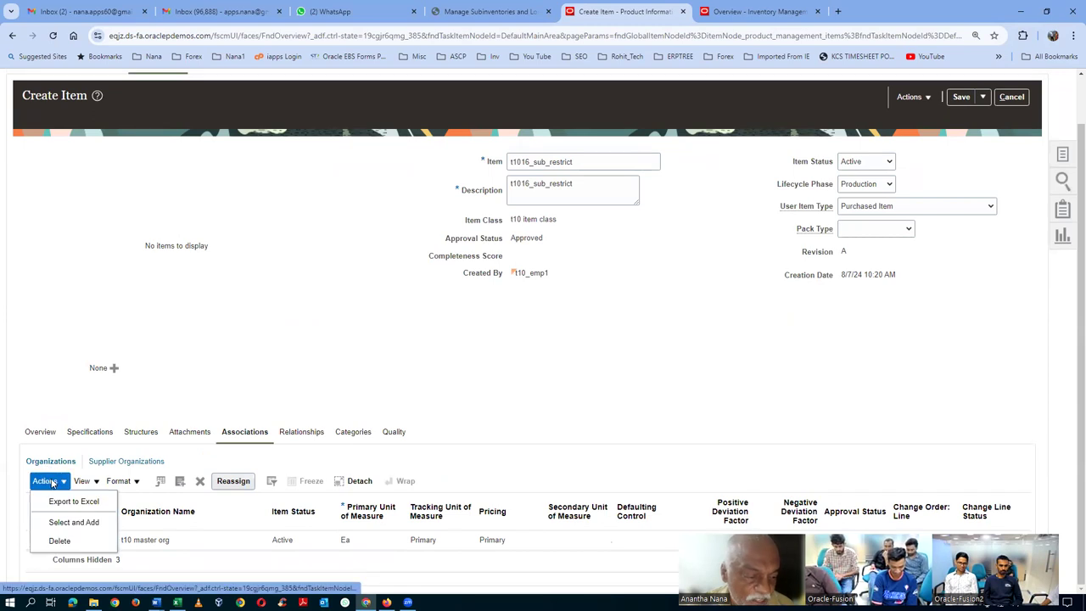
click(67, 521)
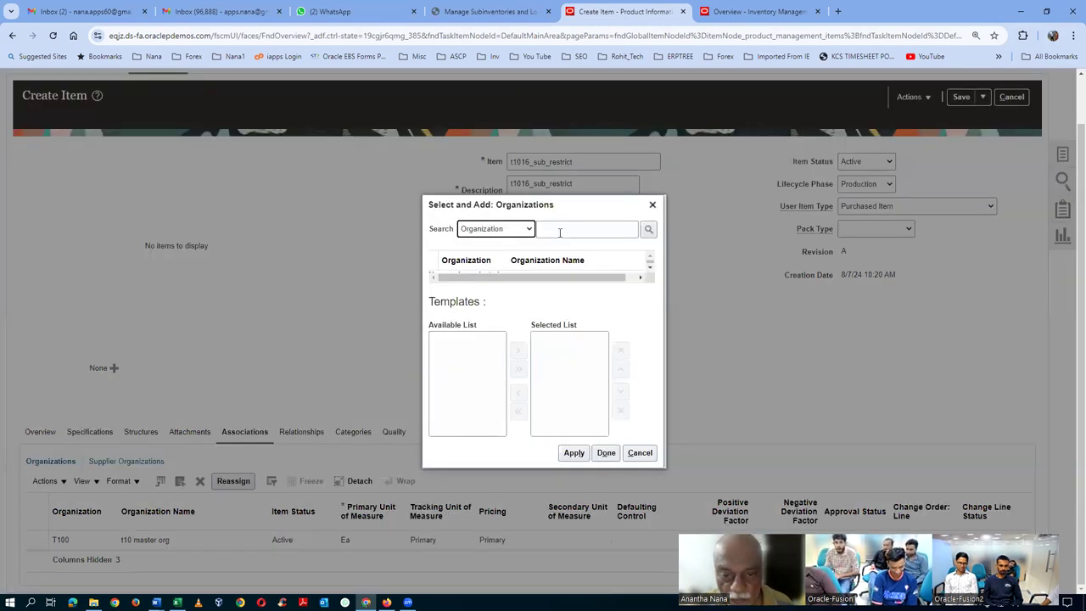
click(553, 231)
text(t10)
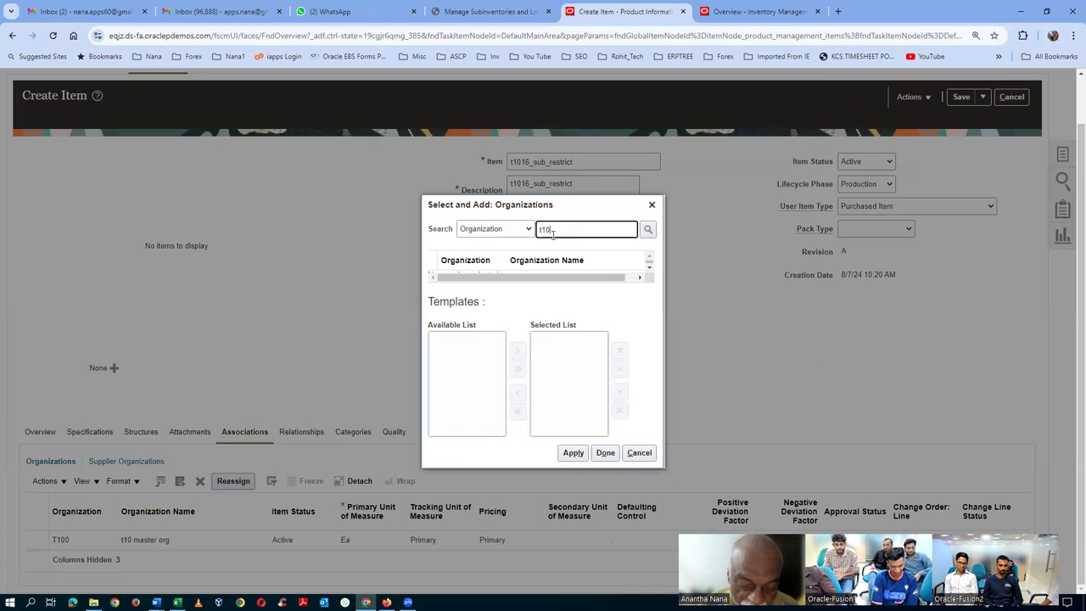
key(Return)
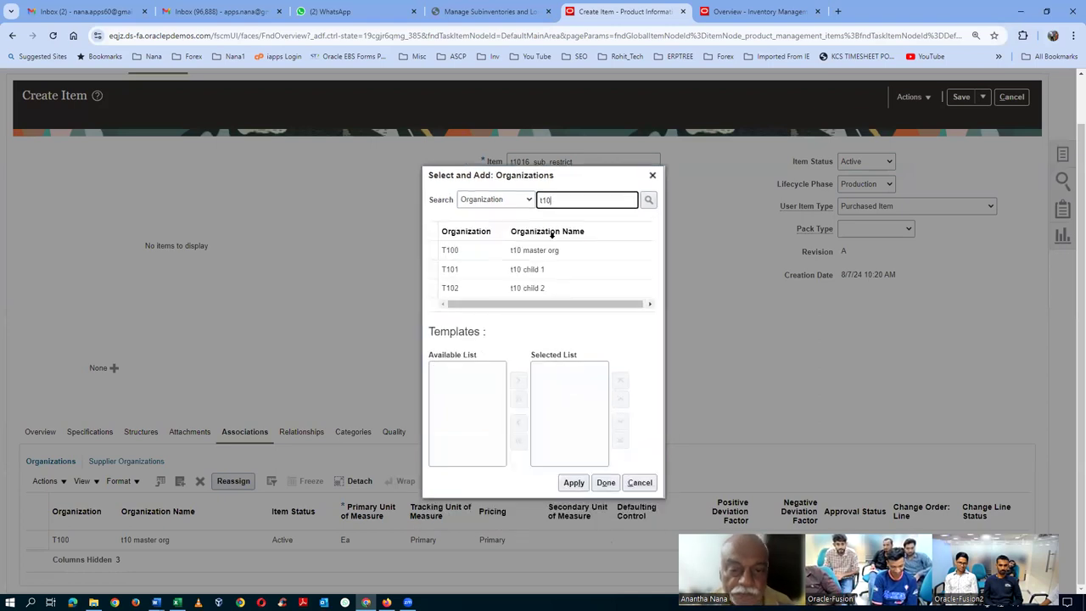
click(429, 271)
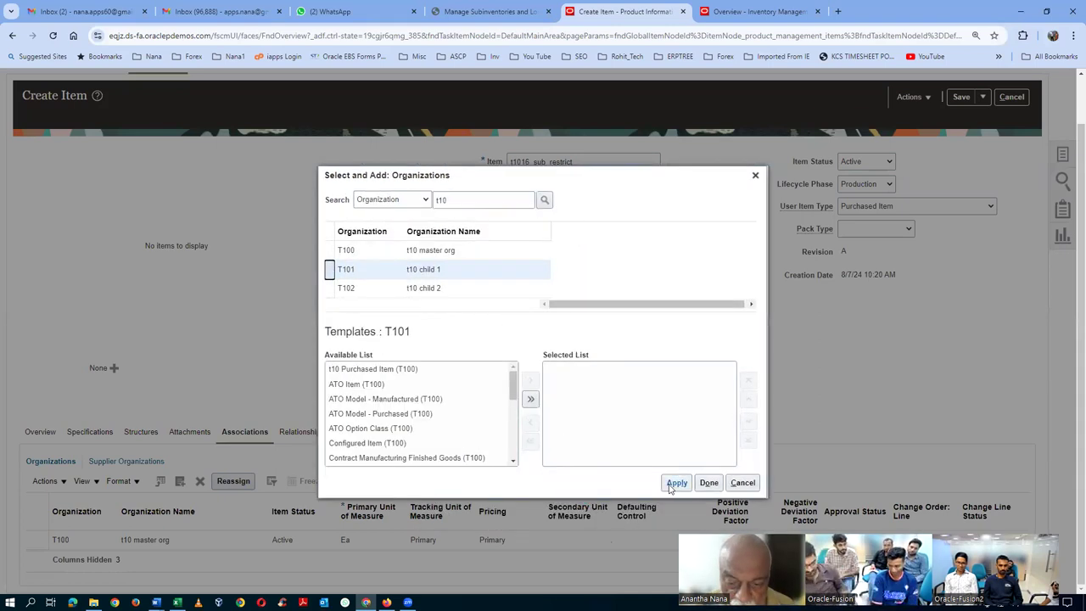
click(709, 483)
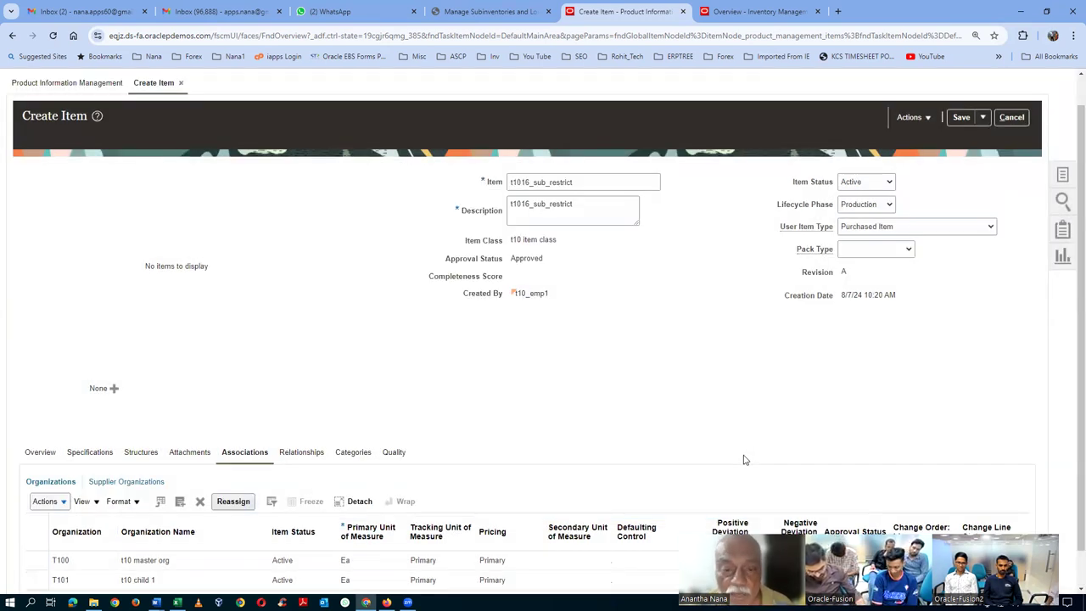
click(984, 118)
click(989, 138)
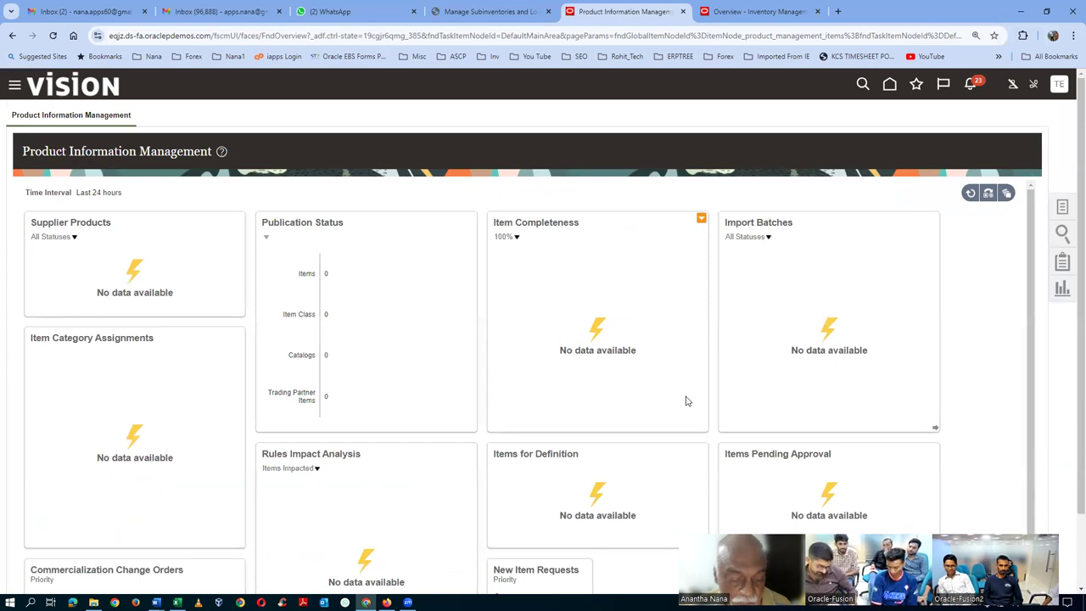
- Switch to the Locator Control document in Word to examine the Sub 1 and Sub 3 boxes, and return to the browser
key(alt+Tab)
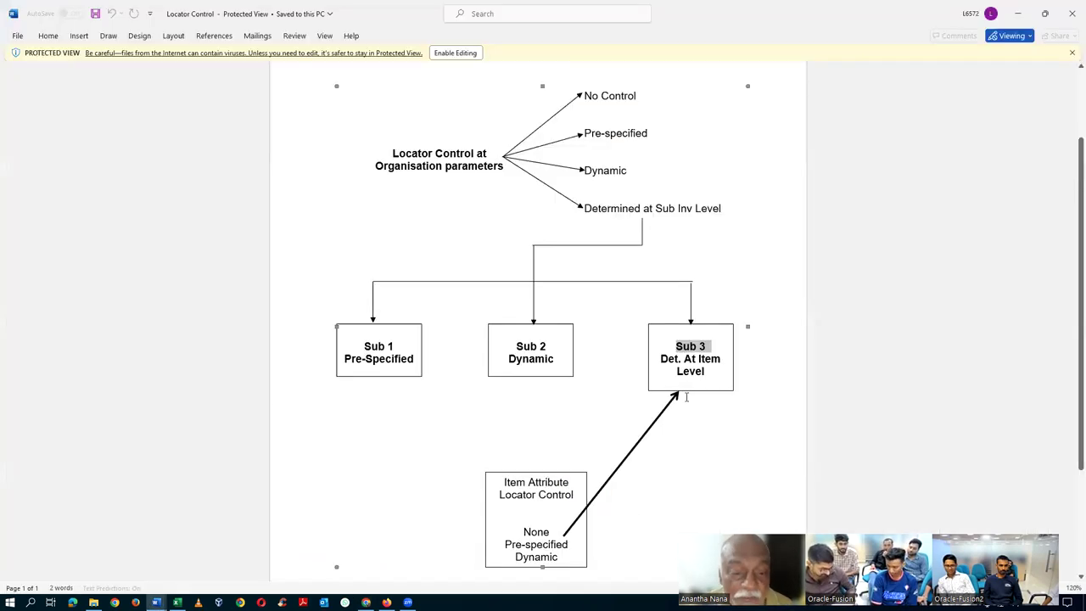
drag(372, 355, 378, 349)
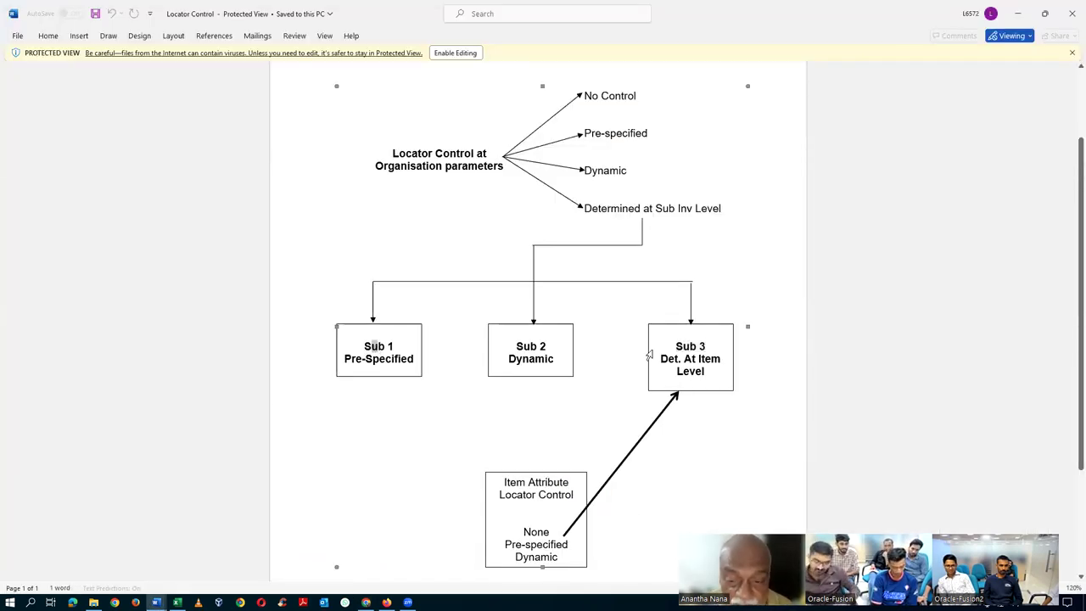
drag(683, 347, 704, 346)
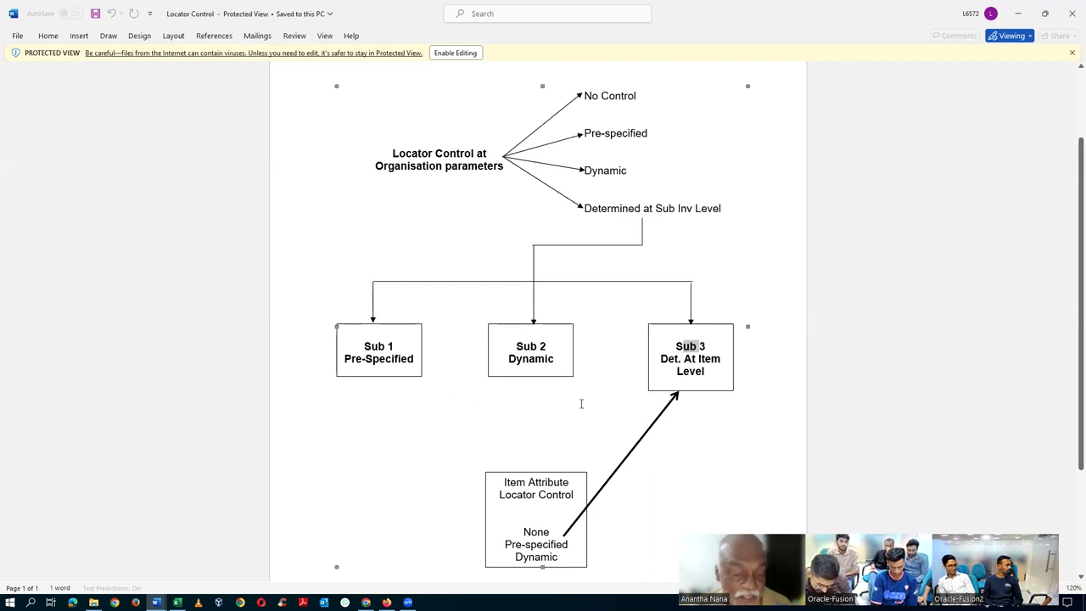
key(alt+Tab)
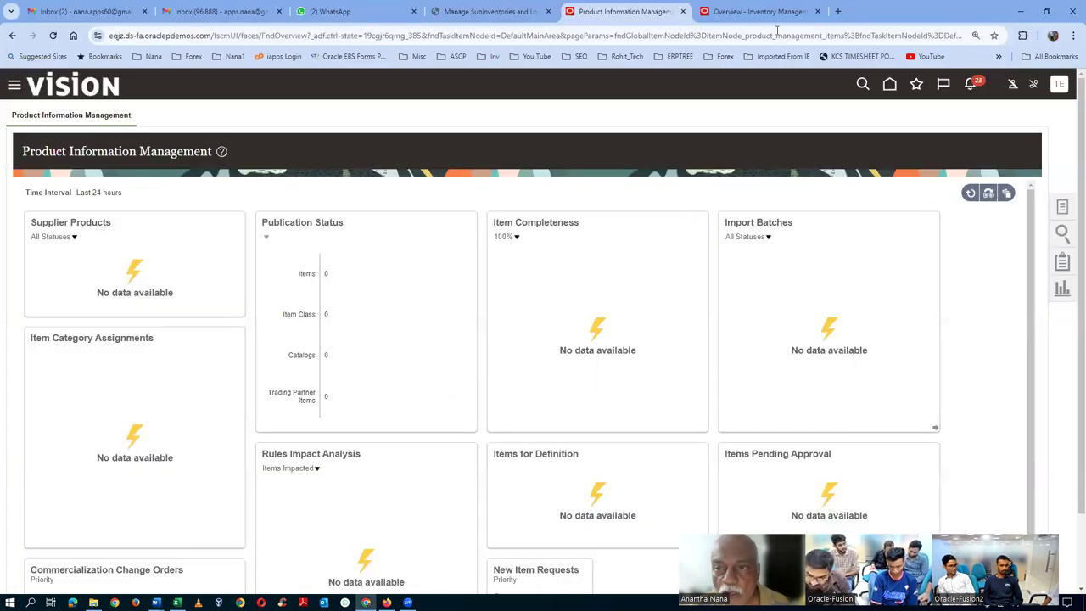
- Create a miscellaneous transaction in Inventory Management with type Miscellaneous Receipt, the charge account entered and Use Current Item Cost set to Yes
click(763, 12)
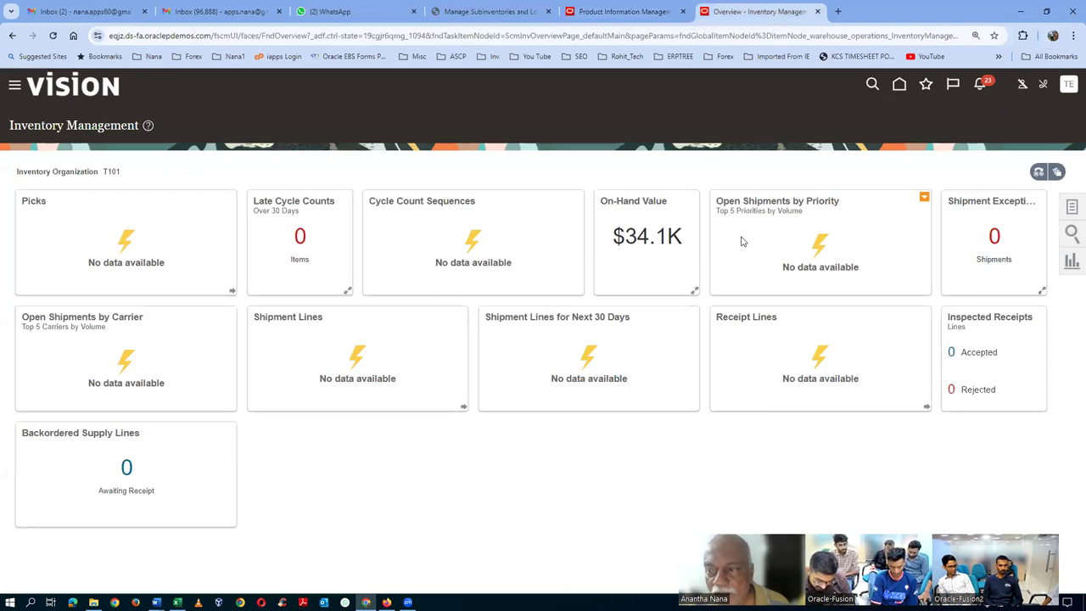
click(1072, 210)
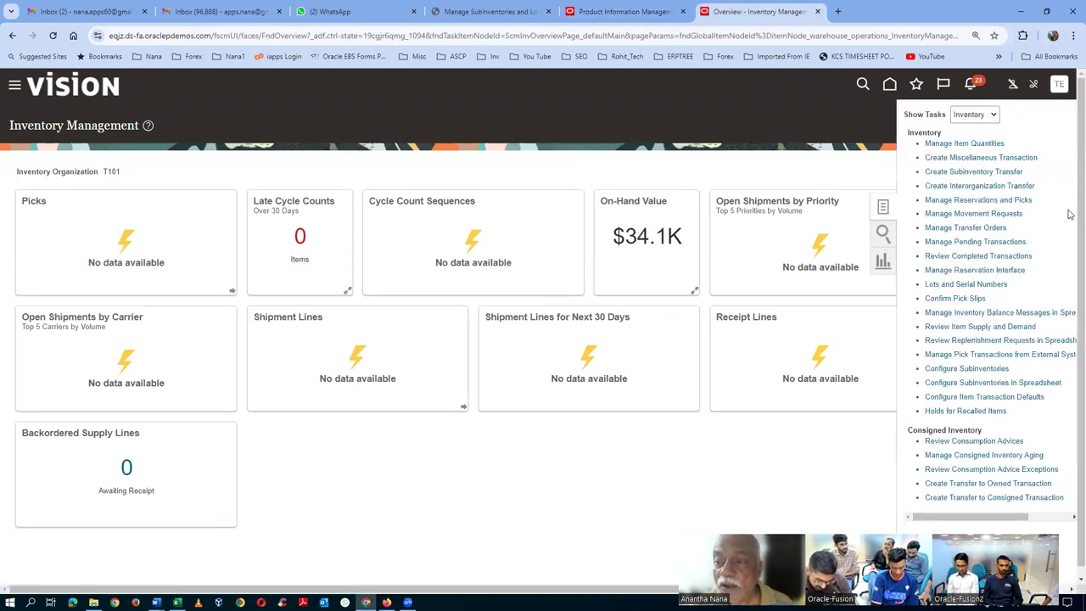
click(977, 158)
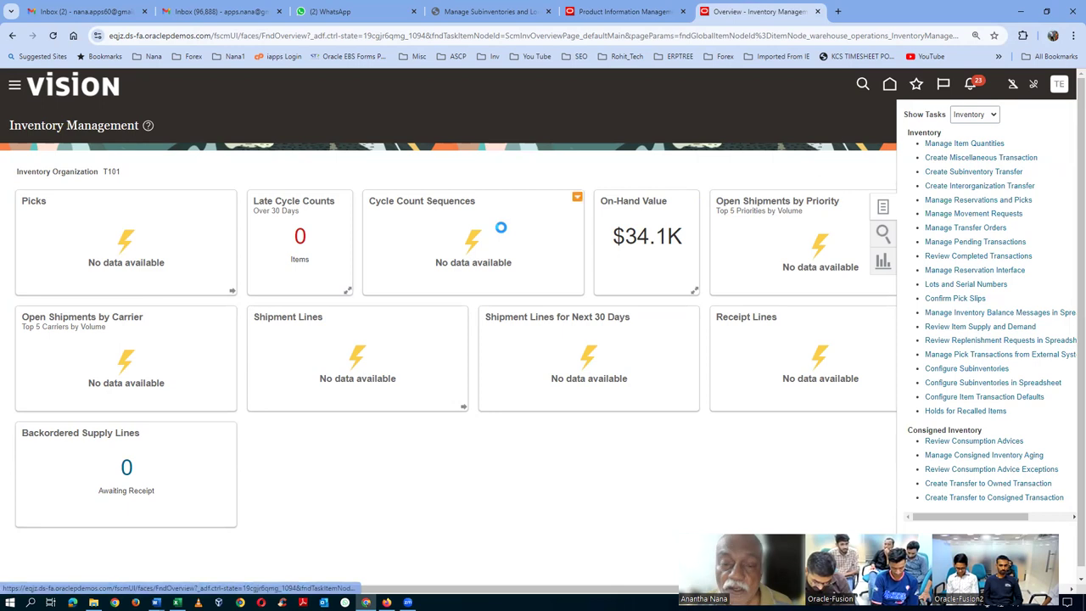
click(496, 237)
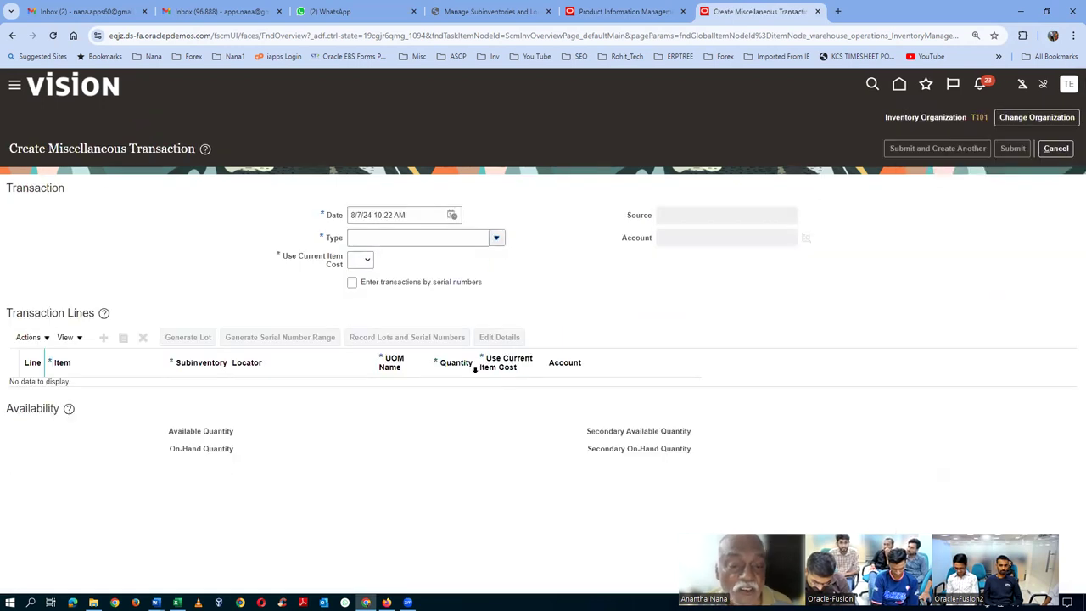
scroll(503, 395, down, 1)
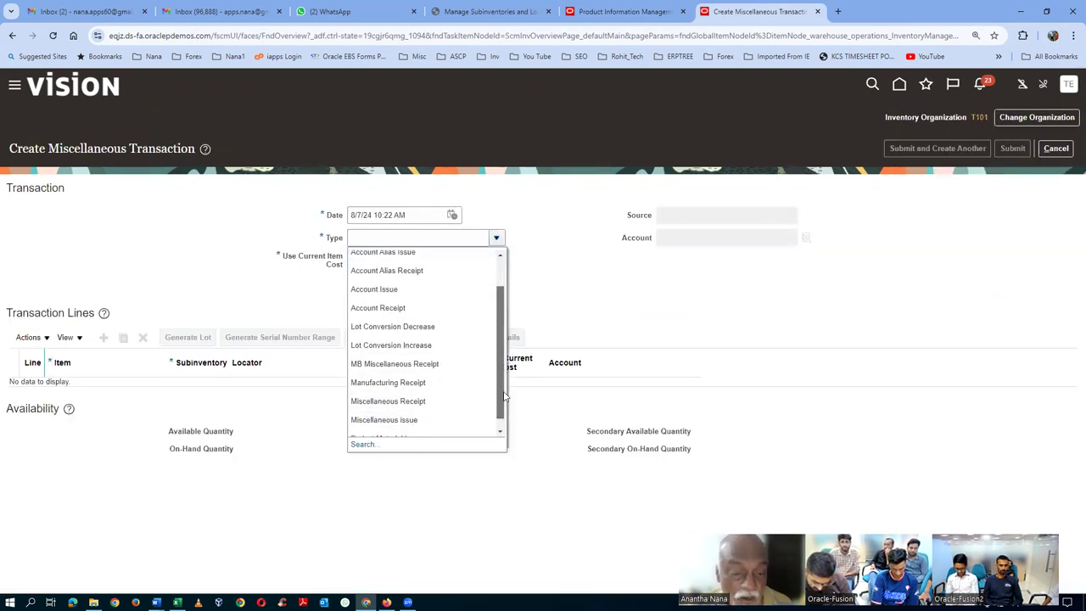
click(422, 405)
click(729, 239)
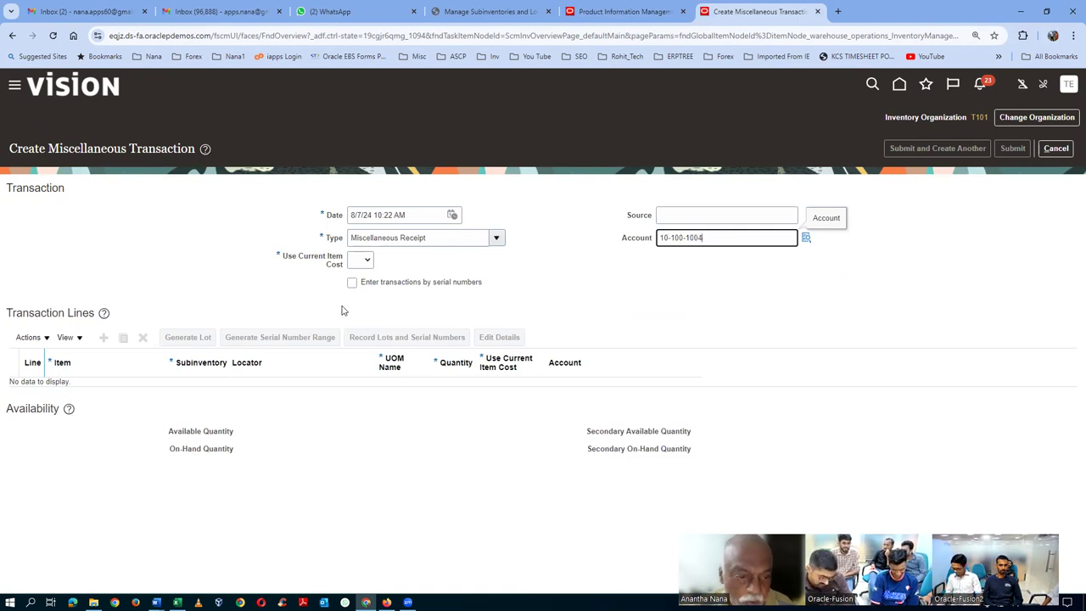
click(360, 261)
click(360, 292)
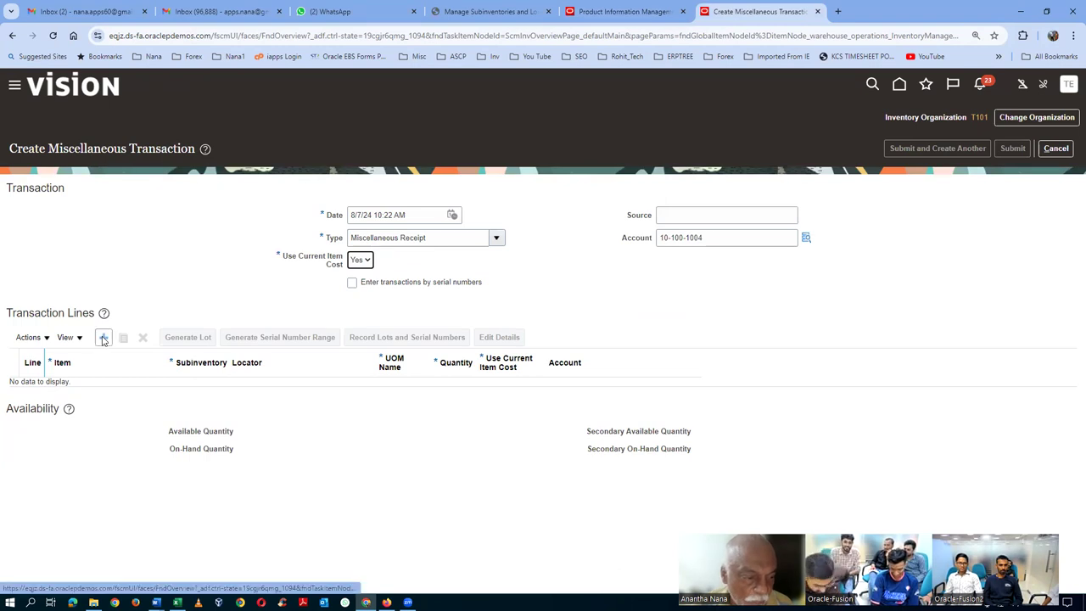
- Add a transaction line to the receipt for item t1016_sub_restrict
click(126, 390)
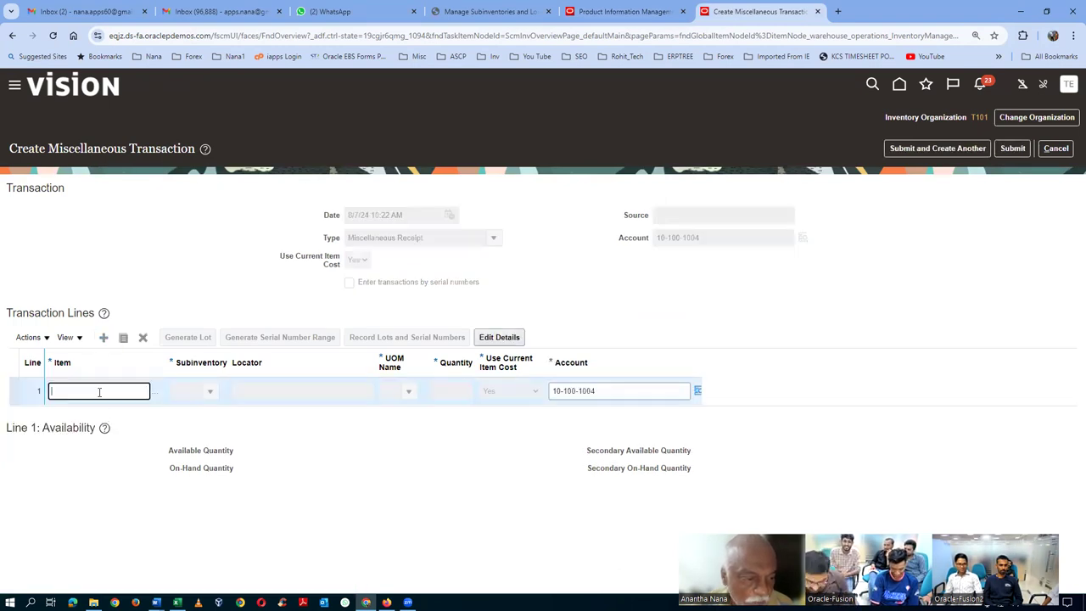
text(t1016)
key(Tab)
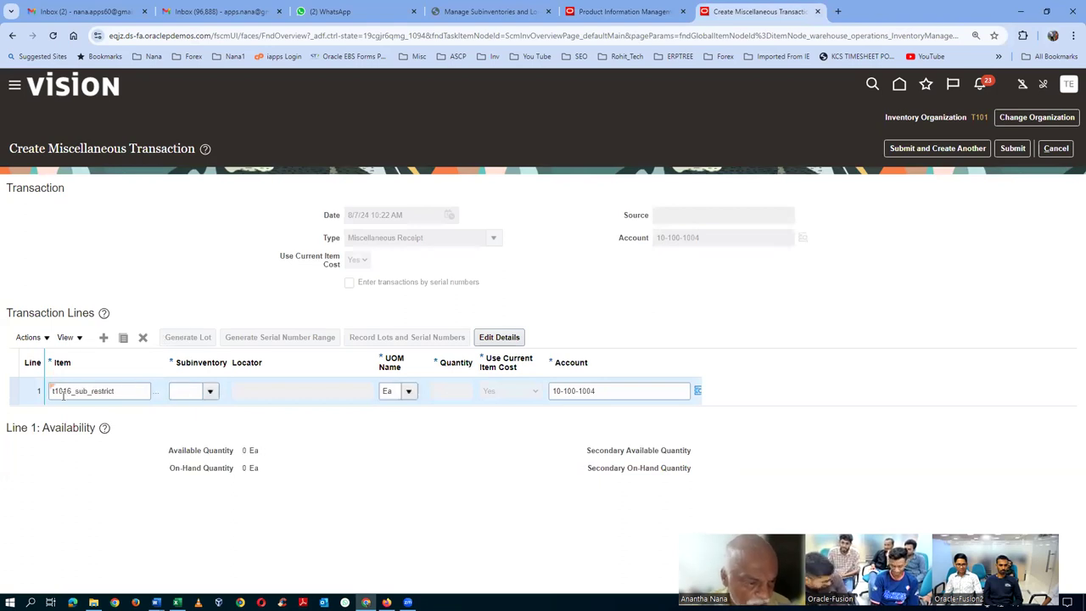
- Search for the subinventories available to t1016_sub_restrict on the transaction line
click(211, 393)
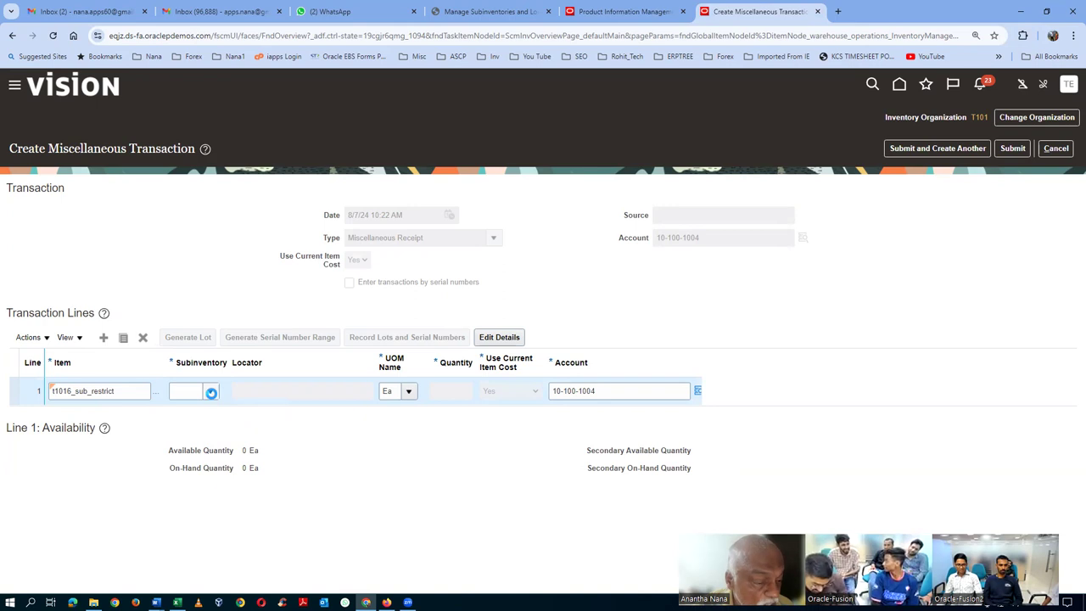
click(185, 410)
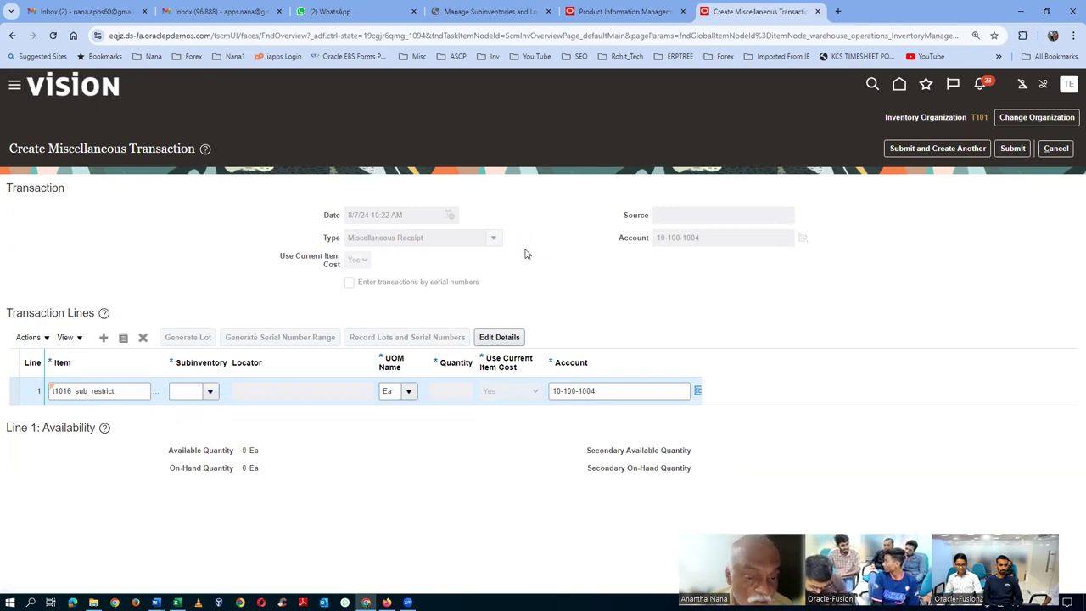
click(638, 345)
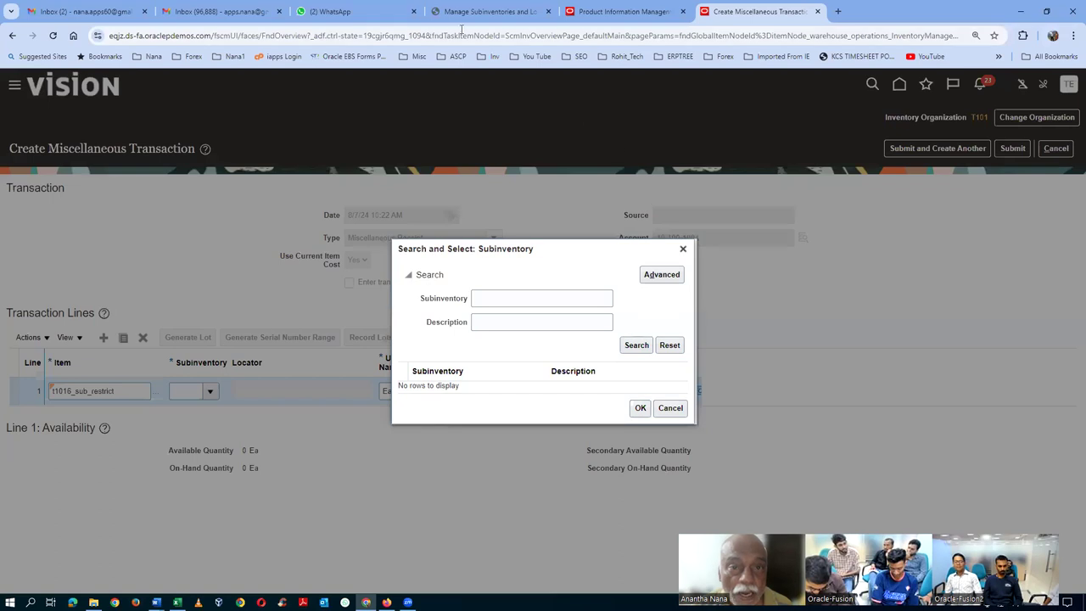
- Assign item t1016_sub_restrict to subinventory sub_1 in Manage Item Subinventories, save it, and return to the subinventory list
click(483, 12)
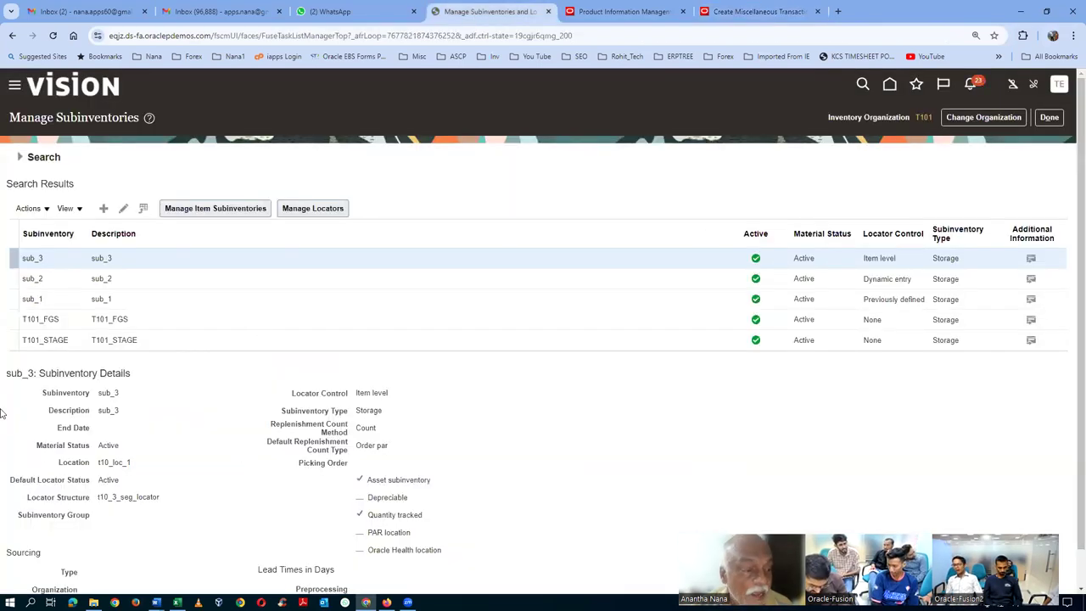
click(17, 298)
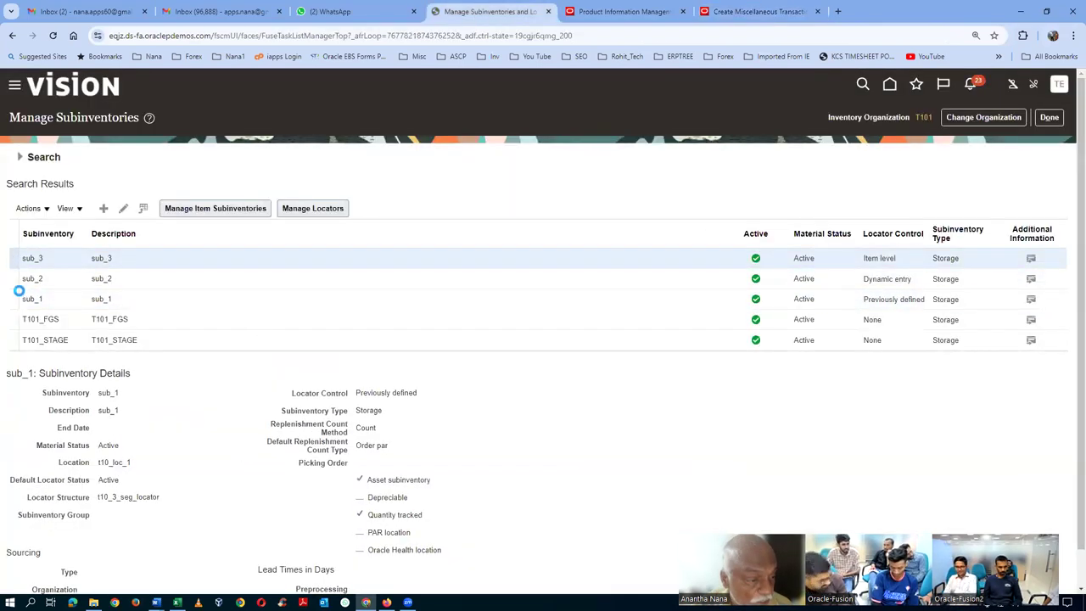
click(14, 298)
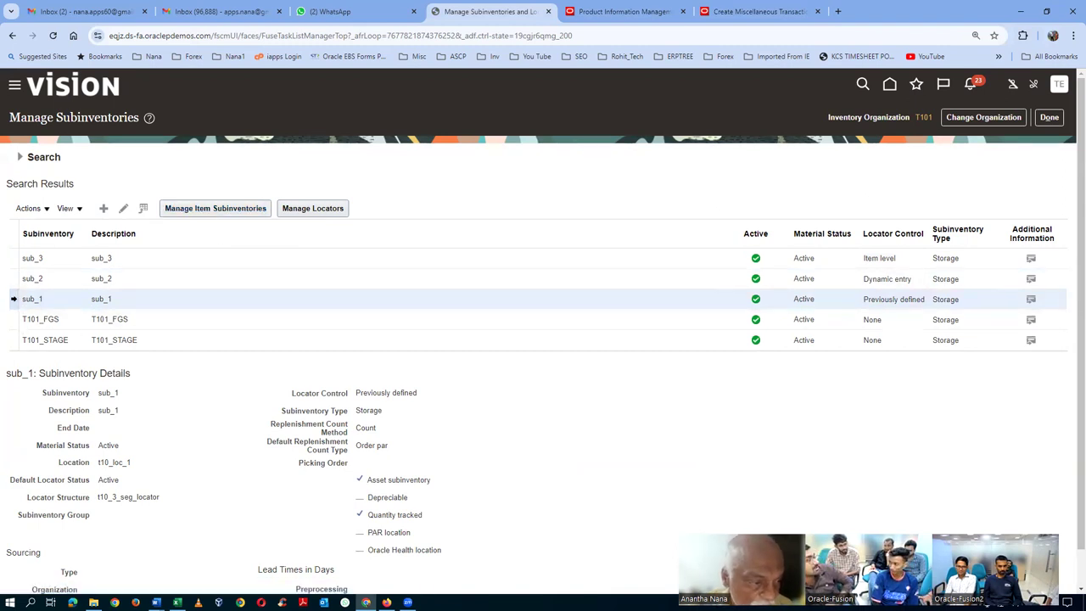
click(217, 209)
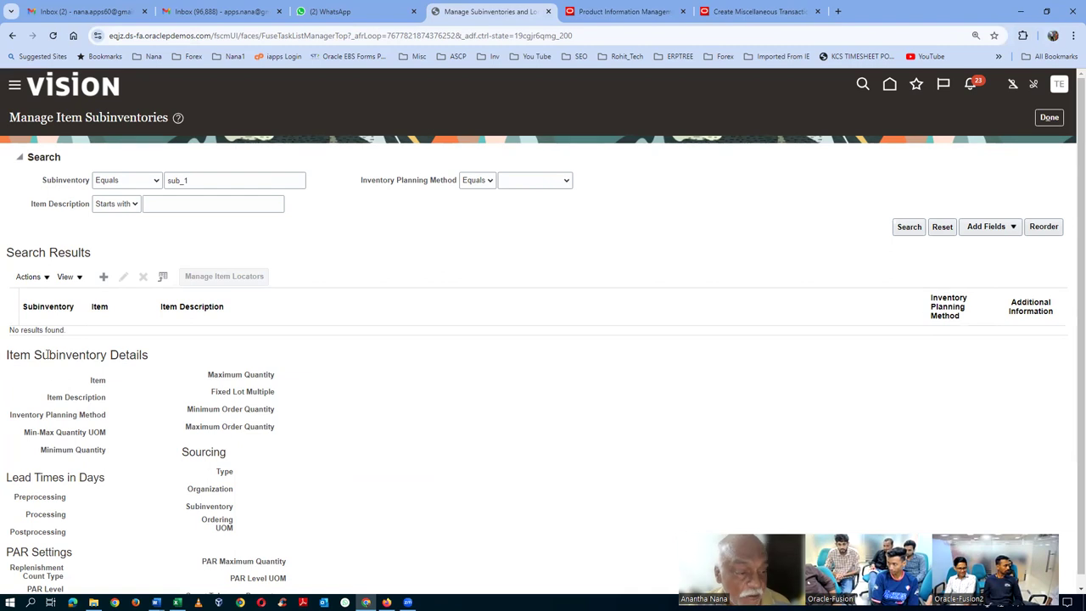
click(104, 277)
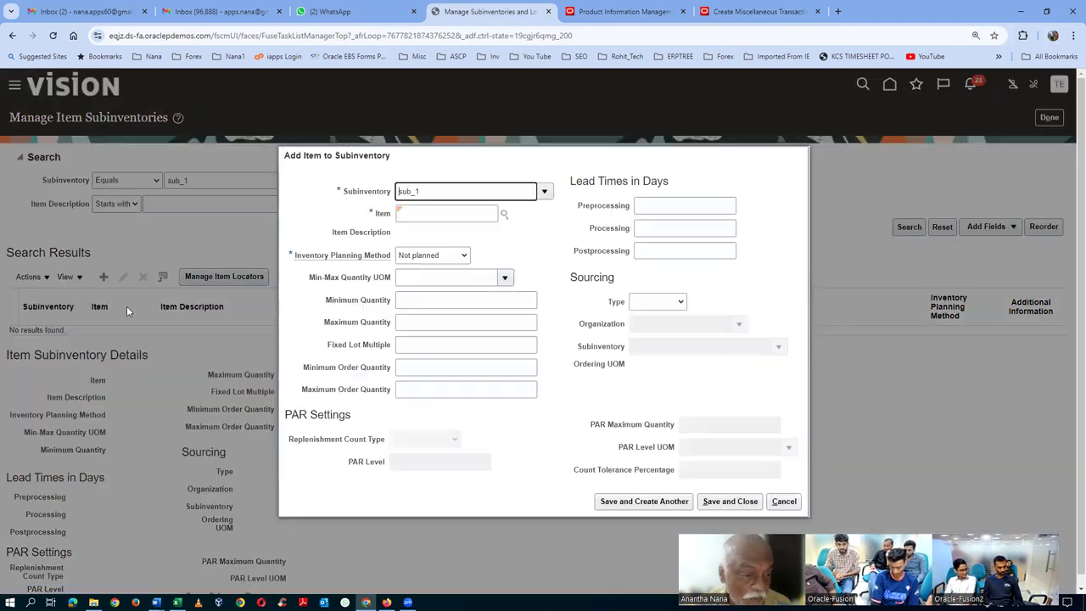
click(483, 212)
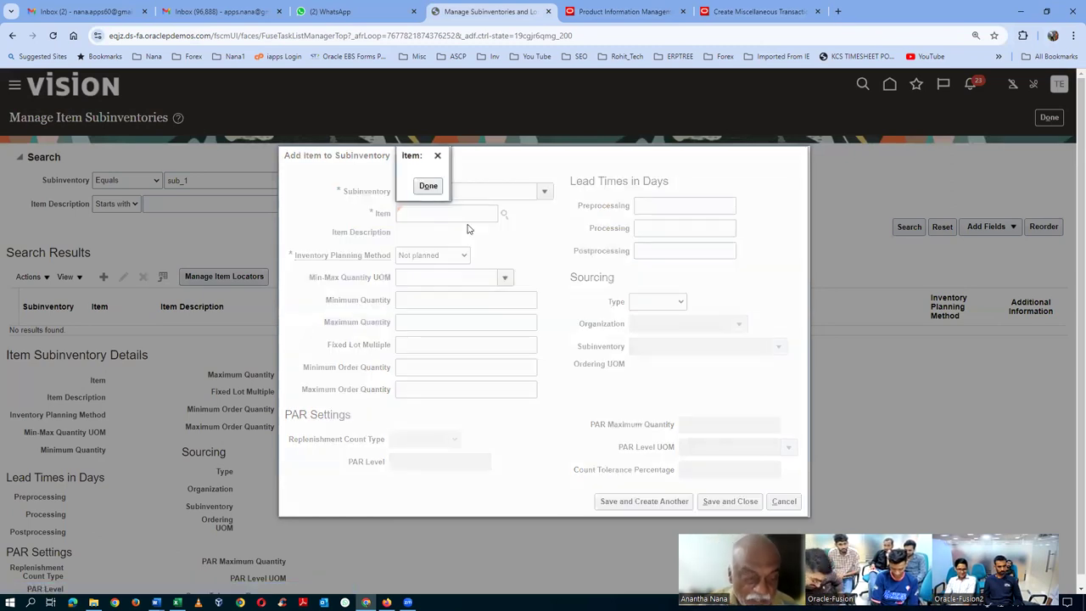
click(428, 184)
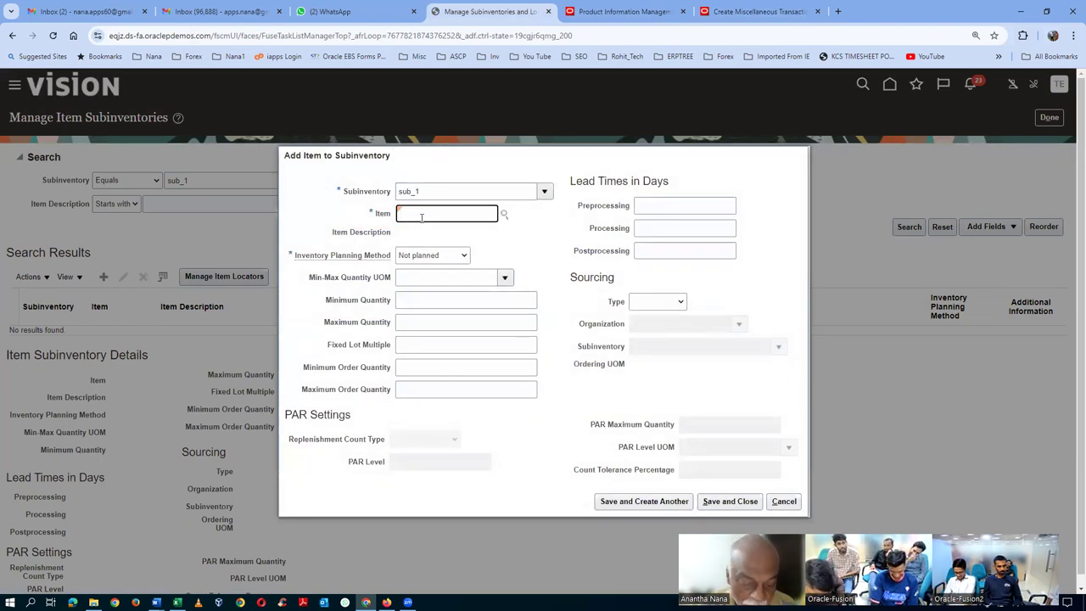
text(11016)
key(Tab)
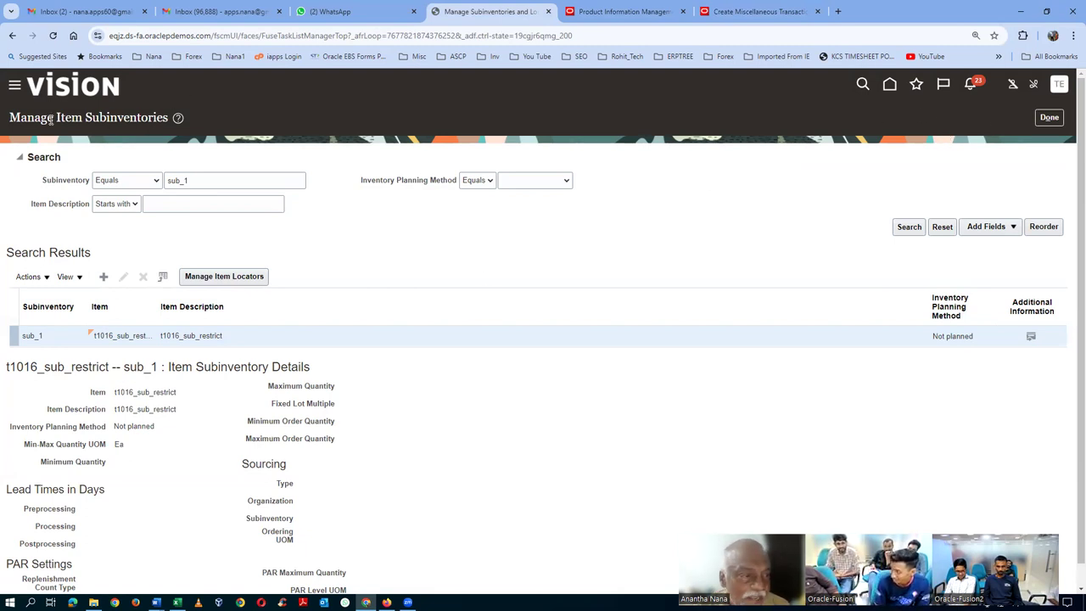
click(1049, 117)
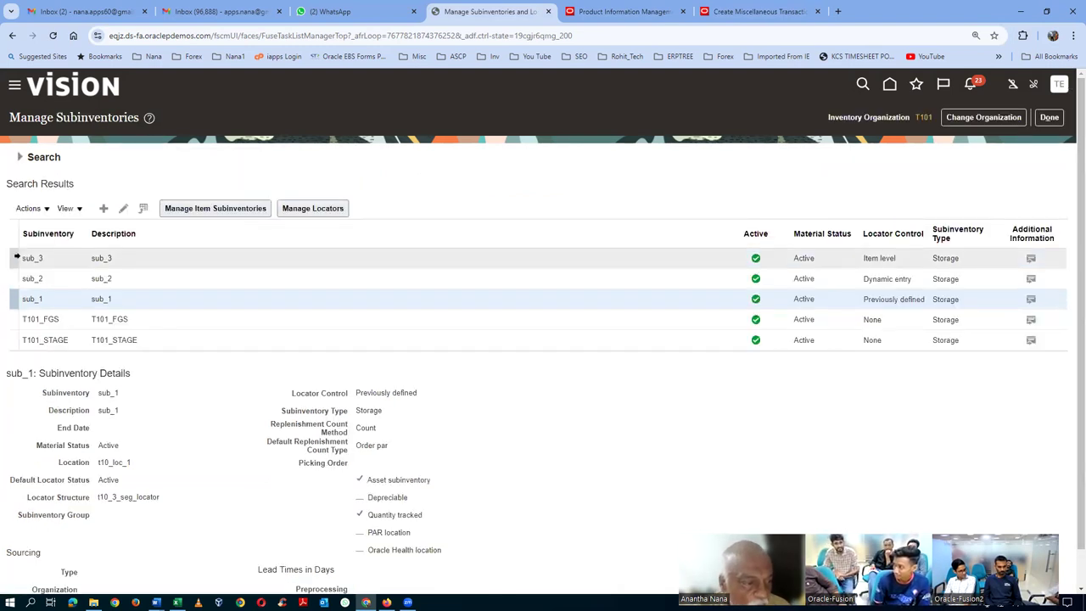
- Assign item t1016_sub_restrict to subinventory sub_3, save it, and return to the subinventory list
click(16, 256)
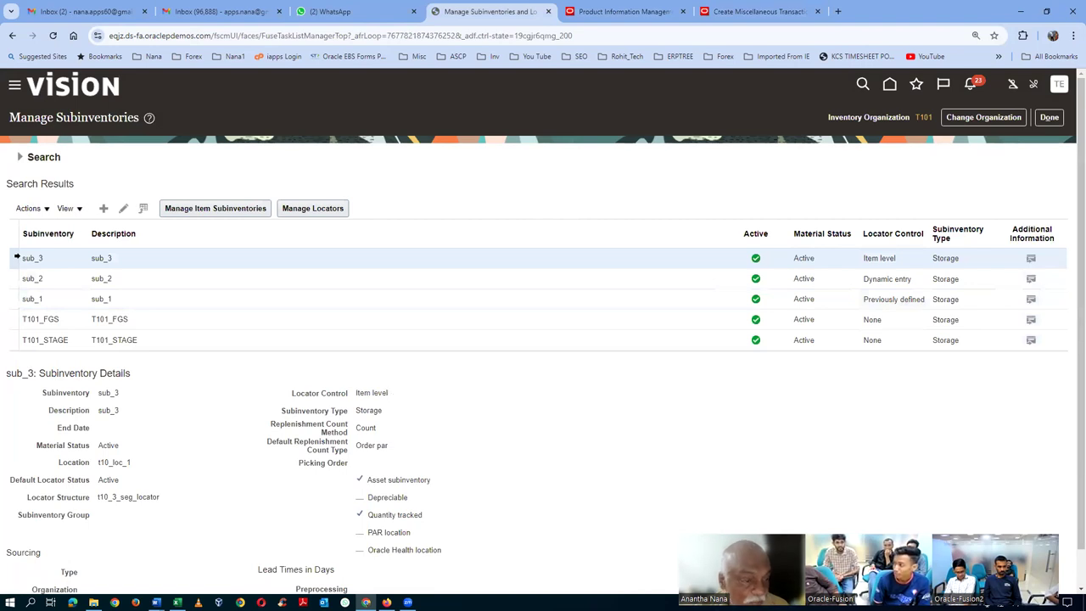
click(220, 211)
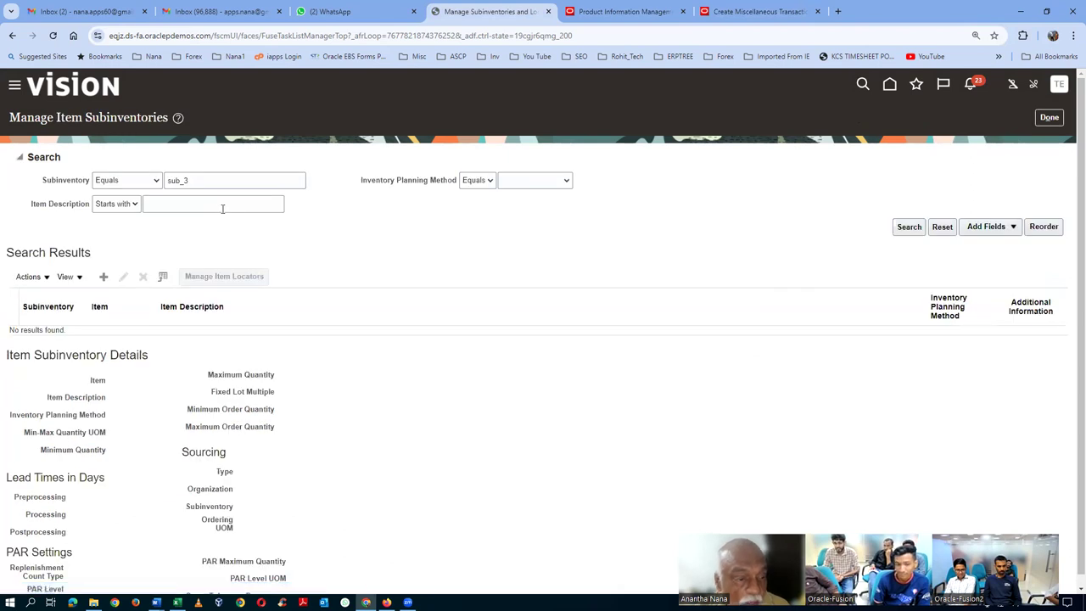
click(104, 277)
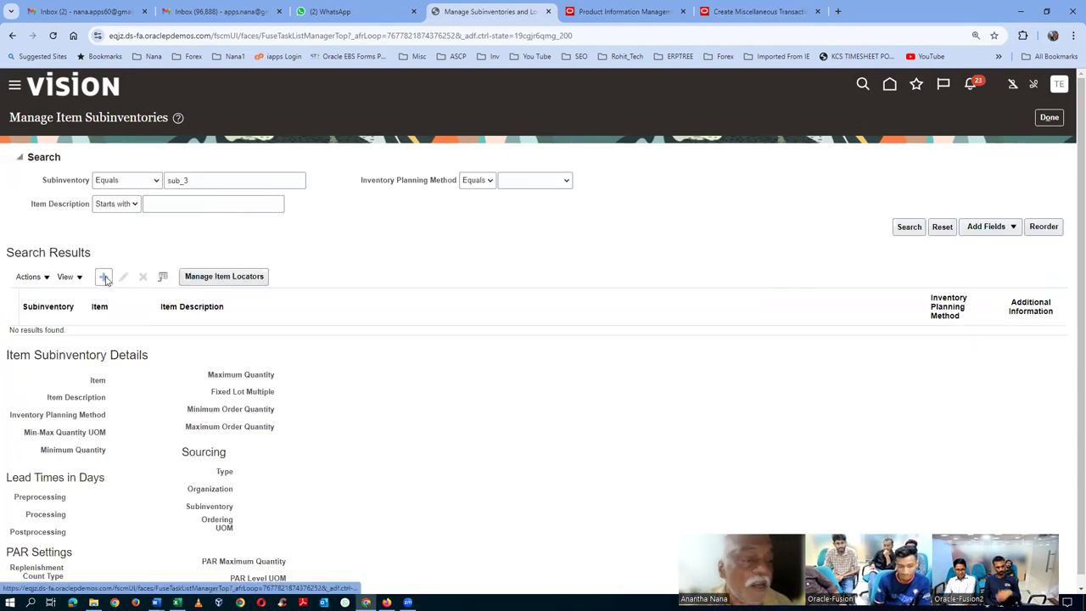
click(431, 215)
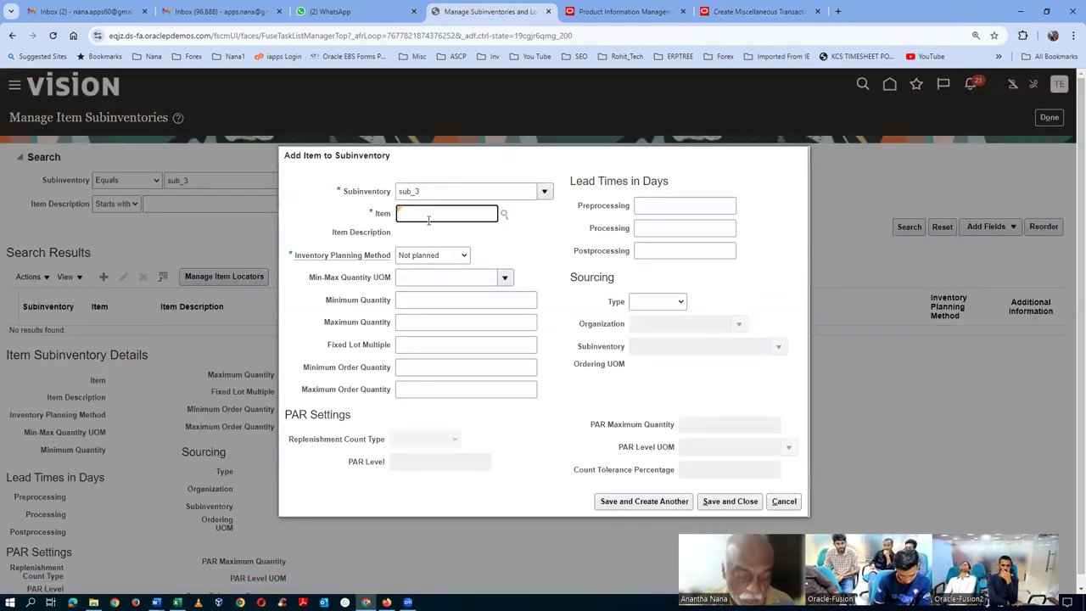
key(Tab)
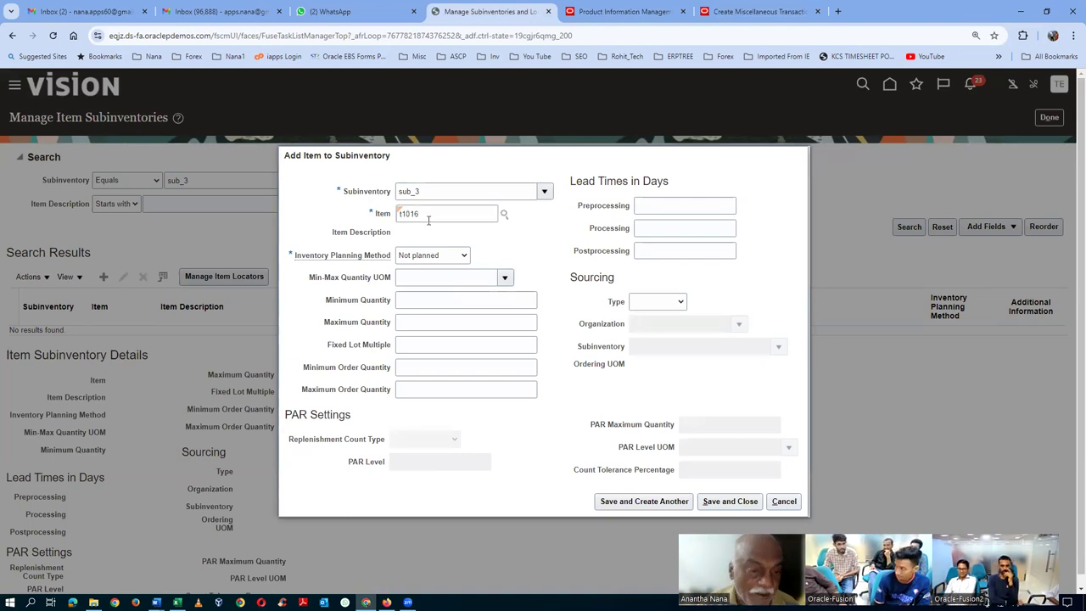
click(752, 501)
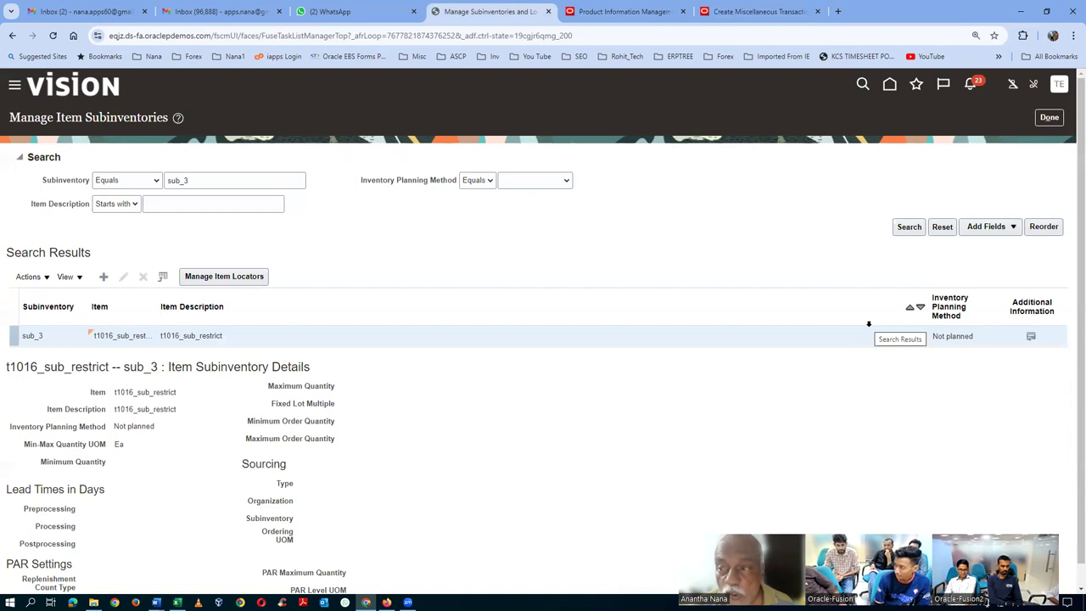
click(1050, 117)
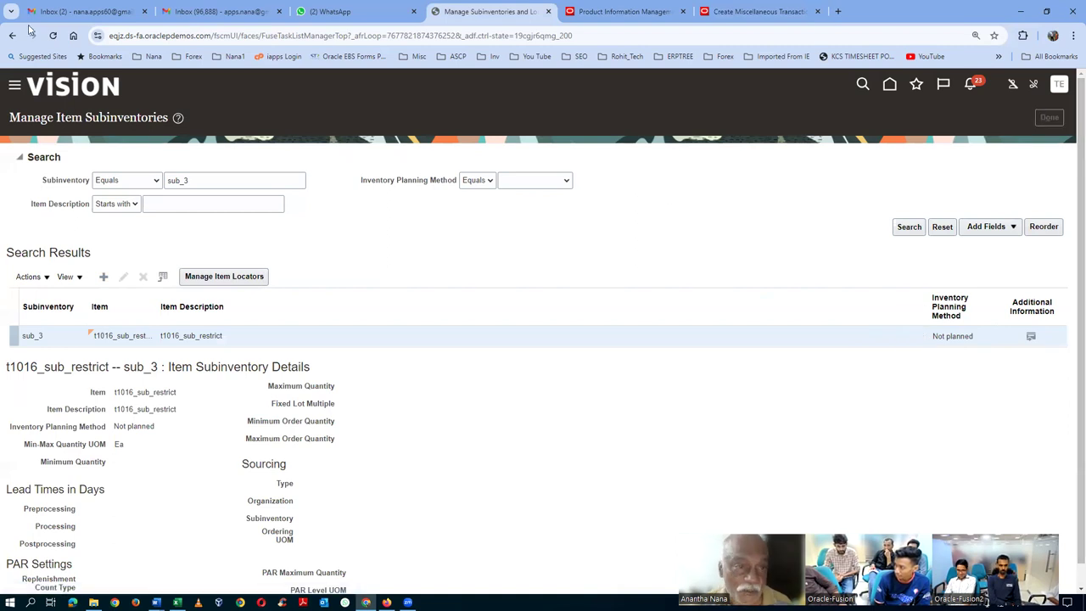
- Rerun the subinventory search on the miscellaneous receipt line and compare the results with the full list in Manage Subinventories
click(747, 11)
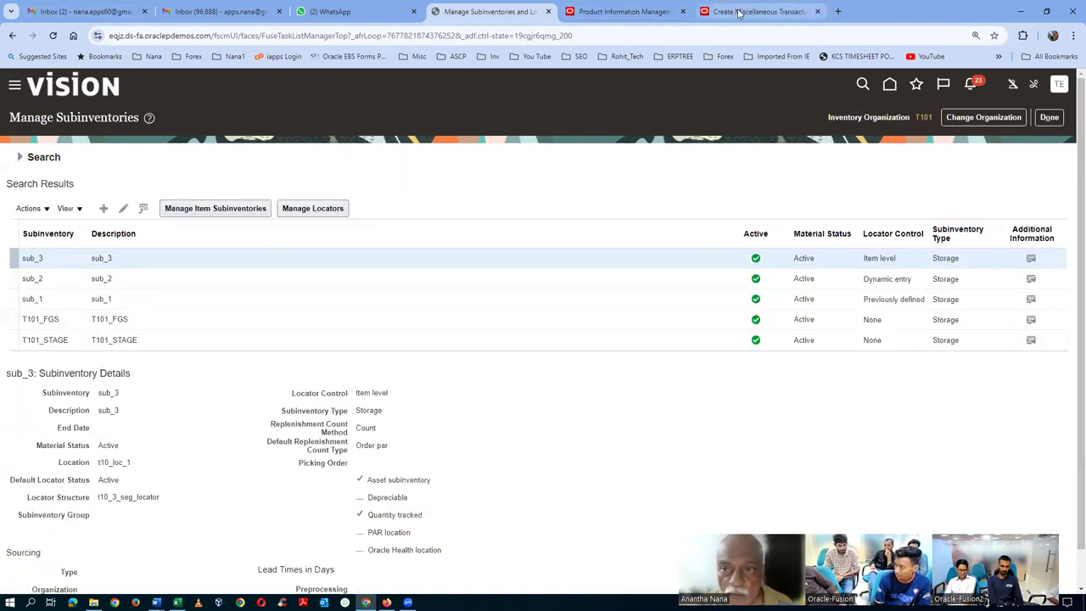
click(642, 347)
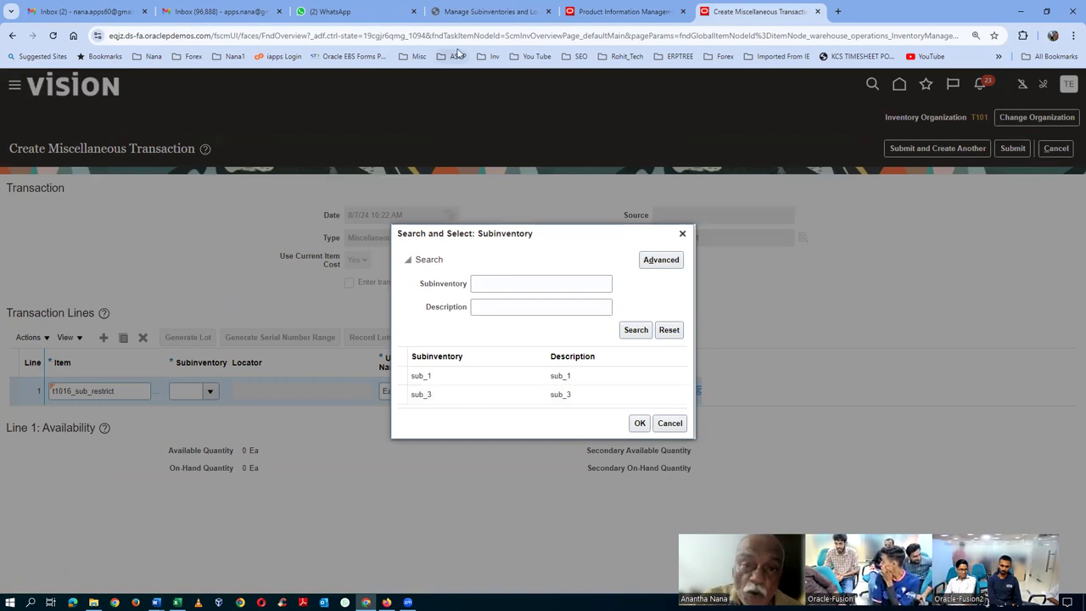
click(491, 11)
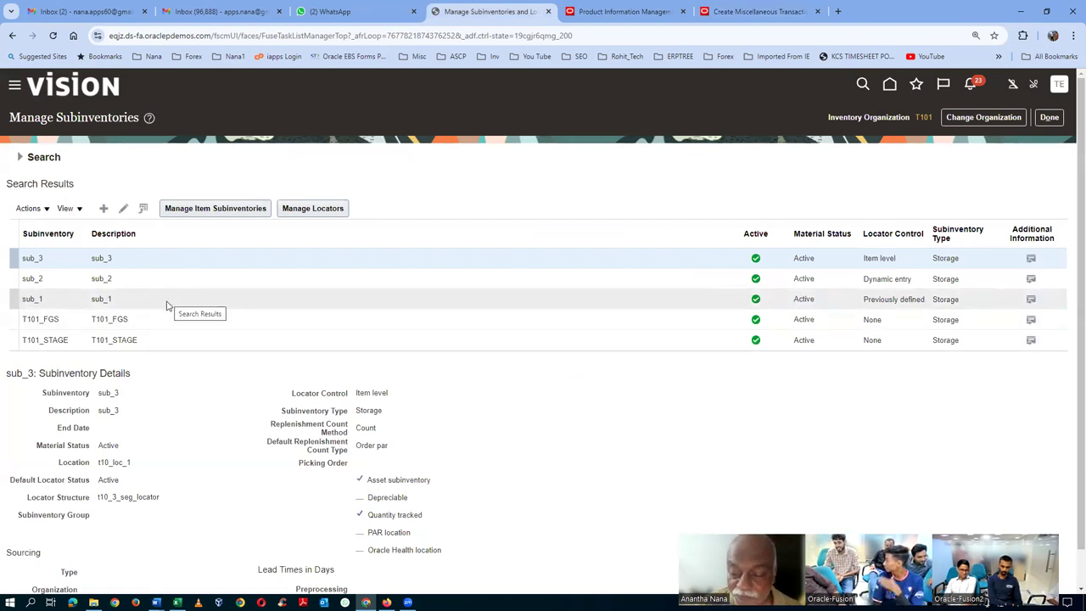
- Switch to the Fusion_Inventory_Work_Sheet workbook in Excel and select the Locator Restriction row in the agenda
click(602, 14)
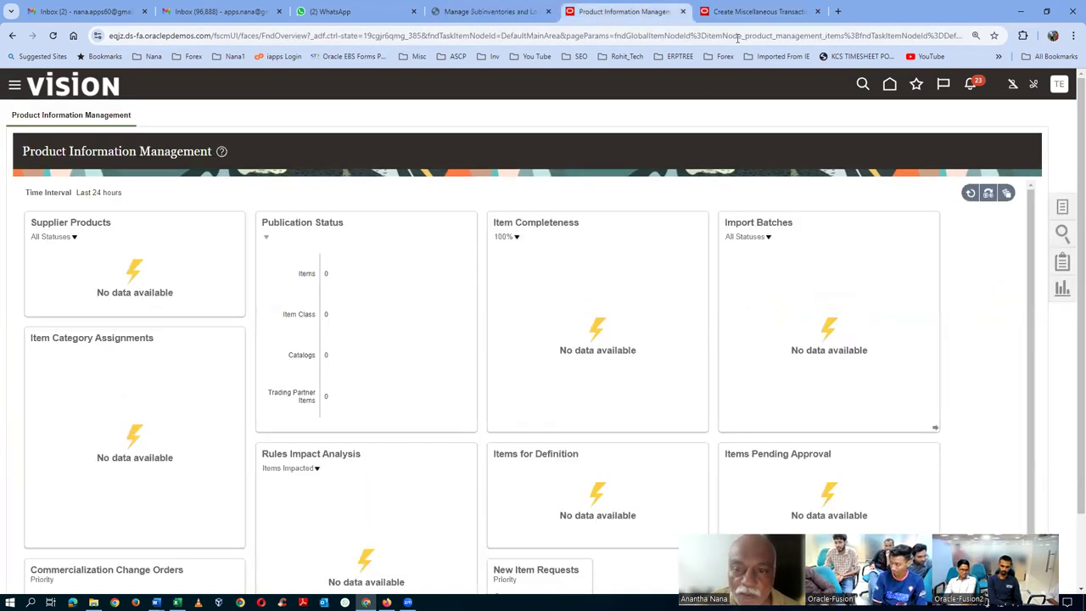
key(alt+Tab)
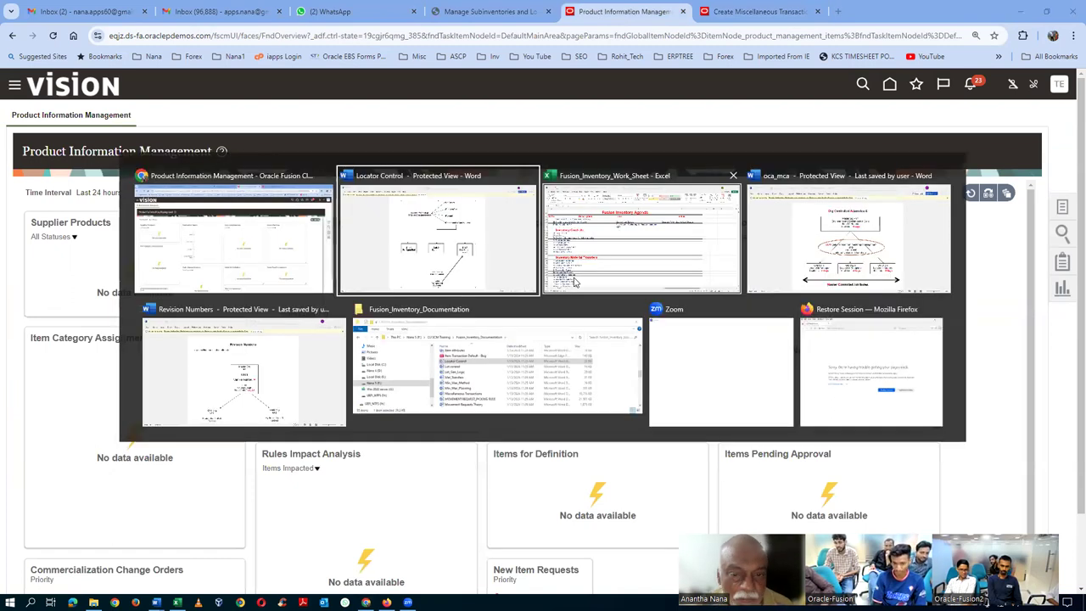
click(573, 282)
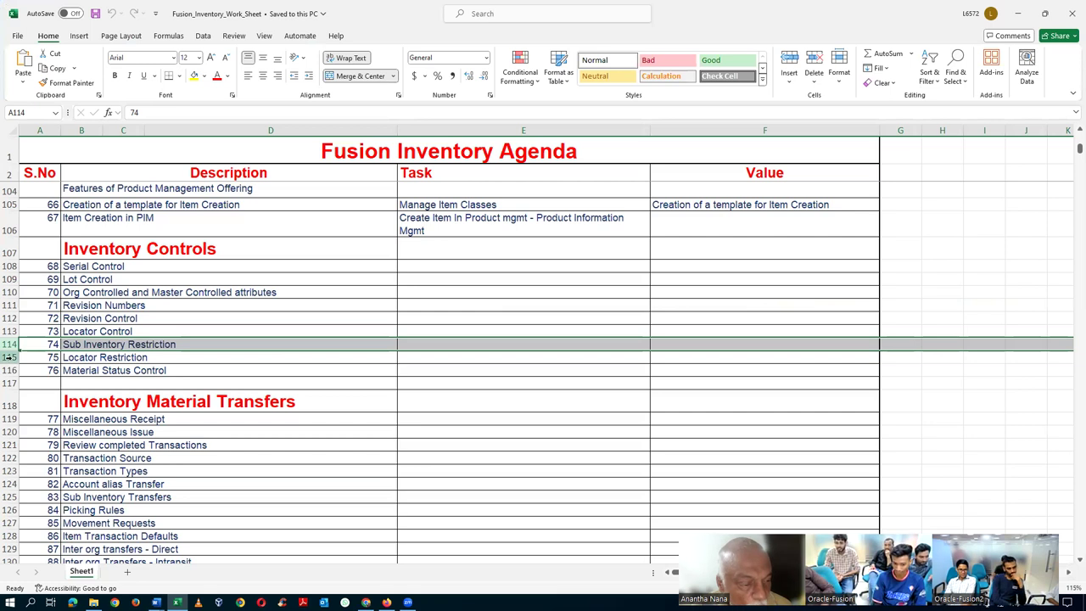
click(10, 357)
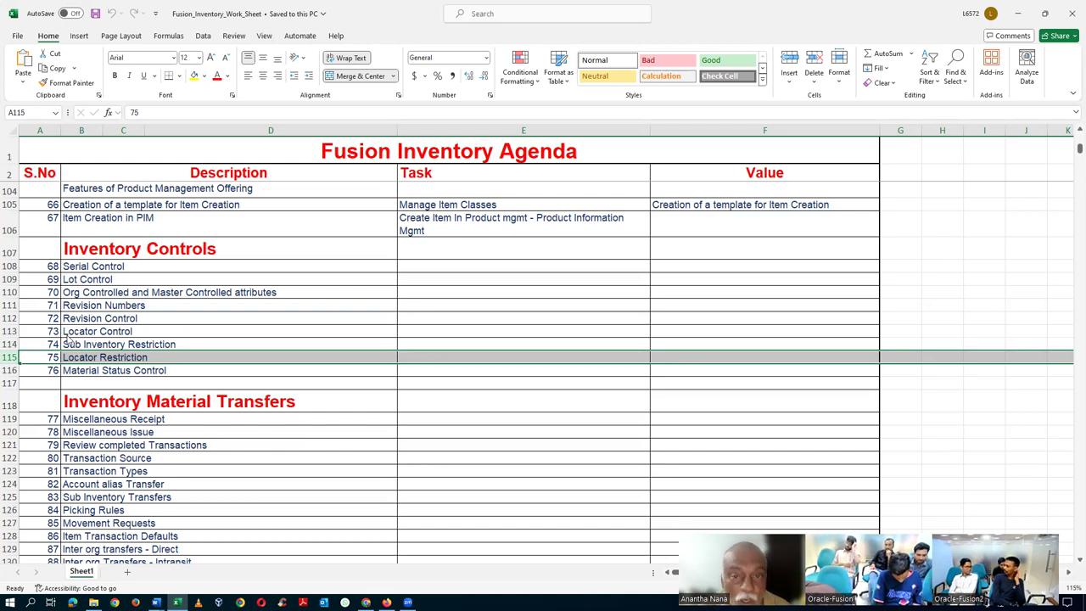
- Switch back to Product Information Management in the browser and search Browse Items for items starting with t1016
key(alt+Tab)
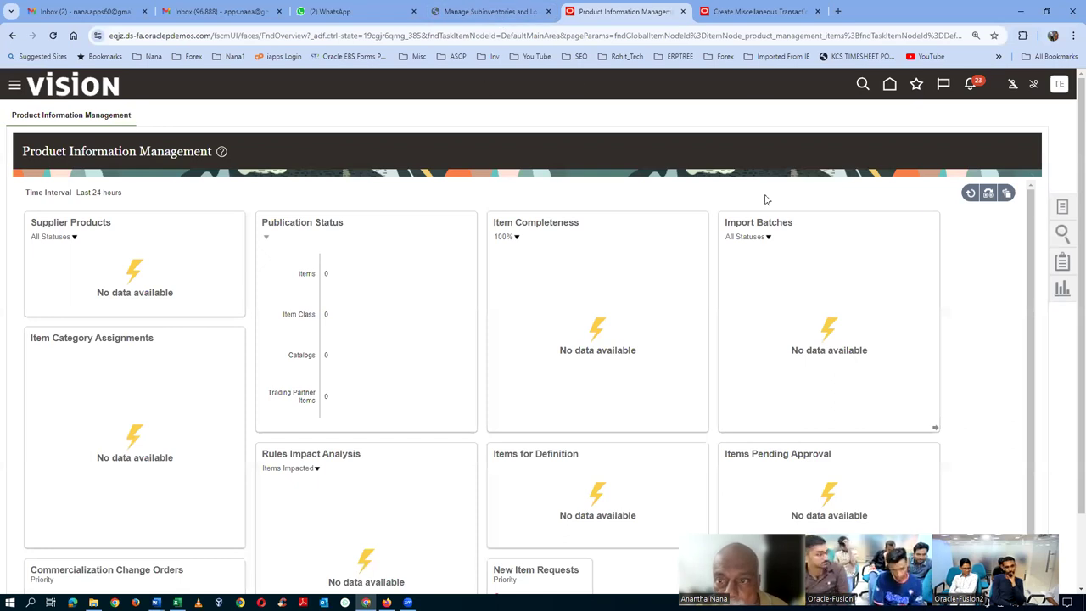
click(1063, 209)
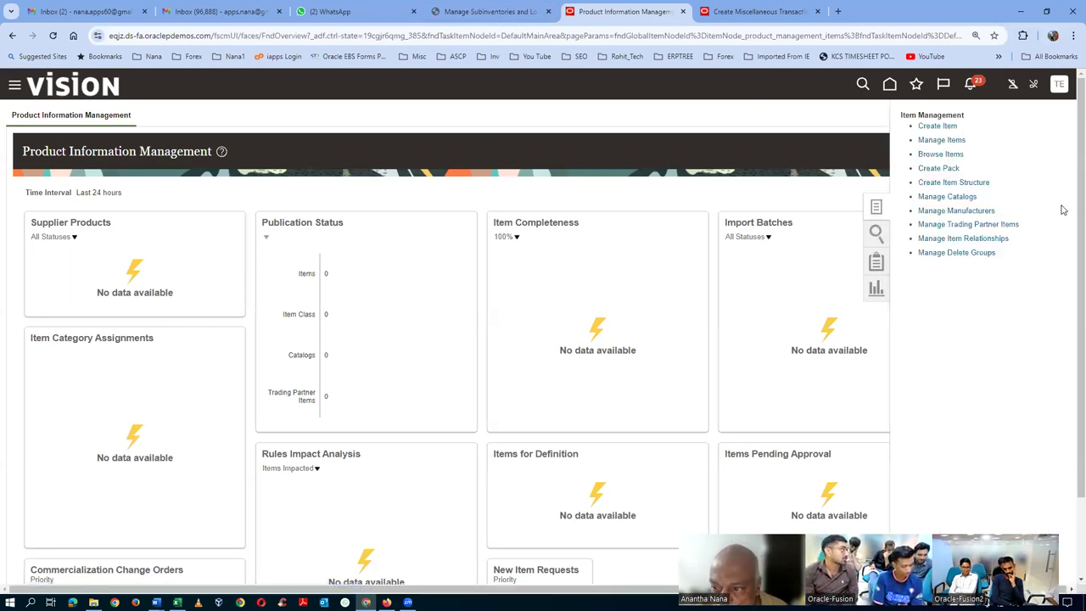
click(941, 153)
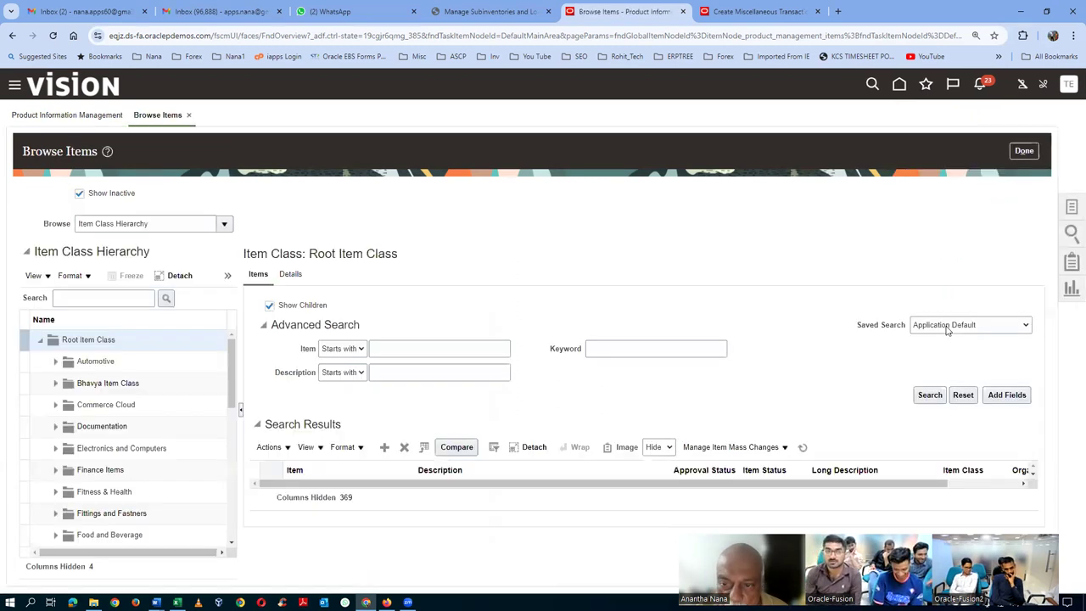
click(389, 351)
text(t1016)
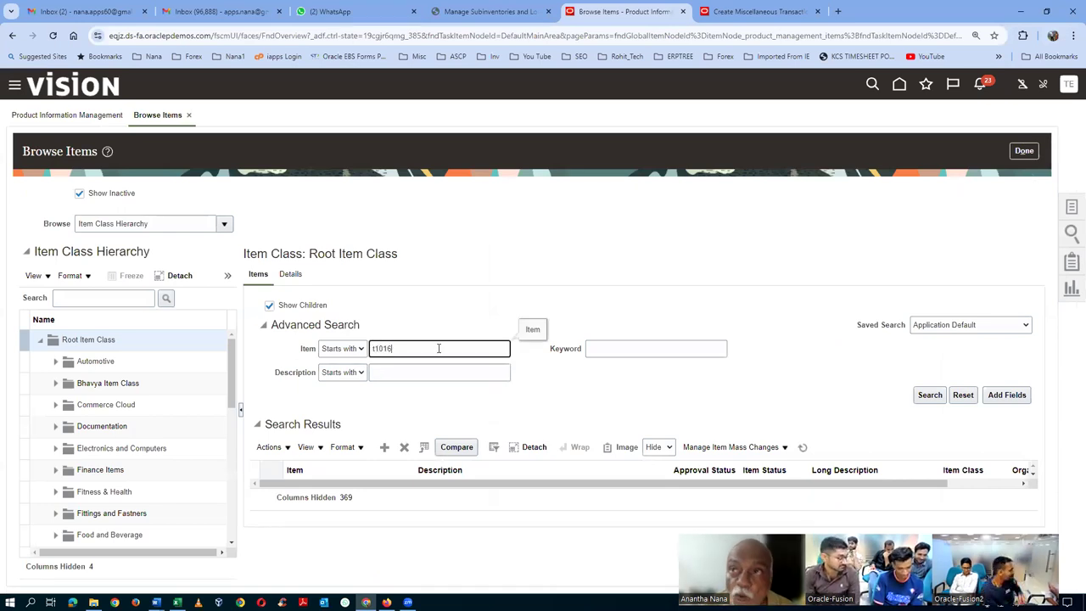
click(927, 394)
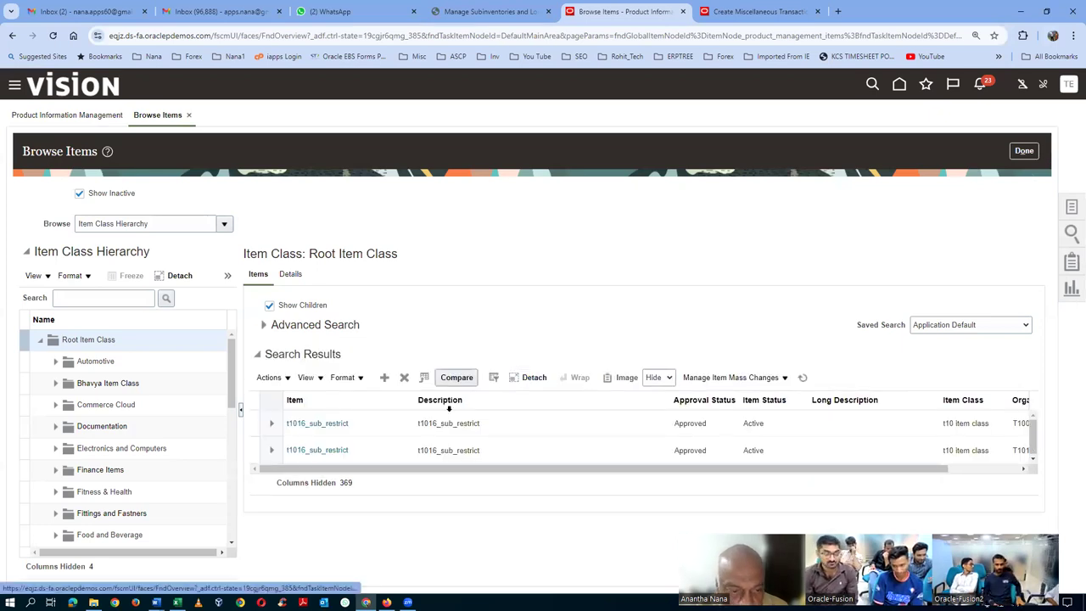
scroll(652, 477, right, 3)
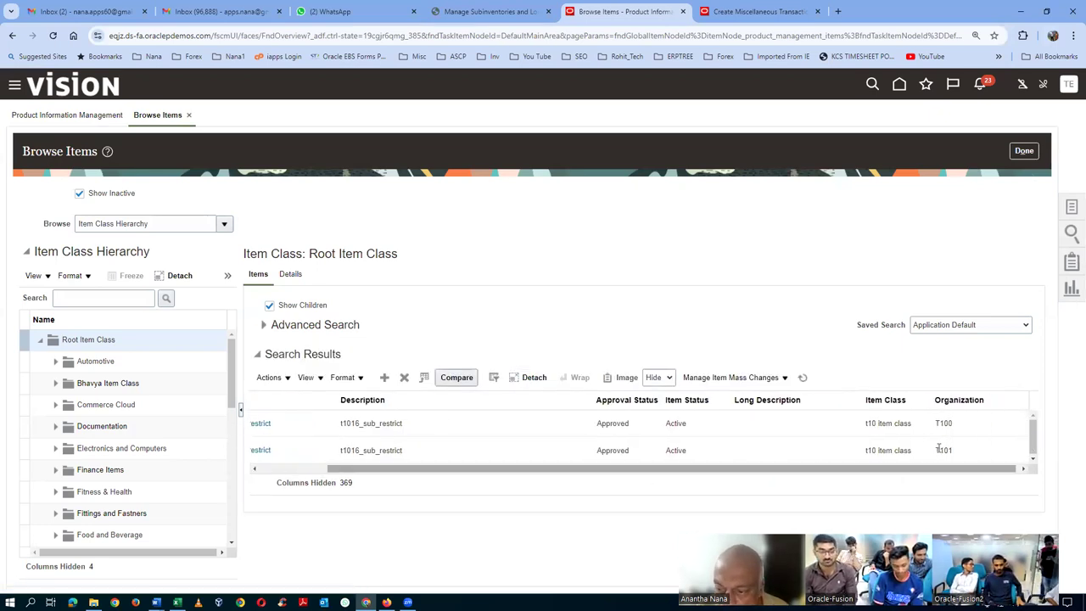
- Open item t1016_sub_restrict in organization T100 for editing and display its Inventory specifications
drag(399, 468, 332, 468)
click(317, 423)
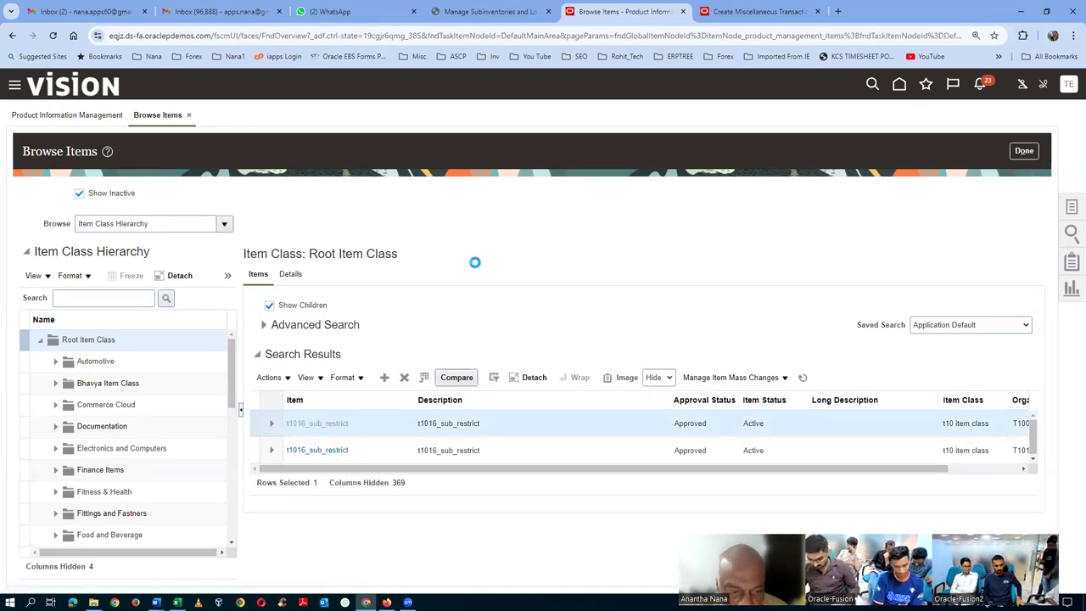
scroll(473, 265, down, 2)
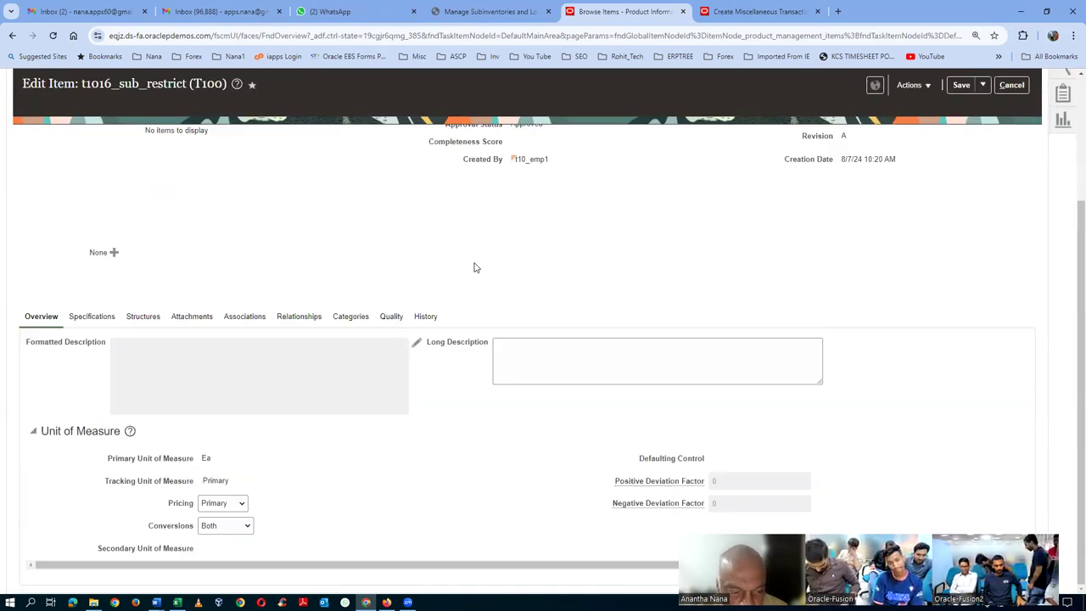
click(96, 317)
scroll(106, 442, down, 2)
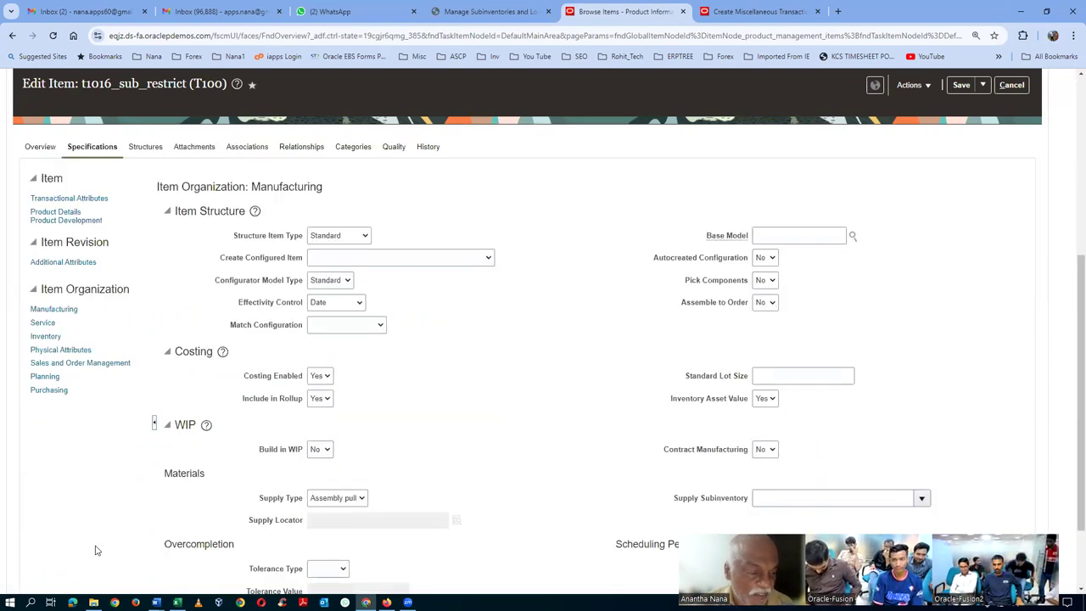
click(44, 336)
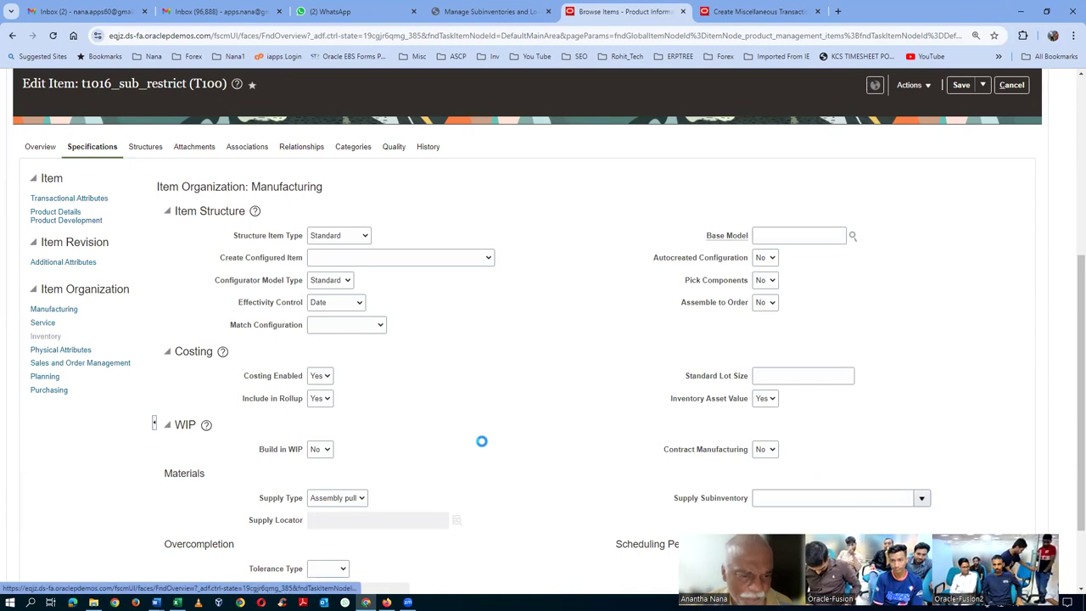
- Set Restrict Locators to Yes for t1016_sub_restrict, then save and close the item
scroll(478, 443, down, 10)
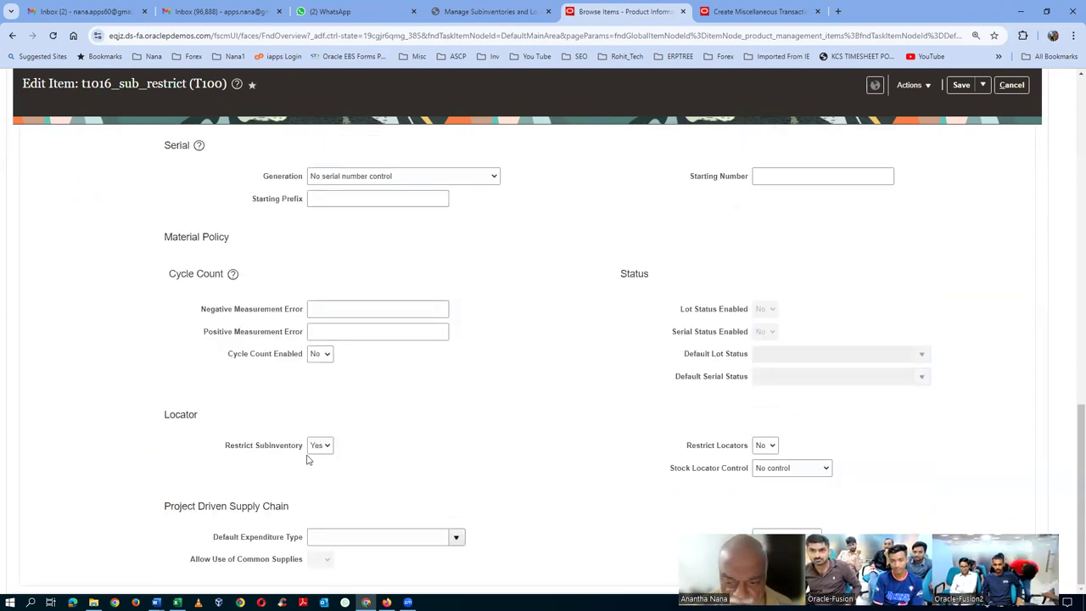
click(772, 448)
click(761, 467)
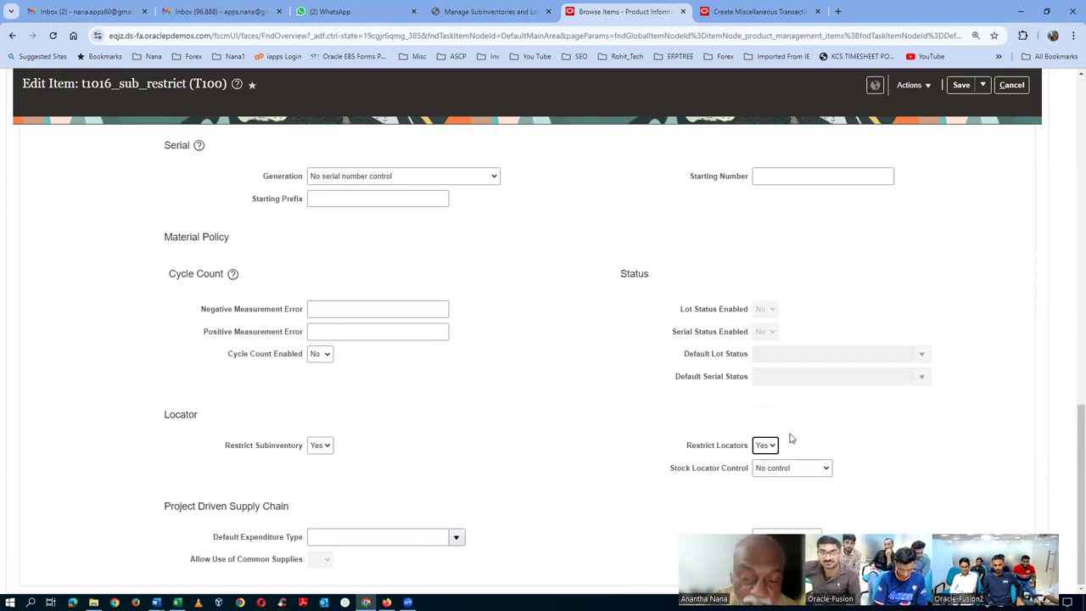
scroll(933, 414, up, 2)
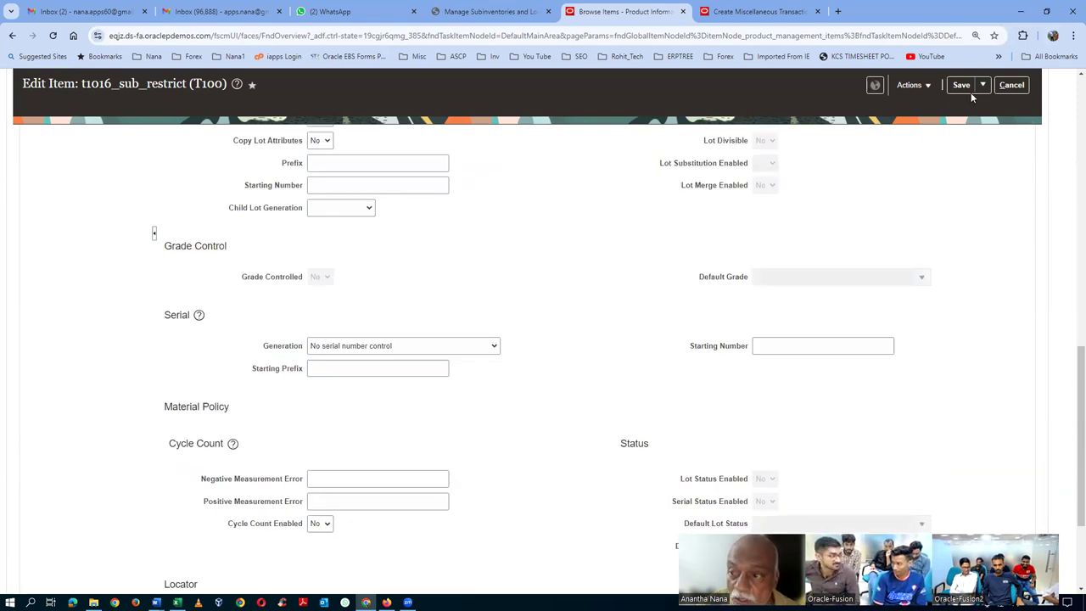
click(984, 83)
click(984, 107)
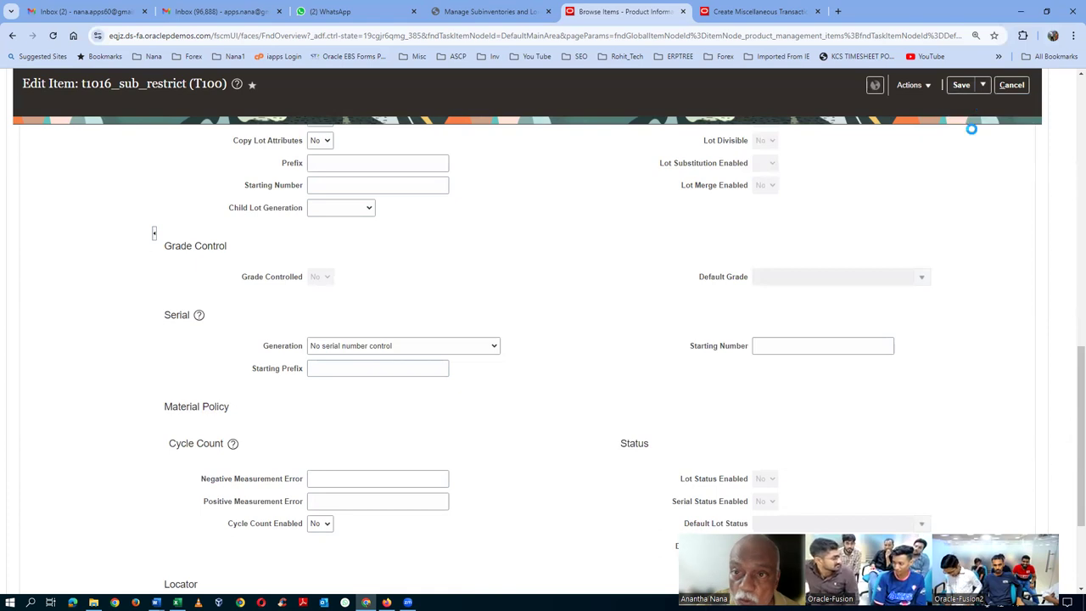
- Choose sub_1 on the open miscellaneous receipt line, then cancel the transaction and discard its changes
click(738, 11)
click(452, 377)
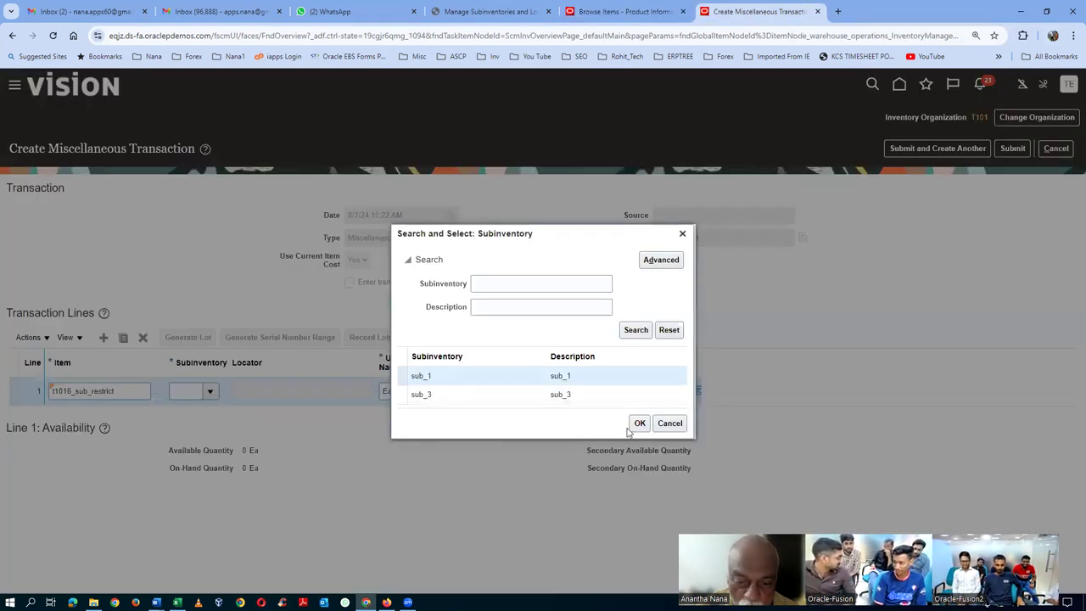
click(638, 423)
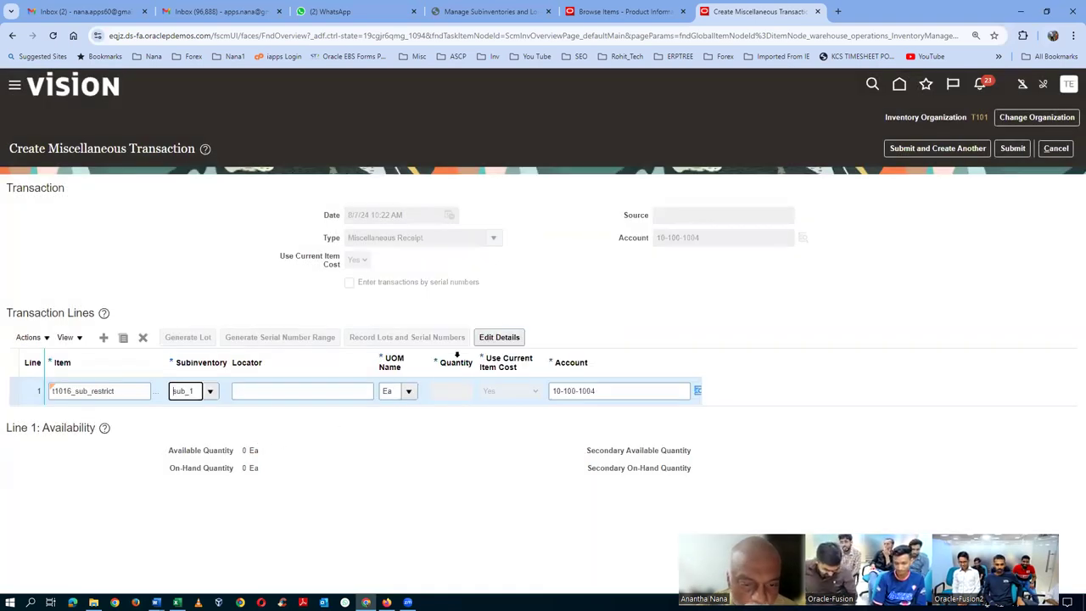
click(948, 207)
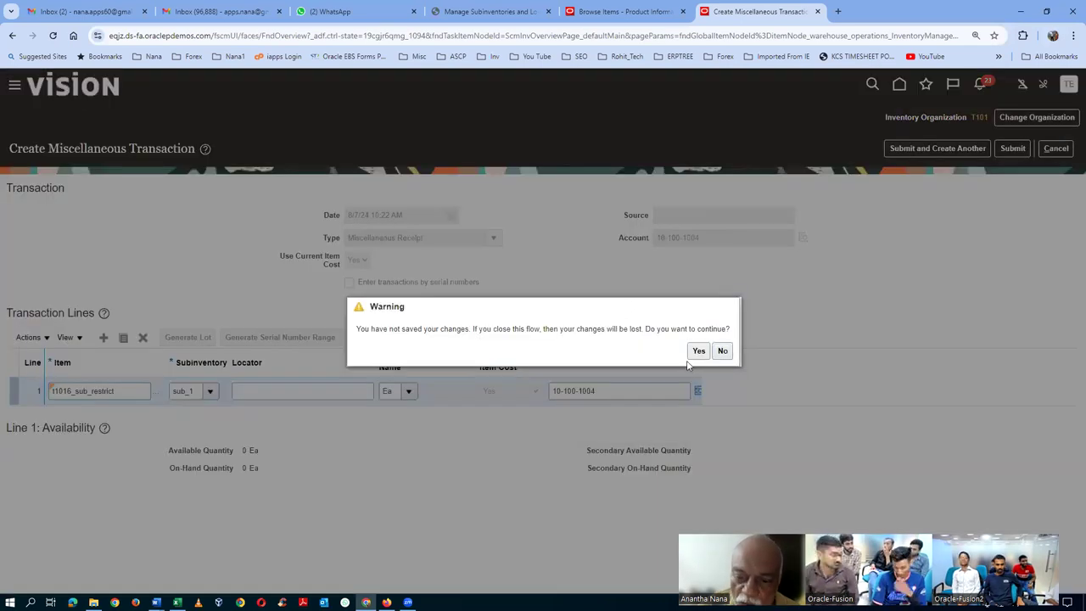
click(695, 351)
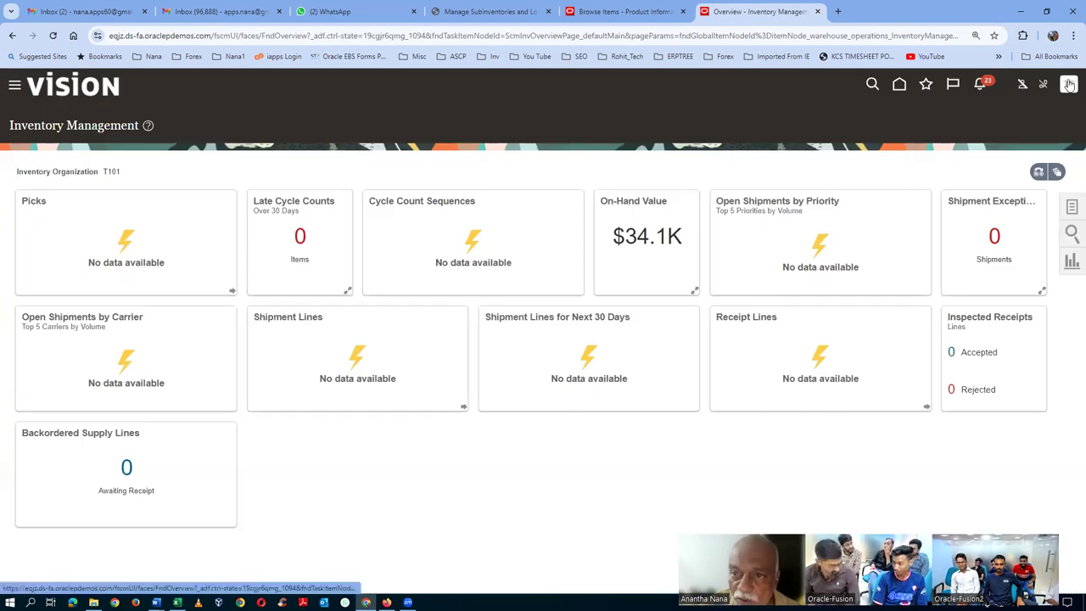
- Sign out of Oracle Applications Cloud and close the leftover application tabs, keeping one sign-in page
click(1068, 86)
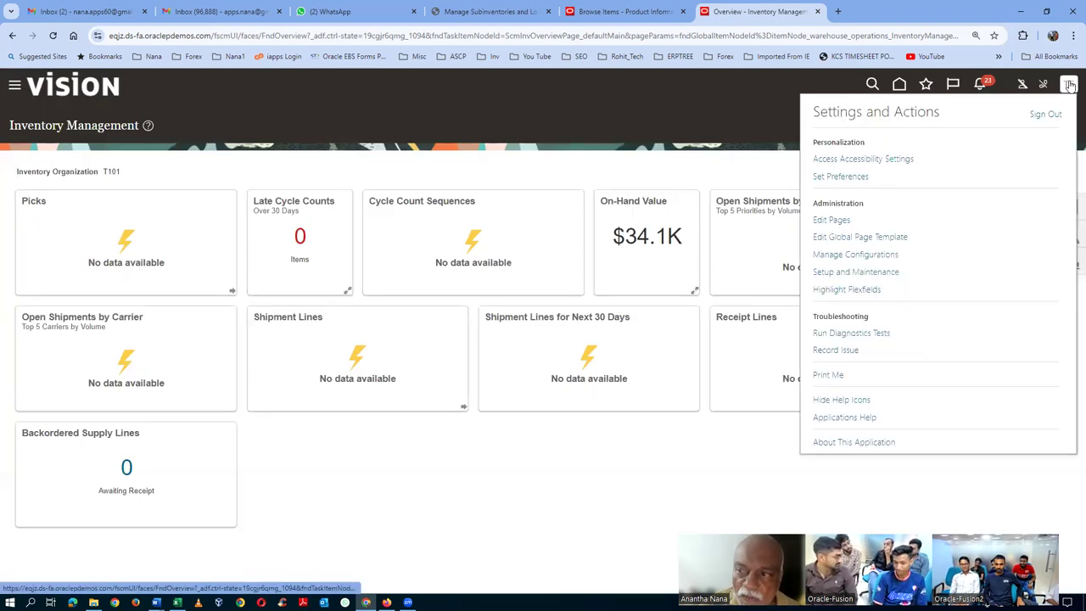
click(1038, 116)
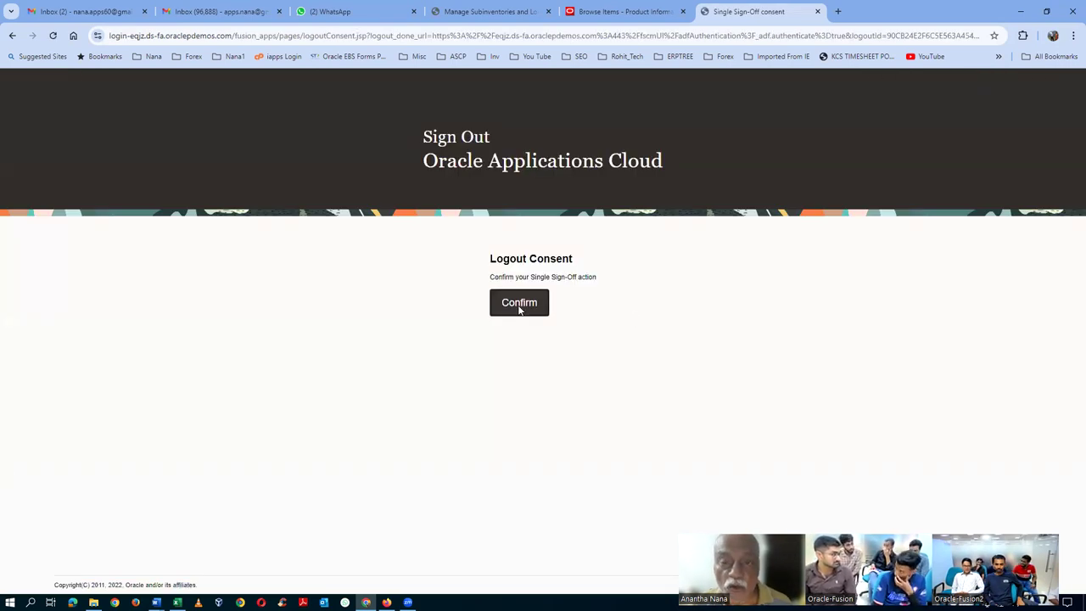
click(520, 302)
click(623, 11)
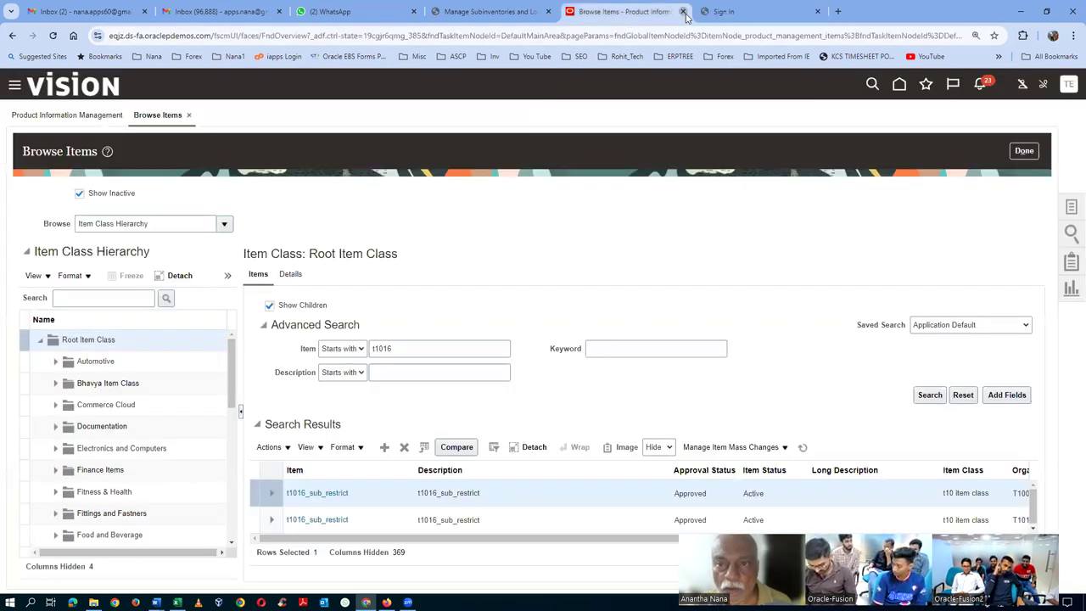
click(682, 11)
click(490, 11)
click(548, 11)
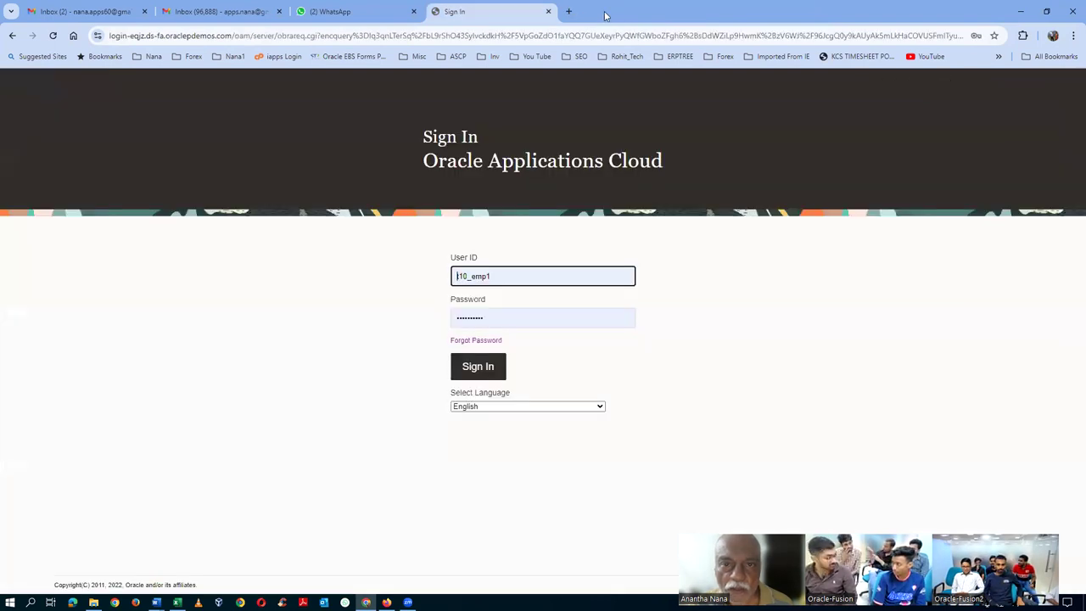
- Sign in again with the saved credentials and open the INV Overview favorite
click(469, 367)
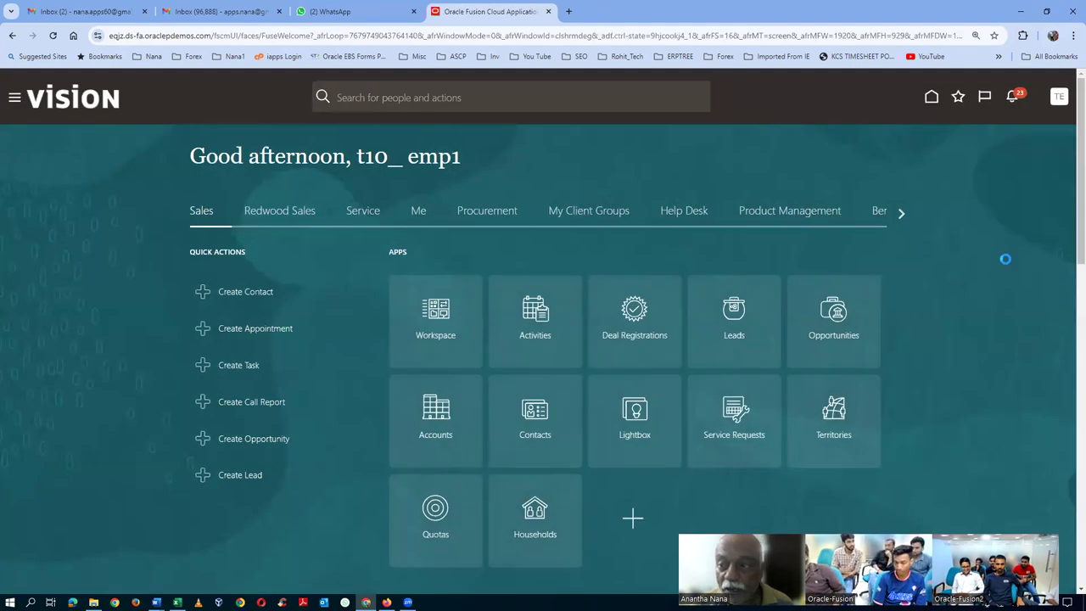
click(916, 100)
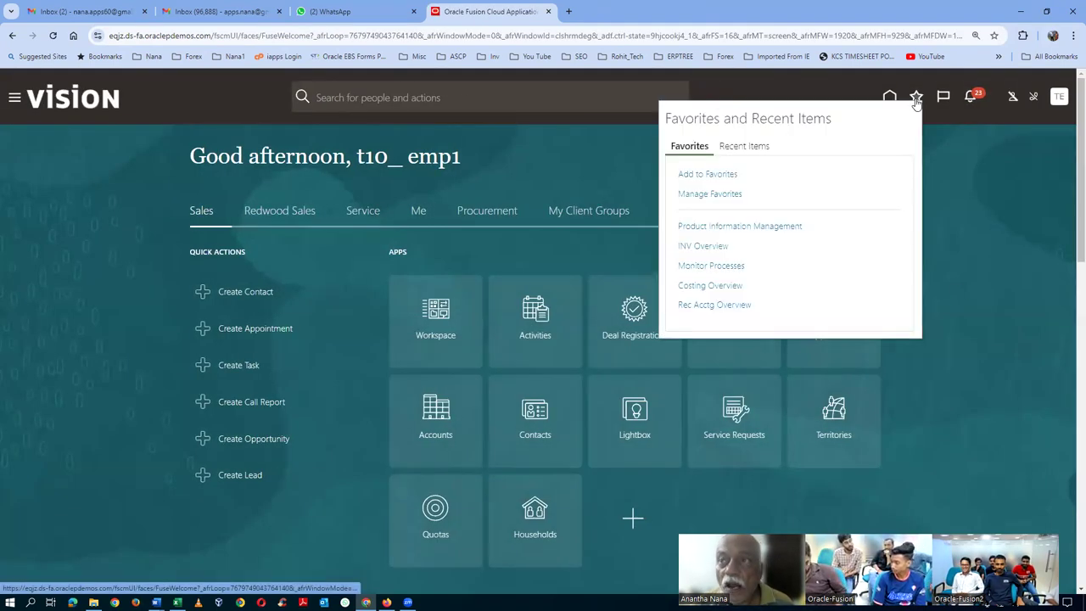
click(697, 247)
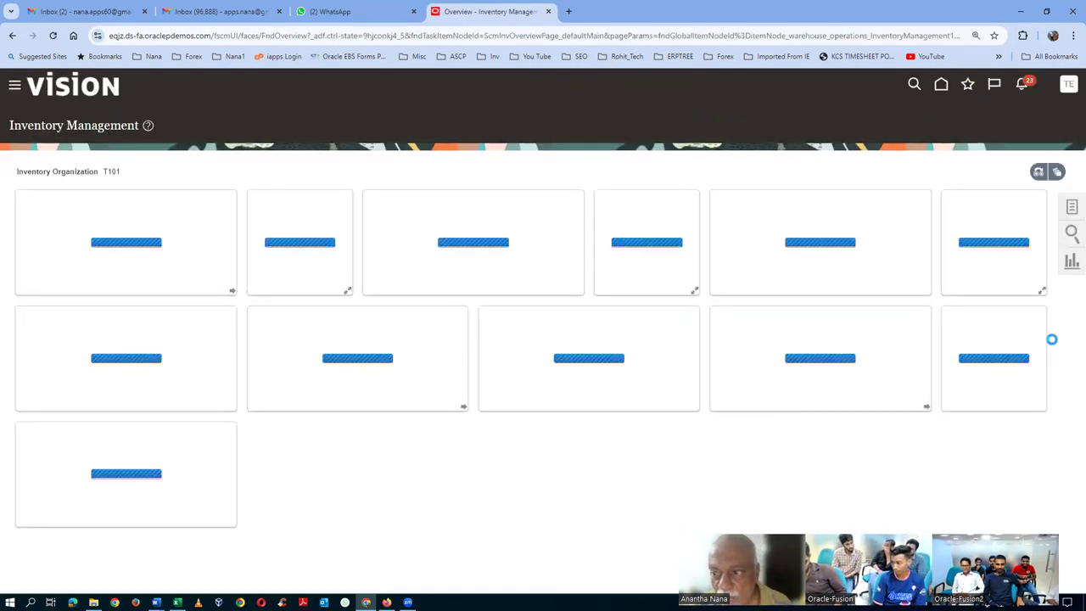
- Create a miscellaneous transaction of type Miscellaneous Receipt with account 10-100-1004 and Use Current Item Cost set to Yes
click(1073, 208)
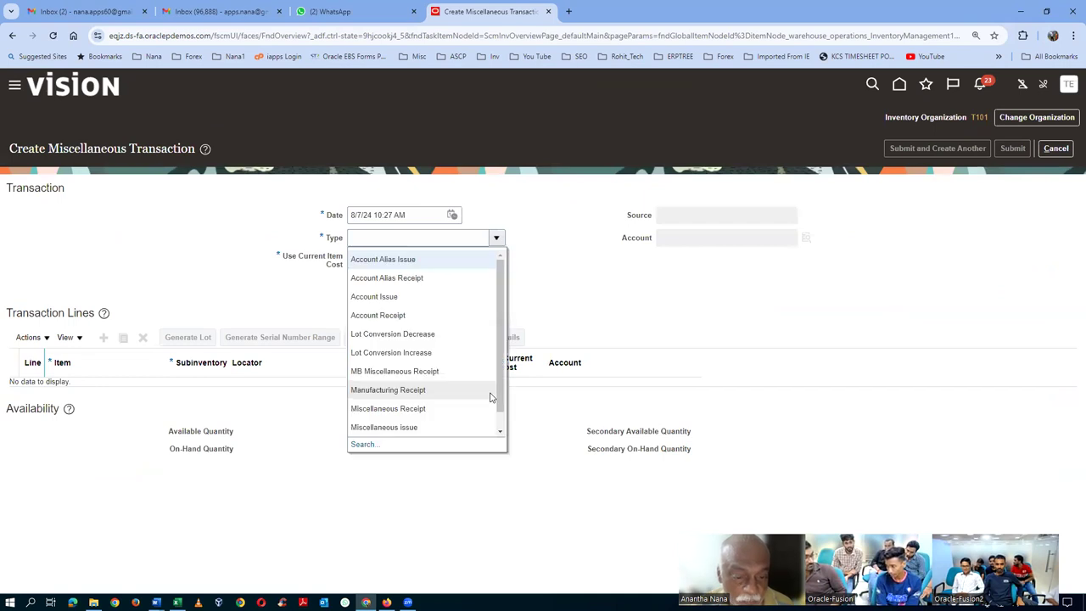
click(720, 305)
click(694, 240)
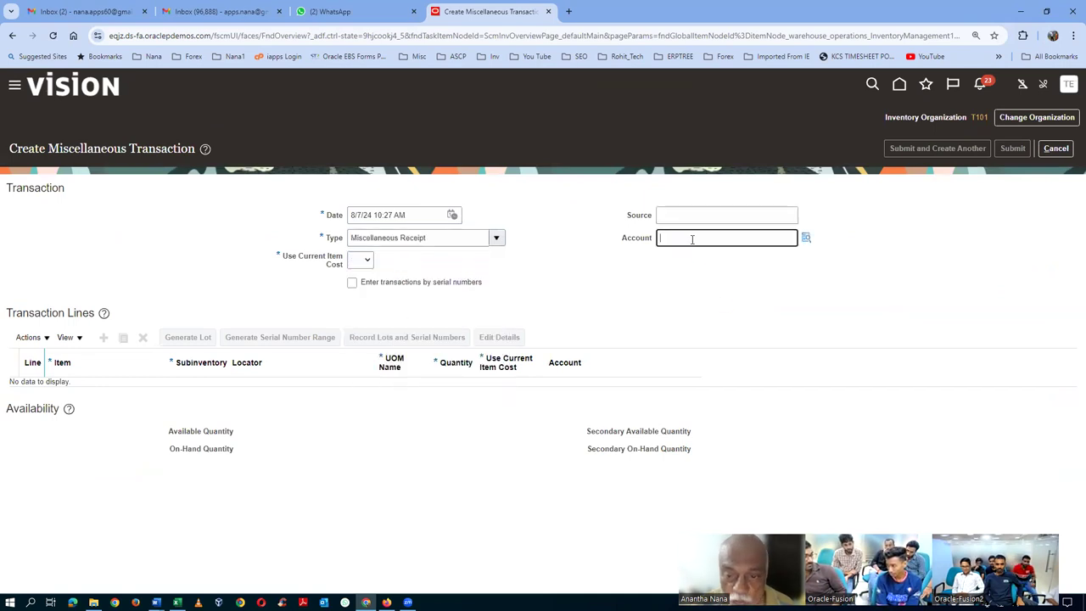
text(10-100-1004)
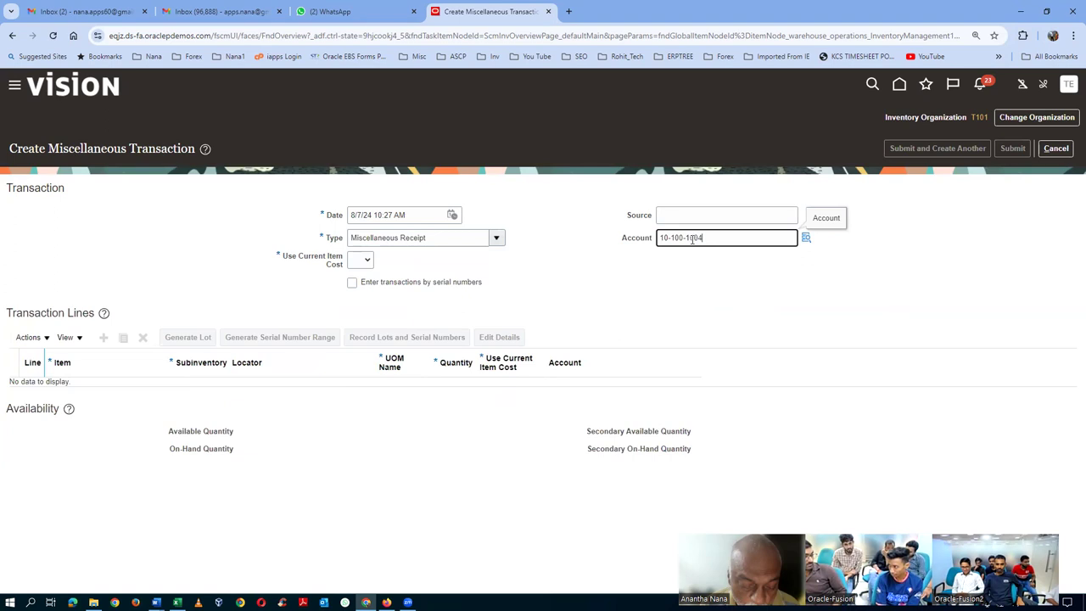
key(Tab)
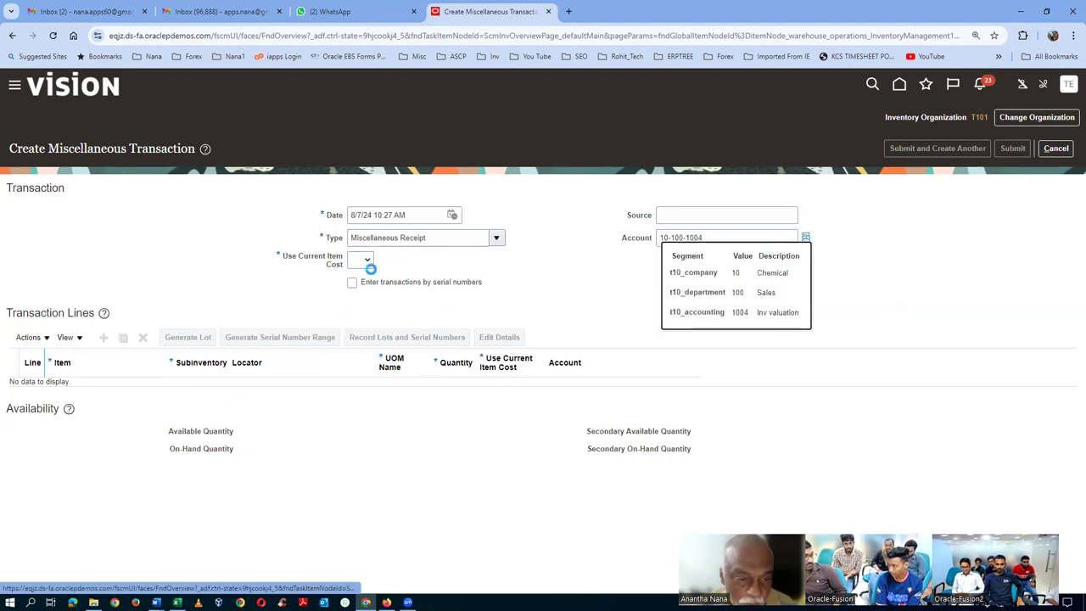
click(366, 264)
click(360, 292)
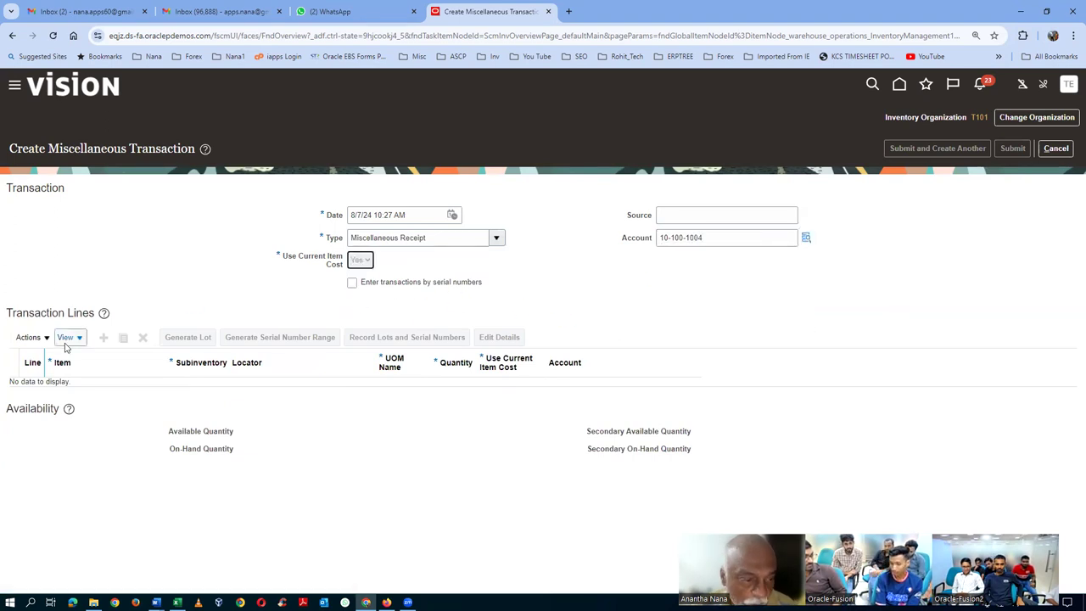
- Add a transaction line for item t1016_sub_restrict in subinventory sub_1 and open the line's details
click(103, 338)
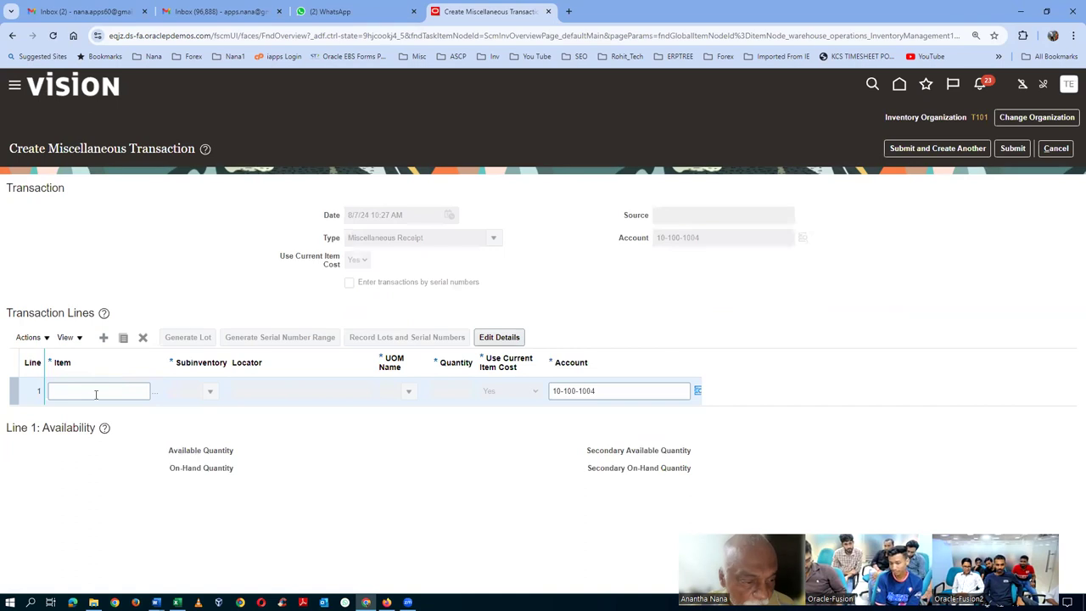
click(97, 393)
text(t1)
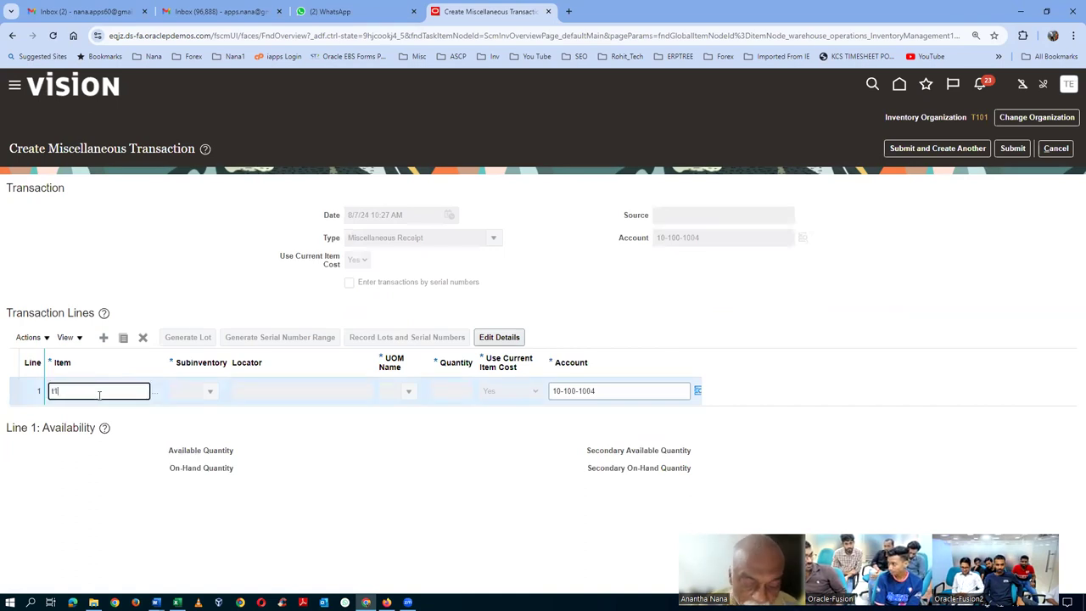
text(016)
key(Tab)
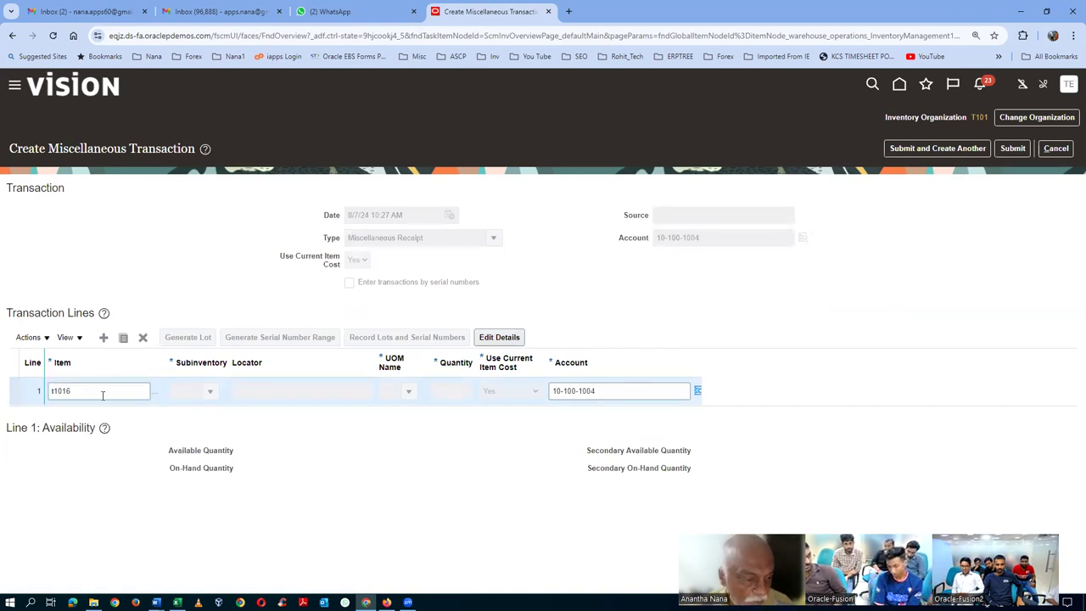
click(210, 390)
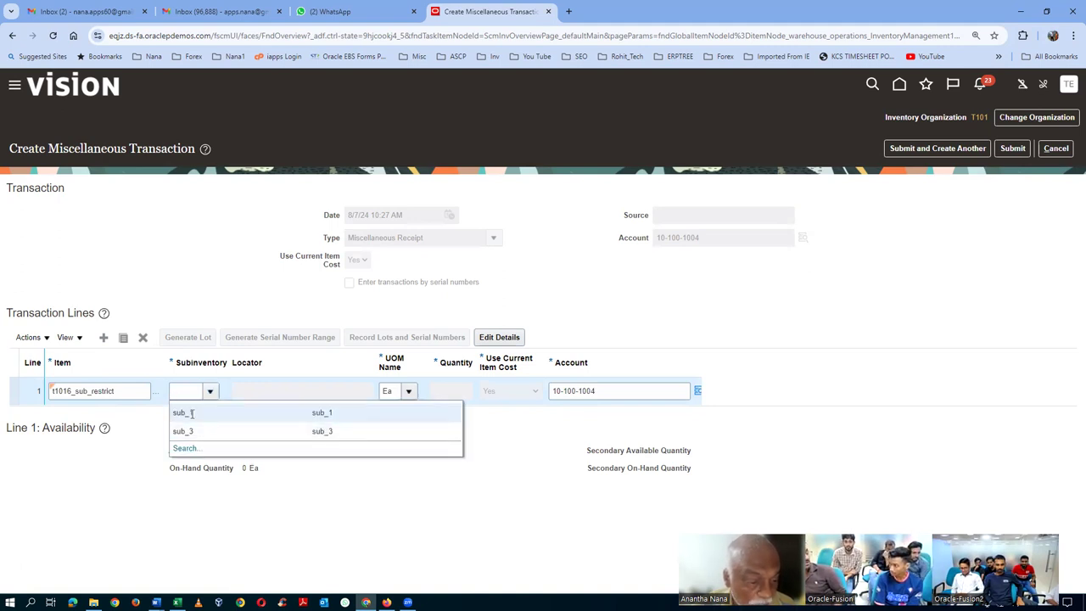
click(198, 414)
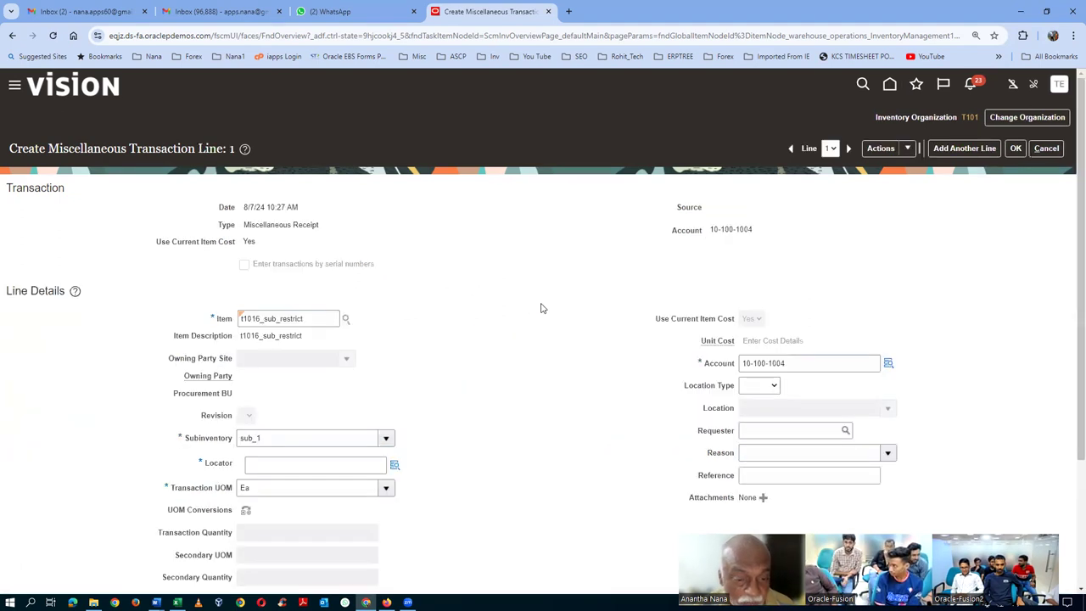
- Search the available locator combinations for the sub_1 line, close the list without choosing one, and cancel the line details
click(394, 468)
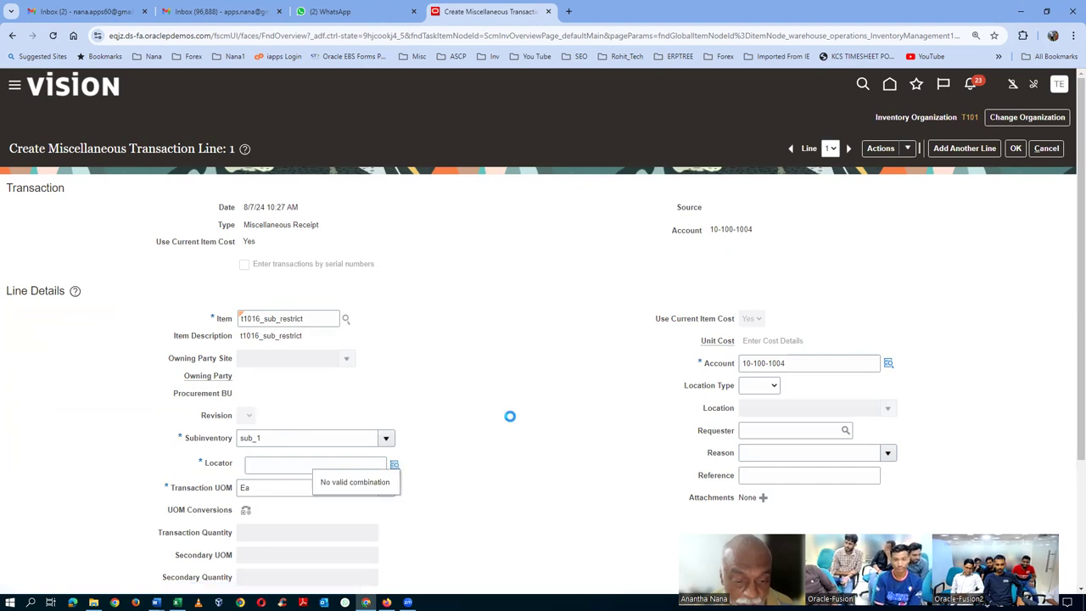
click(549, 394)
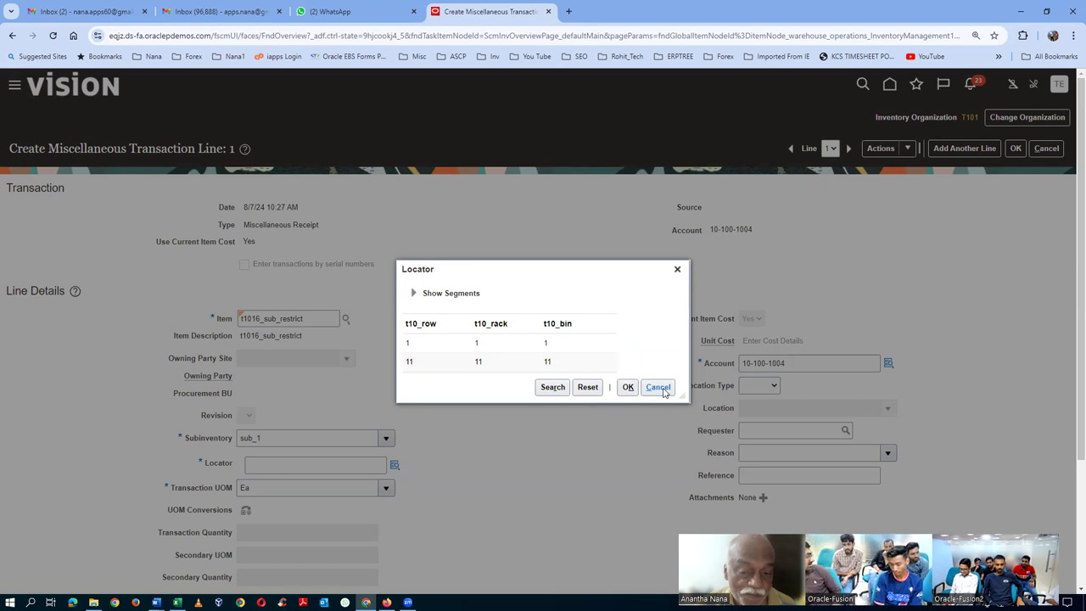
click(632, 388)
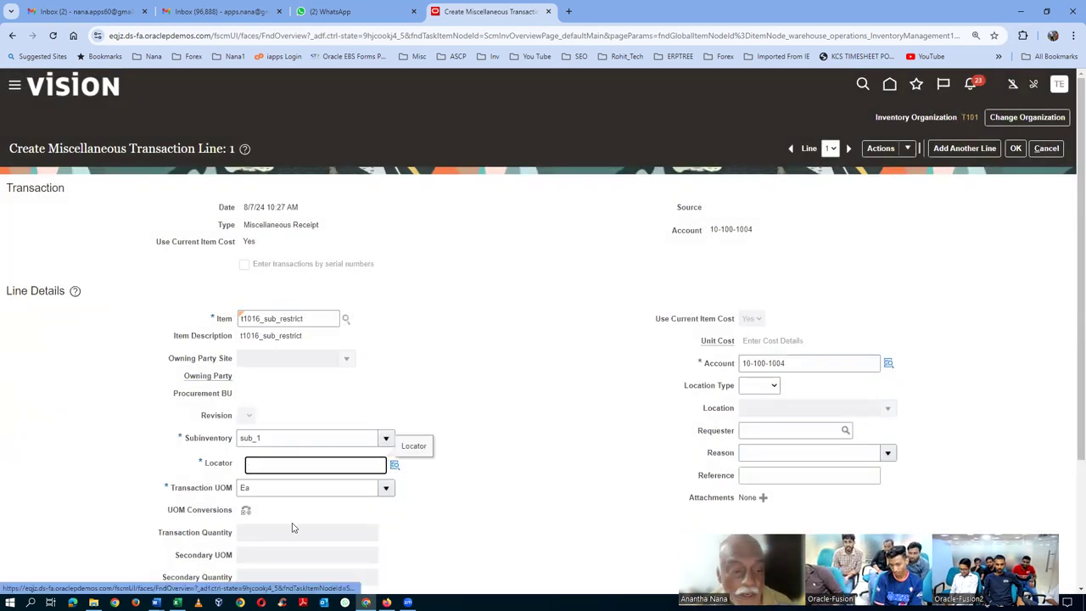
click(1046, 148)
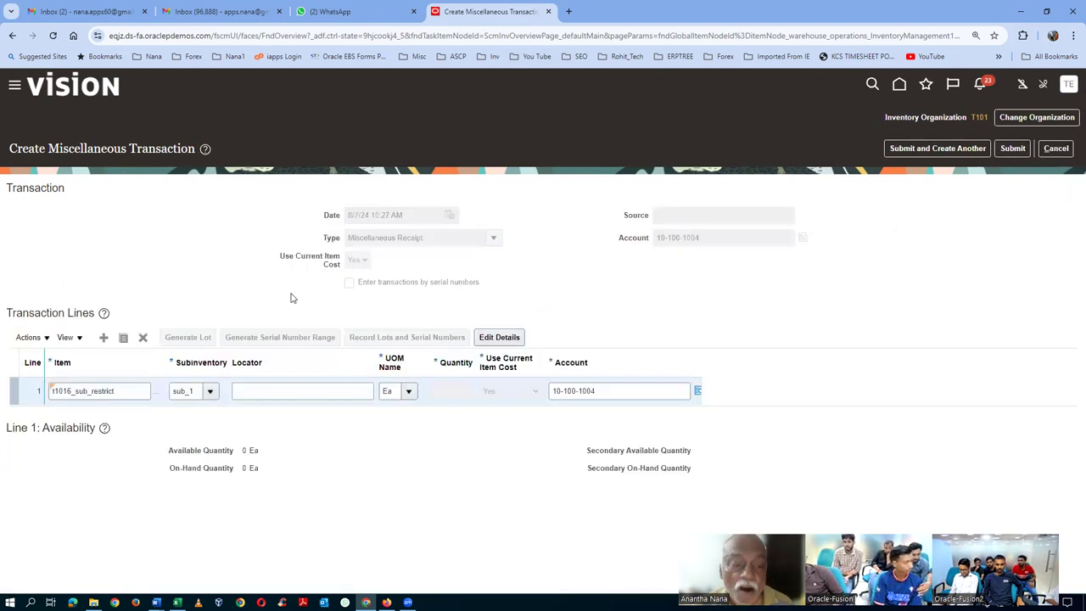
- Duplicate the miscellaneous transaction's browser tab and open Setup and Maintenance in the copy
right_click(465, 10)
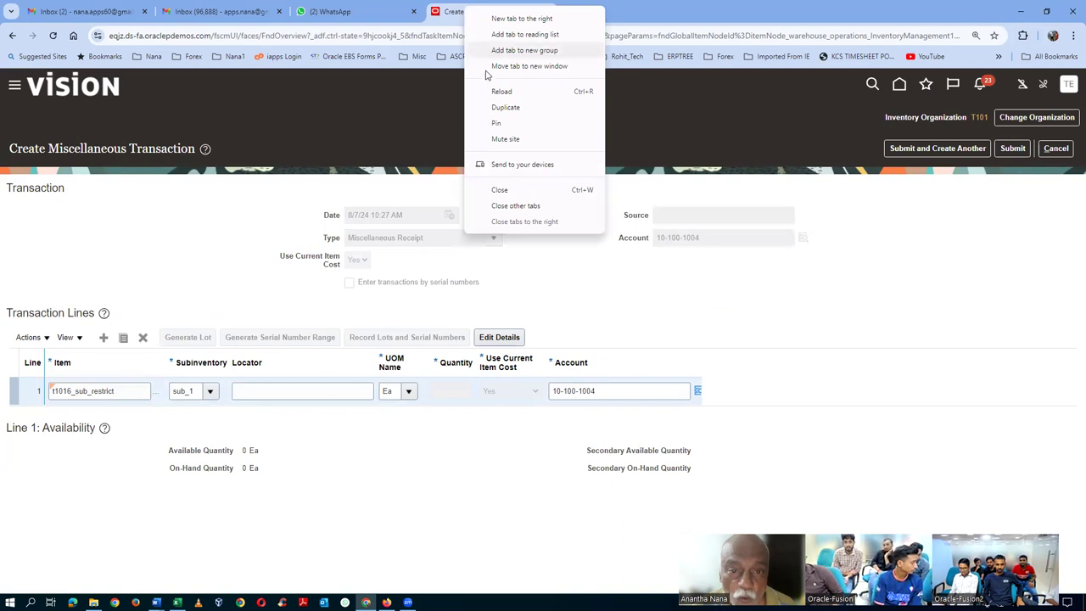
click(497, 107)
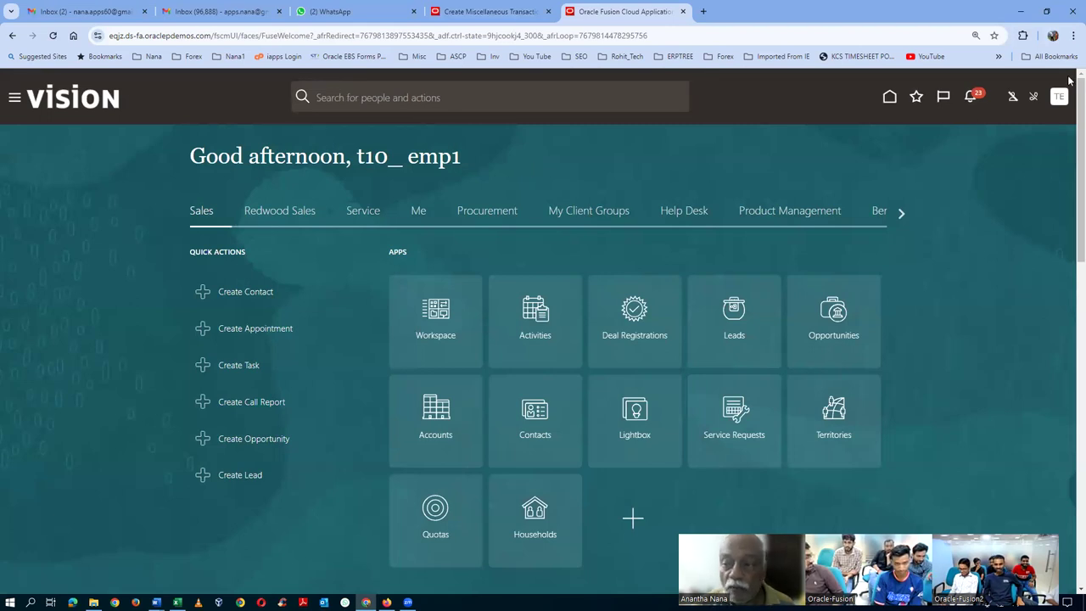
click(1060, 100)
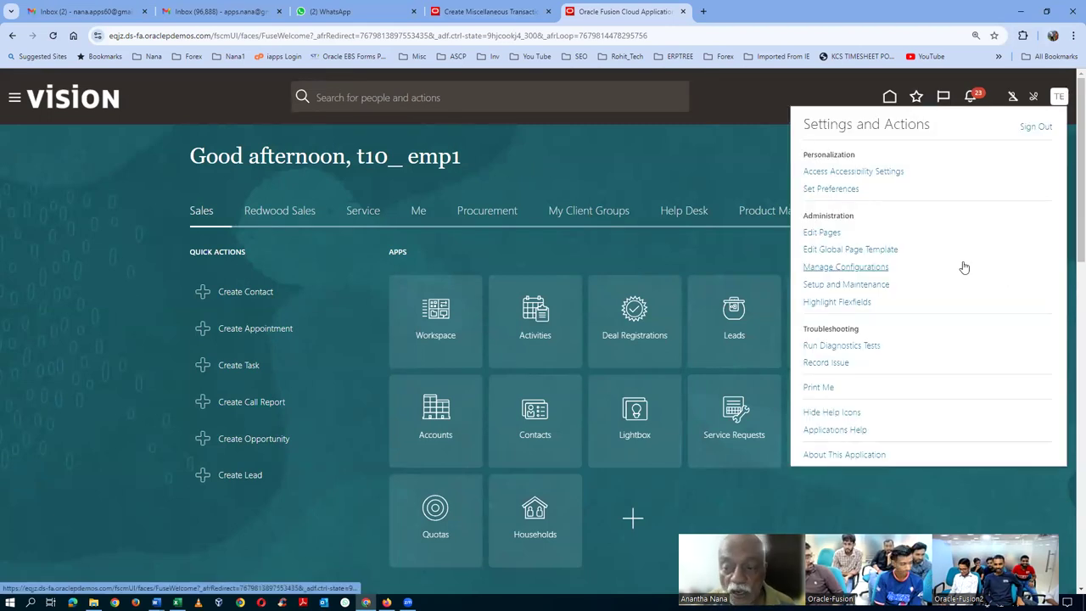
click(844, 290)
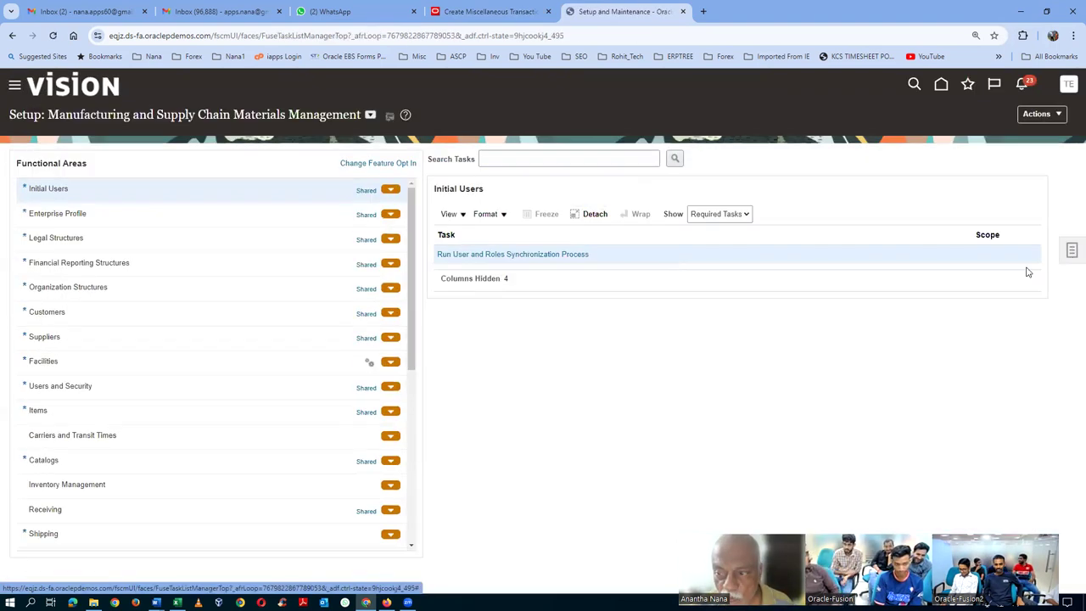
- Search the setup tasks for %item%attrib%cont% and open Manage Operational Attributes Groups from the Item Attribute Control business object
click(1071, 252)
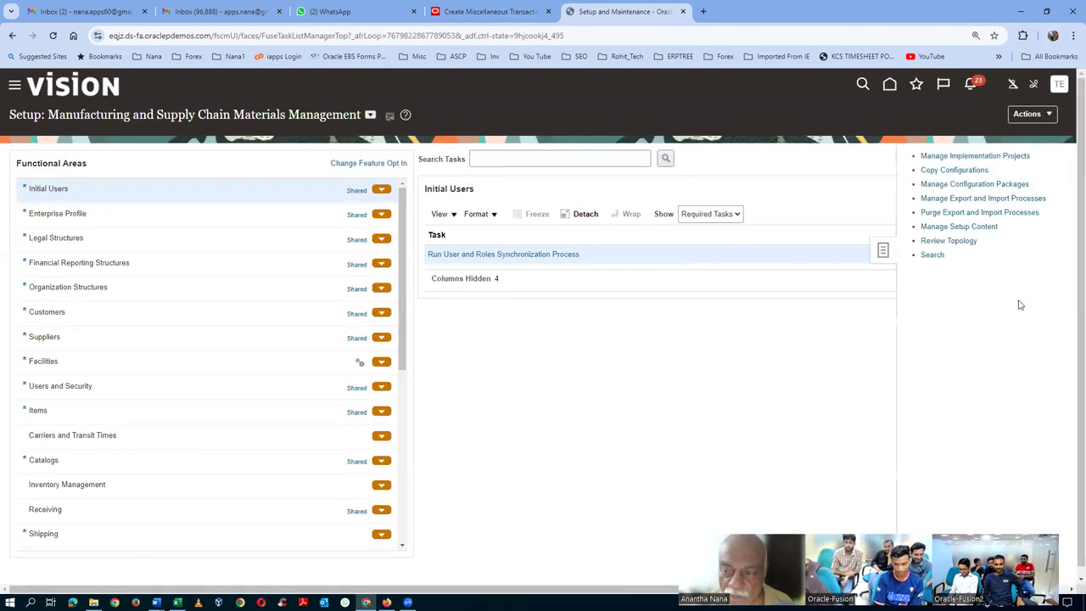
click(921, 258)
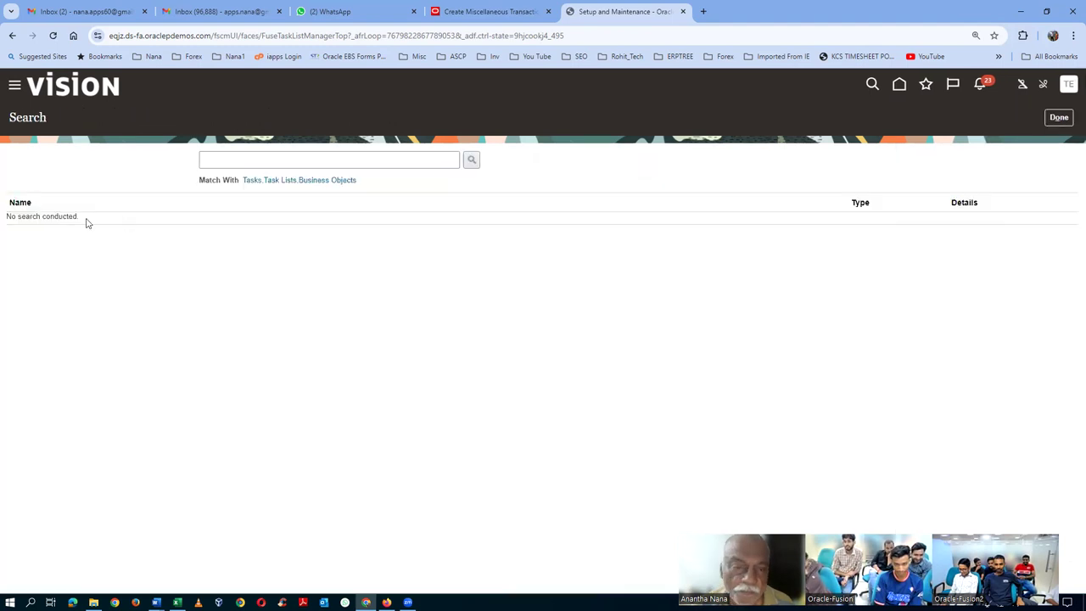
click(226, 163)
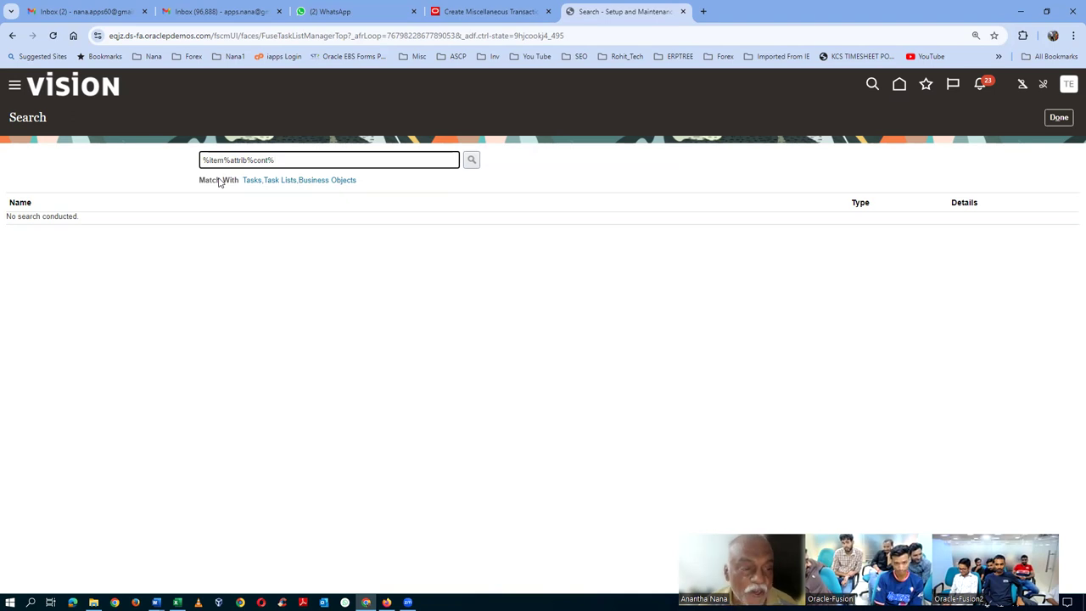
key(Return)
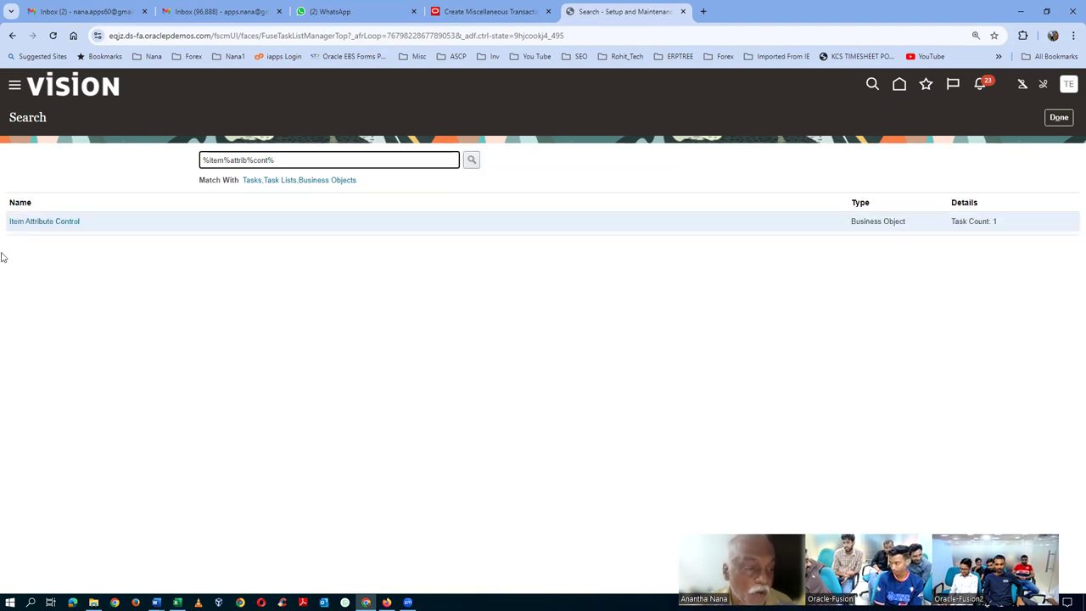
click(29, 221)
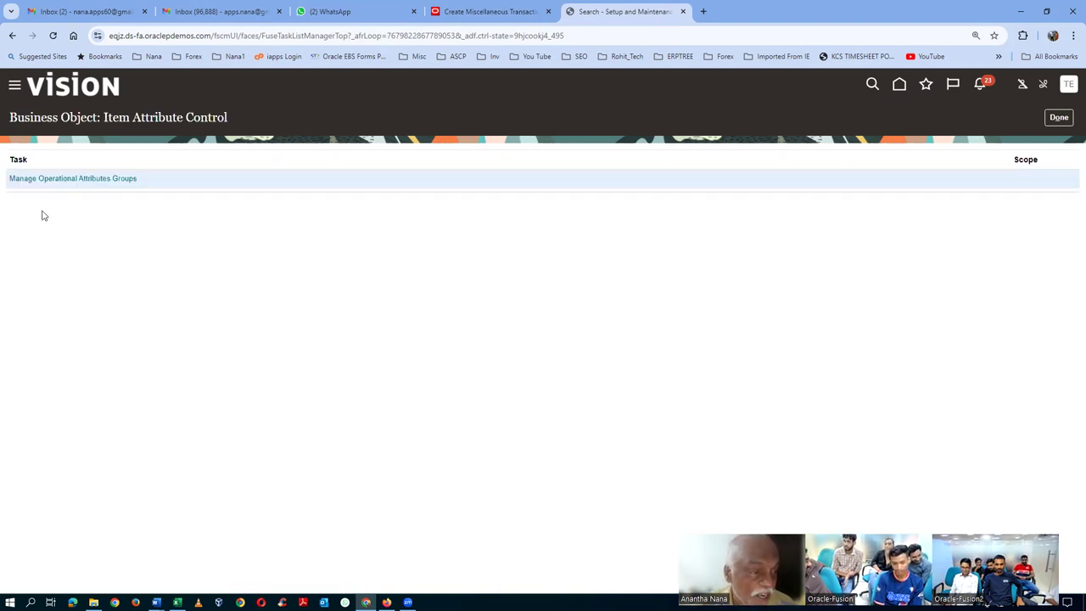
click(46, 180)
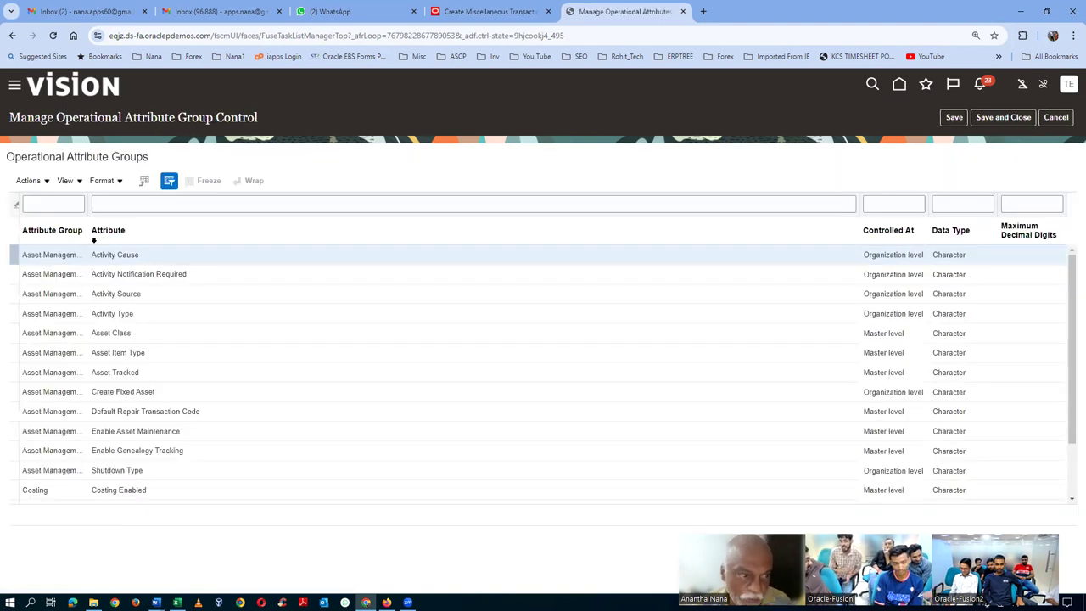
- Filter the operational attributes by attribute group Inv and attribute %locat%
click(59, 205)
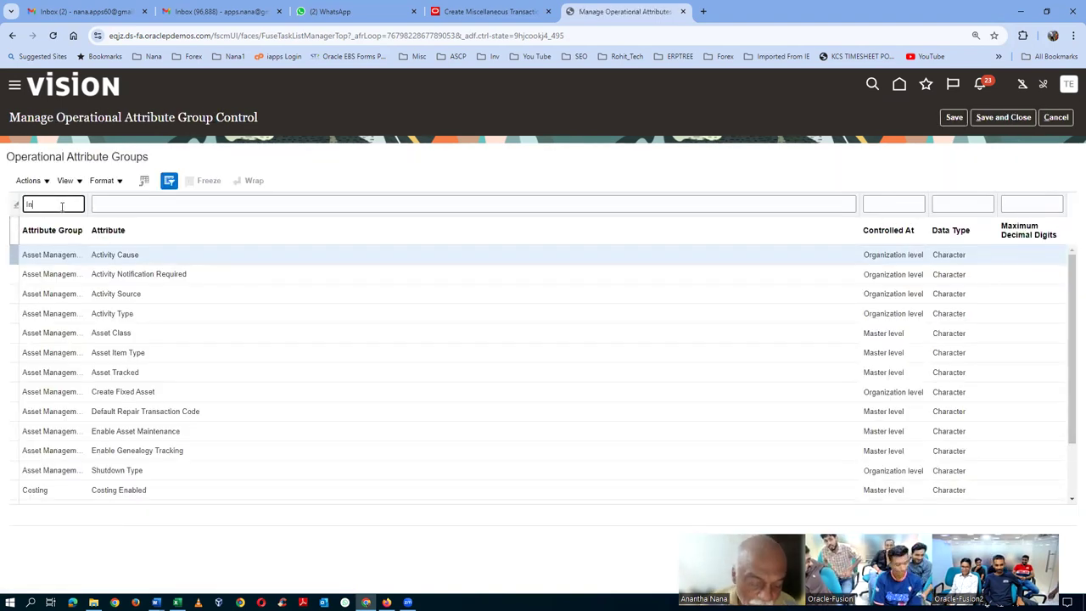
key(Tab)
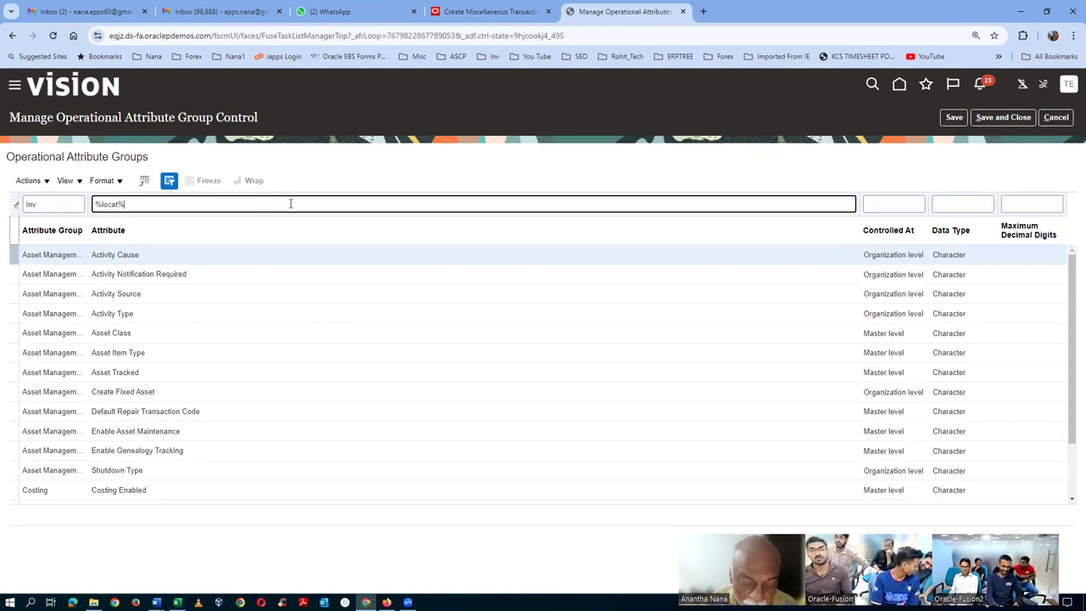
key(Return)
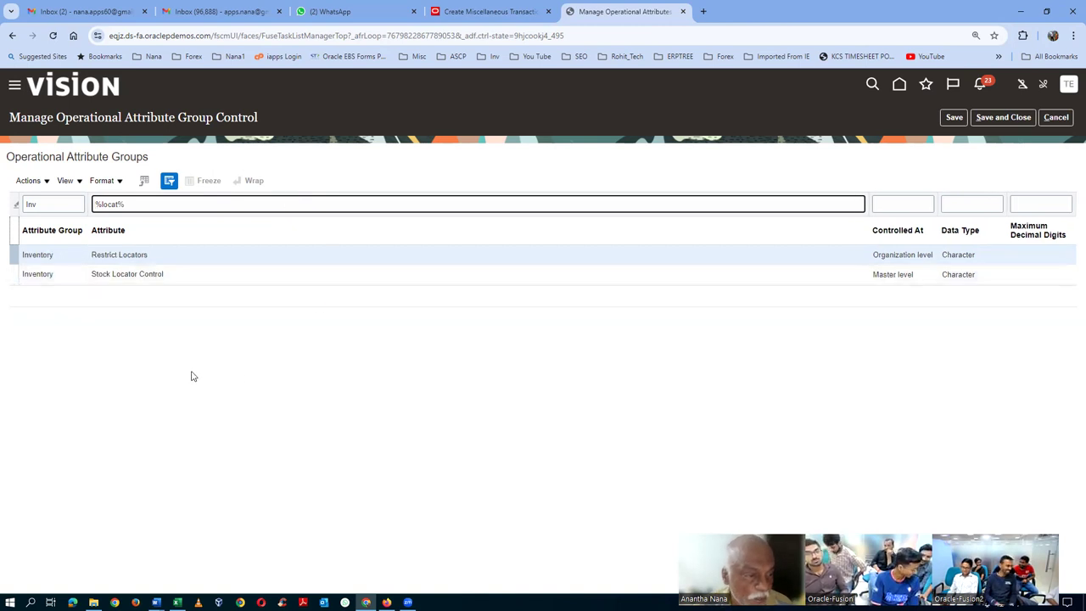
- Set the Controlled At value of the Stock Locator Control attribute to Organization level
click(168, 257)
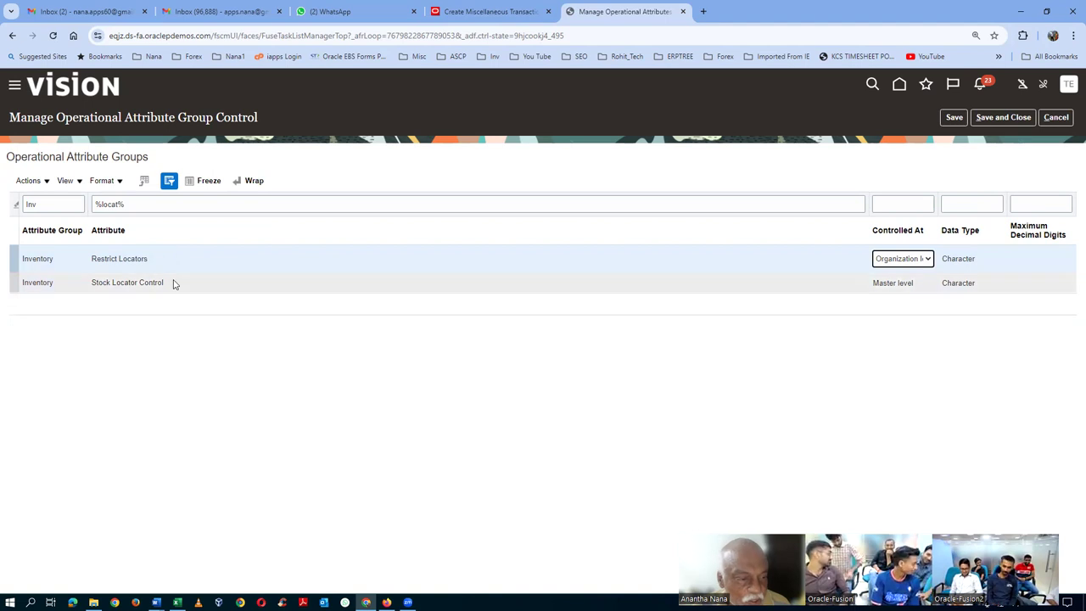
click(173, 284)
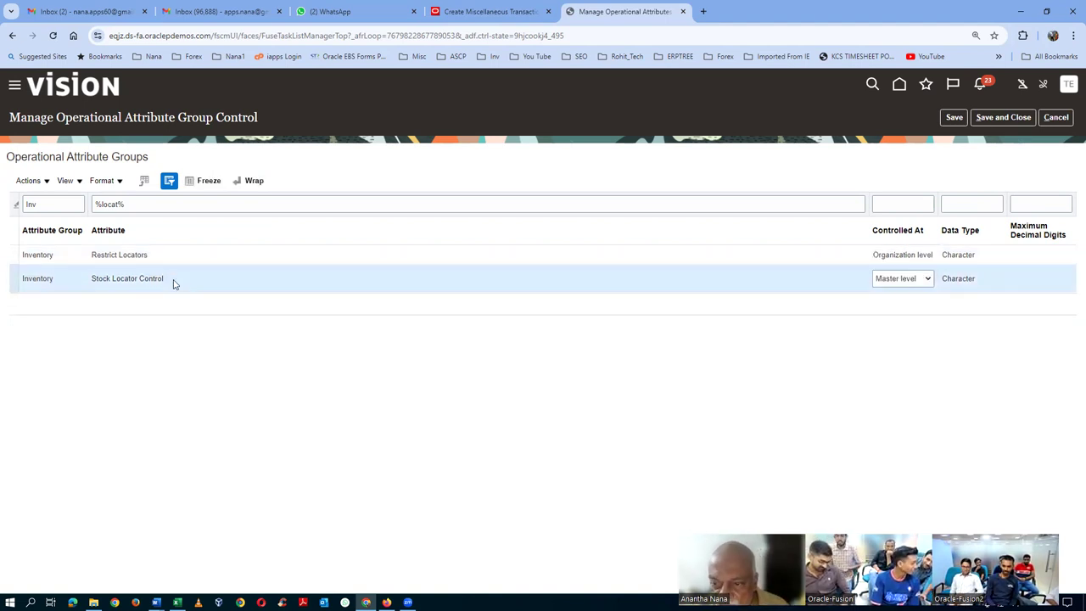
click(898, 285)
click(900, 302)
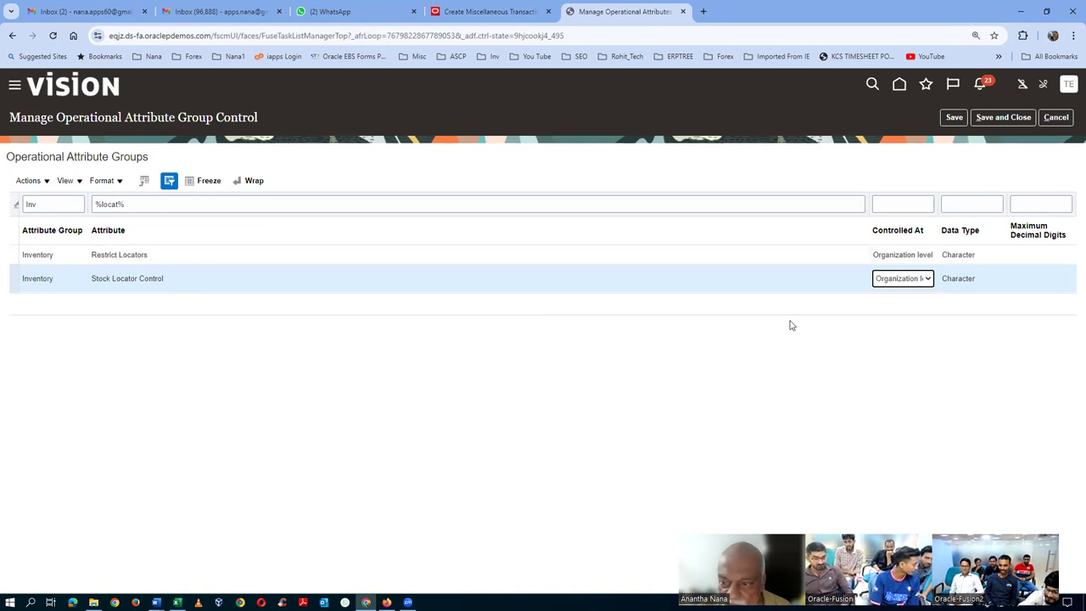
click(837, 386)
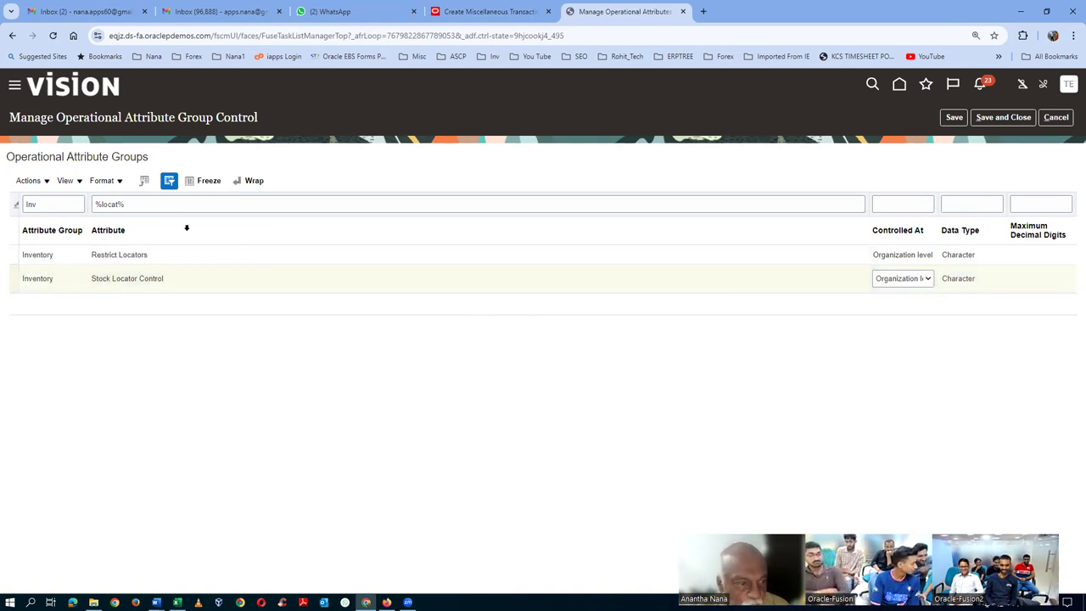
- Clear the attribute name filter and review the control levels of all Inventory attributes
click(161, 204)
key(BackSpace)
key(Return)
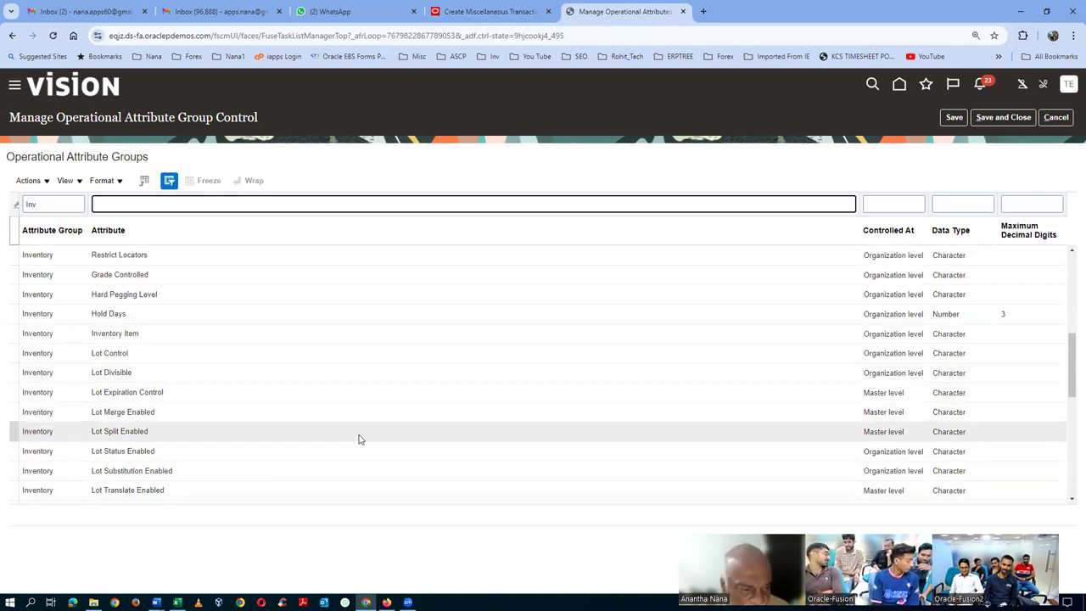
scroll(353, 438, down, 2)
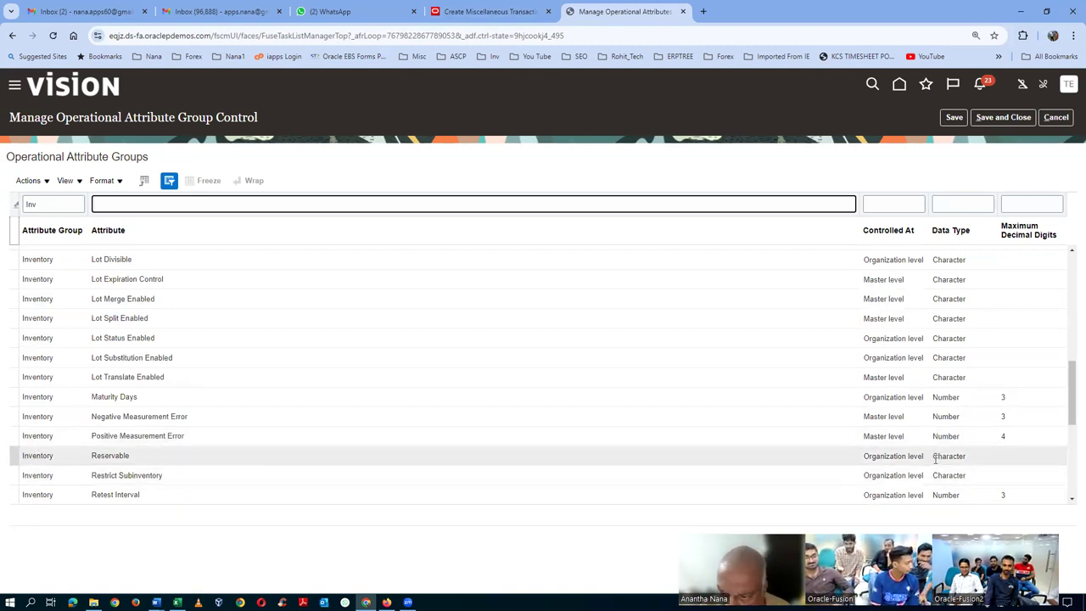
scroll(314, 471, down, 3)
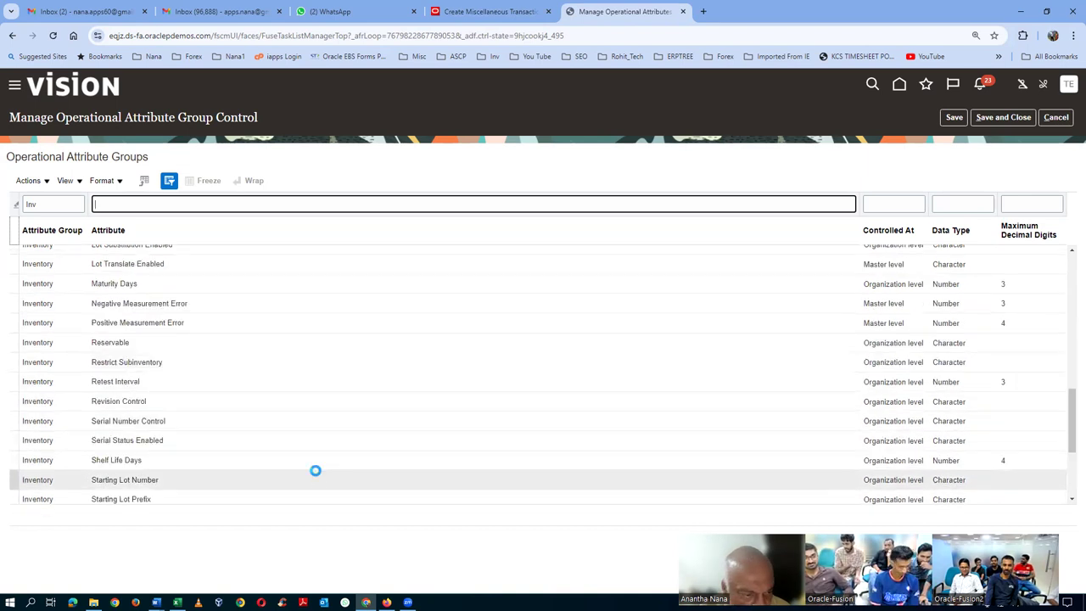
scroll(317, 476, down, 1)
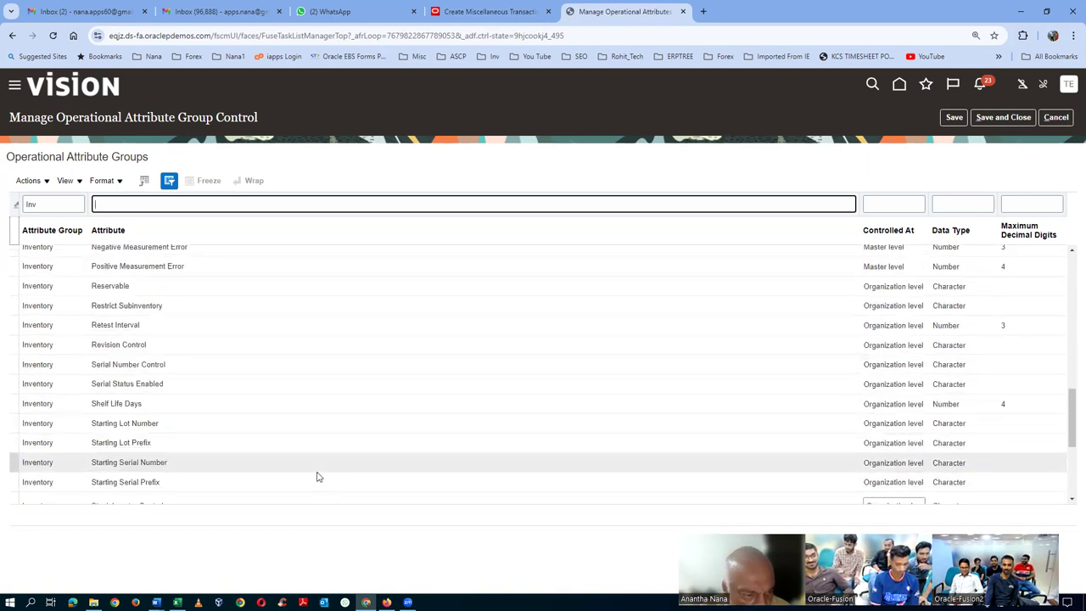
scroll(744, 414, down, 3)
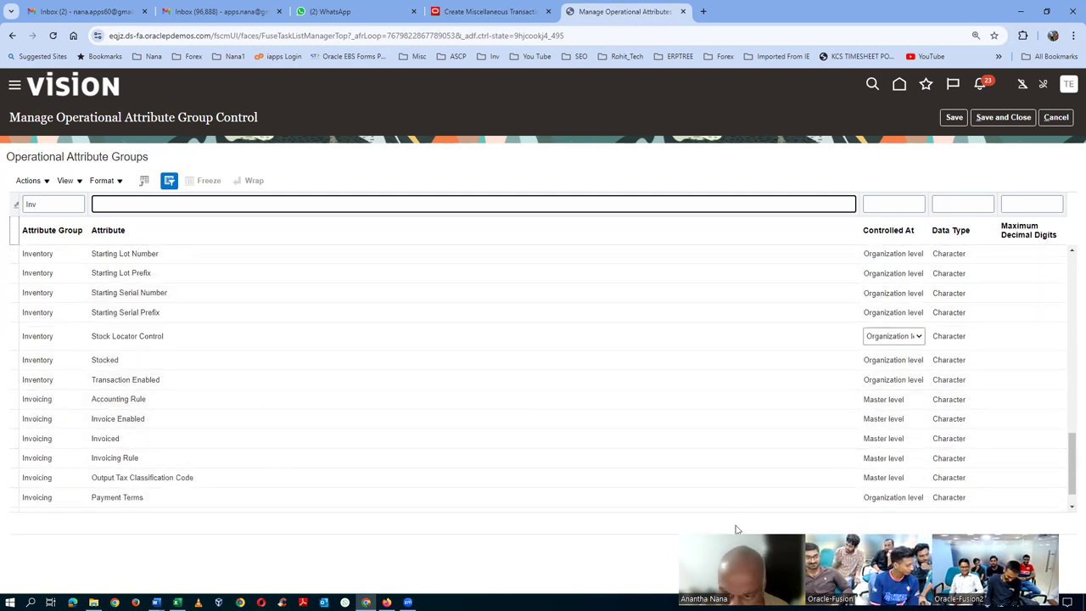
scroll(817, 499, down, 1)
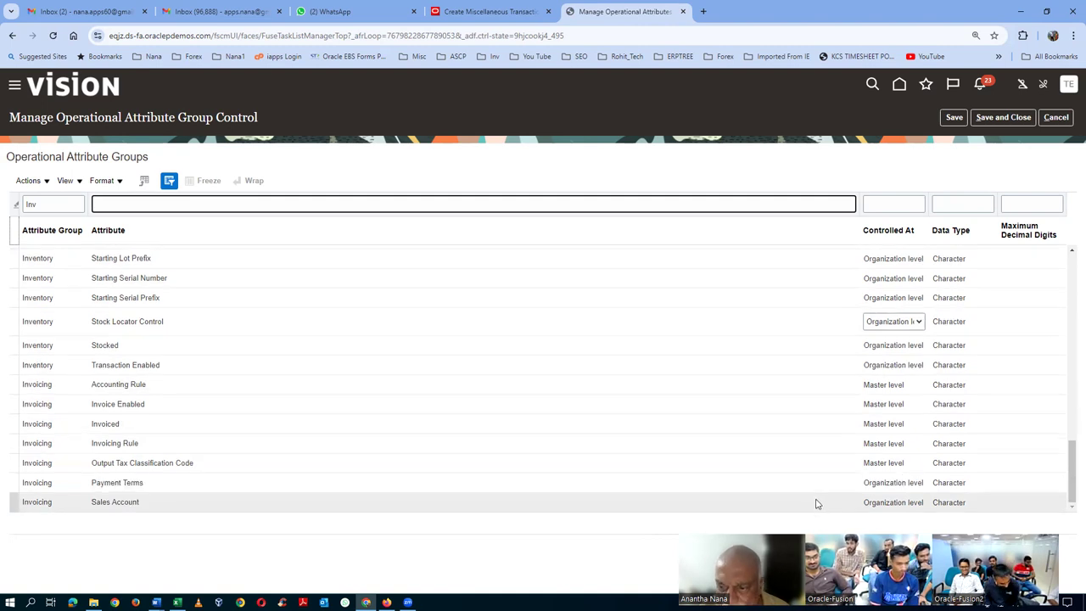
scroll(817, 501, up, 5)
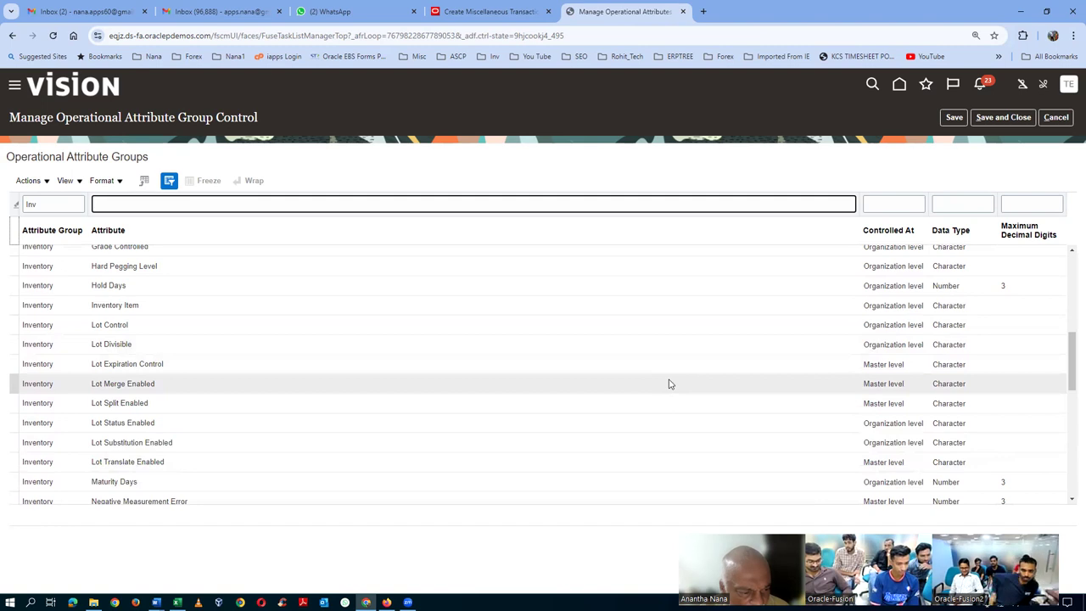
scroll(777, 398, up, 4)
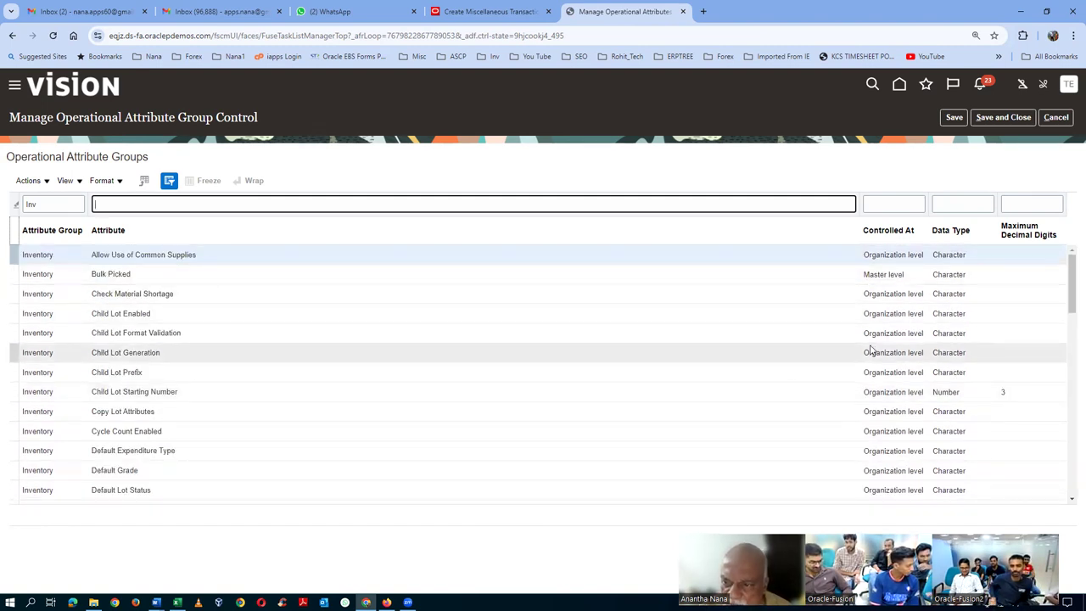
- Save and close the attribute group control changes, return to the task search, and close the Create Miscellaneous Transaction tab
click(1009, 118)
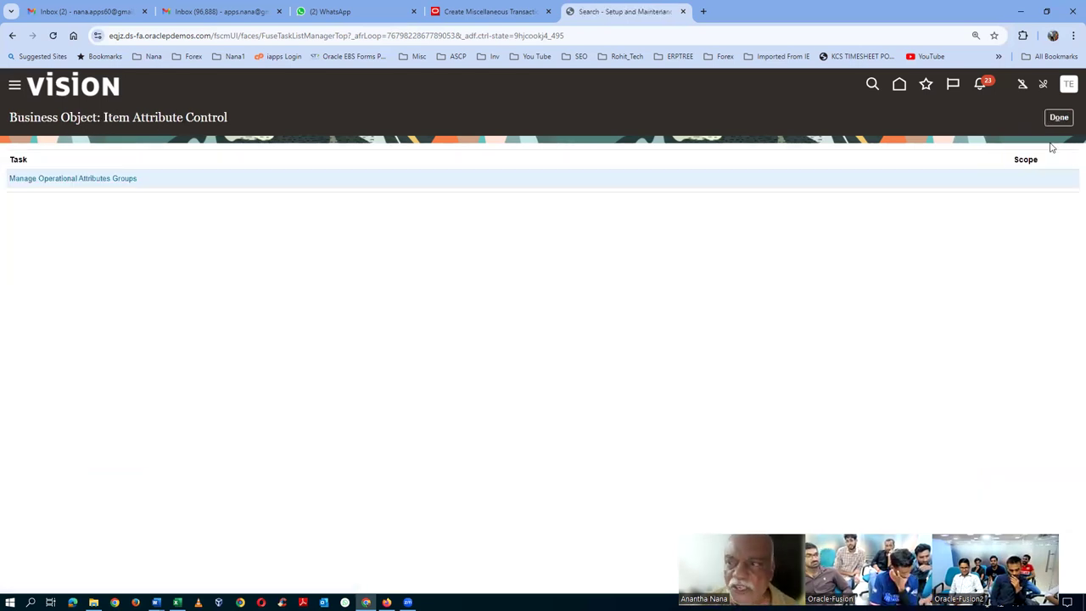
click(1058, 117)
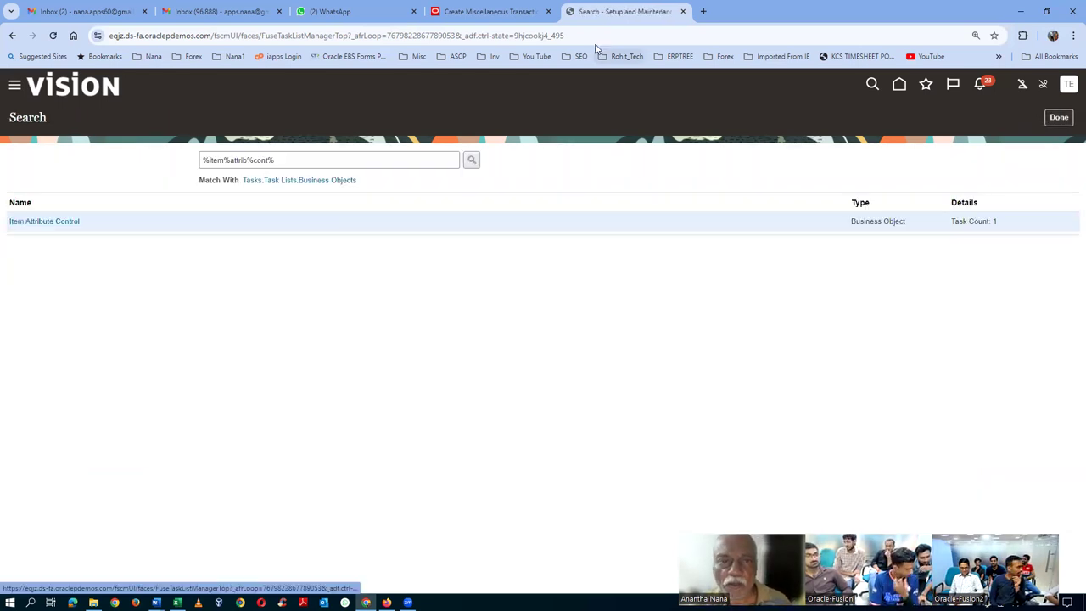
click(485, 14)
click(549, 12)
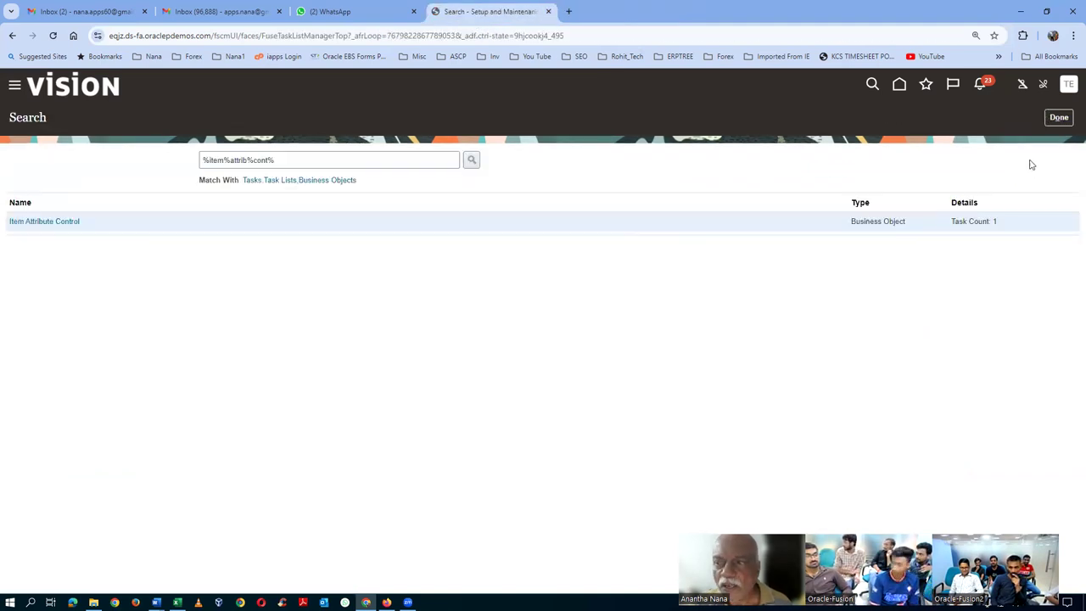
- Leave the task search, sign out of Oracle Applications Cloud with logout consent, and sign in again with the saved credentials
click(1058, 117)
click(1069, 84)
click(1045, 119)
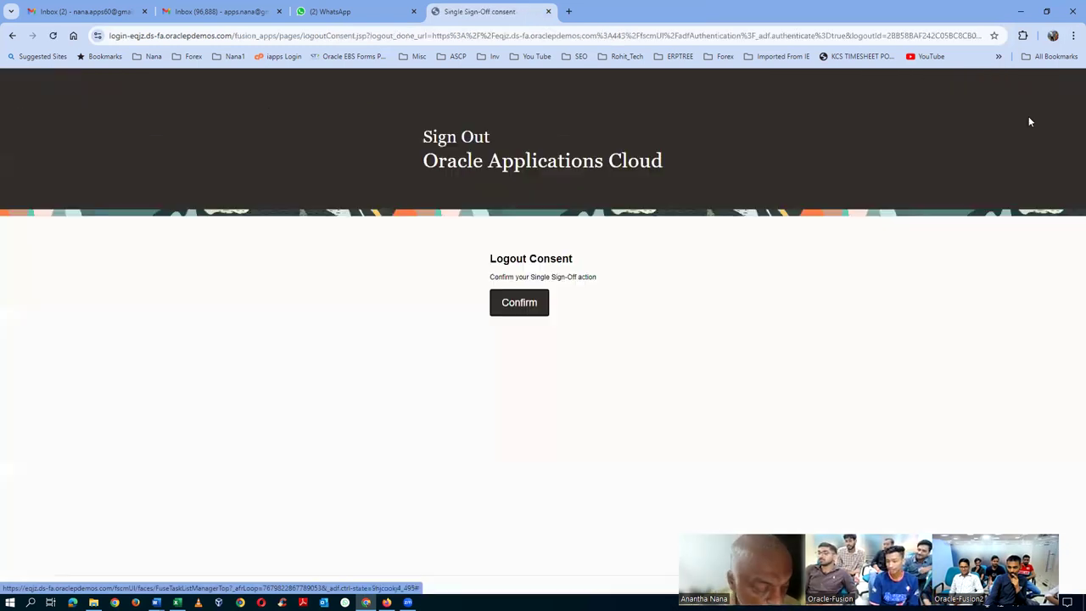
click(528, 305)
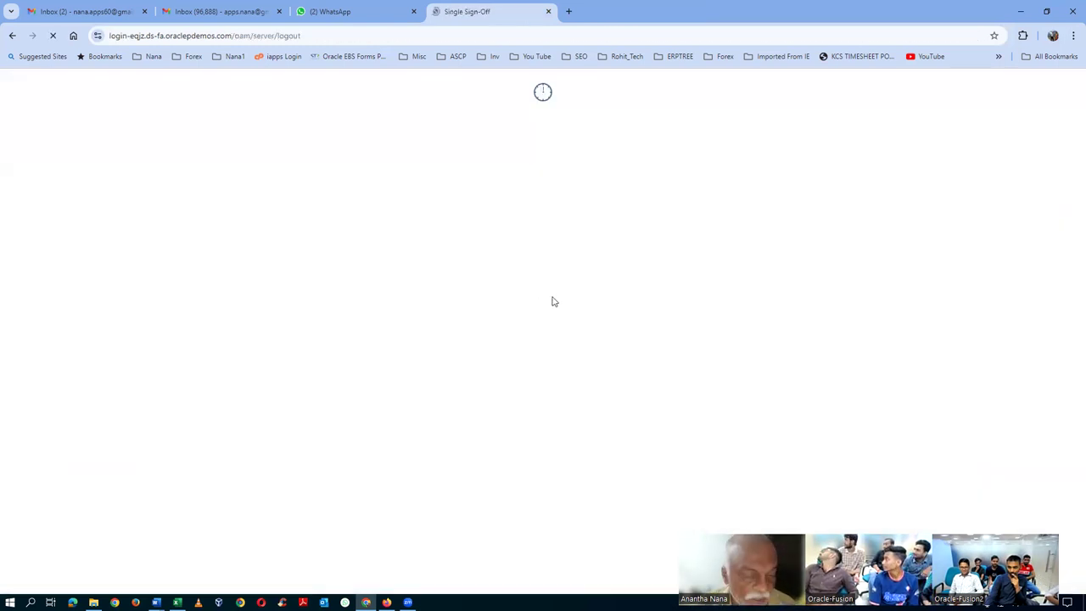
click(486, 367)
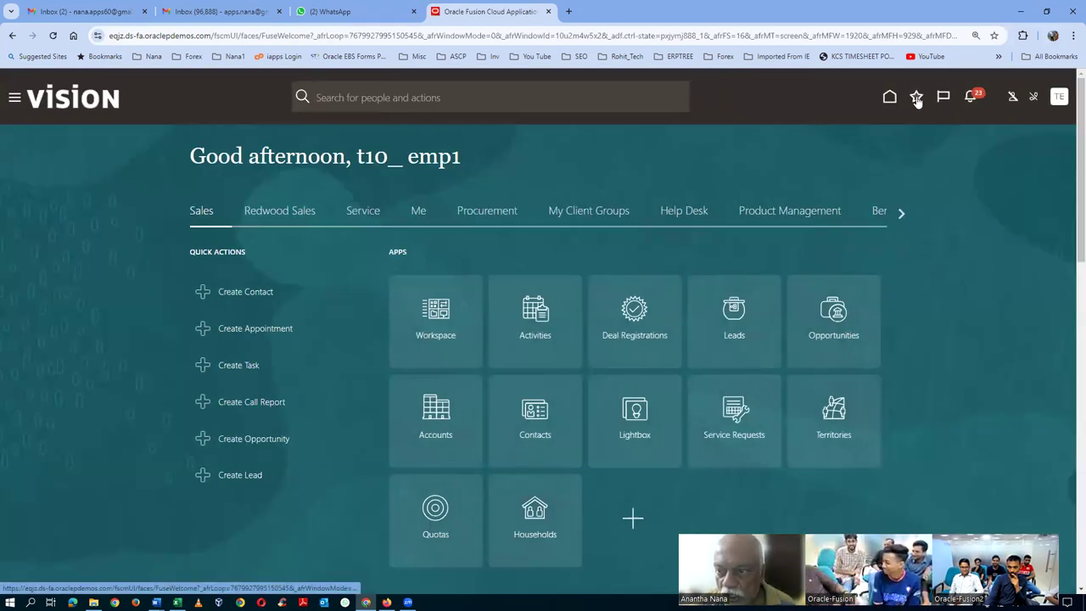
- Go to the favorite INV Overview work area and start a new miscellaneous transaction
click(916, 98)
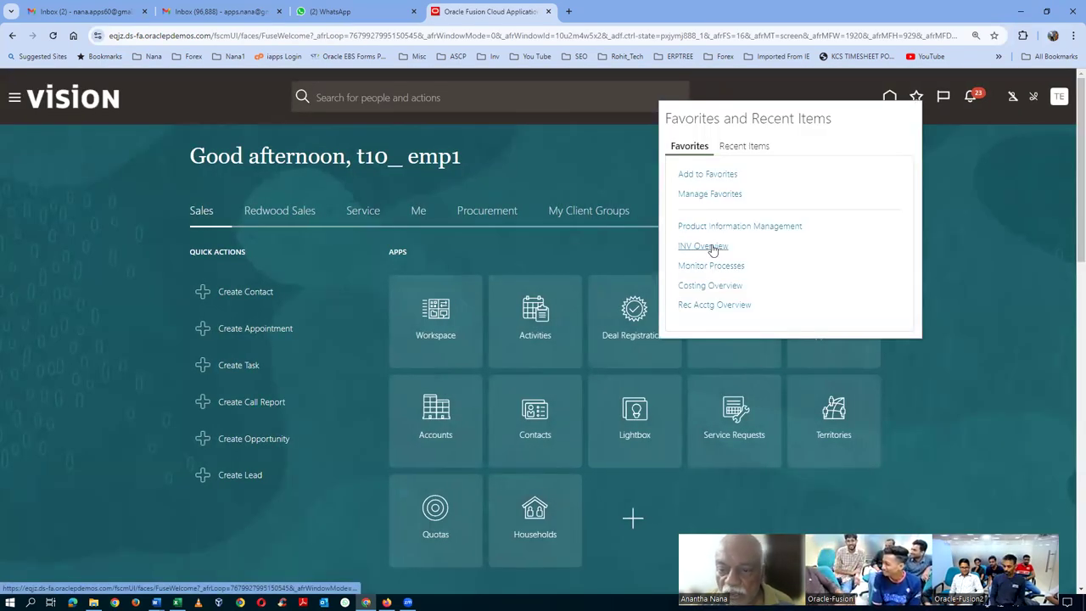
click(798, 303)
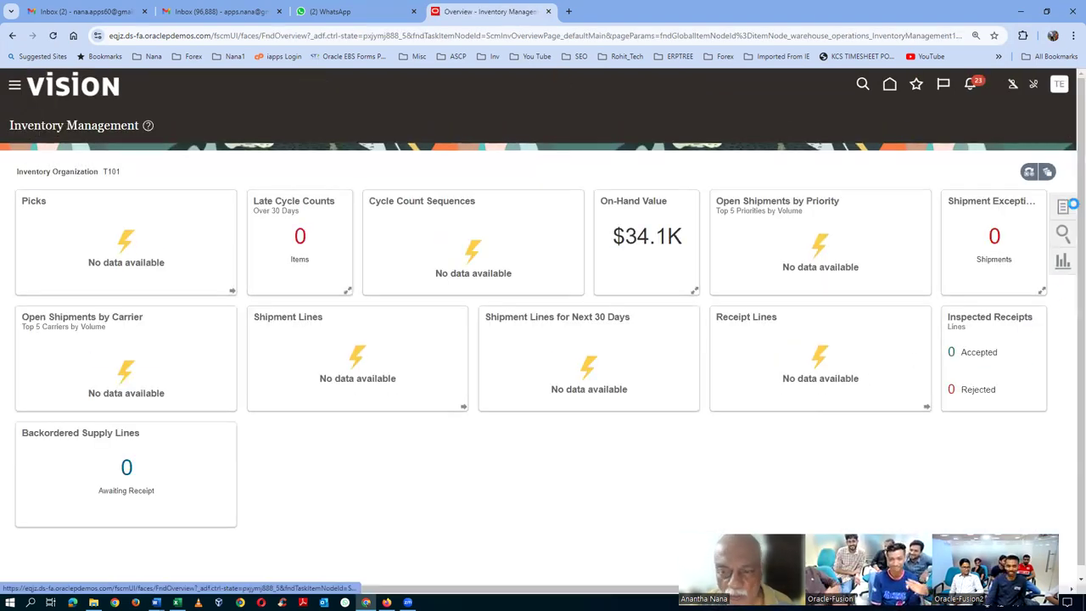
click(1071, 208)
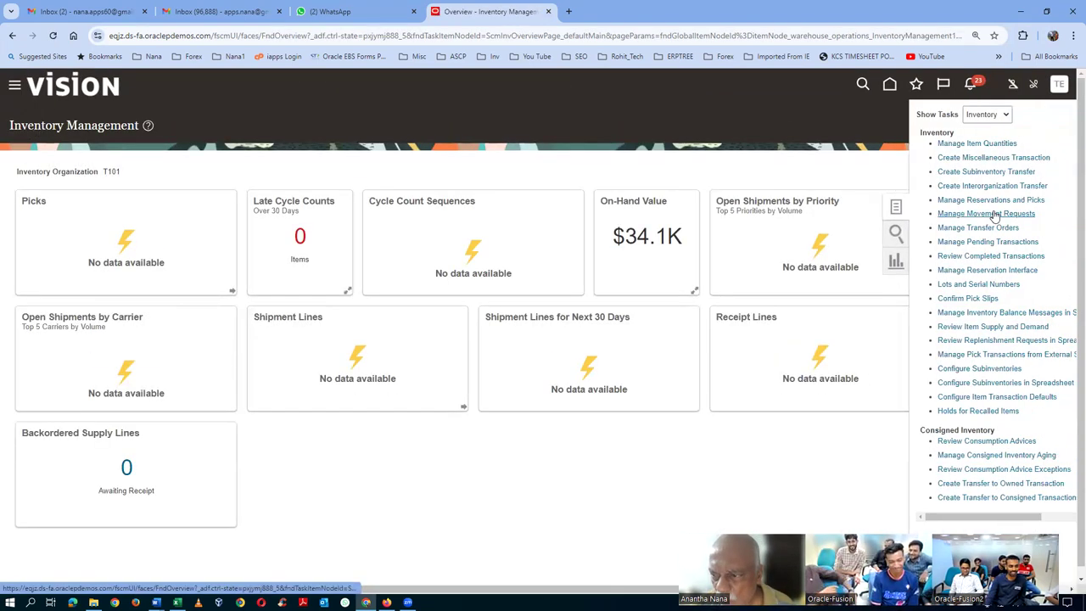
click(955, 159)
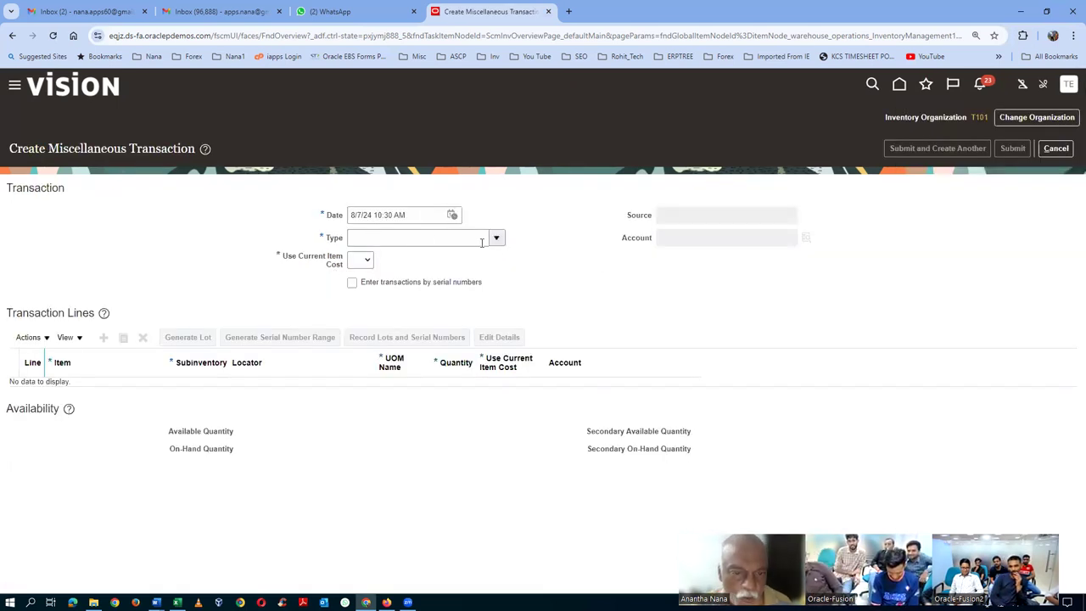
- Set the transaction type to Miscellaneous Receipt, the account to 10-100-1004, and Use Current Item Cost to Yes
click(496, 238)
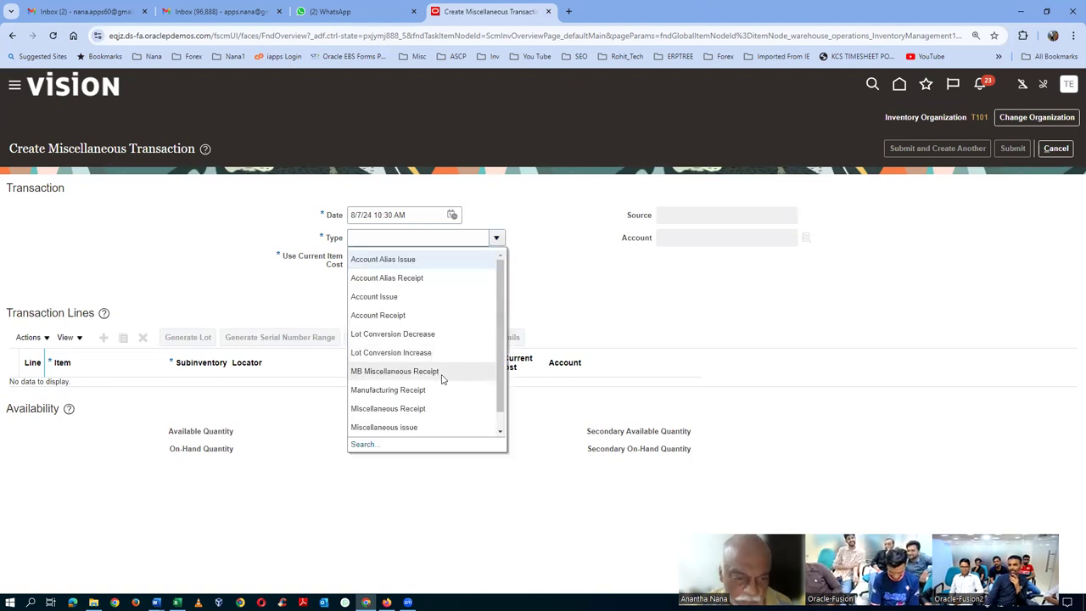
click(435, 411)
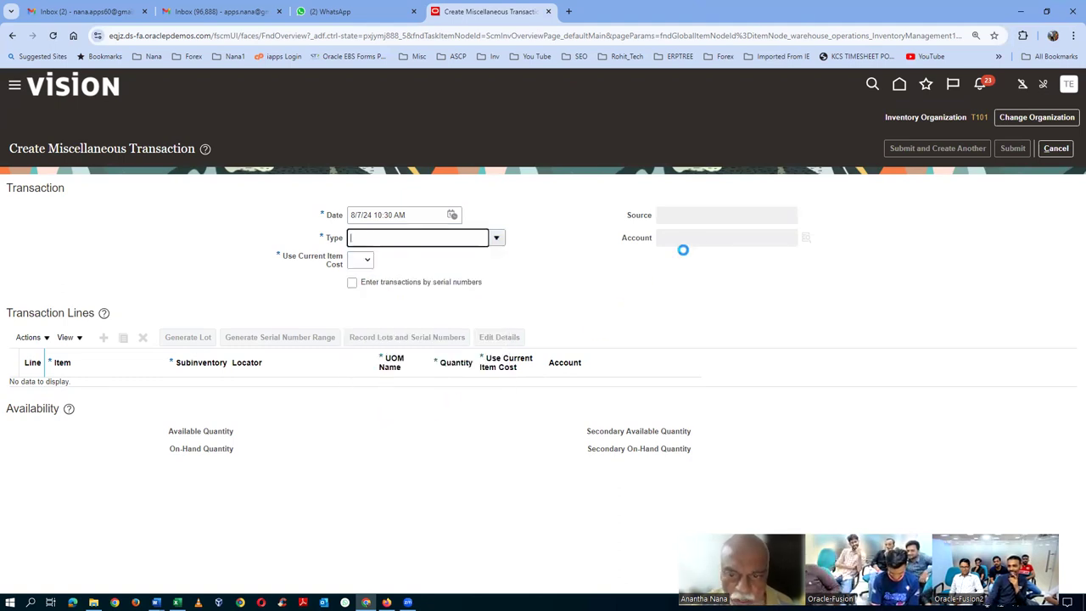
click(699, 237)
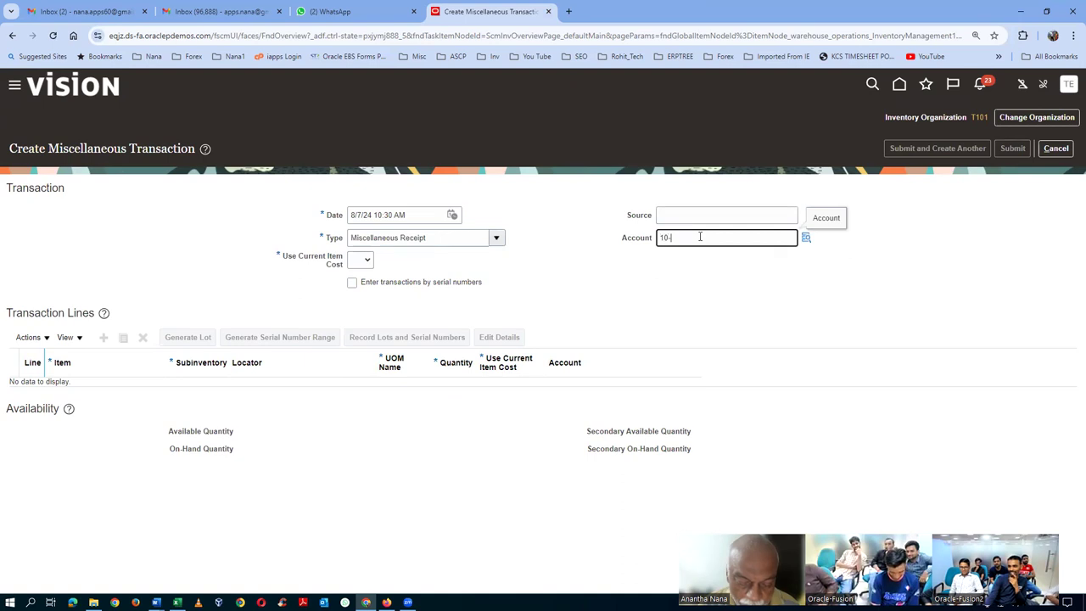
text(10-100-100)
key(Tab)
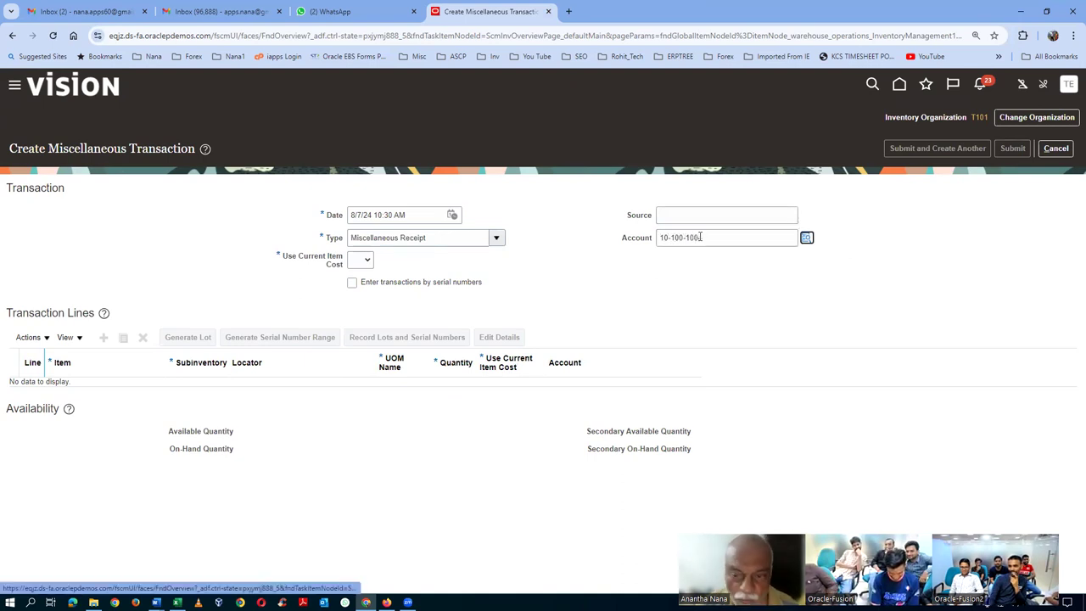
click(359, 259)
click(360, 293)
- Add a transaction line and set its item to t1016_sub_restrict
click(103, 337)
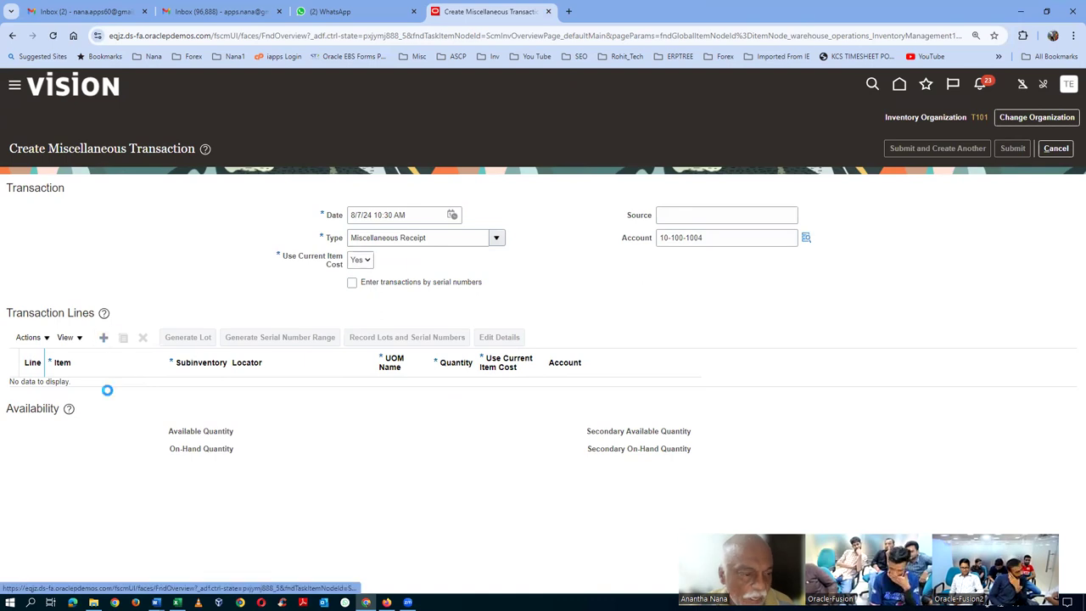
click(103, 391)
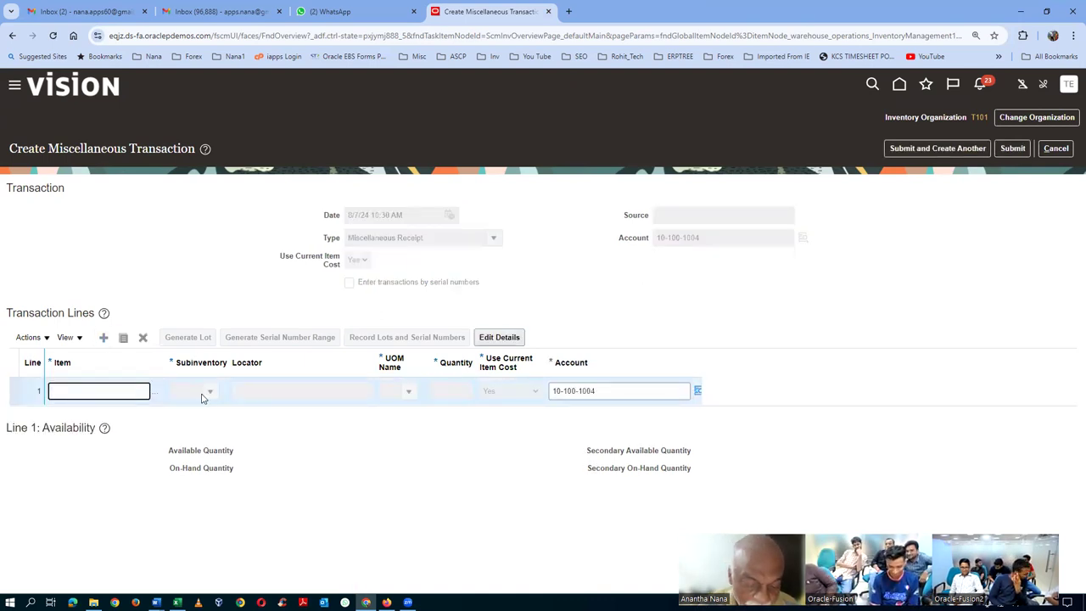
text(1016)
key(Tab)
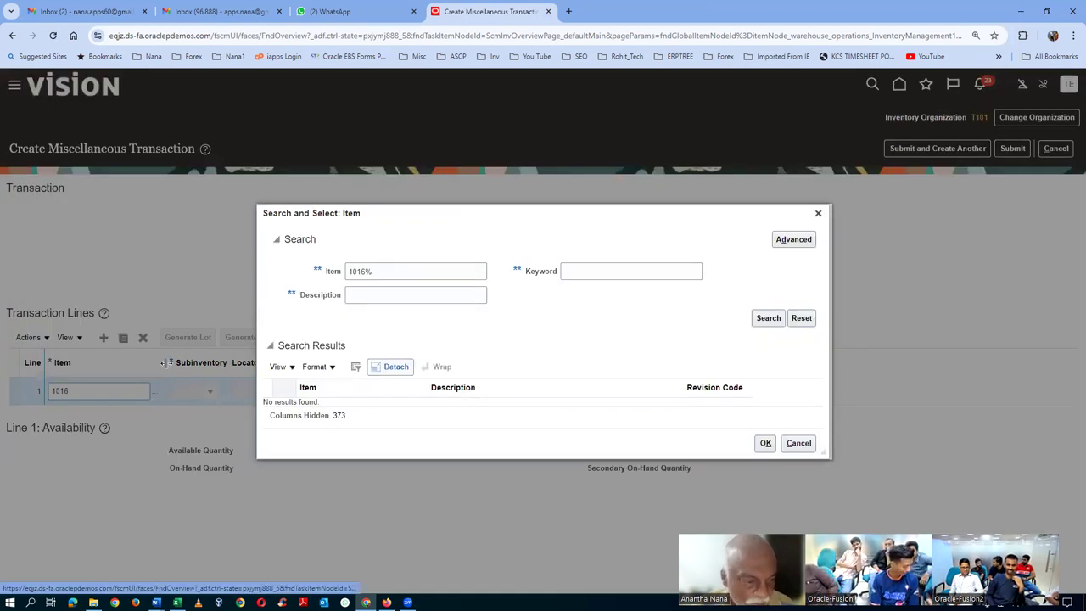
key(Escape)
key(BackSpace)
text(t1016)
key(Tab)
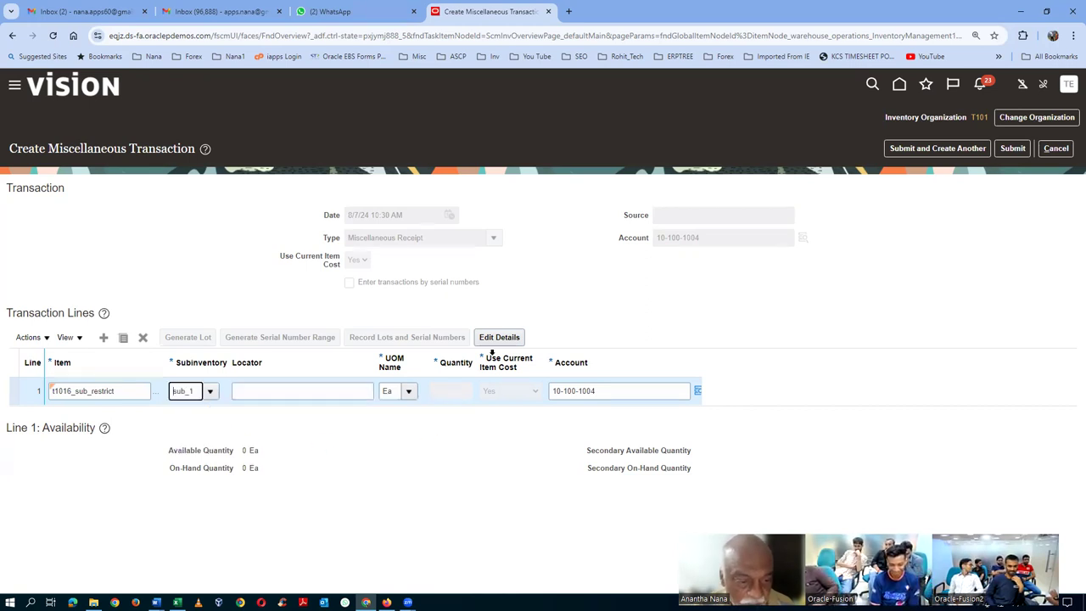
- Open the line's details and look up the locators offered for subinventory sub_1, without selecting one
click(489, 341)
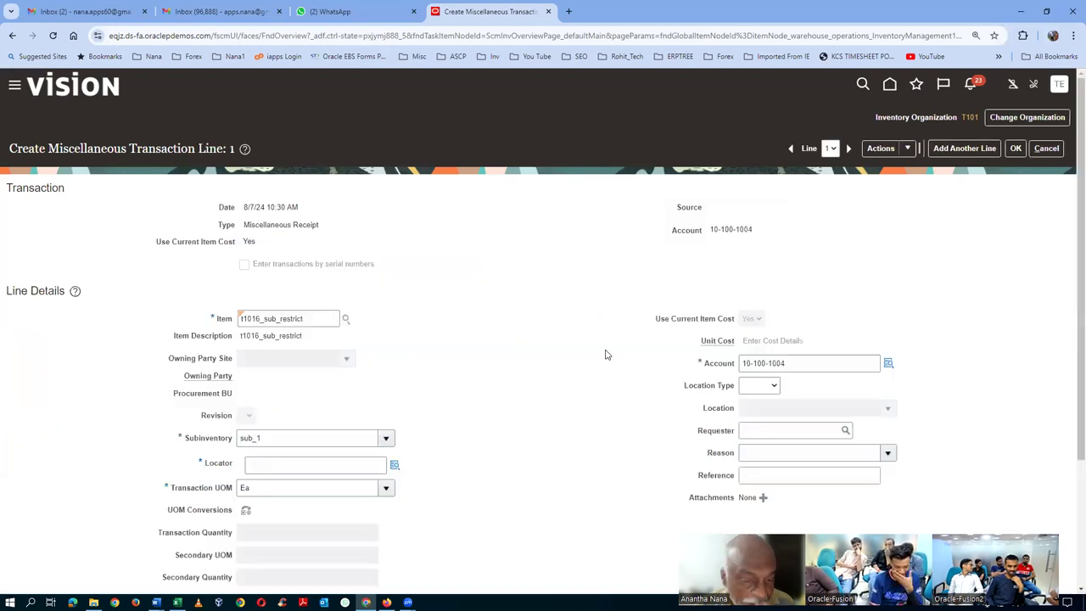
click(394, 468)
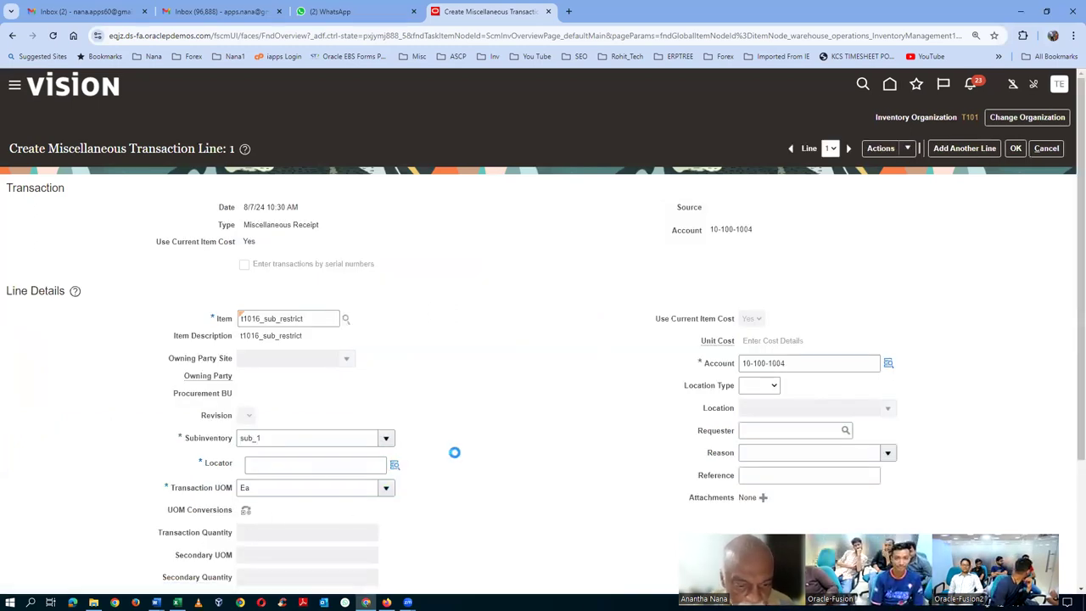
click(552, 390)
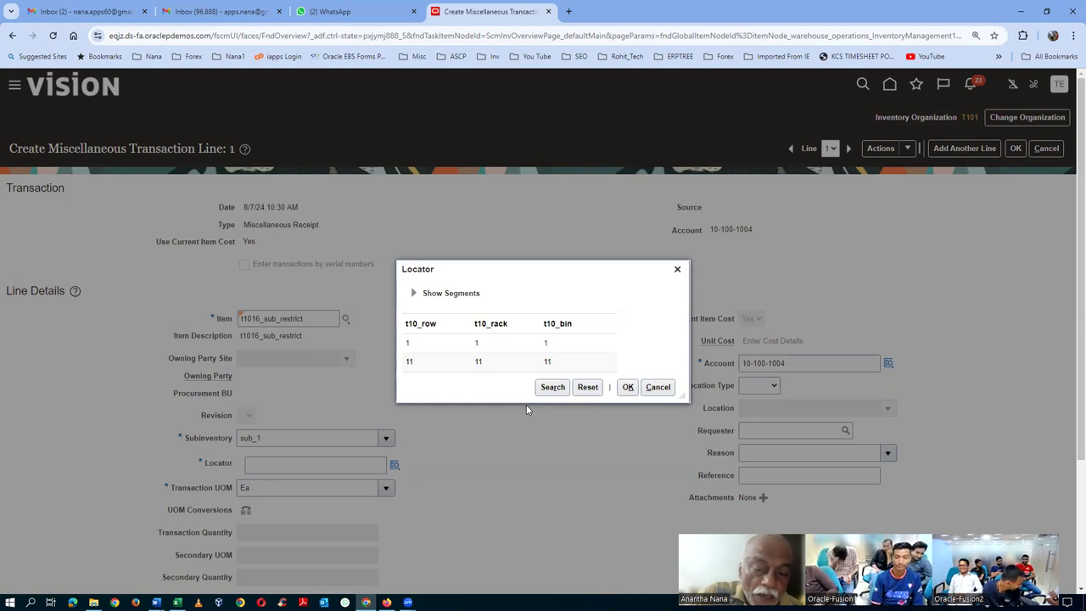
click(659, 387)
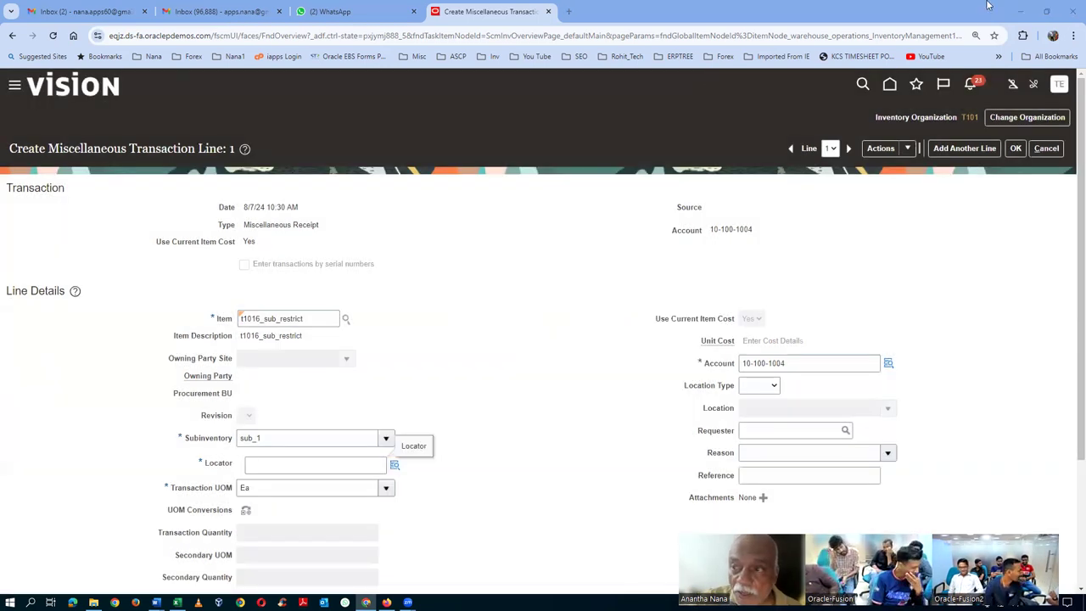
- Duplicate the browser tab and open Browse Items from Product Information Management in the copy
right_click(479, 13)
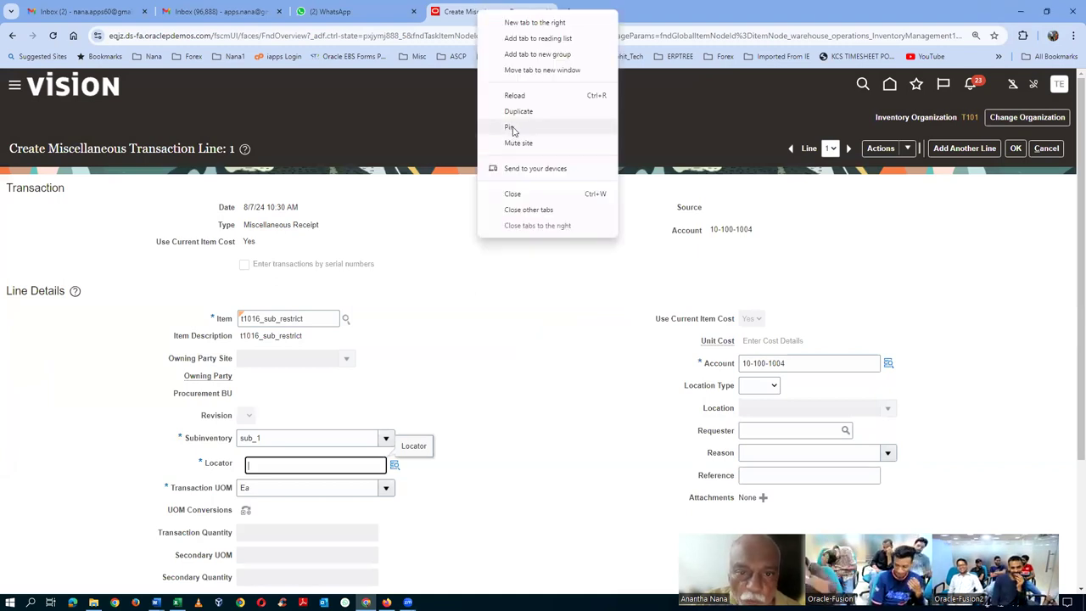
key(Escape)
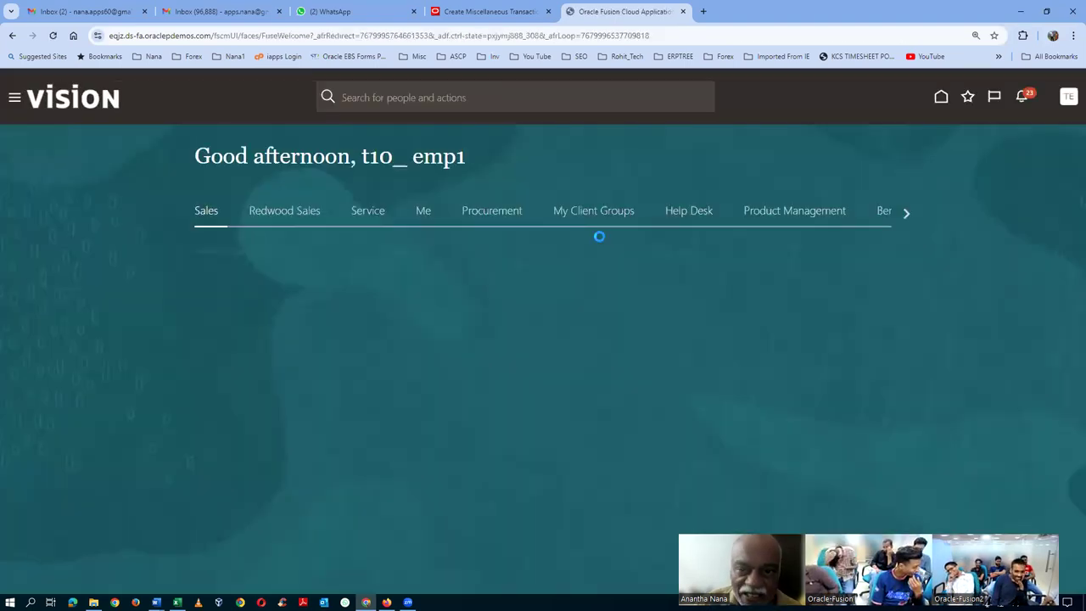
click(916, 97)
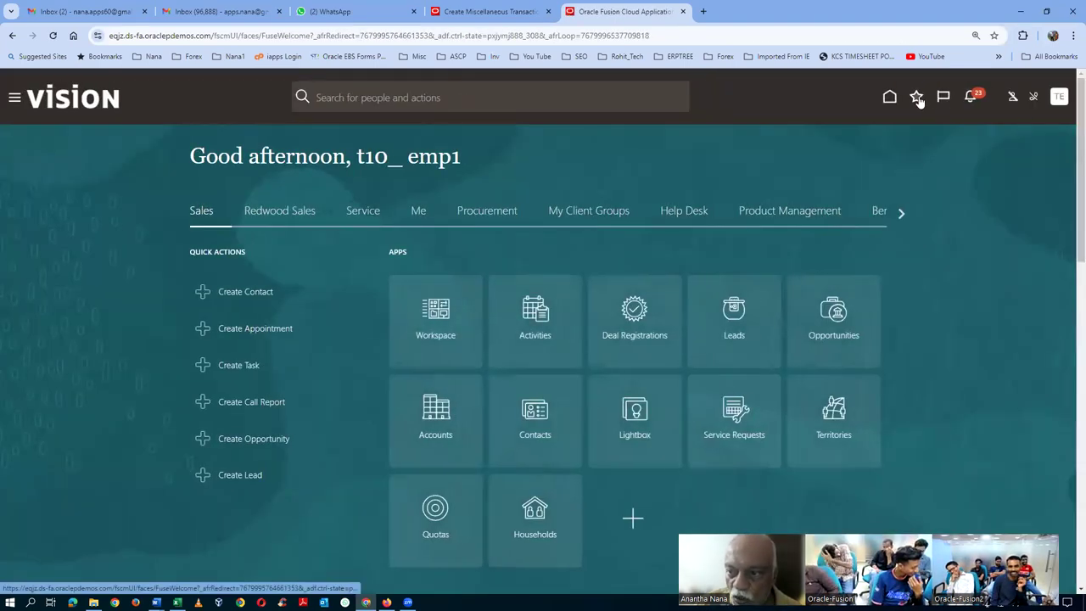
click(727, 227)
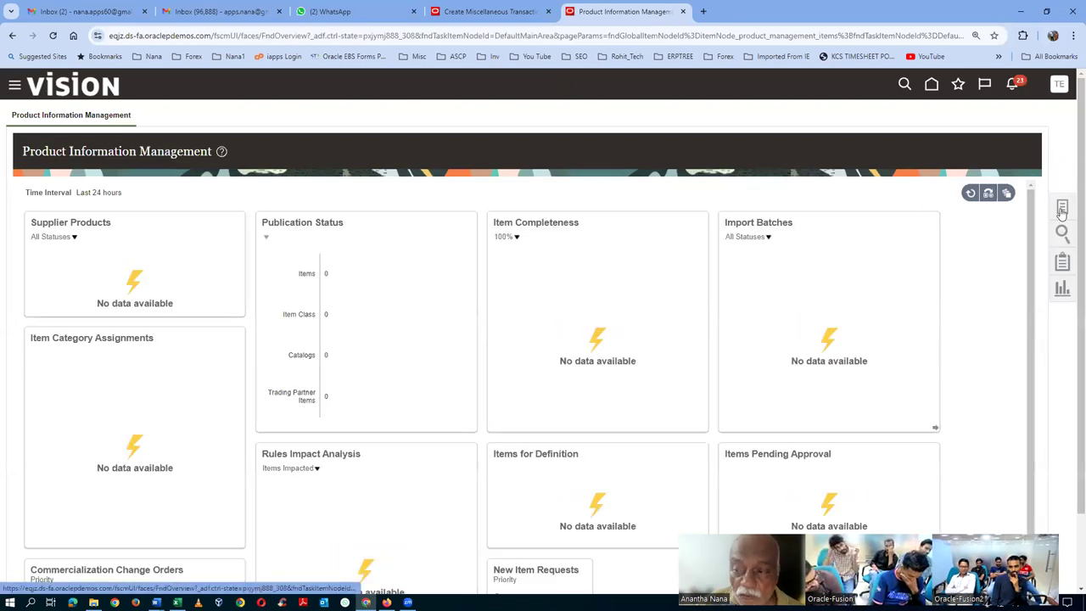
click(1063, 210)
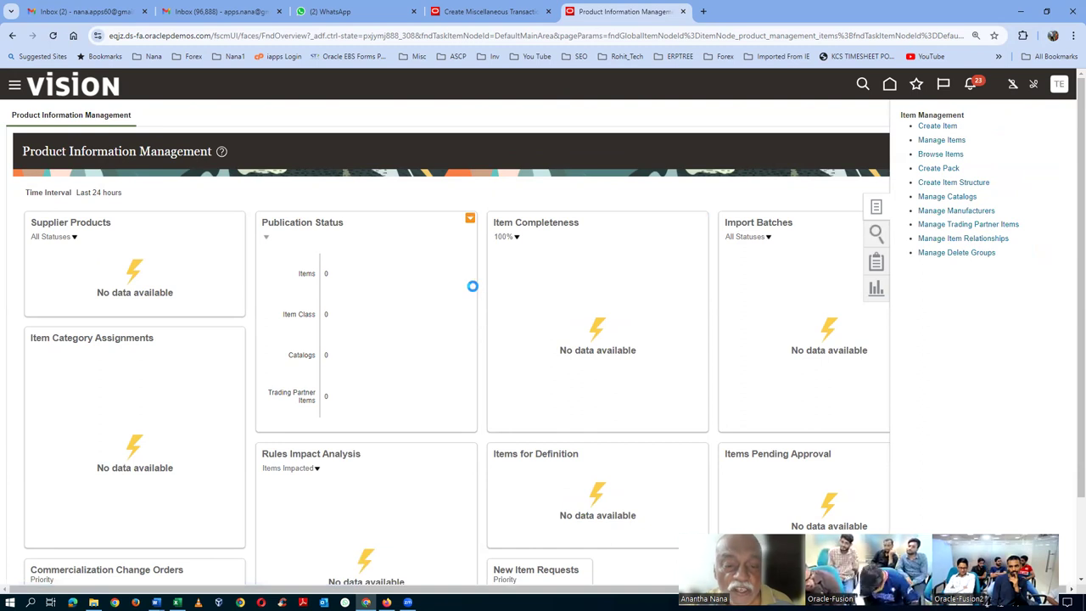
- Search for item t1016_sub_restrict and open its record in organization T101
click(449, 354)
key(Tab)
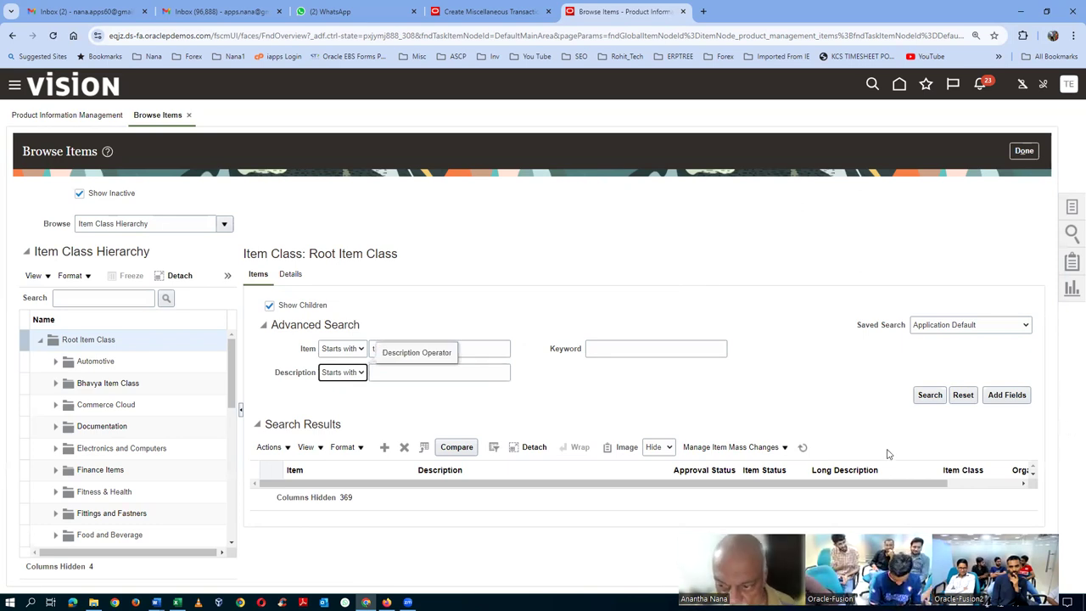
click(930, 394)
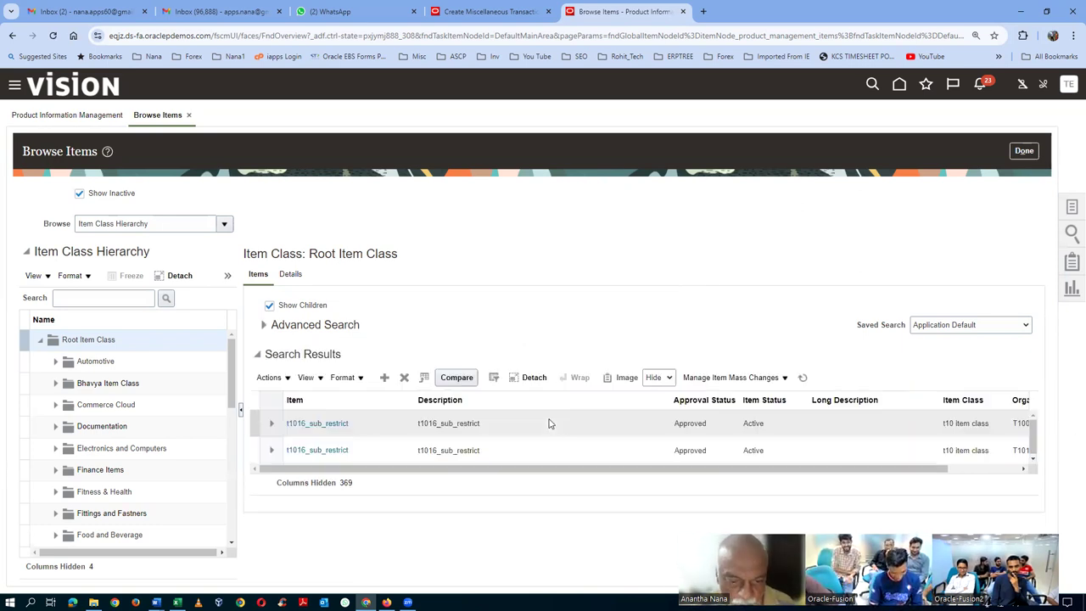
drag(350, 472, 330, 483)
click(307, 450)
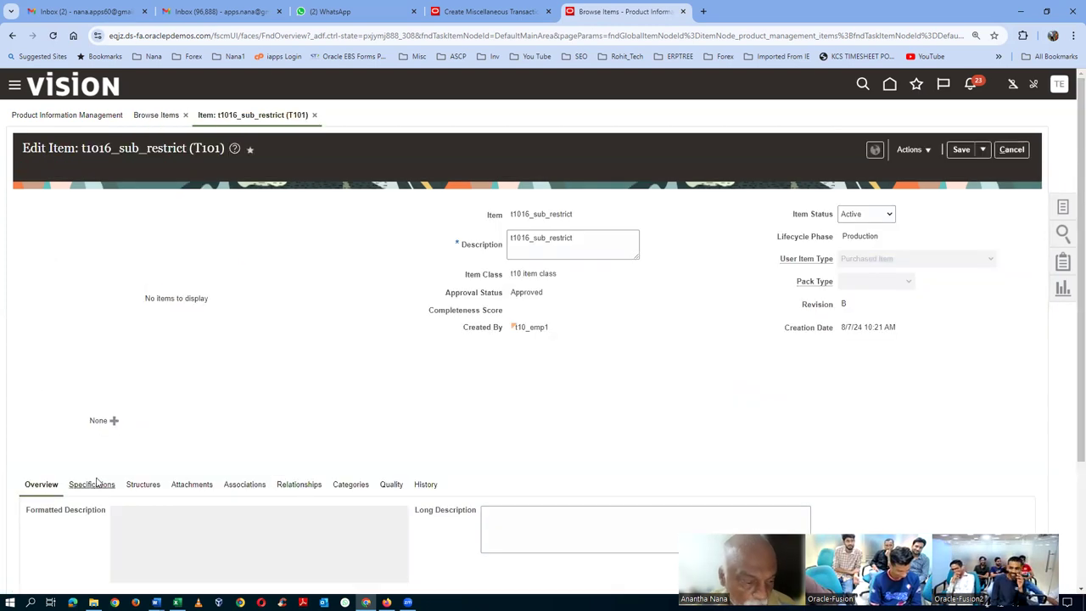
- Open the item's Inventory specifications at the Locator settings
scroll(147, 451, down, 2)
click(91, 371)
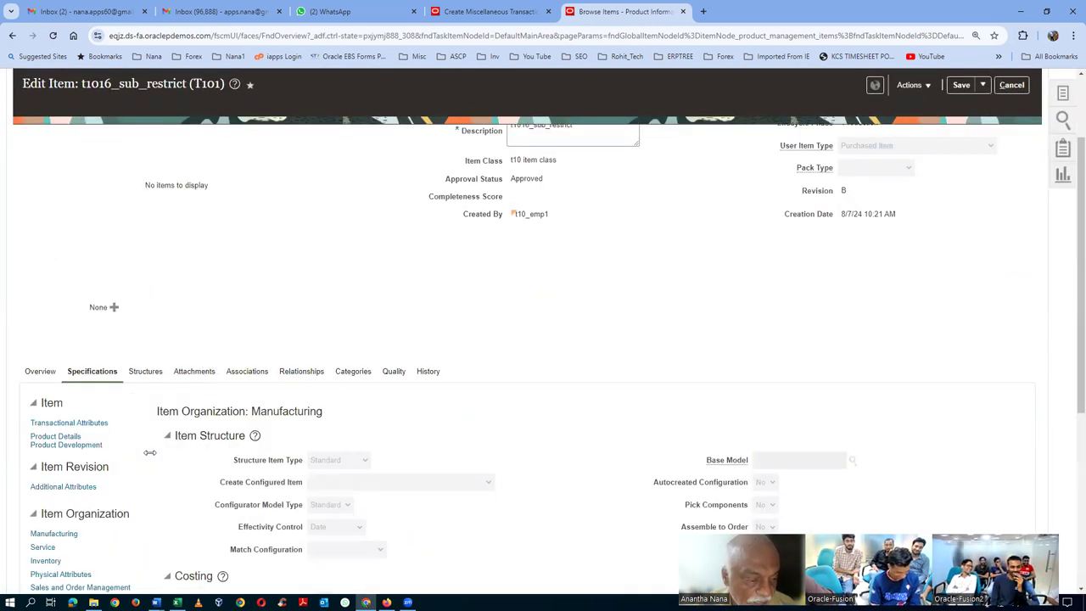
scroll(149, 458, down, 3)
click(52, 392)
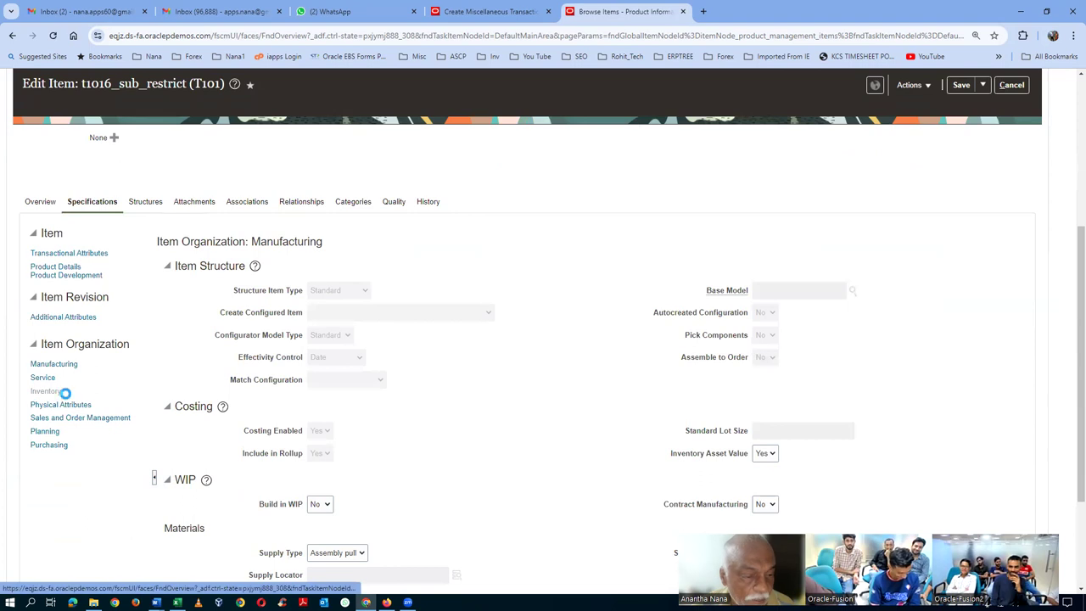
scroll(512, 399, down, 8)
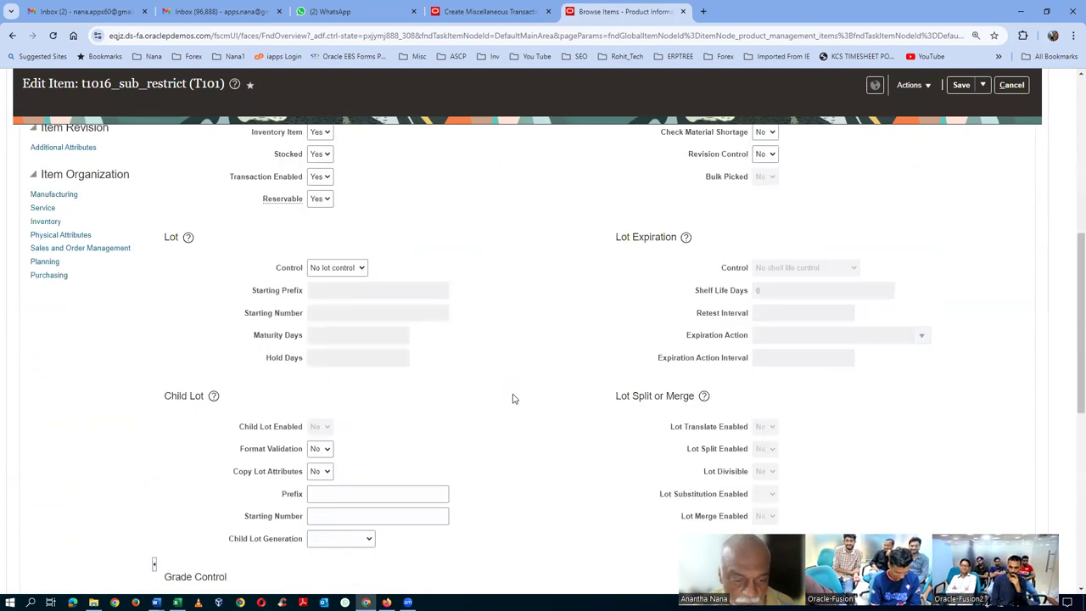
scroll(511, 401, down, 3)
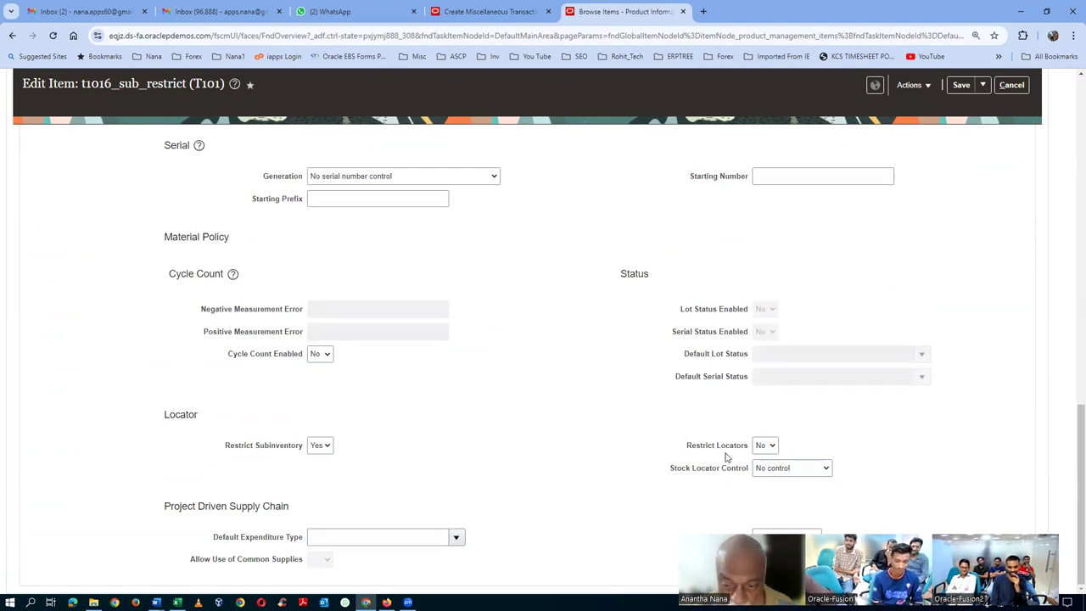
- Set Restrict Locators to Yes for t1016_sub_restrict and save the item
click(768, 446)
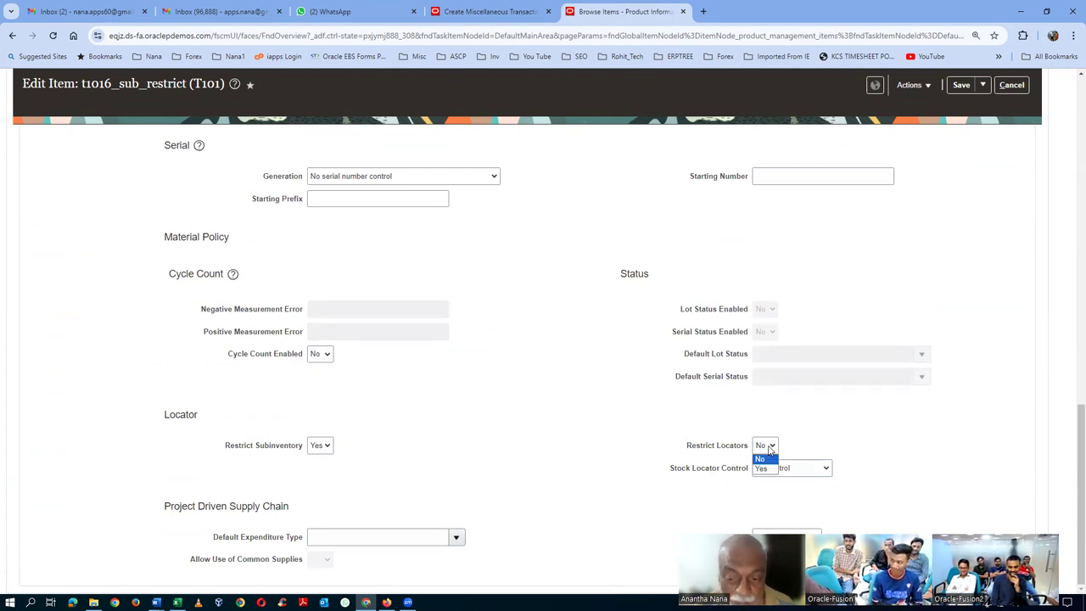
click(763, 469)
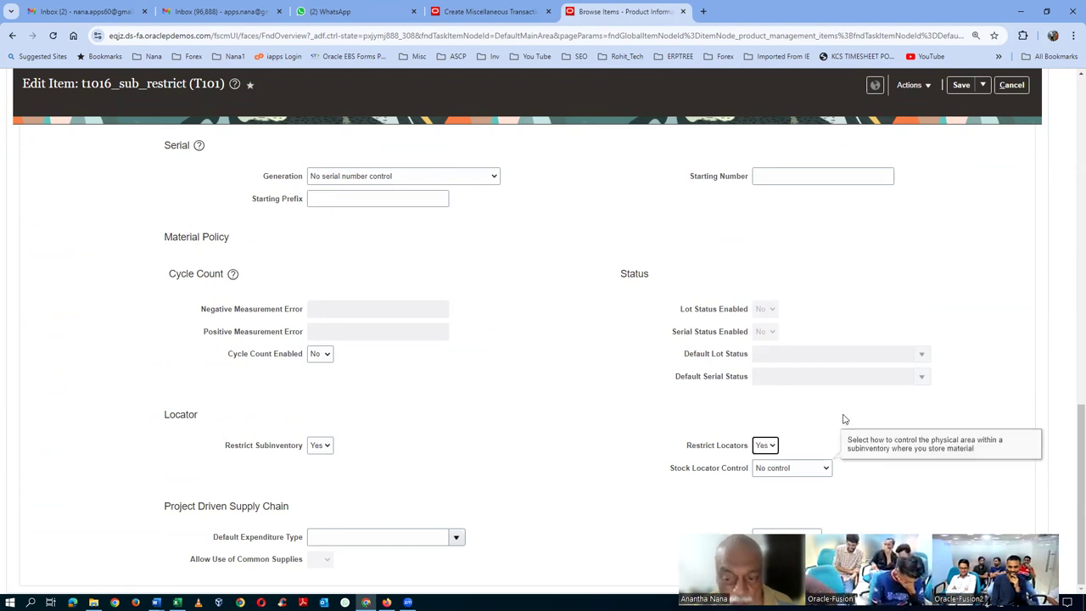
click(844, 419)
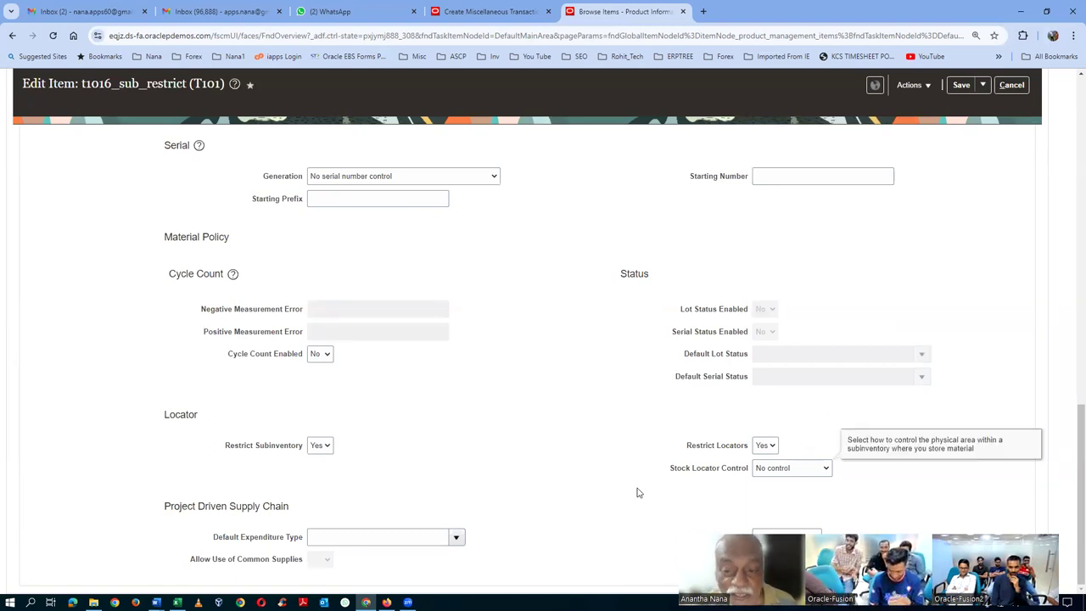
click(748, 474)
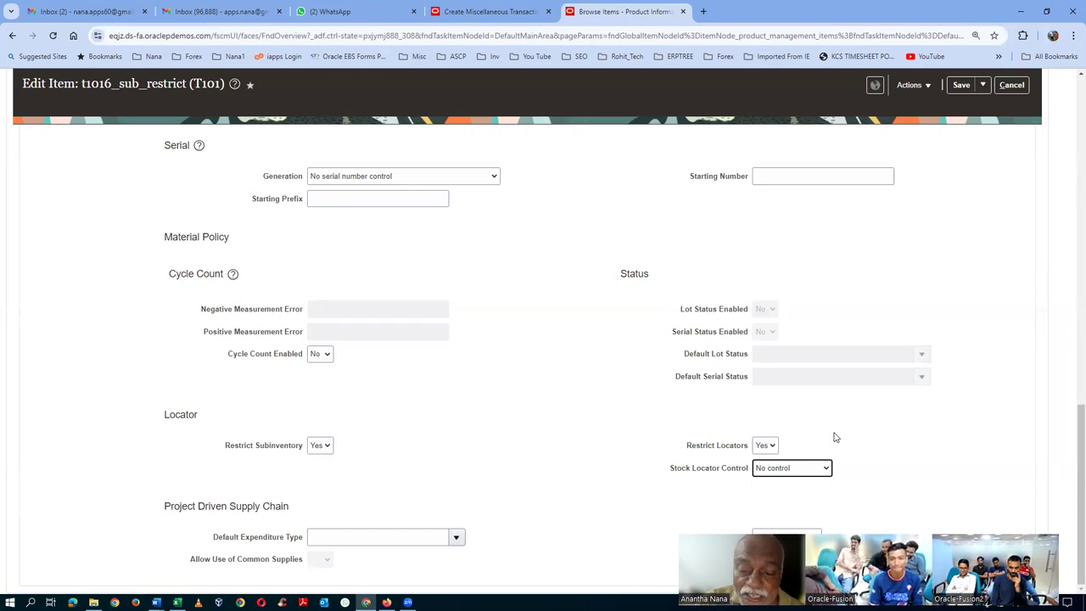
scroll(834, 437, up, 3)
click(982, 85)
click(984, 105)
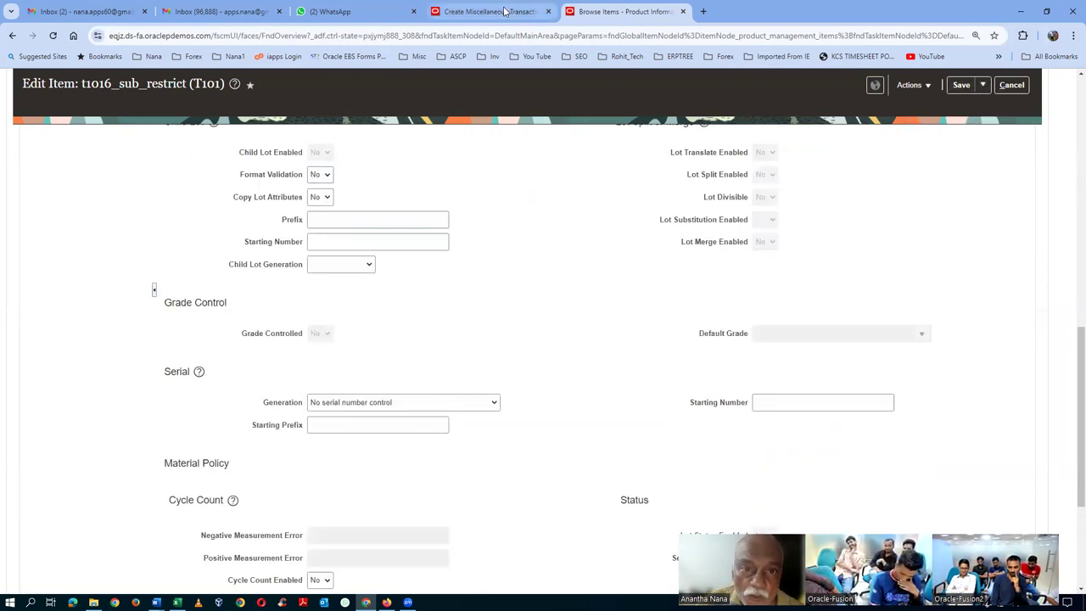
- Return to the open miscellaneous transaction and cancel it, discarding its unsaved changes
click(503, 12)
click(1045, 149)
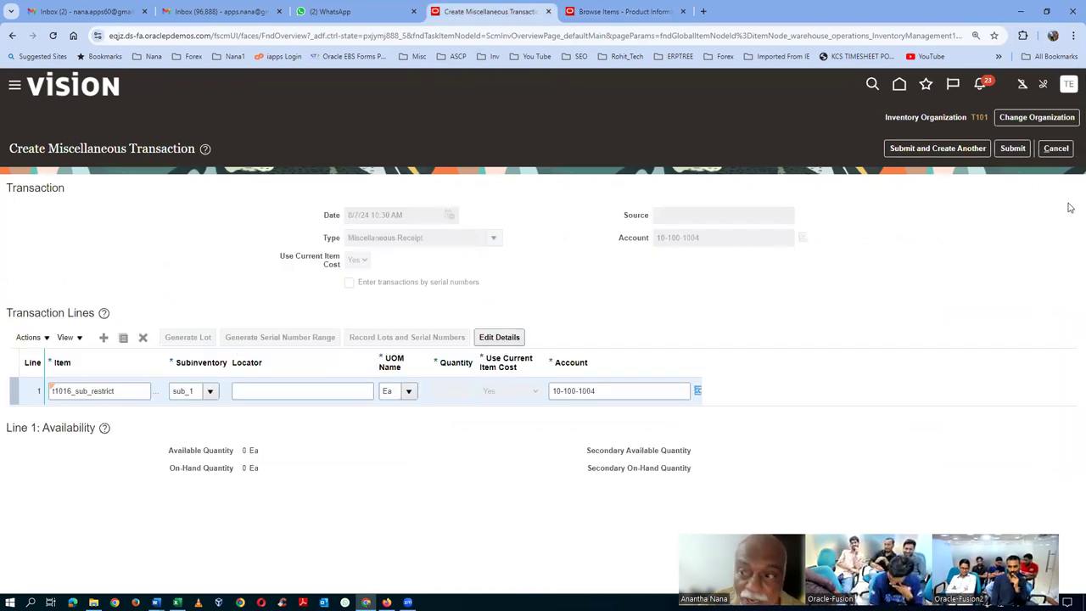
click(1056, 149)
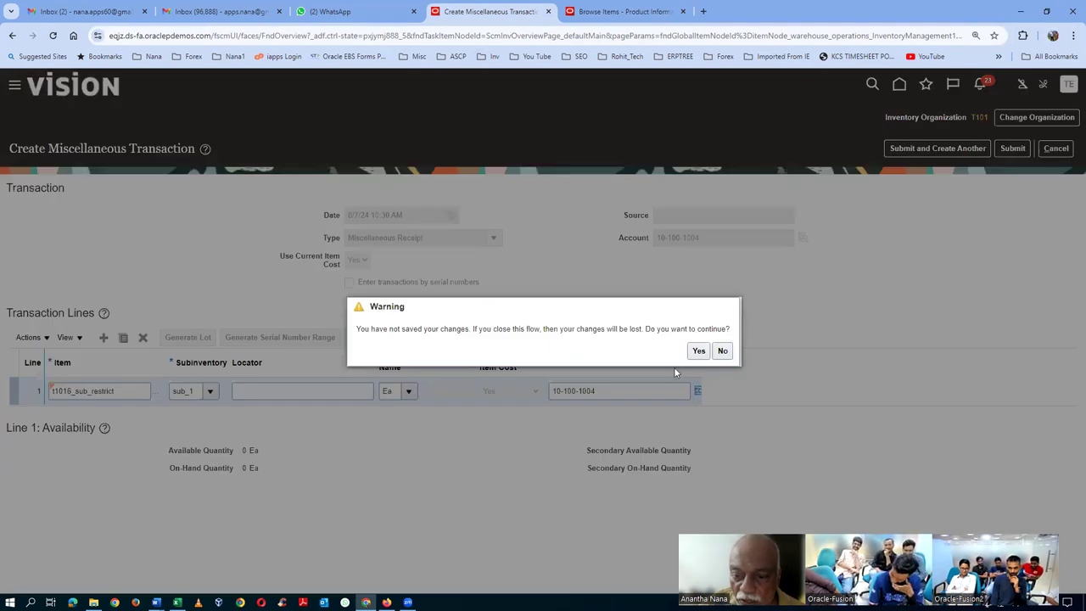
click(698, 350)
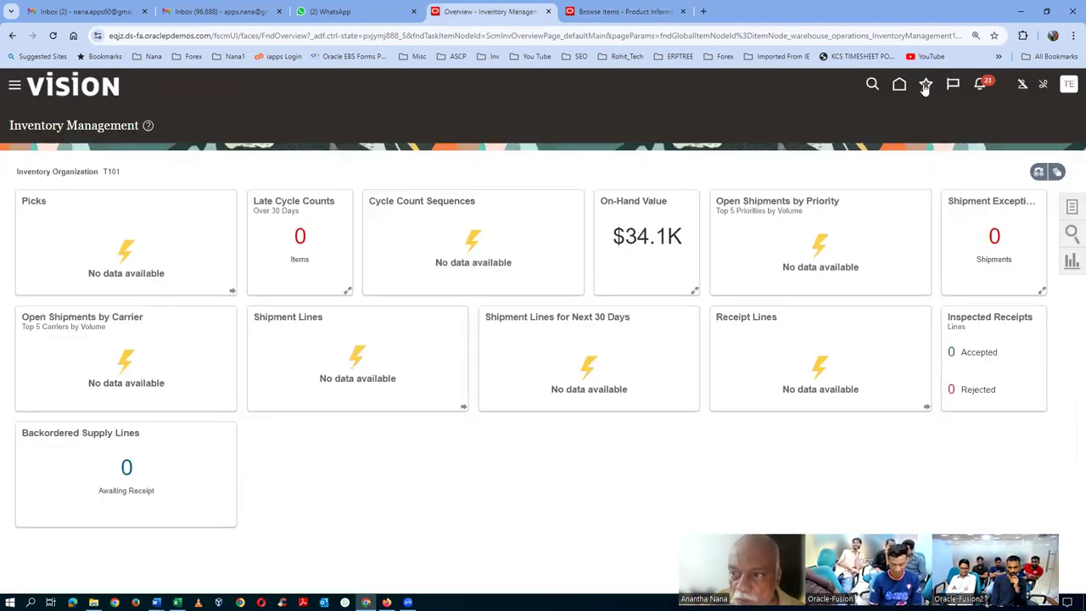
- Open the INV Overview favorite and start a new miscellaneous transaction in organization T101
click(925, 83)
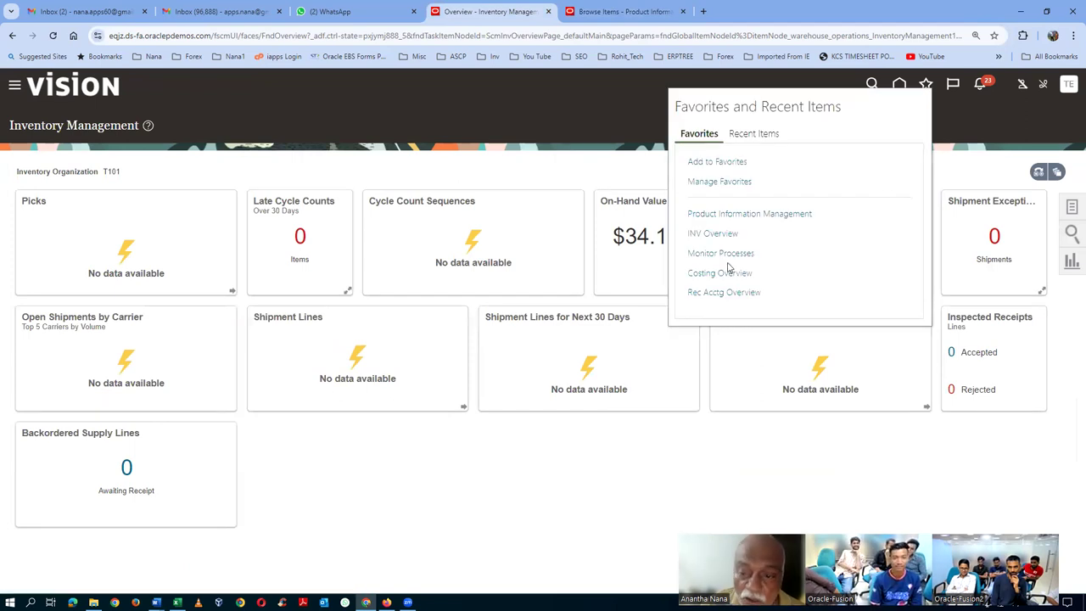
click(717, 237)
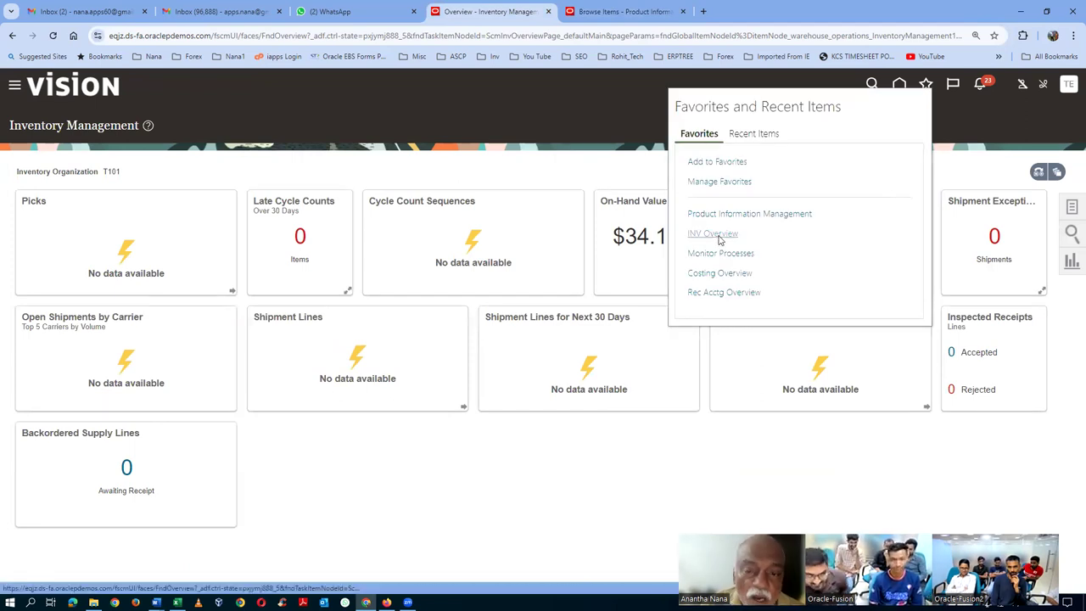
click(1071, 209)
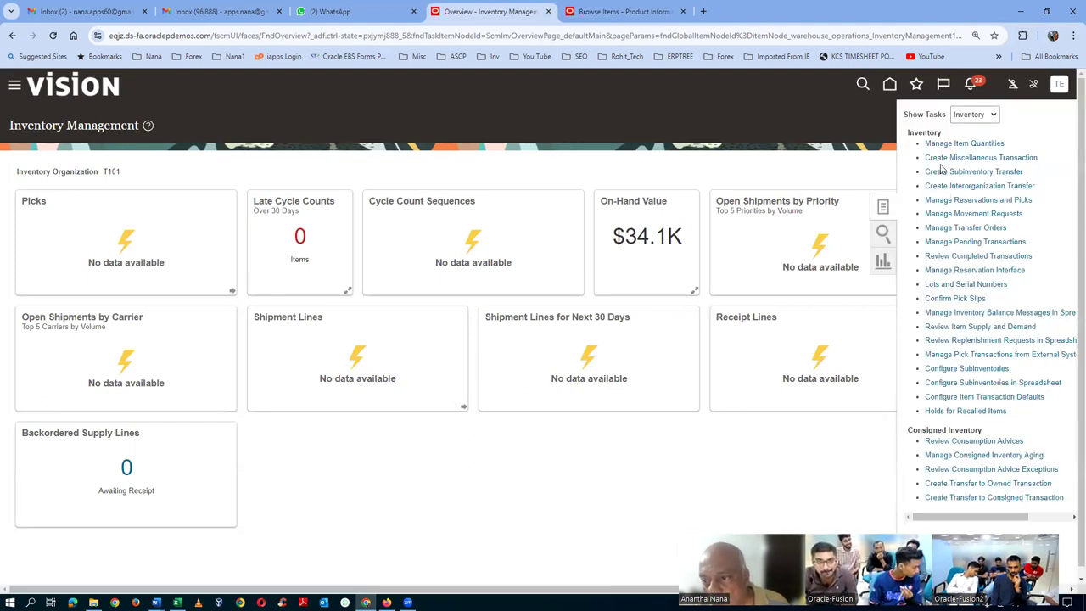
click(937, 158)
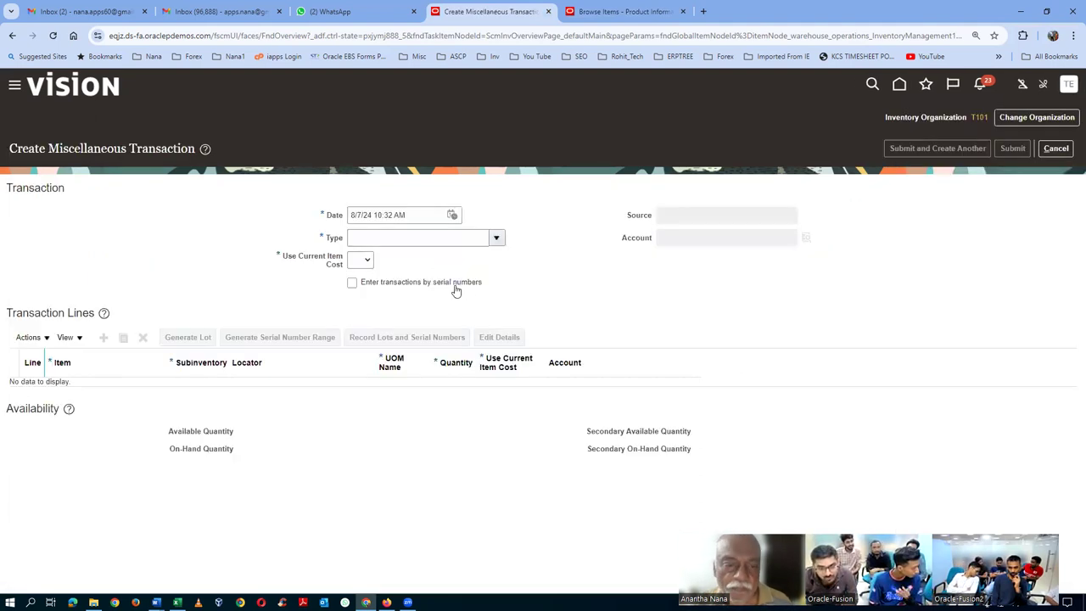
- Set the transaction type to Miscellaneous Receipt, enter the ledger account, and set Use Current Item Cost to Yes
click(496, 239)
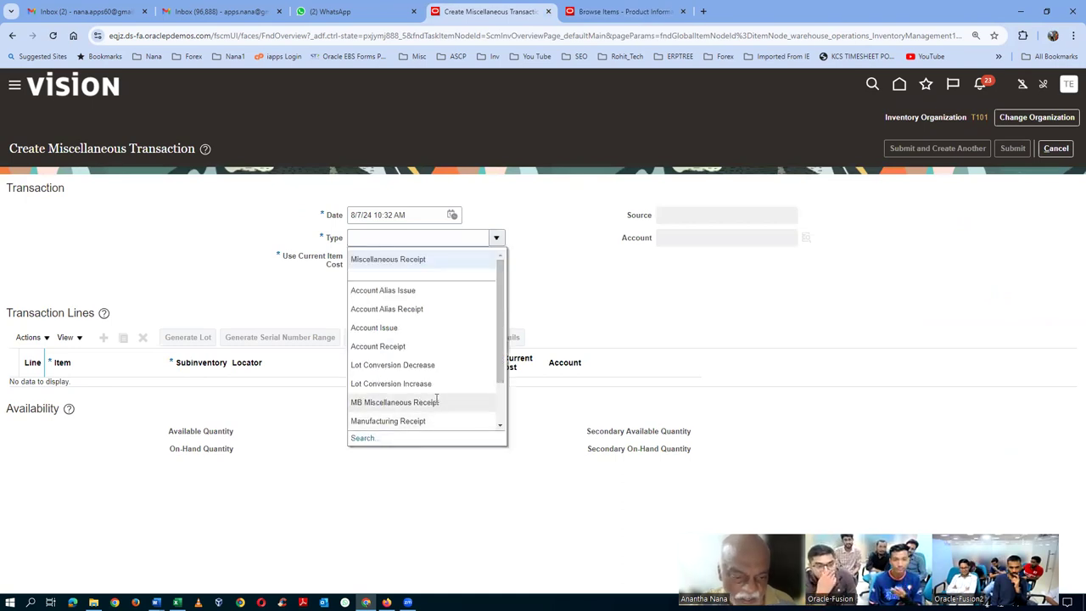
scroll(509, 382, down, 2)
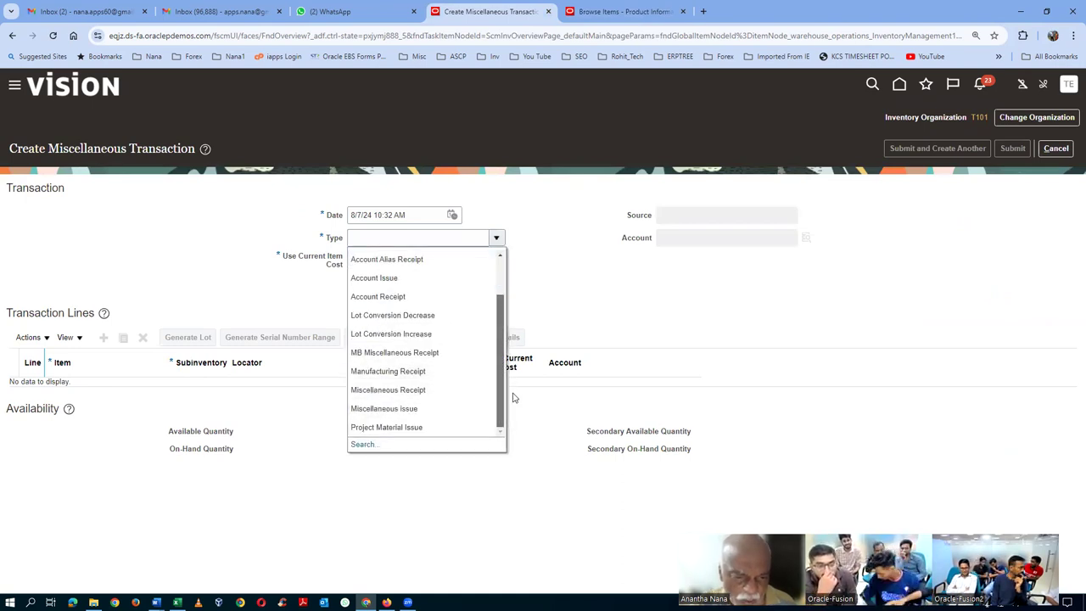
click(441, 393)
click(702, 240)
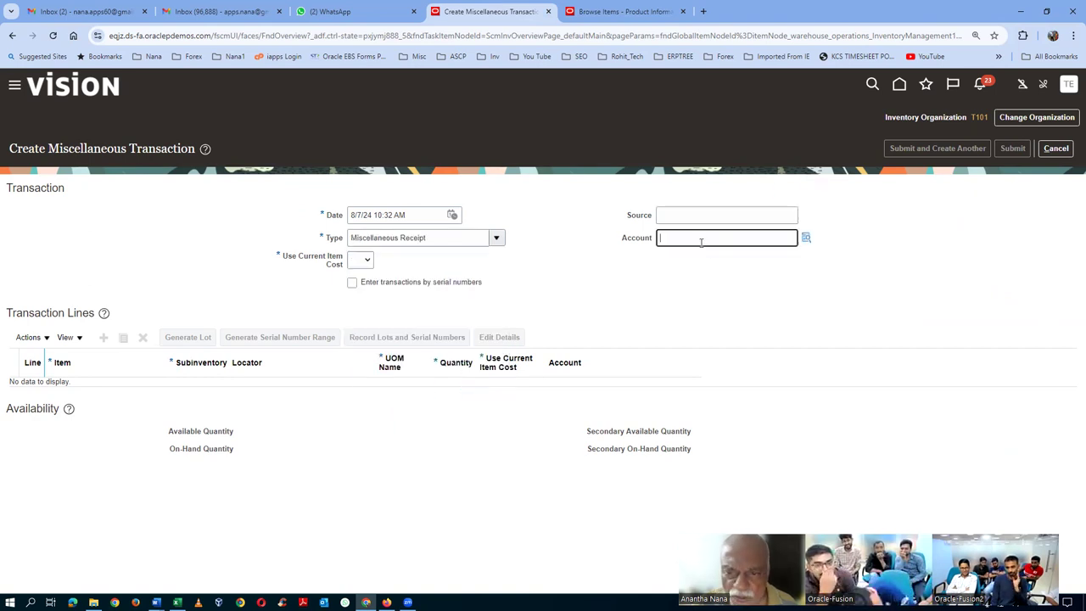
text(10-100-1004)
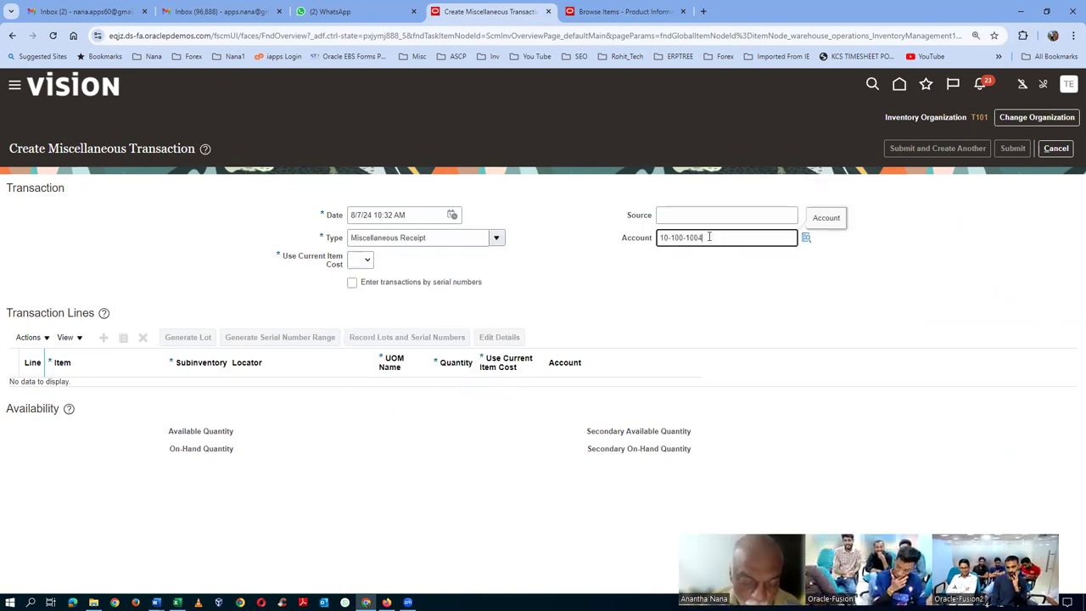
key(Tab)
click(363, 259)
click(360, 293)
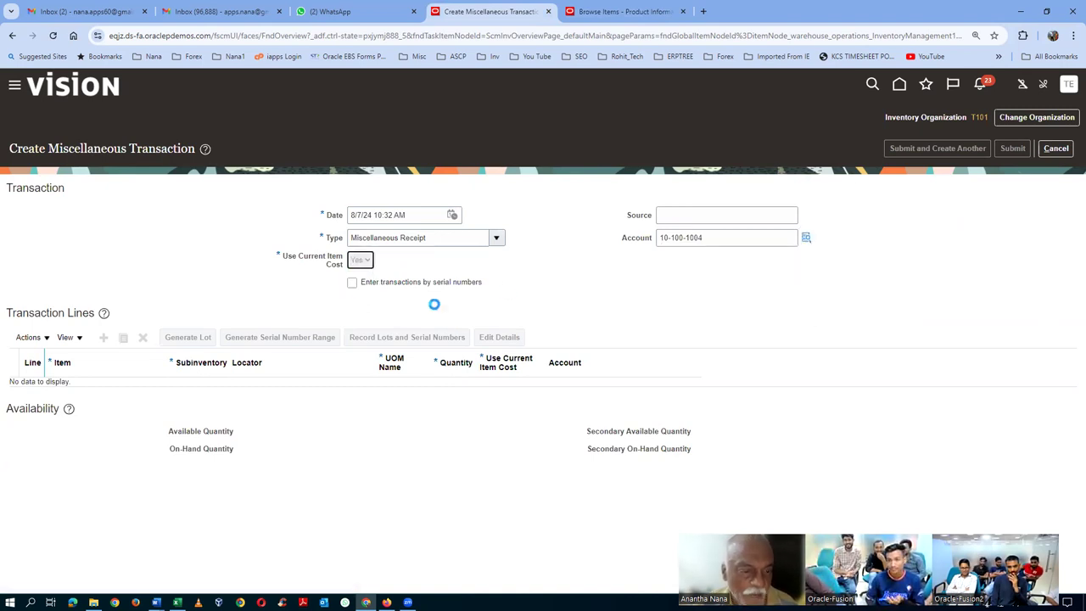
- Add a transaction line for item t1016_sub_restrict in subinventory sub_1
click(104, 338)
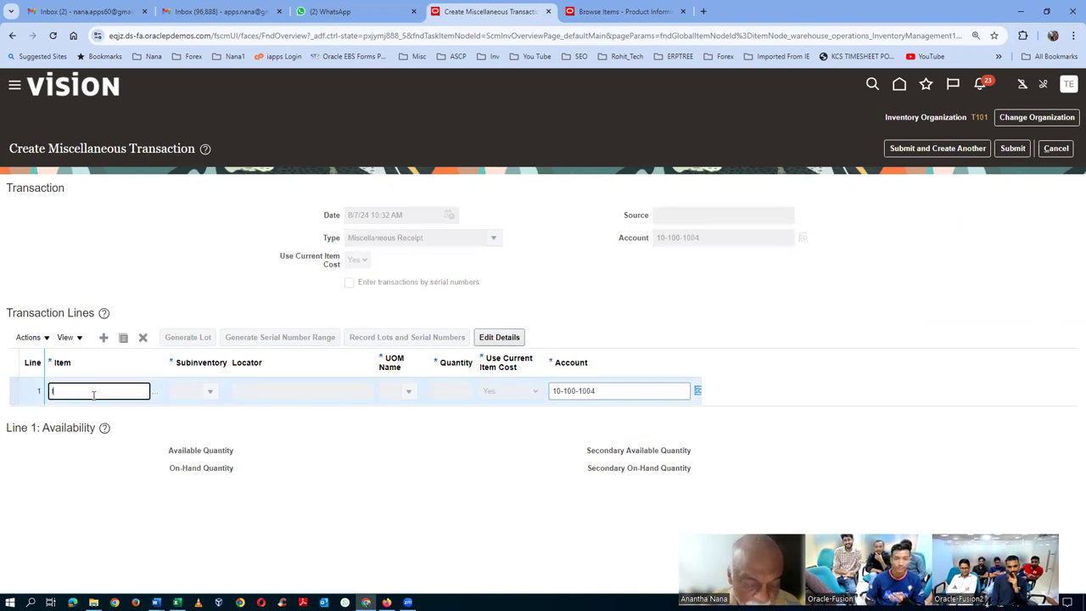
text(t1016)
click(61, 408)
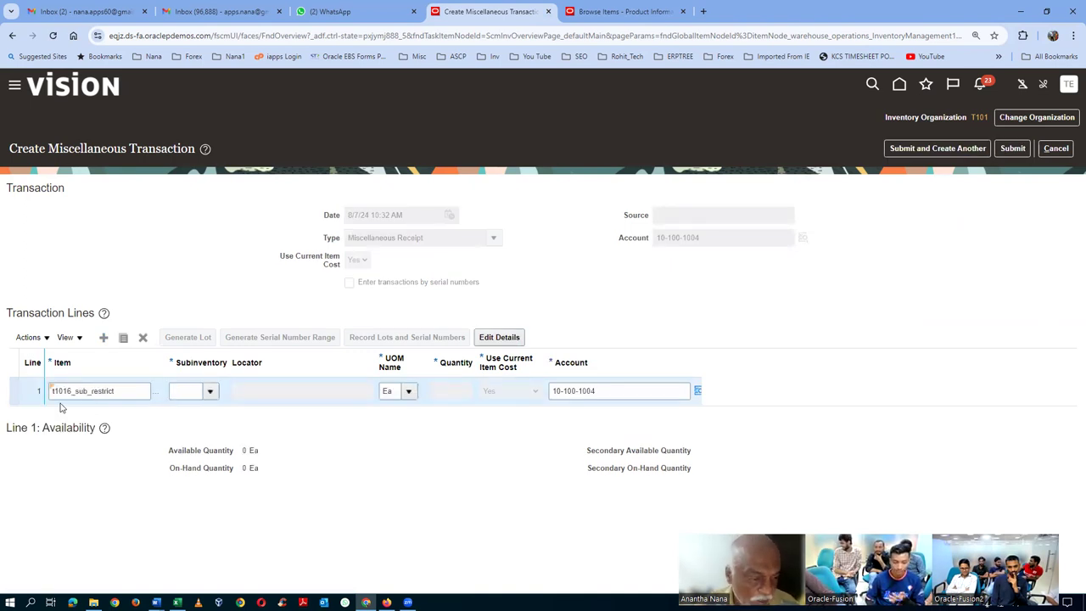
click(209, 391)
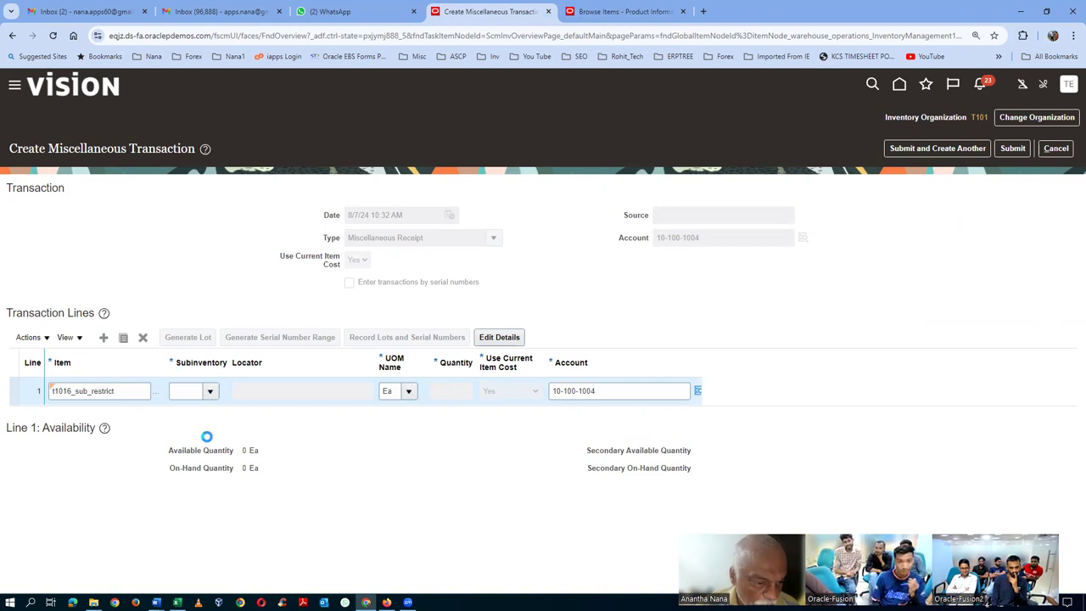
click(185, 414)
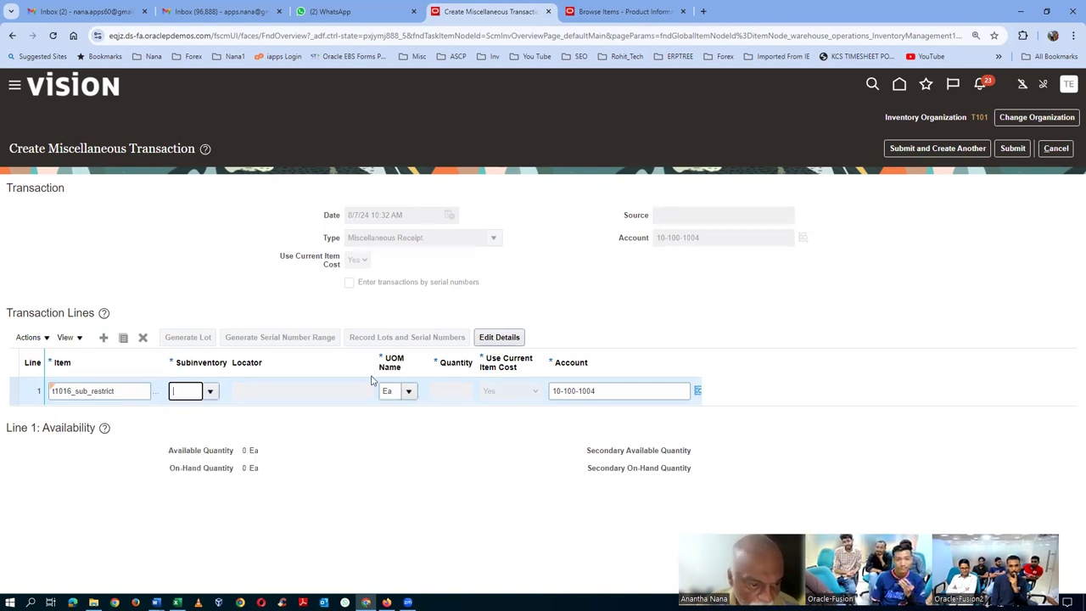
- Open the receipt line's details and search all locators available to the item in sub_1
click(509, 340)
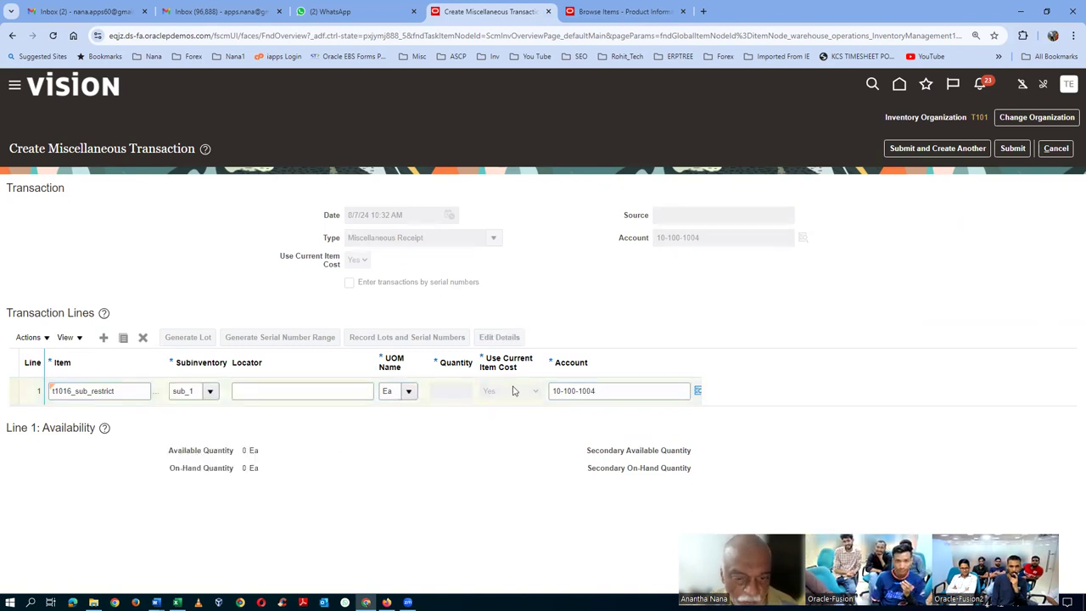
click(395, 465)
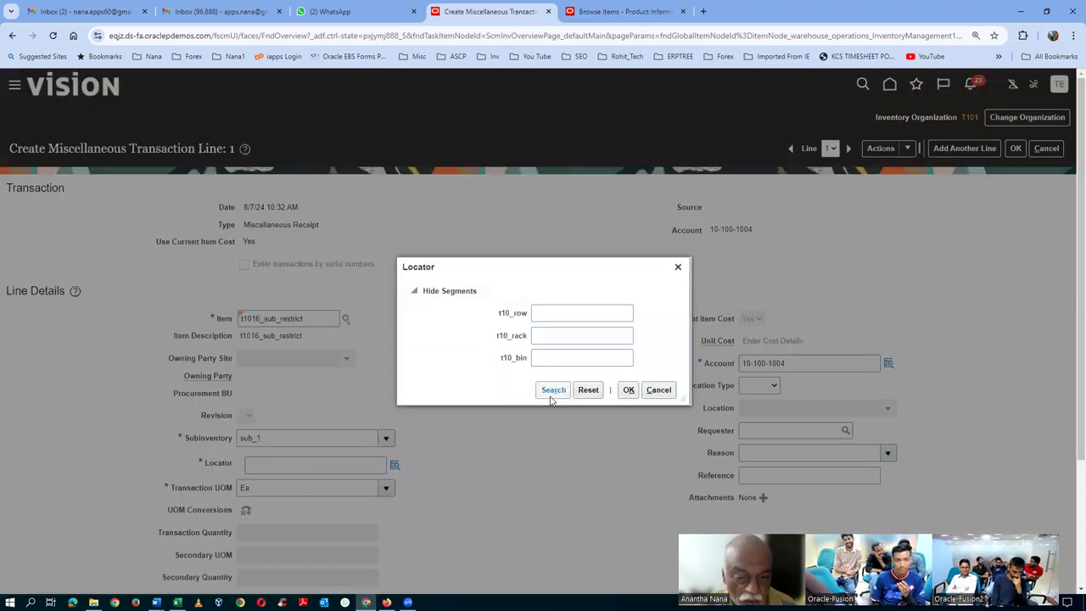
click(552, 392)
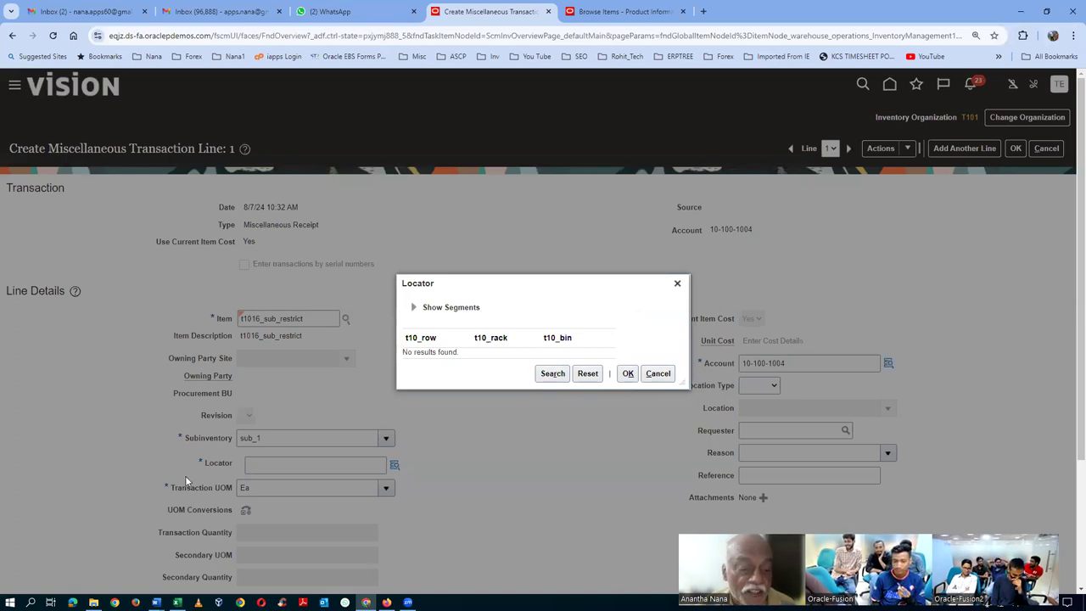
click(657, 374)
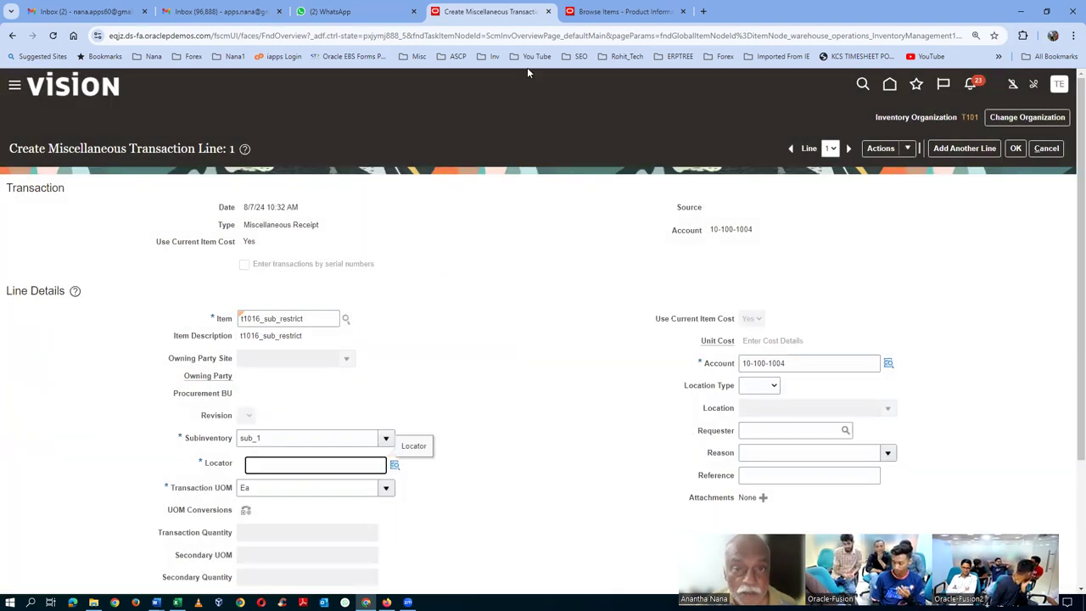
- Duplicate the Browse Items browser tab and open Setup and Maintenance in the copy
click(604, 18)
right_click(605, 18)
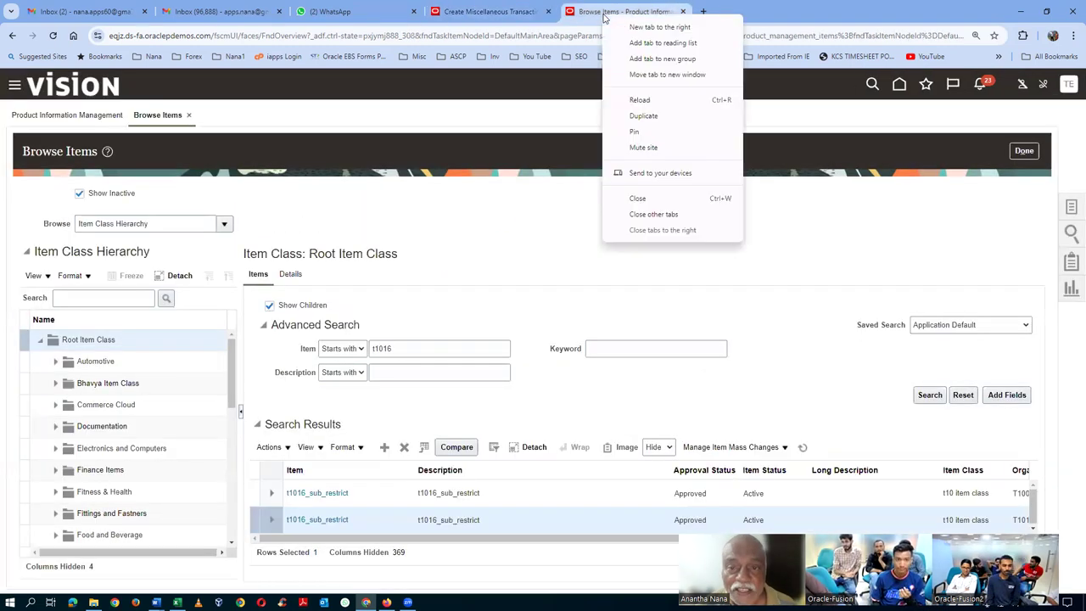
click(638, 115)
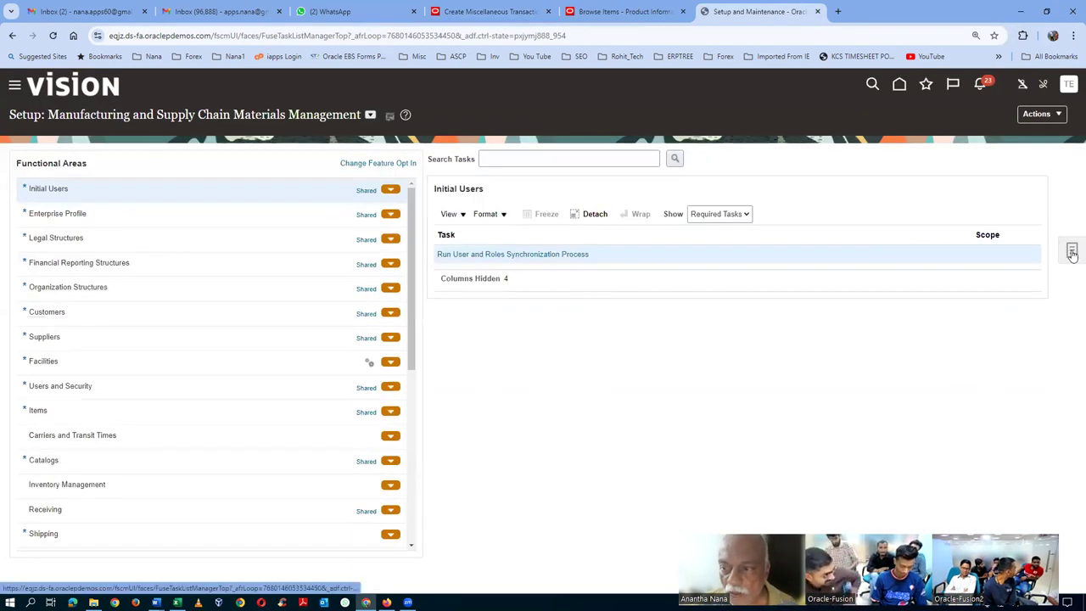
- Search the setup tasks for man%sub%loca% and open Manage Subinventories and Locators
click(1071, 253)
click(932, 255)
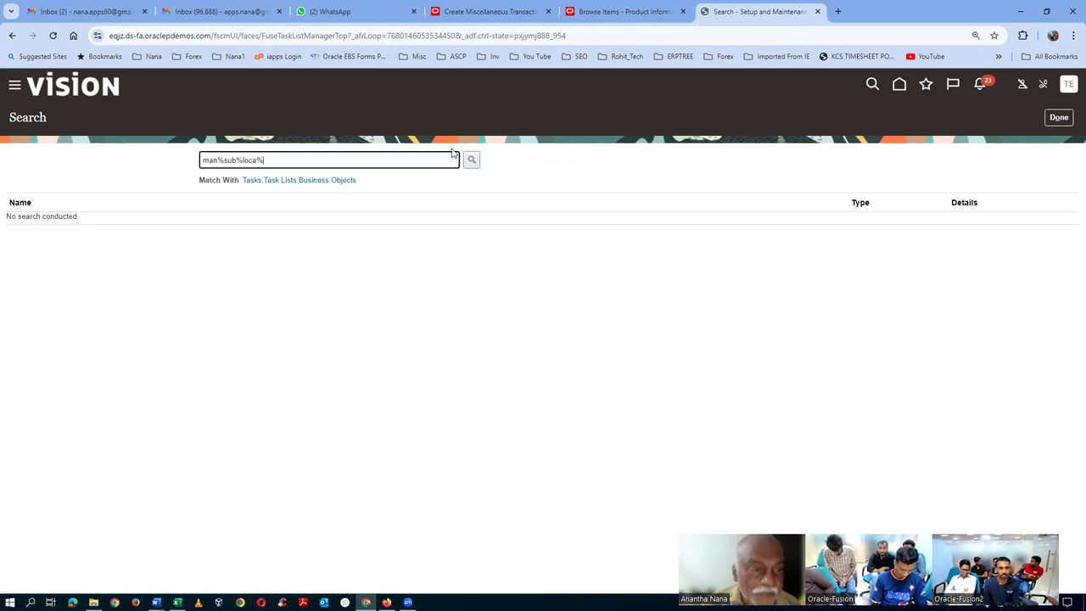
click(471, 160)
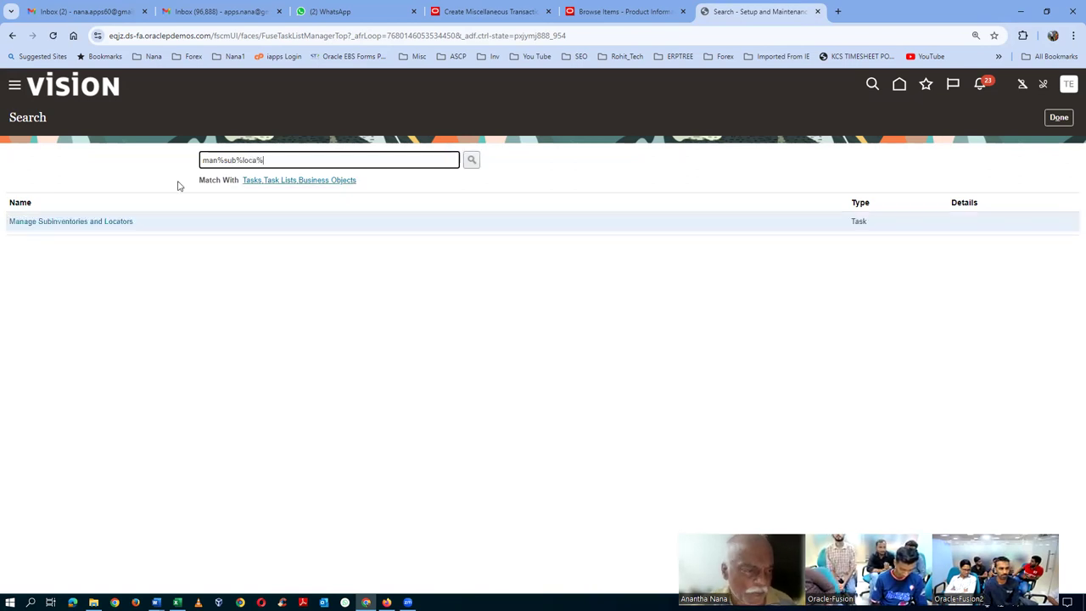
click(85, 223)
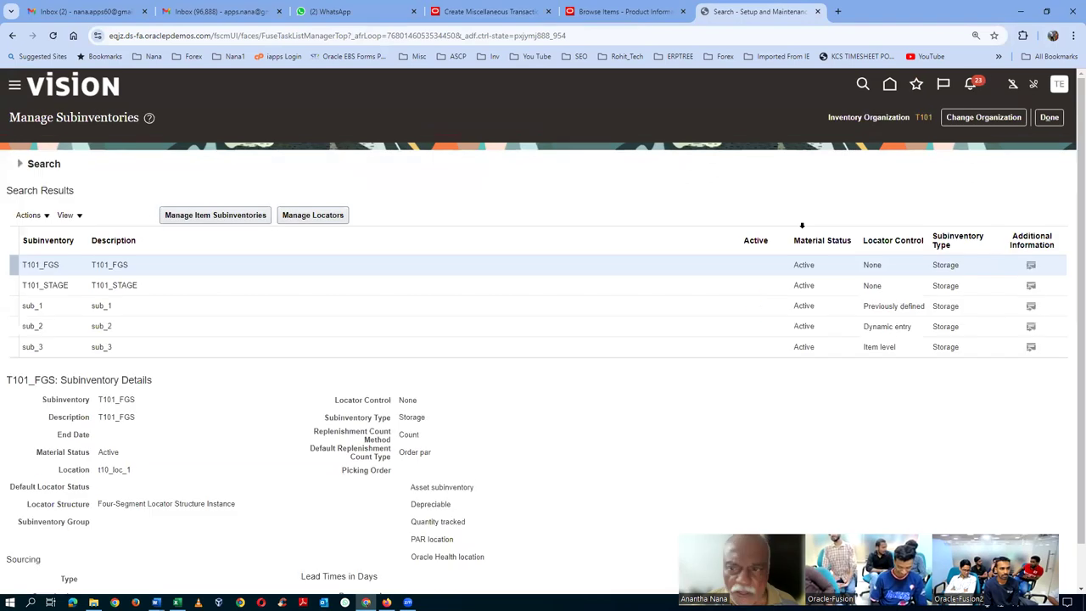
- Open the item locators of t1016_sub_restrict through the item subinventories of sub_1
click(10, 297)
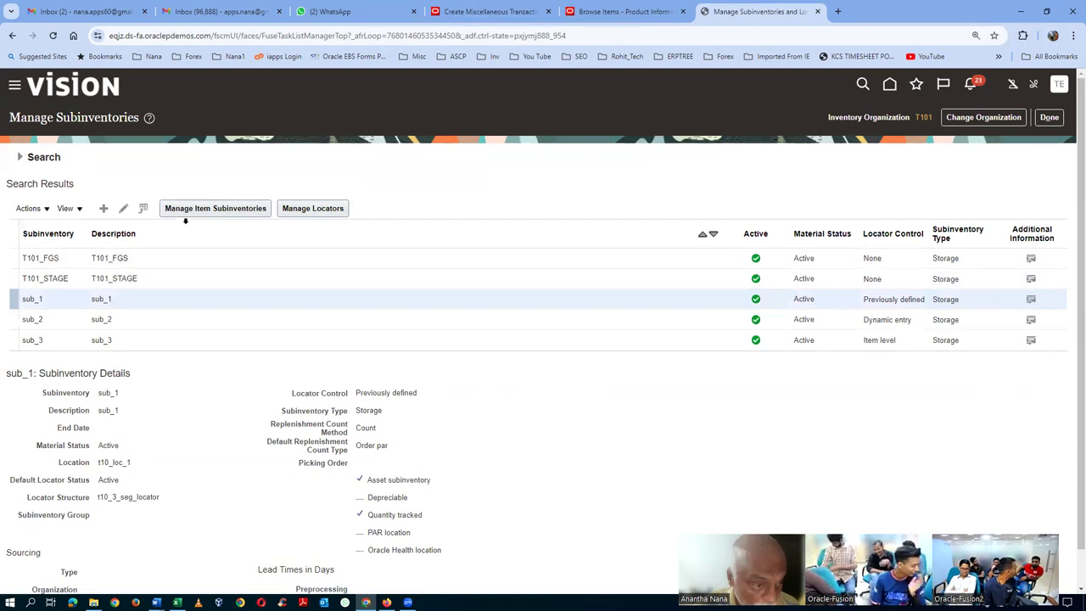
click(202, 211)
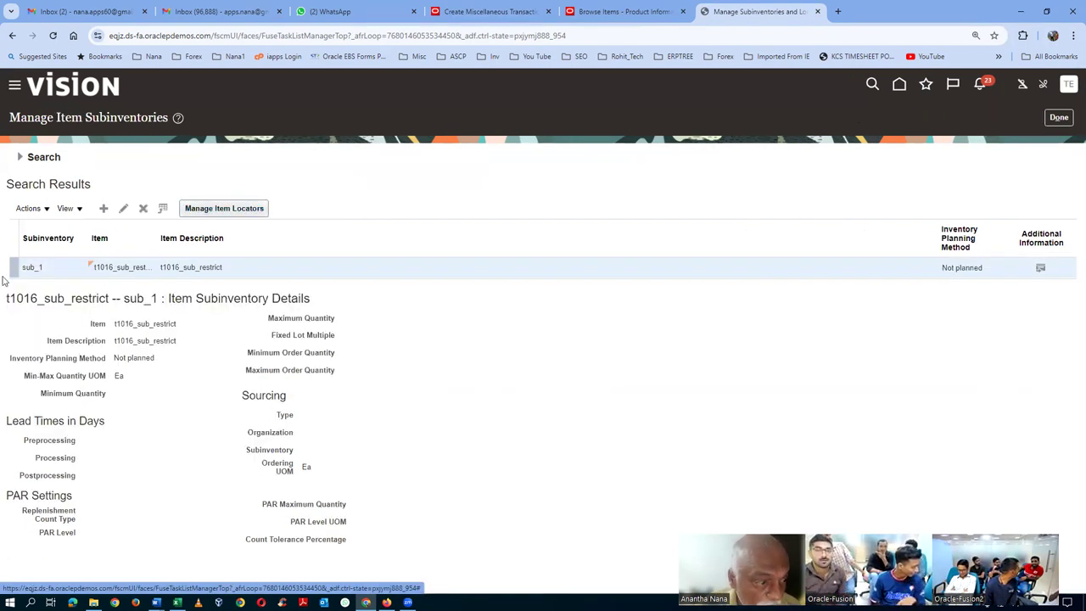
click(217, 209)
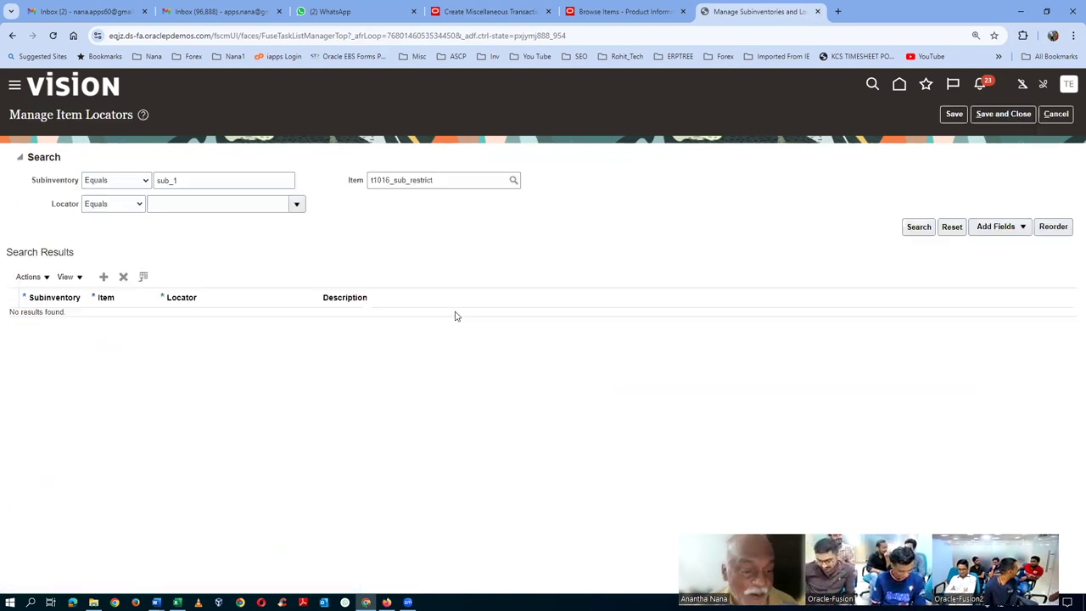
- Assign locator 11-11-11 to t1016_sub_restrict in sub_1, then save and close the item locators
click(103, 276)
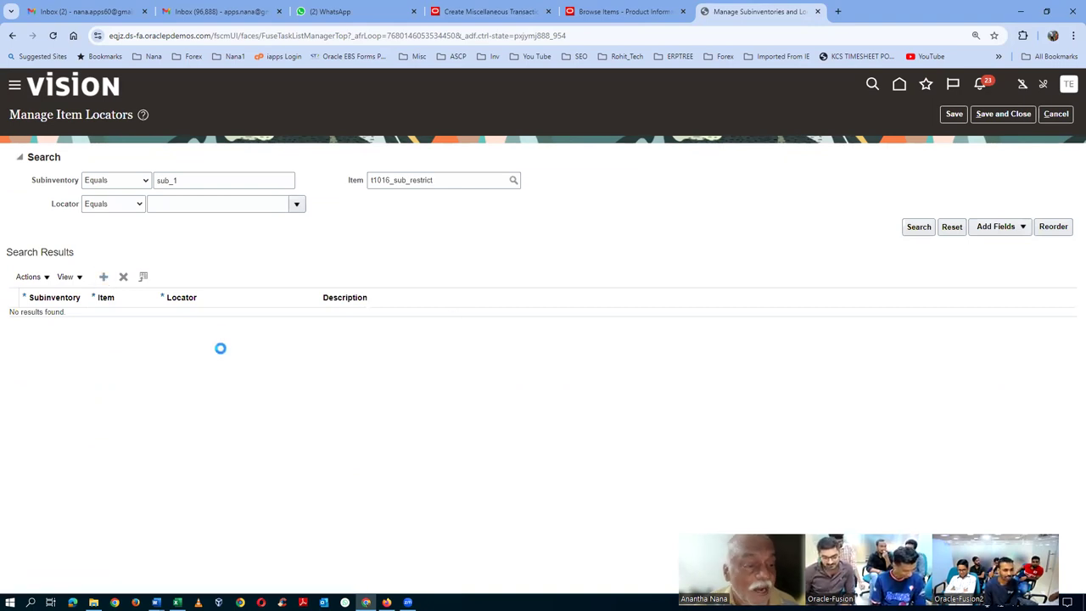
click(211, 317)
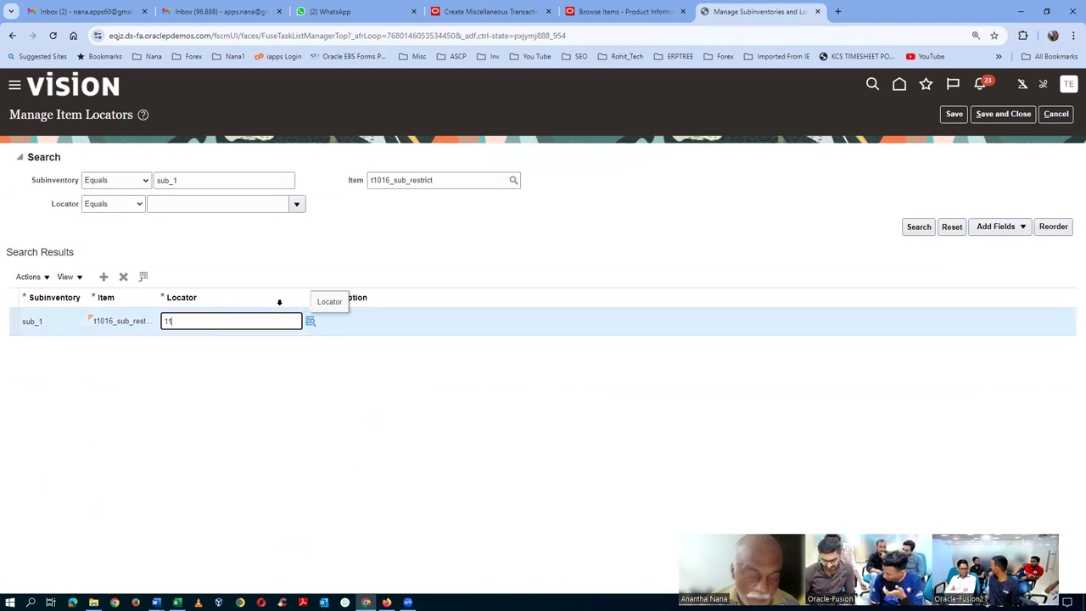
key(Tab)
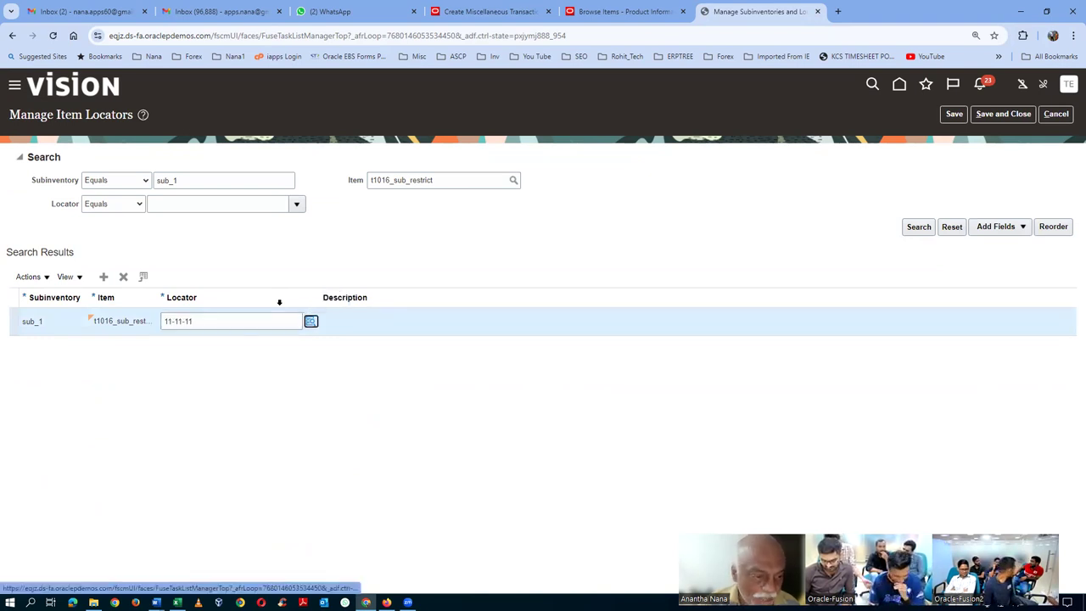
click(1004, 115)
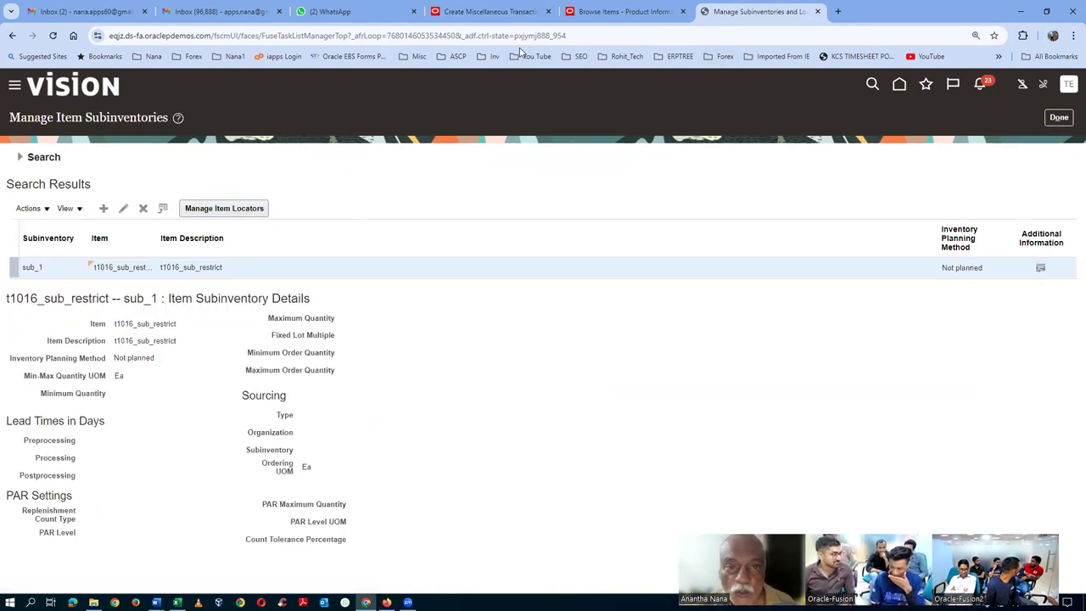
- Return to the miscellaneous receipt, reopen its line details, and search the item's available locators again
click(490, 11)
click(1046, 148)
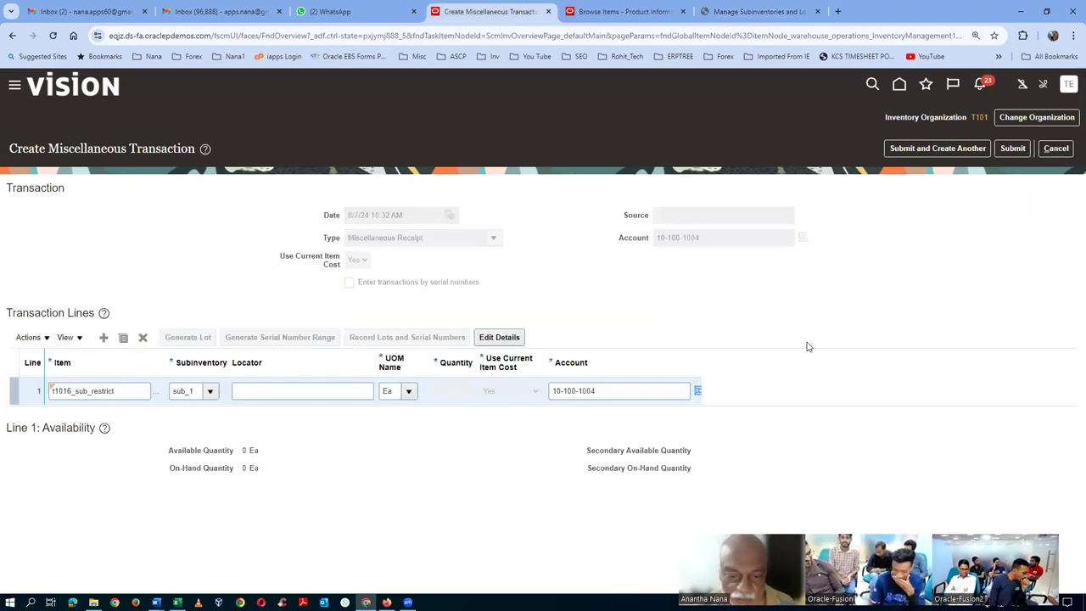
click(487, 339)
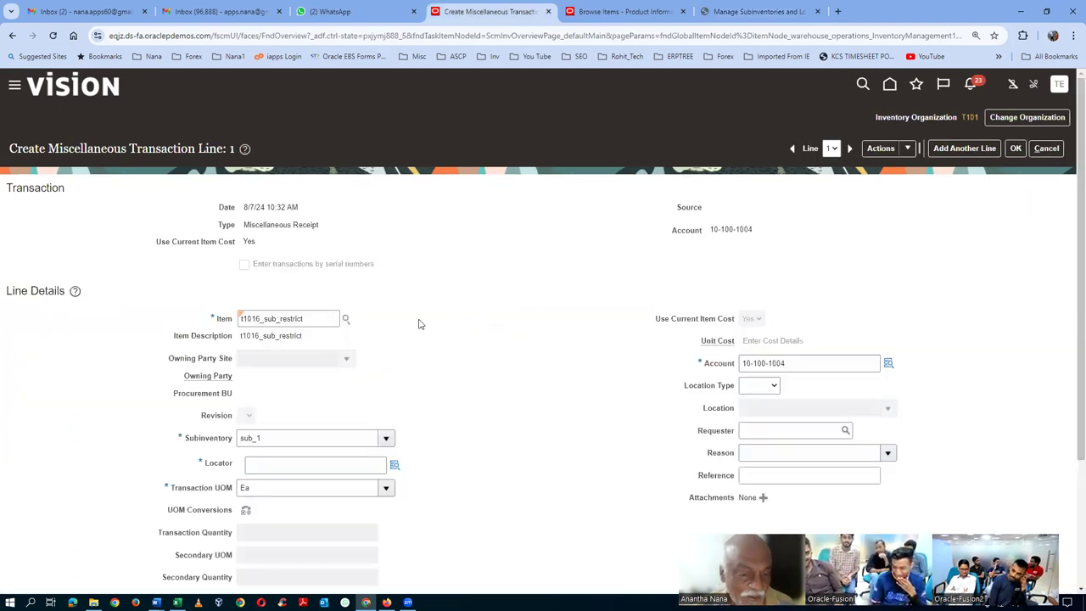
click(394, 464)
click(553, 390)
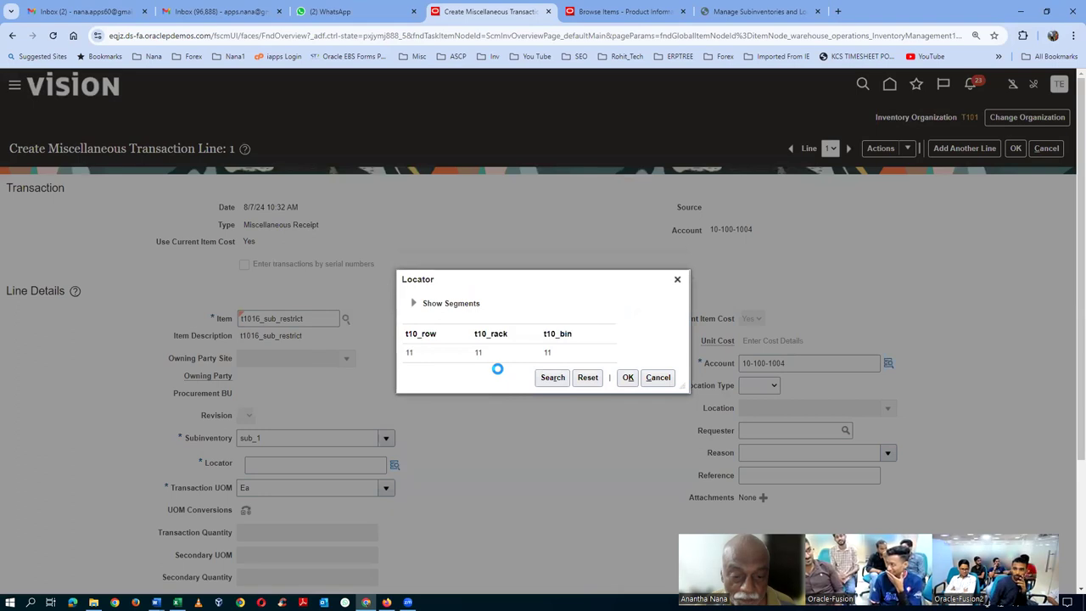
- Choose locator 11-11-11 for the t1016_sub_restrict receipt line and accept the line details
click(497, 359)
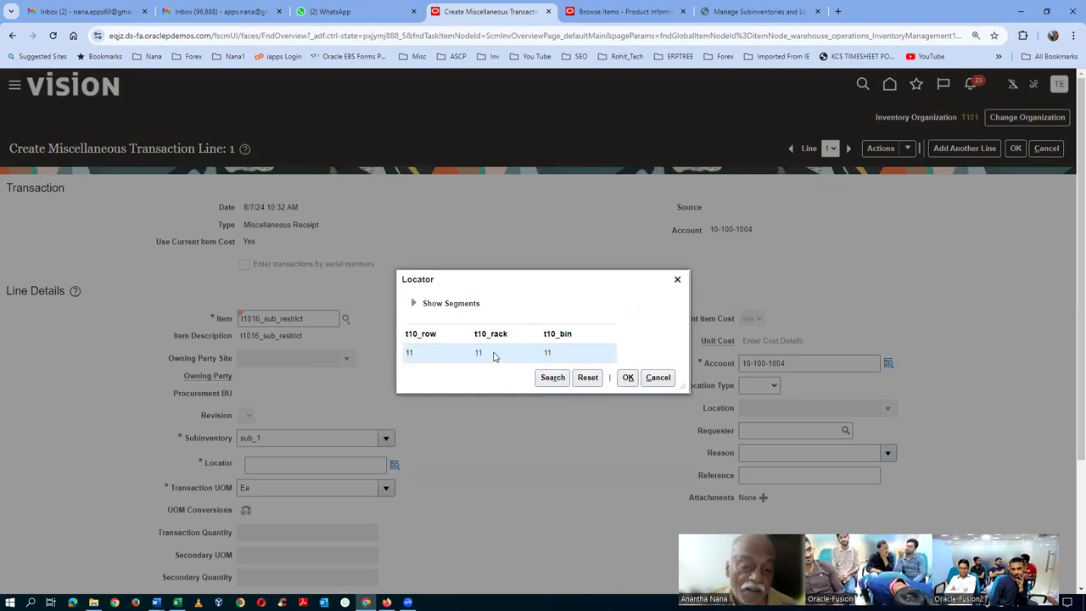
click(628, 377)
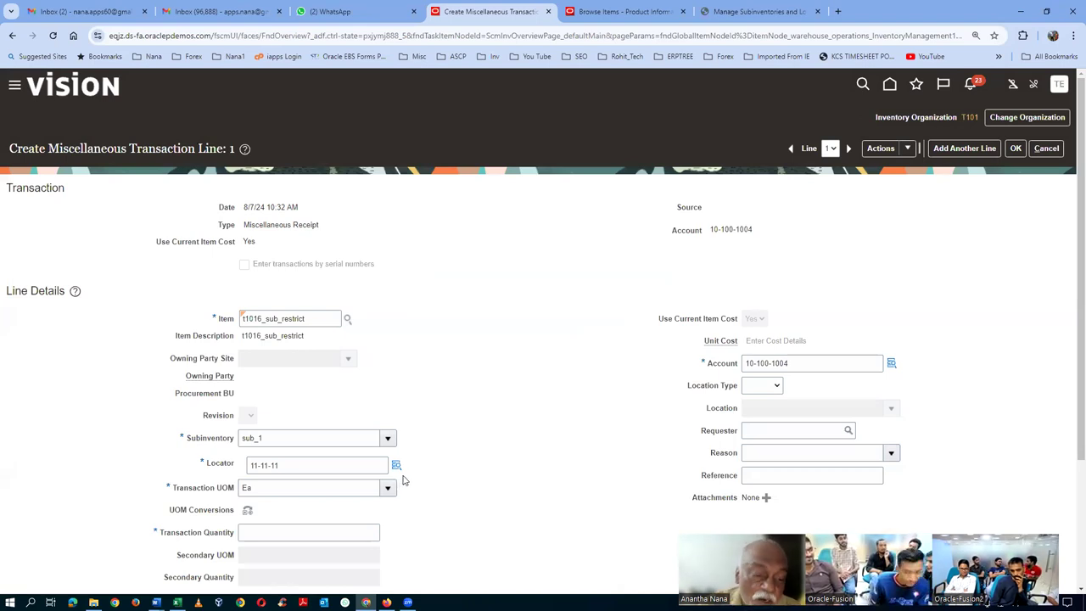
click(1015, 150)
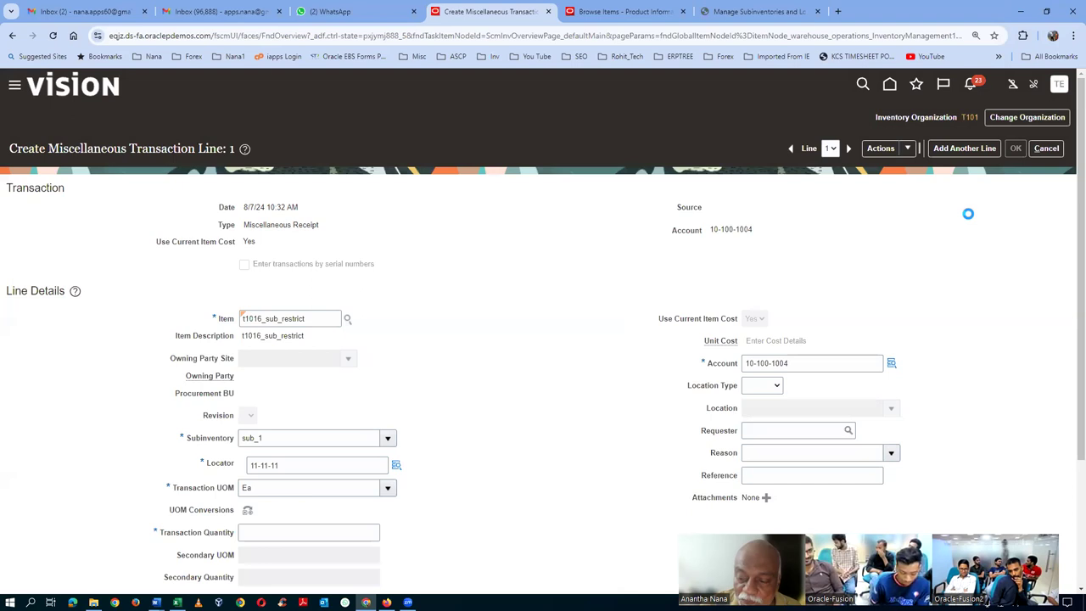
- Set the receipt line's quantity to 10, submit the miscellaneous receipt and close the confirmation
click(1003, 150)
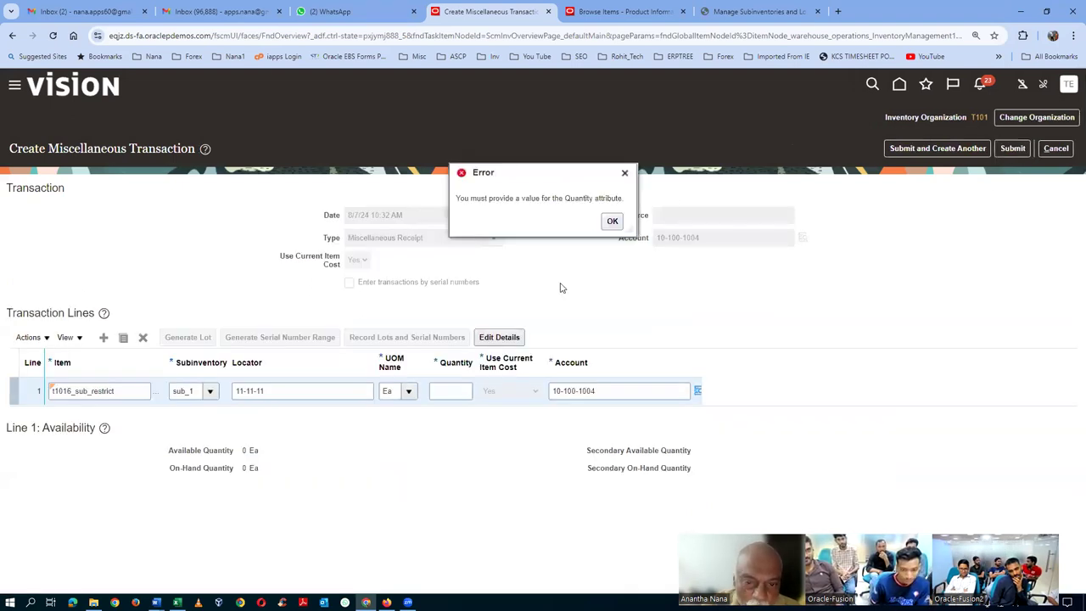
click(610, 220)
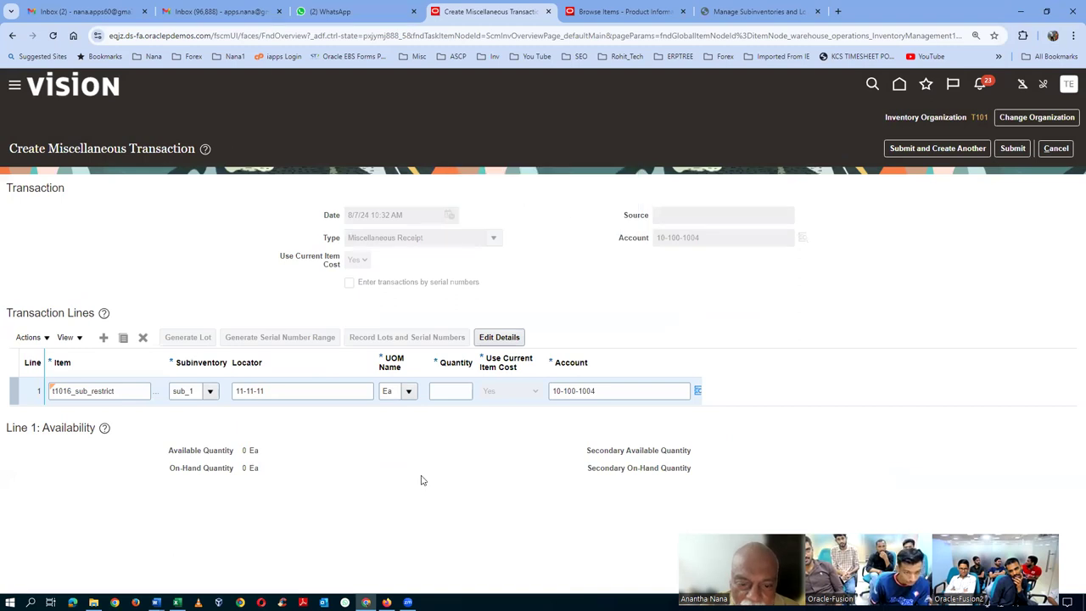
click(436, 392)
text(1)
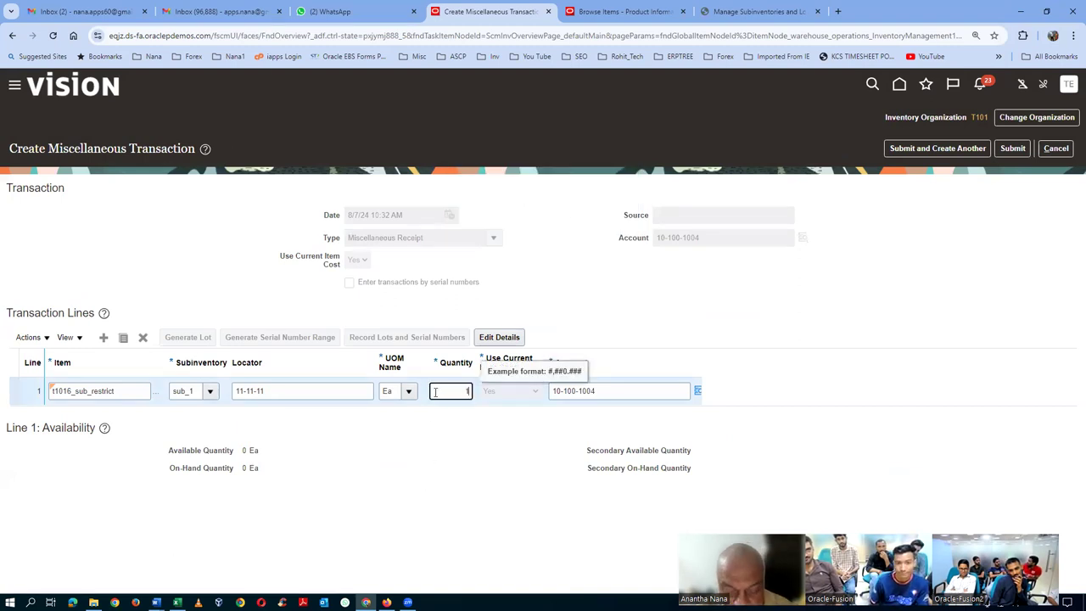
text(0)
click(1006, 151)
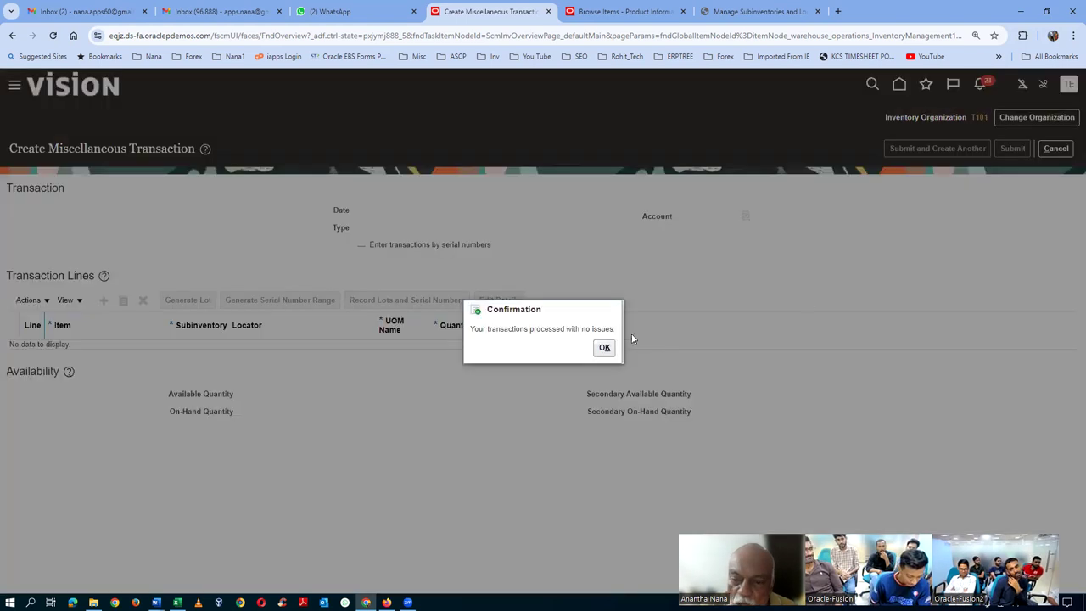
click(604, 349)
- Switch to the Fusion_Inventory_Work_Sheet workbook in Excel and select the Locator Control, Sub Inventory Restriction and Locator Restriction agenda rows in turn
key(alt+Tab)
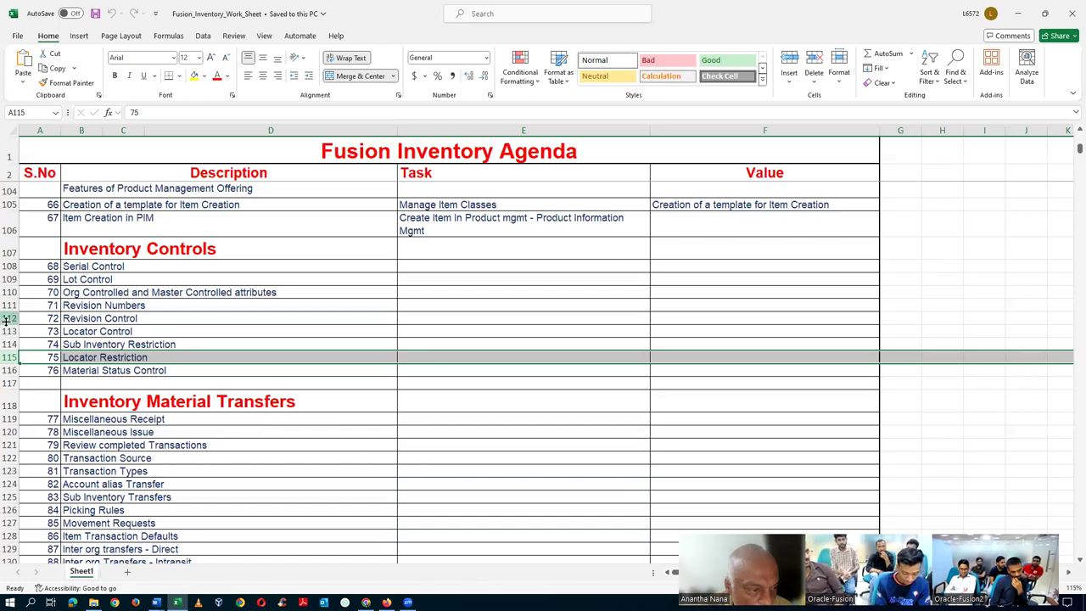
click(9, 330)
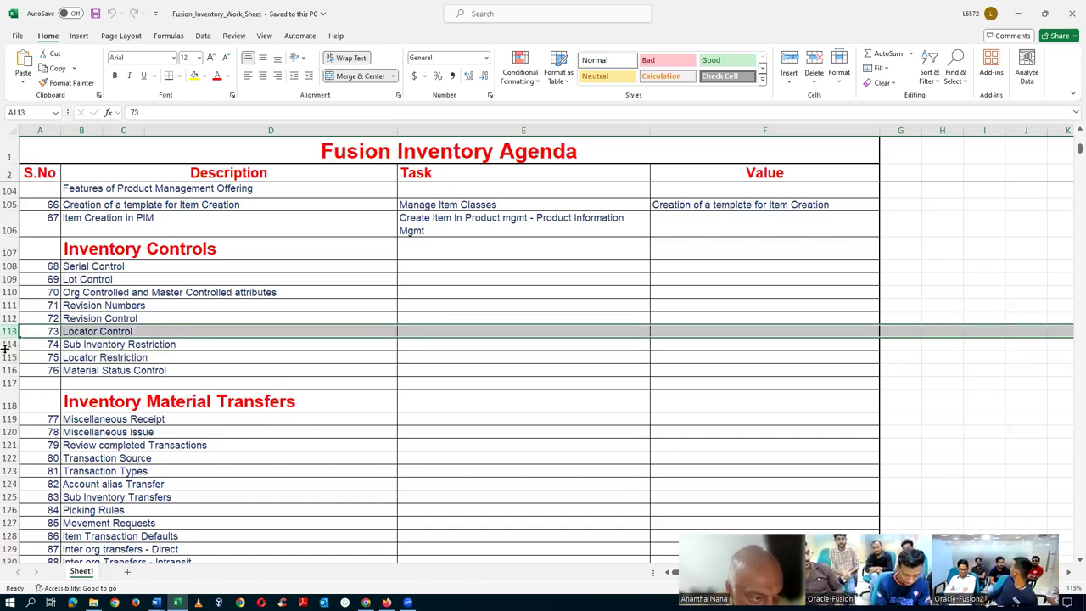
click(7, 344)
click(9, 357)
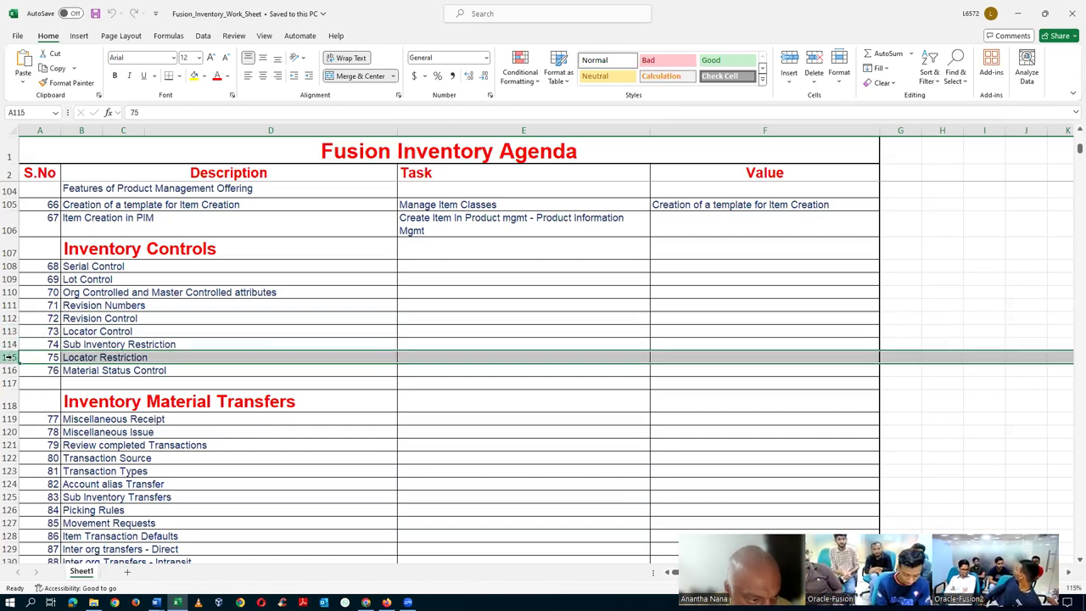